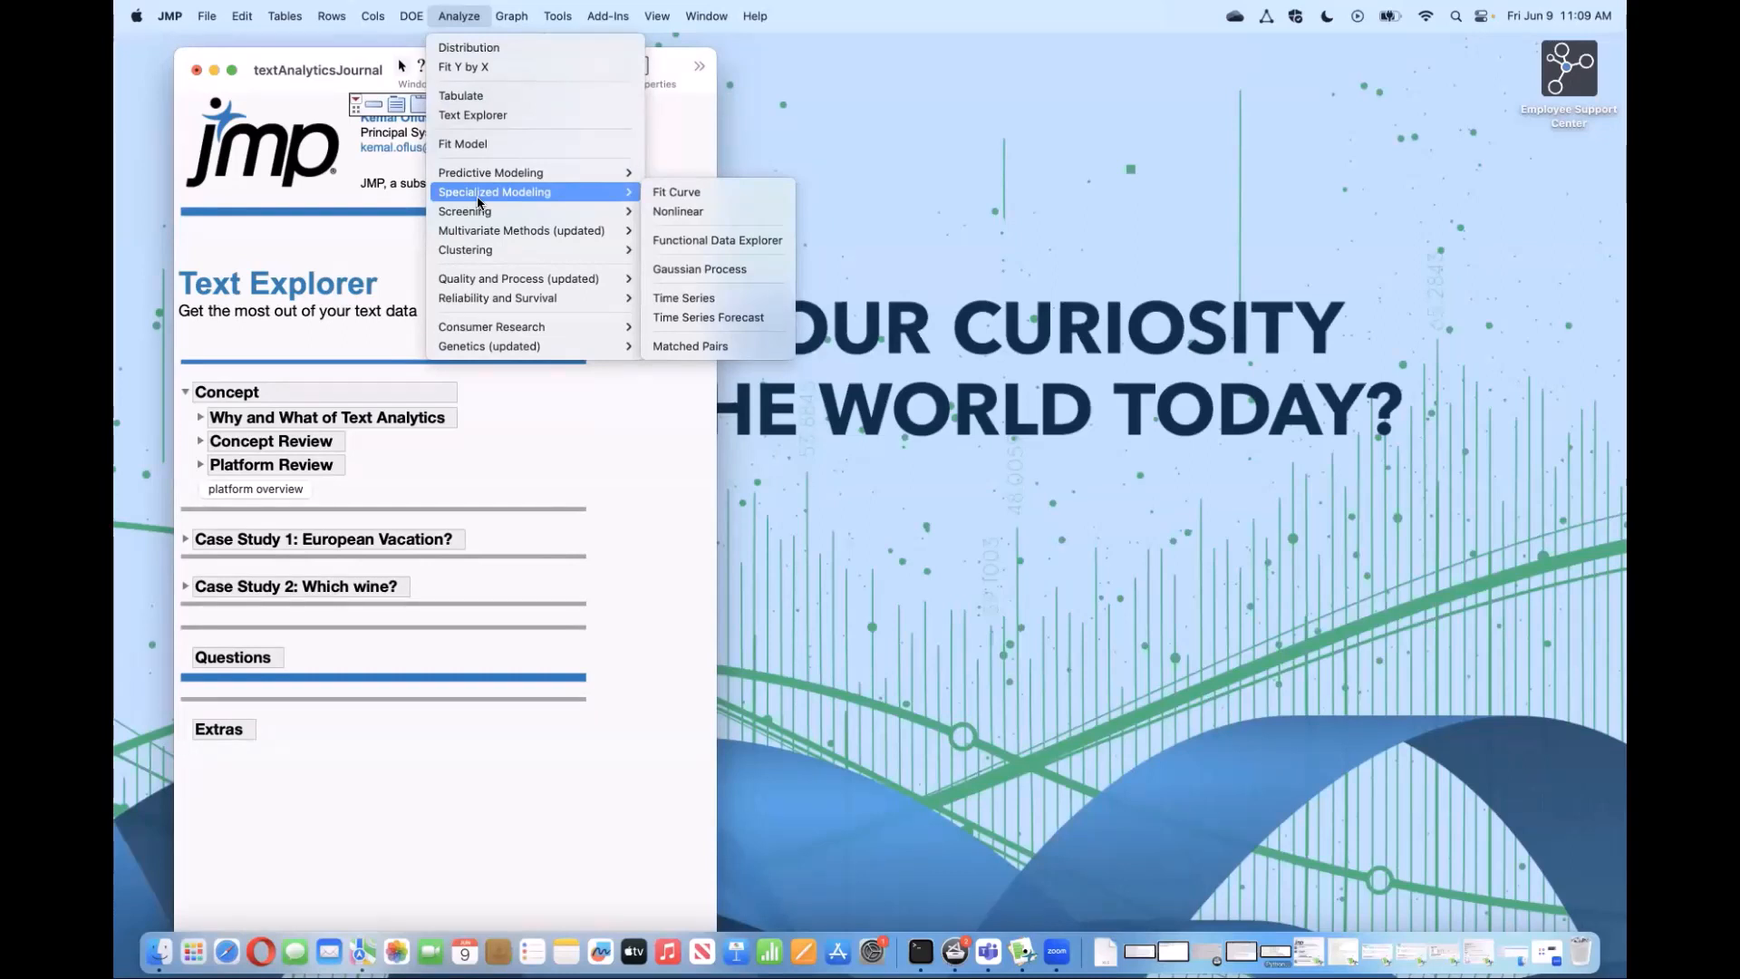
Step: Expand the Why and What of Text Analytics, Concept Review and Platform Review sections of the journal
click(483, 474)
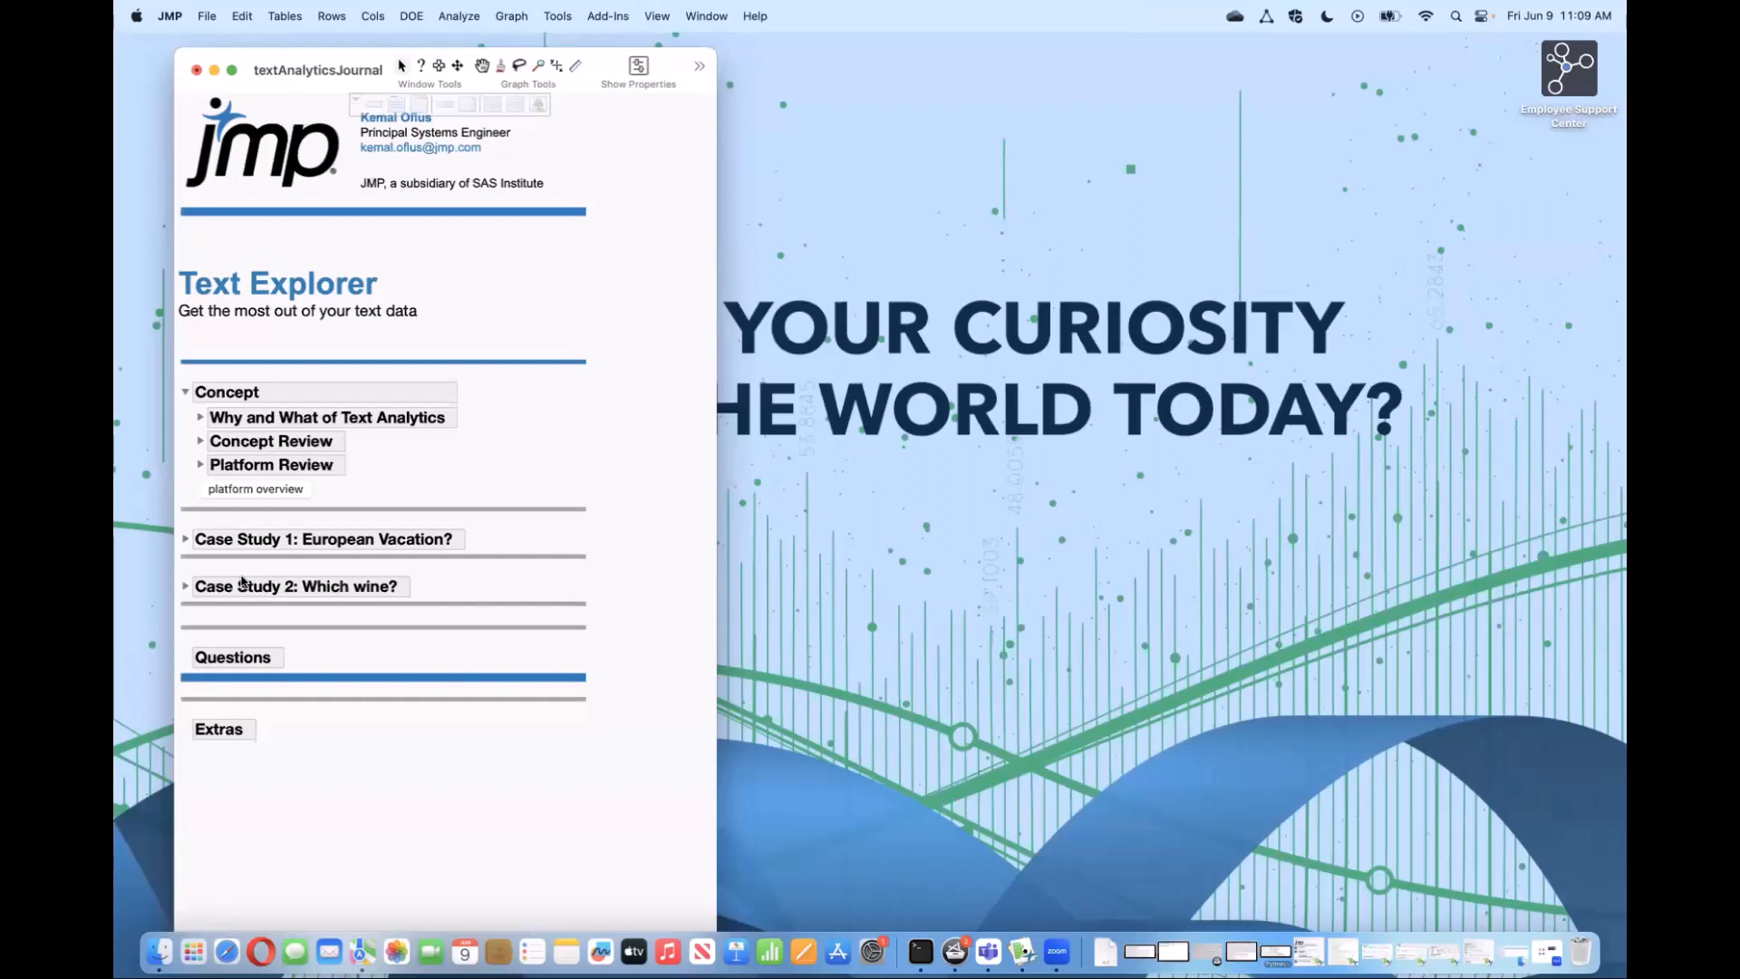
click(201, 418)
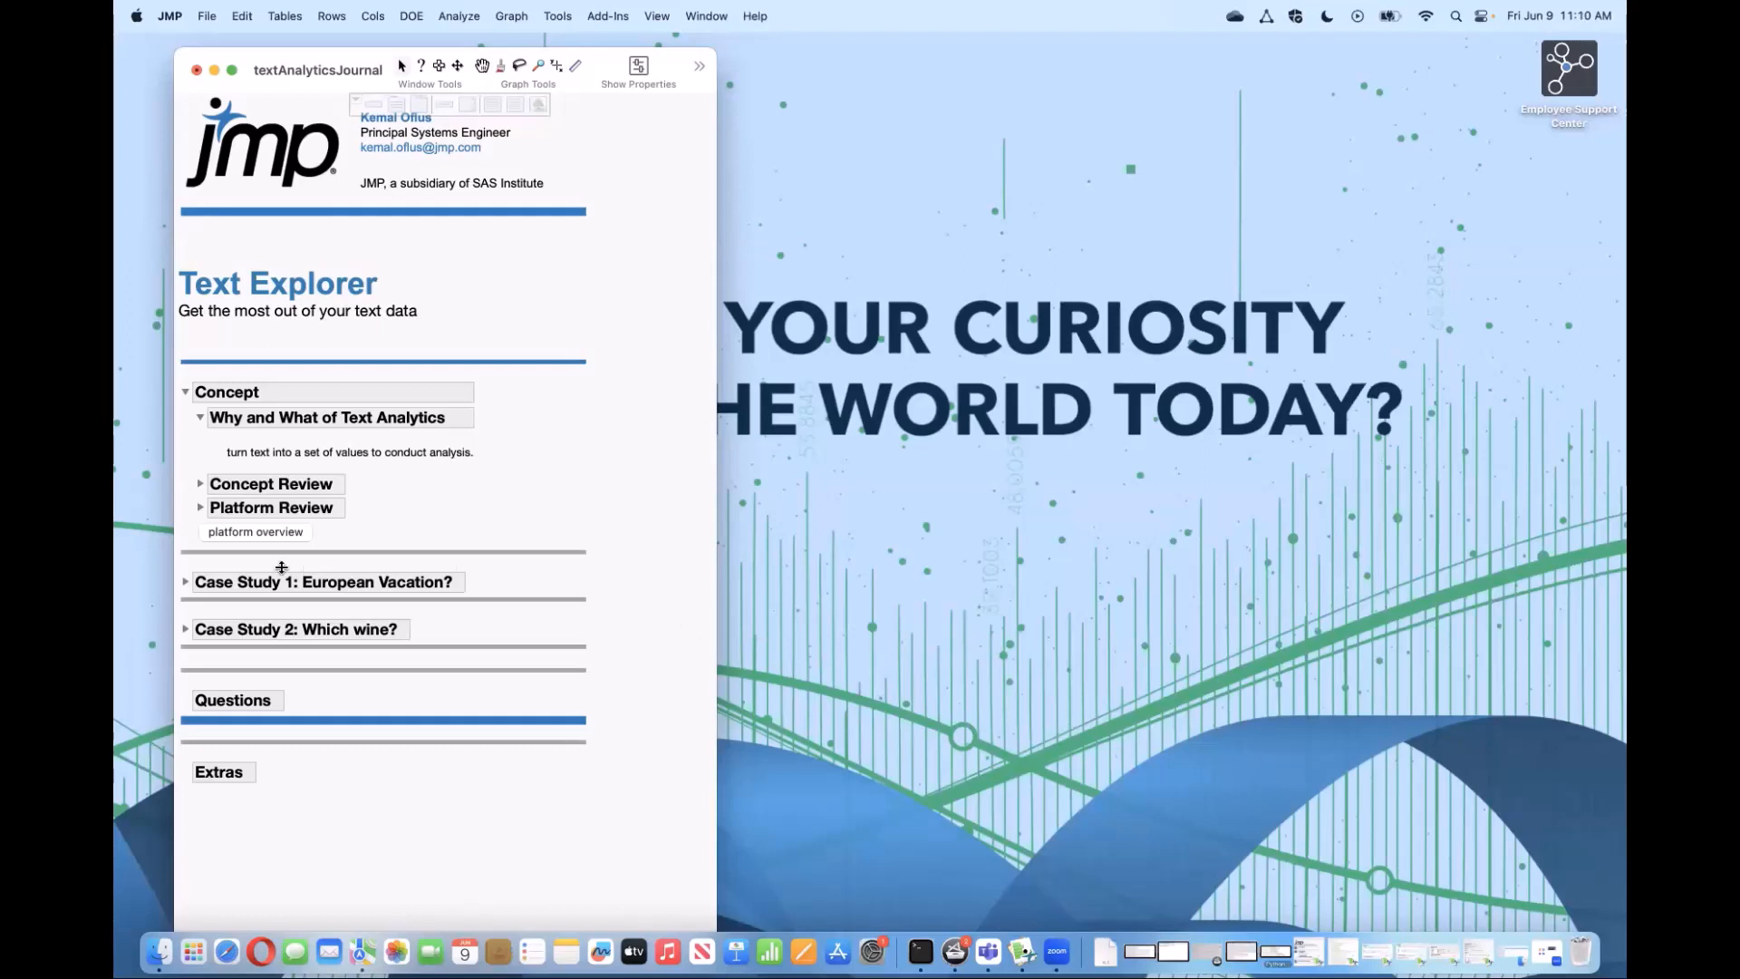
click(201, 485)
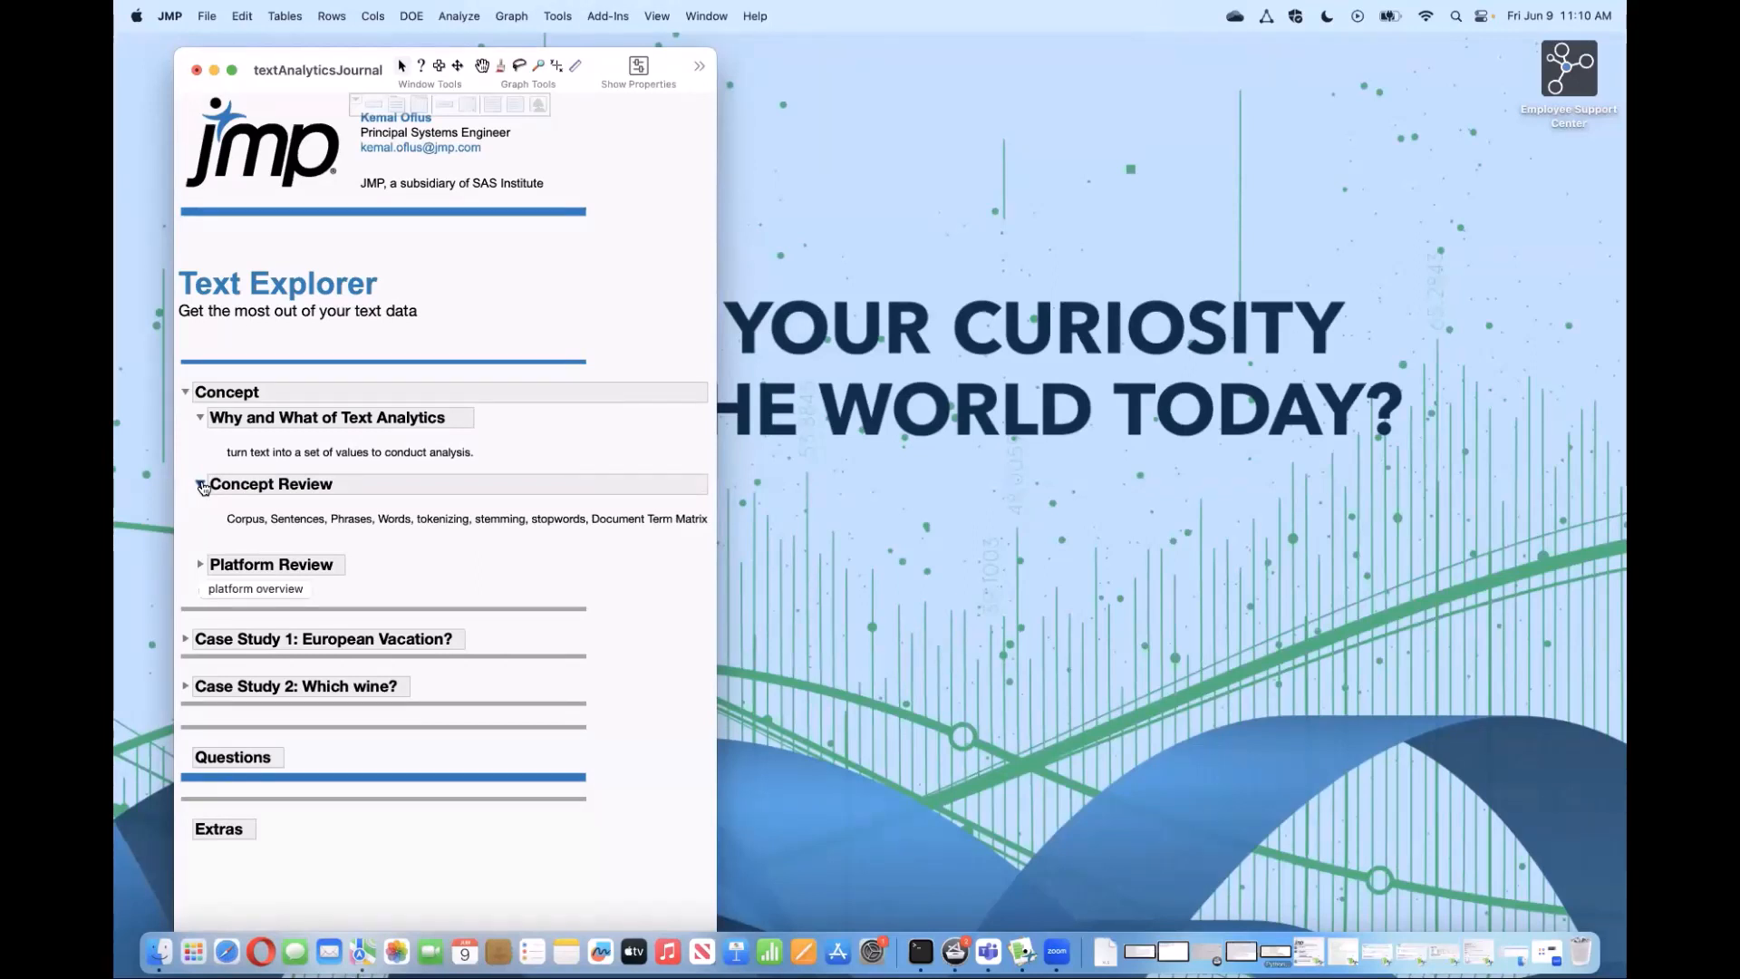
click(200, 565)
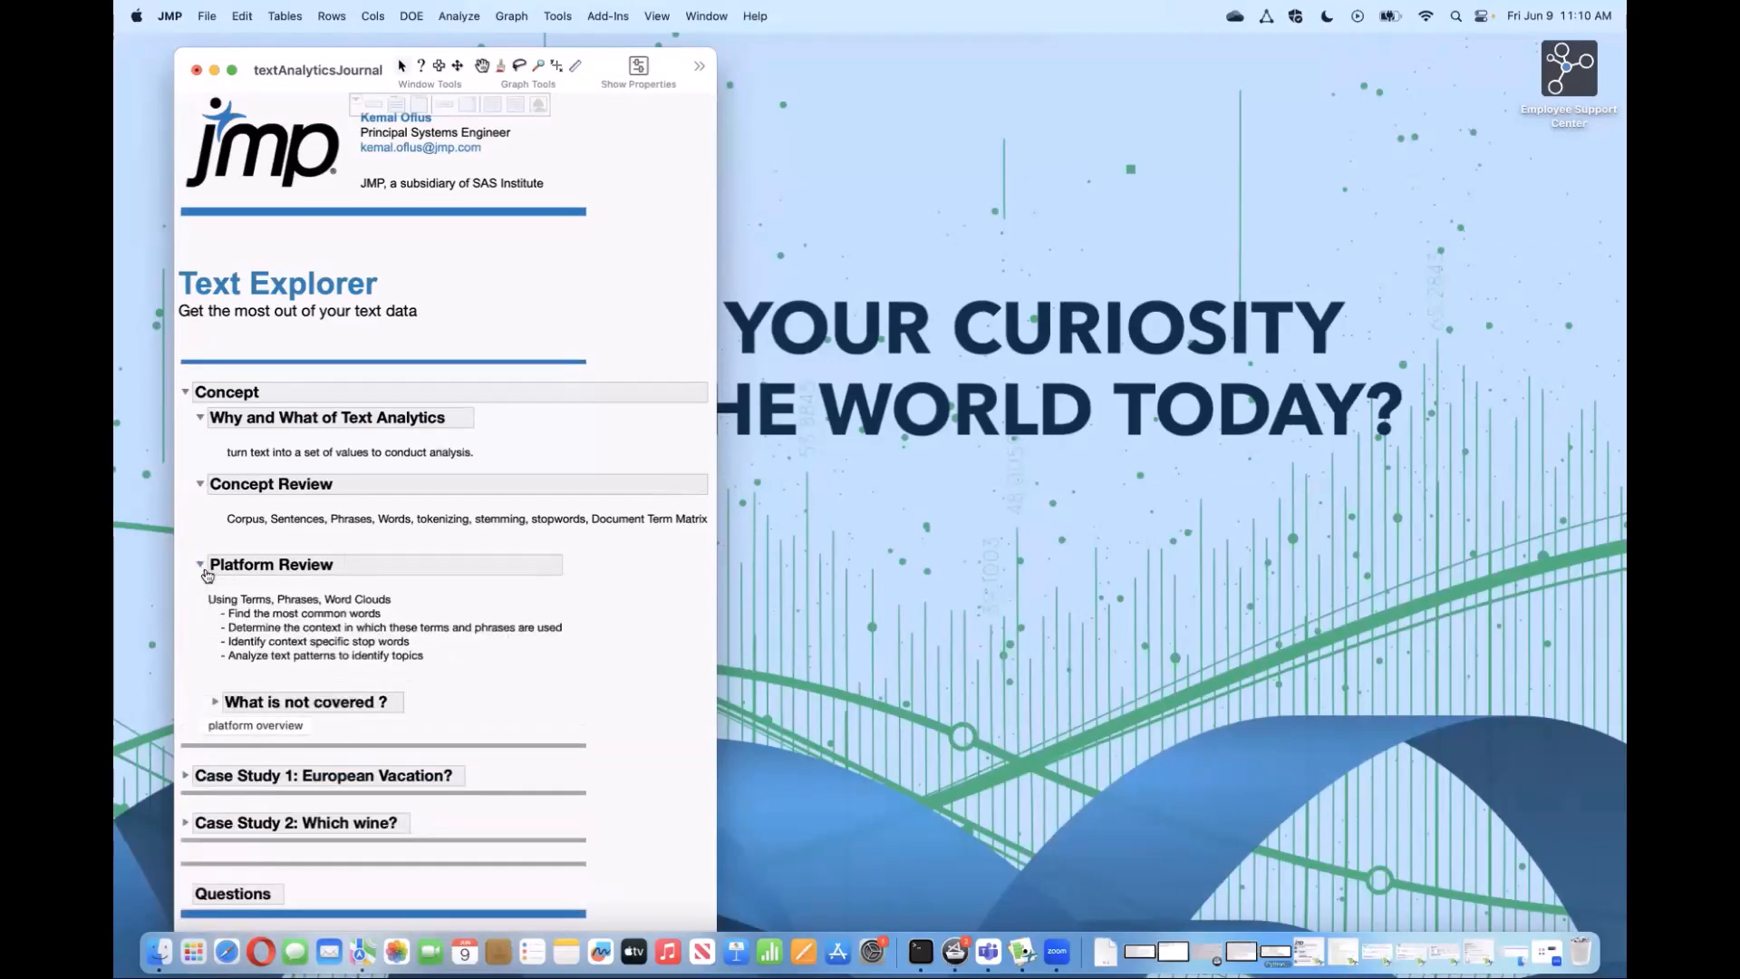
Step: Open the Text Explorer launch window through the journal's platform overview and place it beside the section text
click(285, 727)
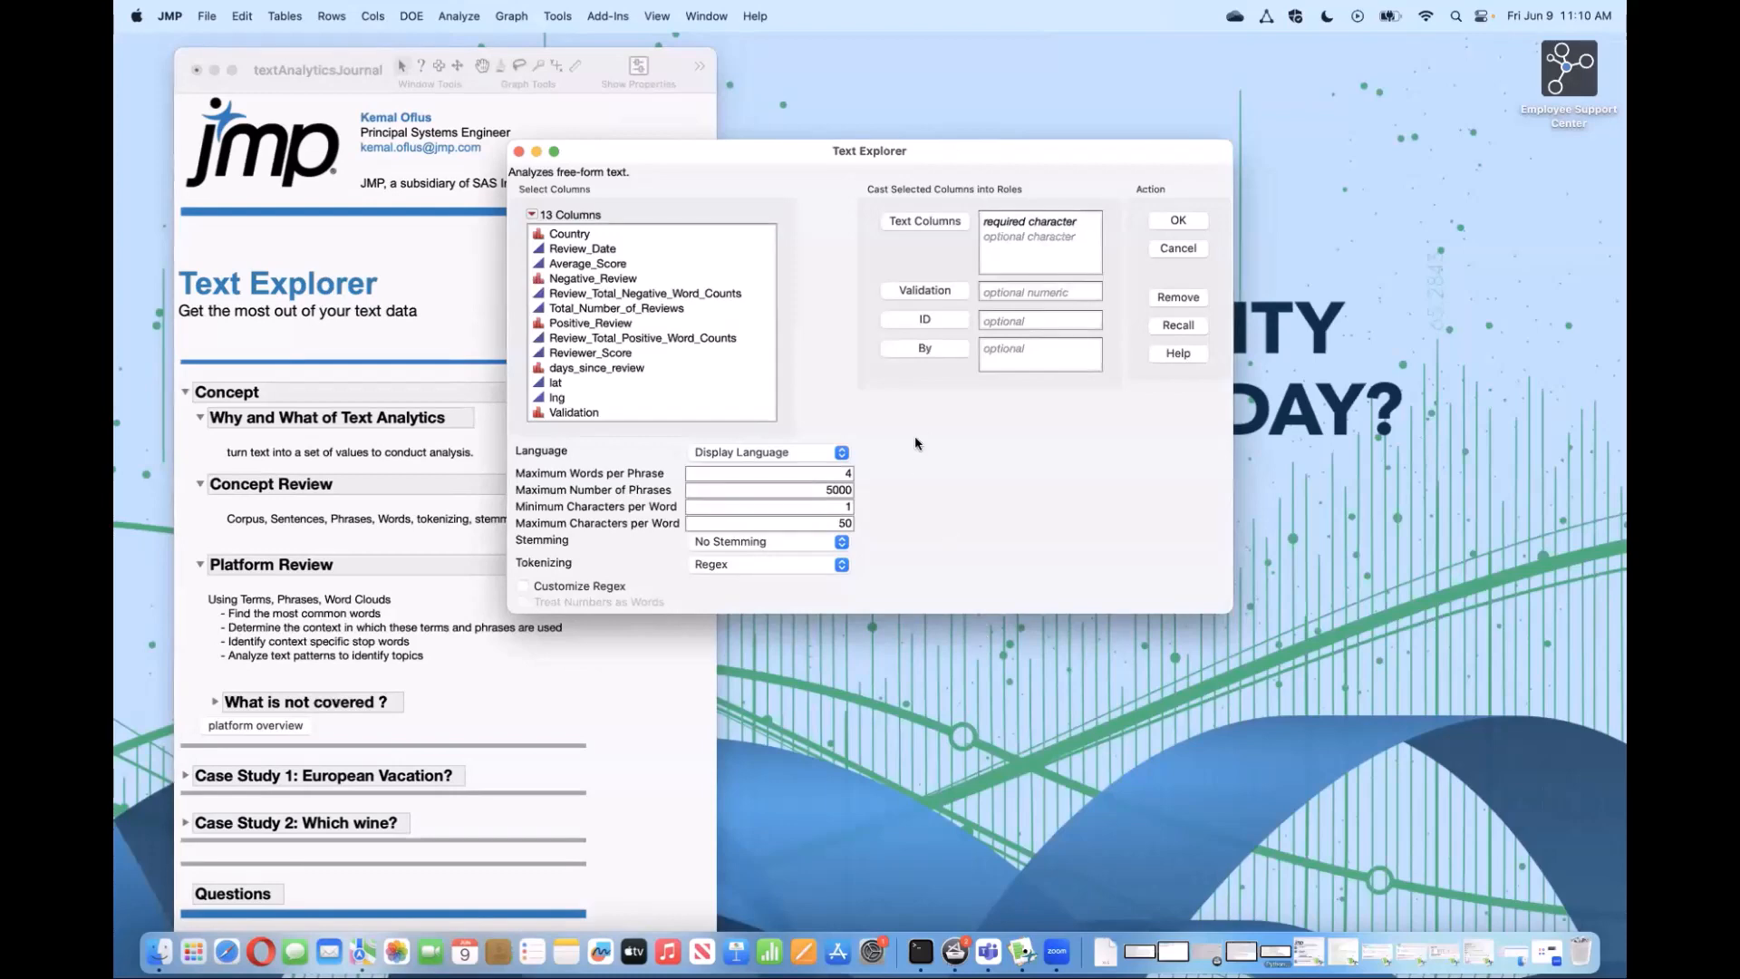
drag(581, 169, 818, 211)
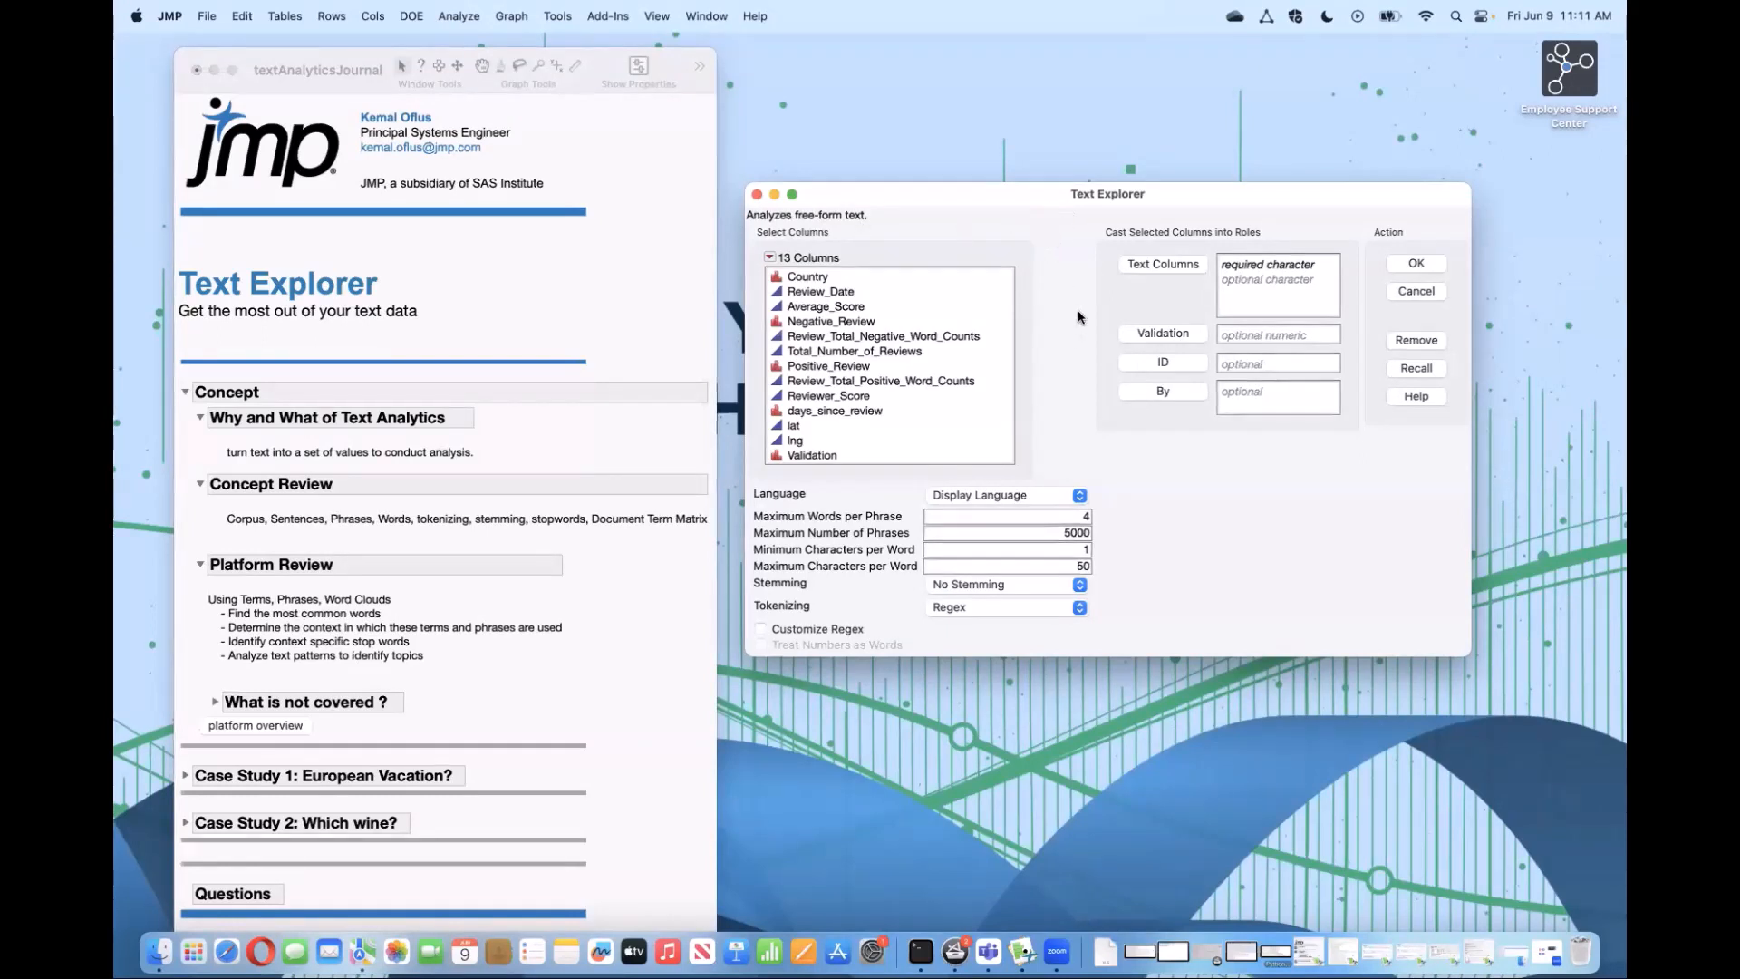
mouse_move(1067, 237)
mouse_down()
mouse_move(1069, 310)
mouse_move(1110, 310)
mouse_move(1193, 232)
mouse_move(1091, 327)
mouse_move(1170, 324)
mouse_move(1173, 274)
mouse_move(1180, 305)
mouse_move(1150, 308)
mouse_up()
mouse_move(1103, 295)
mouse_down()
mouse_move(1090, 380)
mouse_move(1187, 365)
mouse_move(1113, 308)
mouse_up()
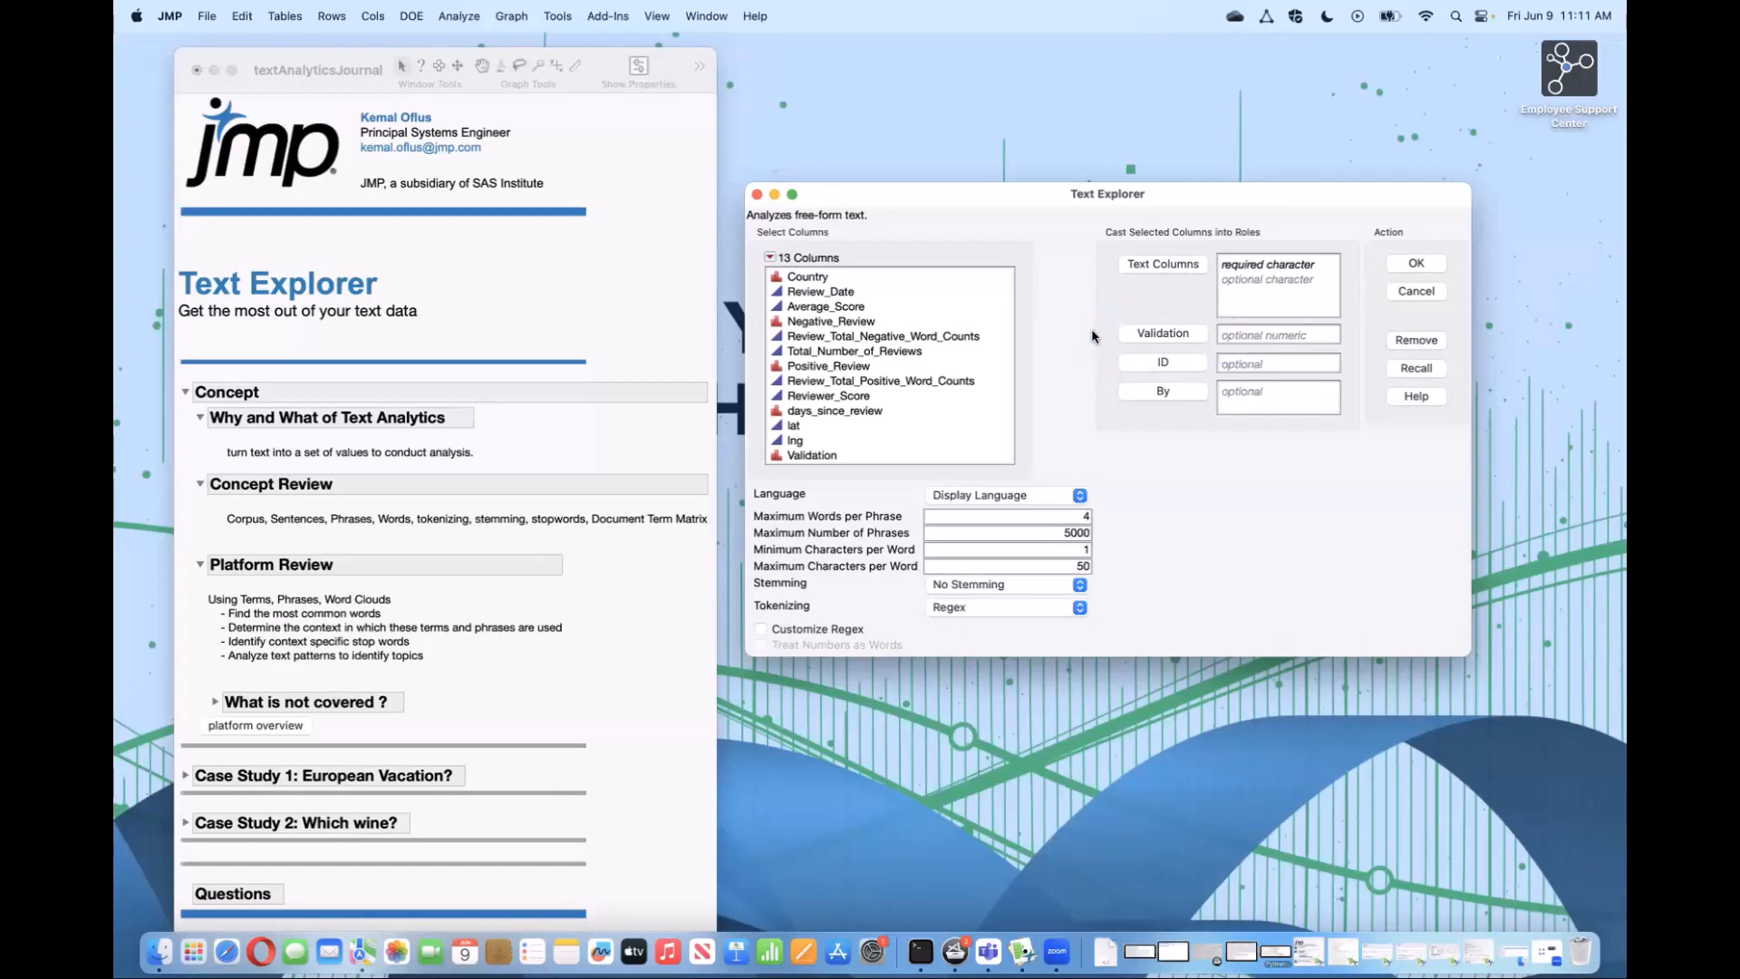
mouse_move(1101, 350)
mouse_down()
mouse_move(1225, 318)
mouse_move(1105, 359)
mouse_up()
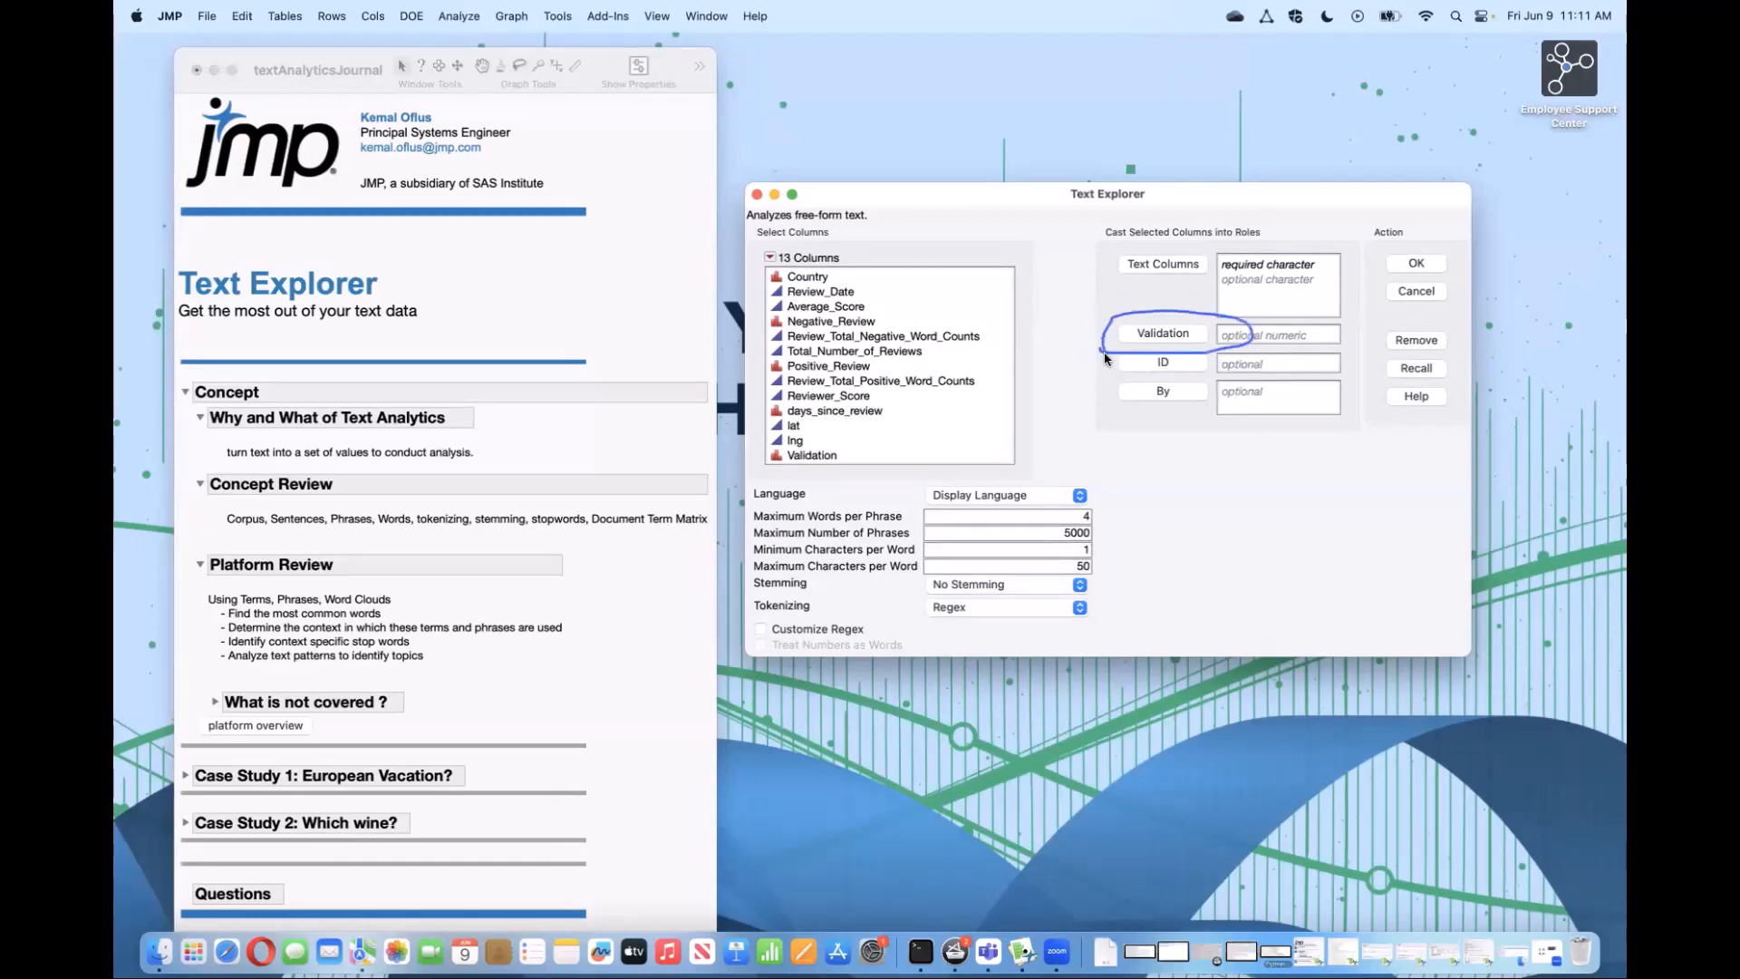
mouse_move(1167, 620)
mouse_down()
mouse_move(1130, 657)
mouse_move(1004, 648)
mouse_move(1066, 623)
mouse_up()
mouse_move(1112, 524)
mouse_down()
mouse_move(1074, 599)
mouse_move(845, 588)
mouse_move(994, 424)
mouse_move(977, 610)
mouse_move(986, 438)
mouse_up()
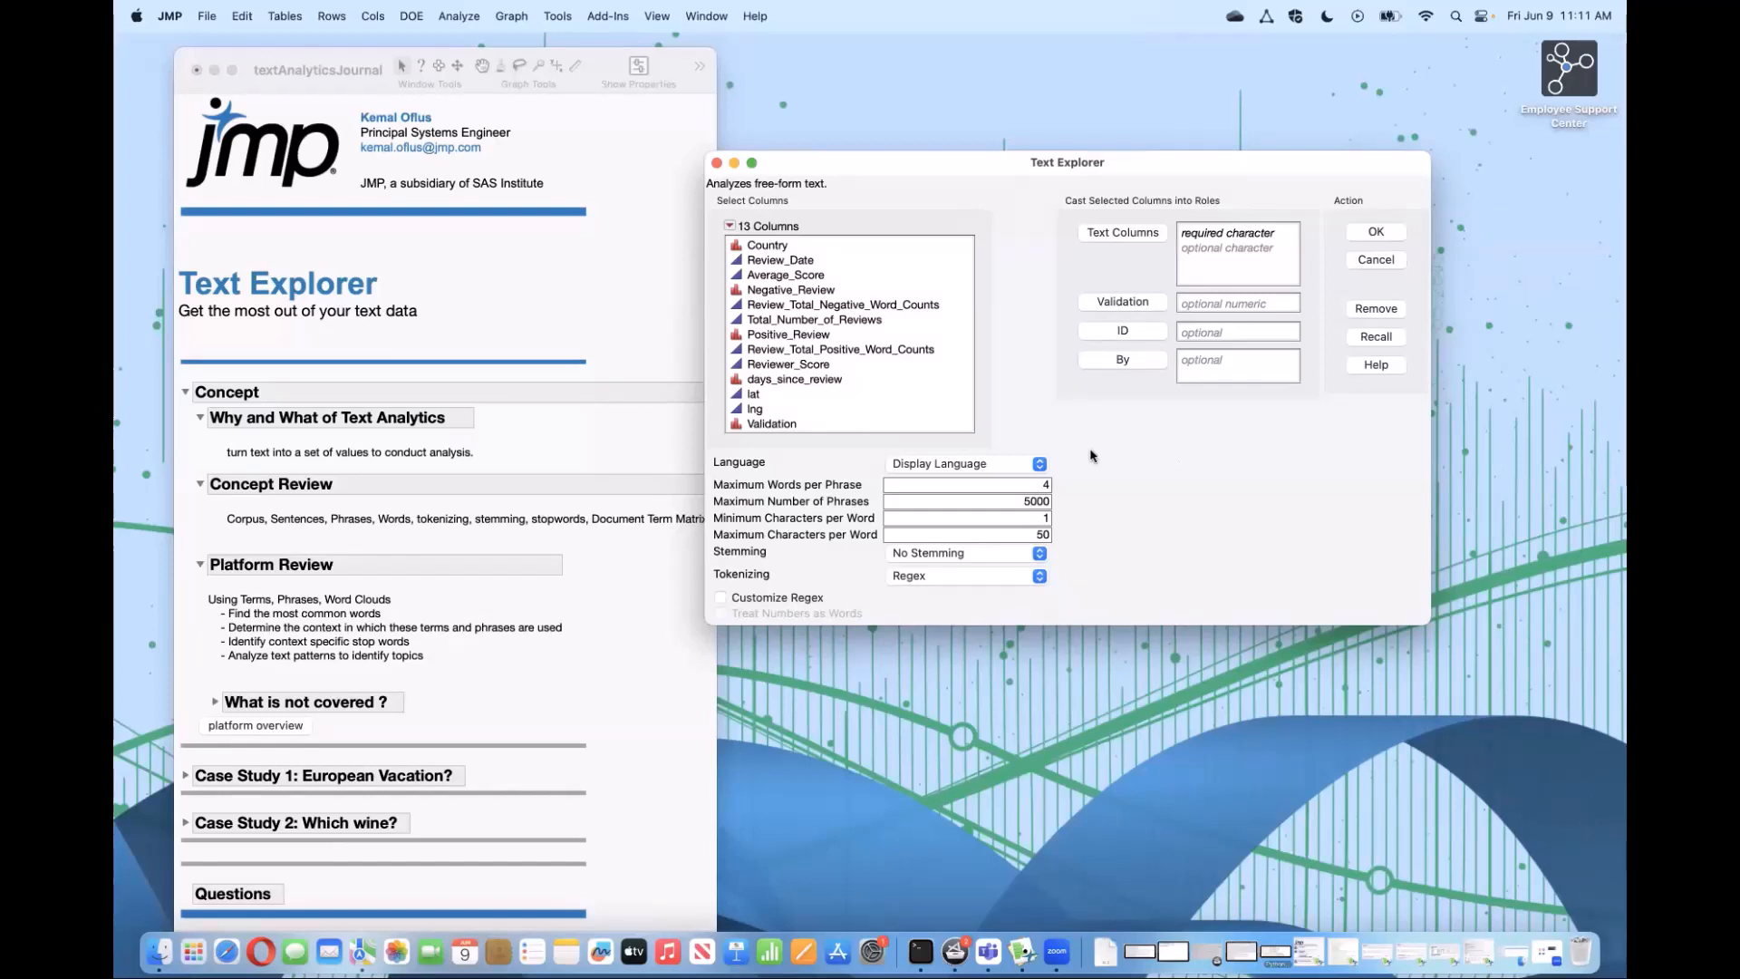
Step: Review the language choices offered for the text analysis
click(1016, 471)
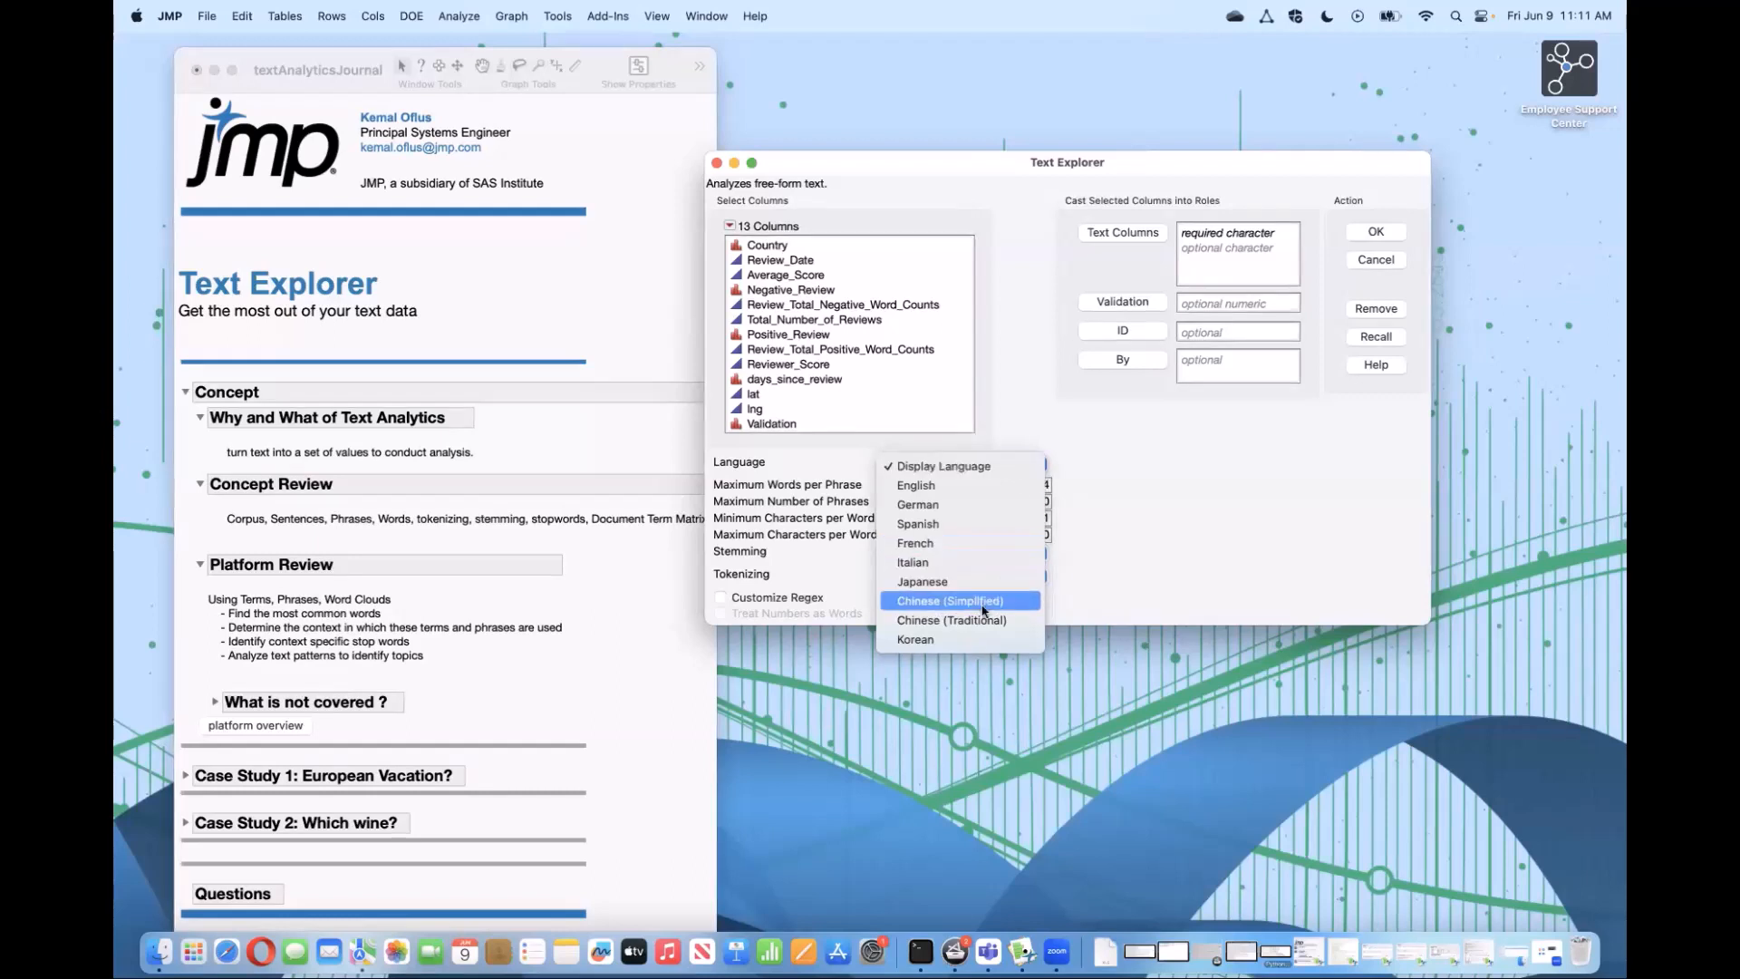
click(1218, 542)
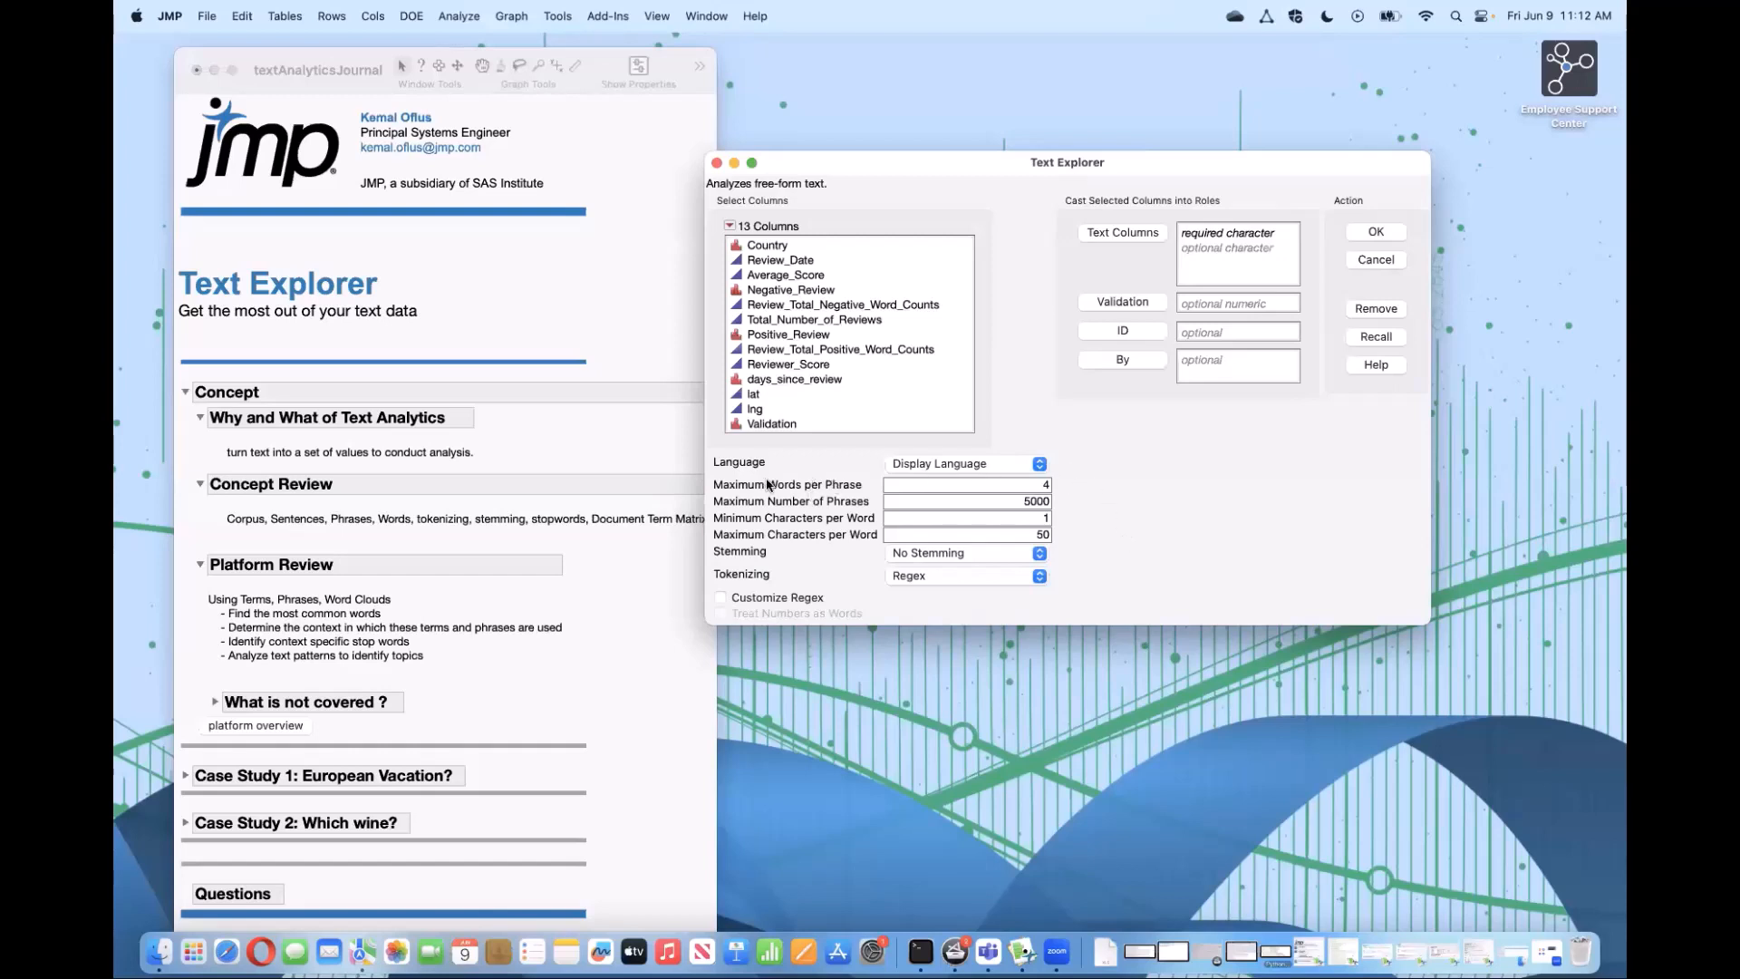
Step: Set the minimum characters per word to 4
mouse_move(767, 485)
click(928, 520)
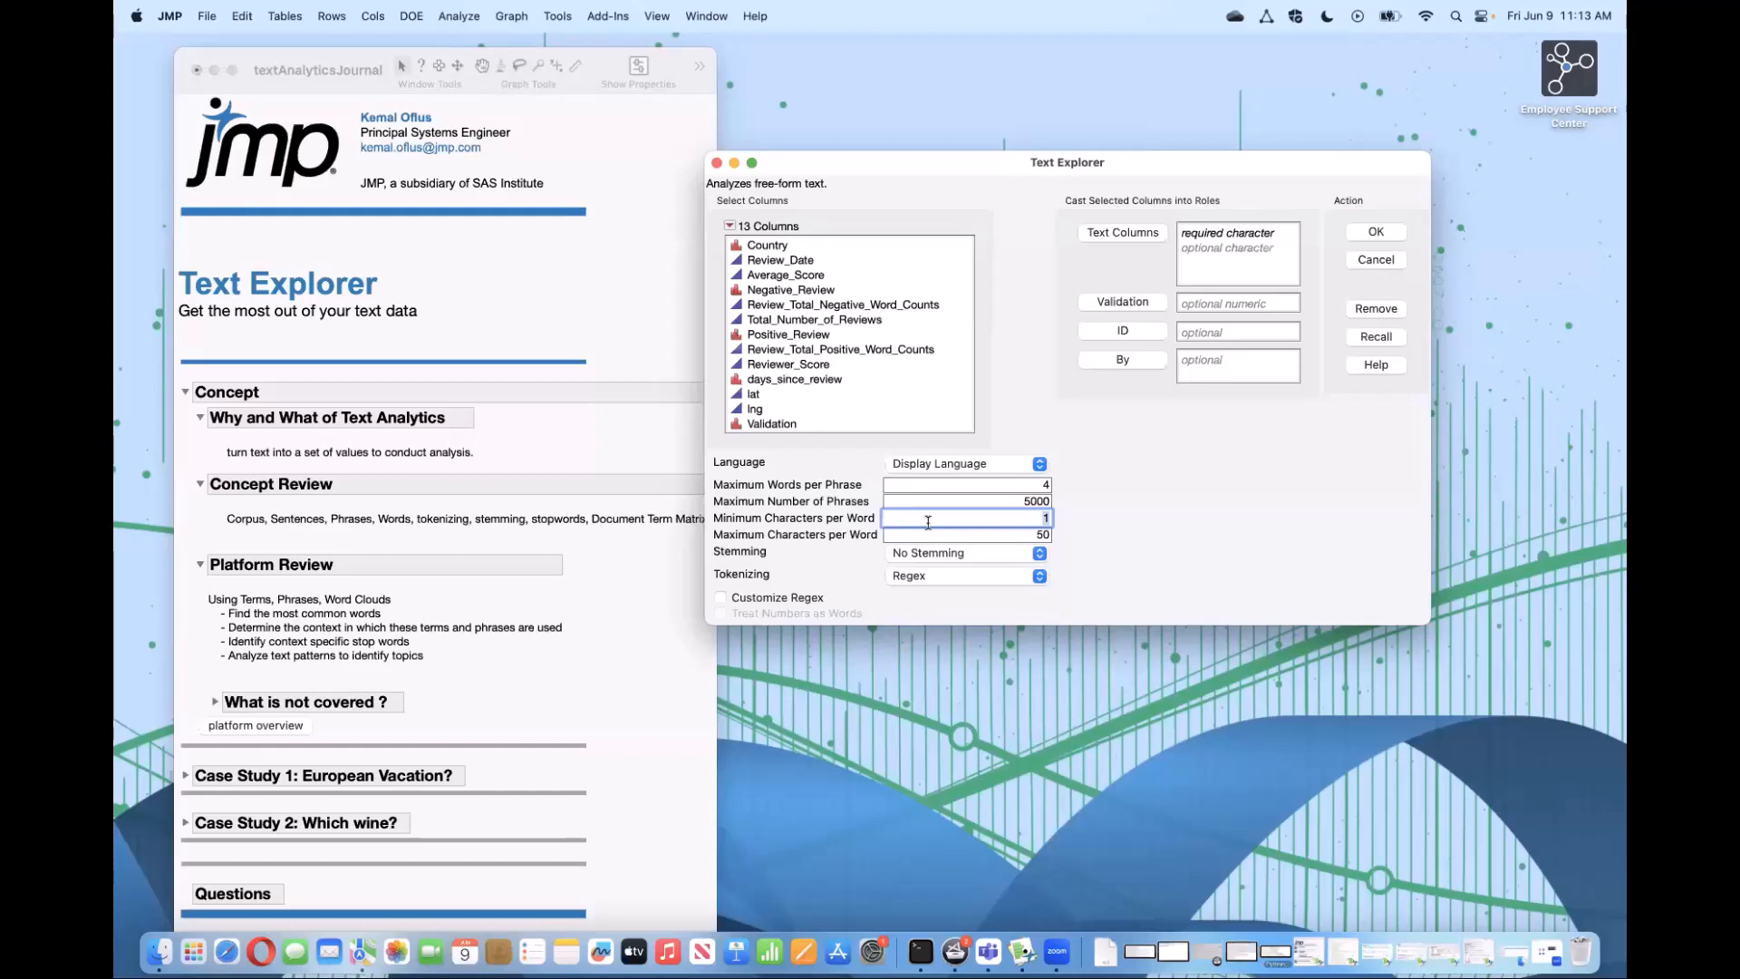
text(4)
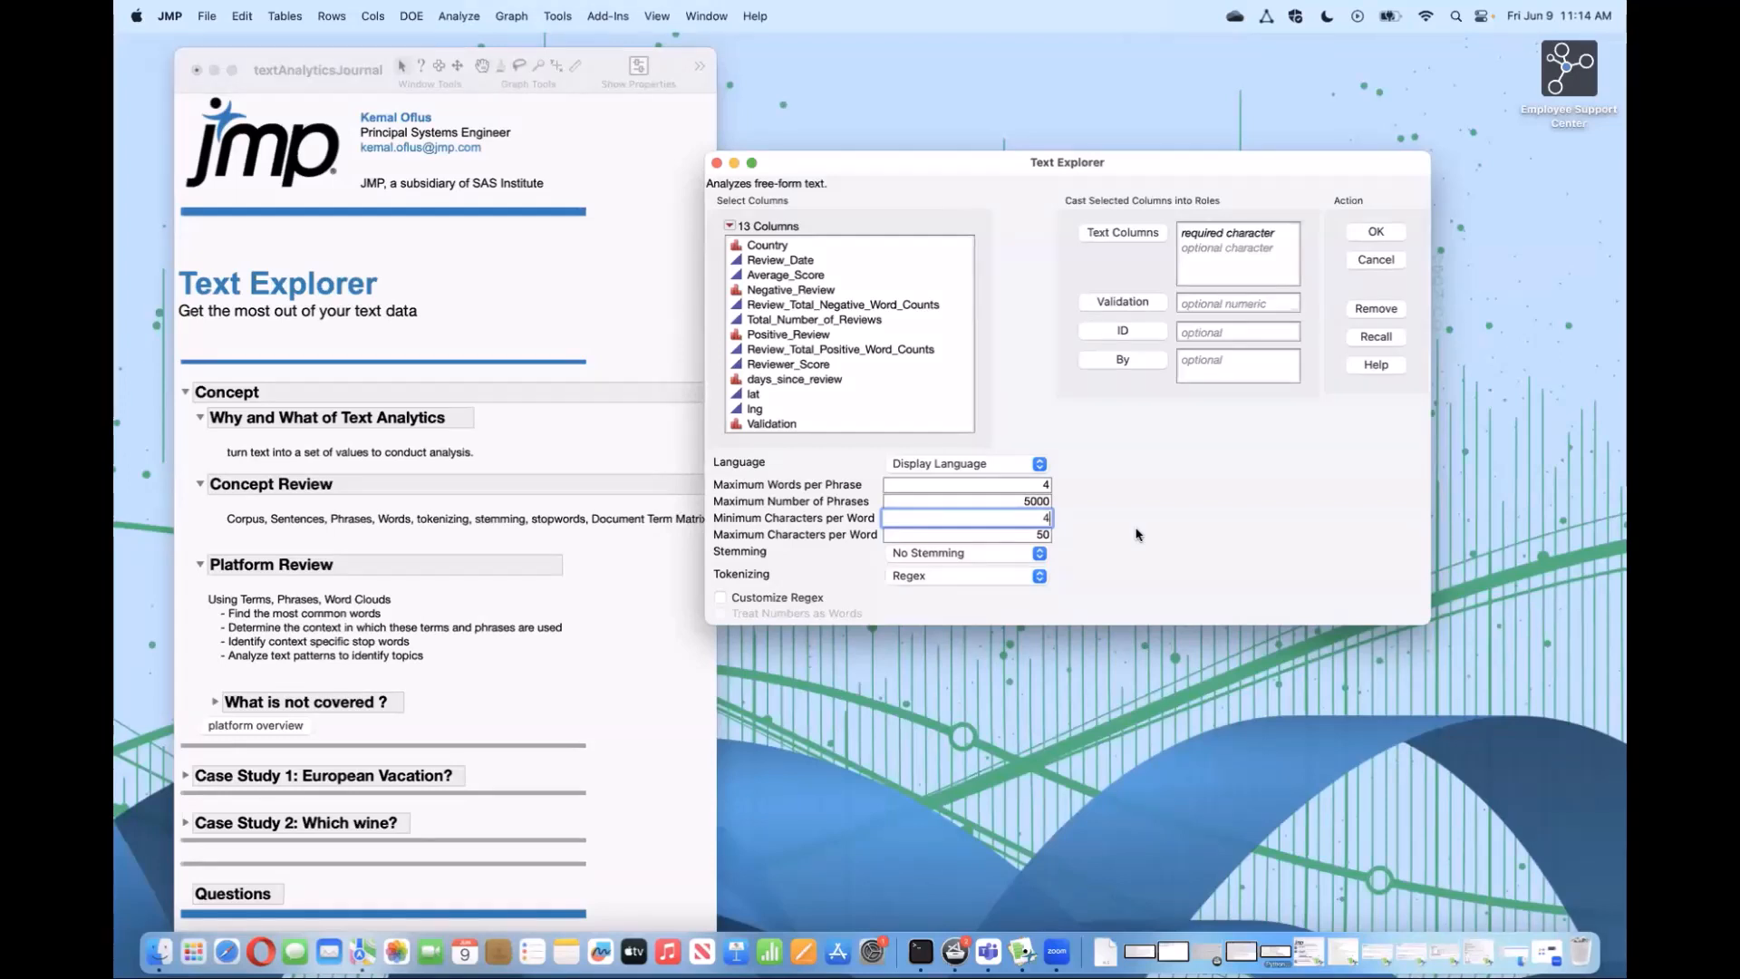
click(1075, 555)
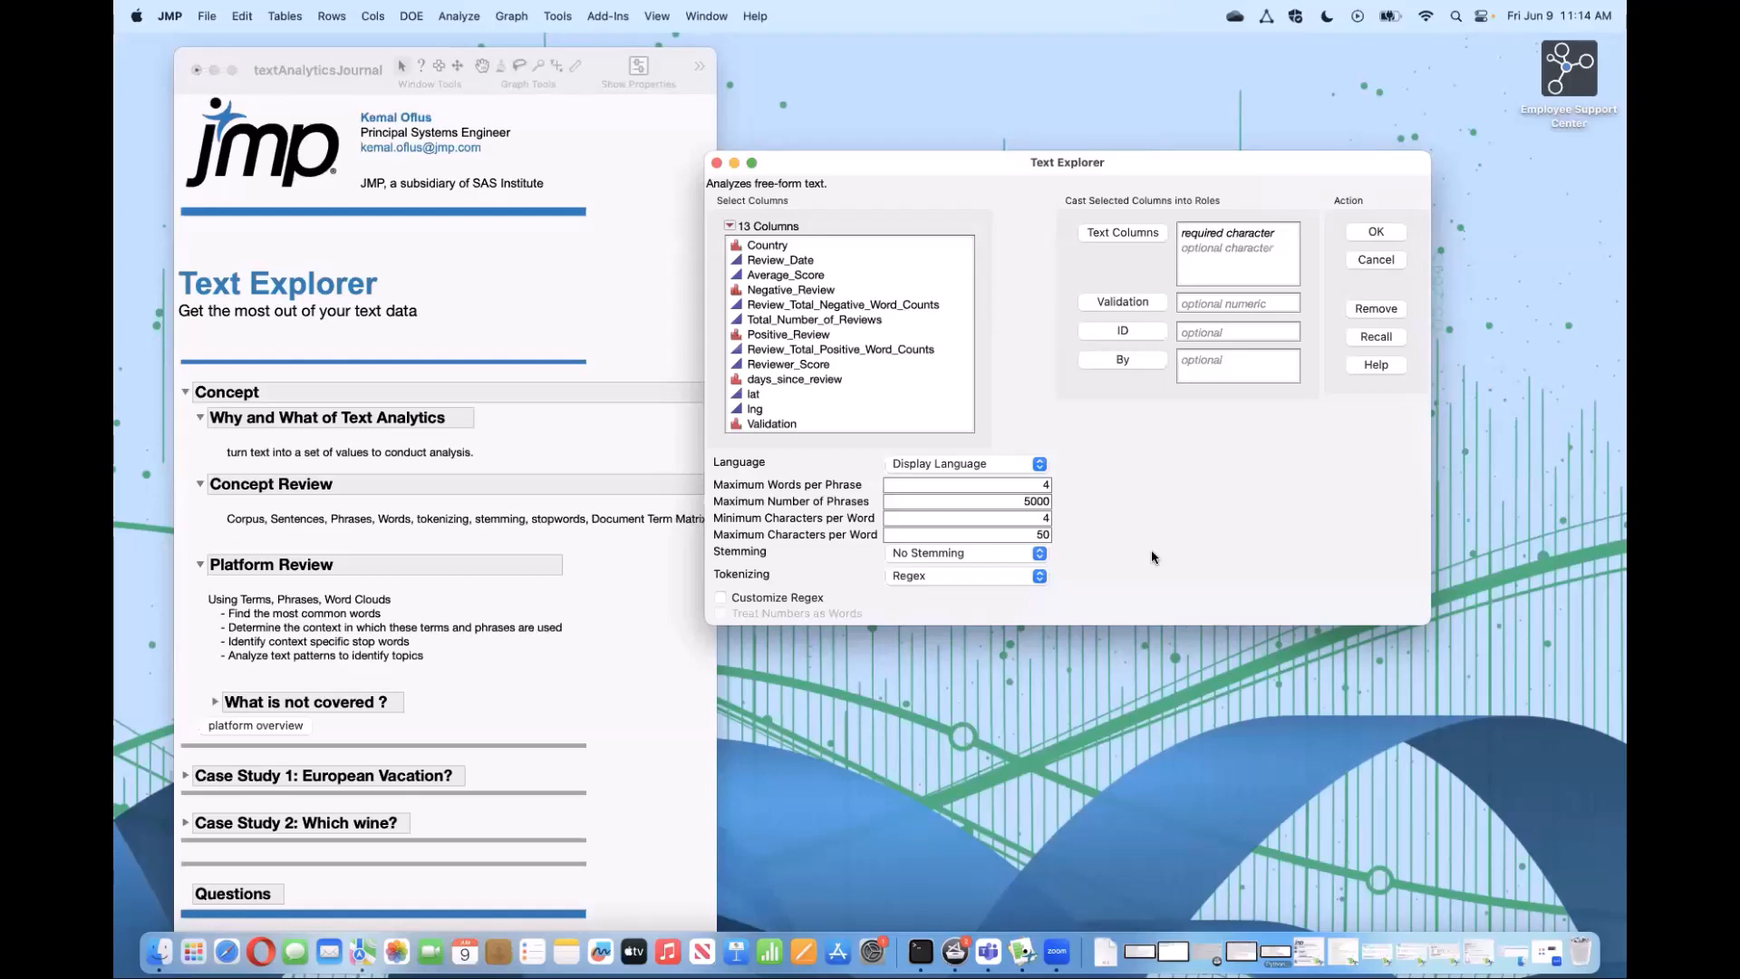
Step: Review the stemming and tokenizing choices, including the Customize Regex option, keeping No Stemming and Regex
click(1030, 551)
click(1031, 552)
click(1036, 555)
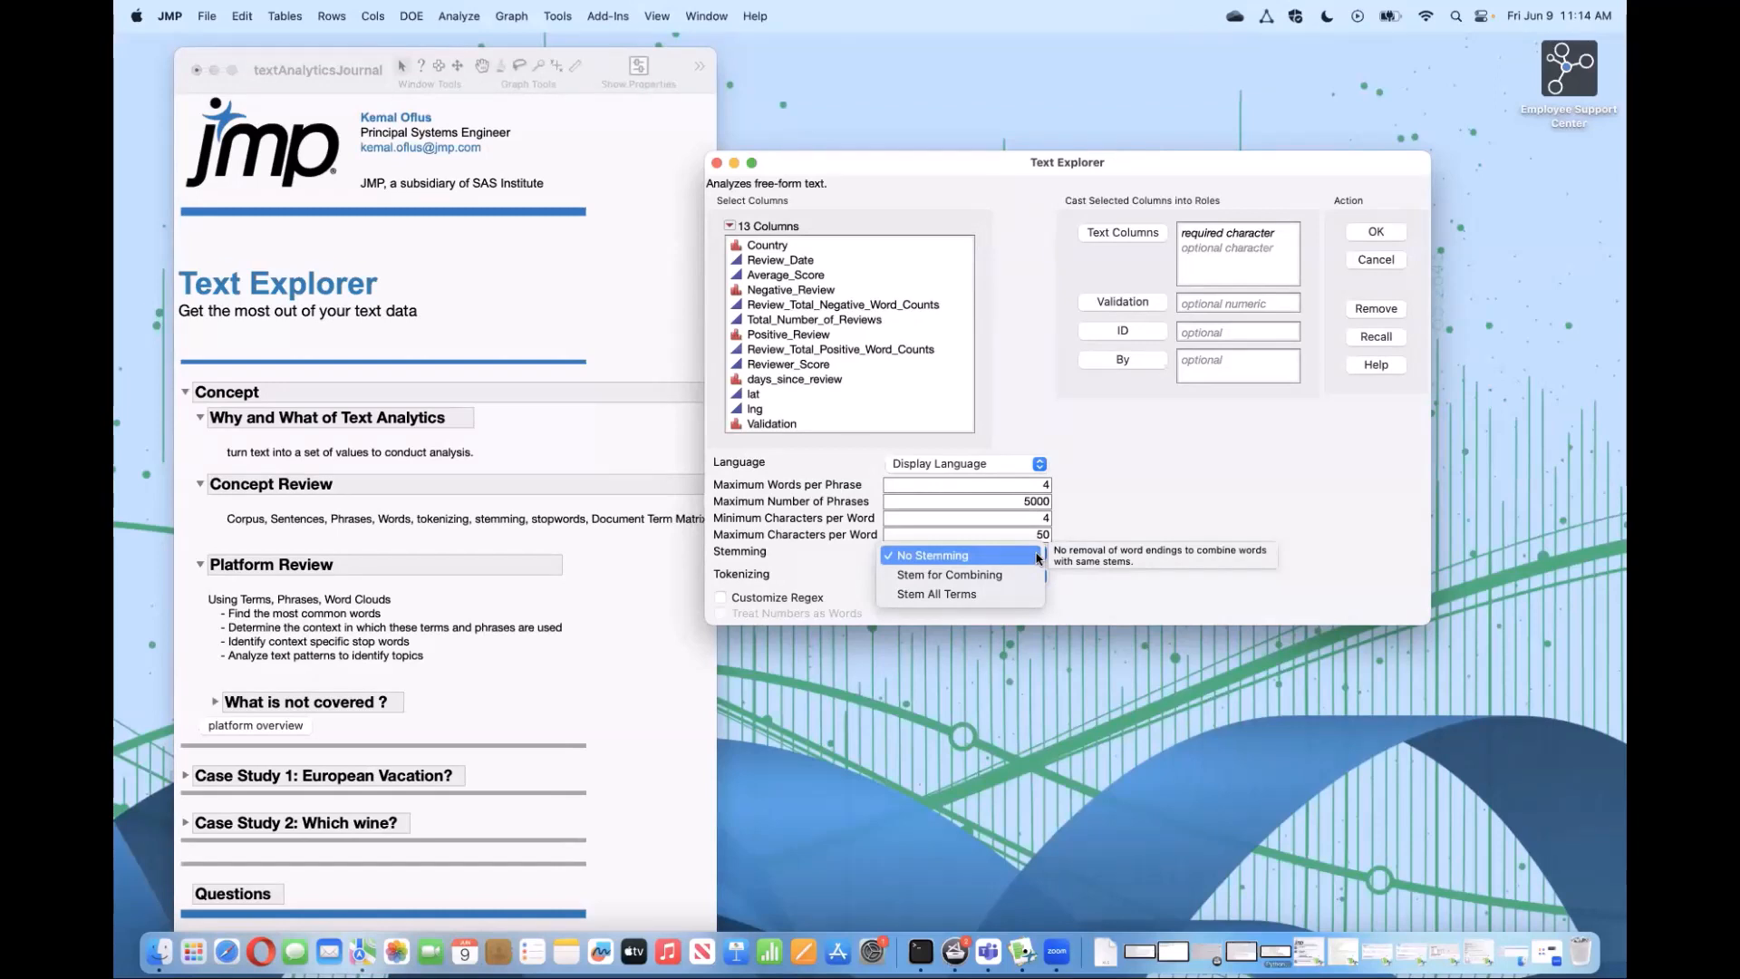
click(1131, 512)
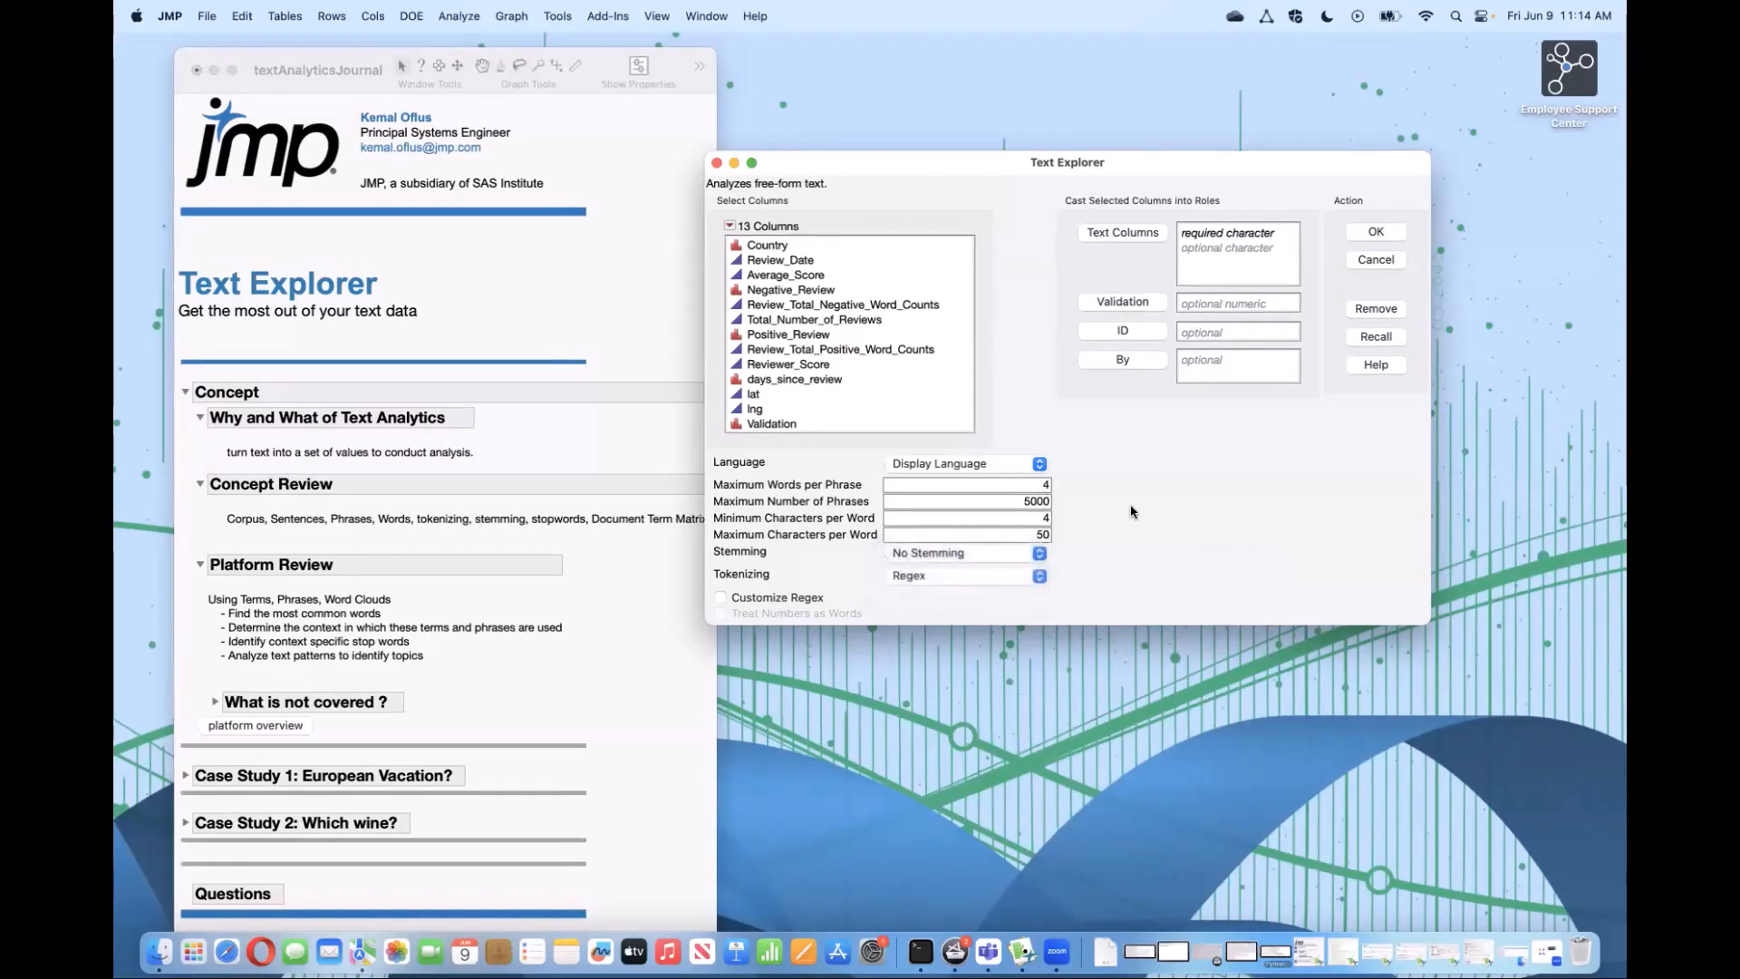
click(1018, 578)
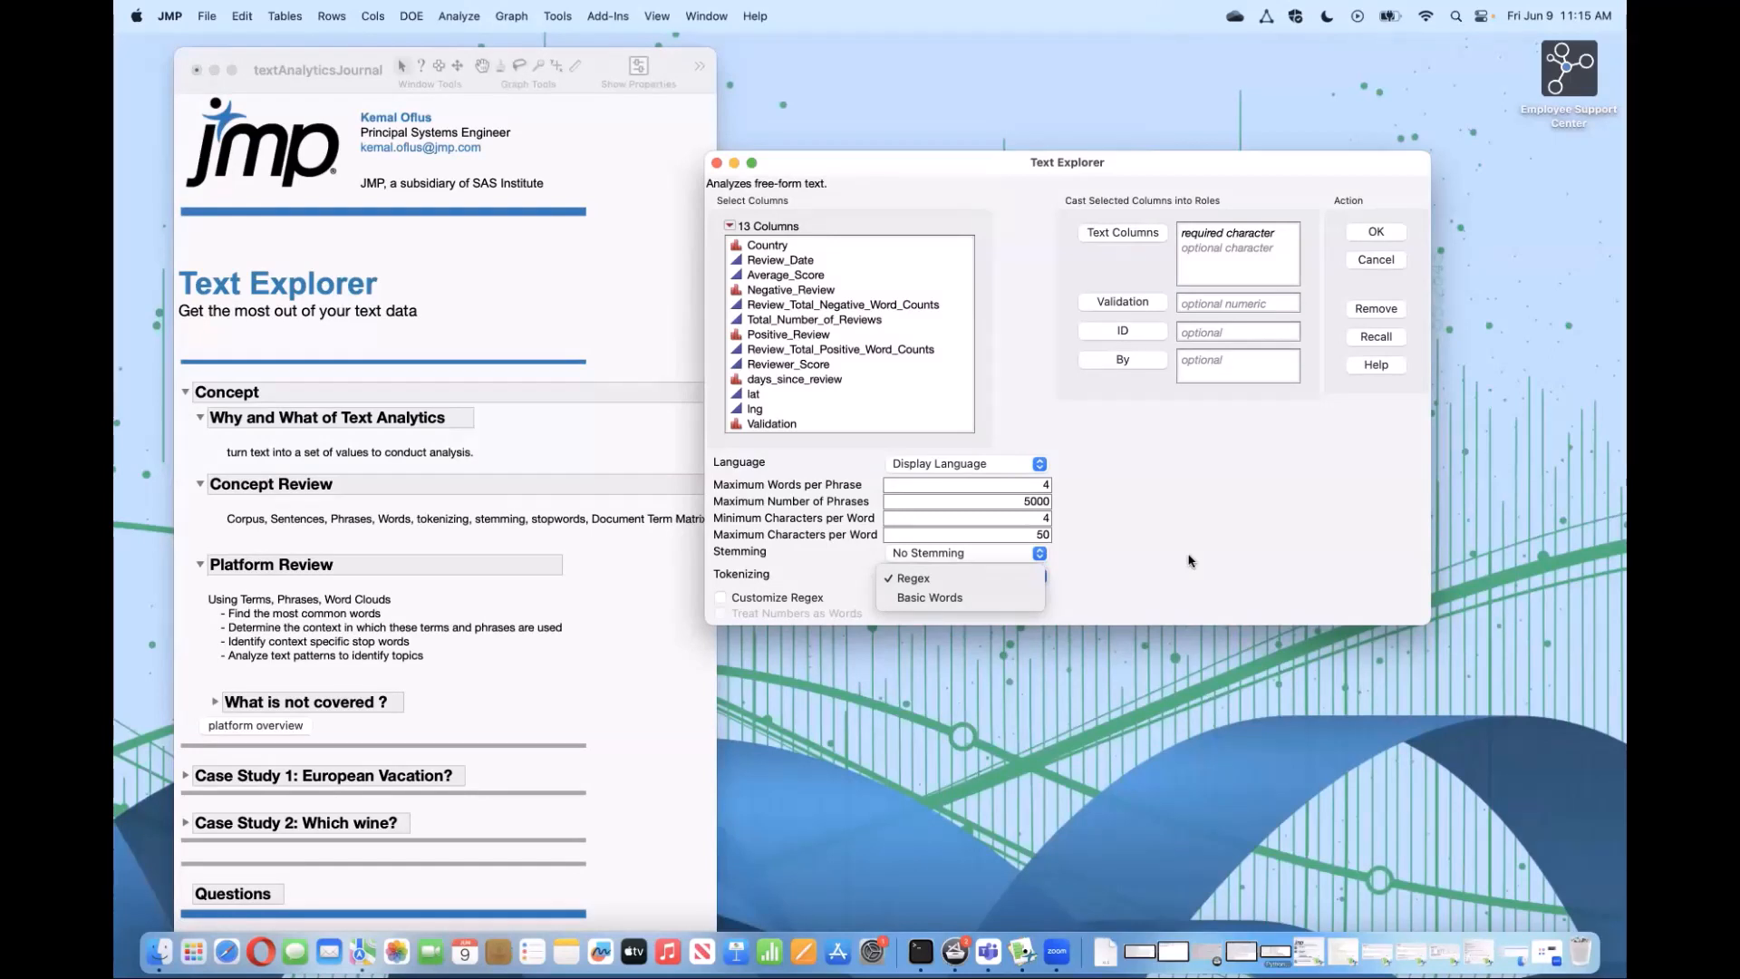
key(Escape)
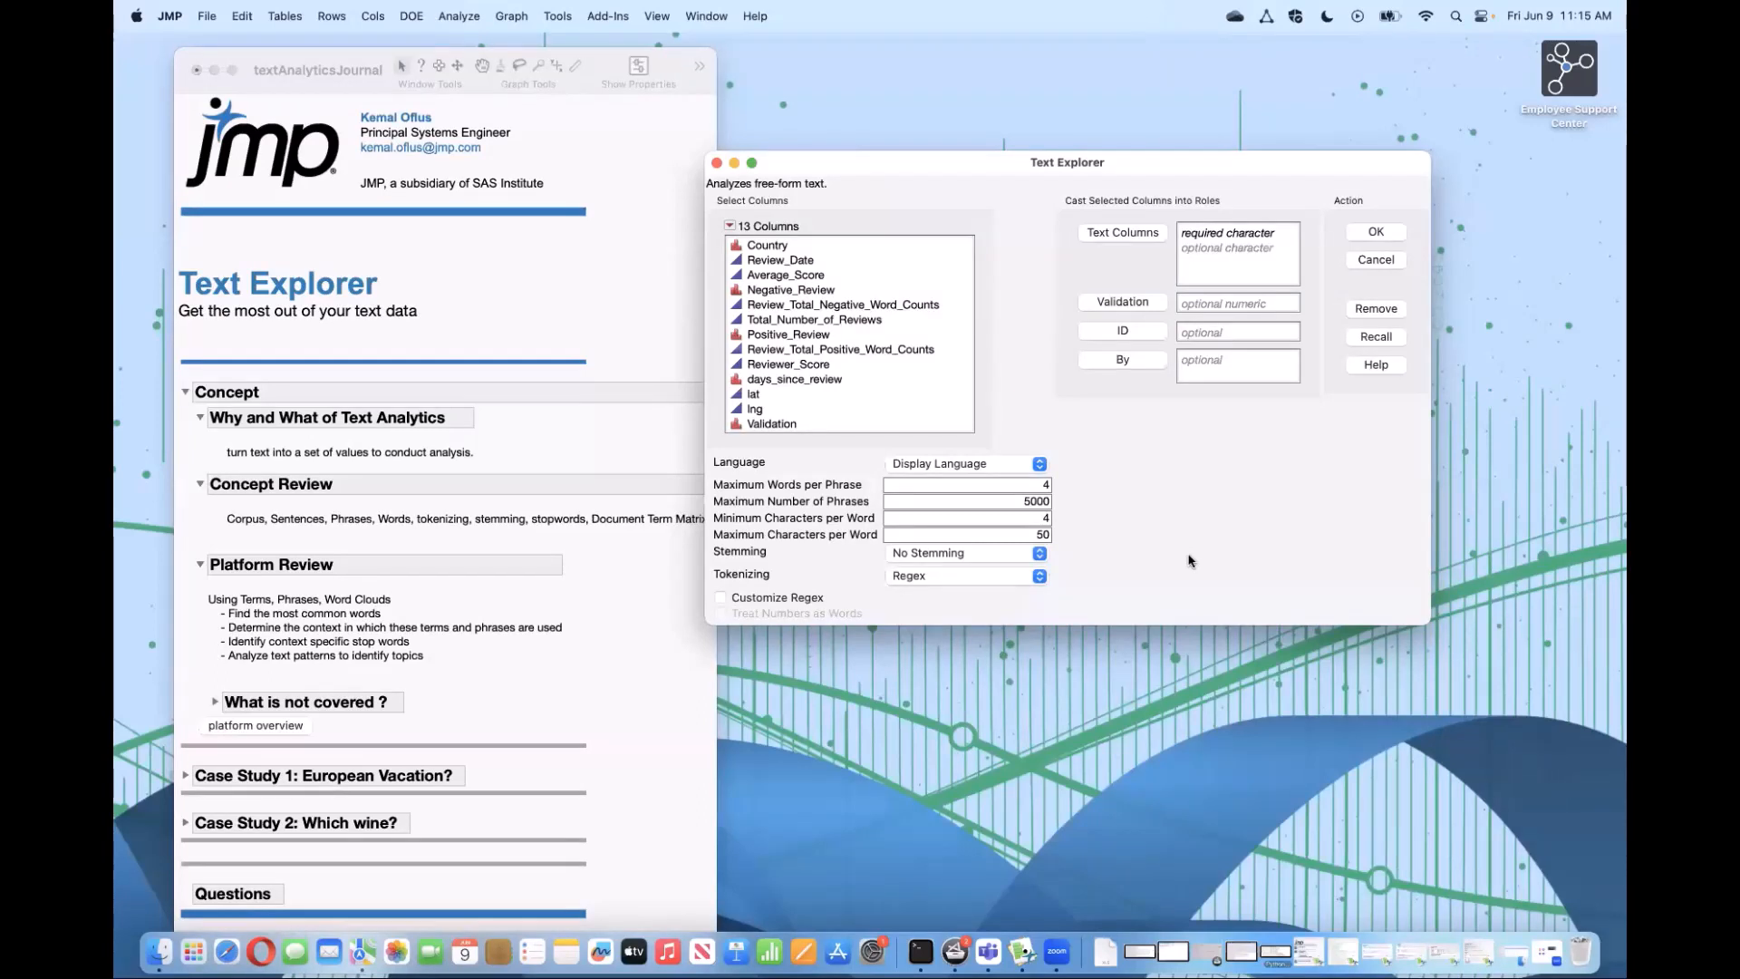
click(721, 598)
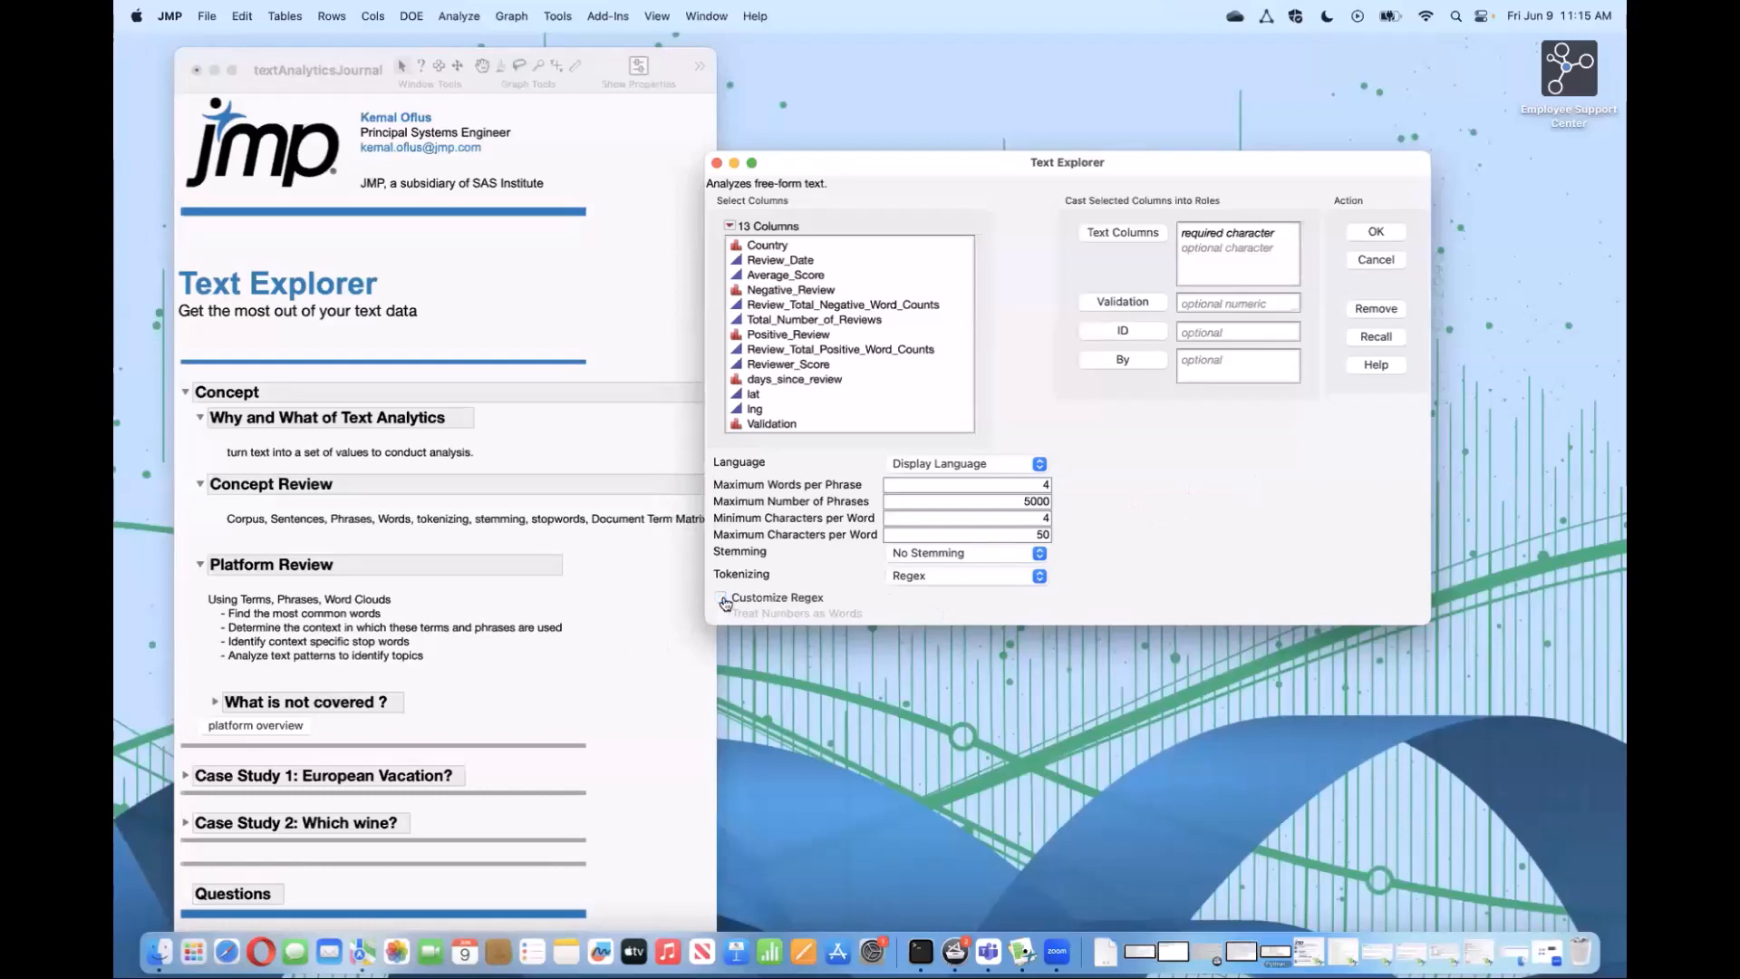
click(720, 598)
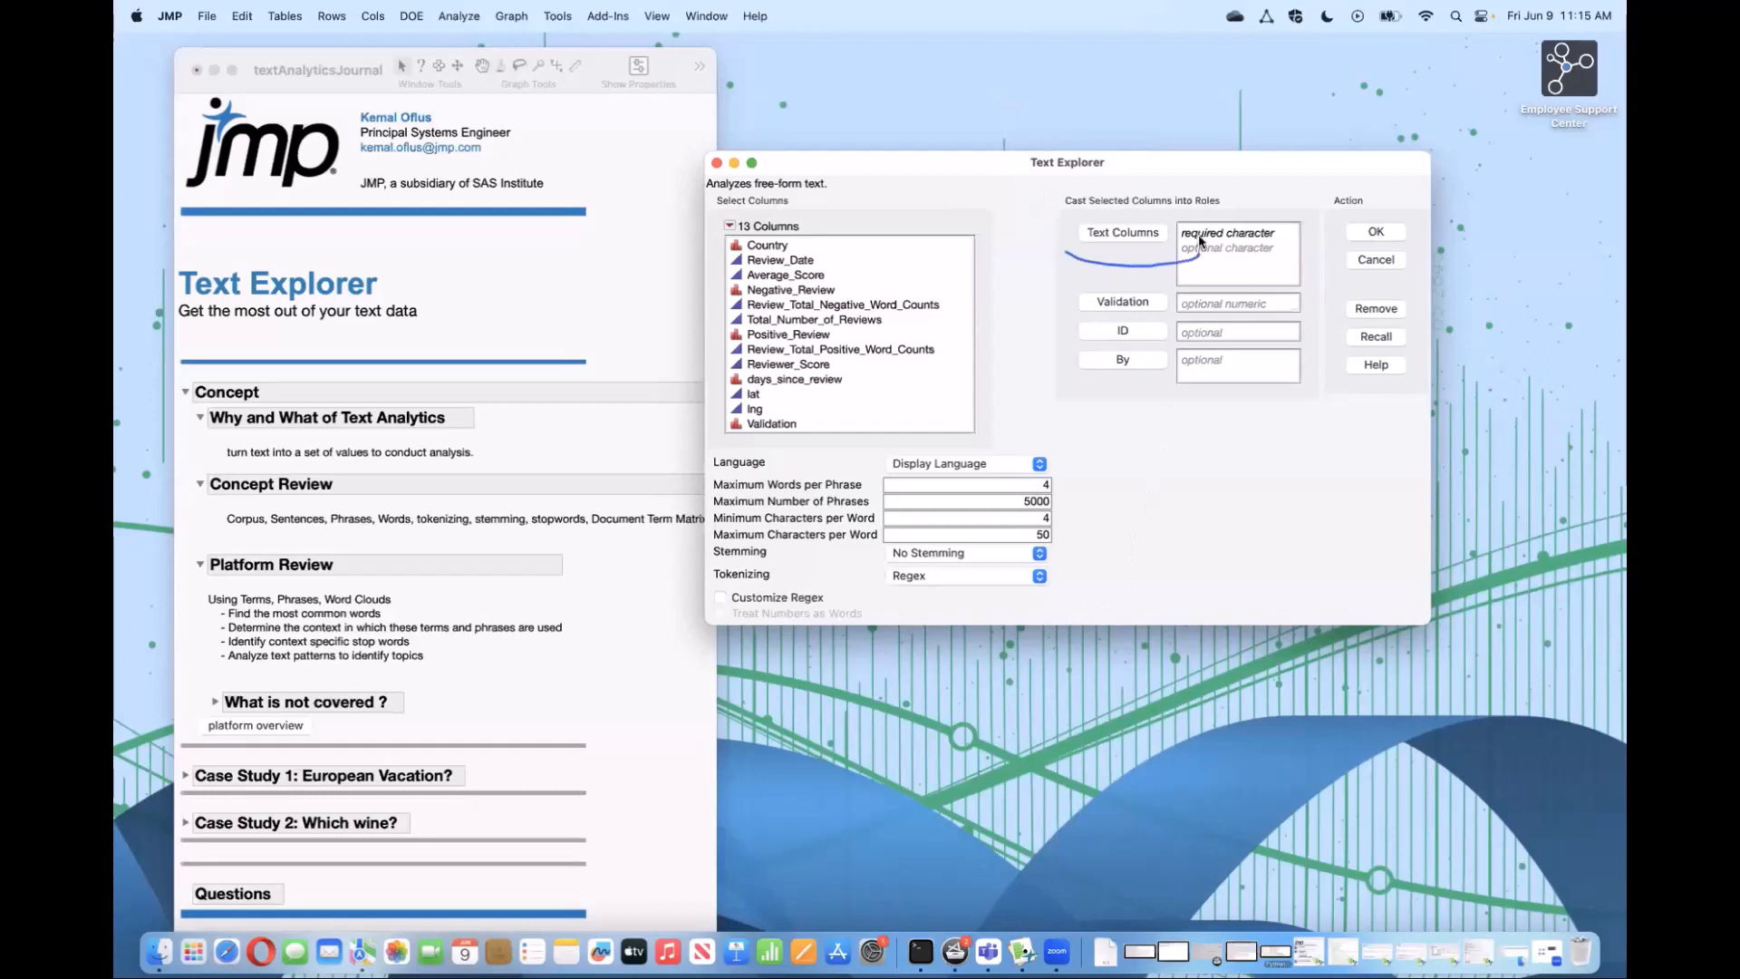
click(843, 289)
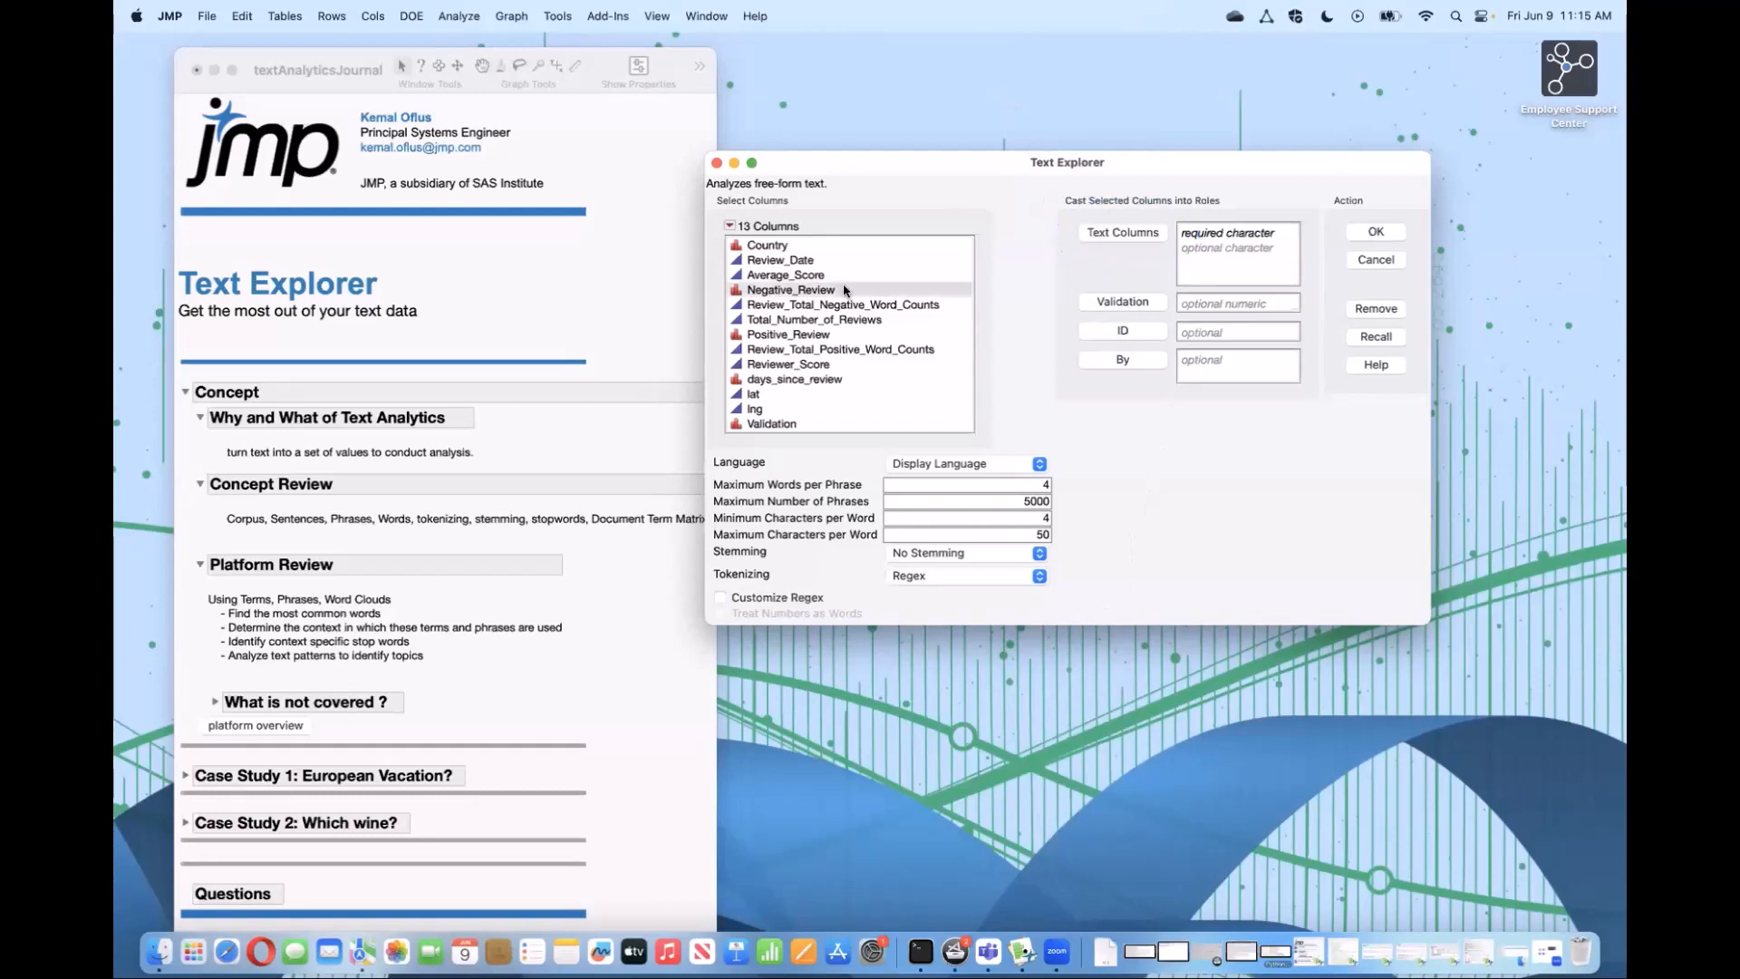
click(791, 290)
click(1151, 236)
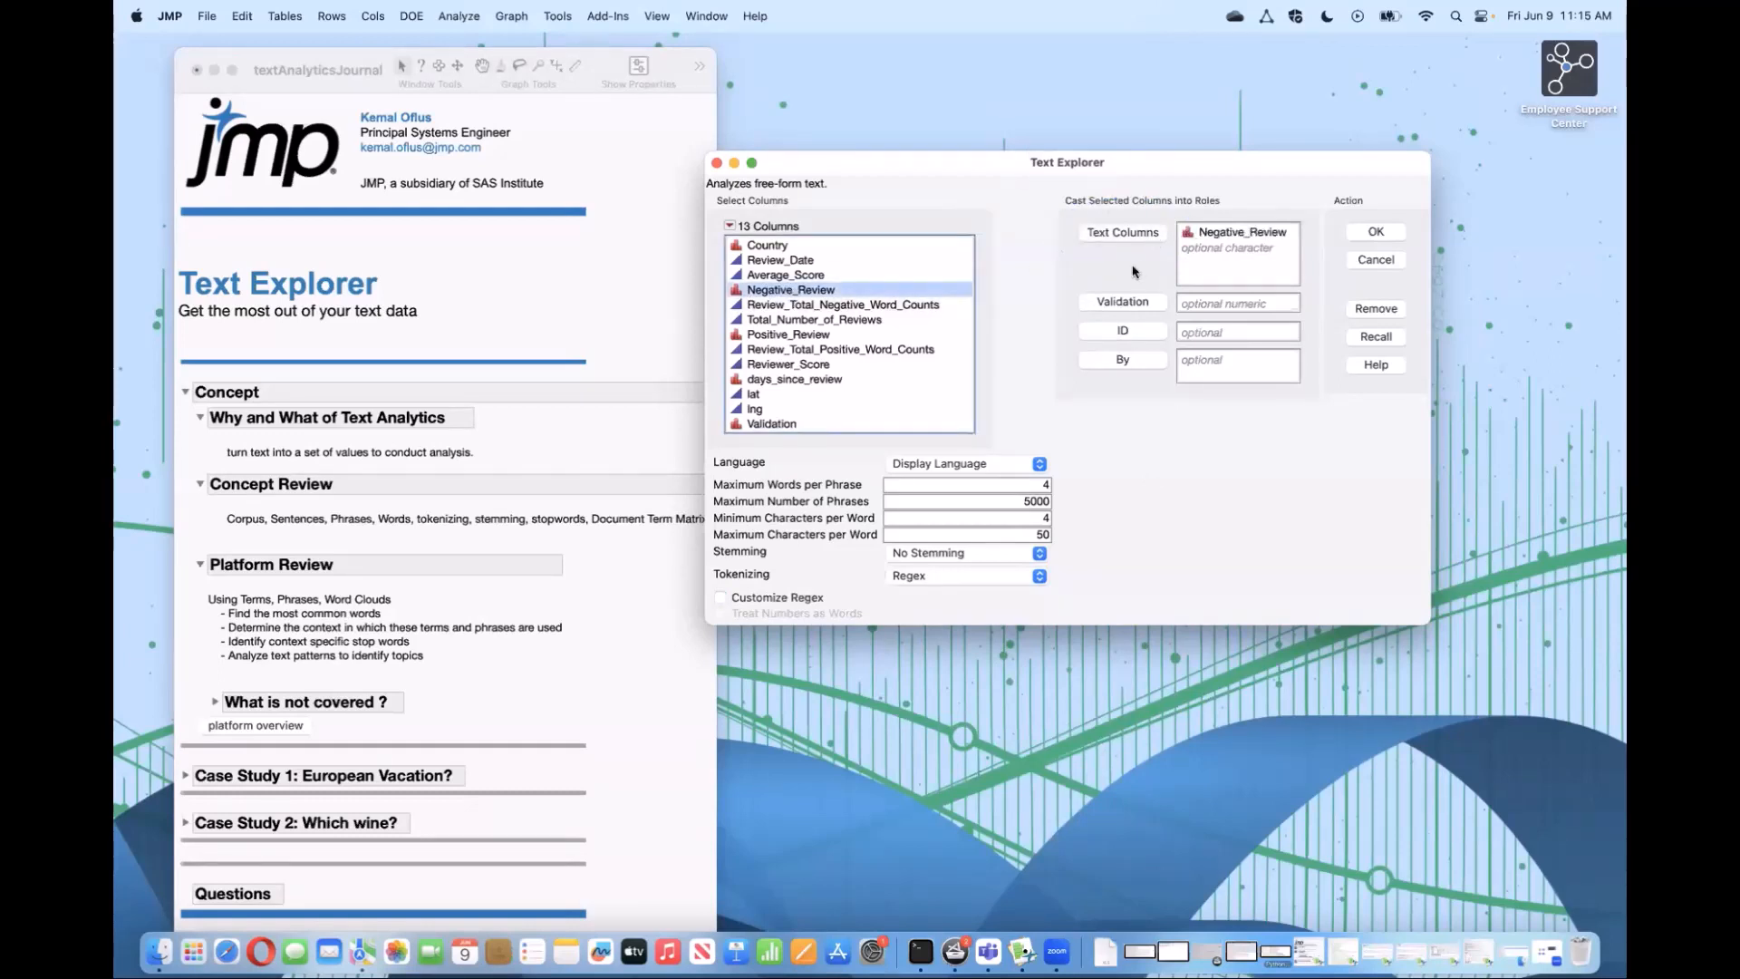
click(1274, 243)
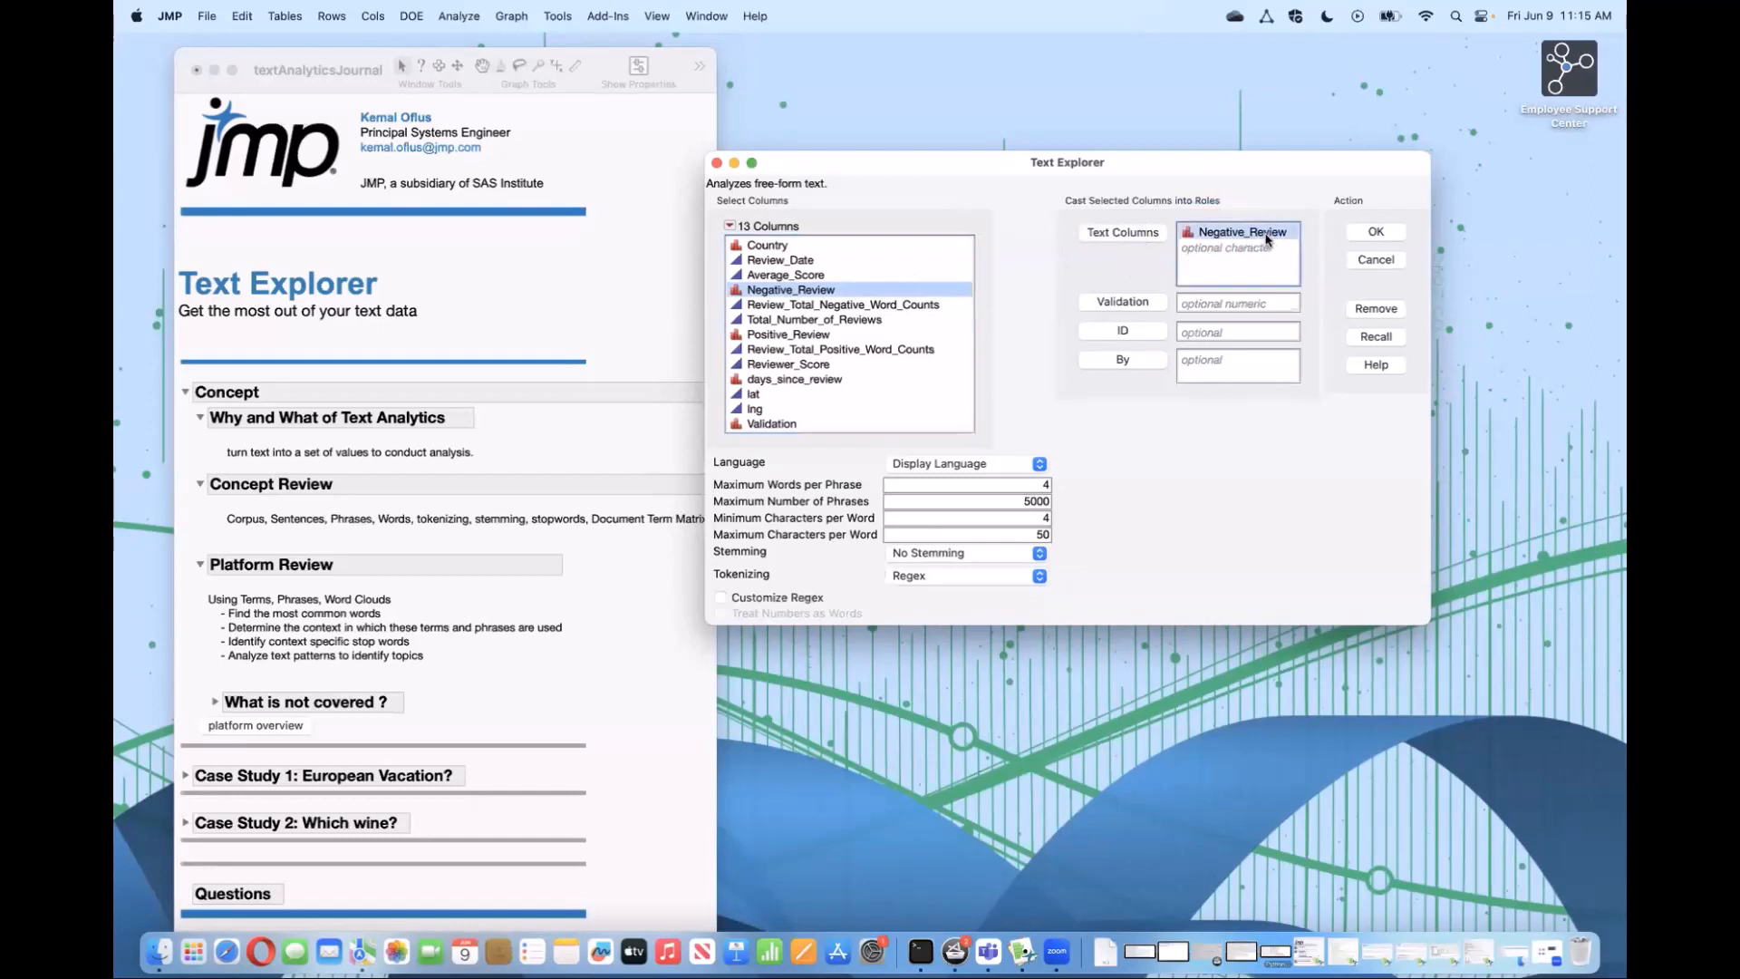
click(1375, 312)
Step: Assign Positive_Review as the text column and run the Text Explorer analysis
click(816, 335)
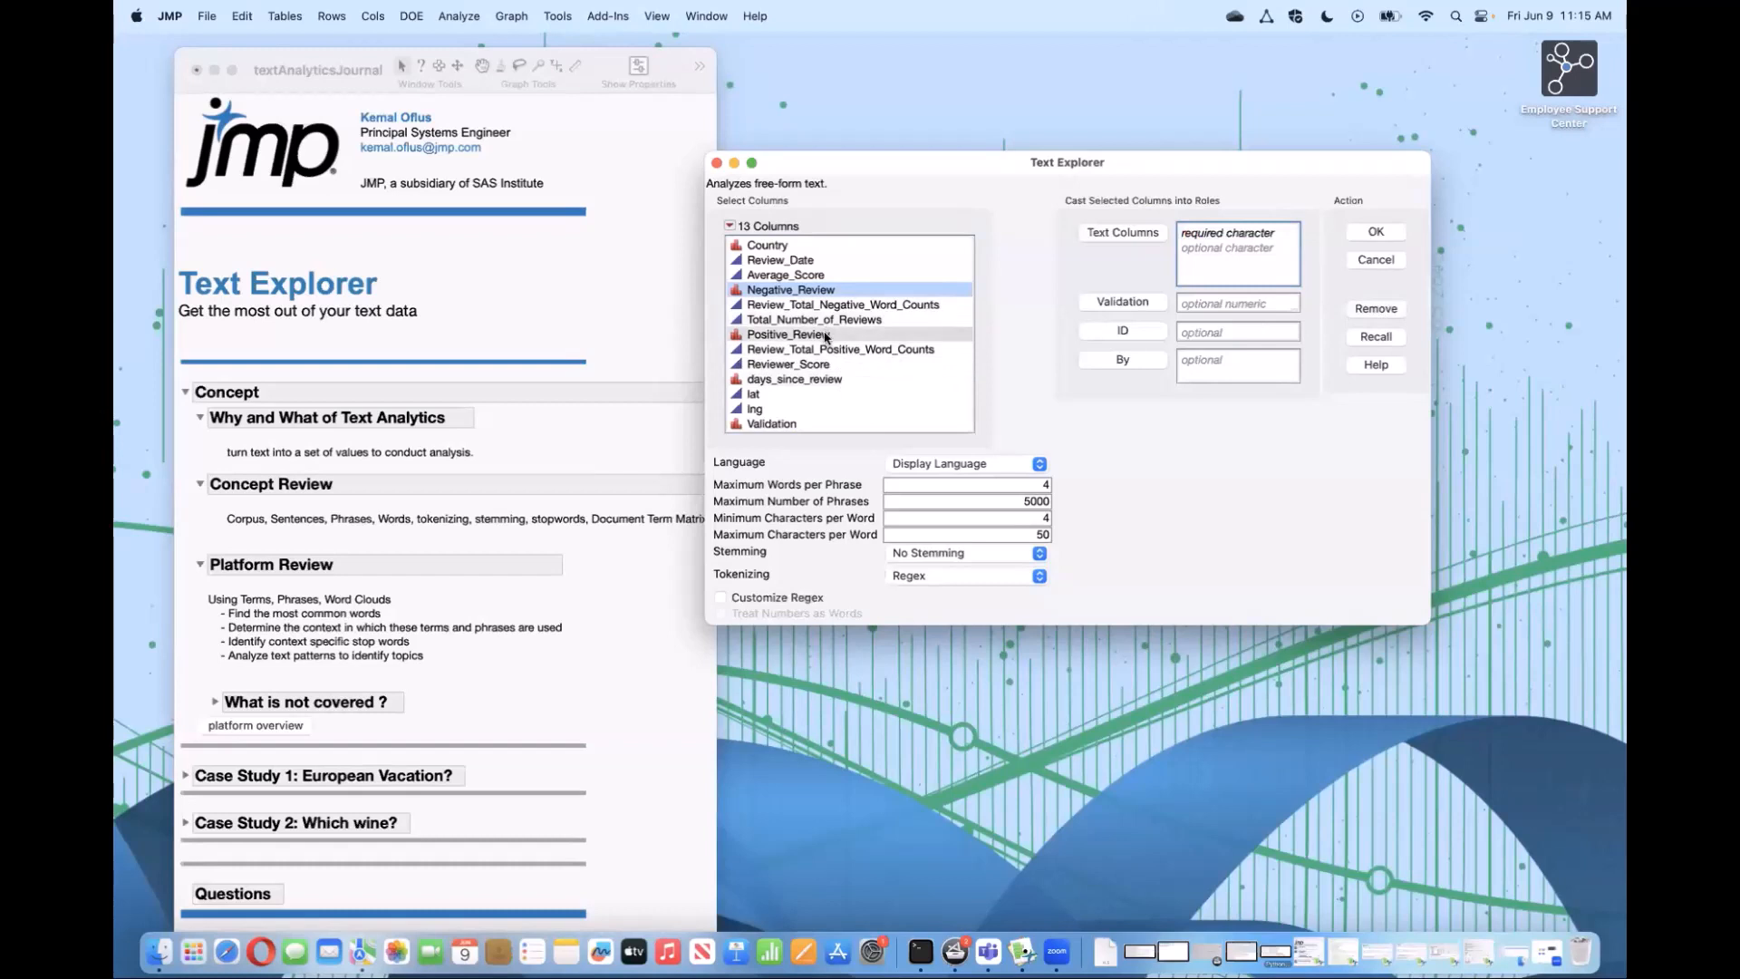
click(1111, 241)
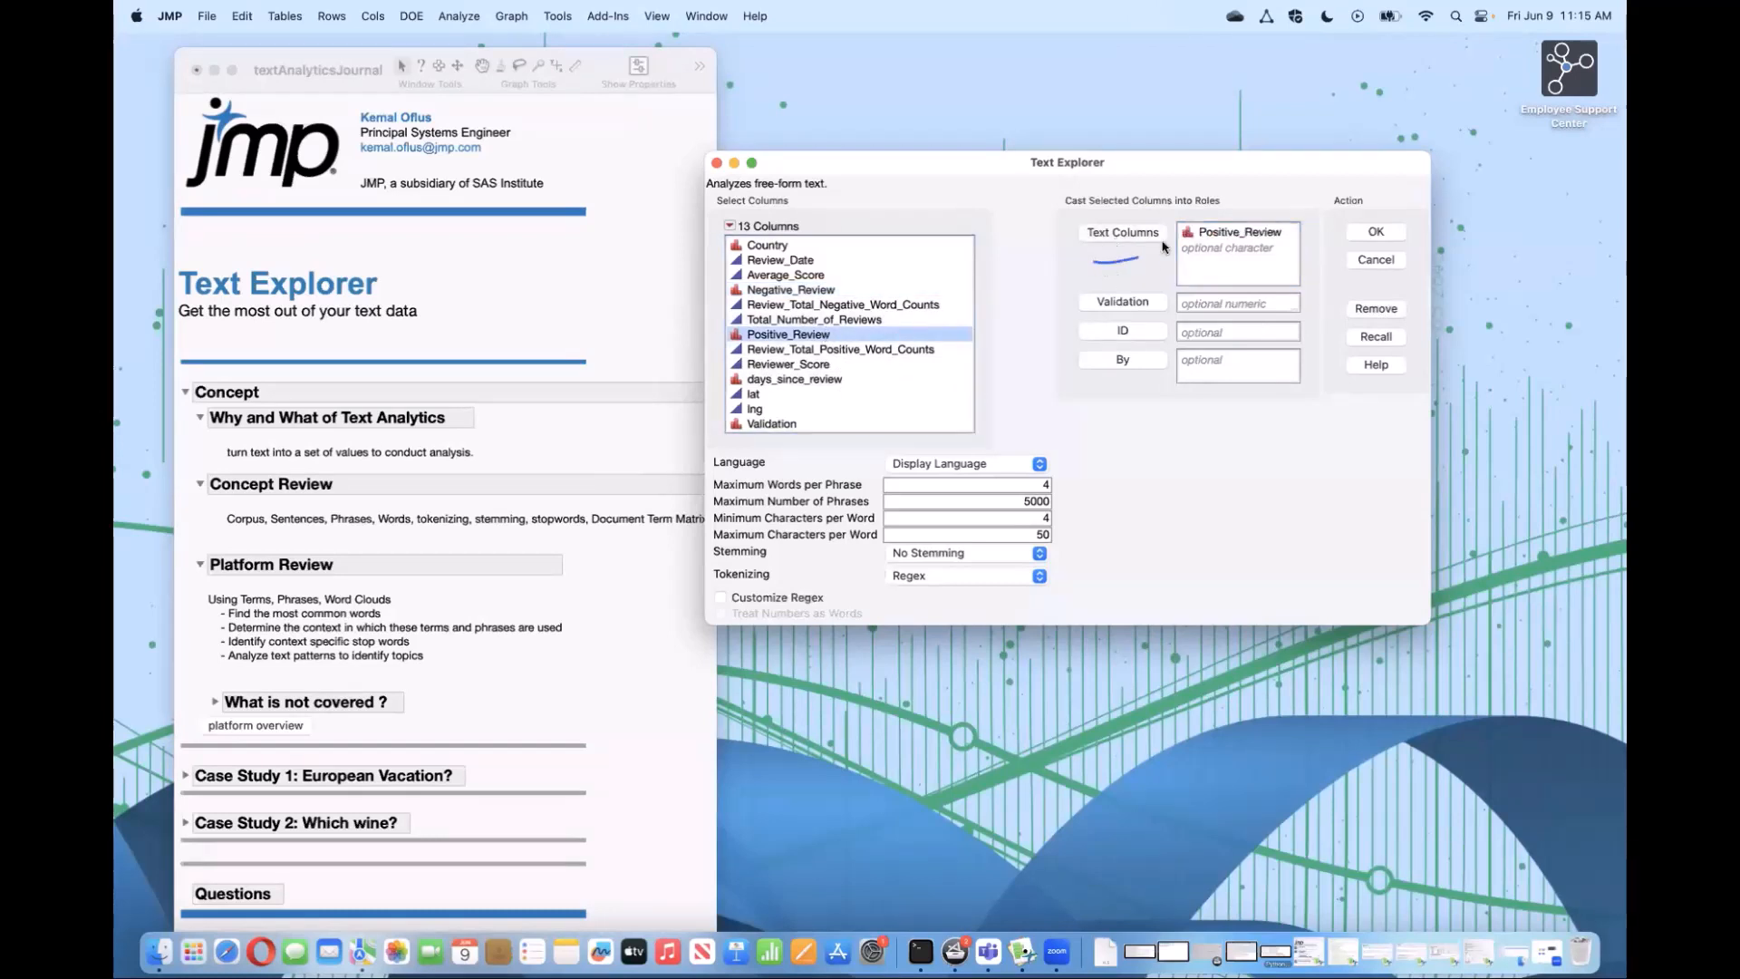
click(1378, 232)
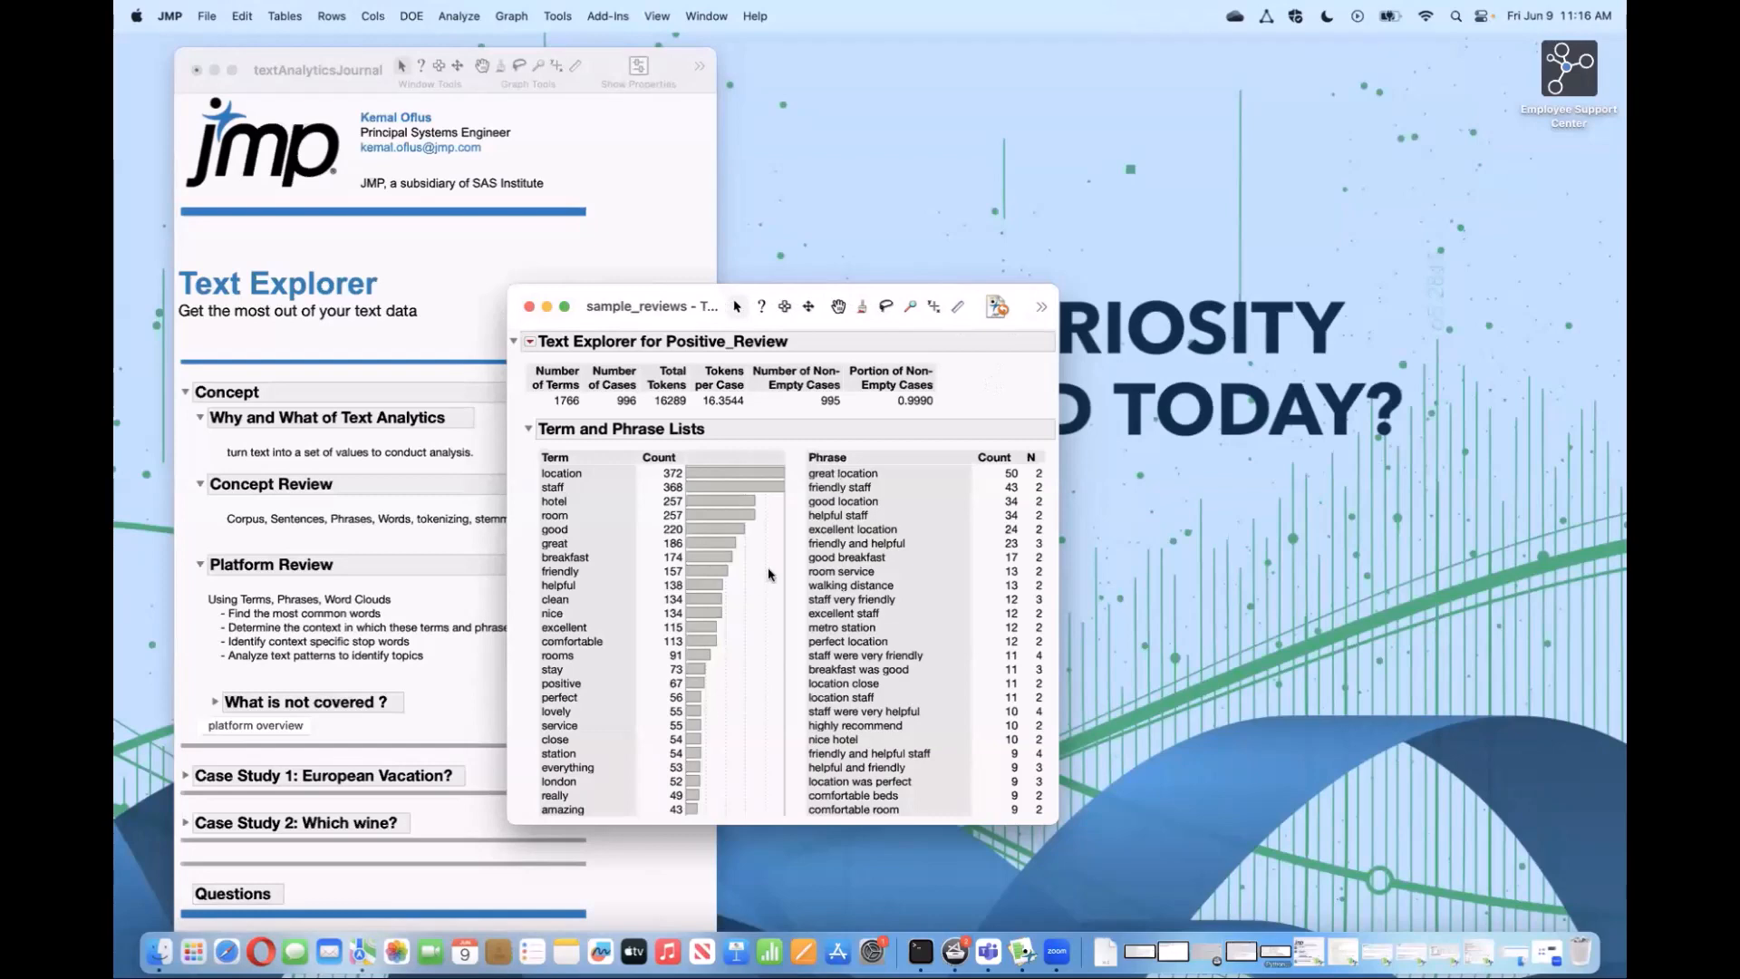
Step: Bring up the sample_reviews data table behind the report and examine its columns from Country through Validation
click(997, 306)
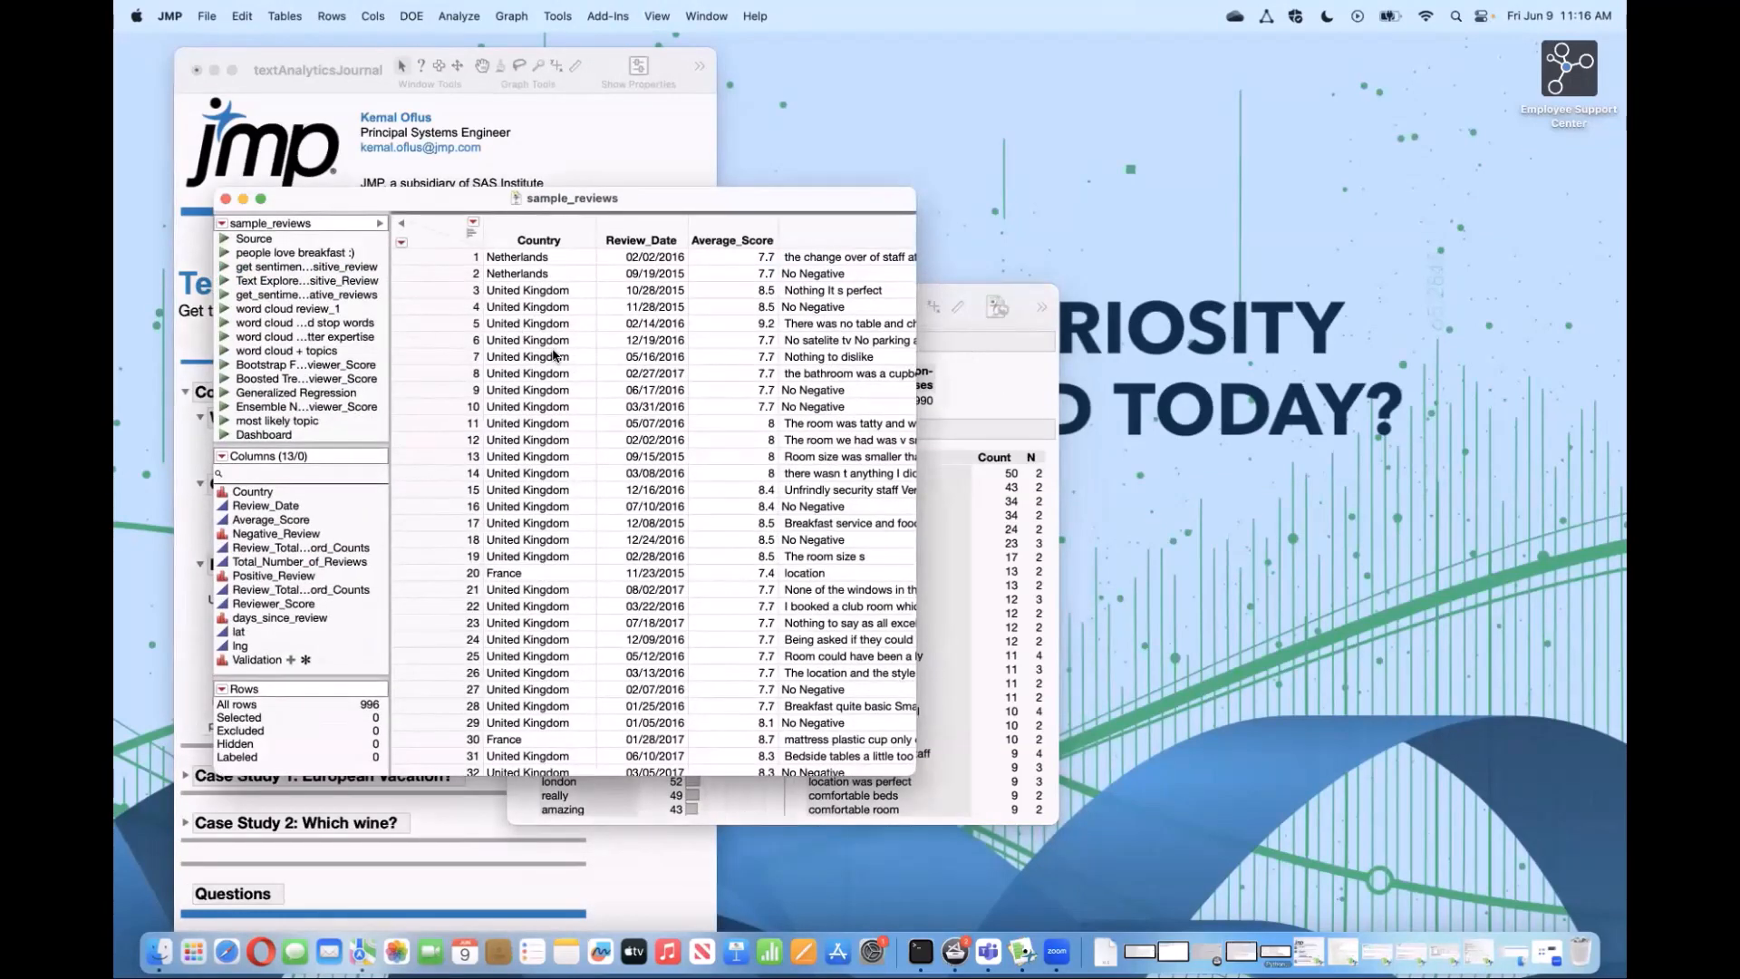
double_click(549, 234)
click(921, 403)
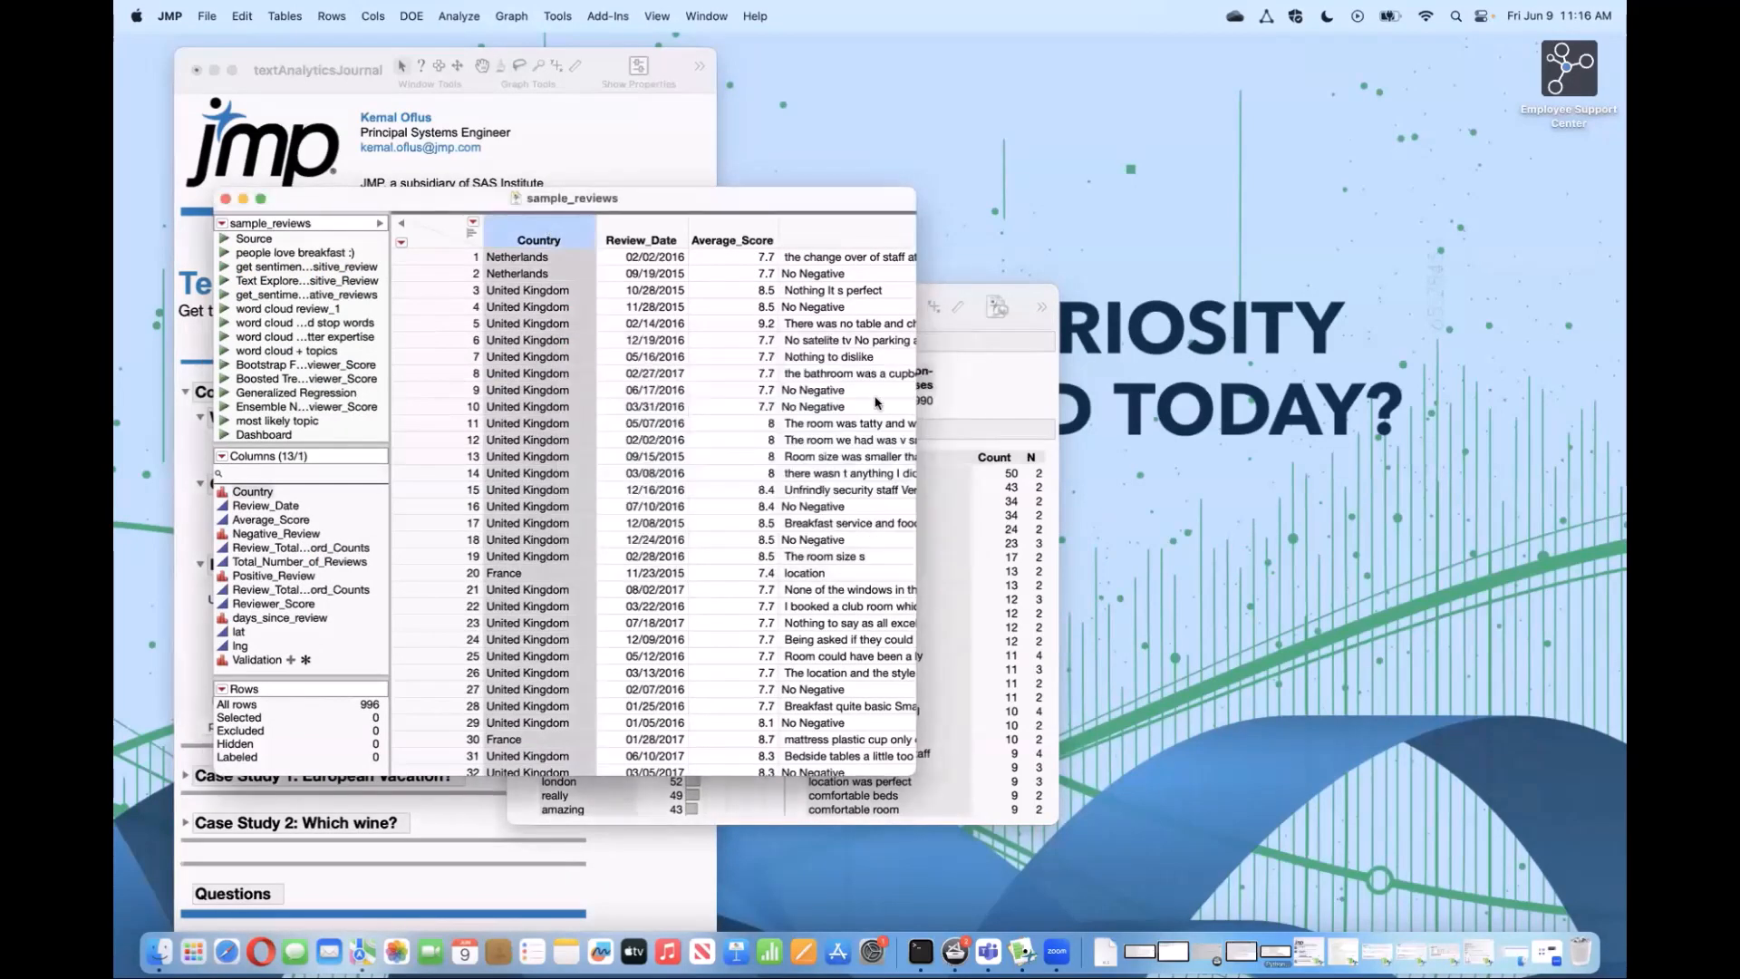
click(680, 232)
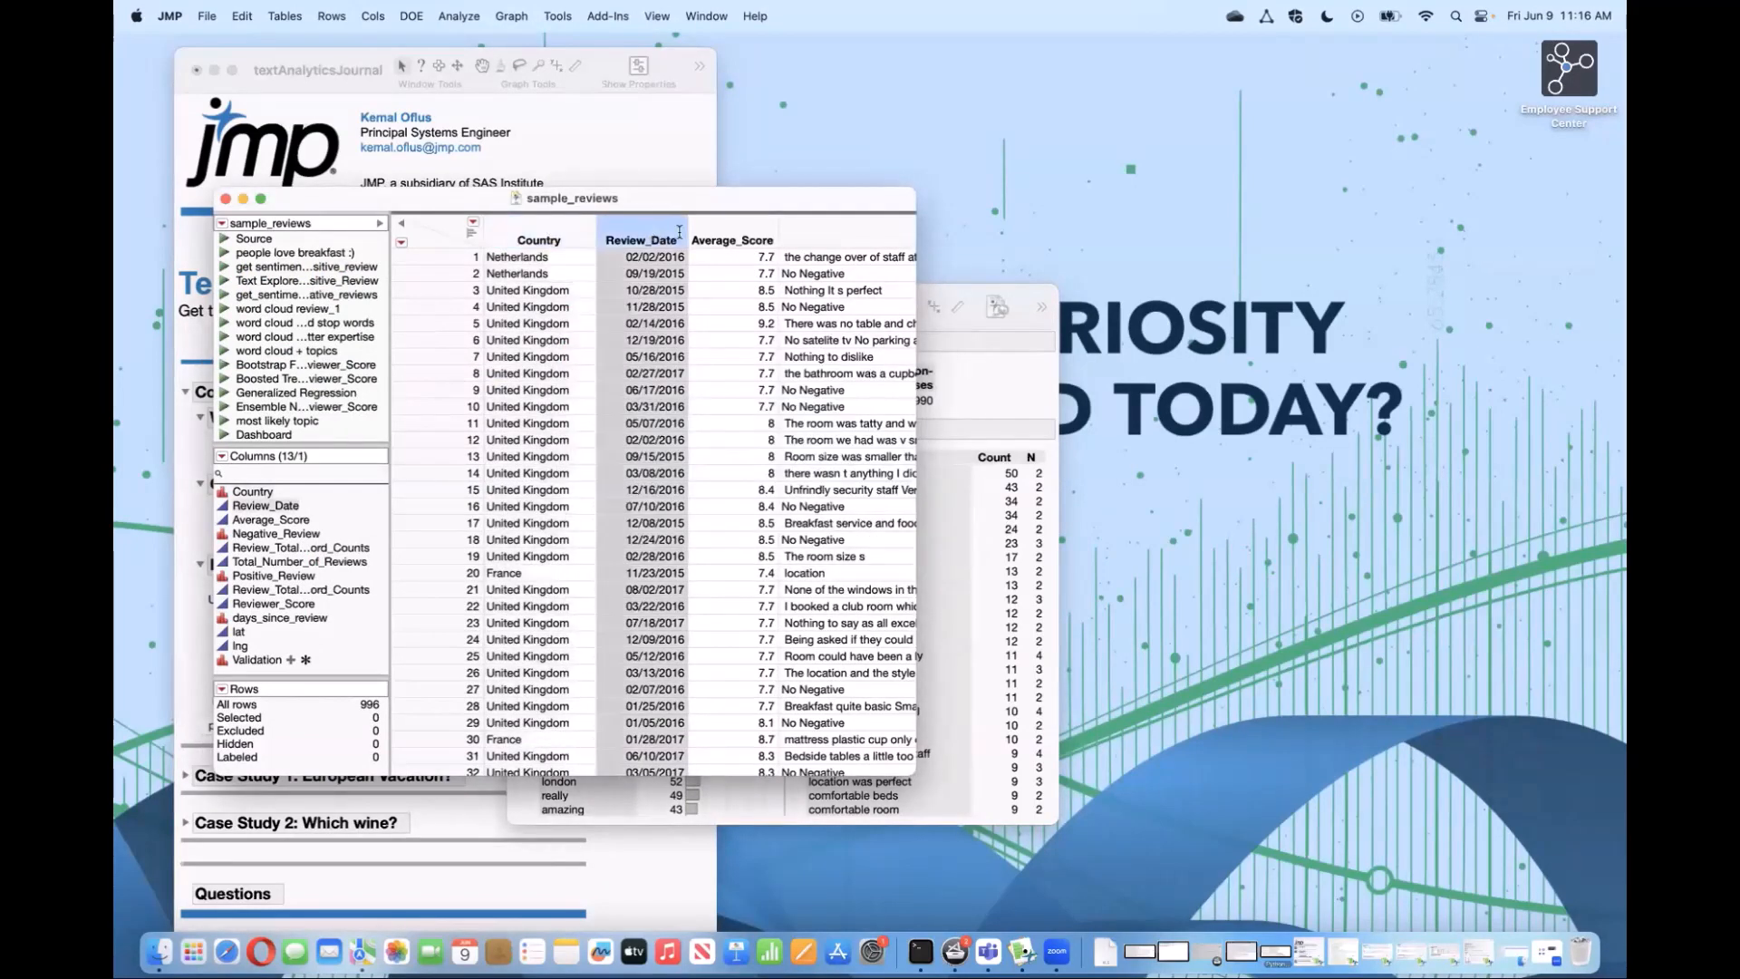
click(746, 229)
click(821, 228)
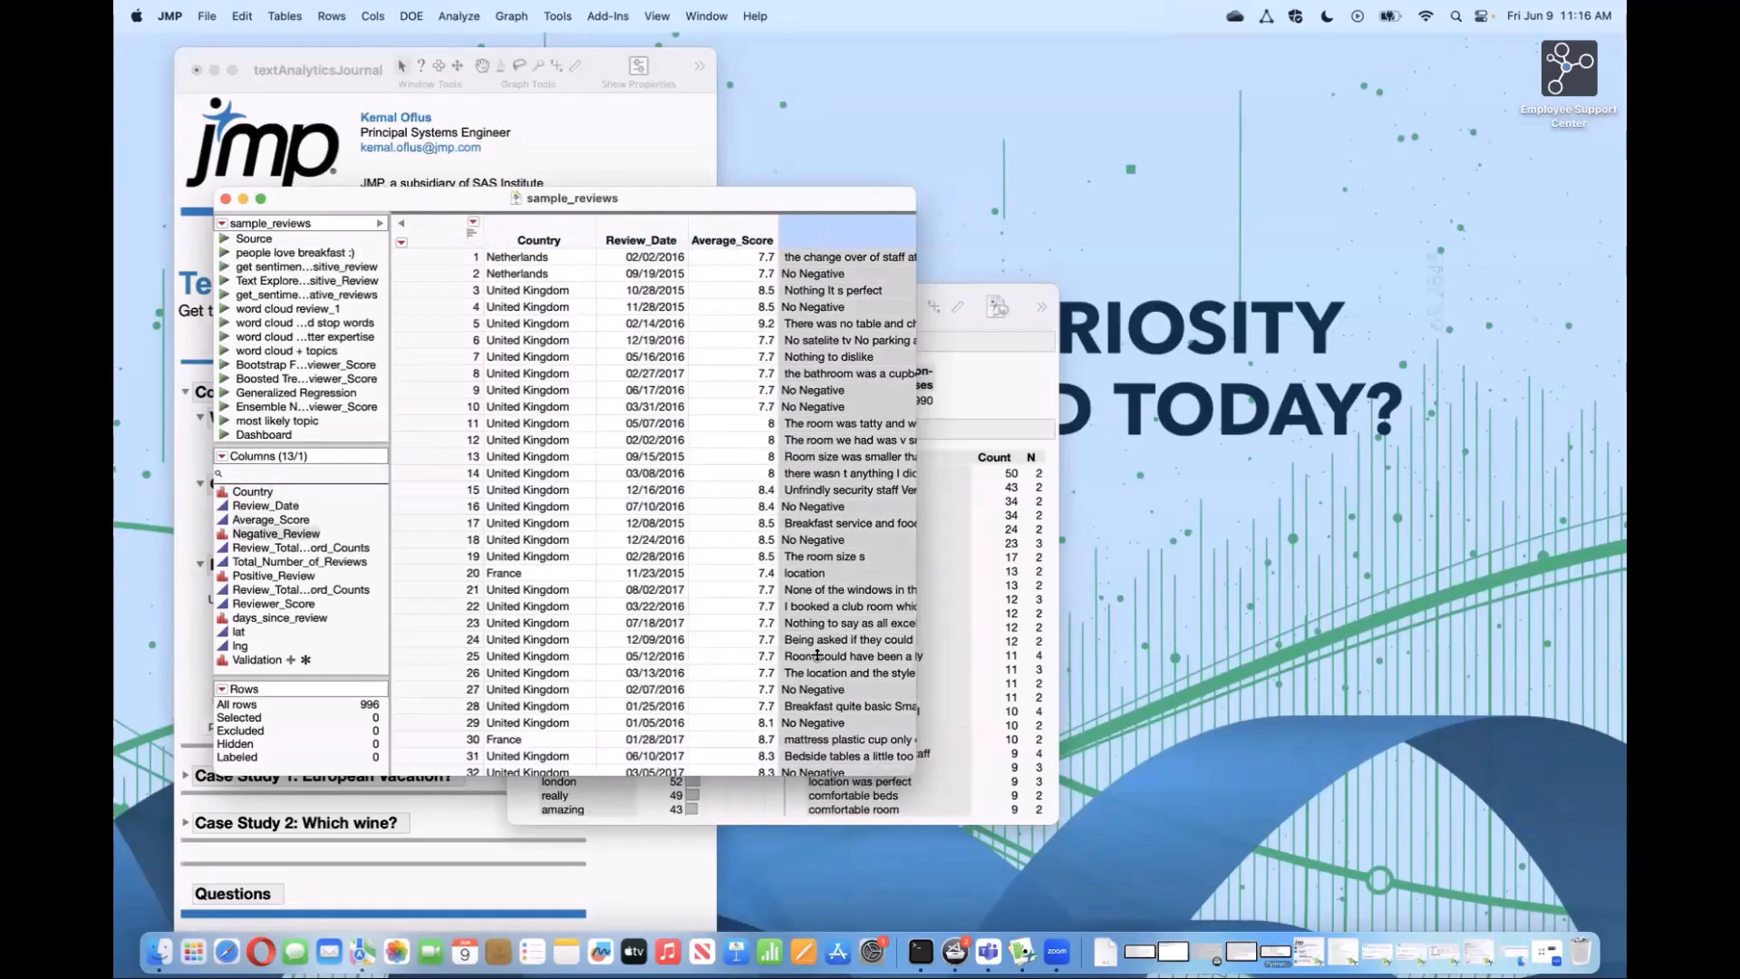
key(Right)
key(Right)
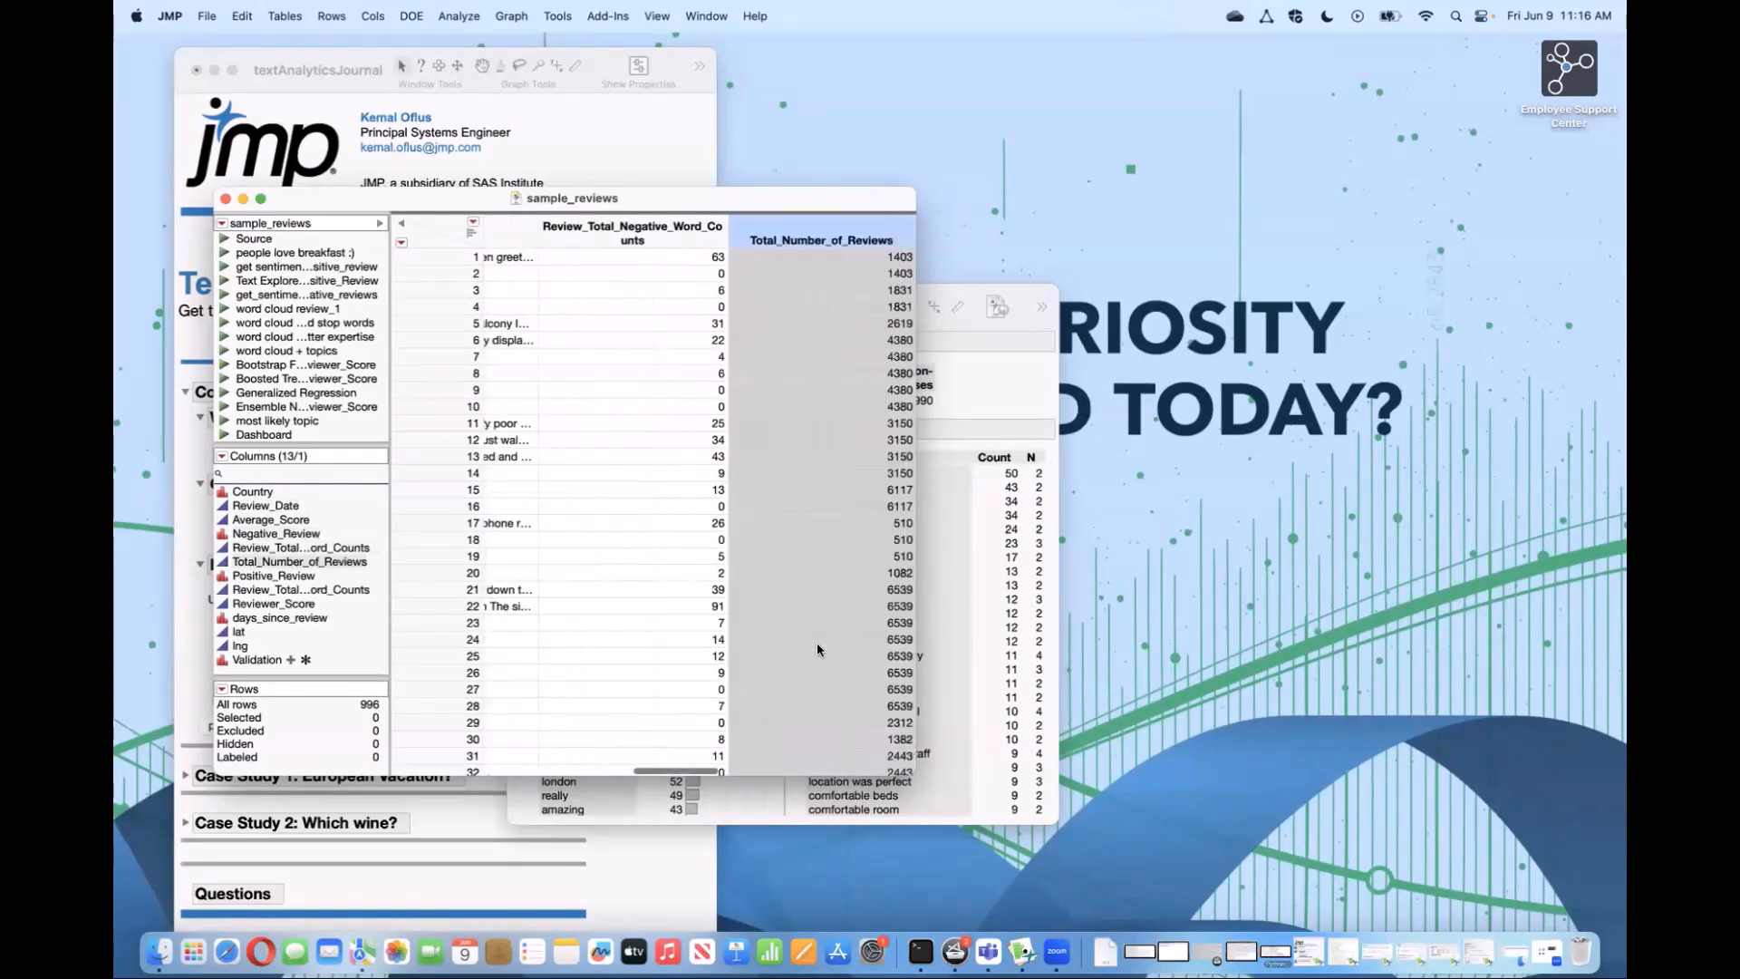
key(Right)
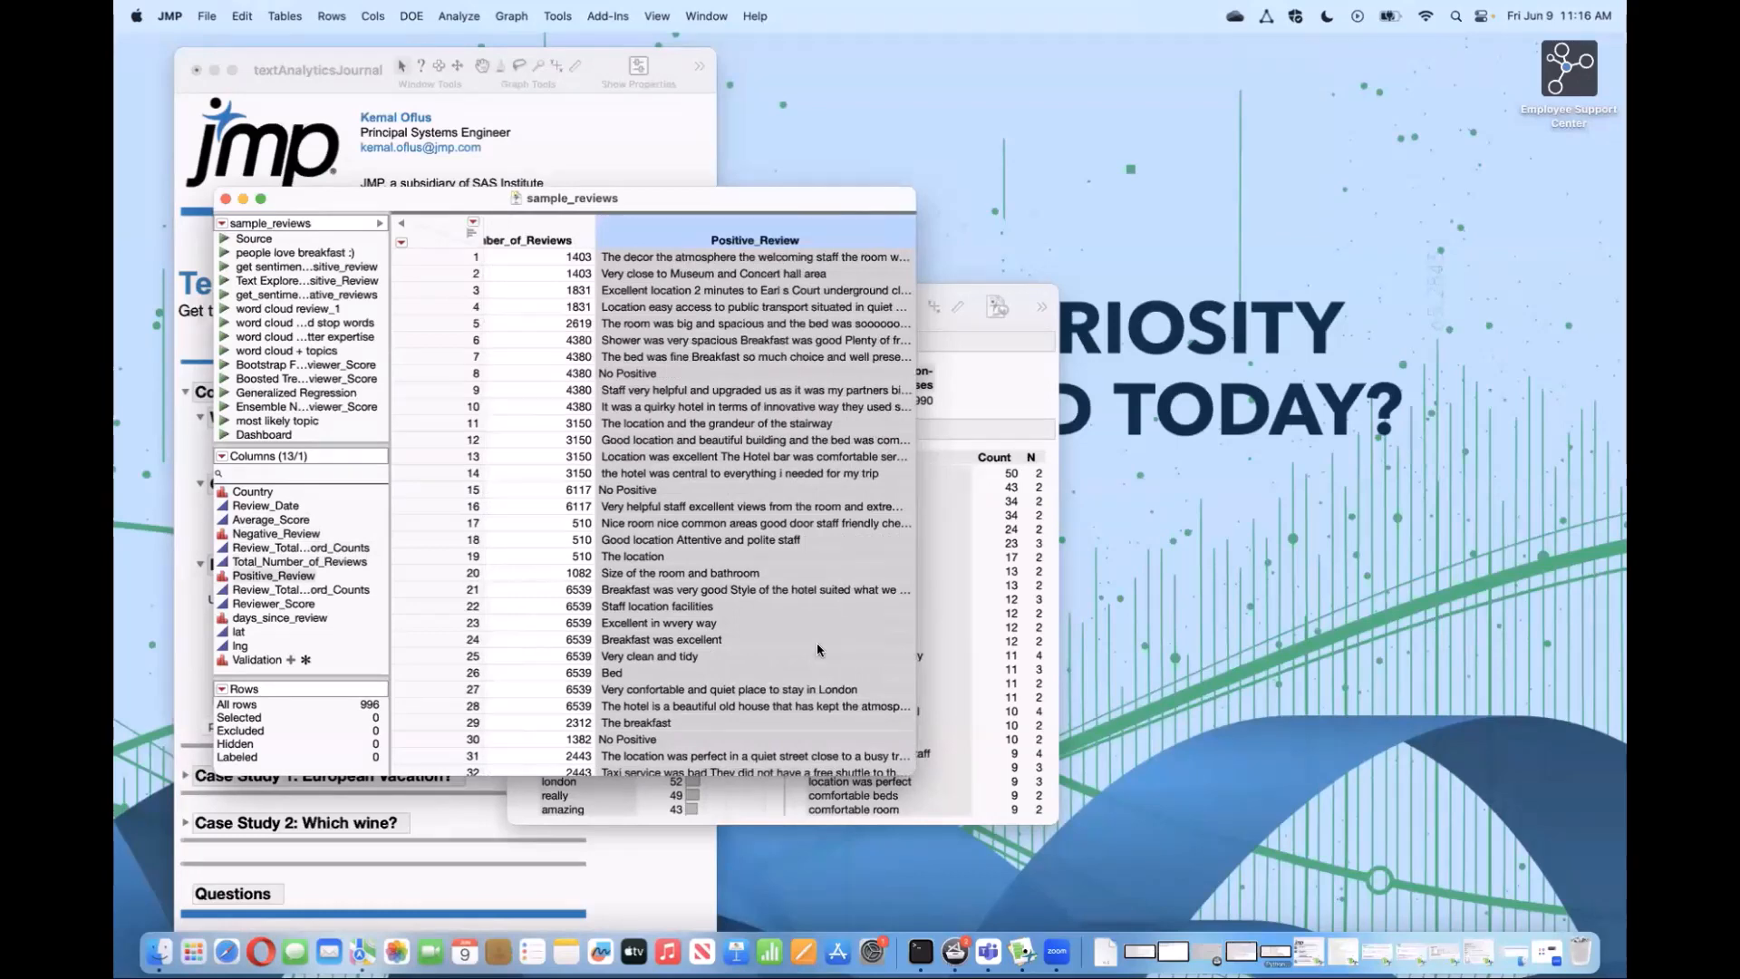
key(Right)
key(Right)
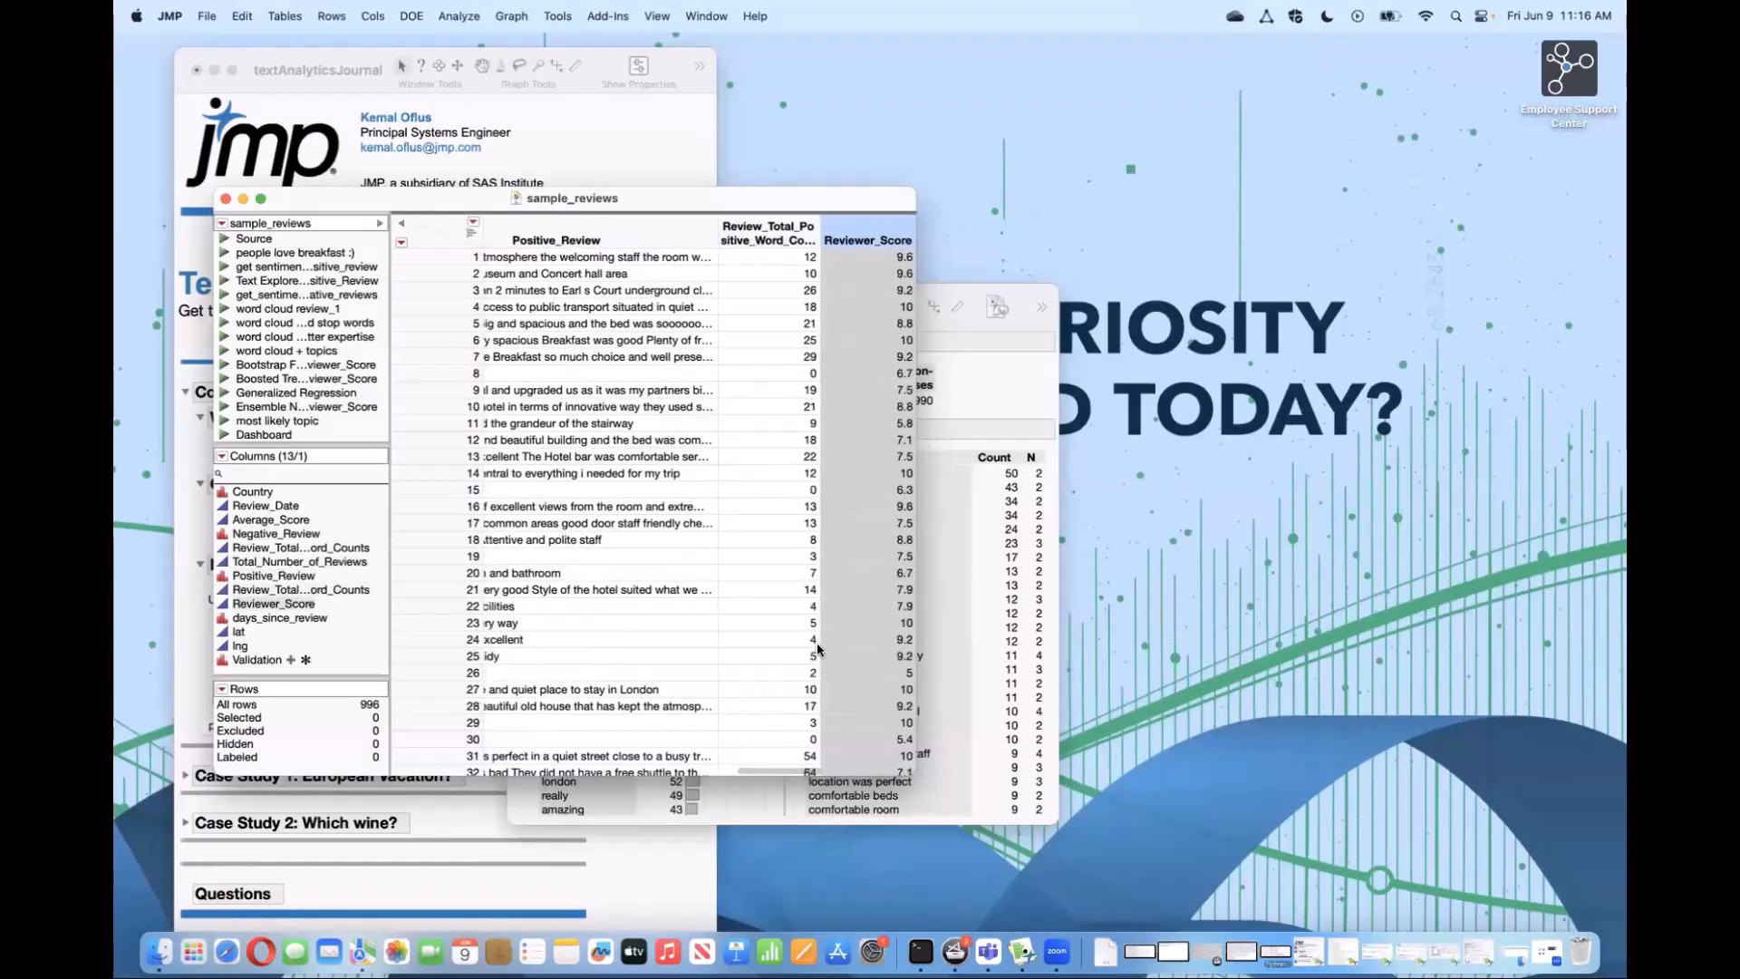
key(Right)
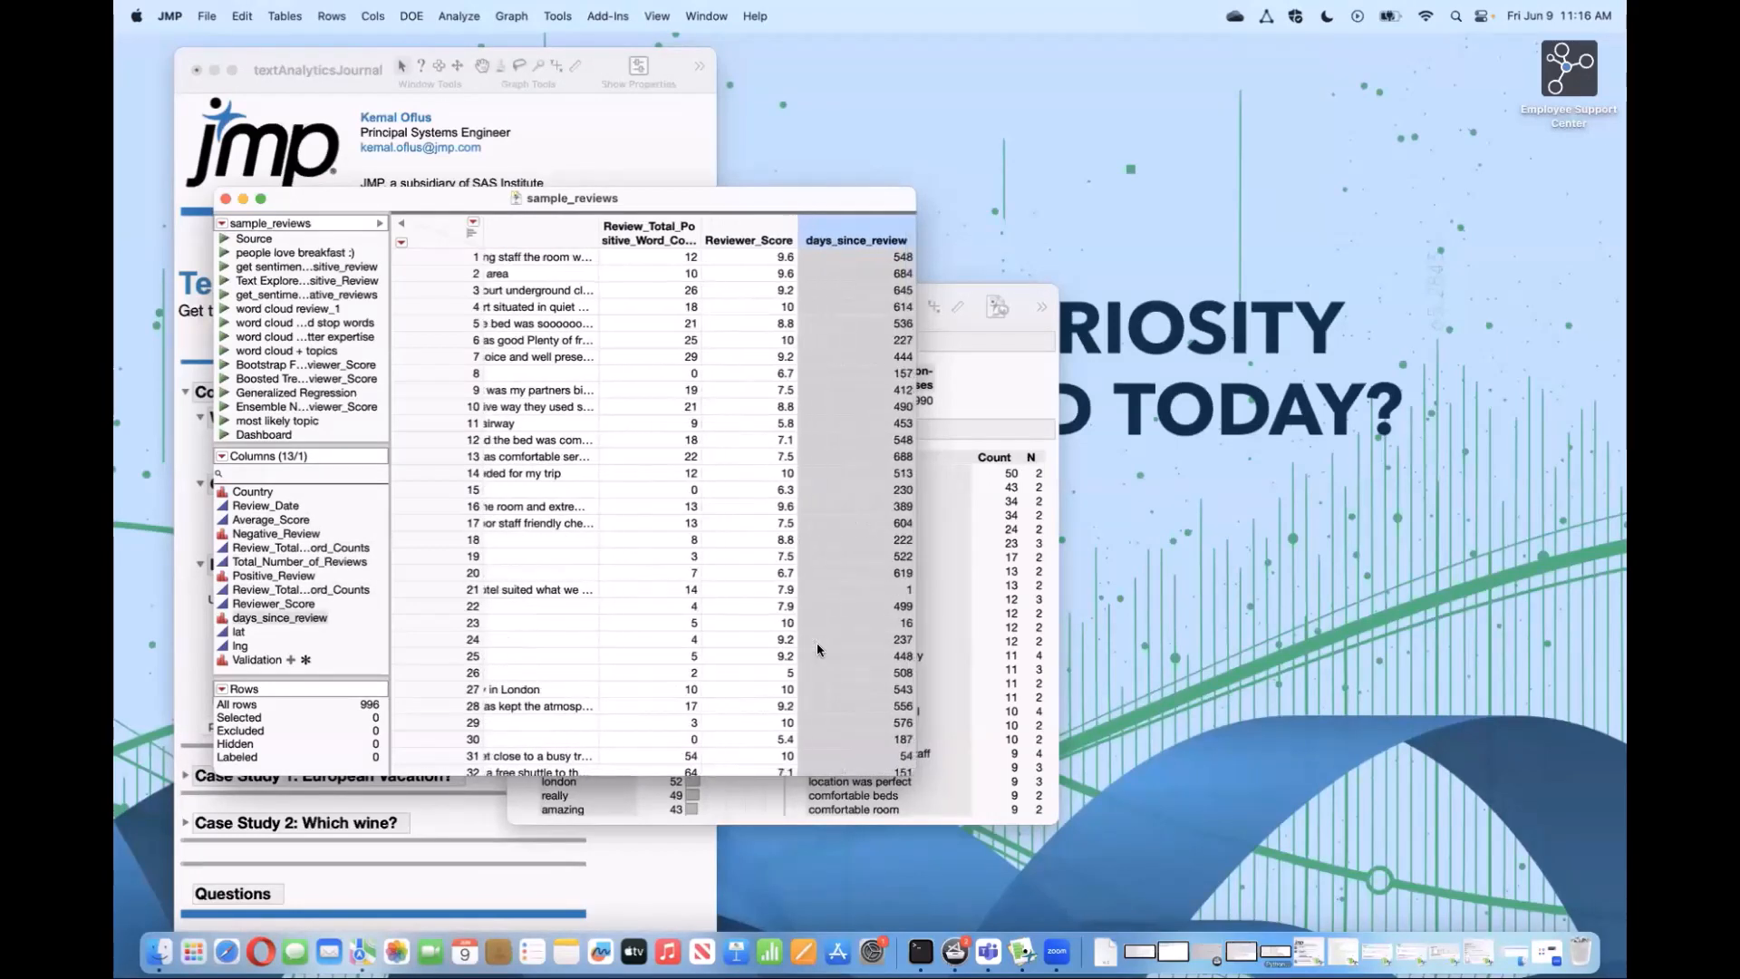
key(Right)
key(Right)
key(Right)
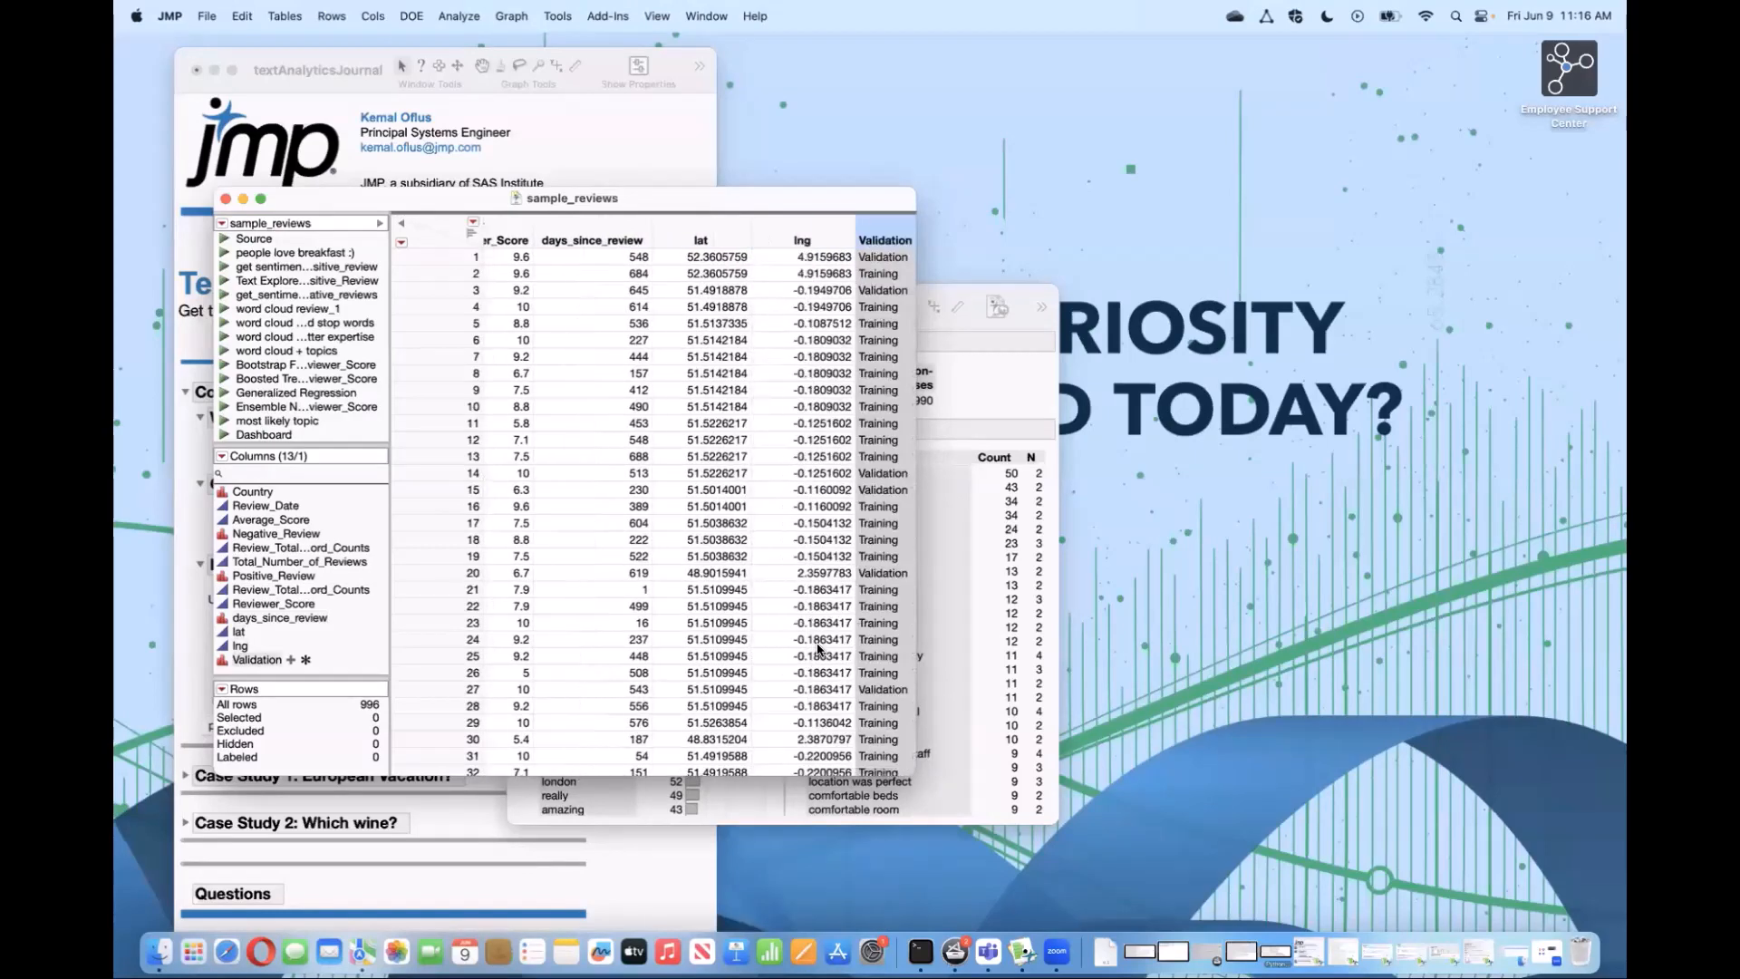
Step: Look back through the sample_reviews columns from Validation to Country
key(Left)
key(Left)
key(Left)
key(Left)
key(Left)
key(Left)
key(Left)
key(Left)
key(Left)
key(Left)
key(Left)
key(Left)
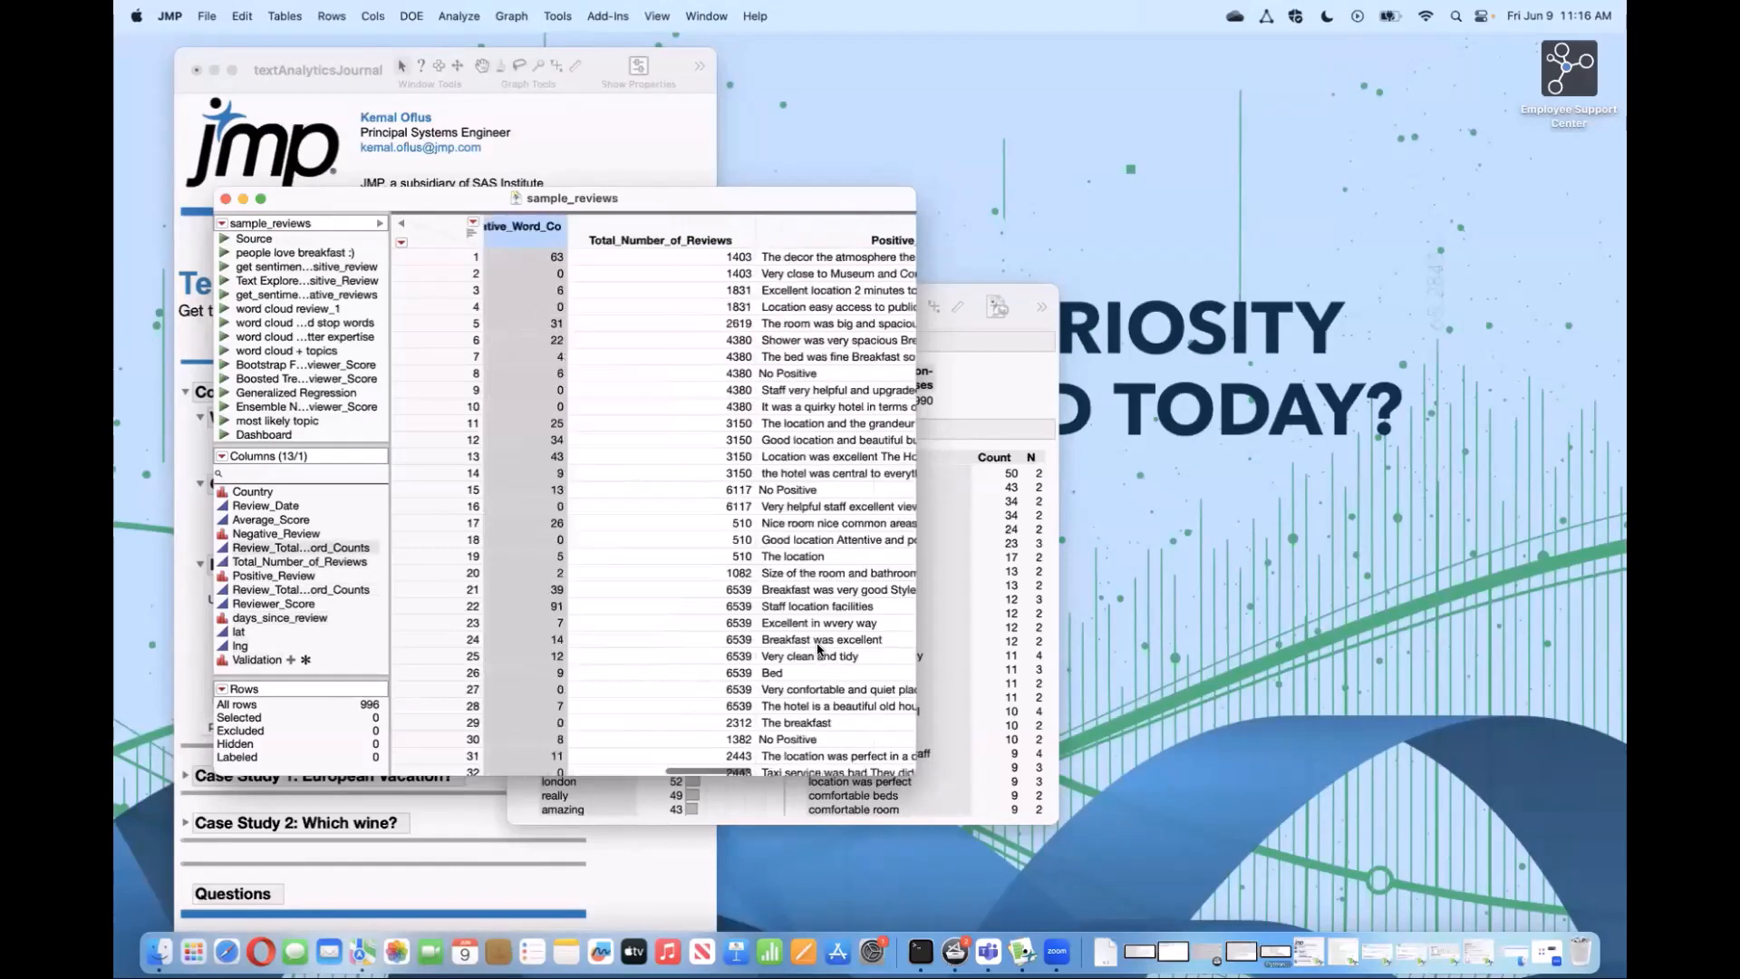
Step: Bring the Text Explorer report to the front and place it beside the sample_reviews data table
click(985, 404)
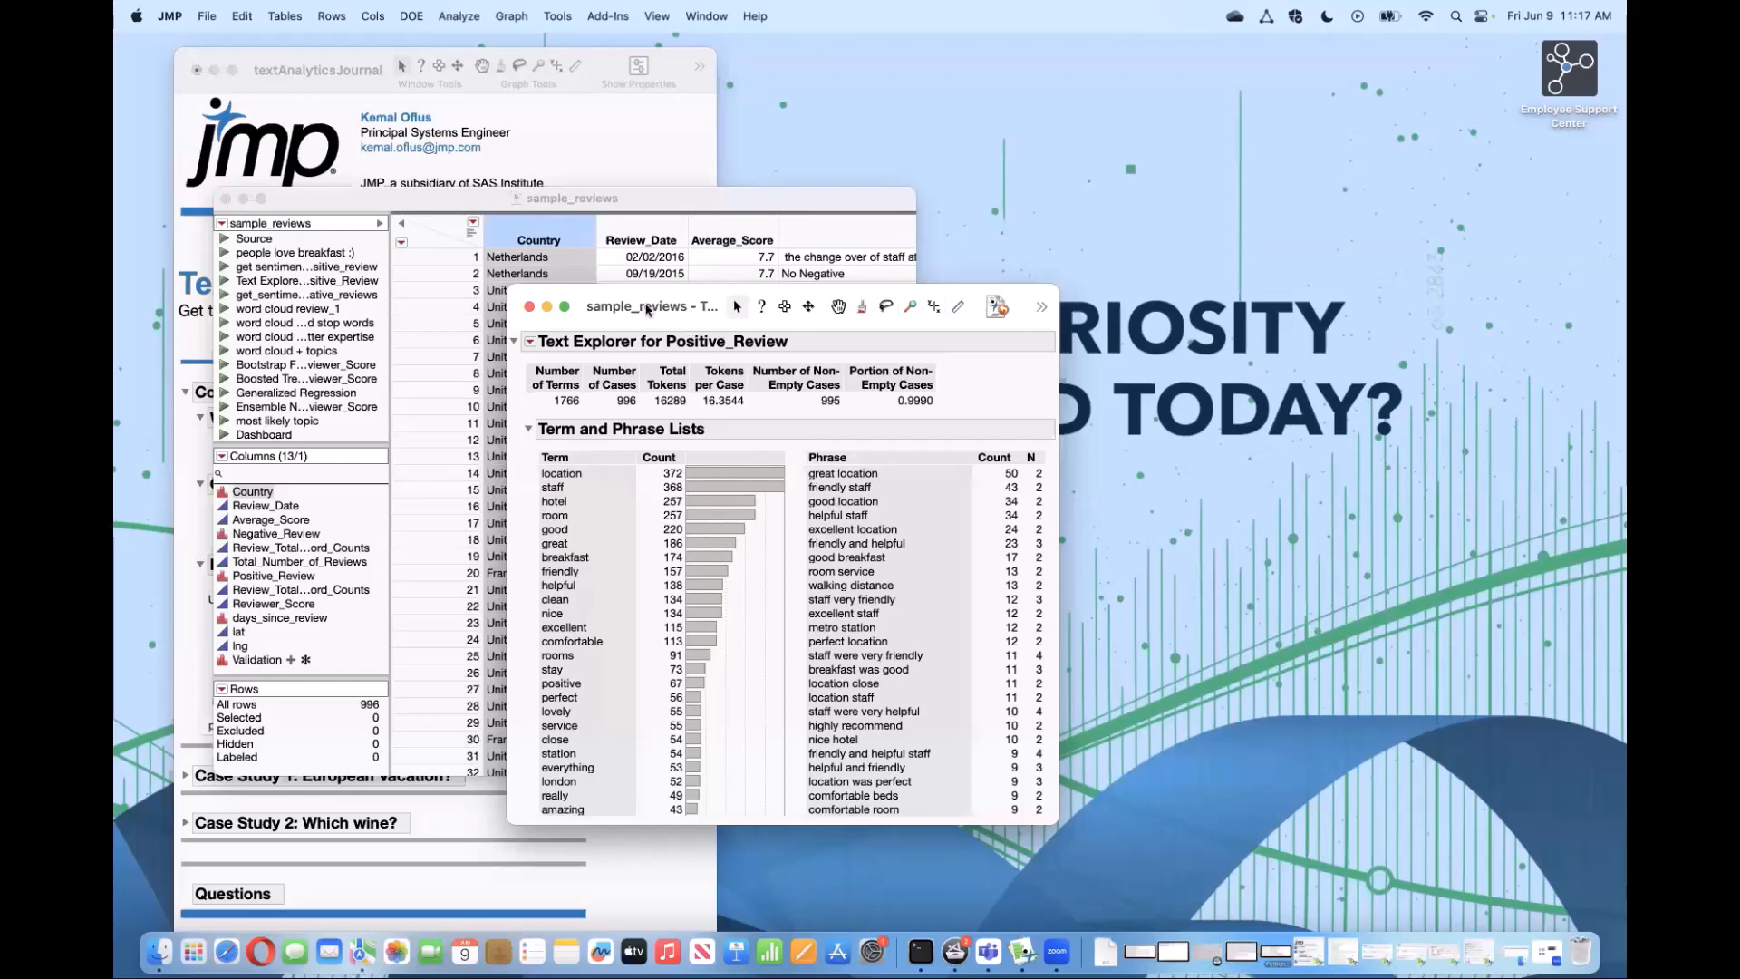
drag(630, 306, 1065, 234)
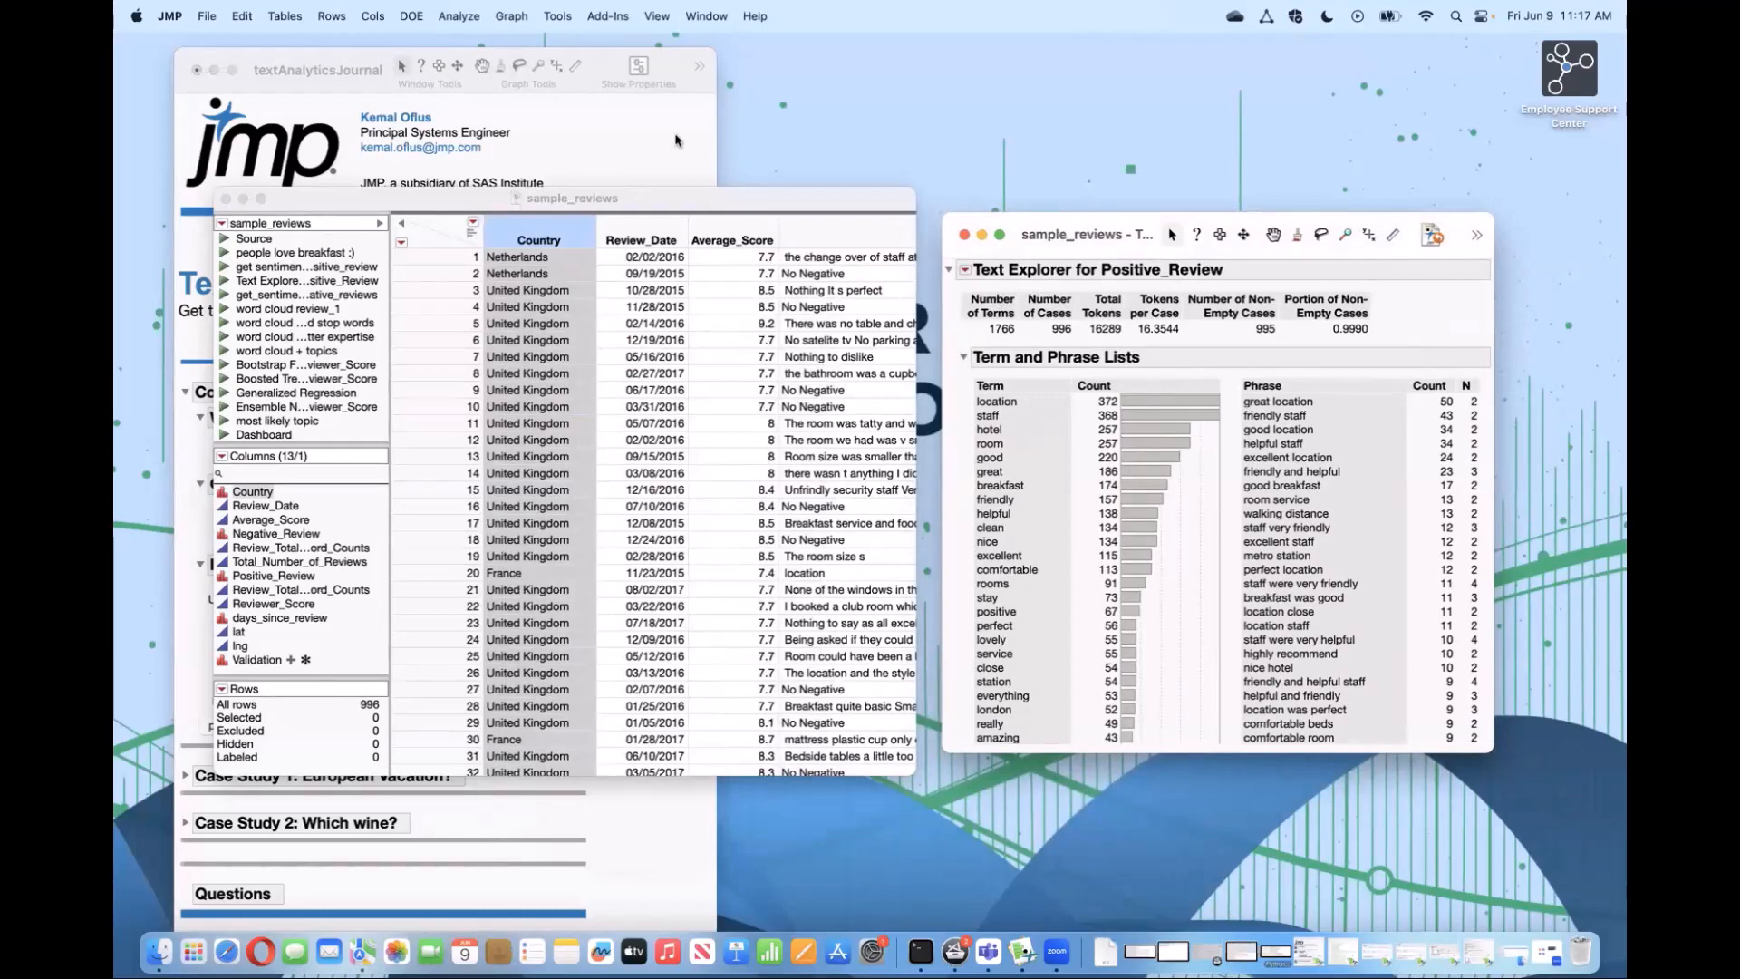
Step: Reopen the Text Explorer launch dialog to review its settings and close it without running an analysis
click(460, 16)
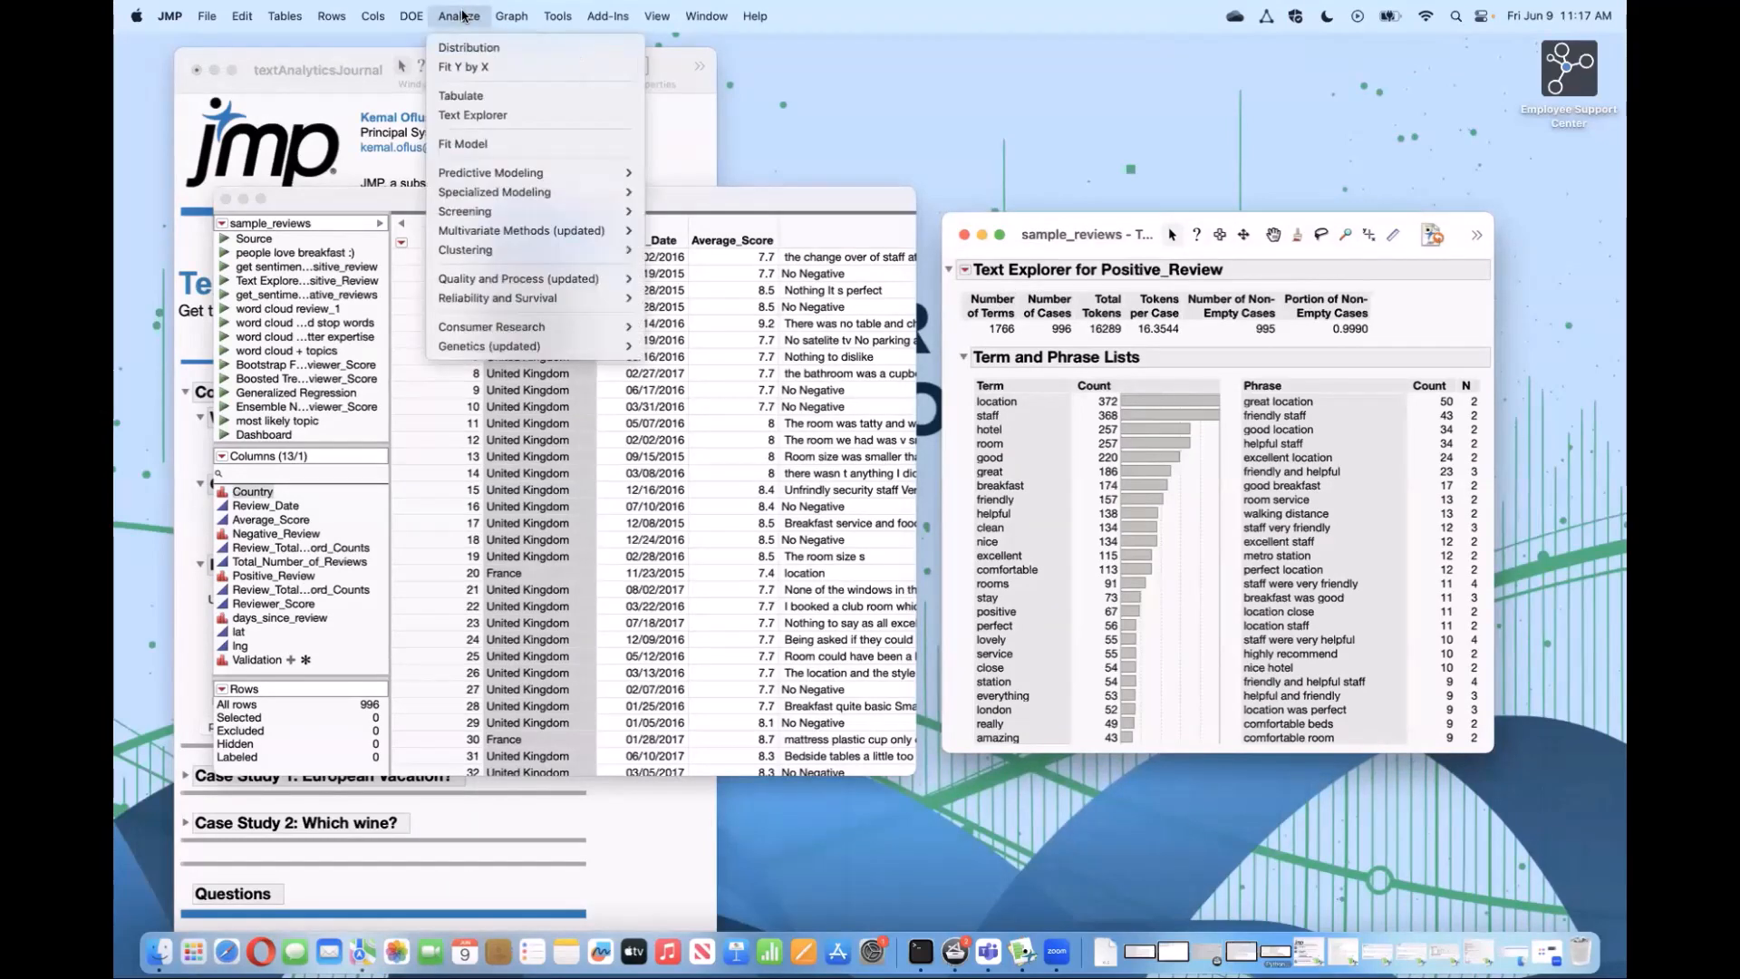
click(471, 117)
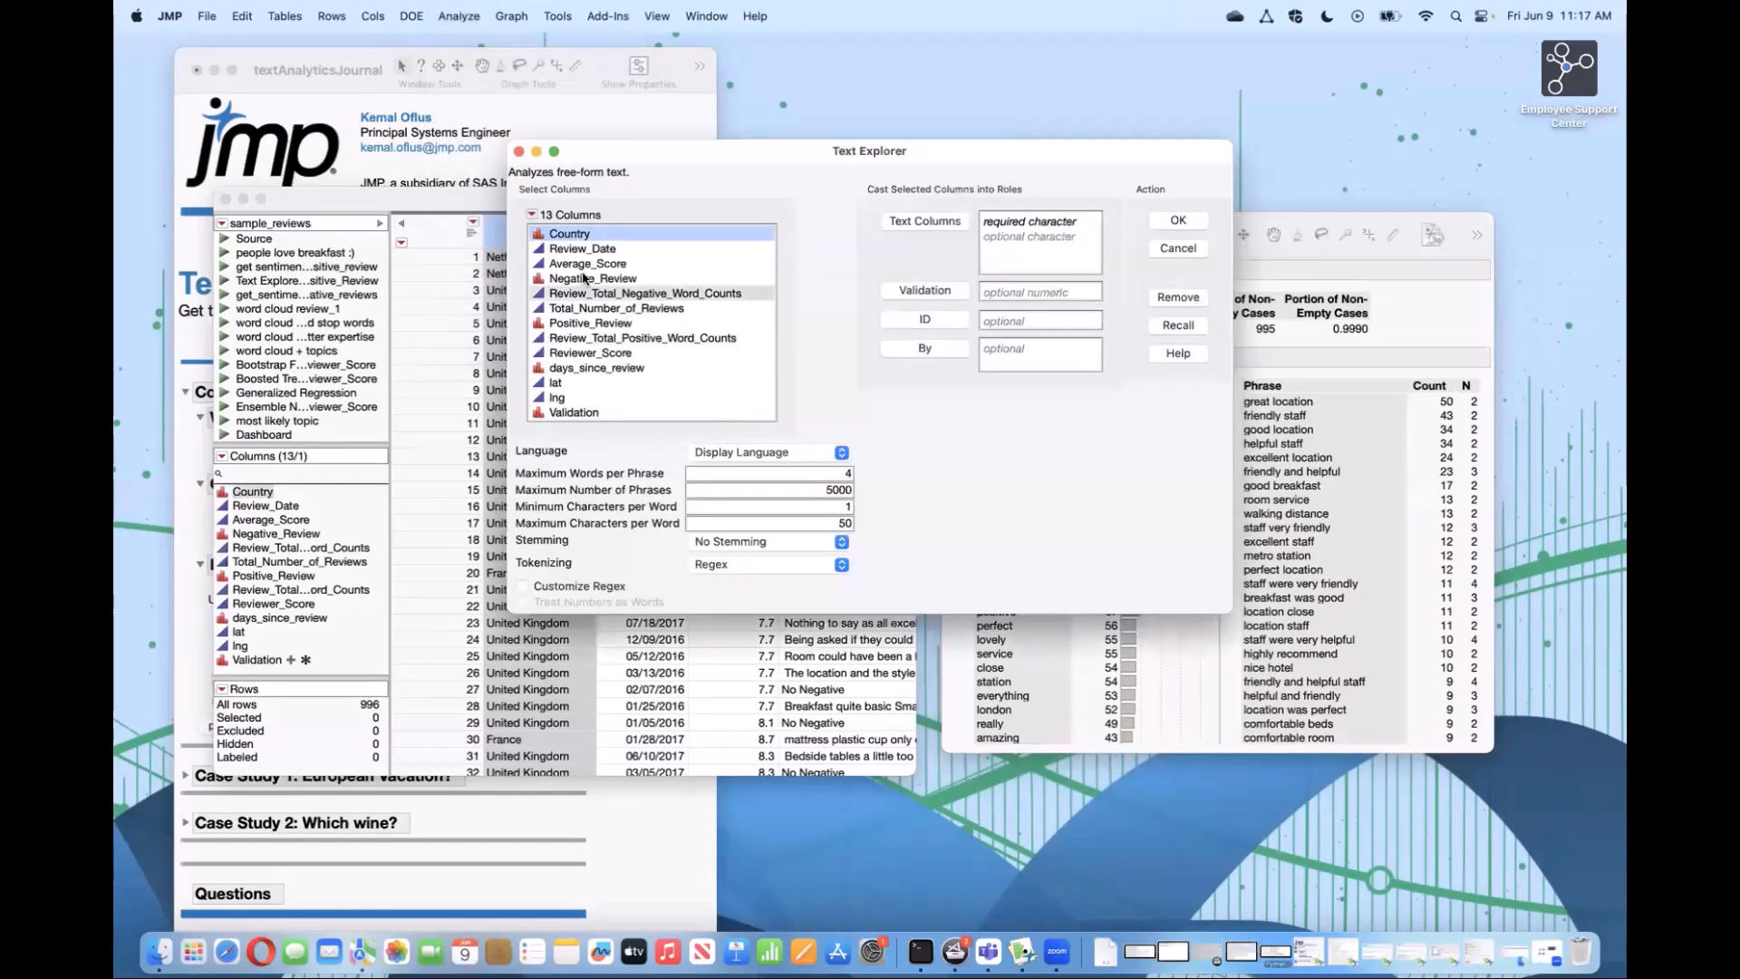
click(520, 154)
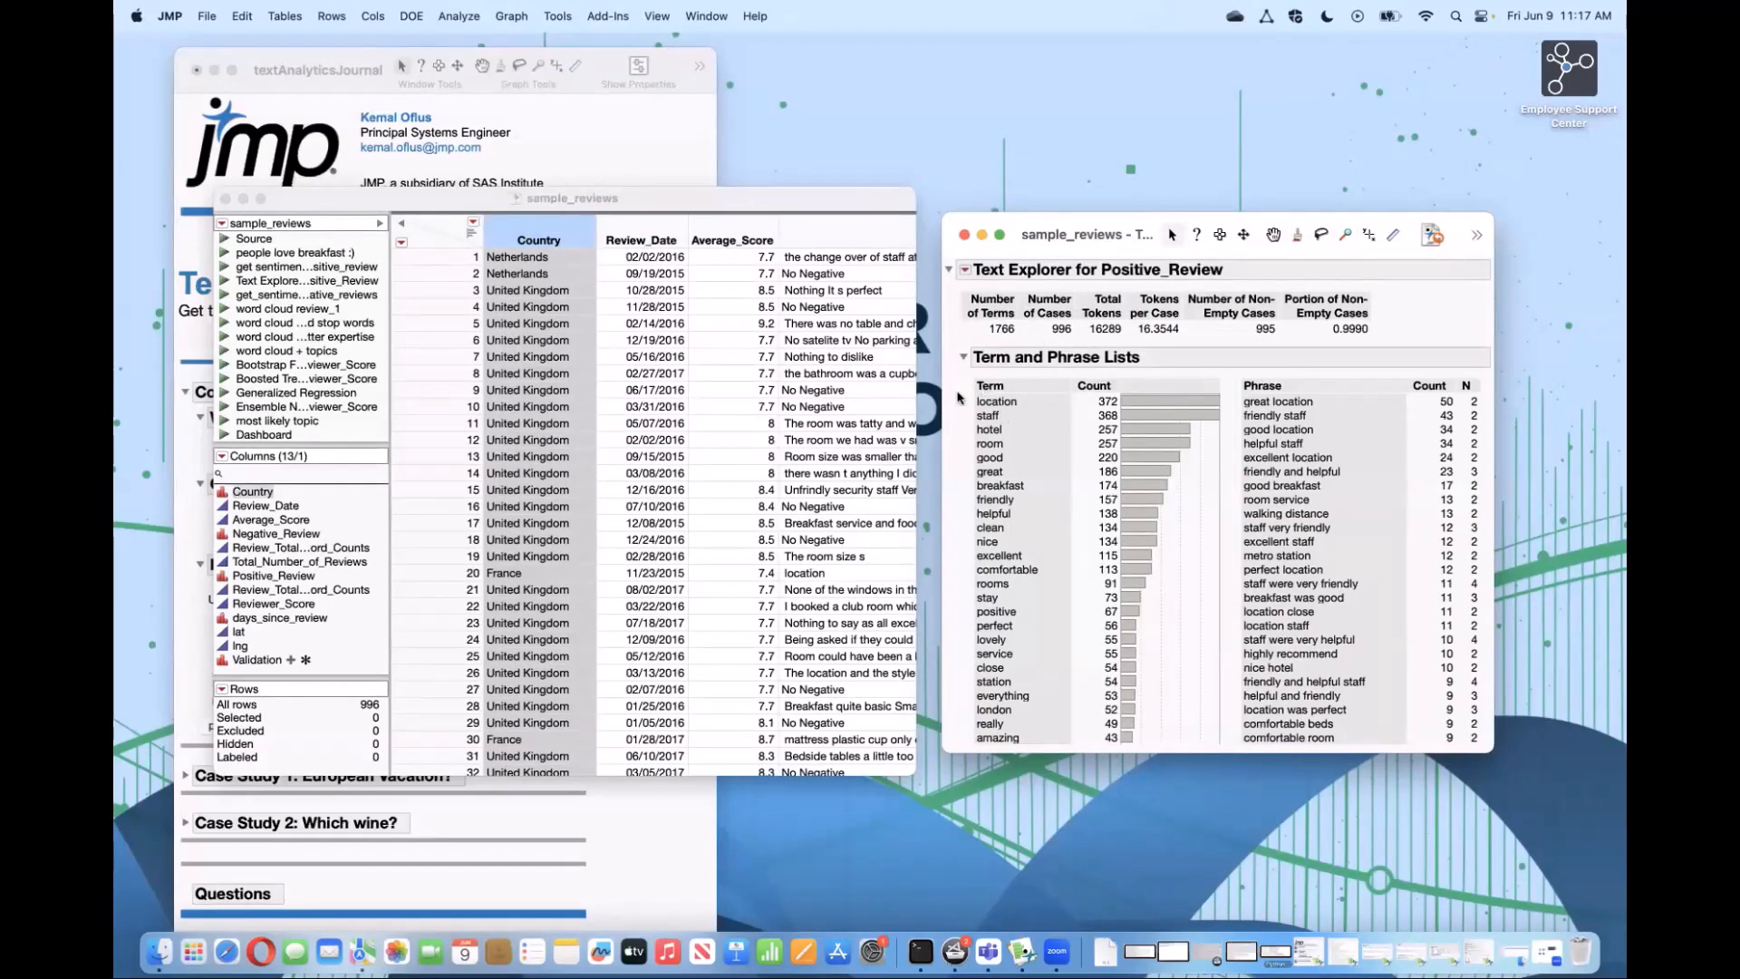
Step: Widen the Text Explorer report window and look over the term and phrase lists
drag(960, 392, 956, 470)
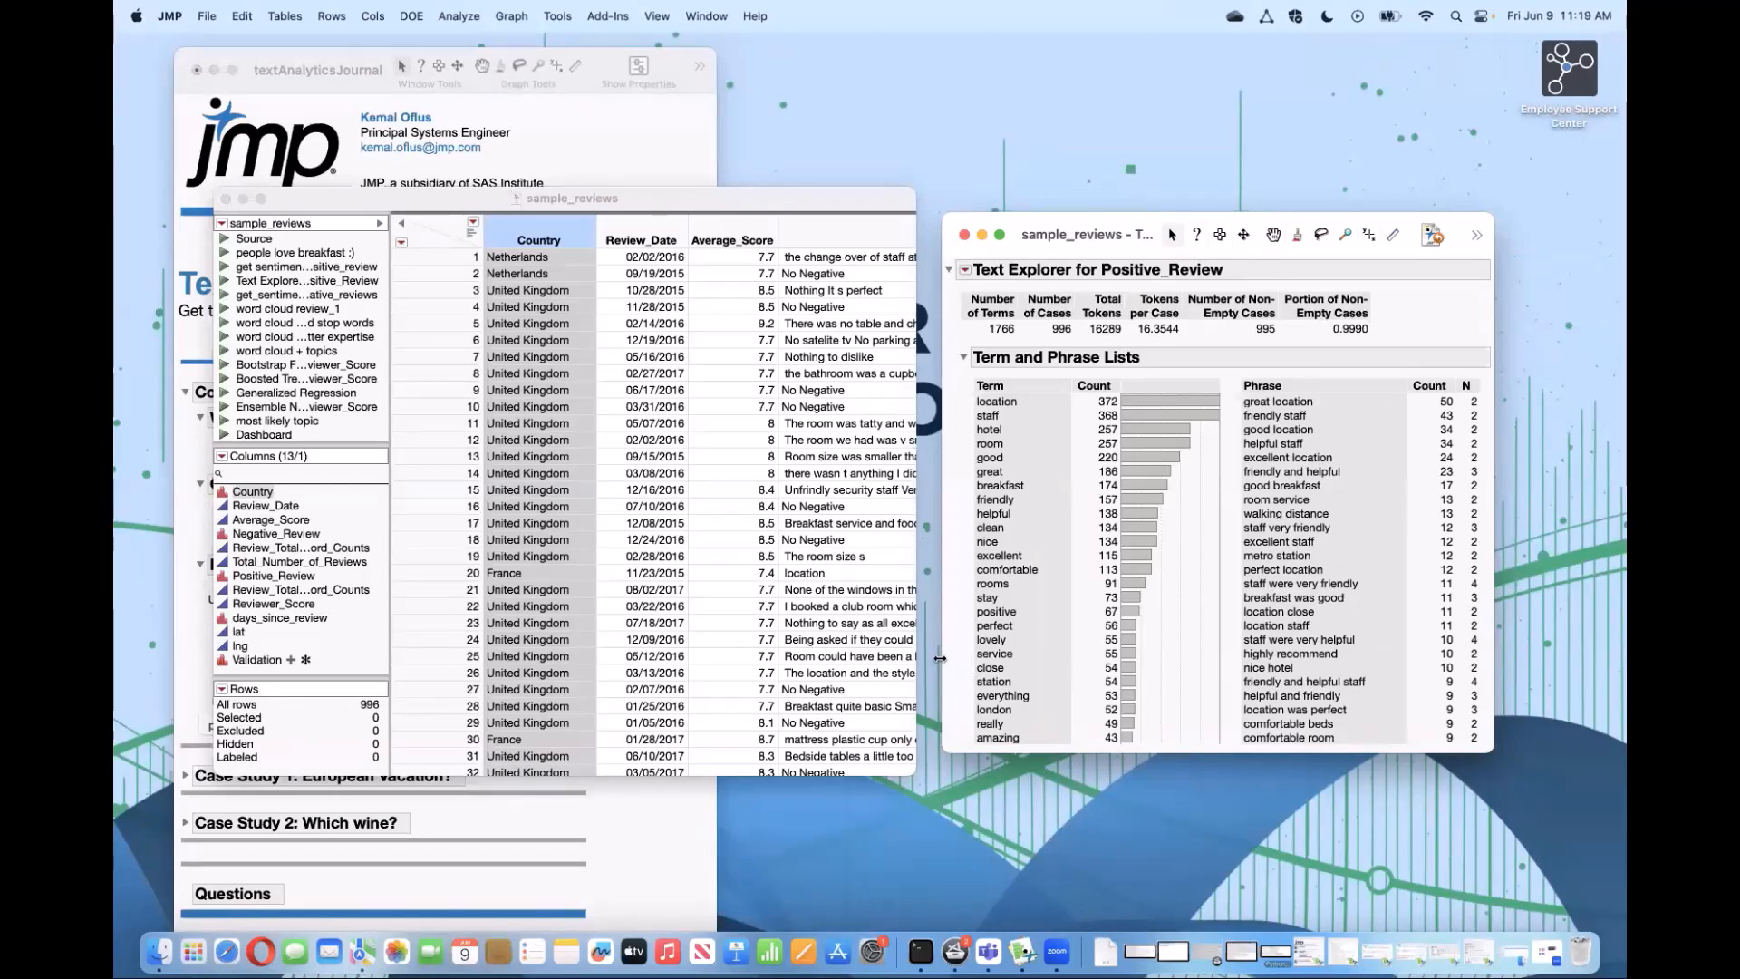
drag(940, 659, 745, 659)
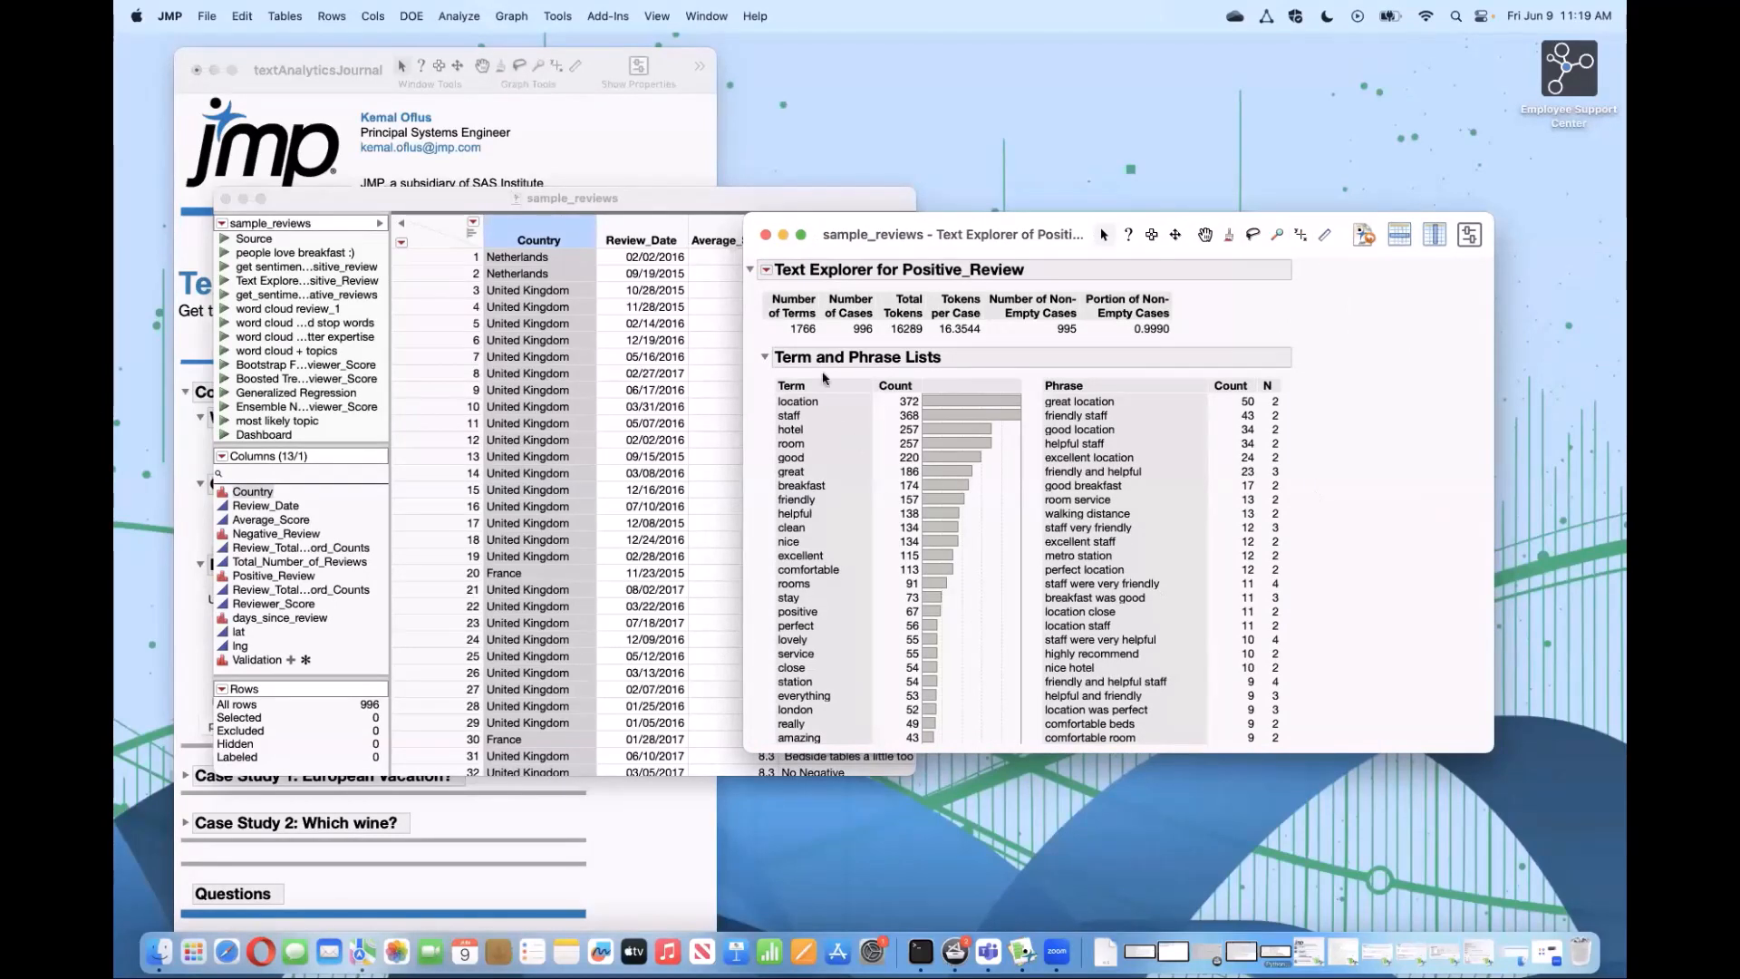
scroll(813, 622, down, 10)
scroll(814, 622, up, 10)
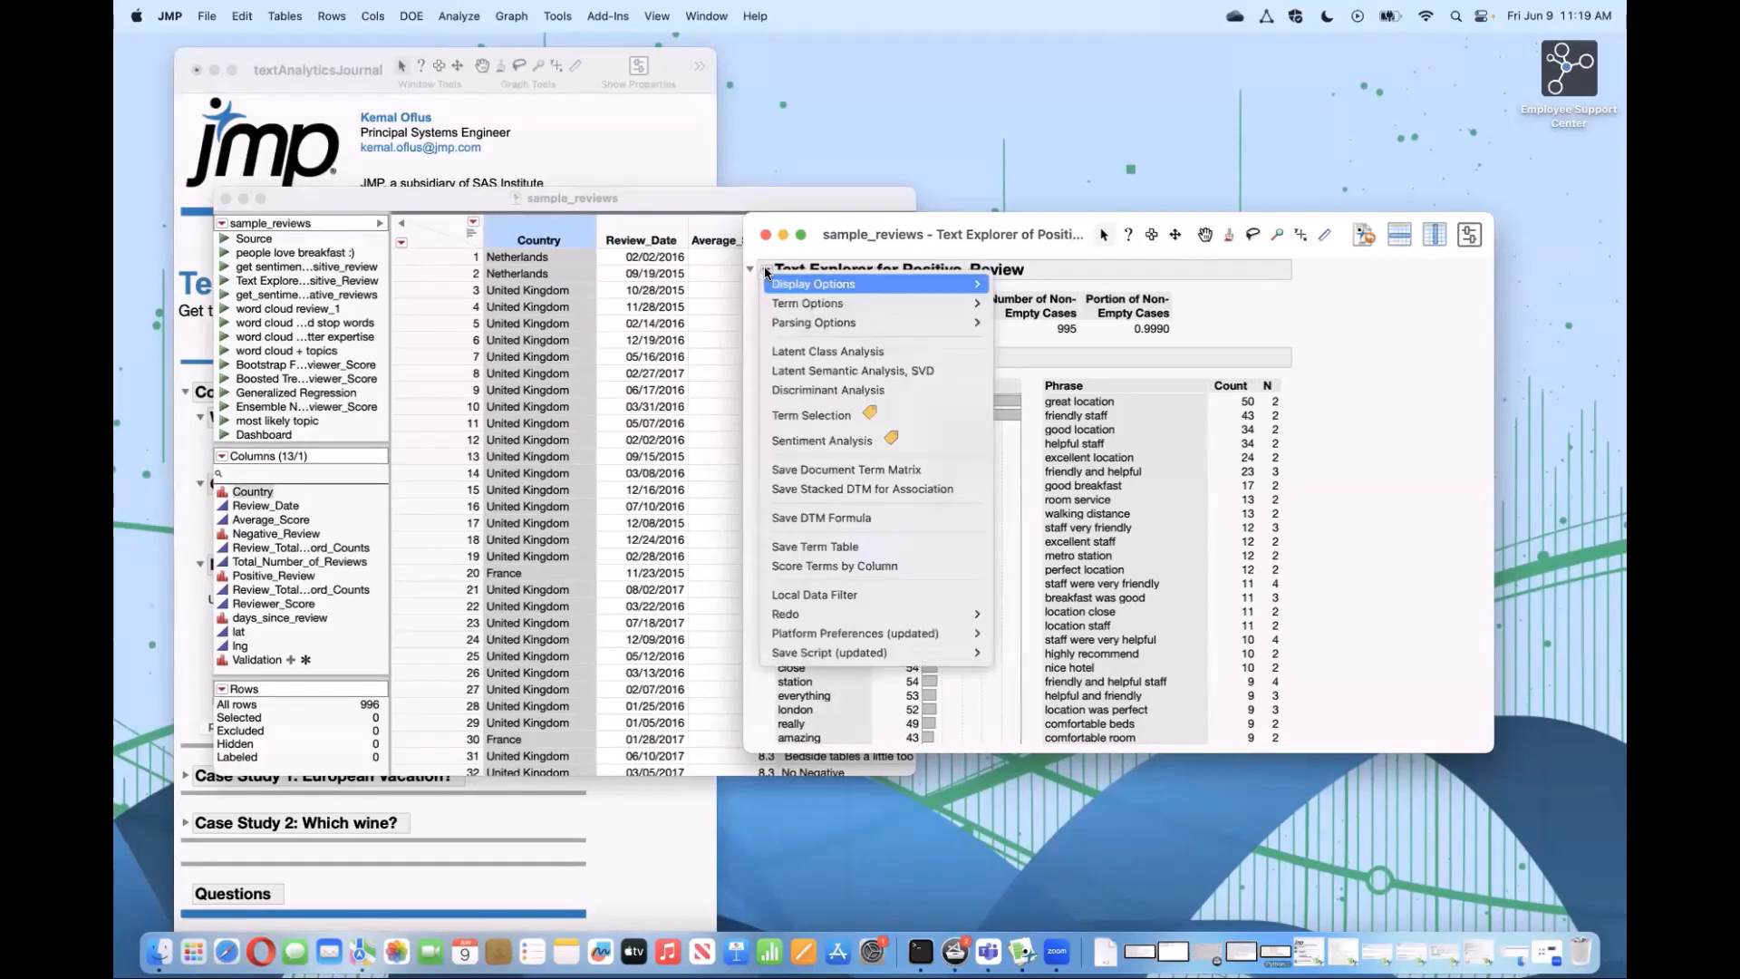
Step: Show the word cloud in the Positive_Review report, below the term and phrase lists
mouse_move(775, 284)
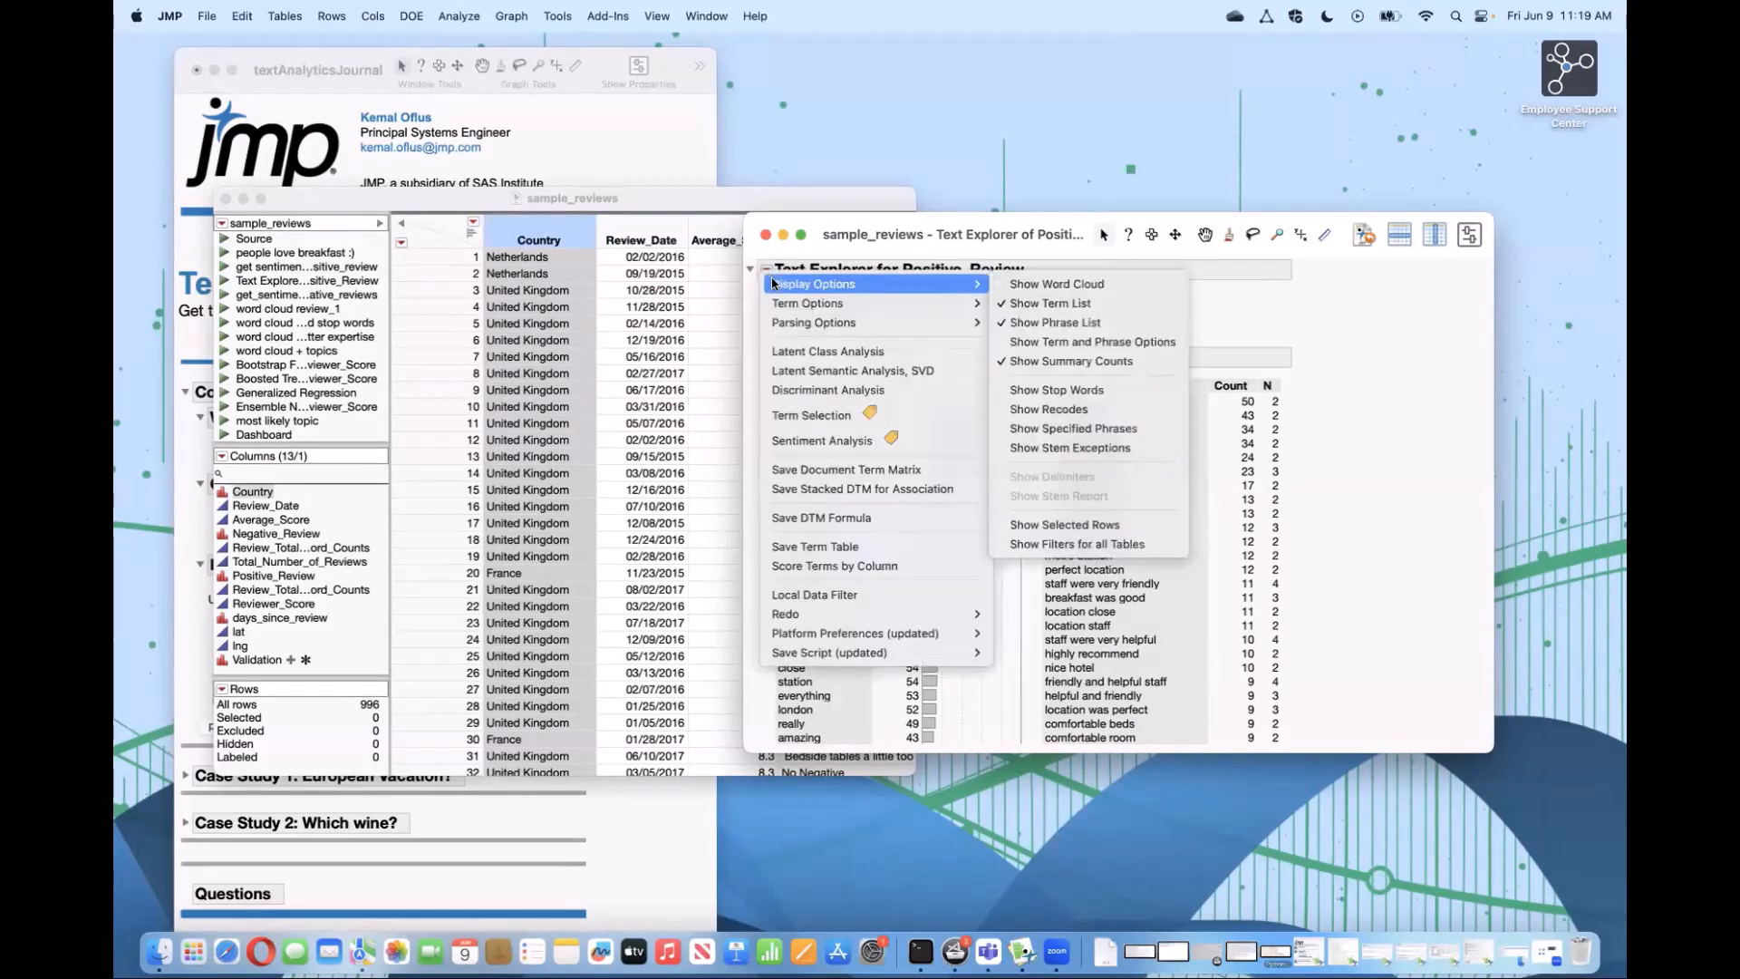
click(1061, 284)
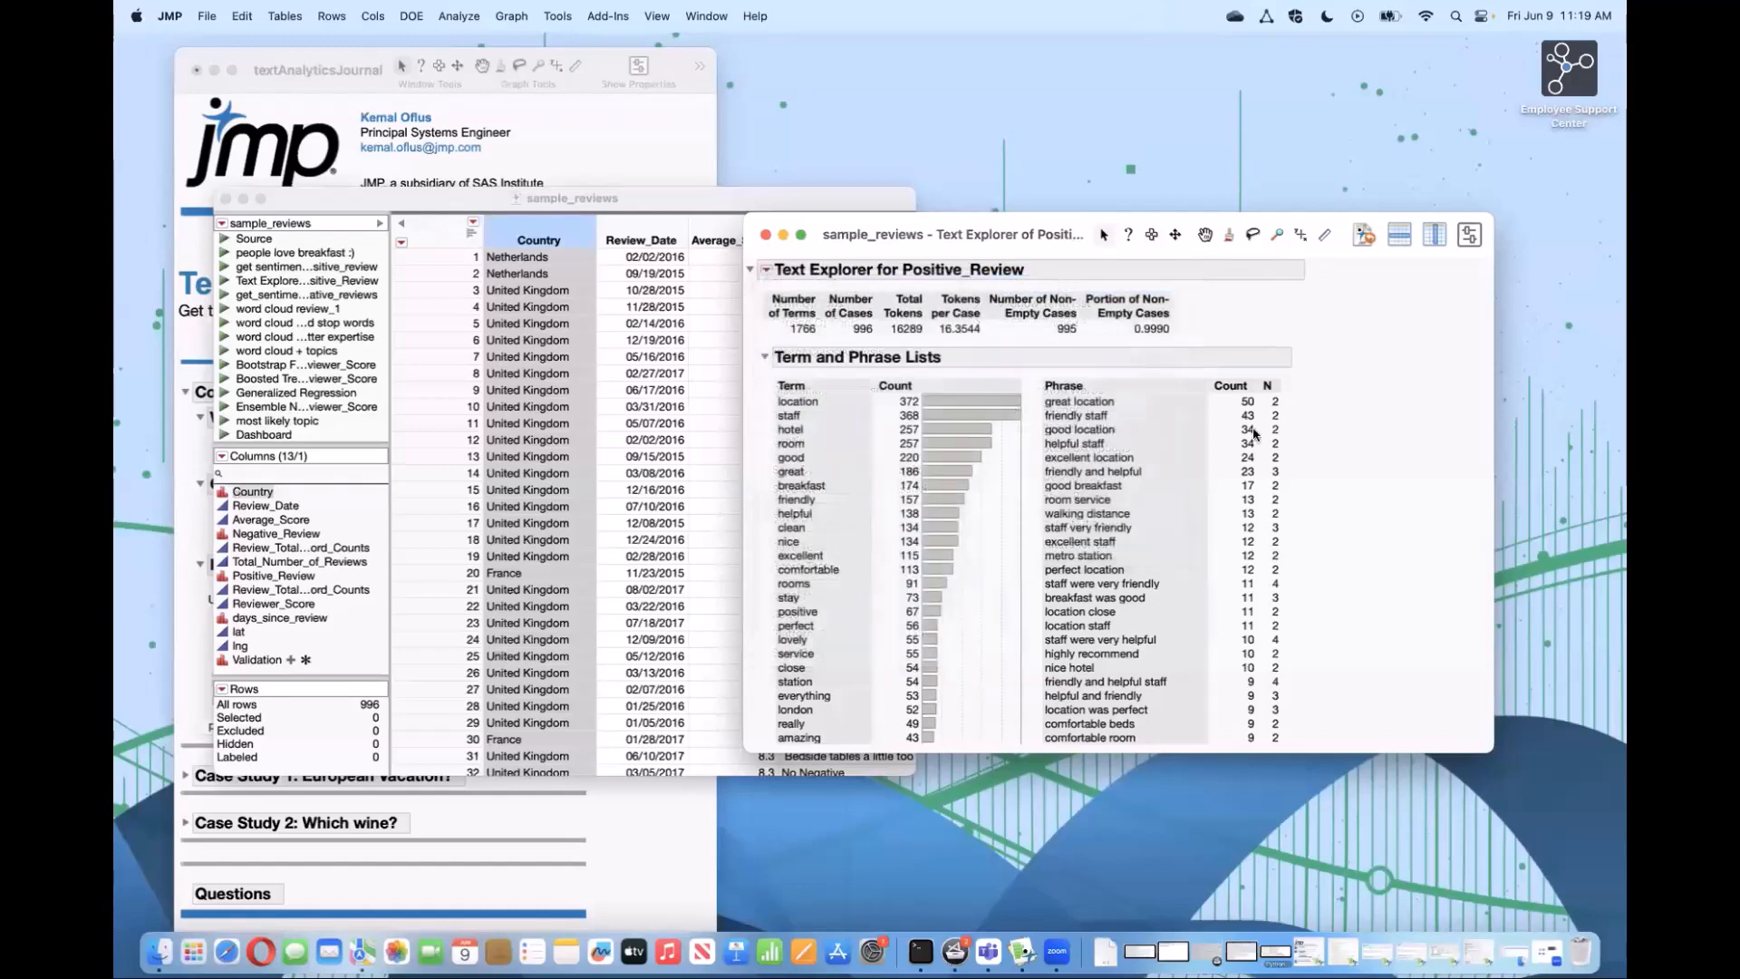
scroll(1252, 434, down, 3)
scroll(1435, 561, down, 4)
scroll(1434, 555, down, 2)
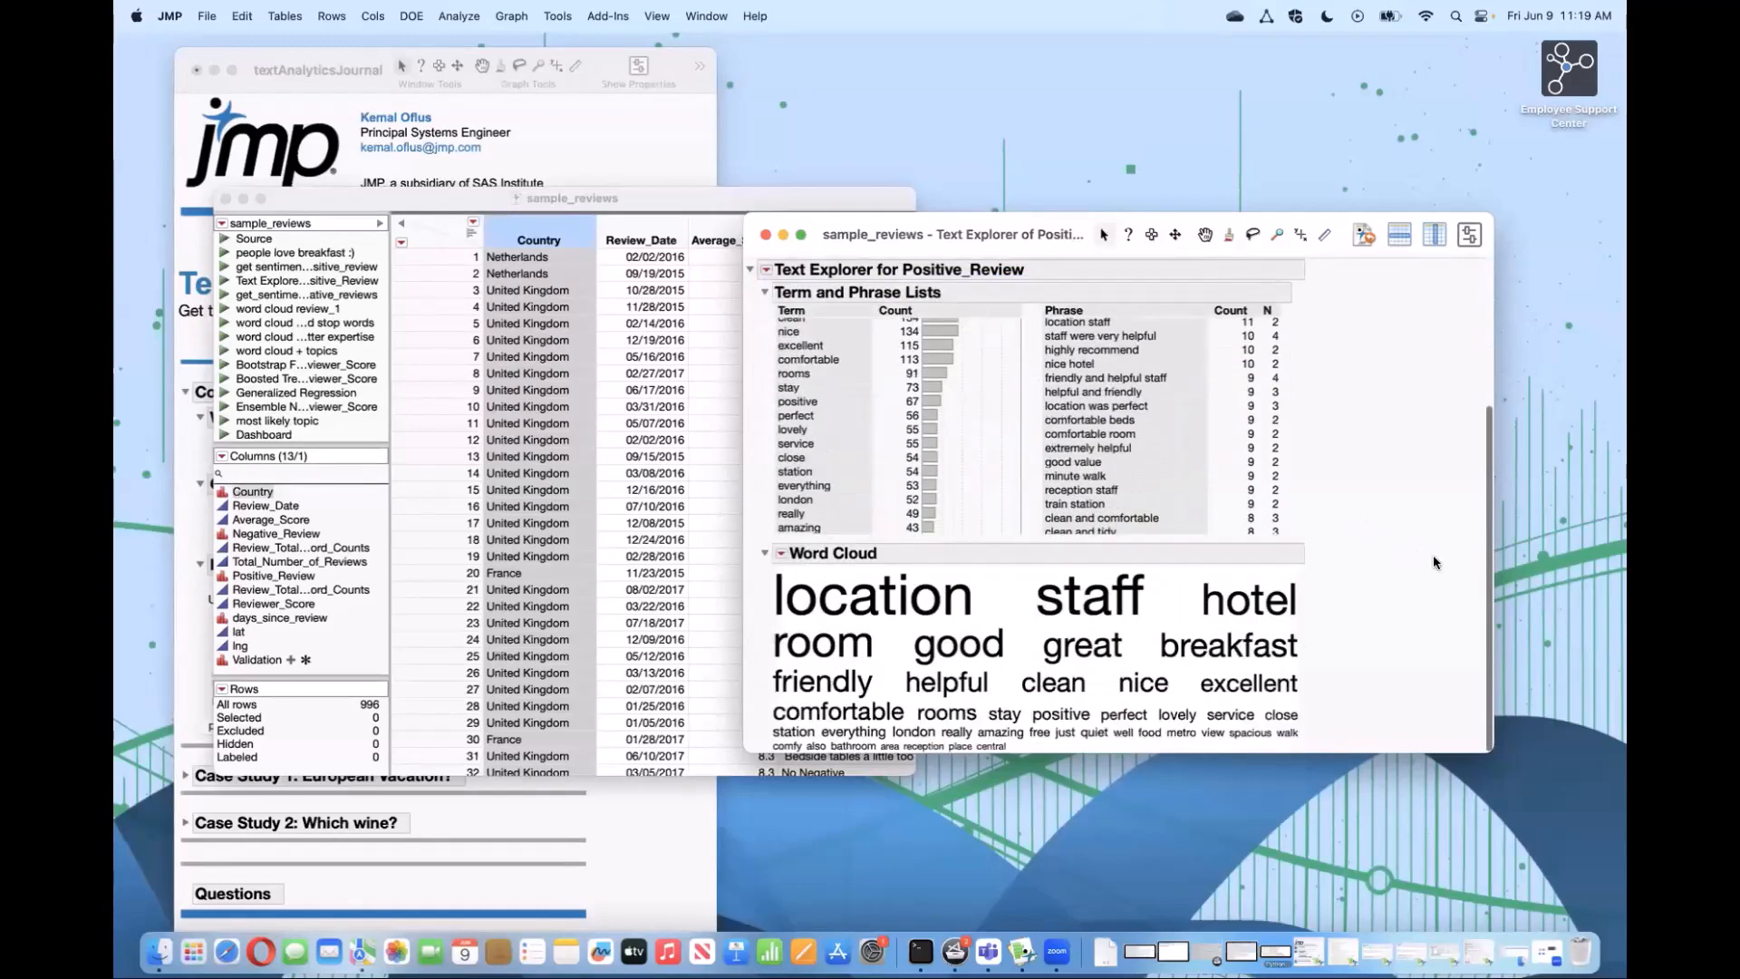
mouse_move(772, 591)
mouse_down()
mouse_move(763, 606)
mouse_move(947, 630)
mouse_move(741, 604)
mouse_move(771, 628)
mouse_up()
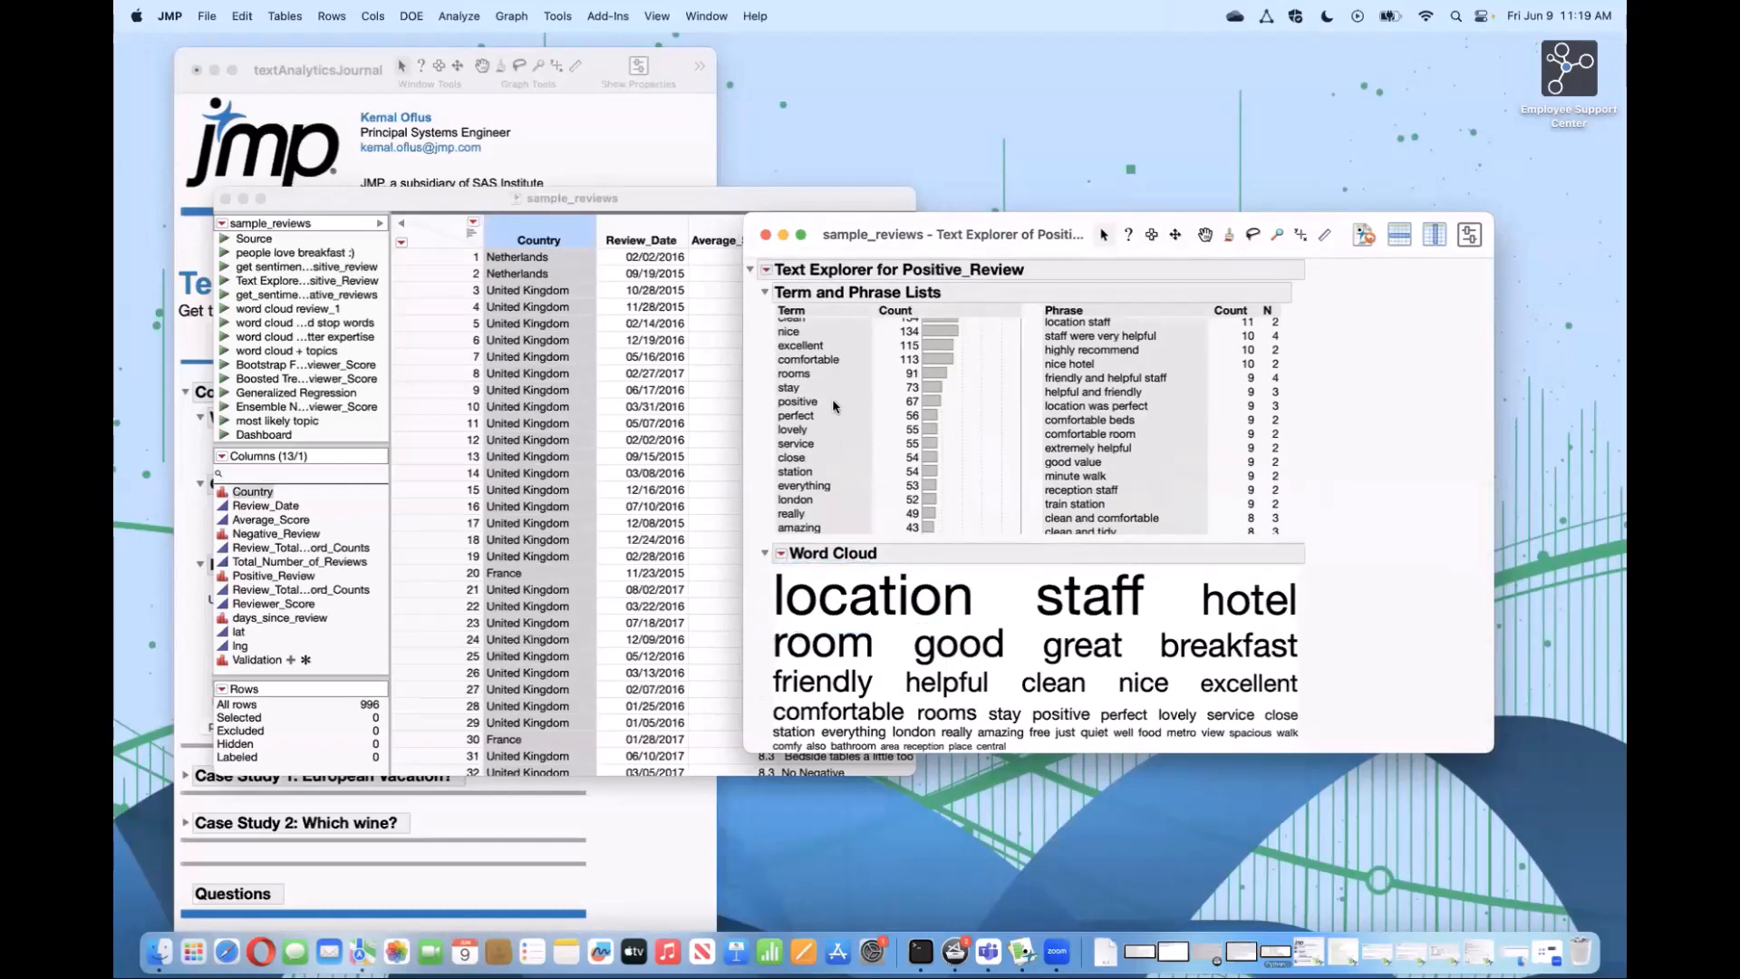
Step: Compare the term list with the word cloud and set the word cloud's layout to Centered
scroll(837, 412, up, 5)
scroll(777, 433, down, 8)
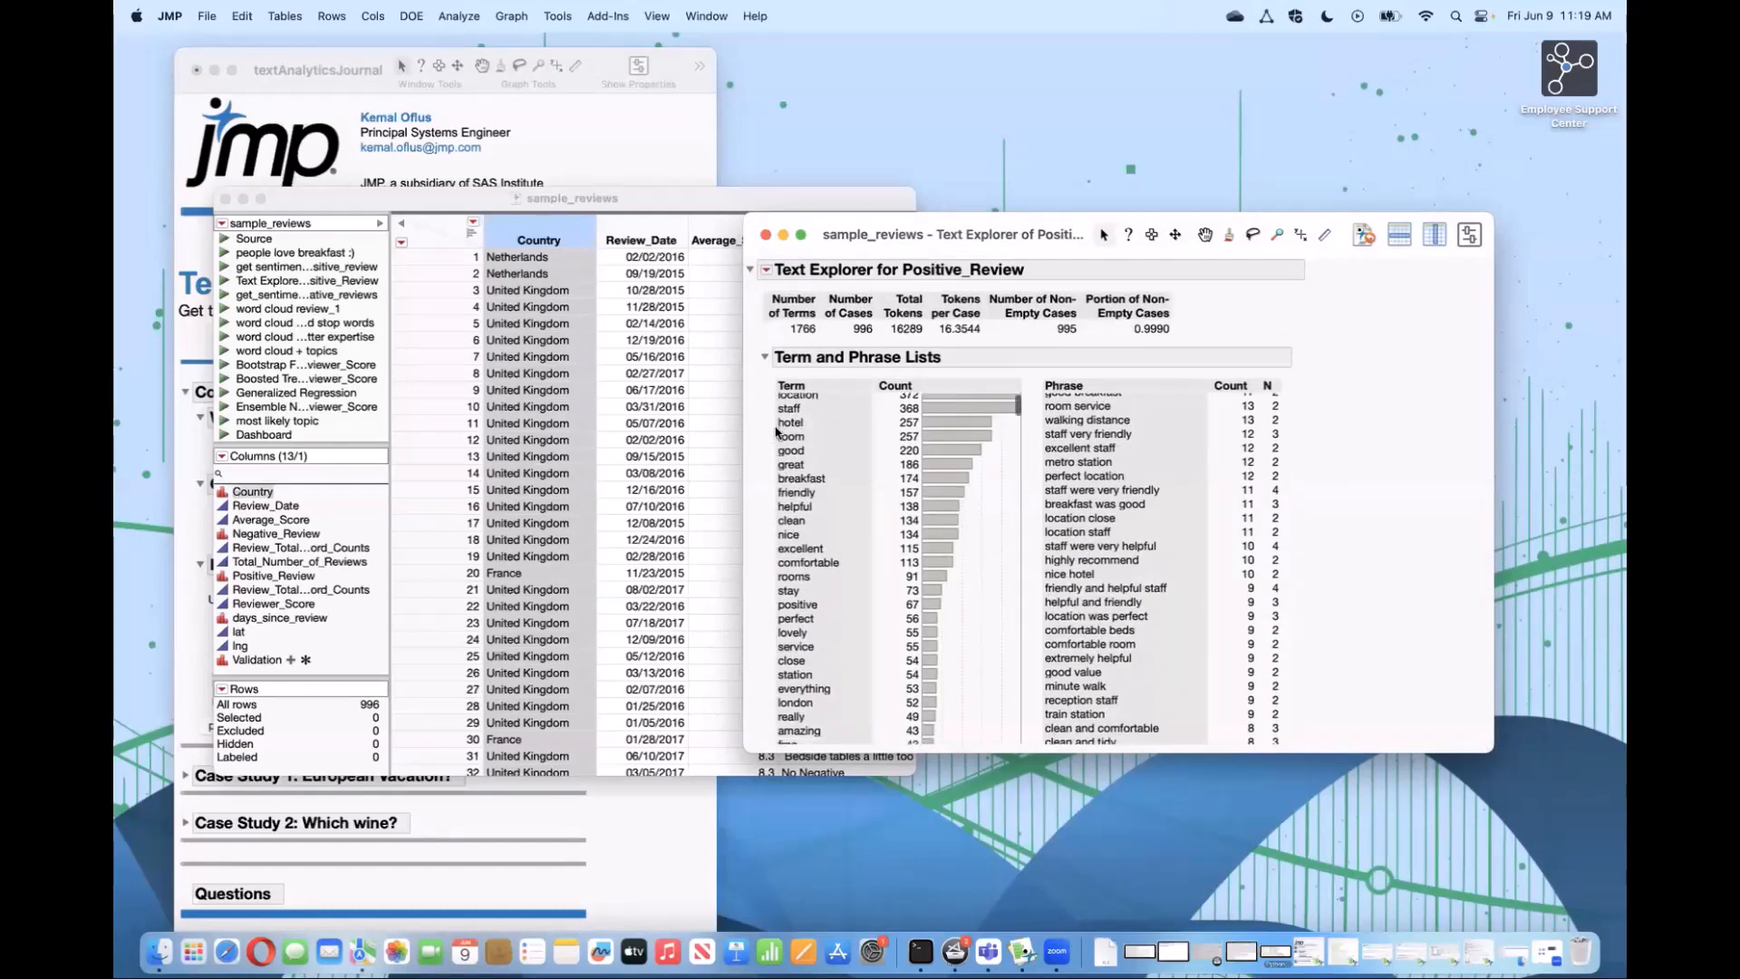
scroll(1391, 653, down, 2)
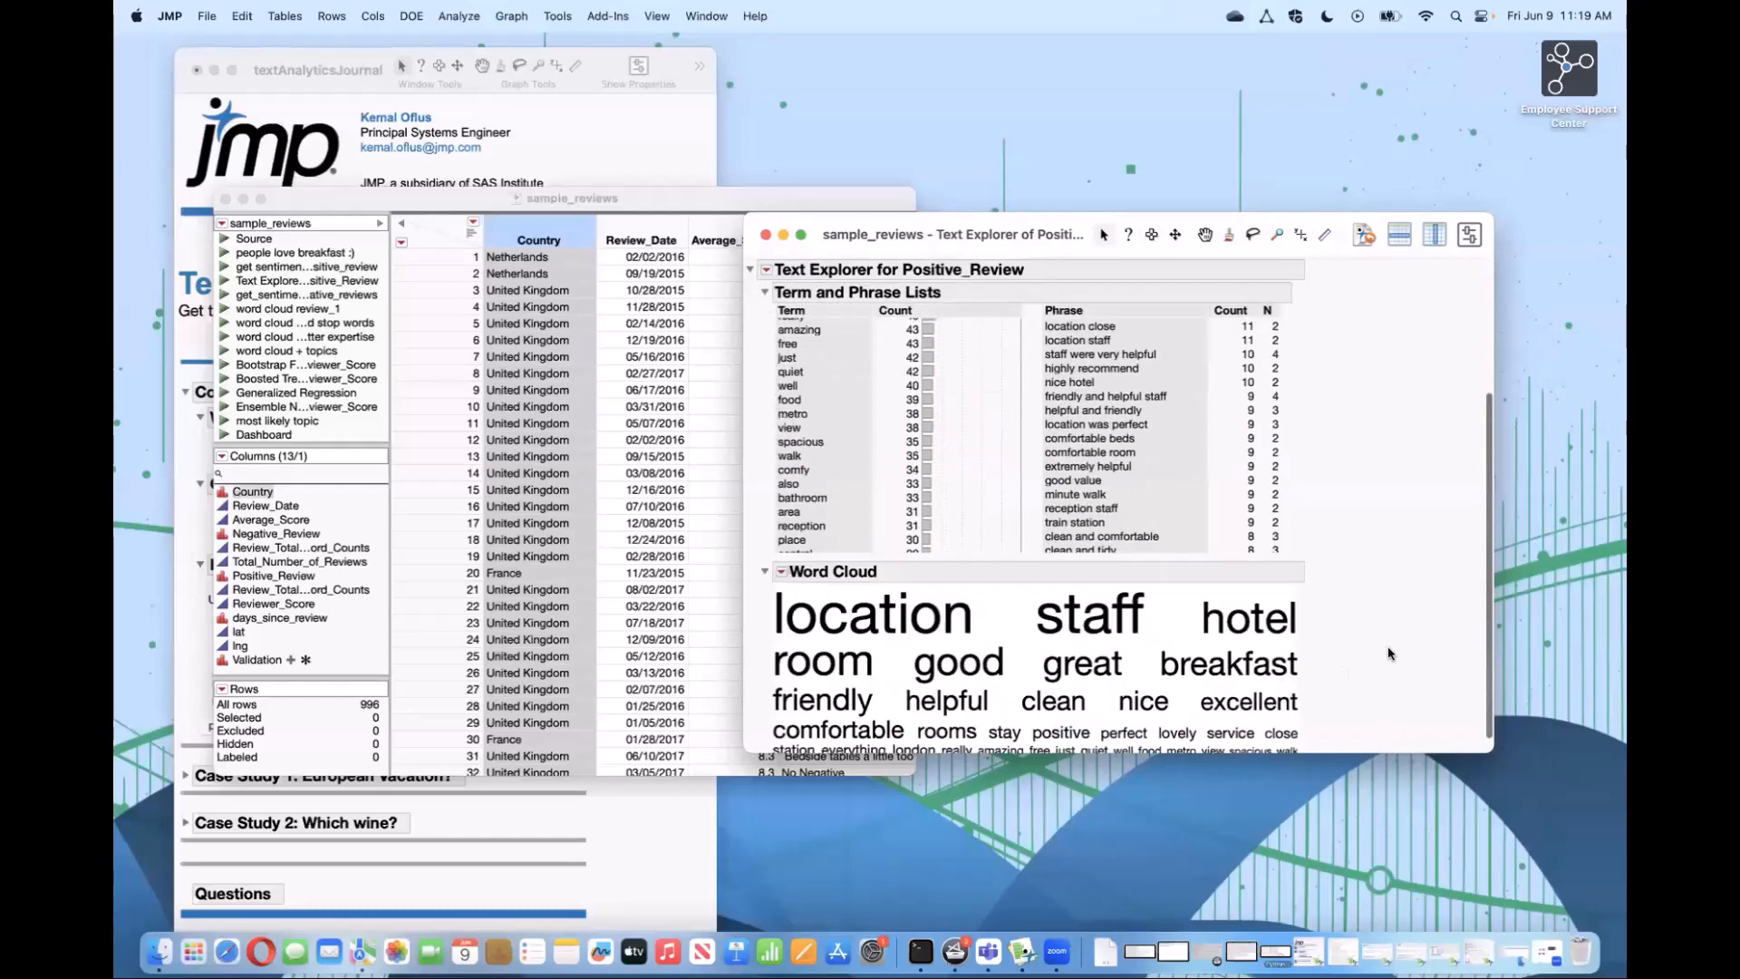
click(781, 572)
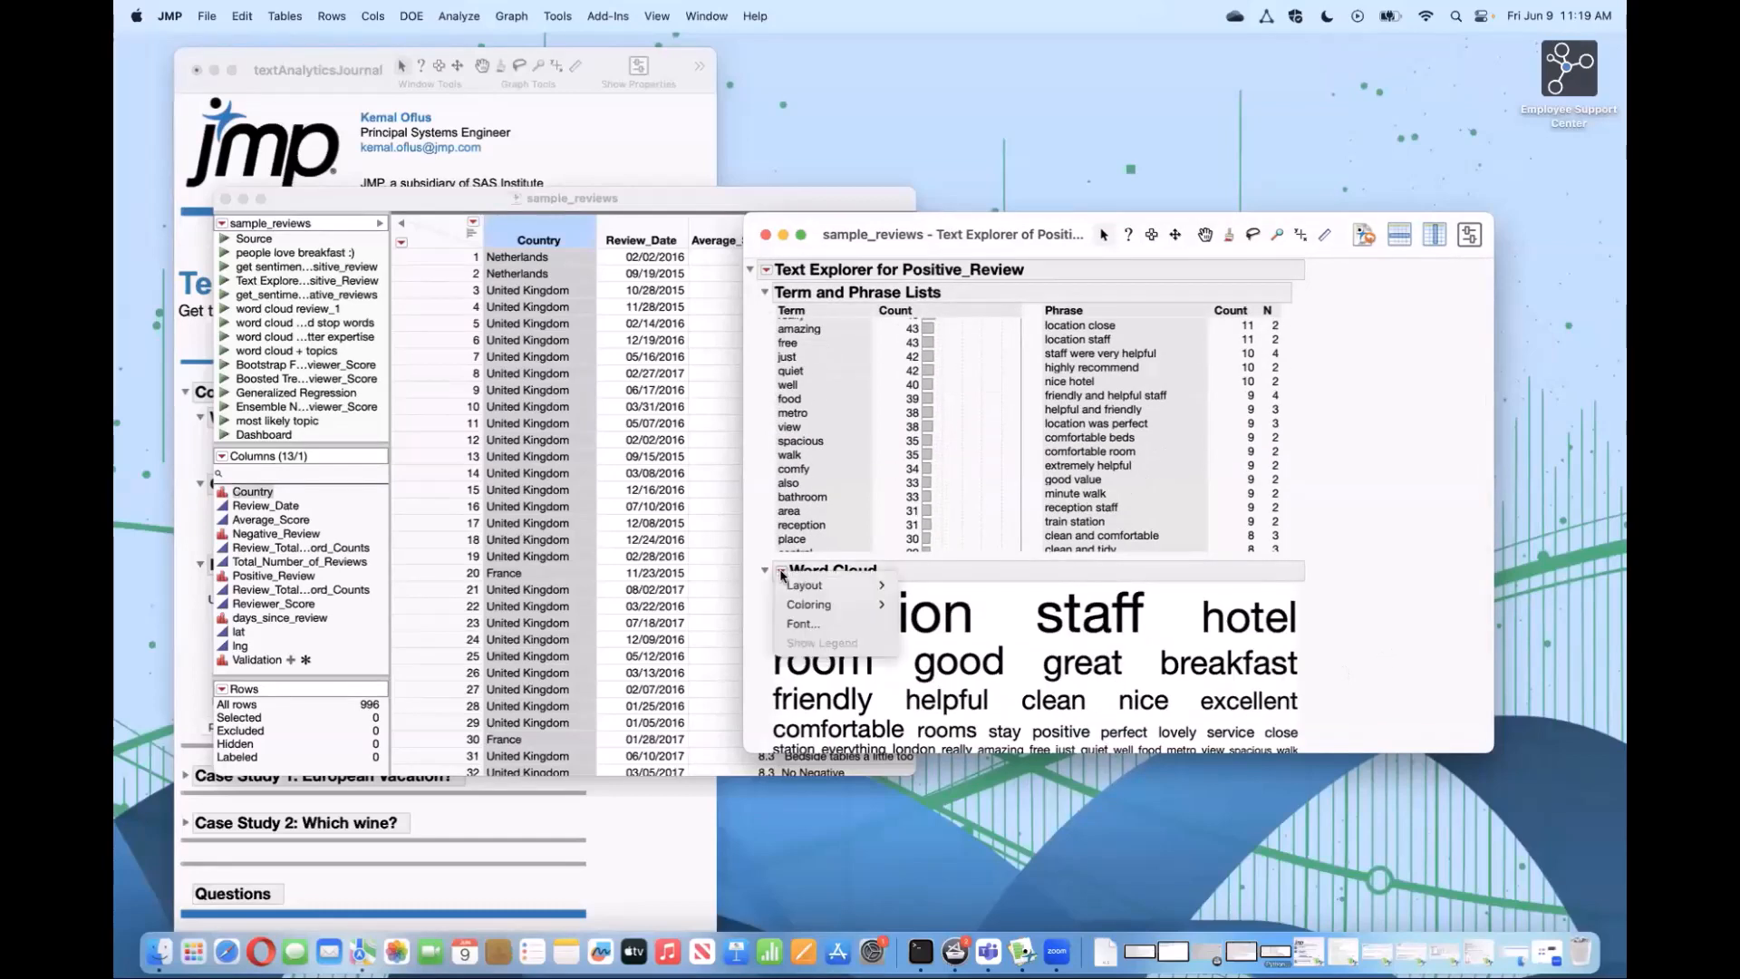
mouse_move(816, 586)
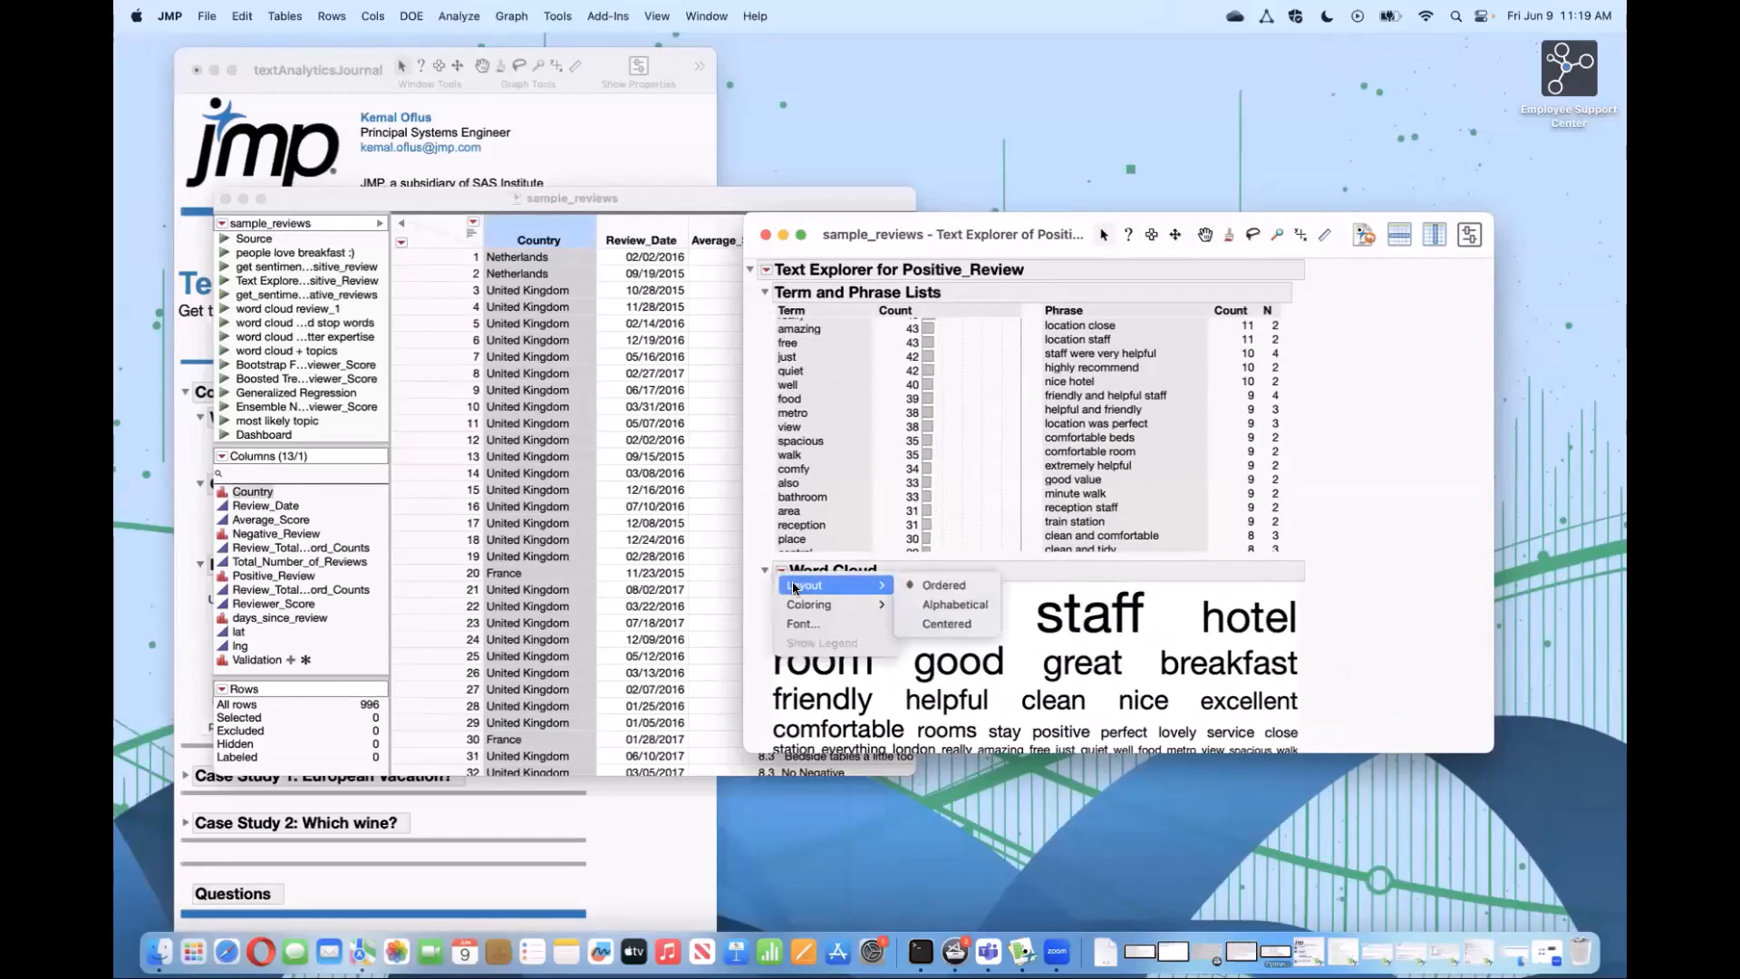
click(978, 625)
scroll(1387, 635, down, 2)
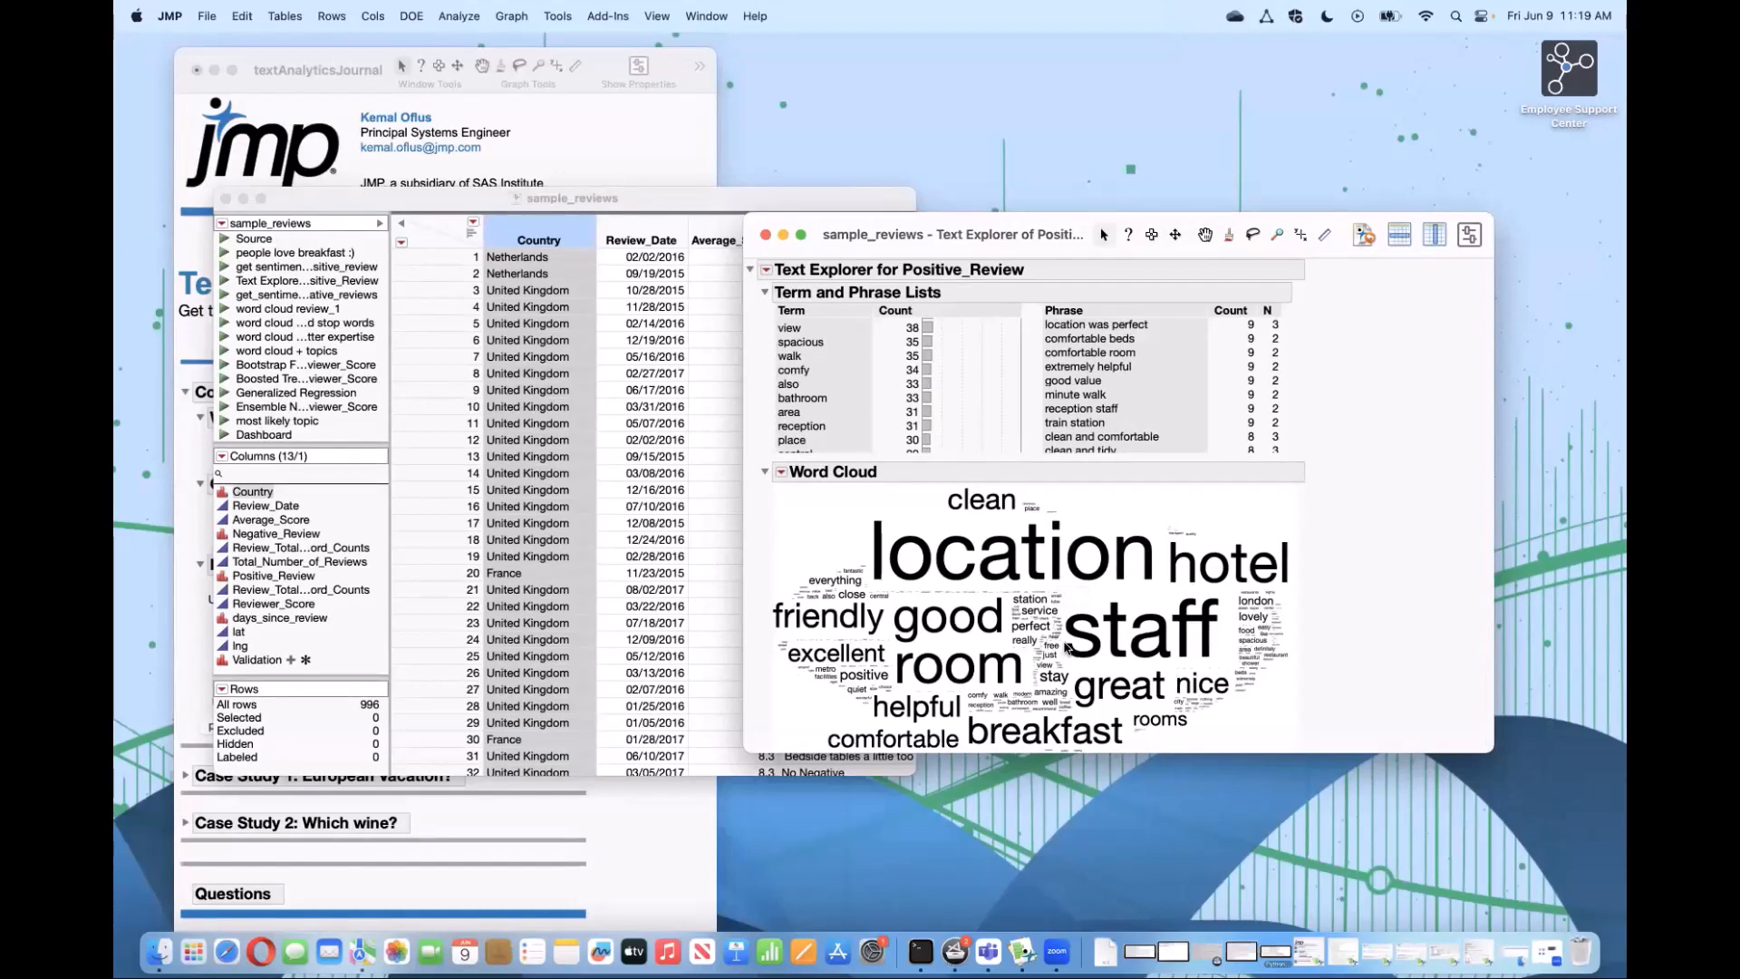
mouse_move(1067, 650)
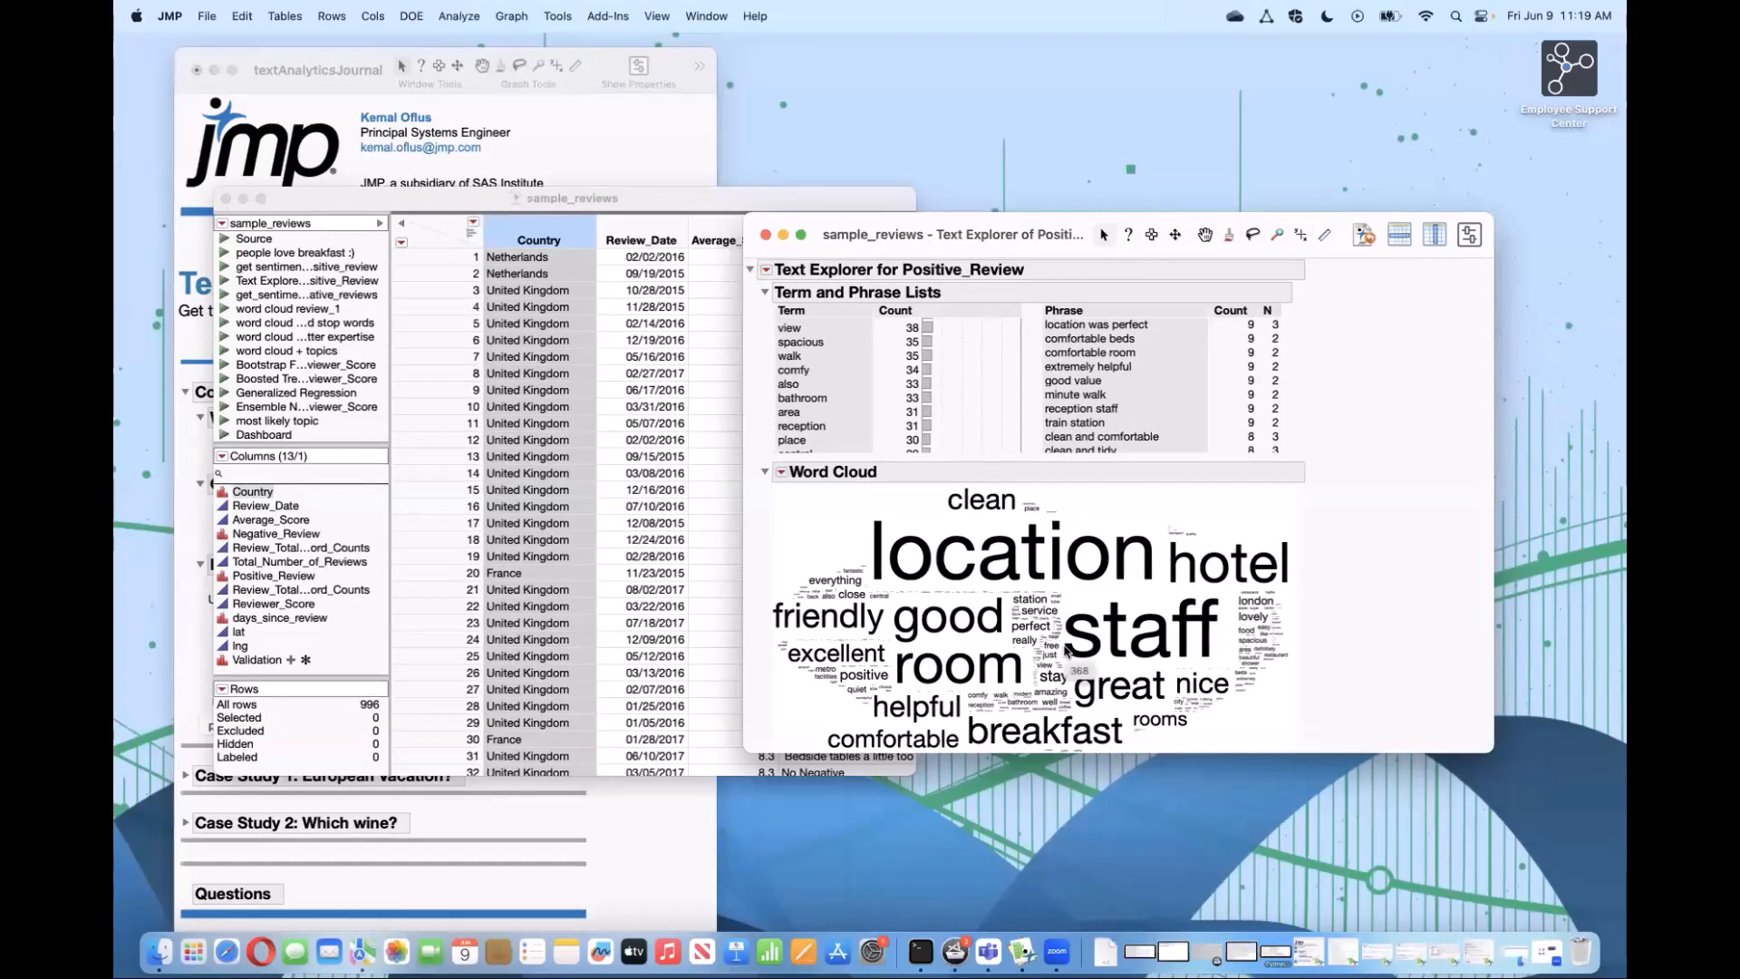
Step: Color the word cloud with Arbitrary Colors
click(782, 476)
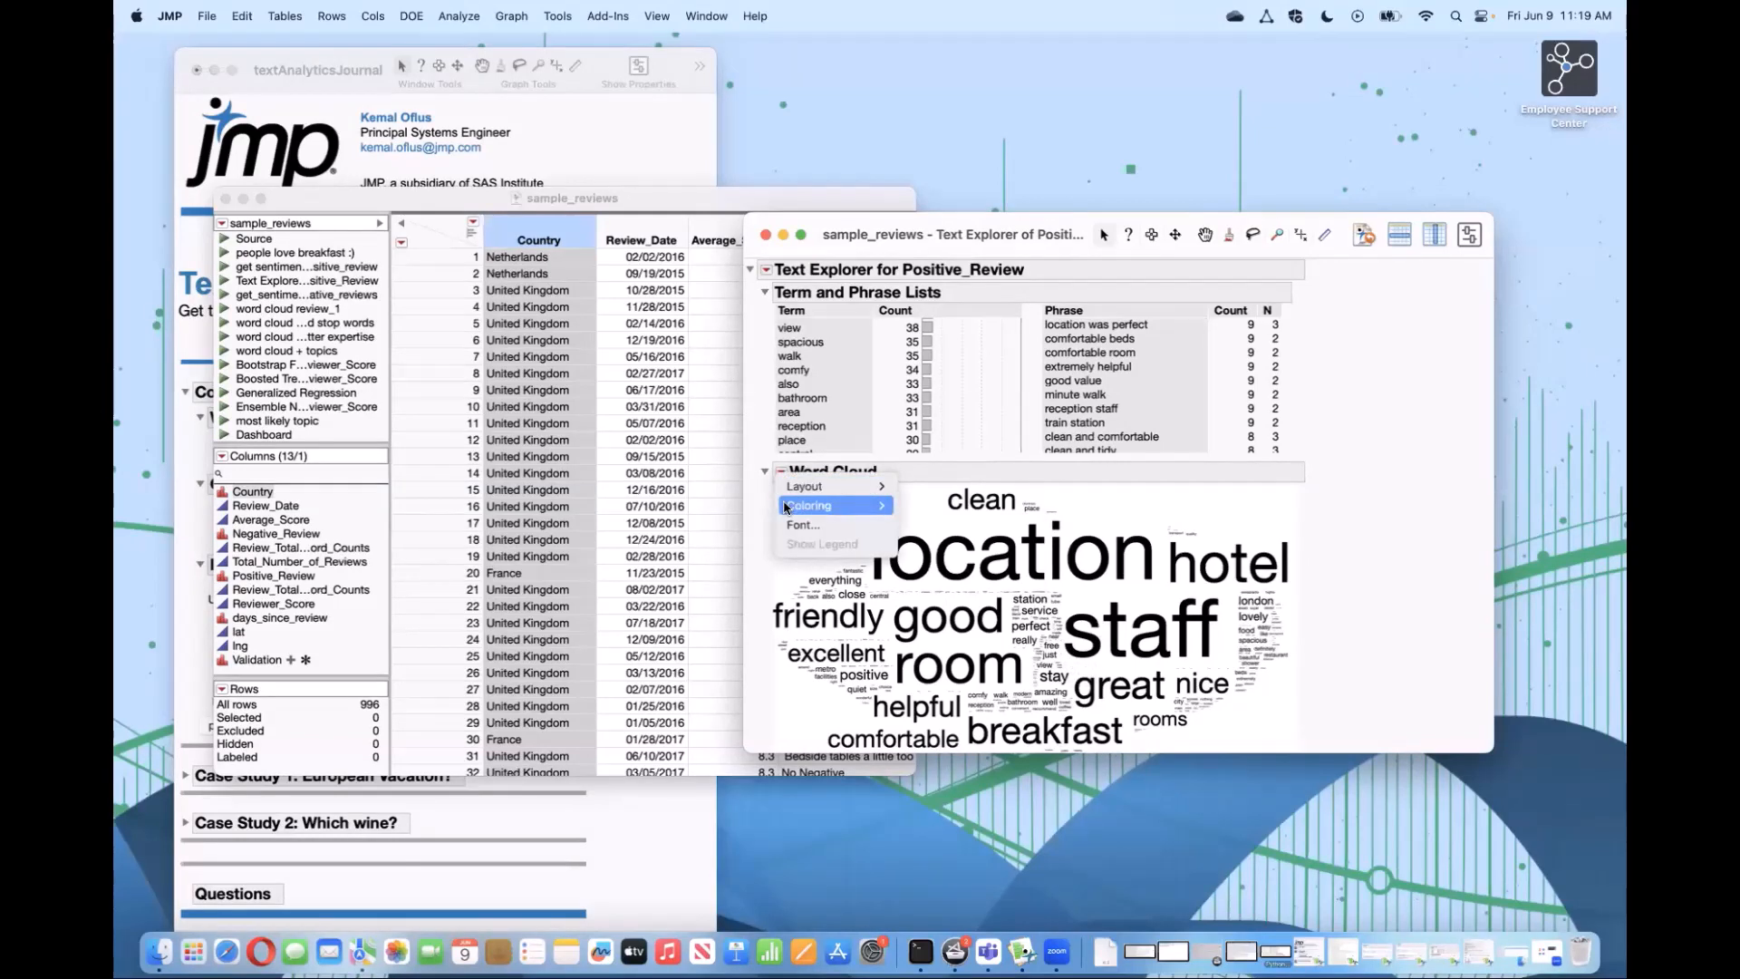
mouse_move(785, 507)
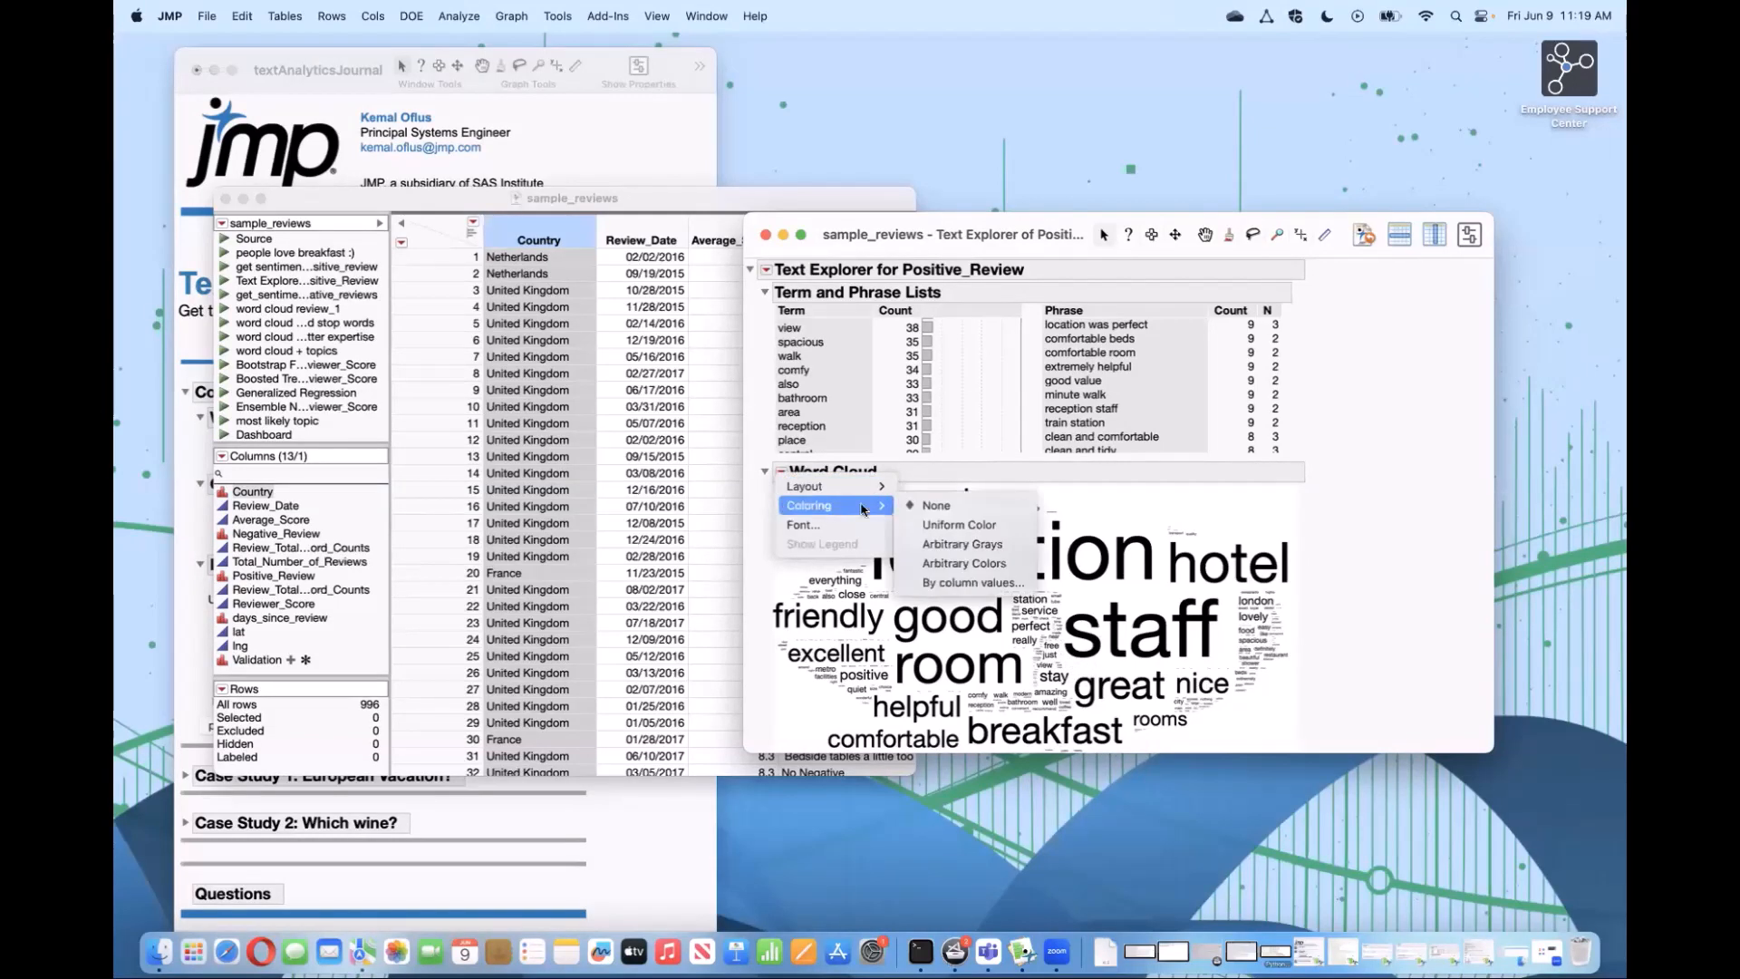
click(981, 567)
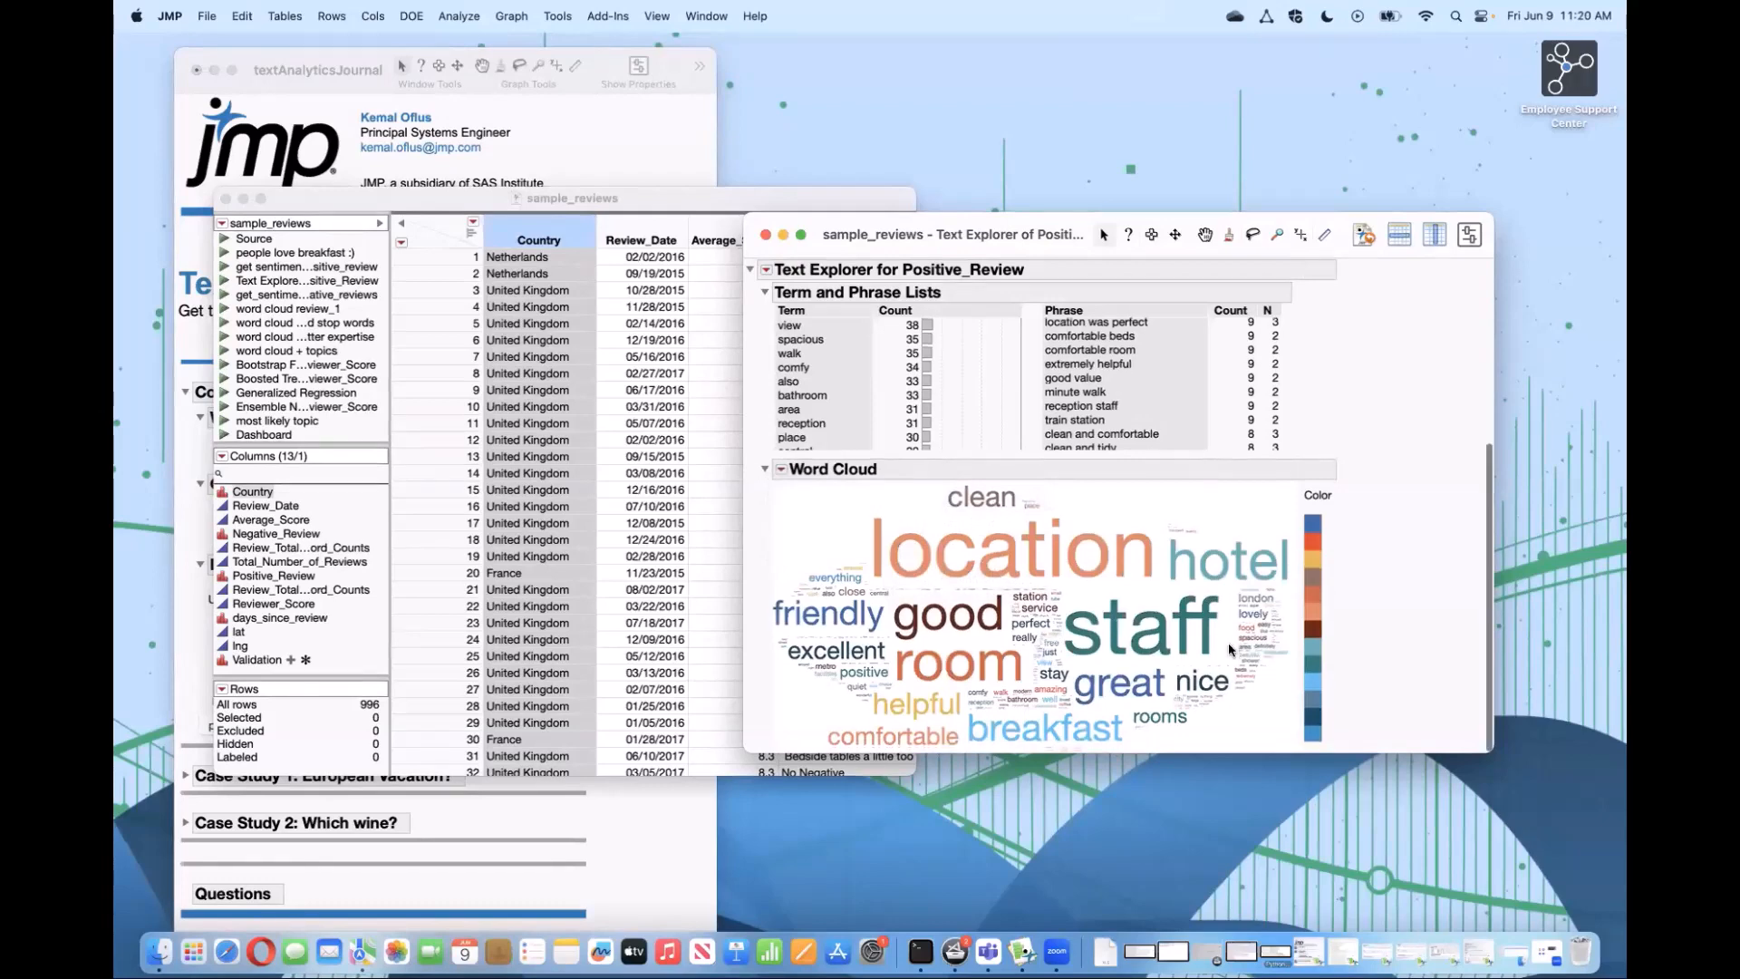
scroll(1229, 650, up, 1)
scroll(1229, 650, down, 3)
Step: Add the phrases from "great location" through "comfortable room" in the phrase list to the terms
scroll(1229, 650, up, 9)
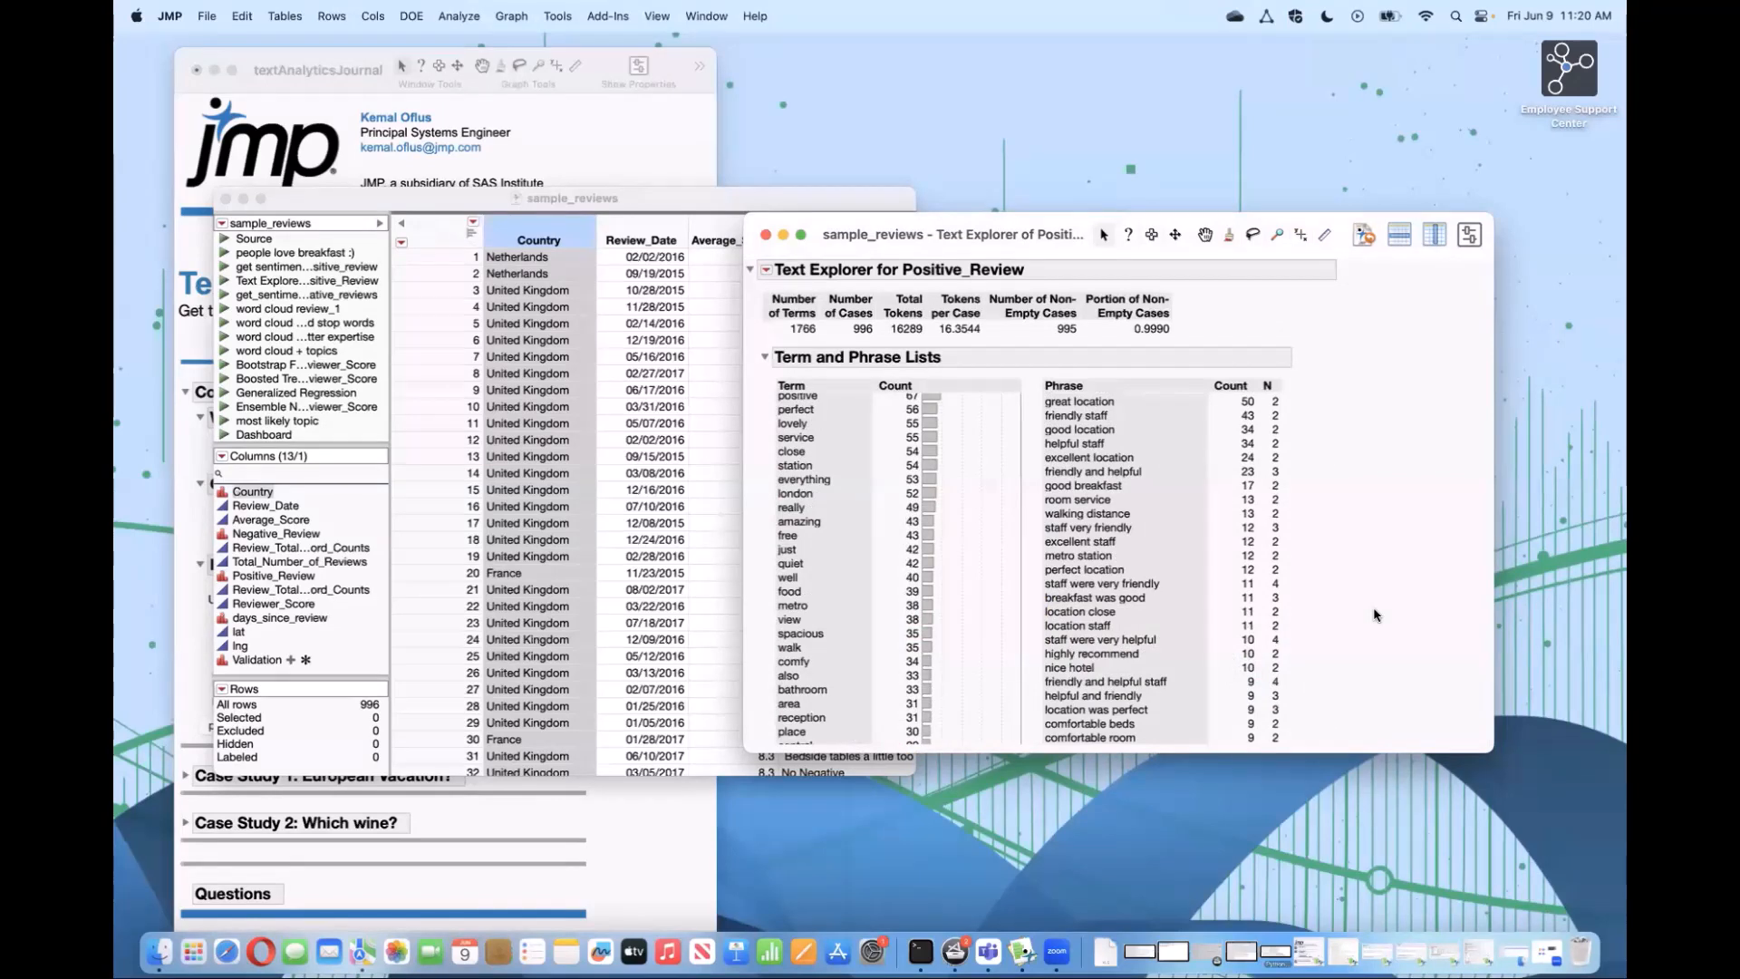
scroll(889, 470, up, 5)
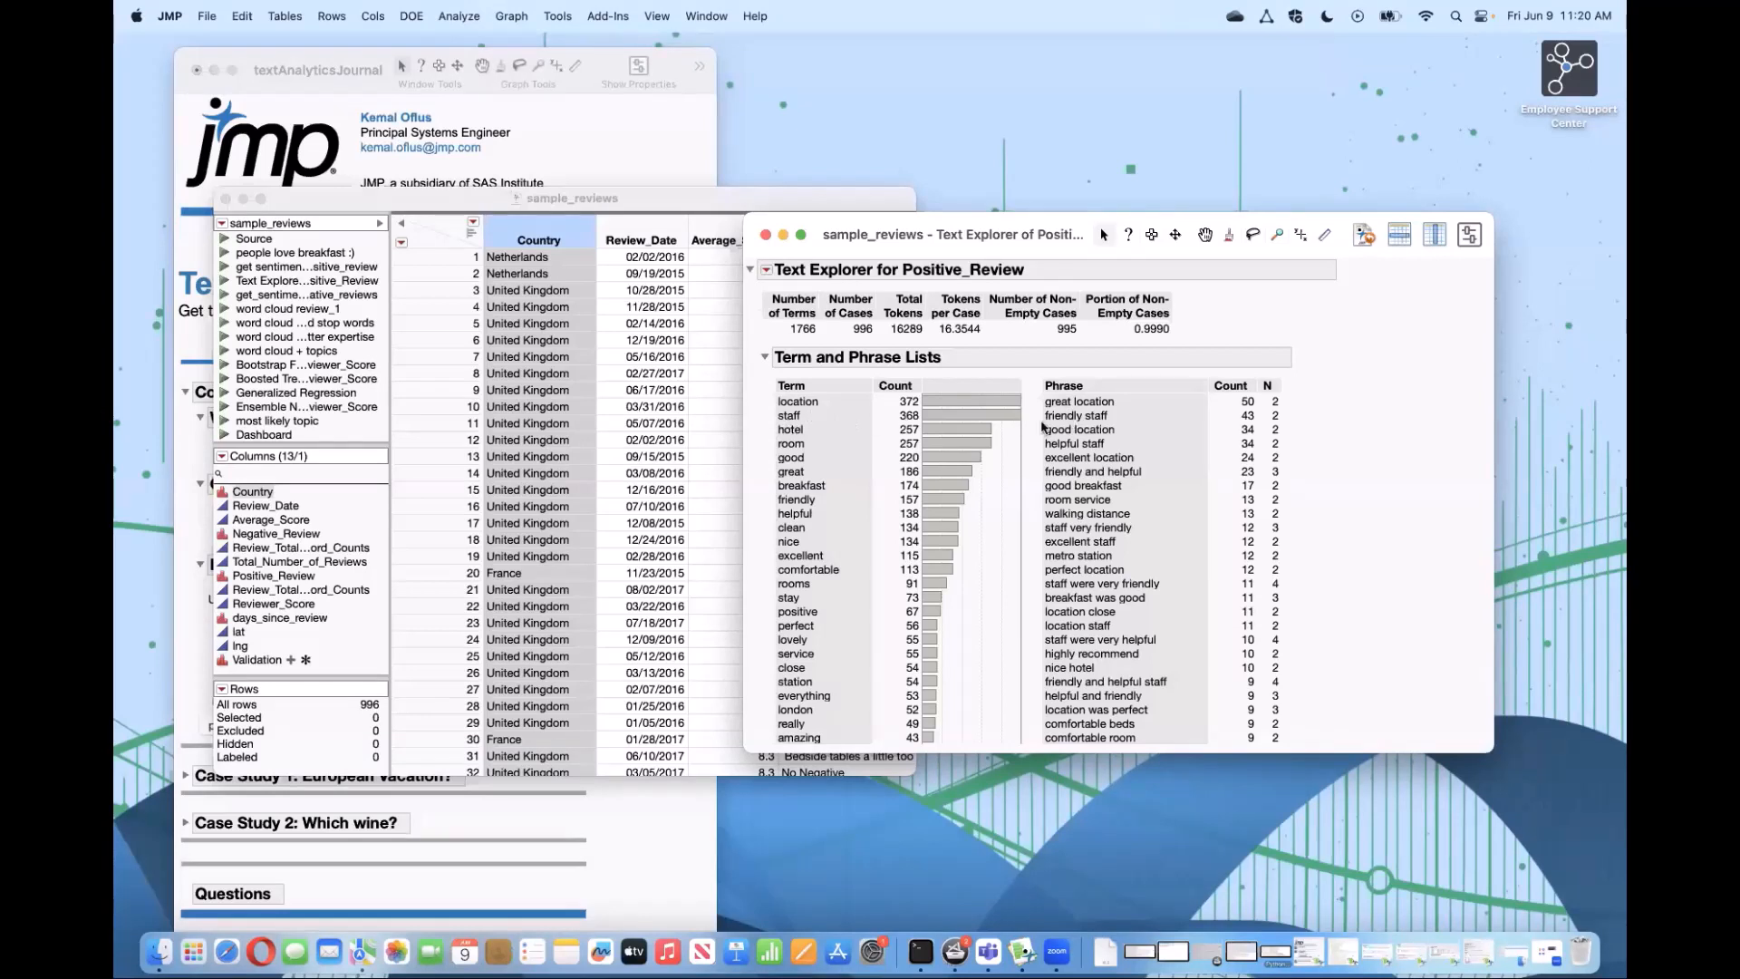
click(1087, 409)
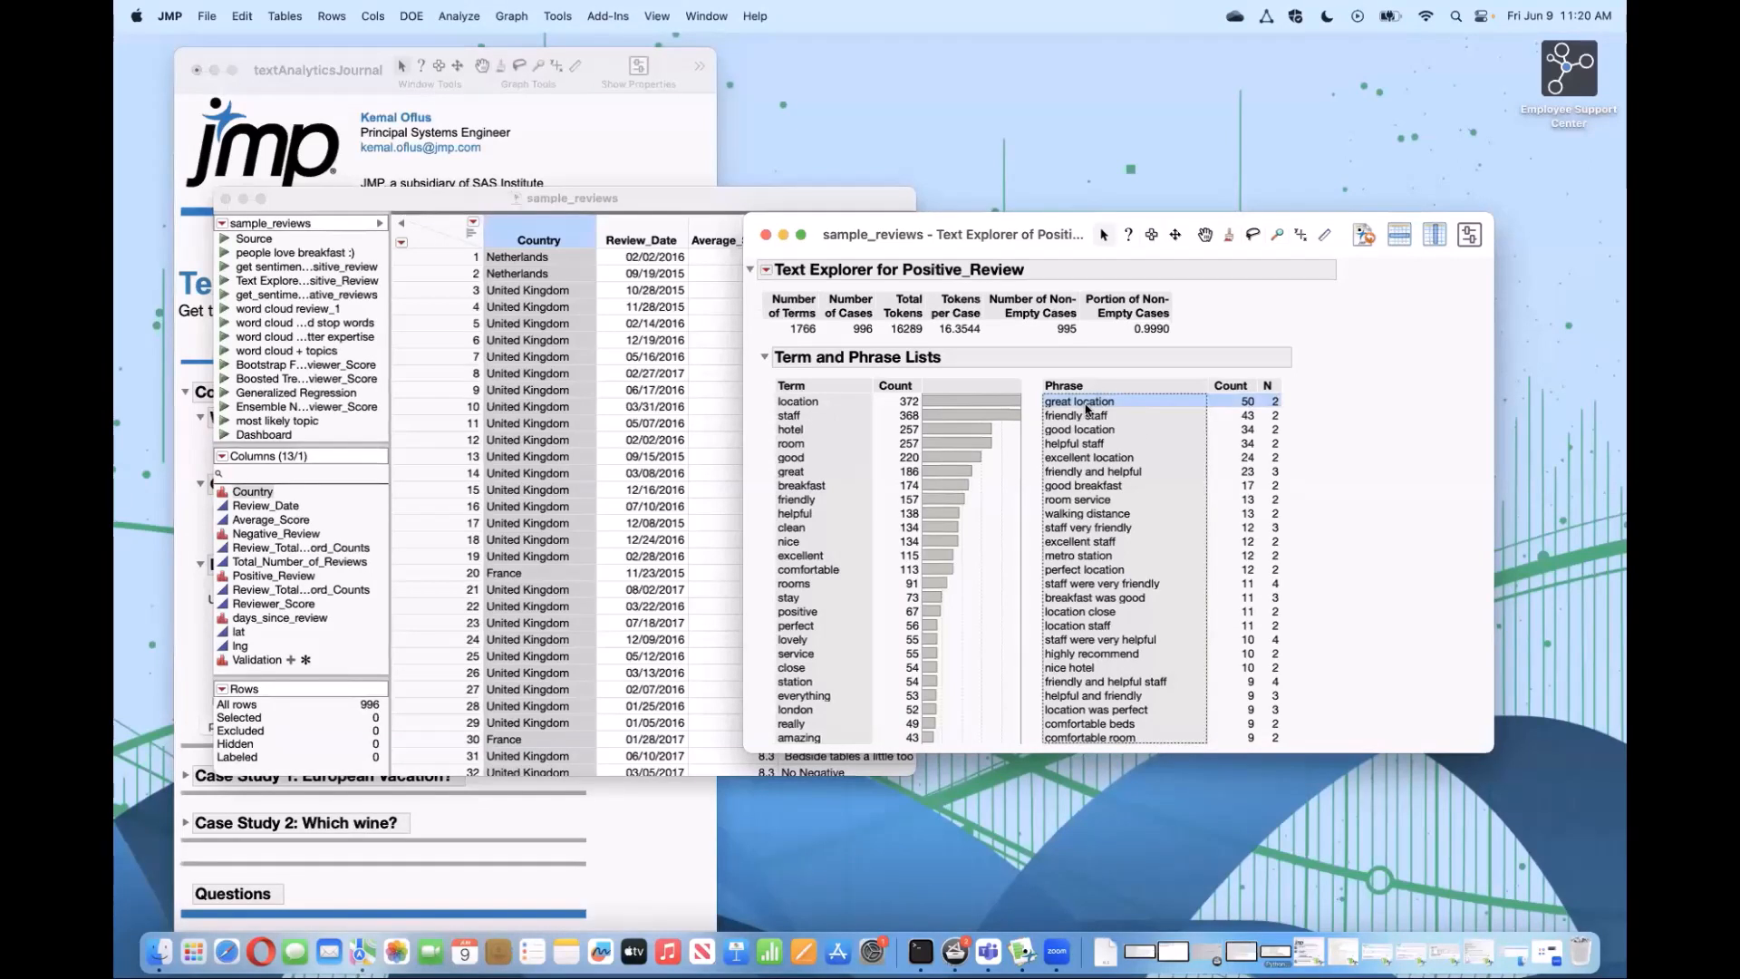
shift+click(1100, 737)
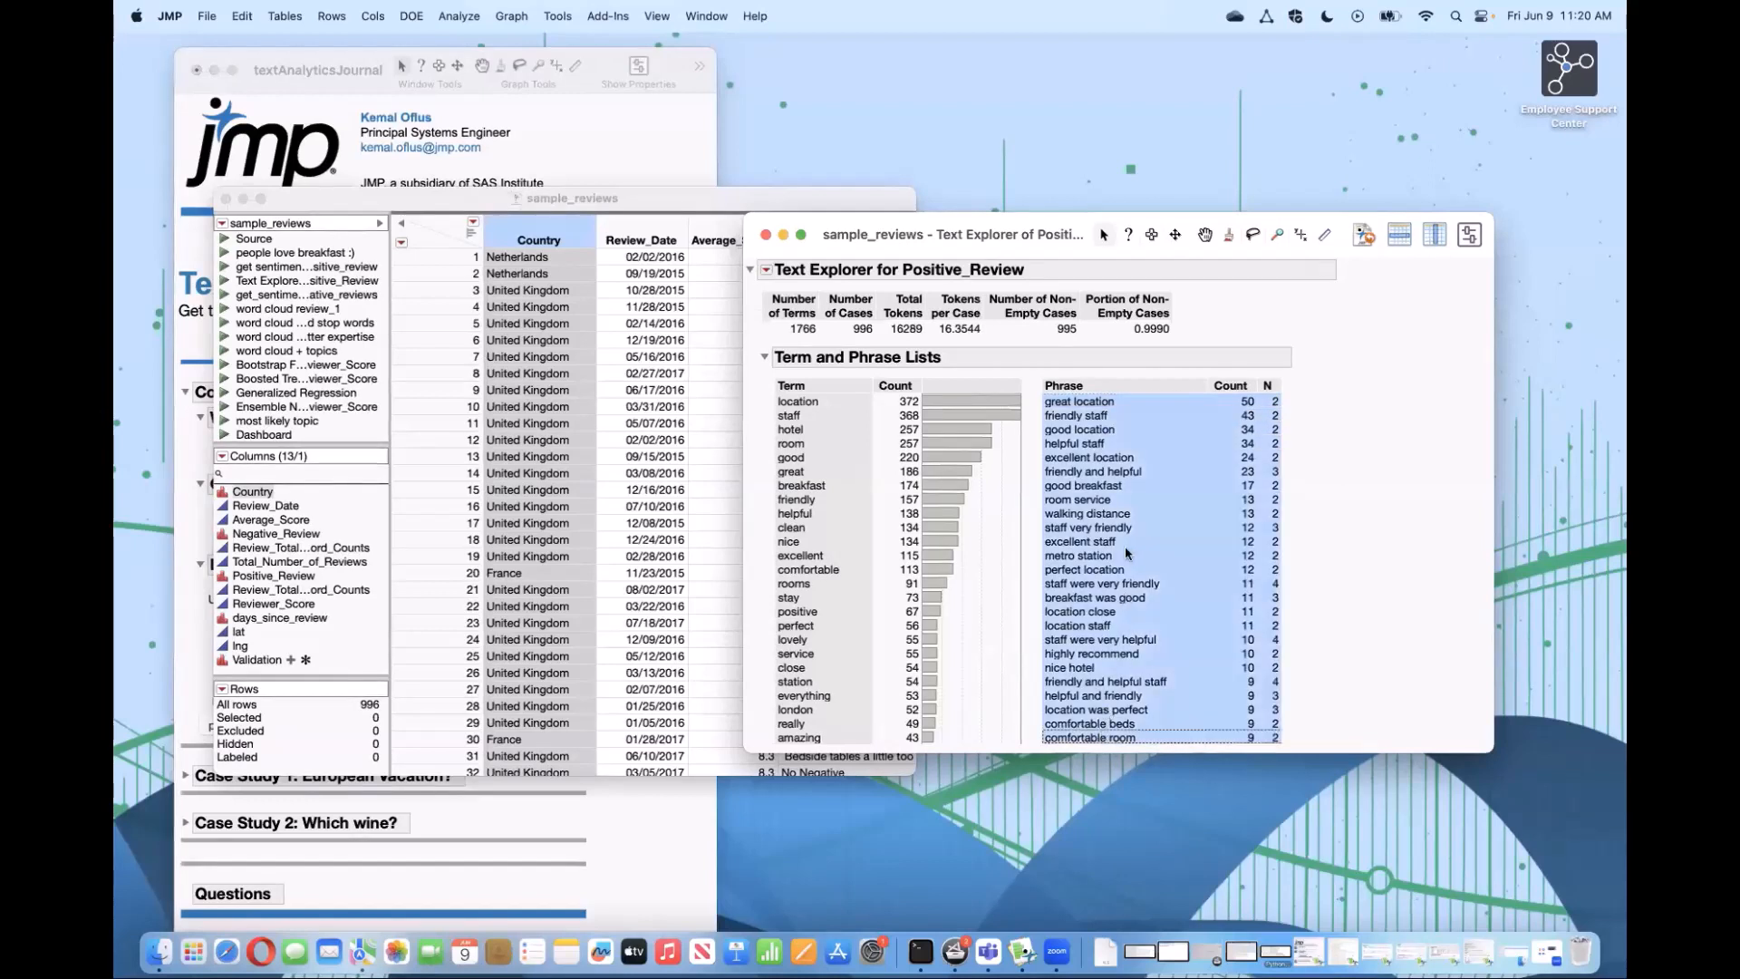
right_click(1076, 437)
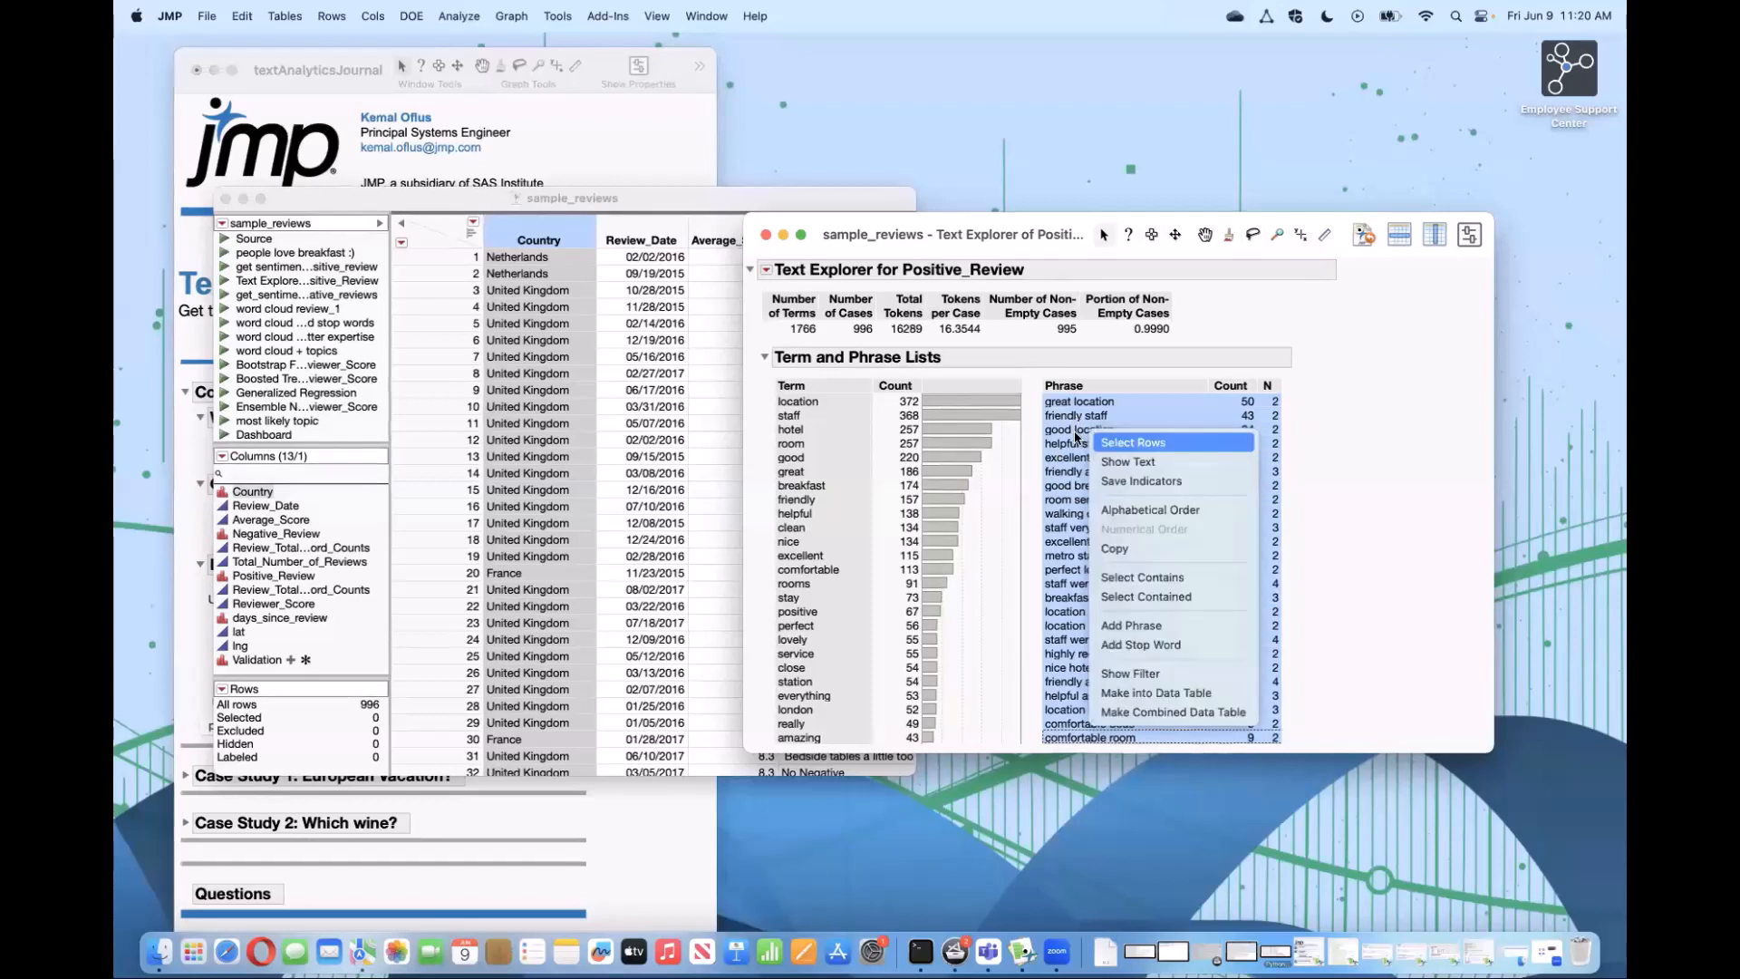
click(1154, 625)
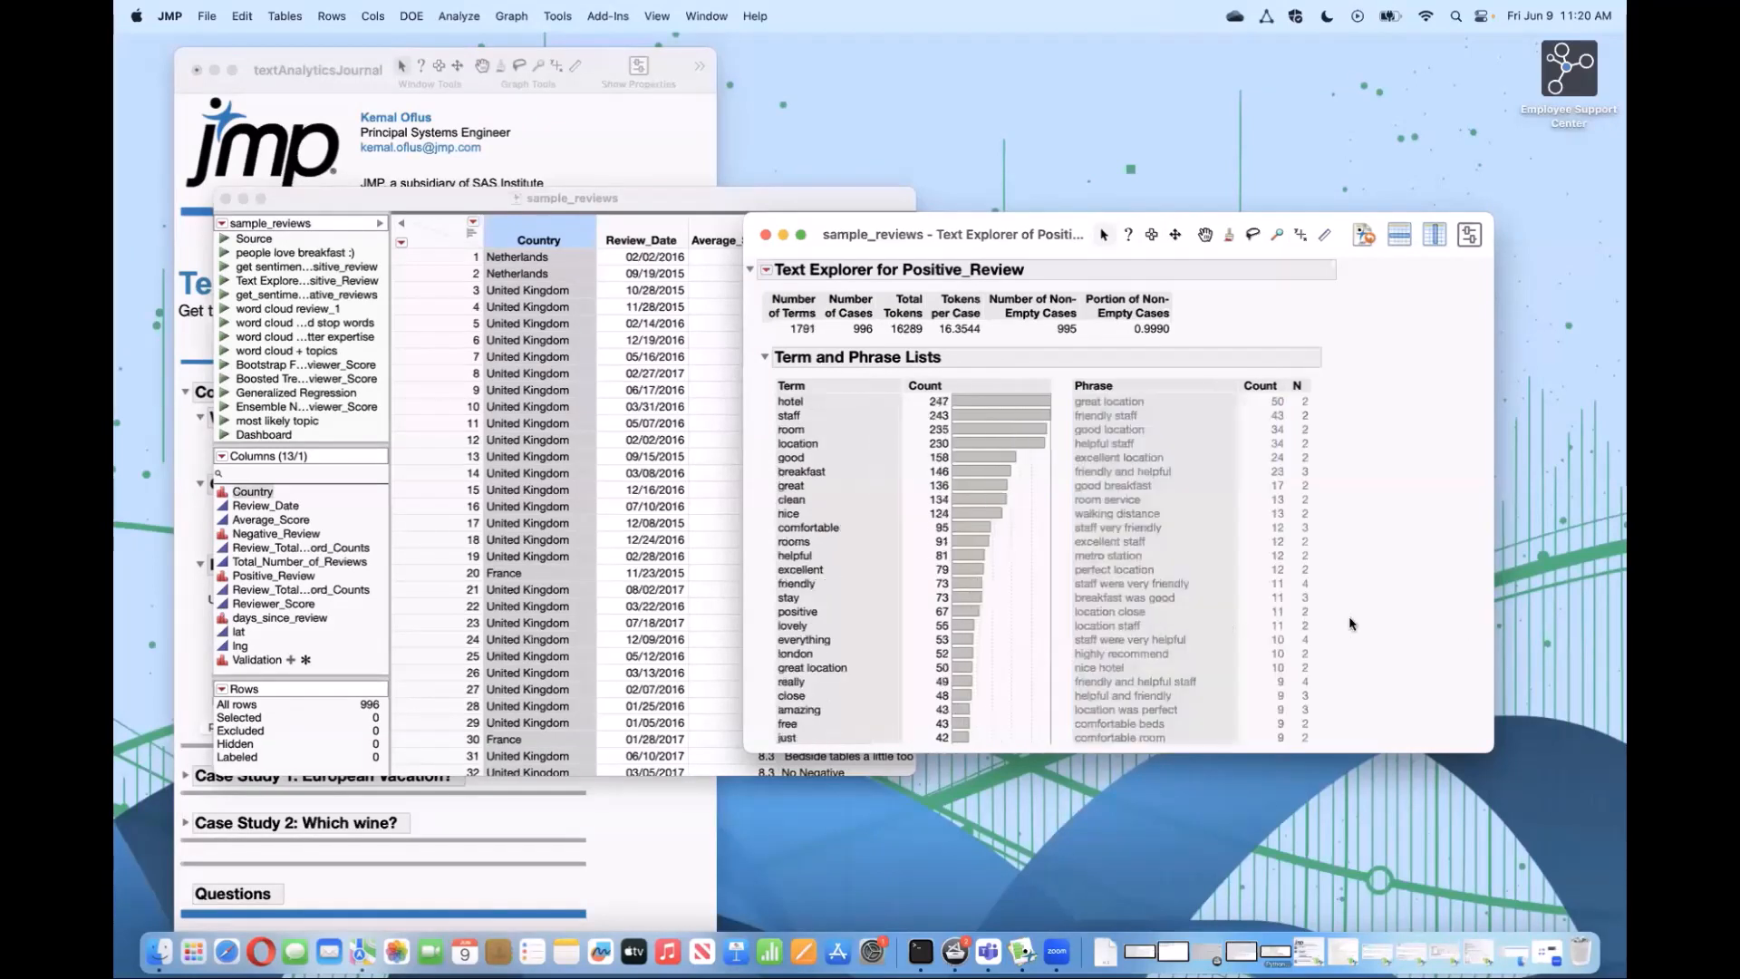
Step: Examine the updated word cloud and check the counts of individual entries such as "good location" and "hotel"
scroll(1350, 624, down, 5)
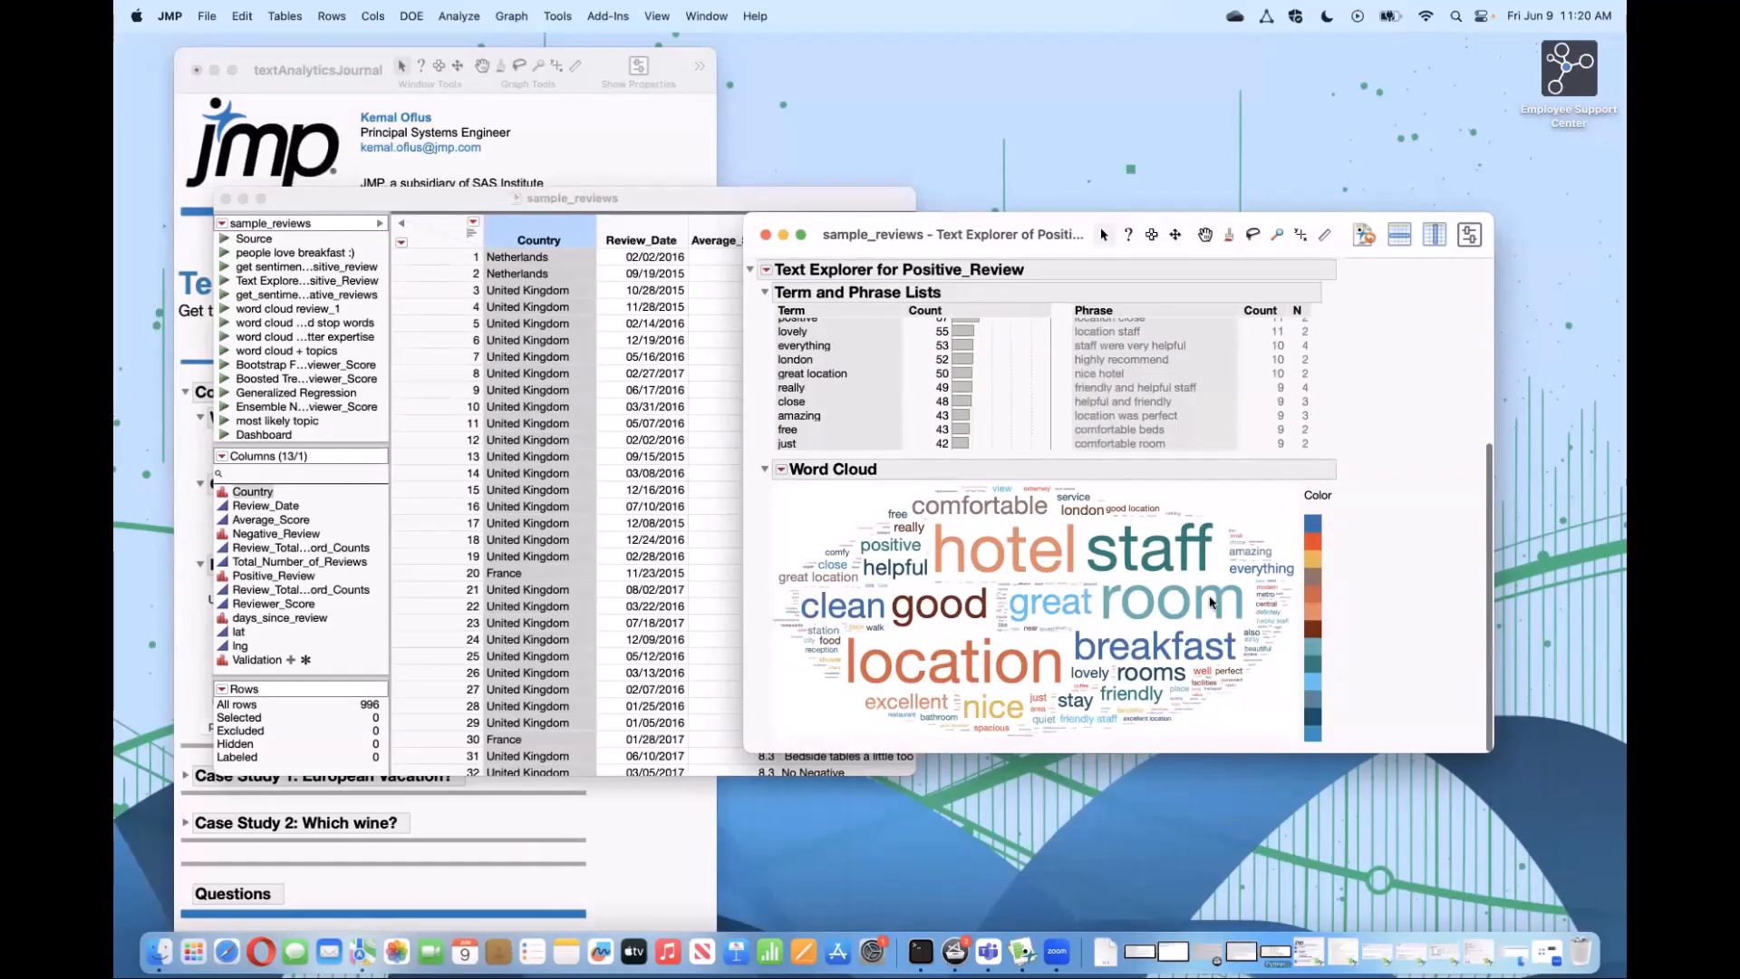
scroll(1015, 675, up, 3)
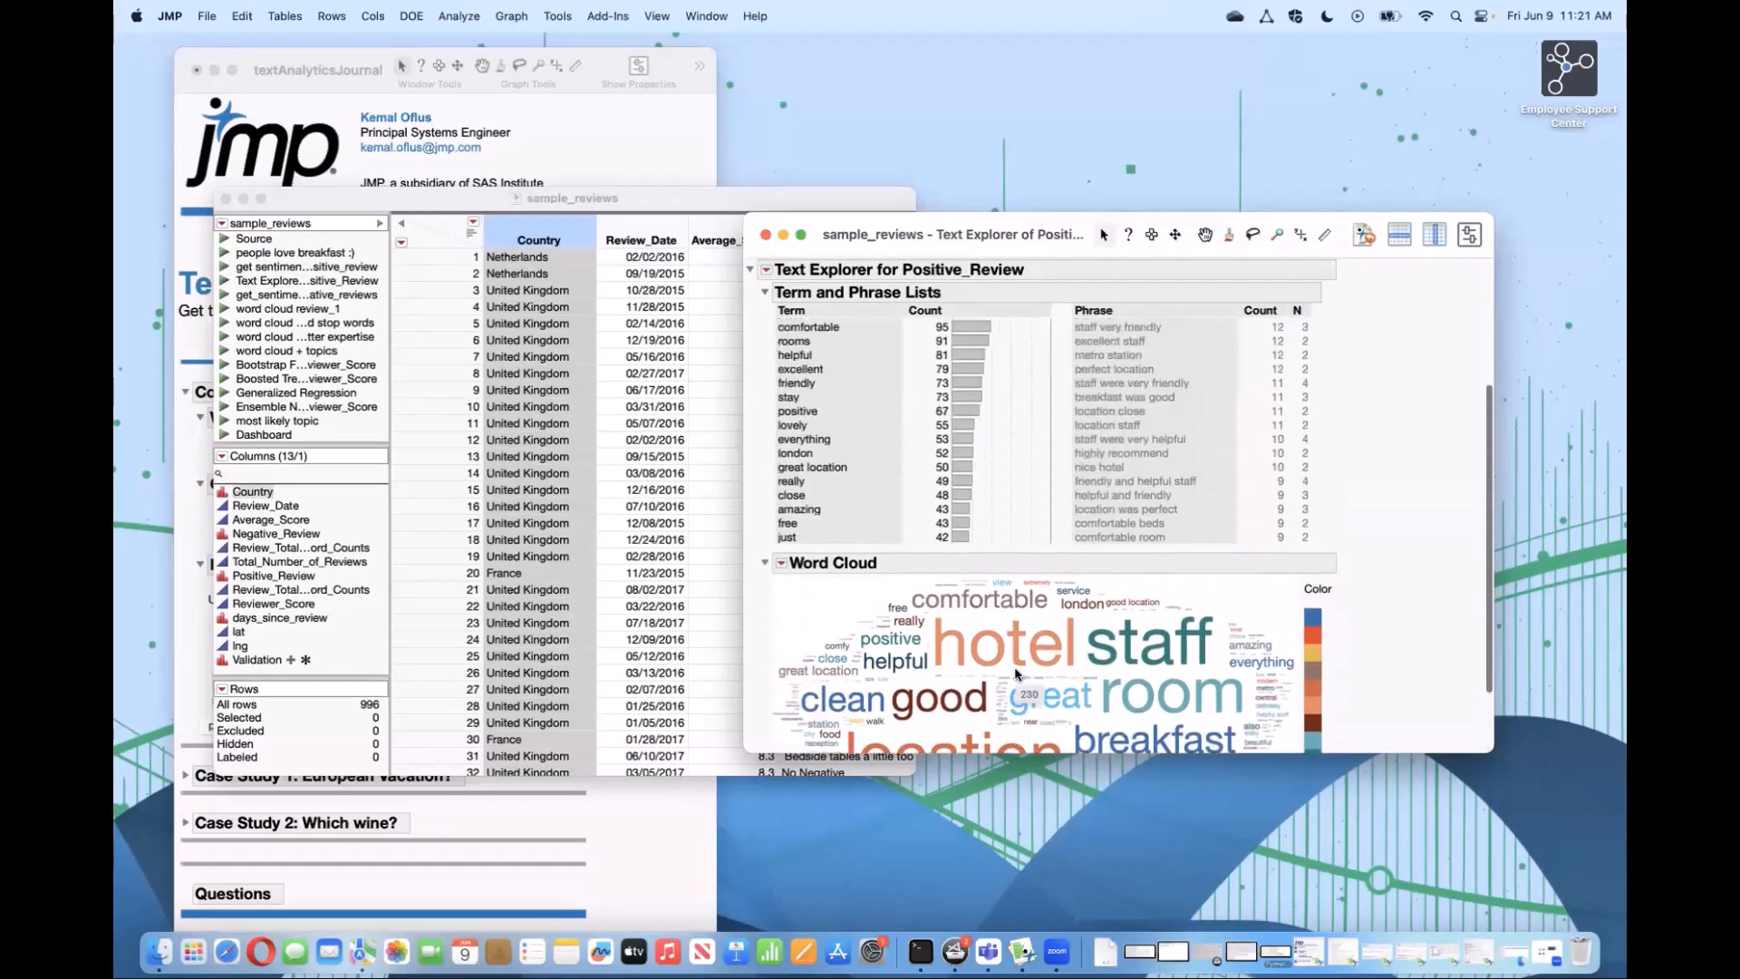
scroll(1015, 674, down, 2)
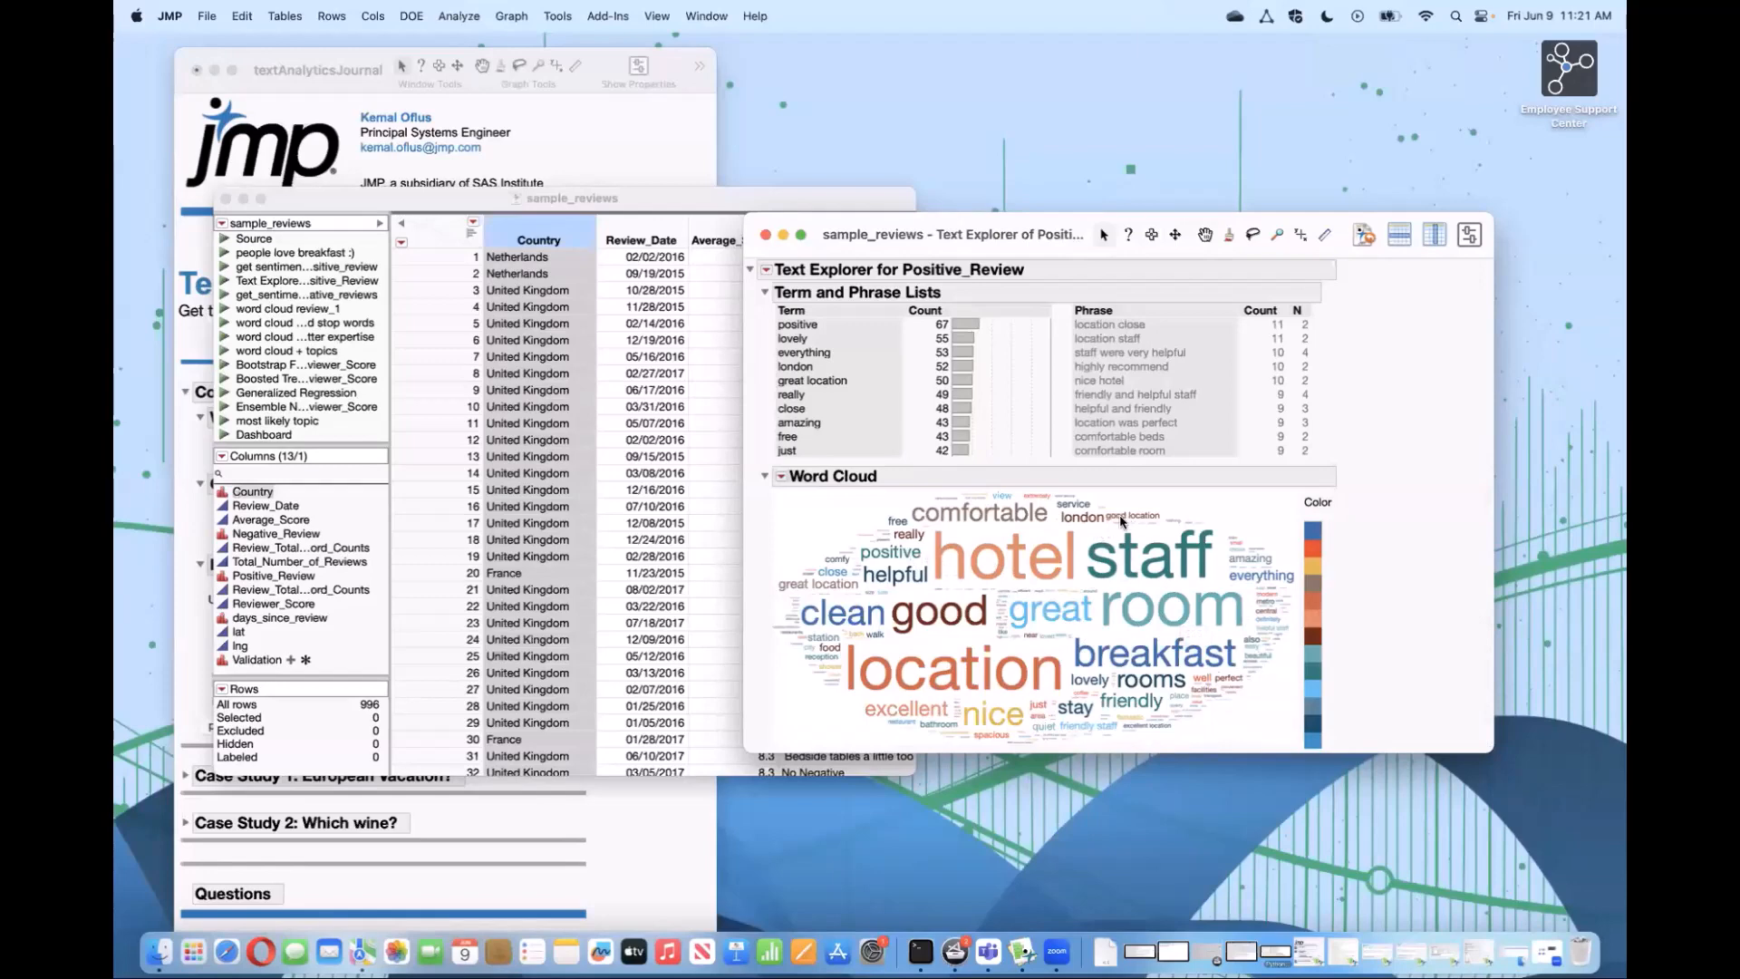
mouse_move(1112, 518)
scroll(1111, 517, up, 1)
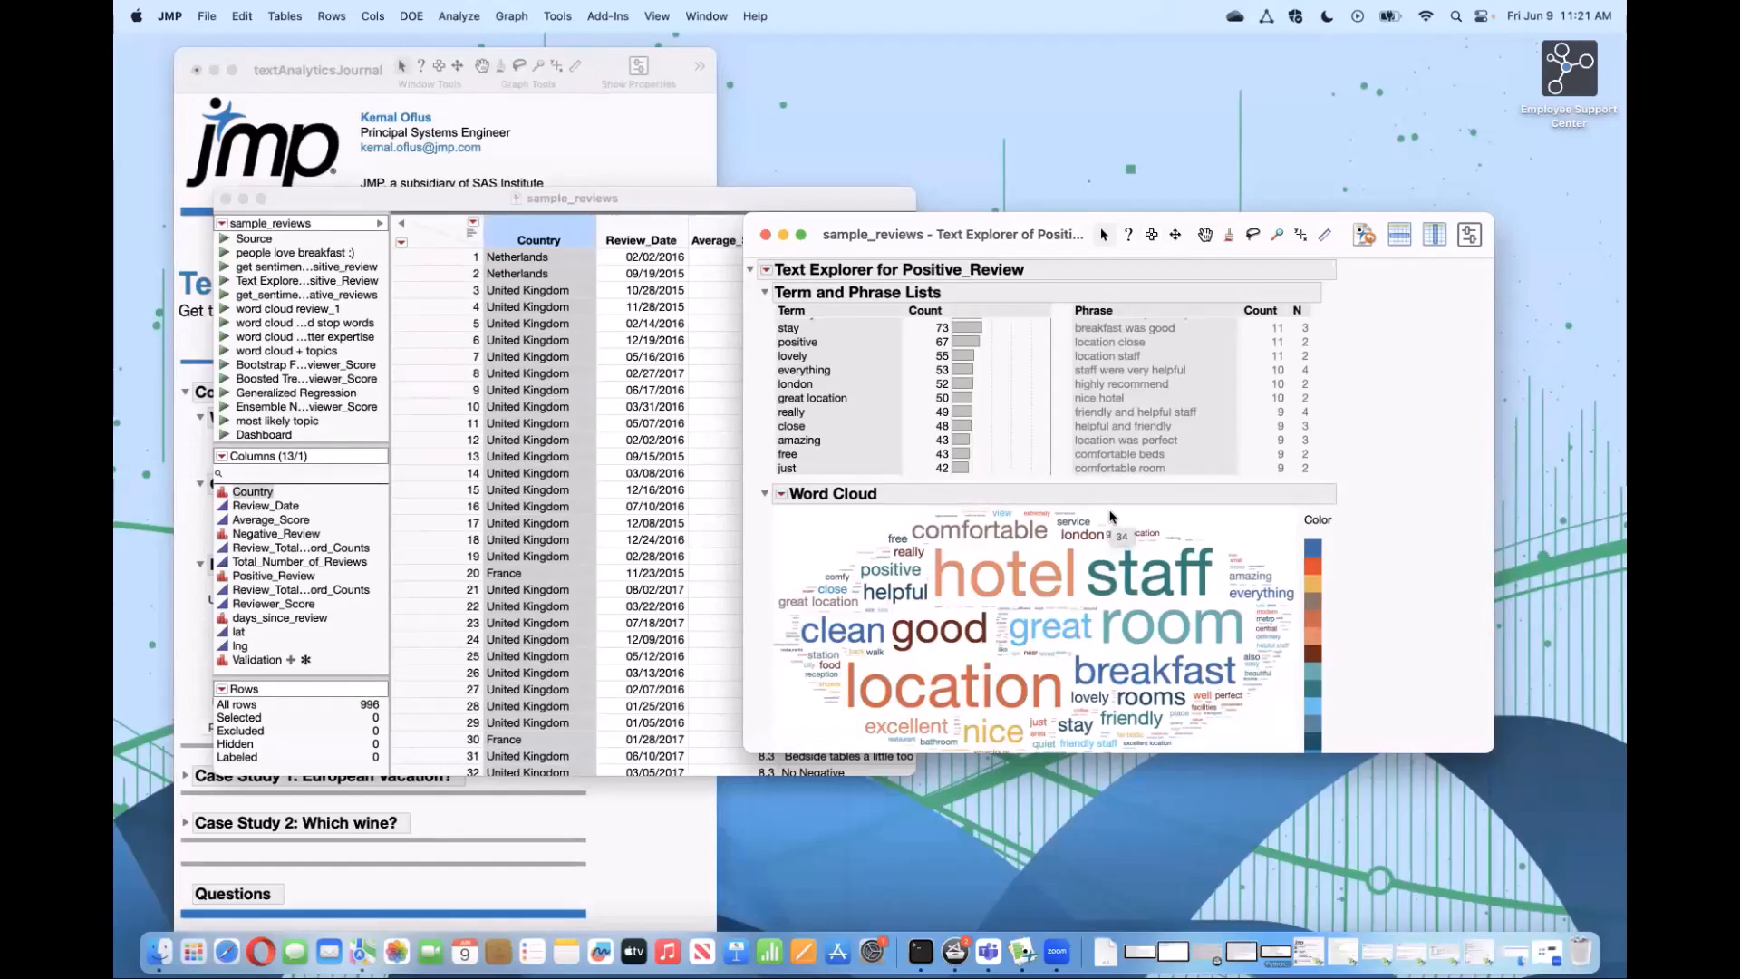
mouse_move(998, 598)
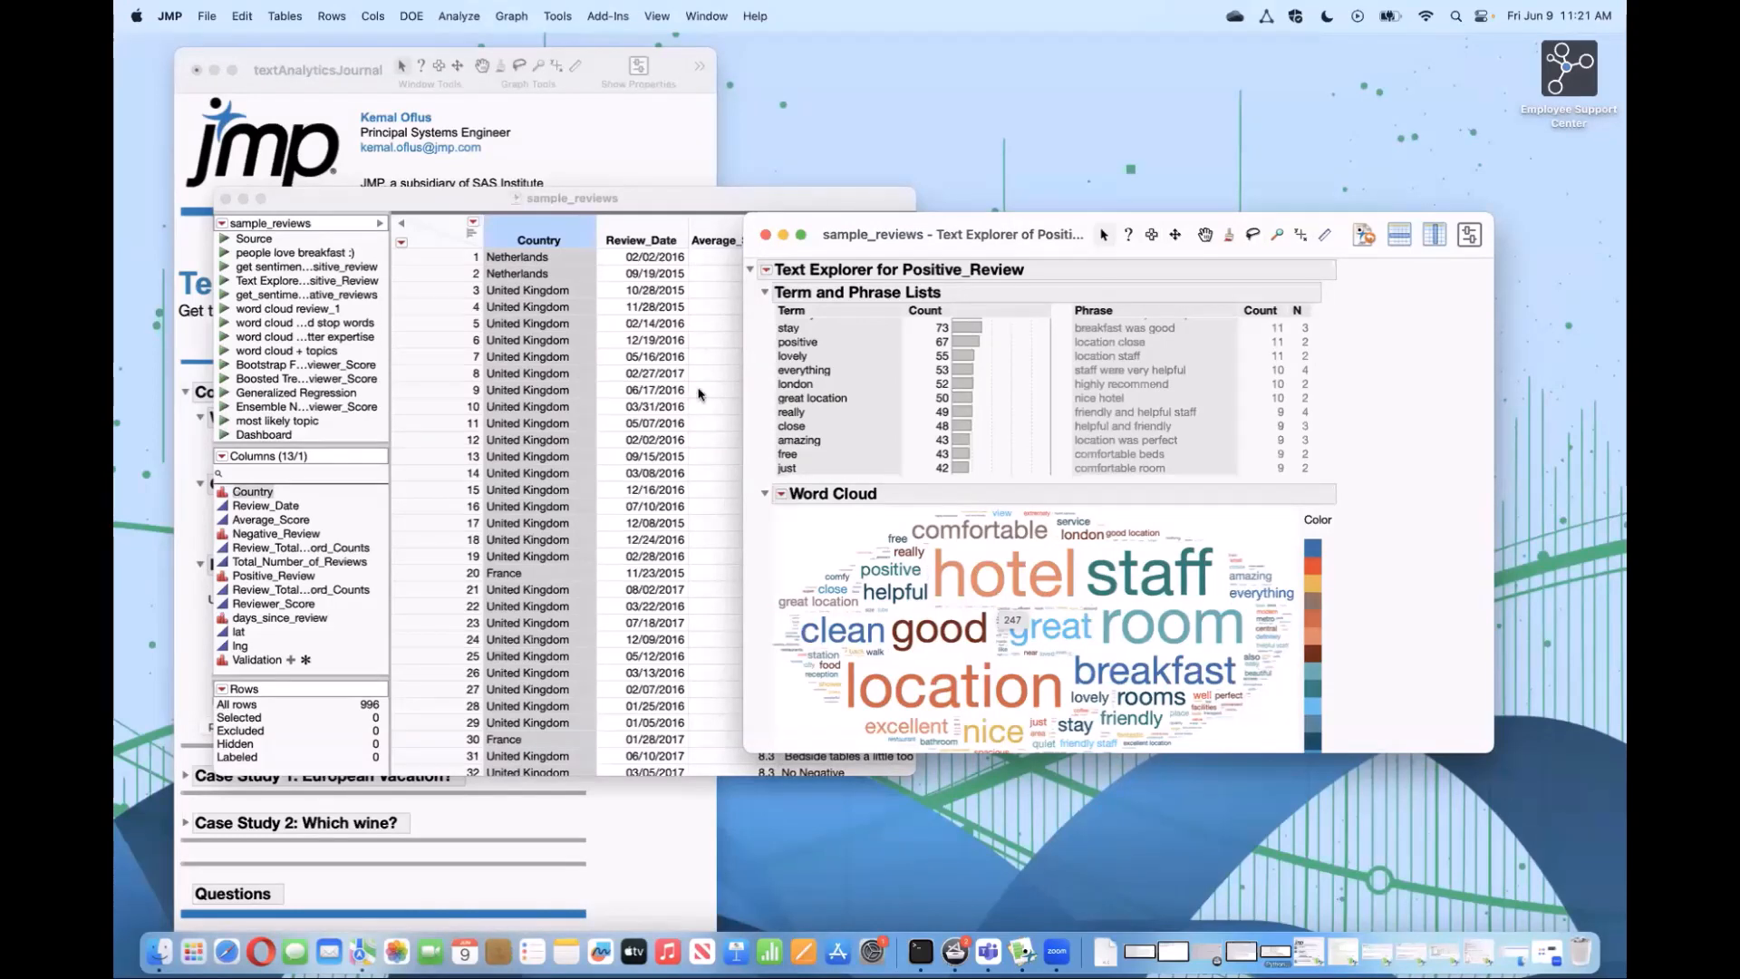
Step: Exclude "hotel" from the word cloud by adding it as a stop word
scroll(835, 423, up, 5)
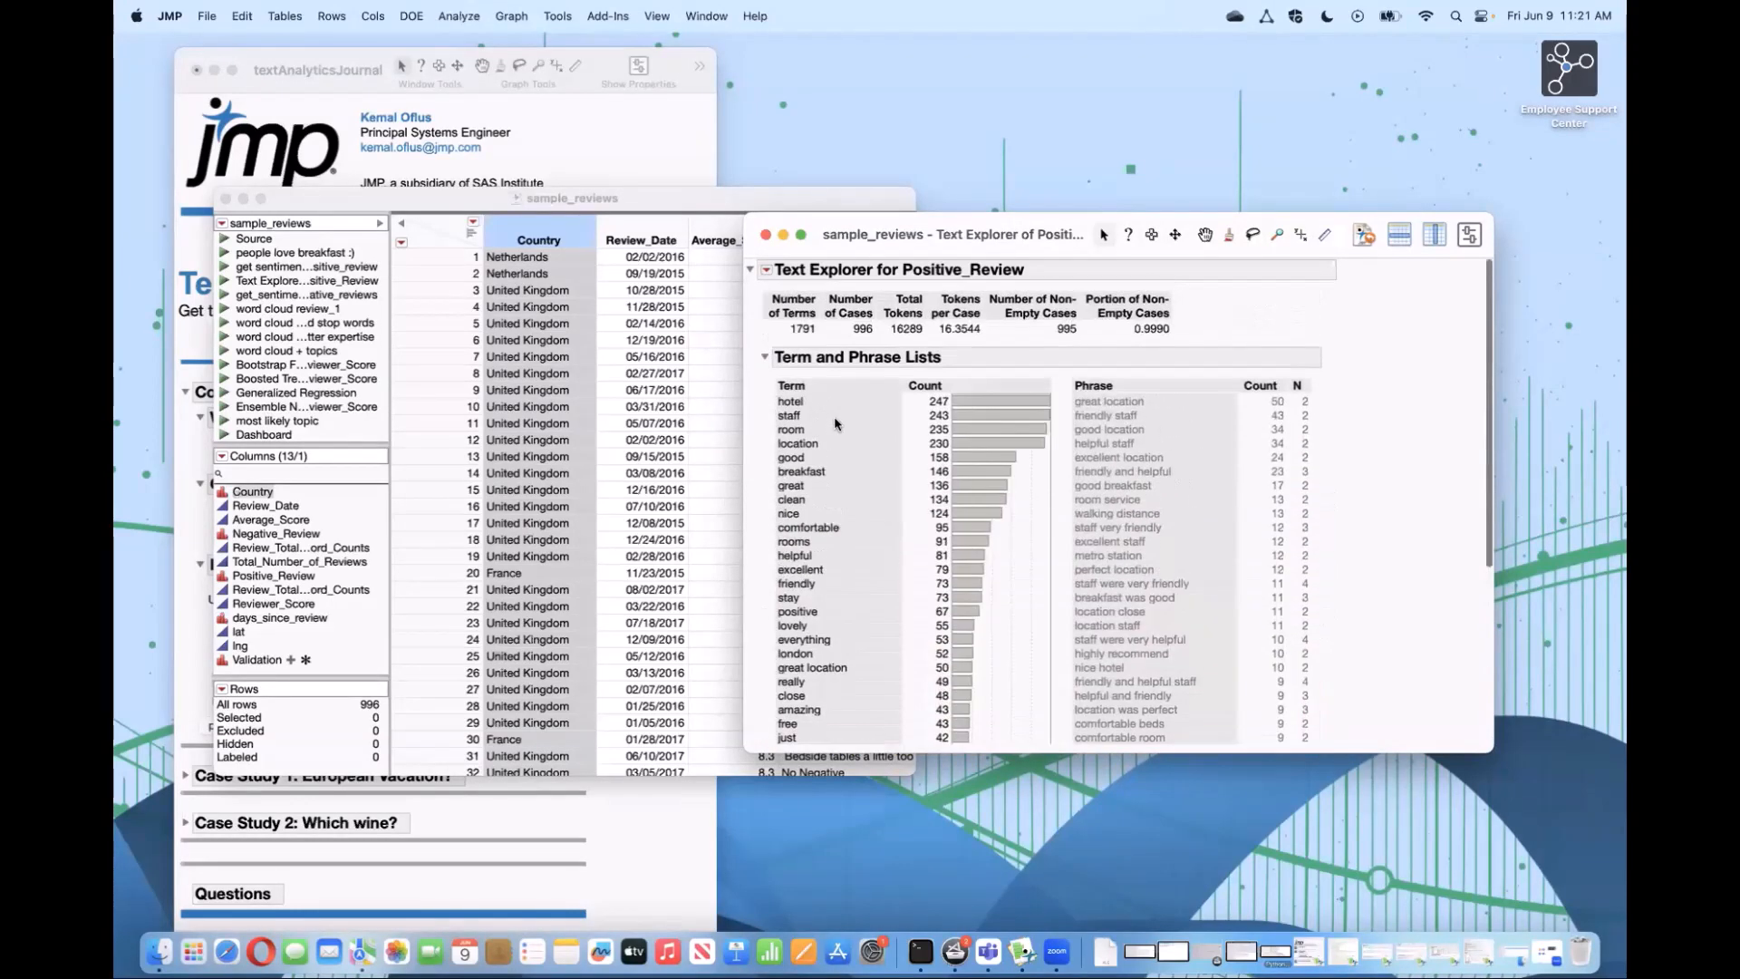
right_click(789, 407)
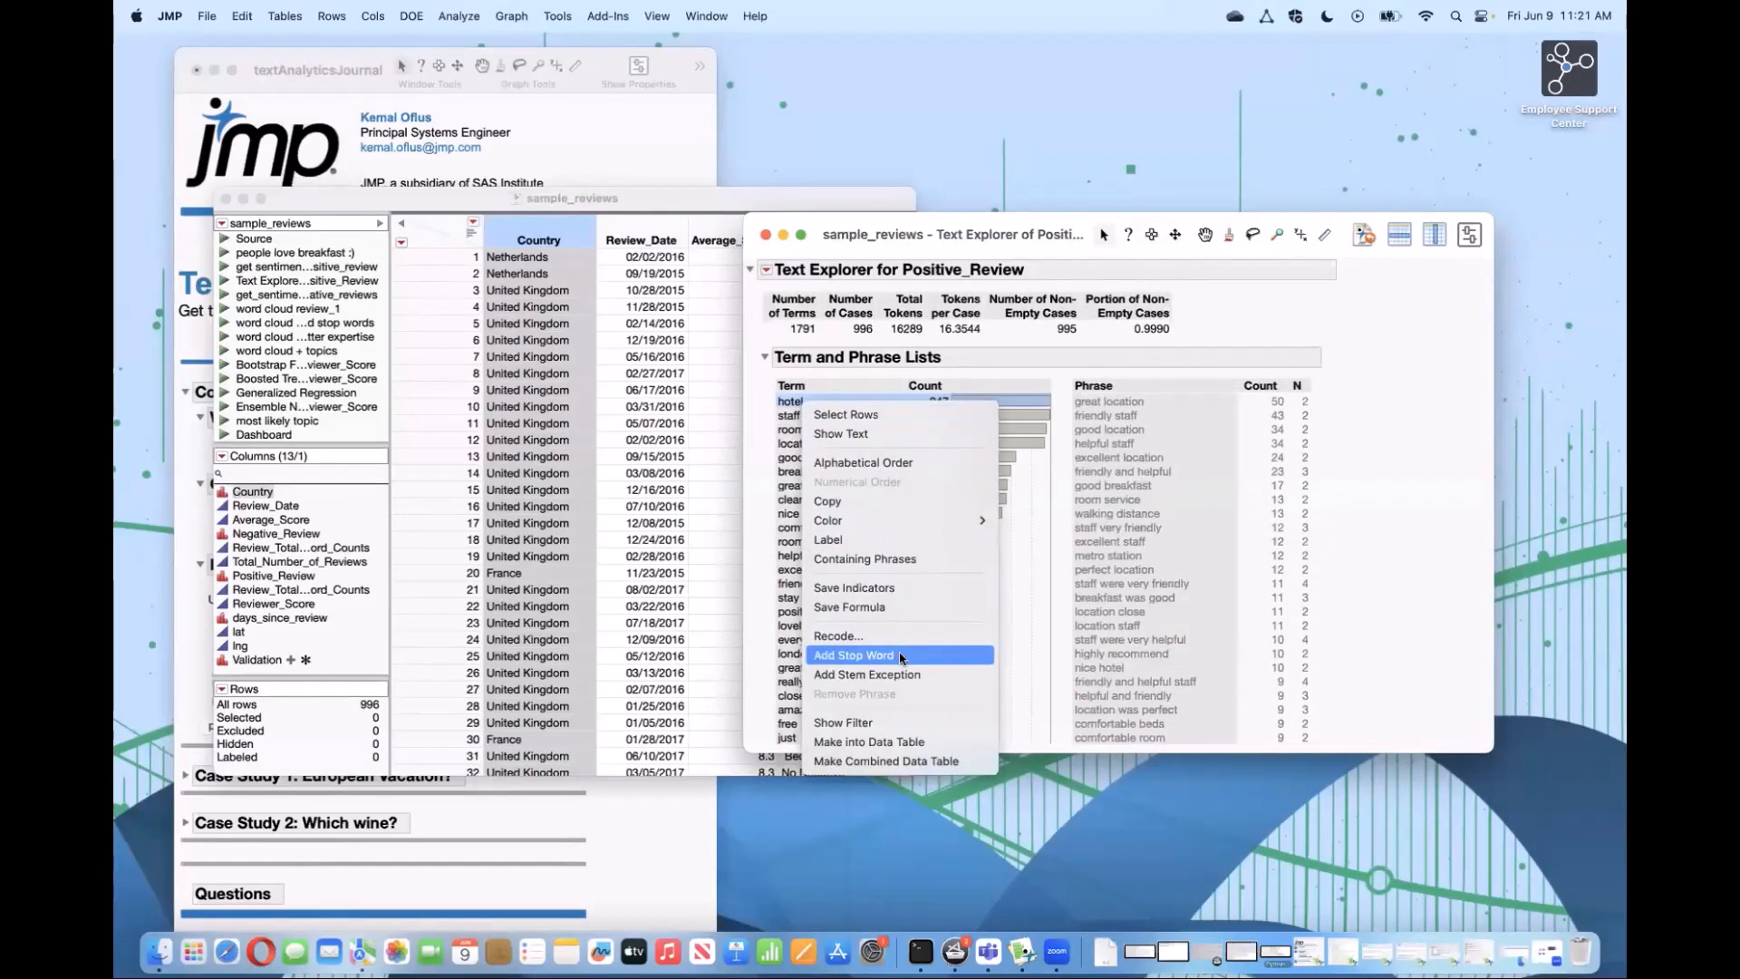
click(1379, 594)
scroll(1379, 593, down, 5)
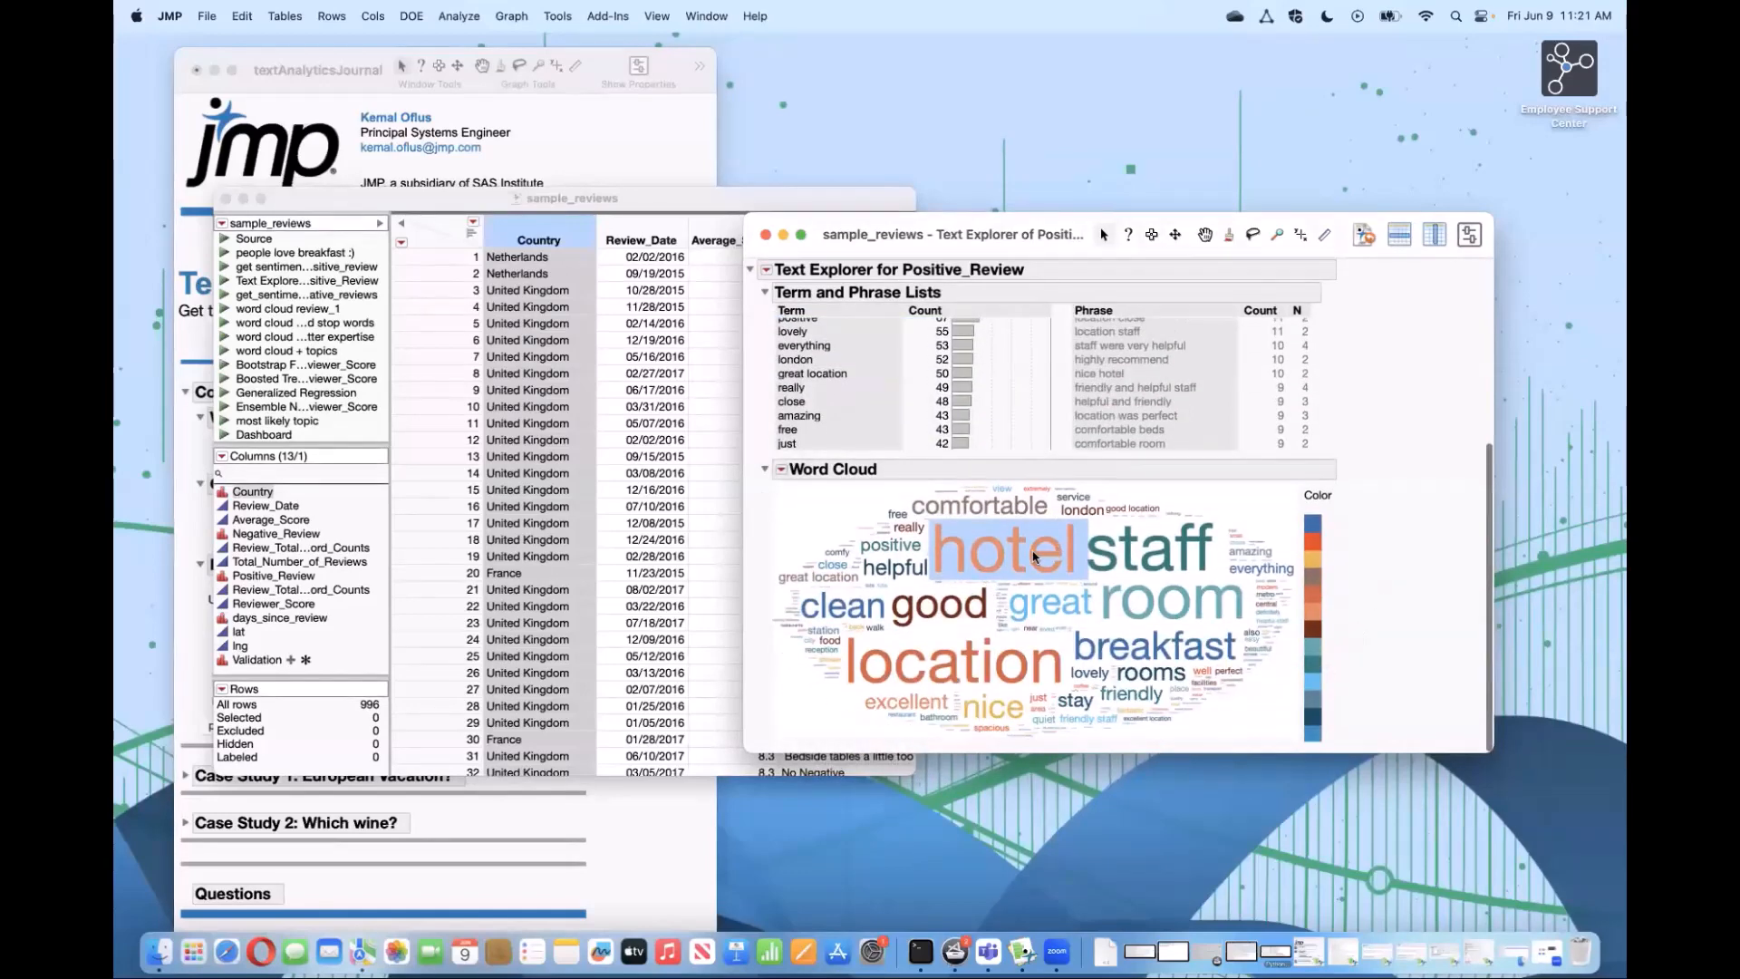
right_click(996, 549)
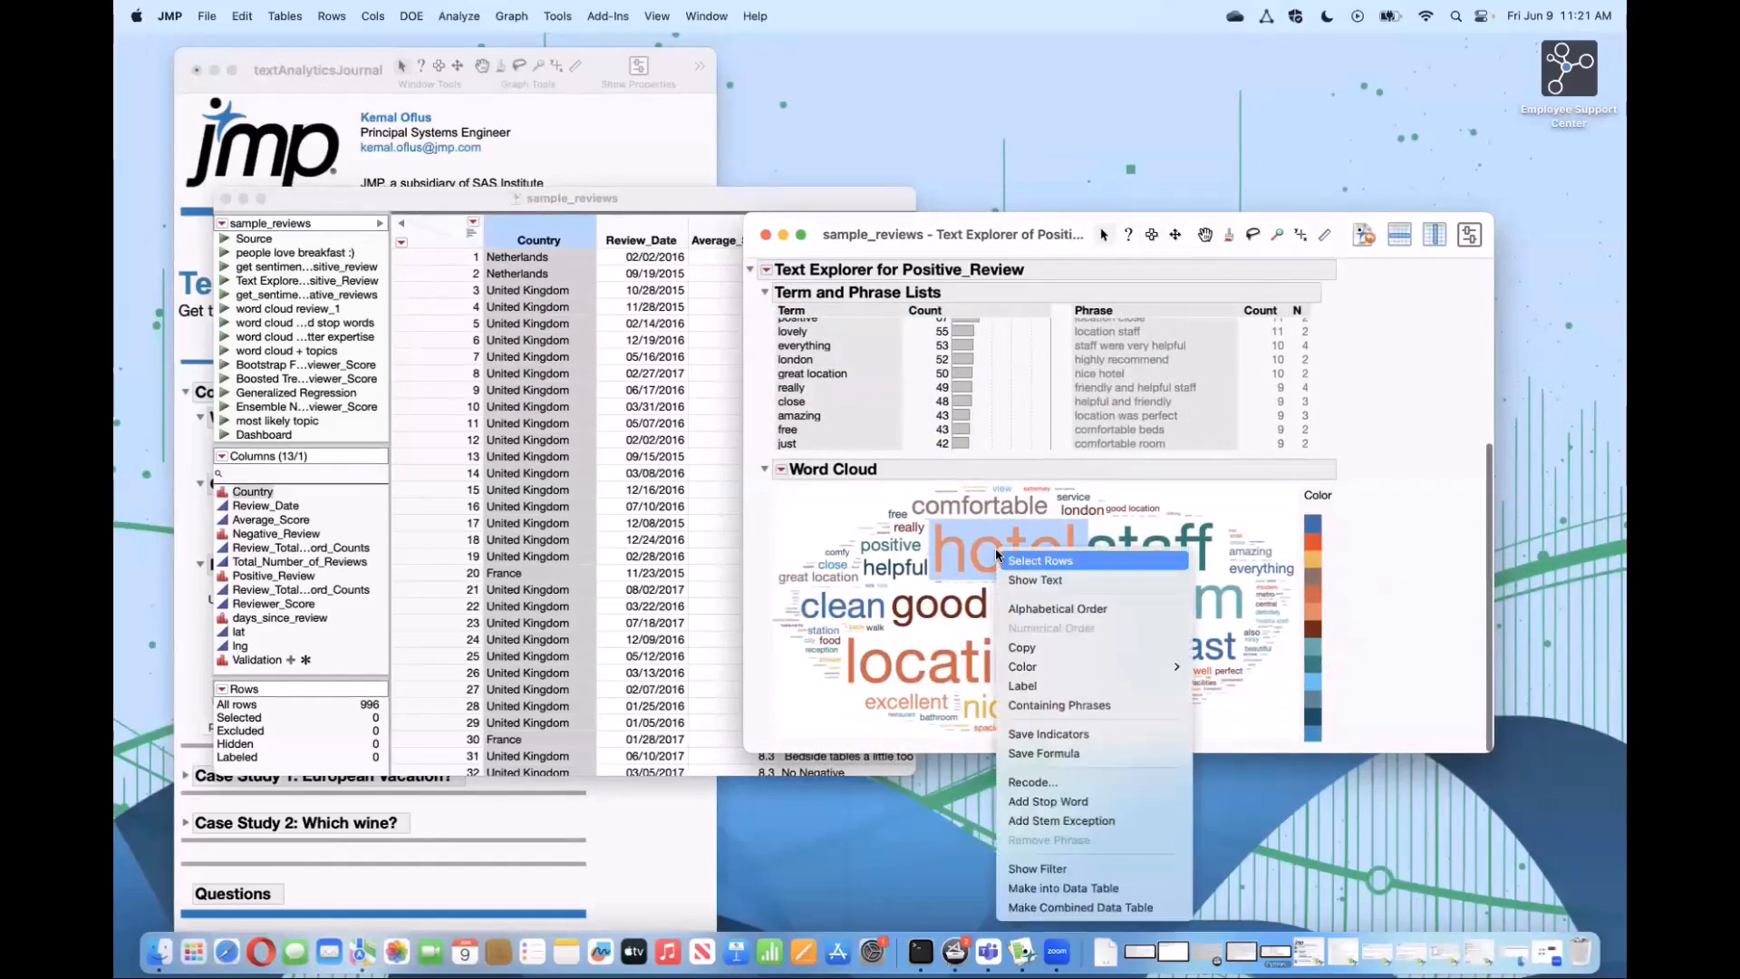
click(1073, 804)
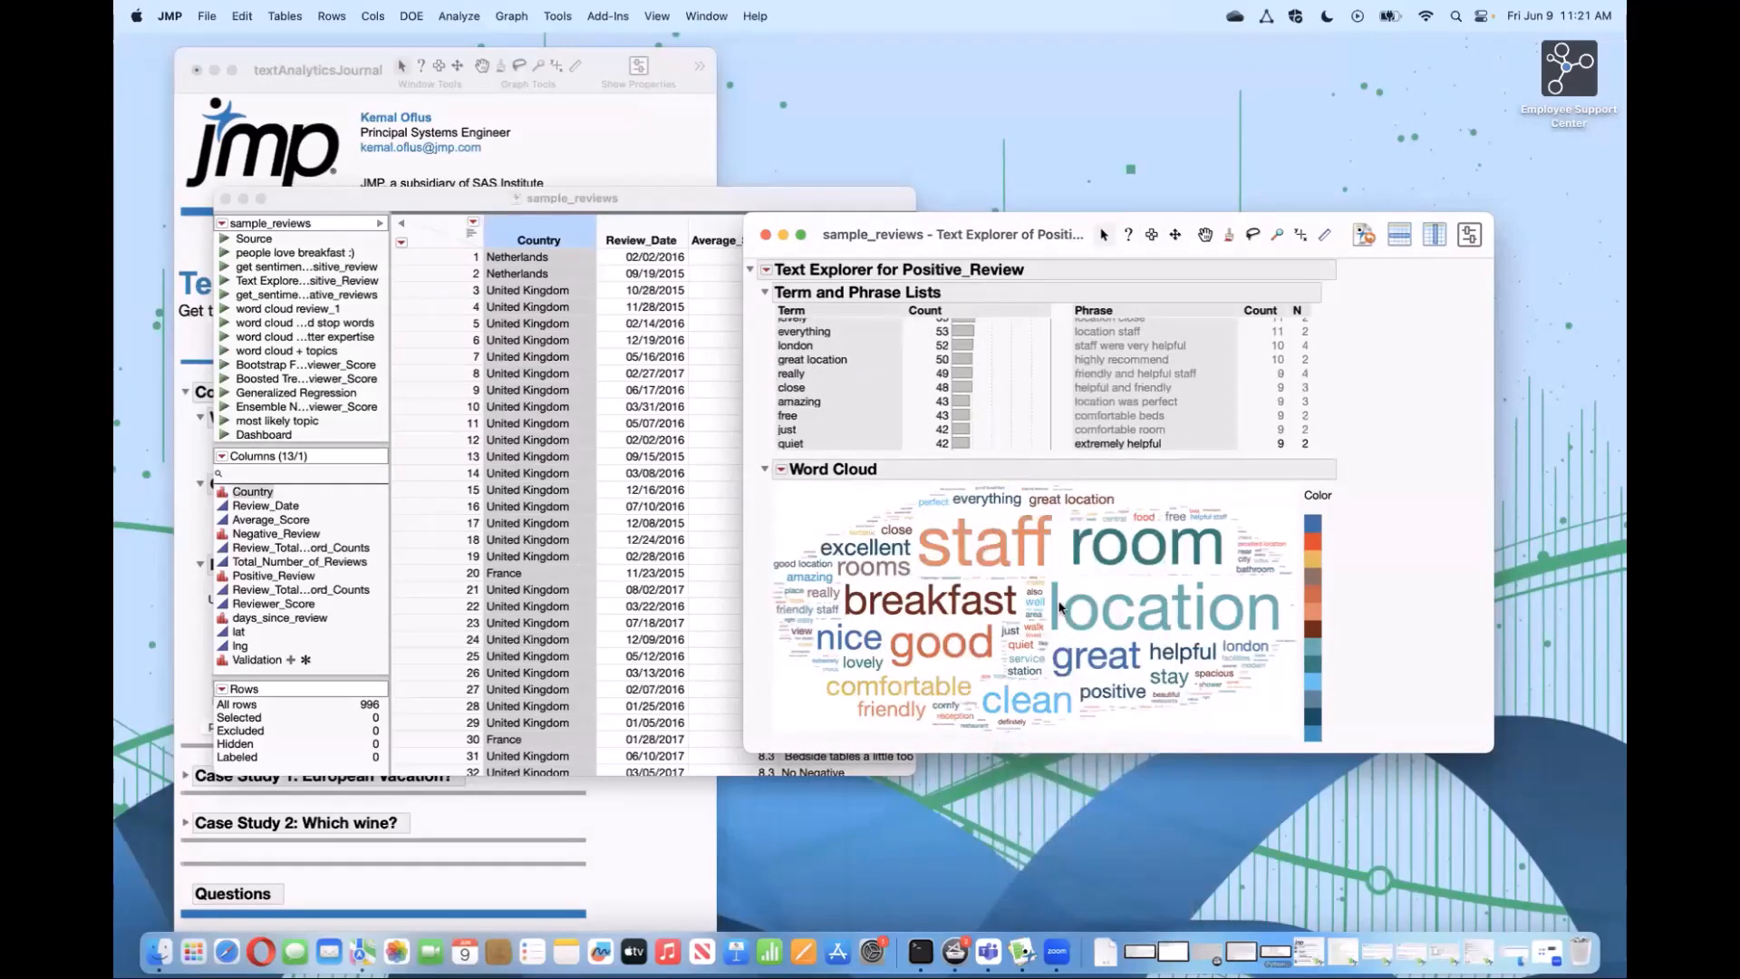
Step: Exclude "room" from the word cloud by adding it as a stop word
mouse_move(1061, 607)
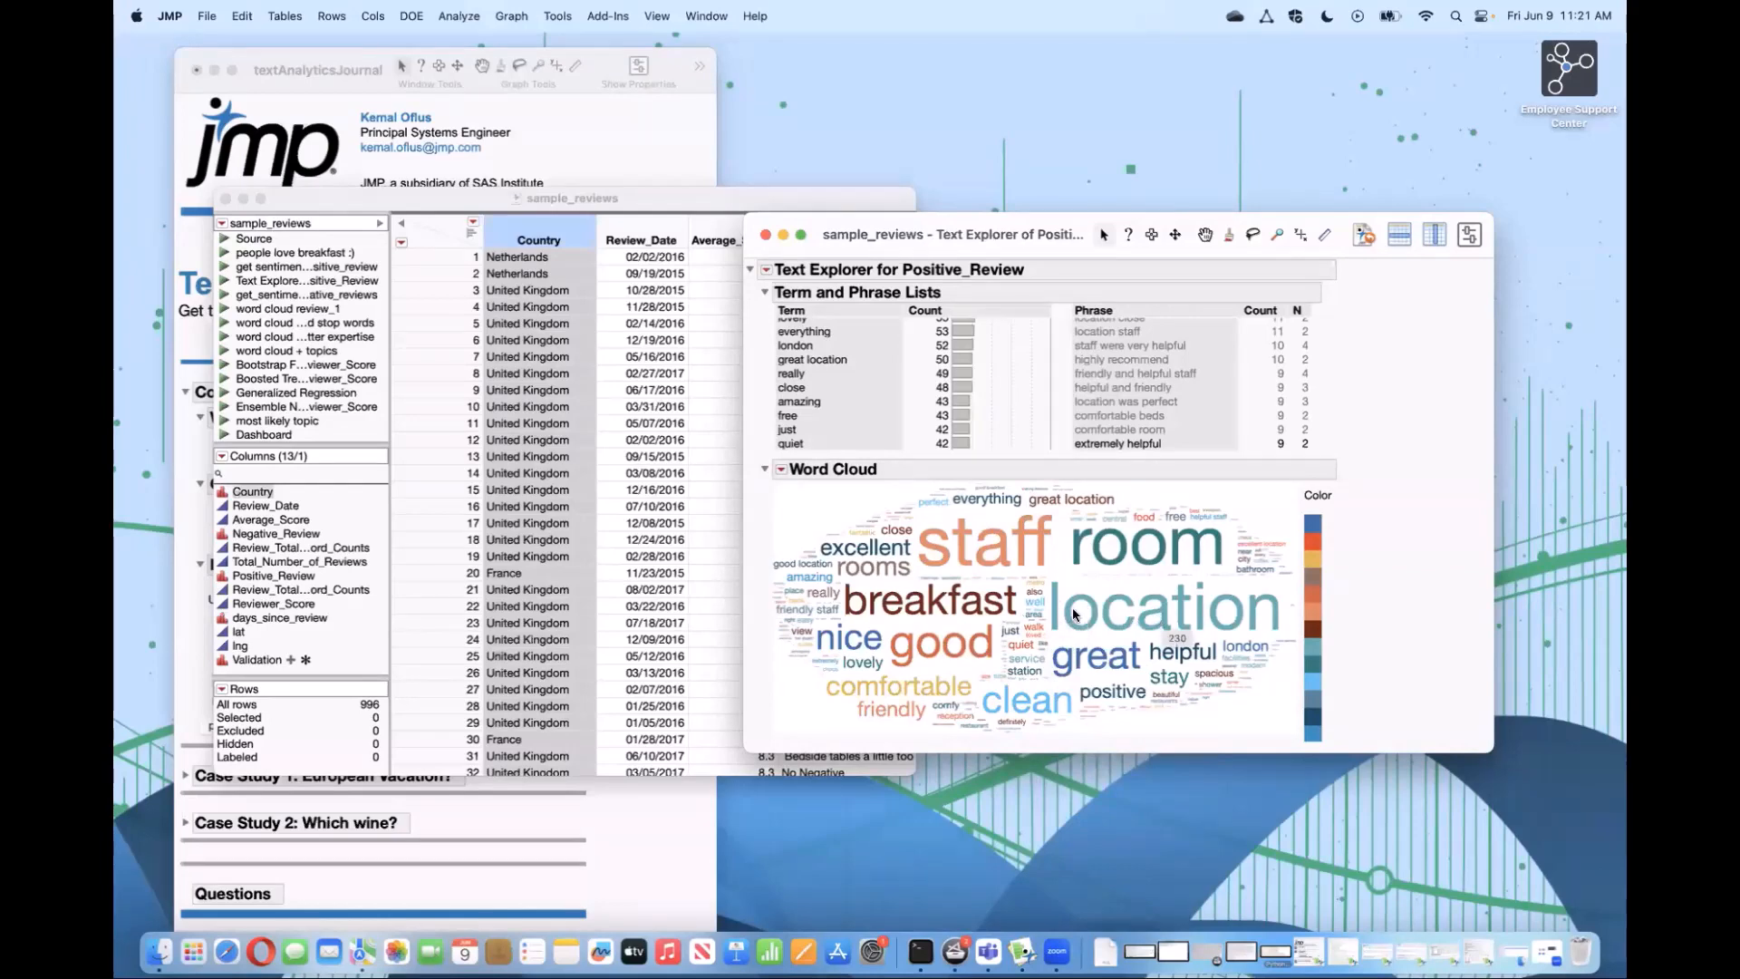
right_click(1113, 549)
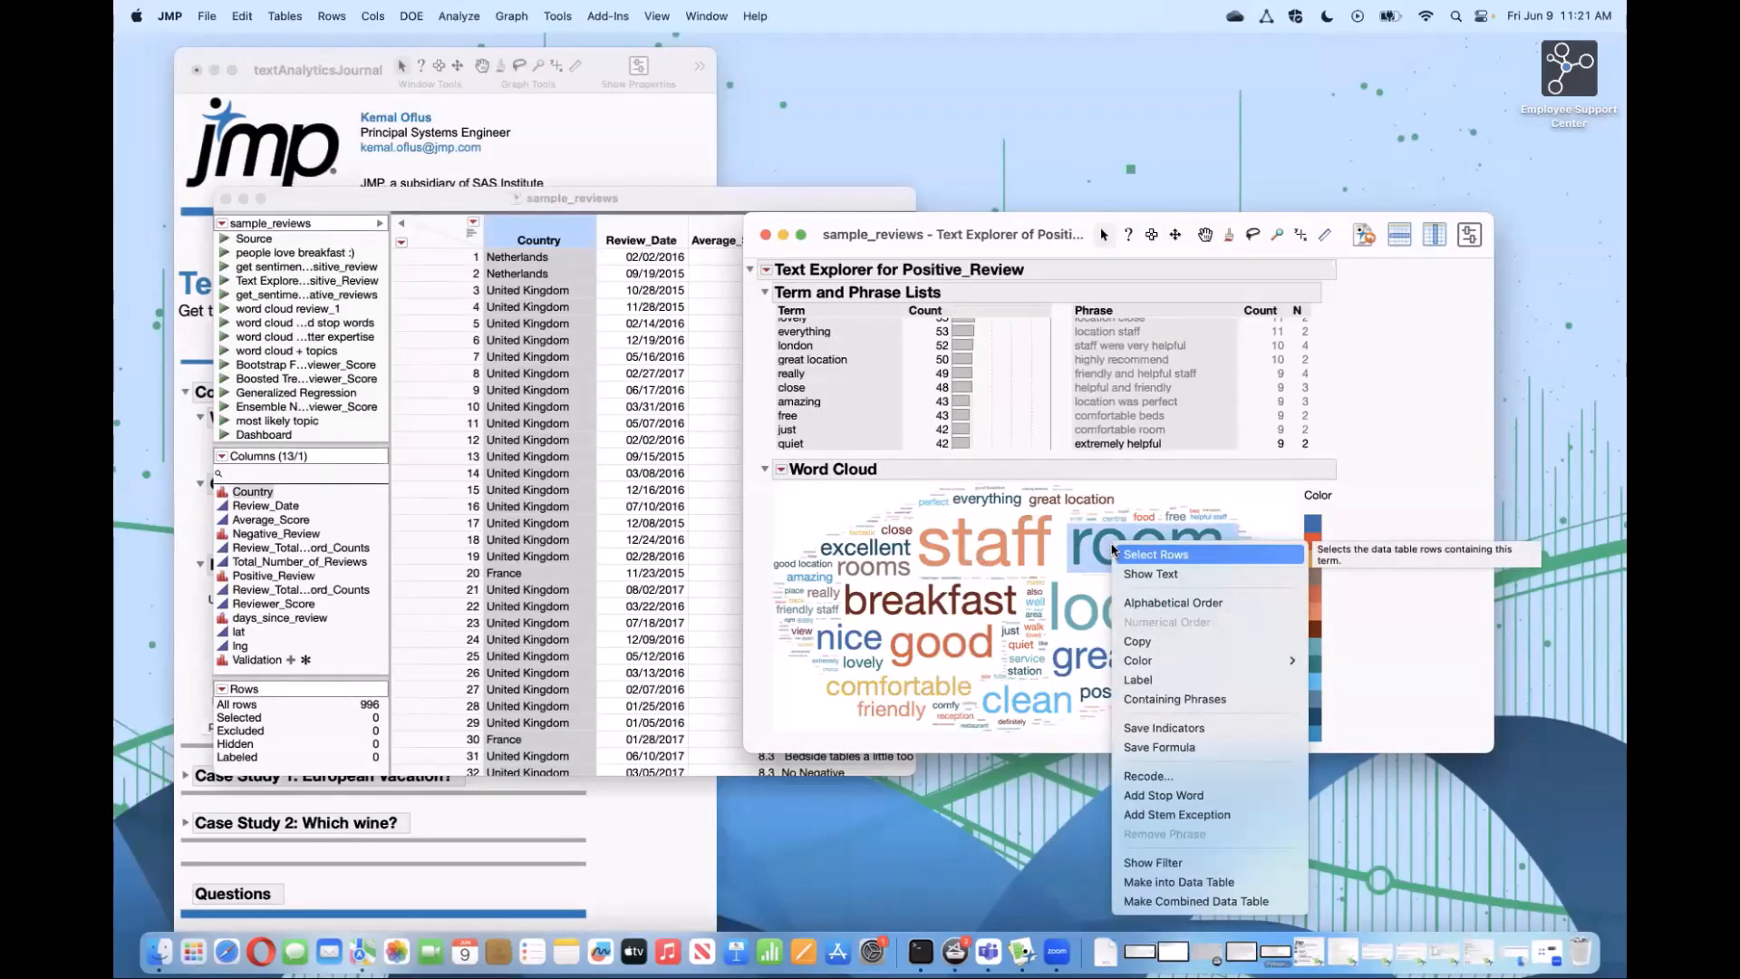
click(1183, 797)
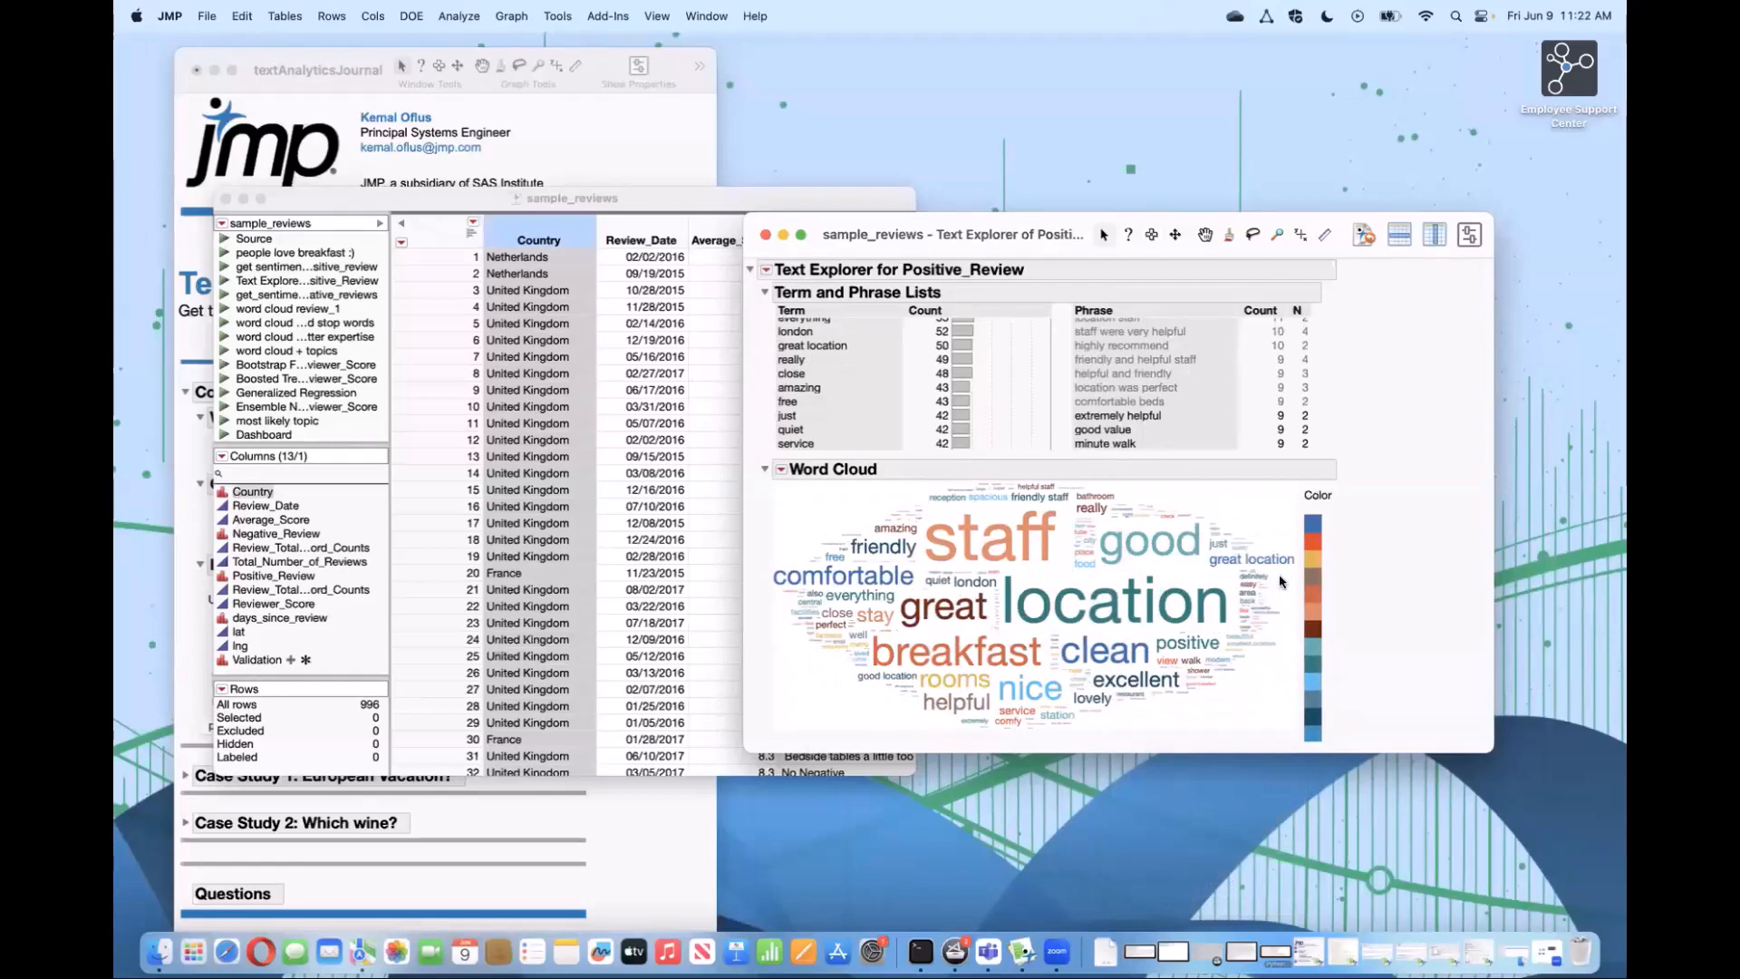
Step: Review the remaining terms and phrases, and look through the countries listed in the sample_reviews table
scroll(1225, 447, up, 5)
scroll(1229, 455, down, 5)
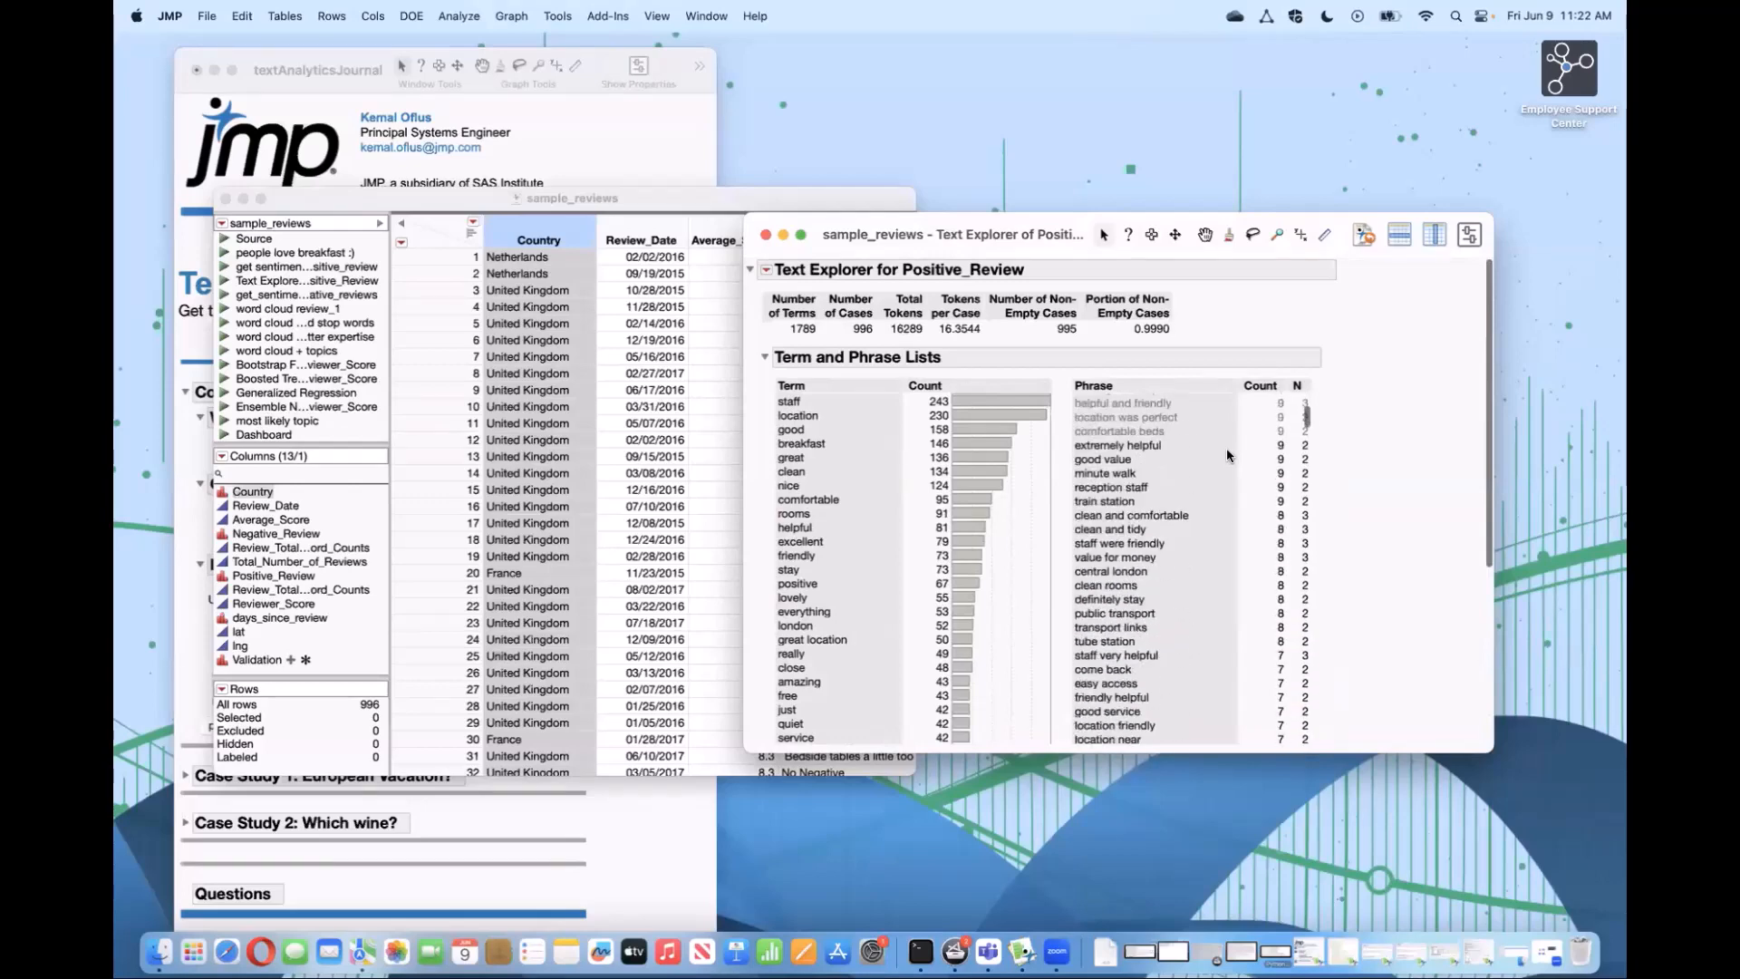
scroll(1266, 512, down, 5)
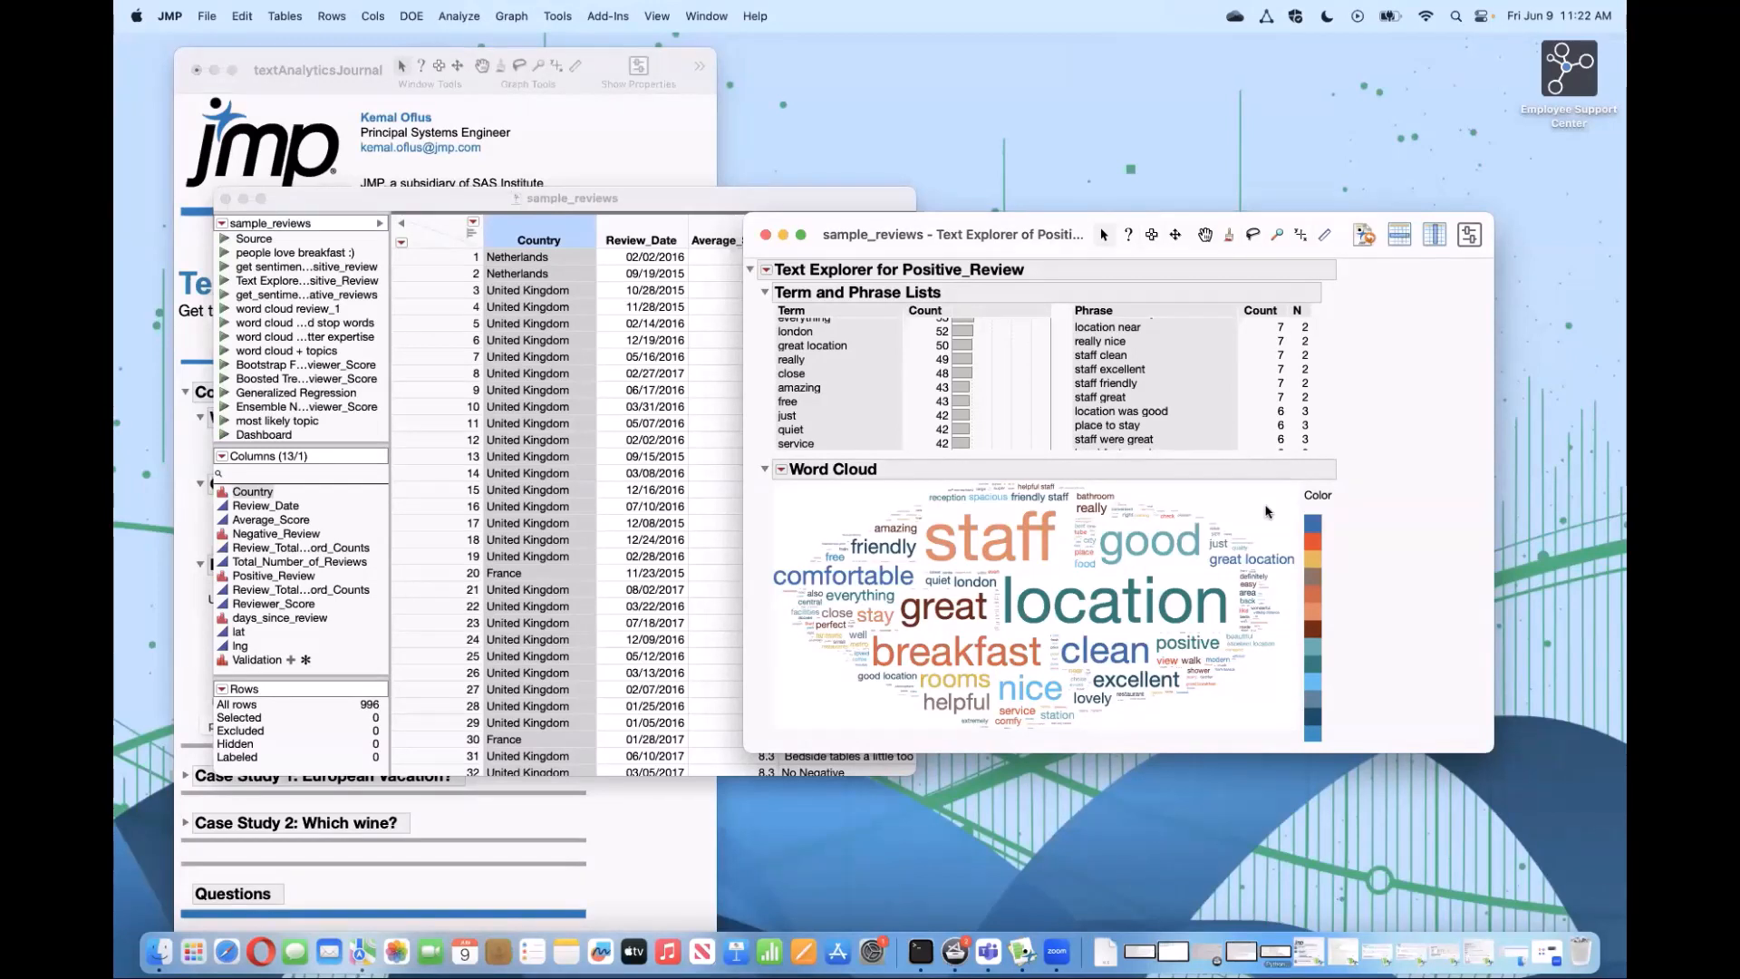
scroll(508, 408, down, 4)
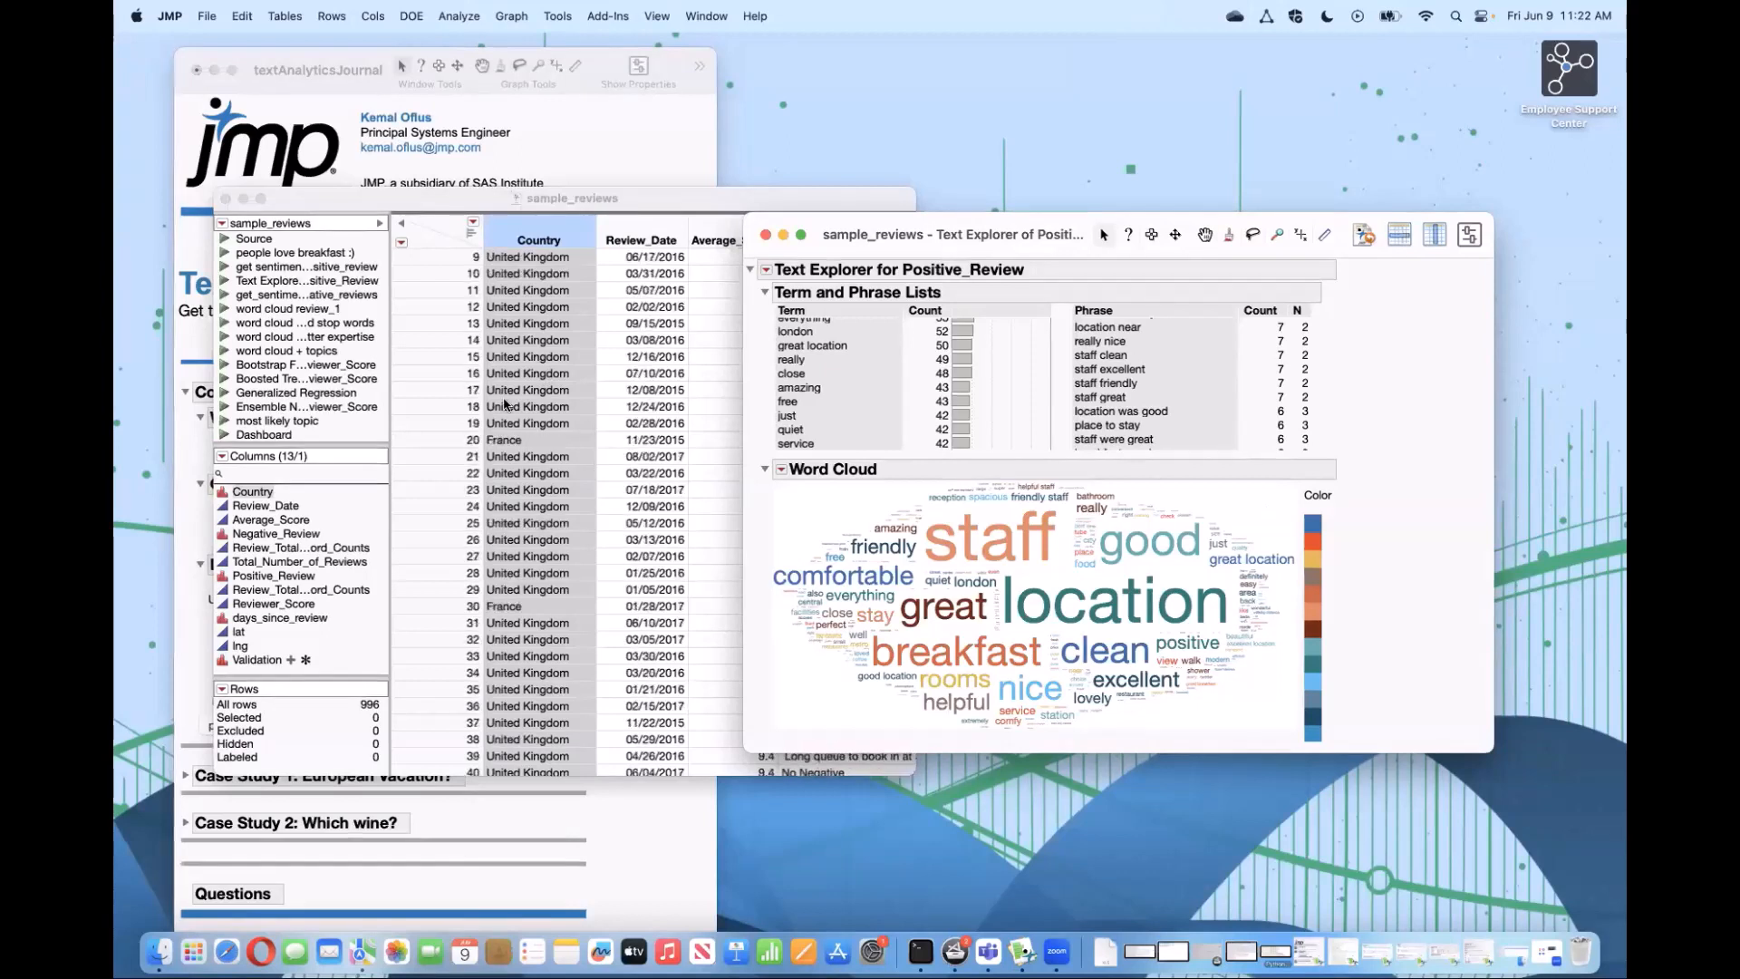
scroll(507, 423, down, 6)
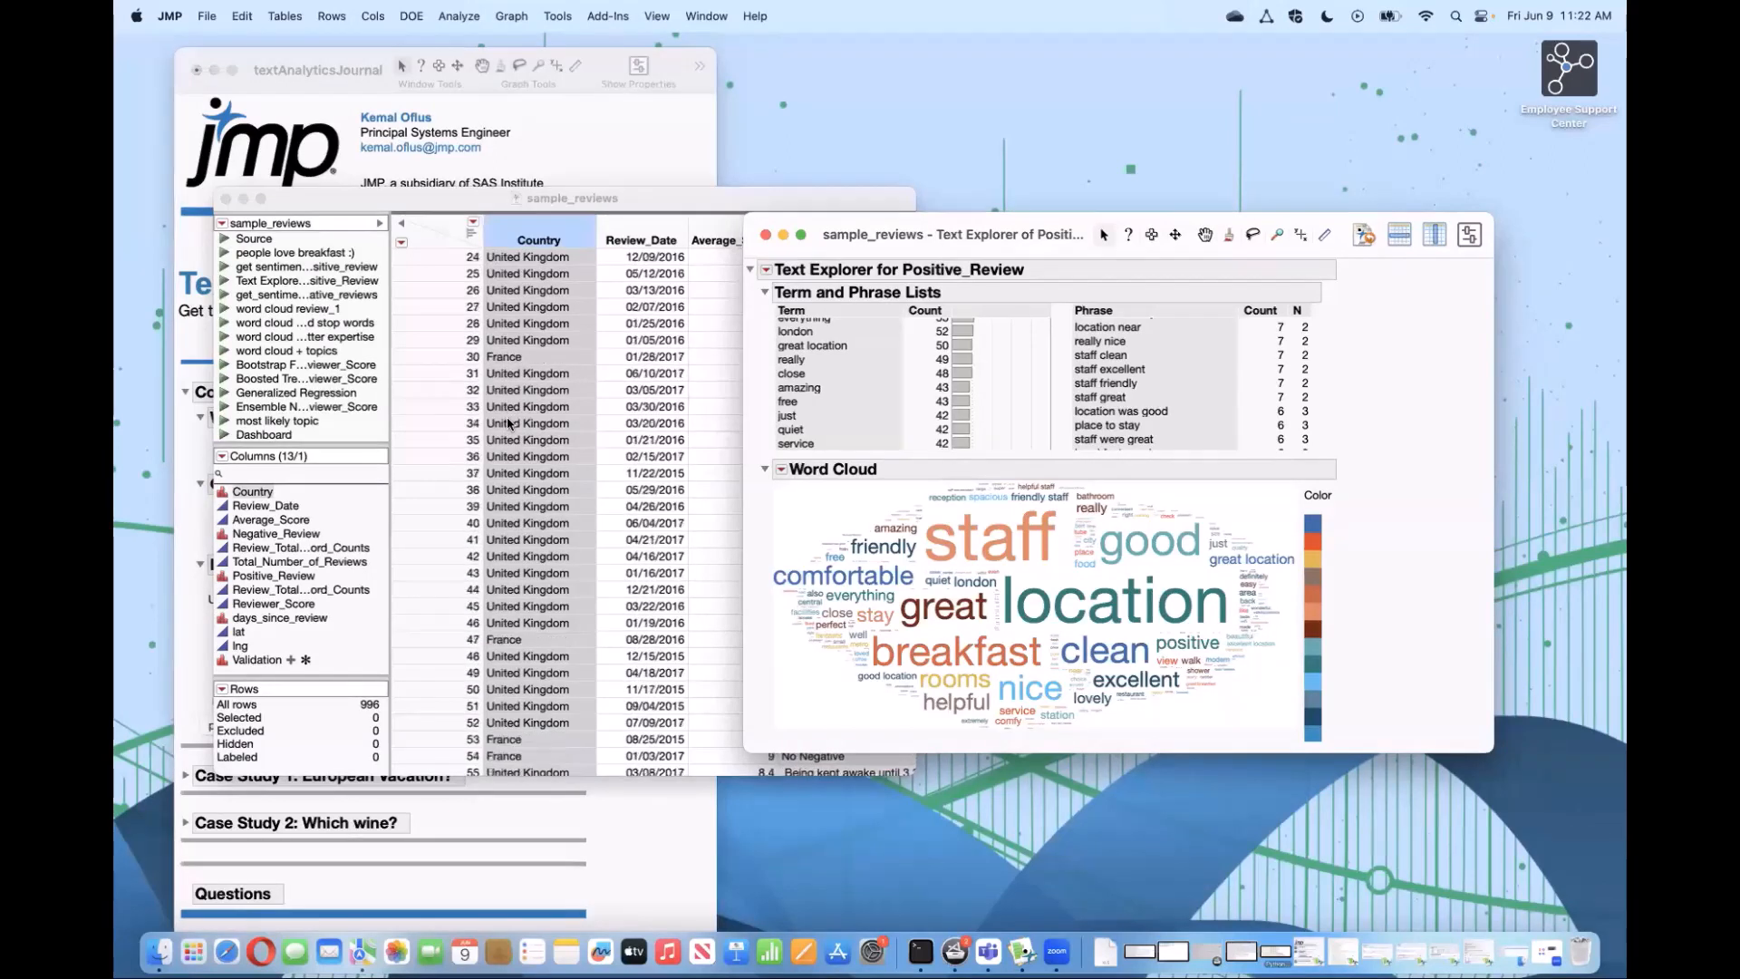
scroll(510, 423, up, 8)
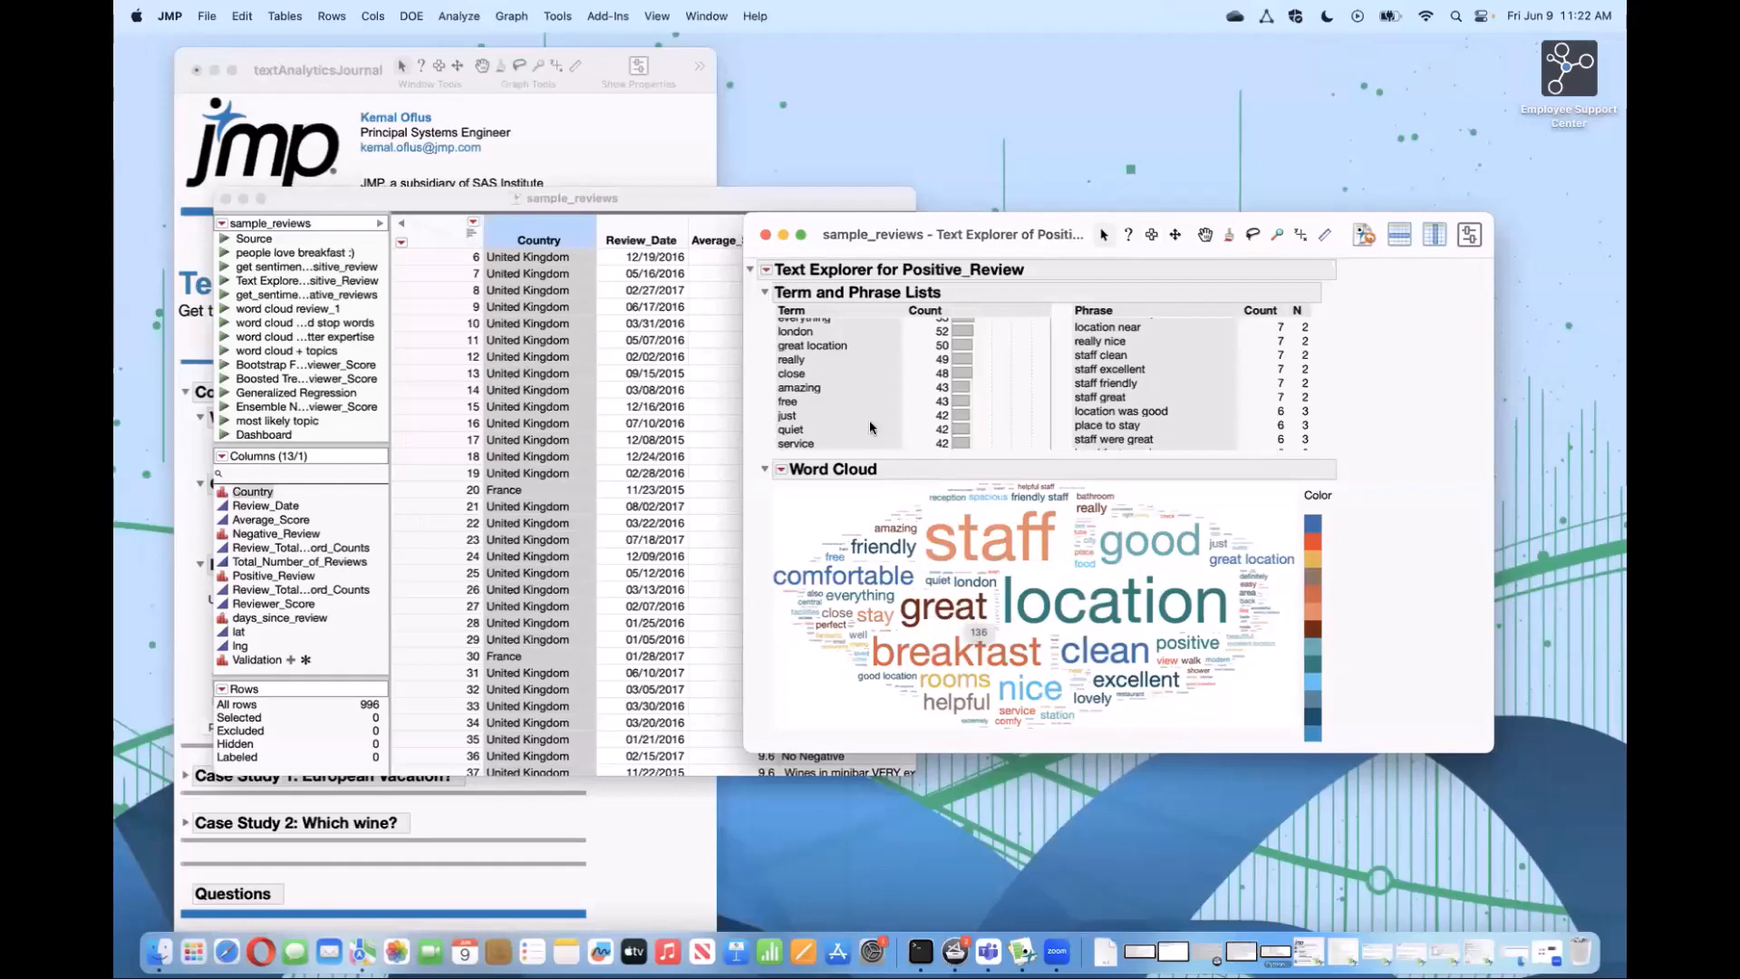
Step: Add a local data filter on Country to the Text Explorer report and collapse the Term and Phrase Lists section
click(767, 272)
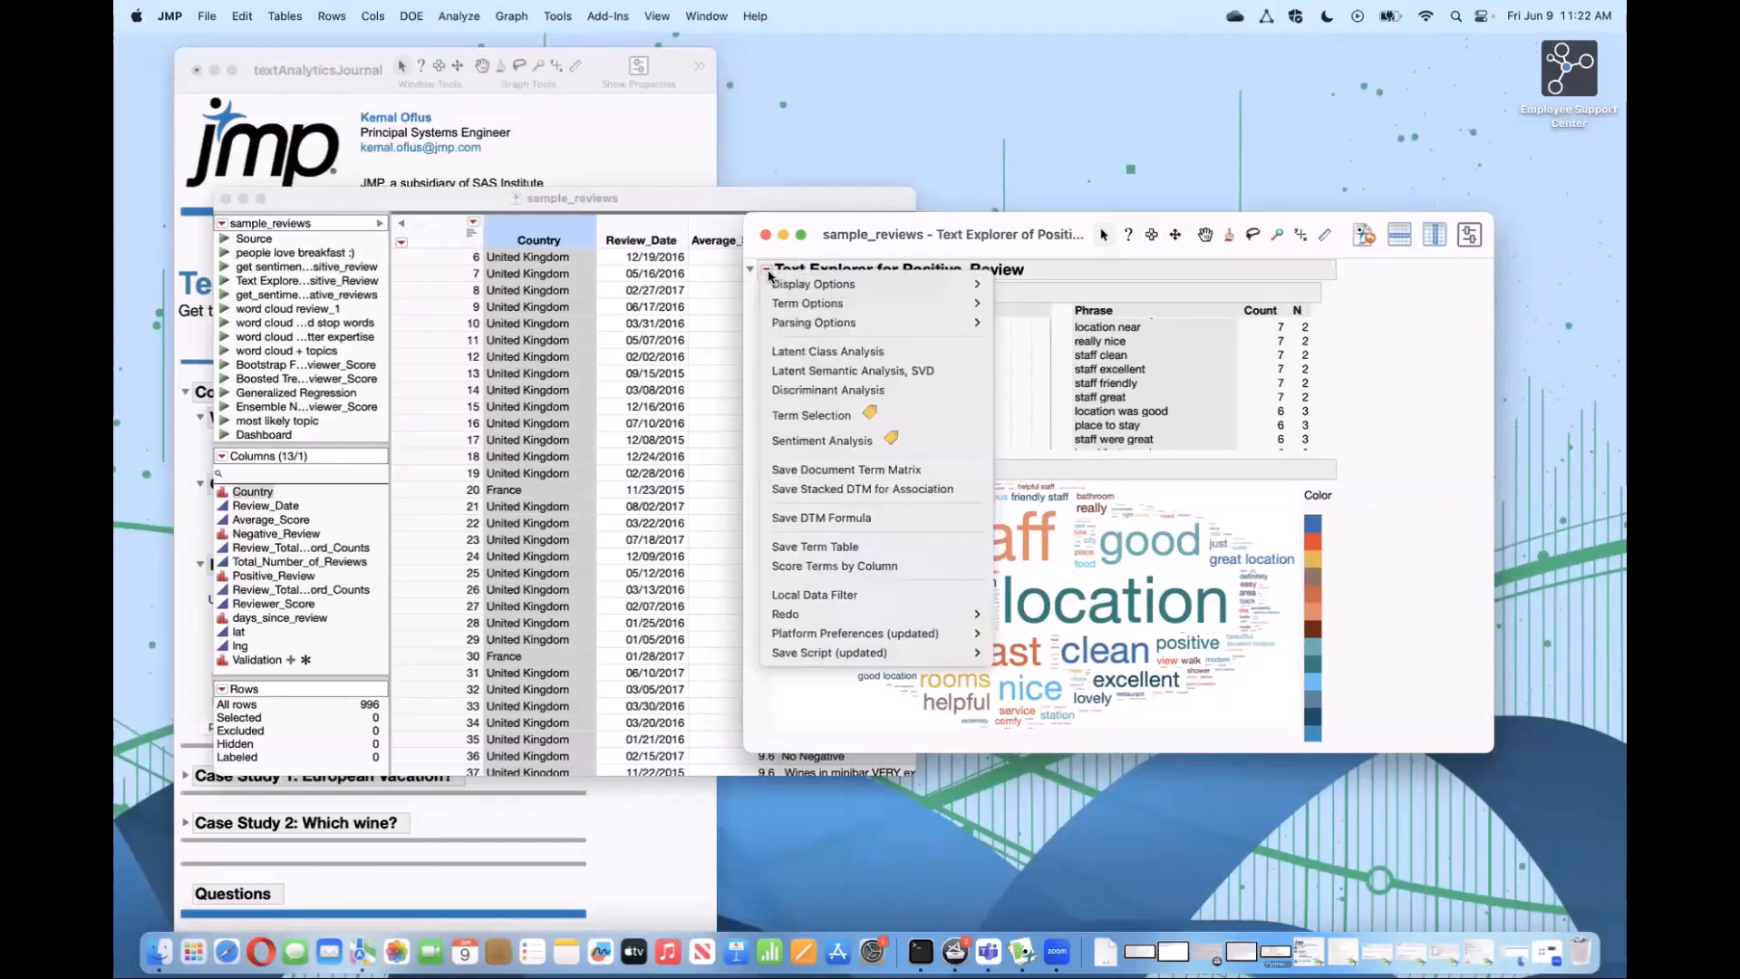
click(785, 596)
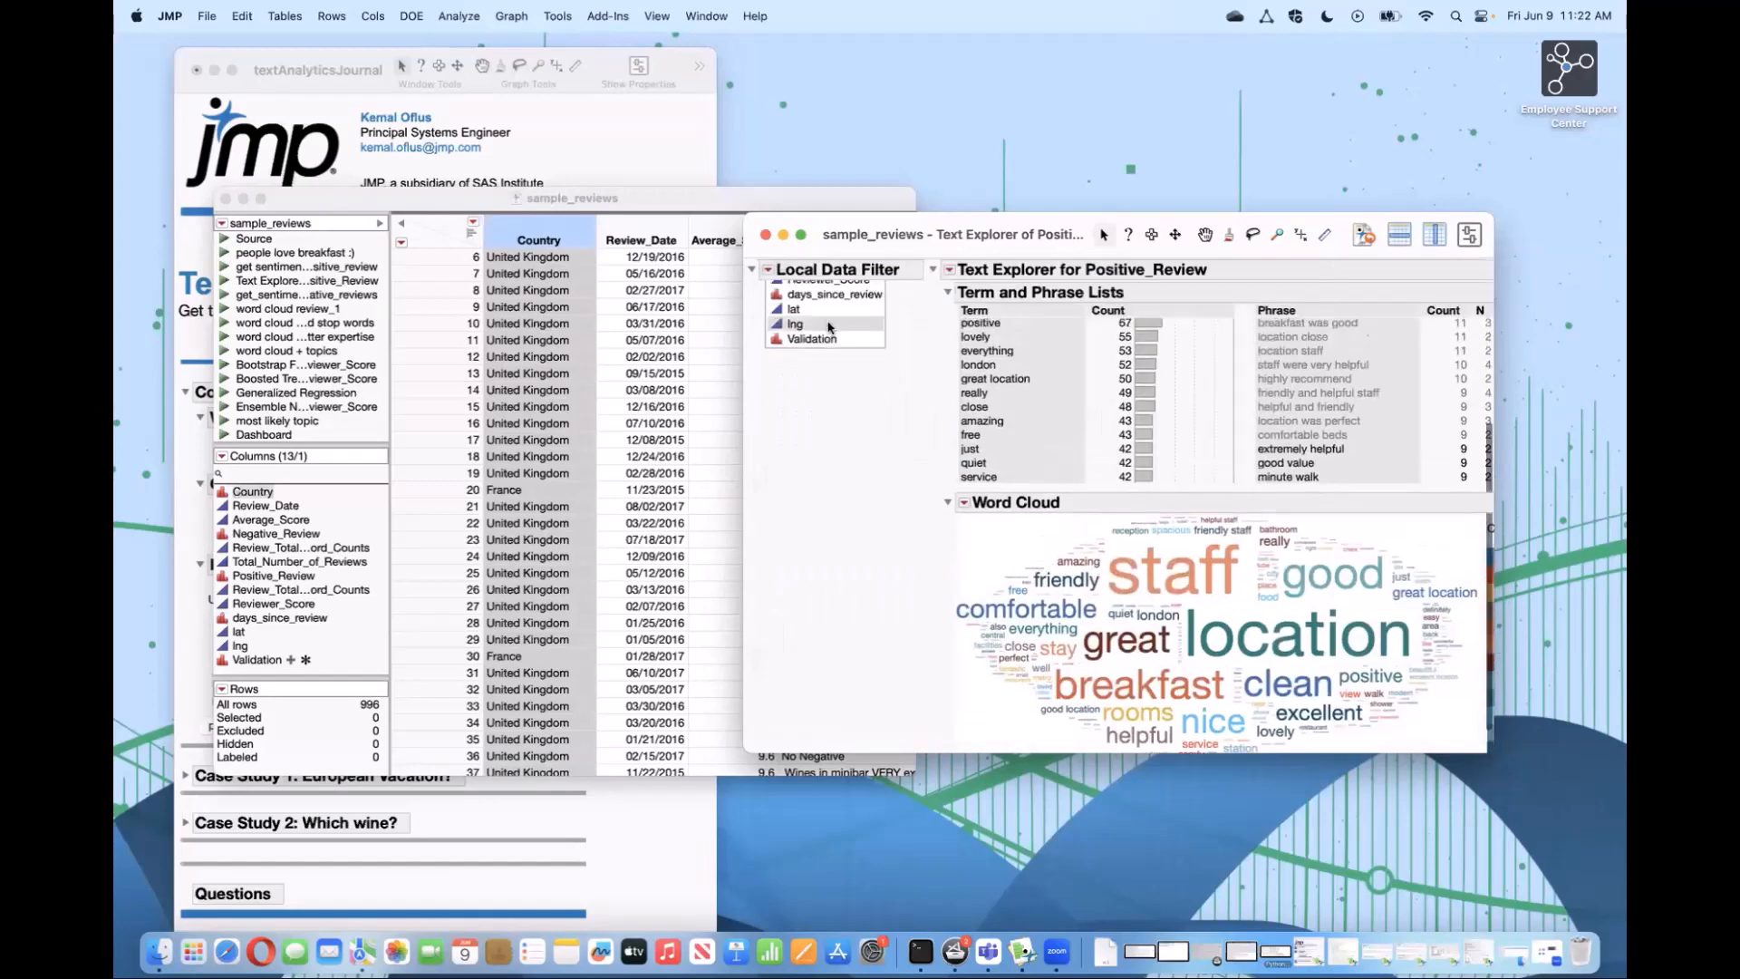
click(837, 355)
double_click(840, 355)
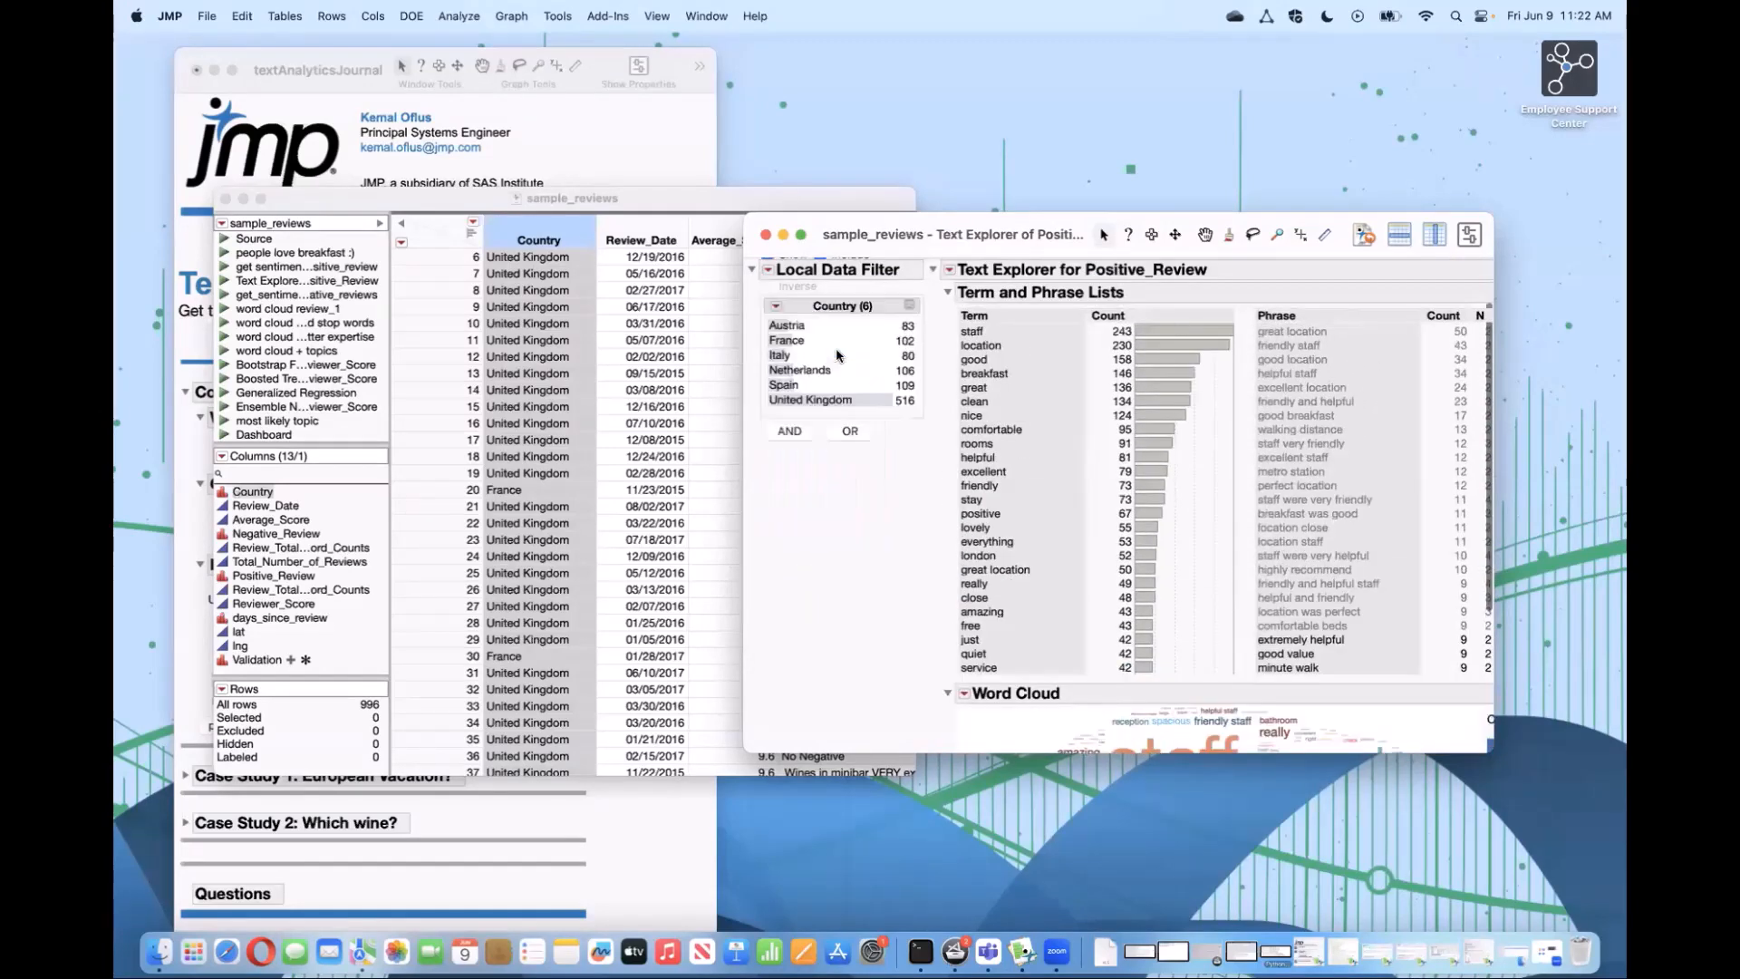
click(948, 292)
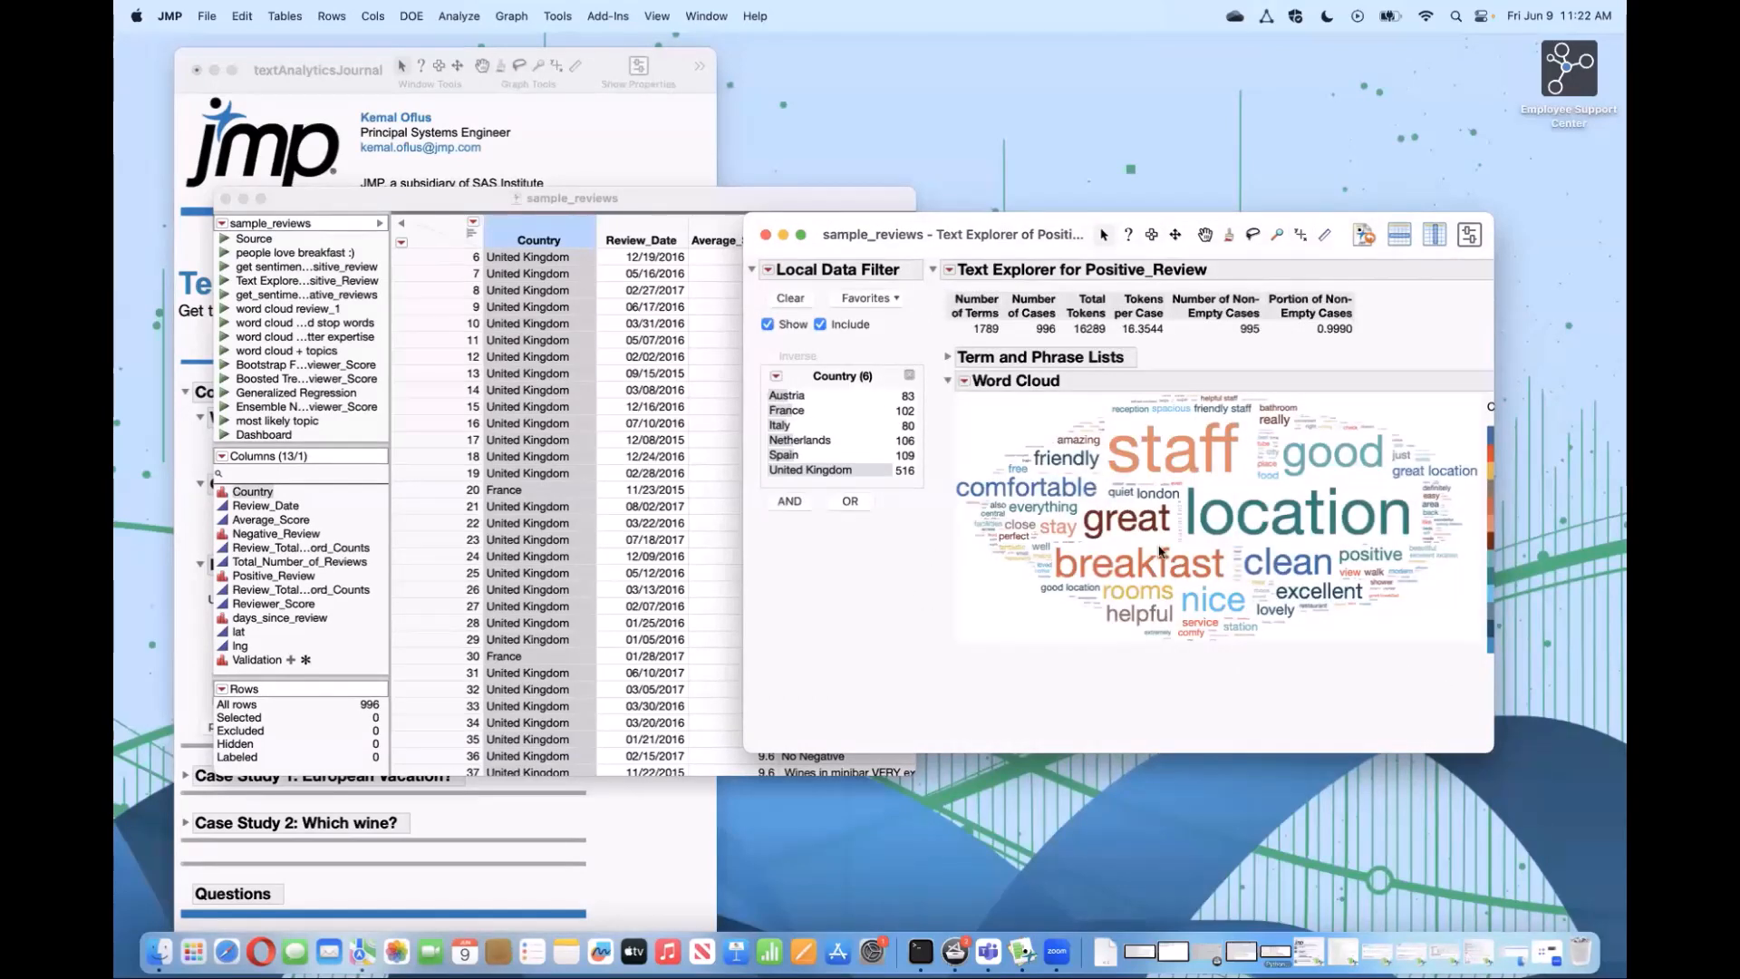
Step: Compare the word clouds country by country, filtering from Austria through France, Italy, the Netherlands and Spain to the United Kingdom
click(791, 397)
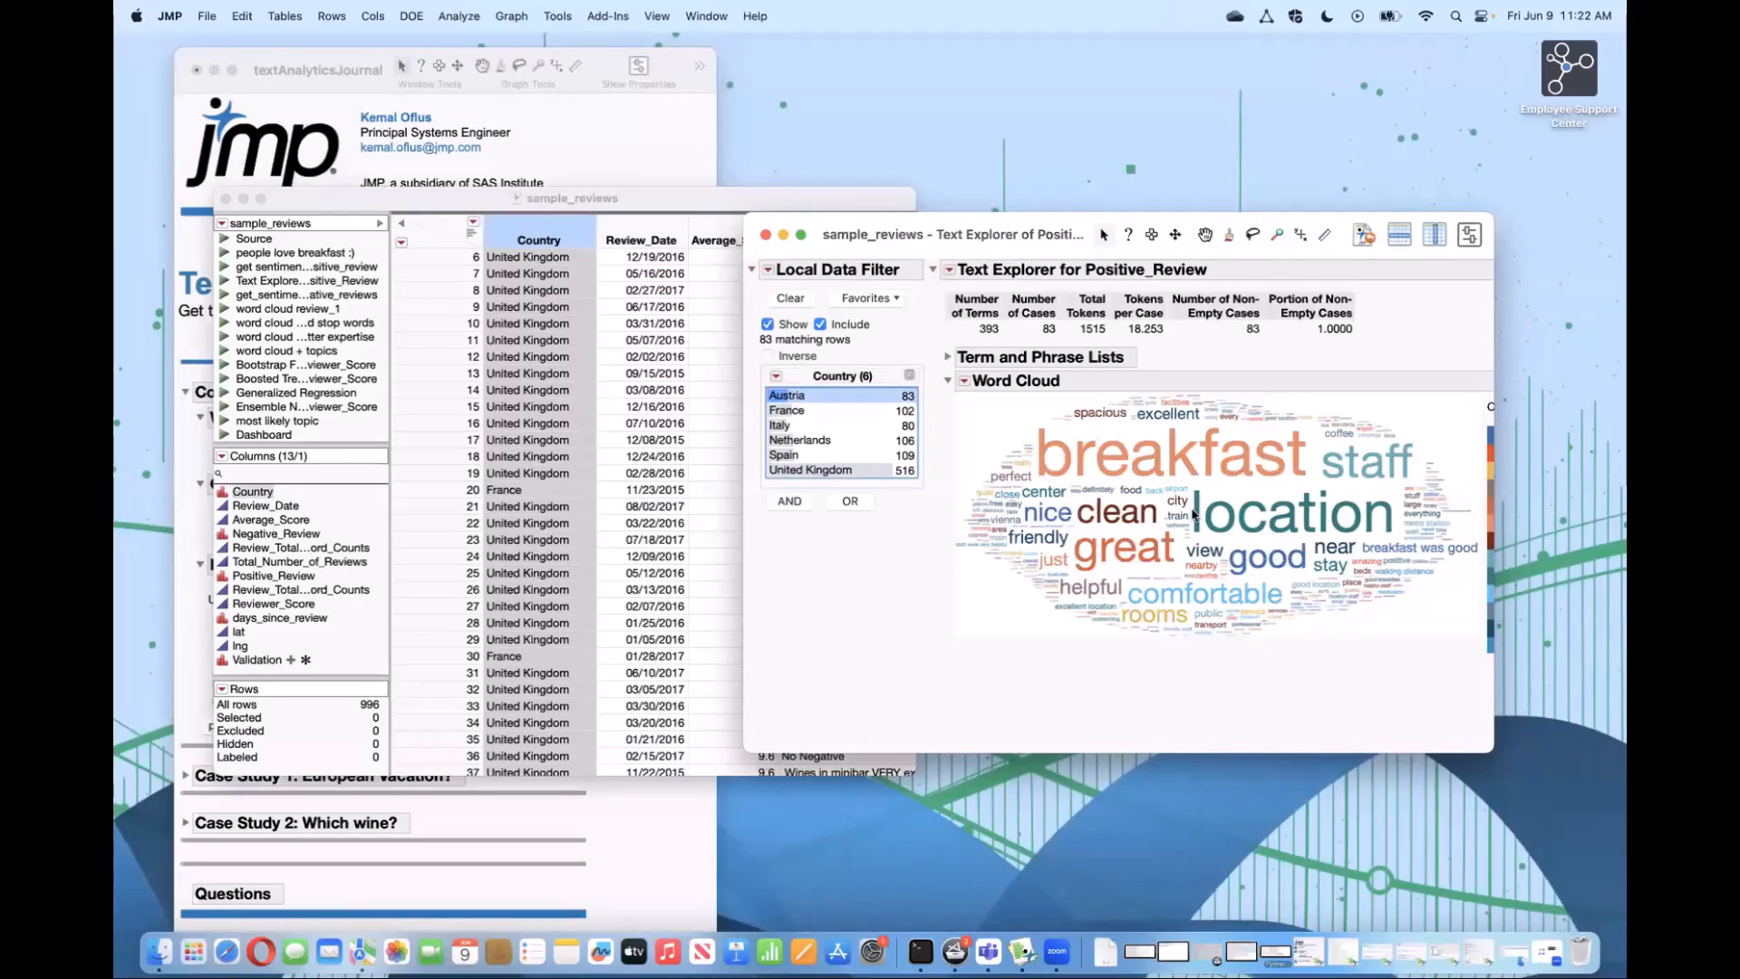
click(790, 411)
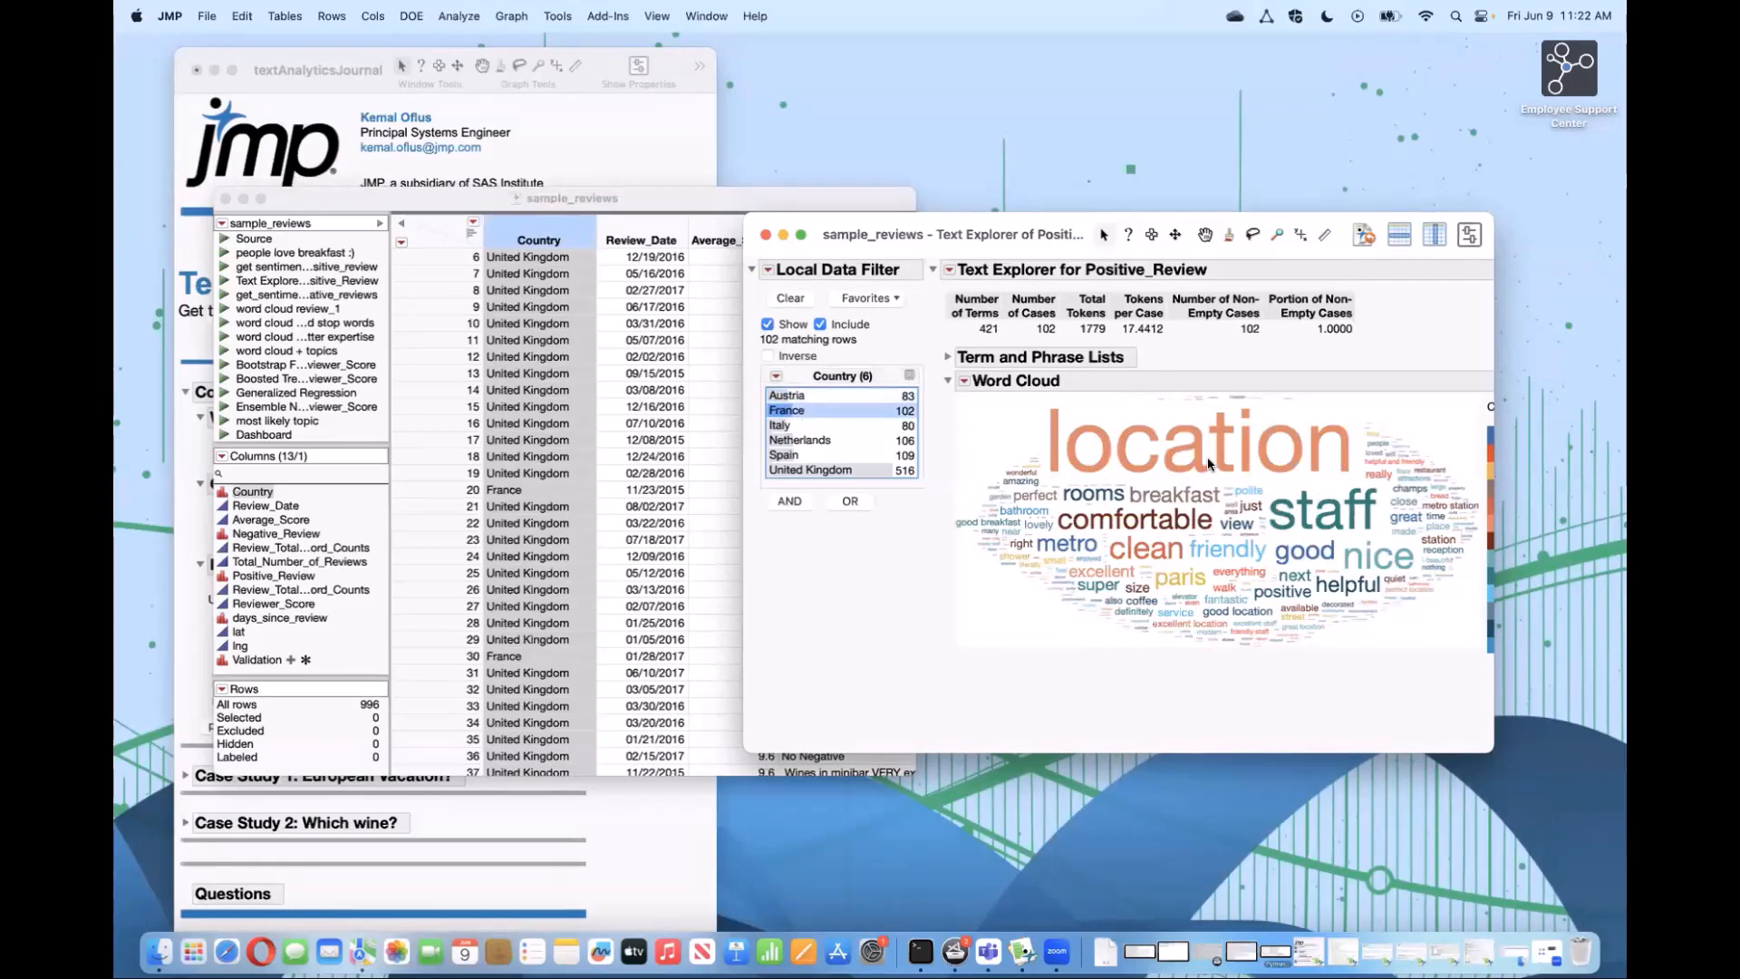
click(845, 426)
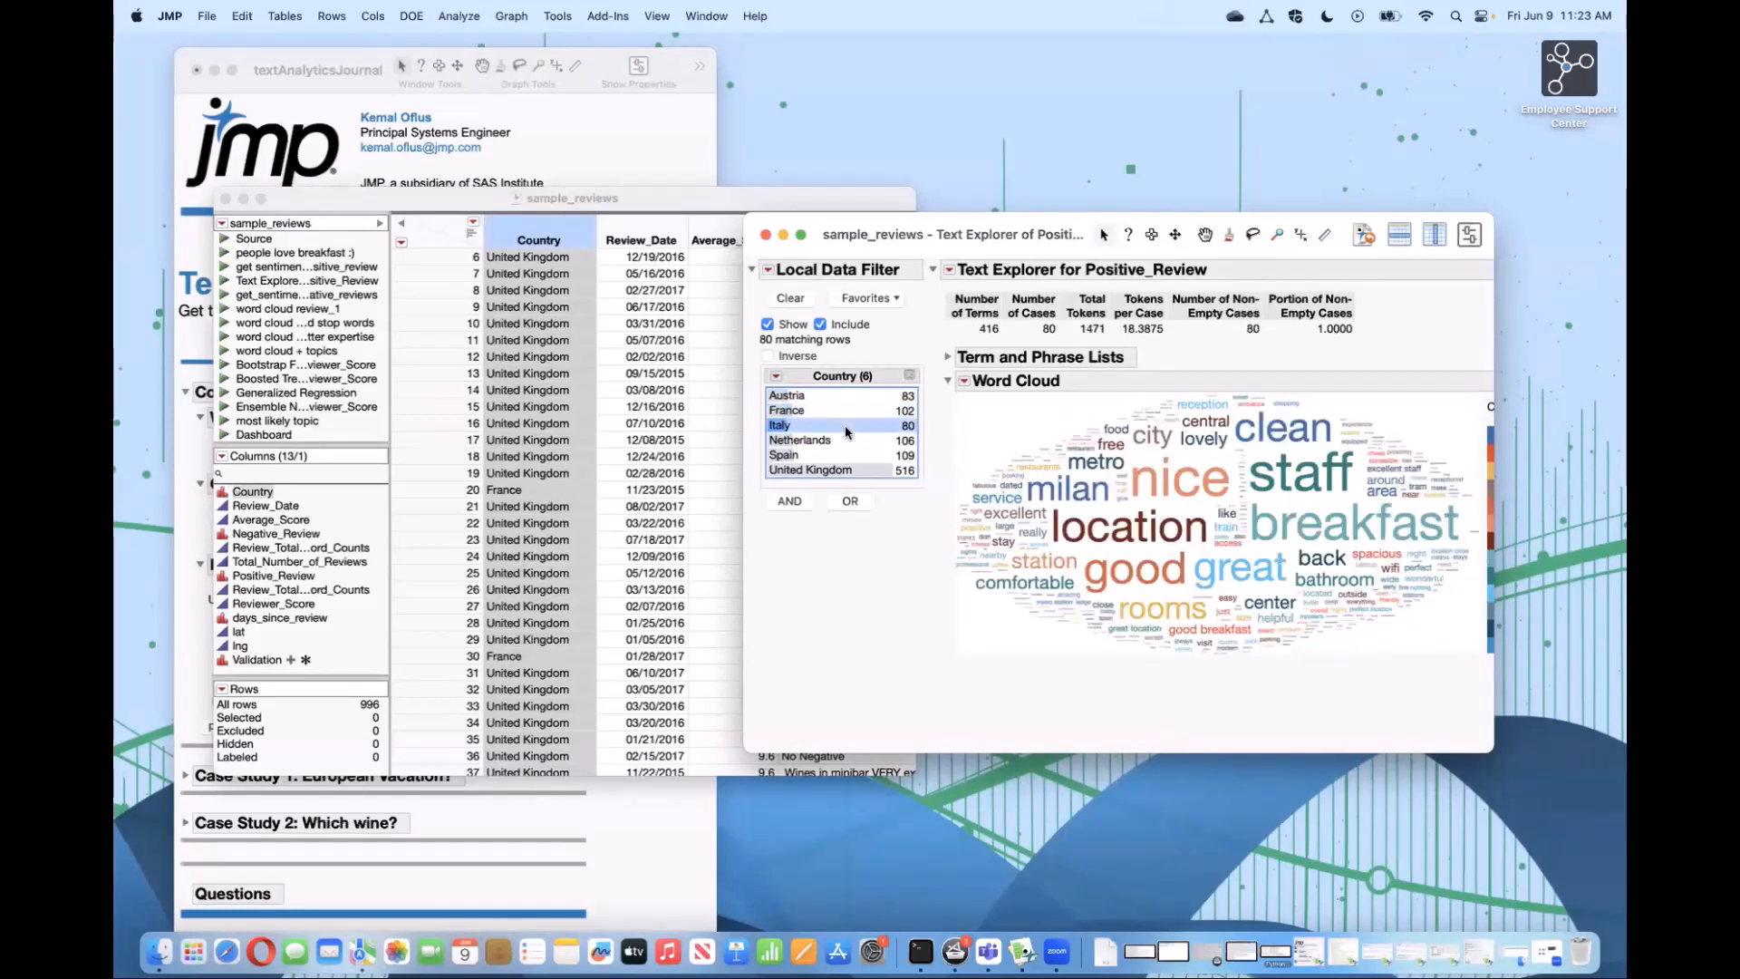
key(Down)
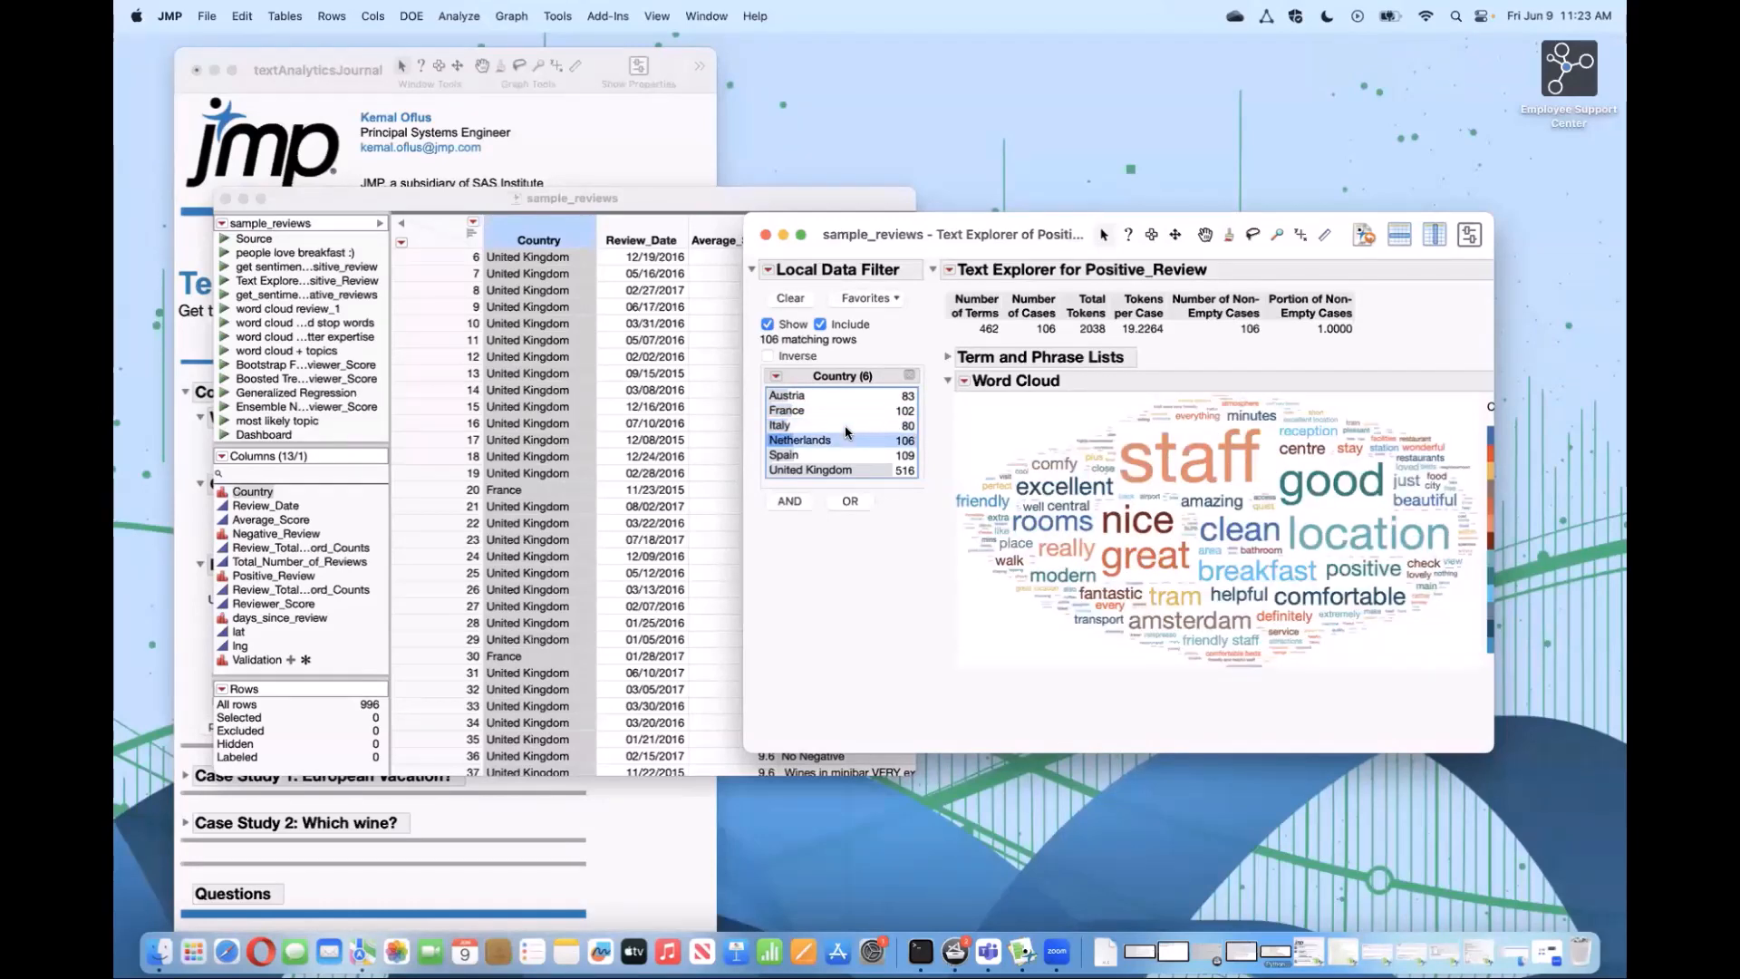
key(Down)
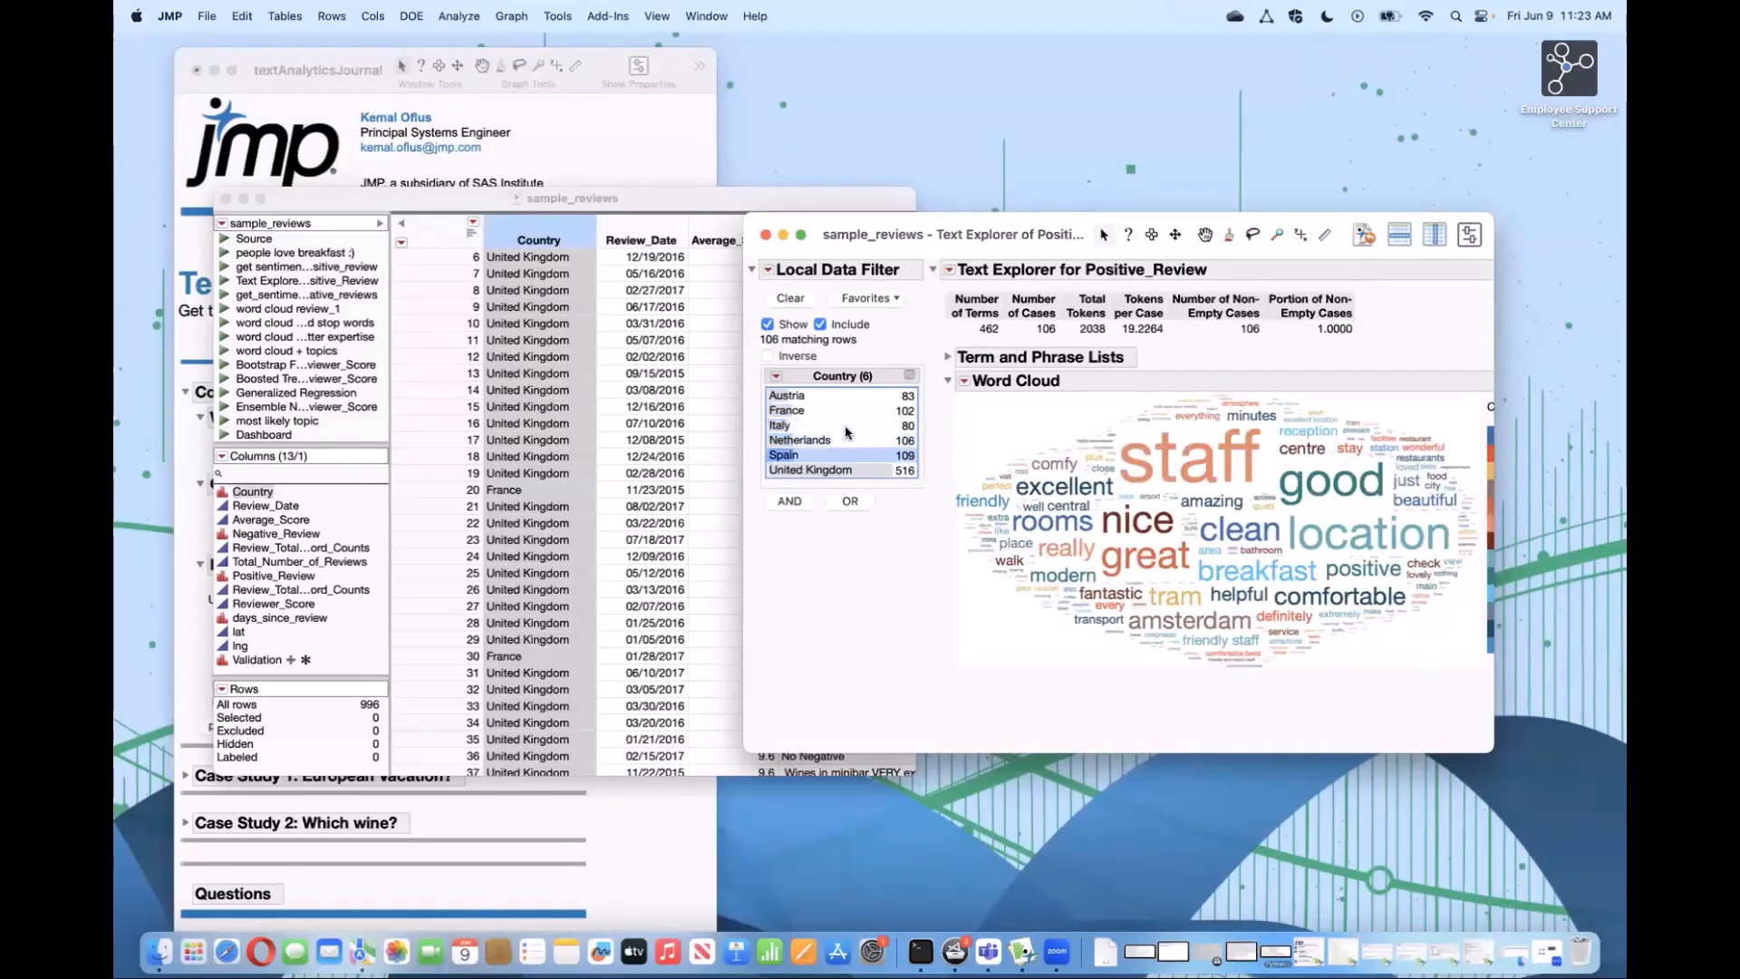
key(Up)
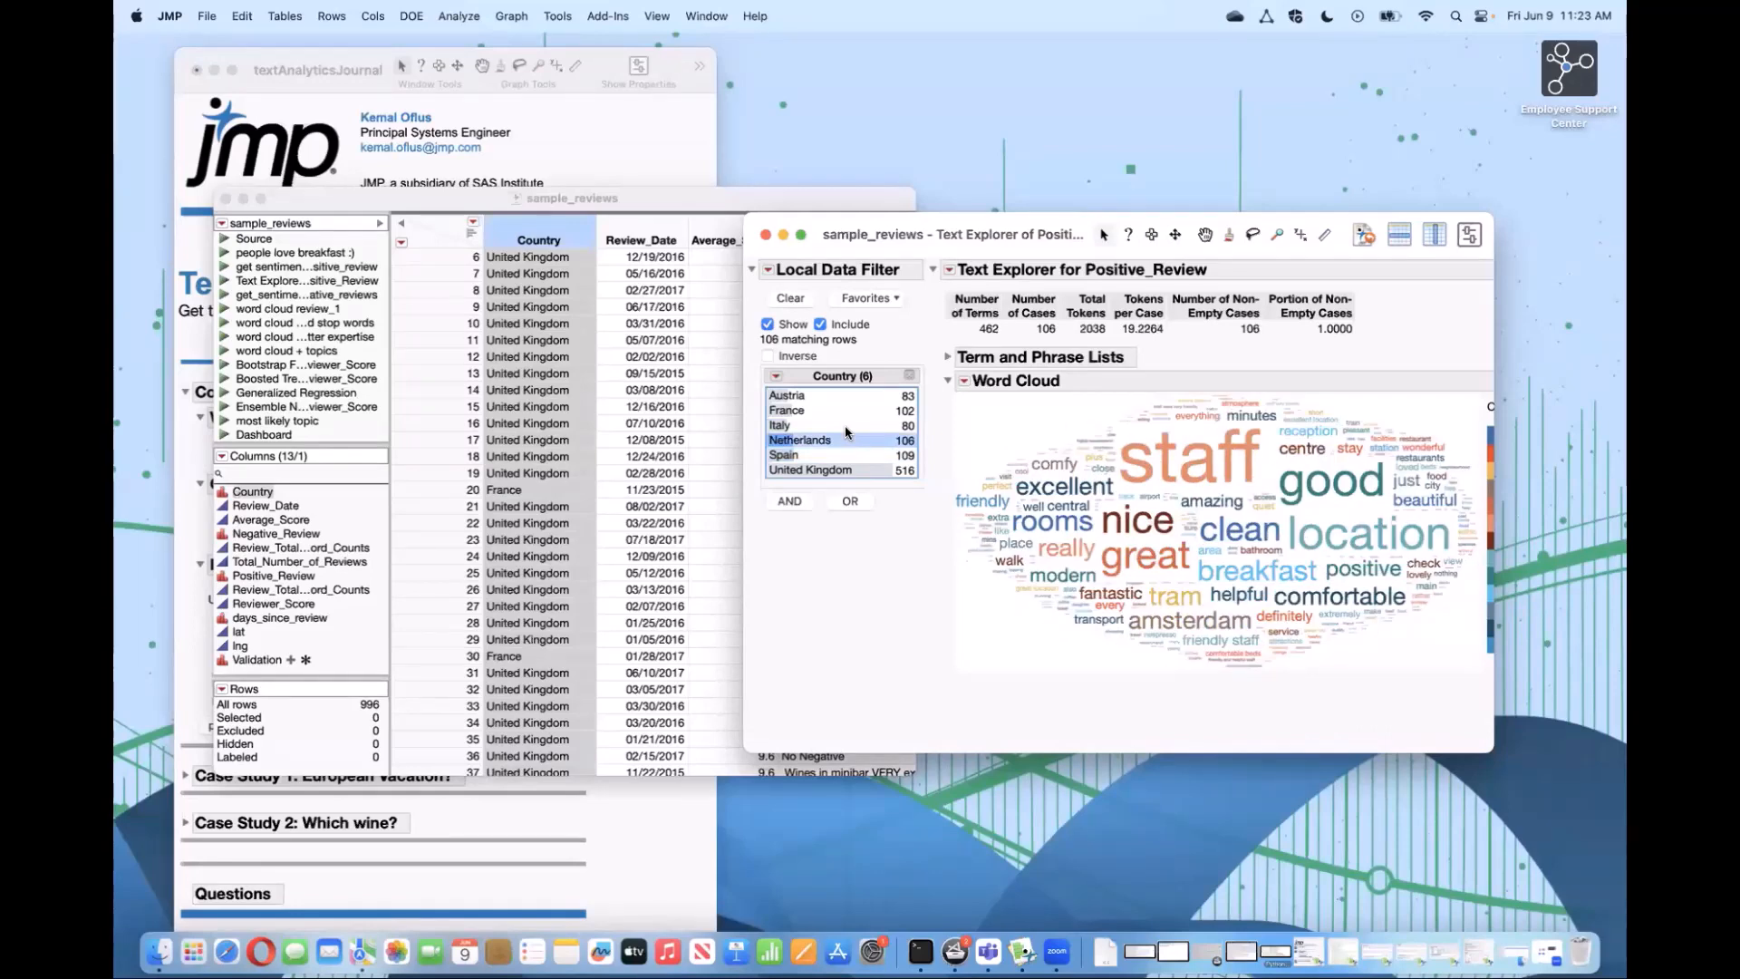
key(Down)
key(Down)
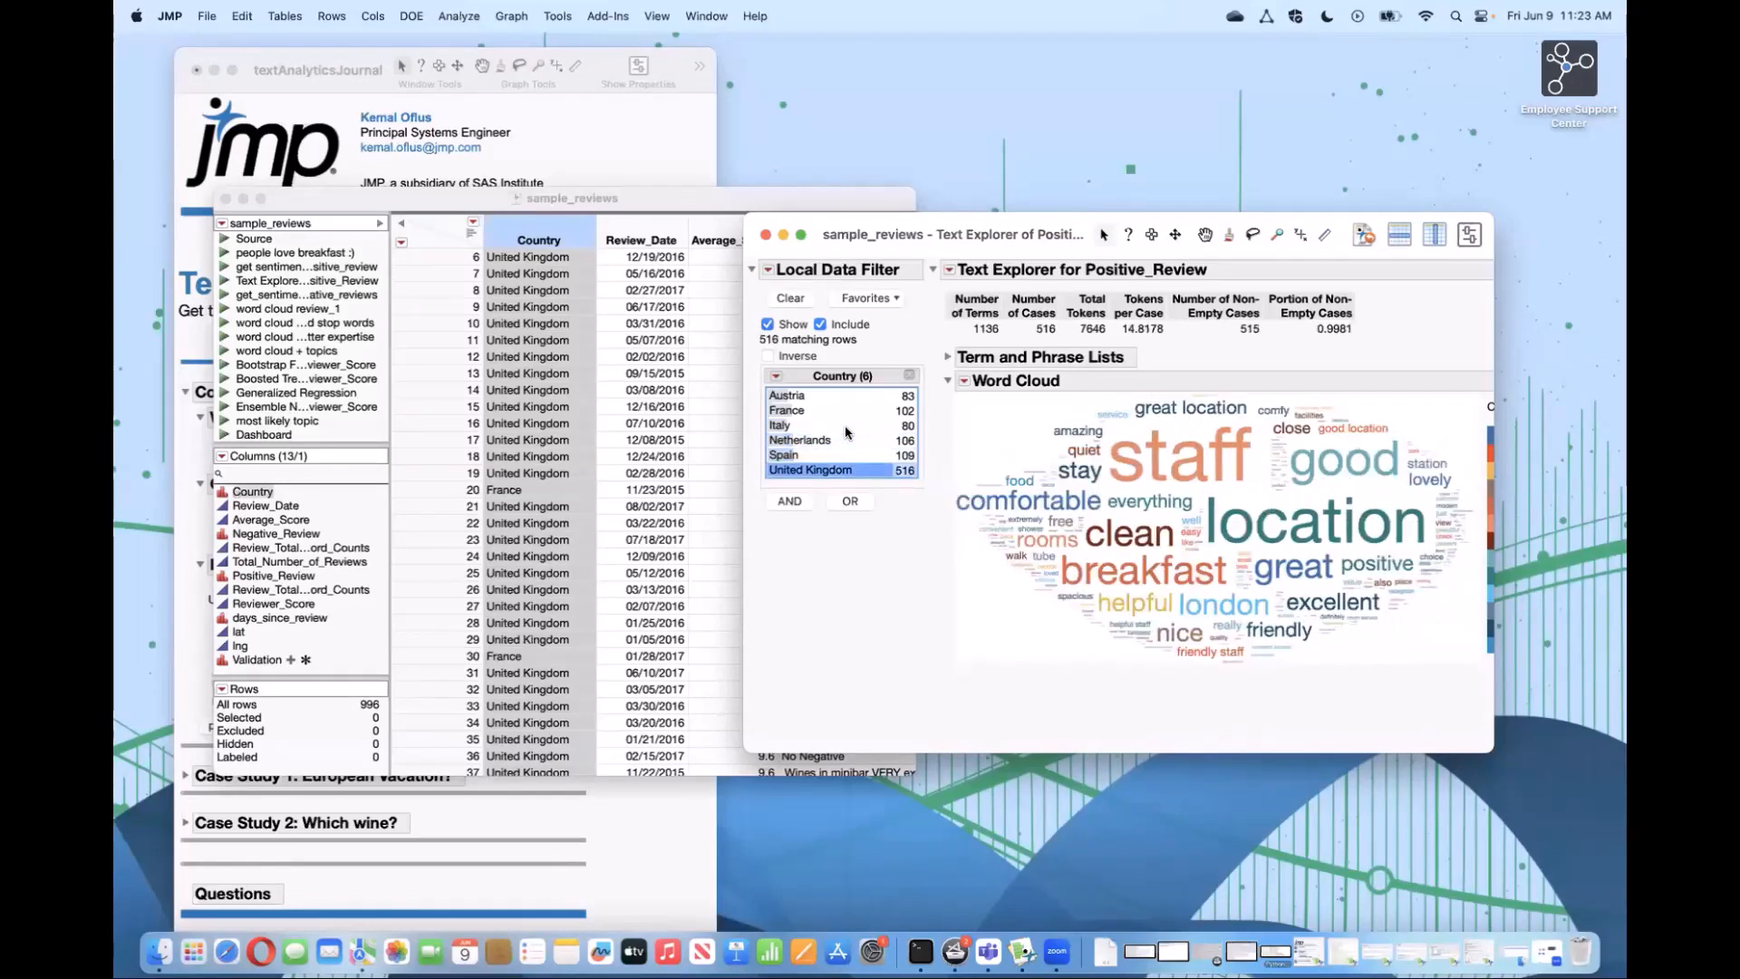
Step: Revisit the word clouds for Austria, Italy, the Netherlands and France, and leave the Country filter on Spain
key(Up)
key(Up)
key(Up)
key(Up)
key(Up)
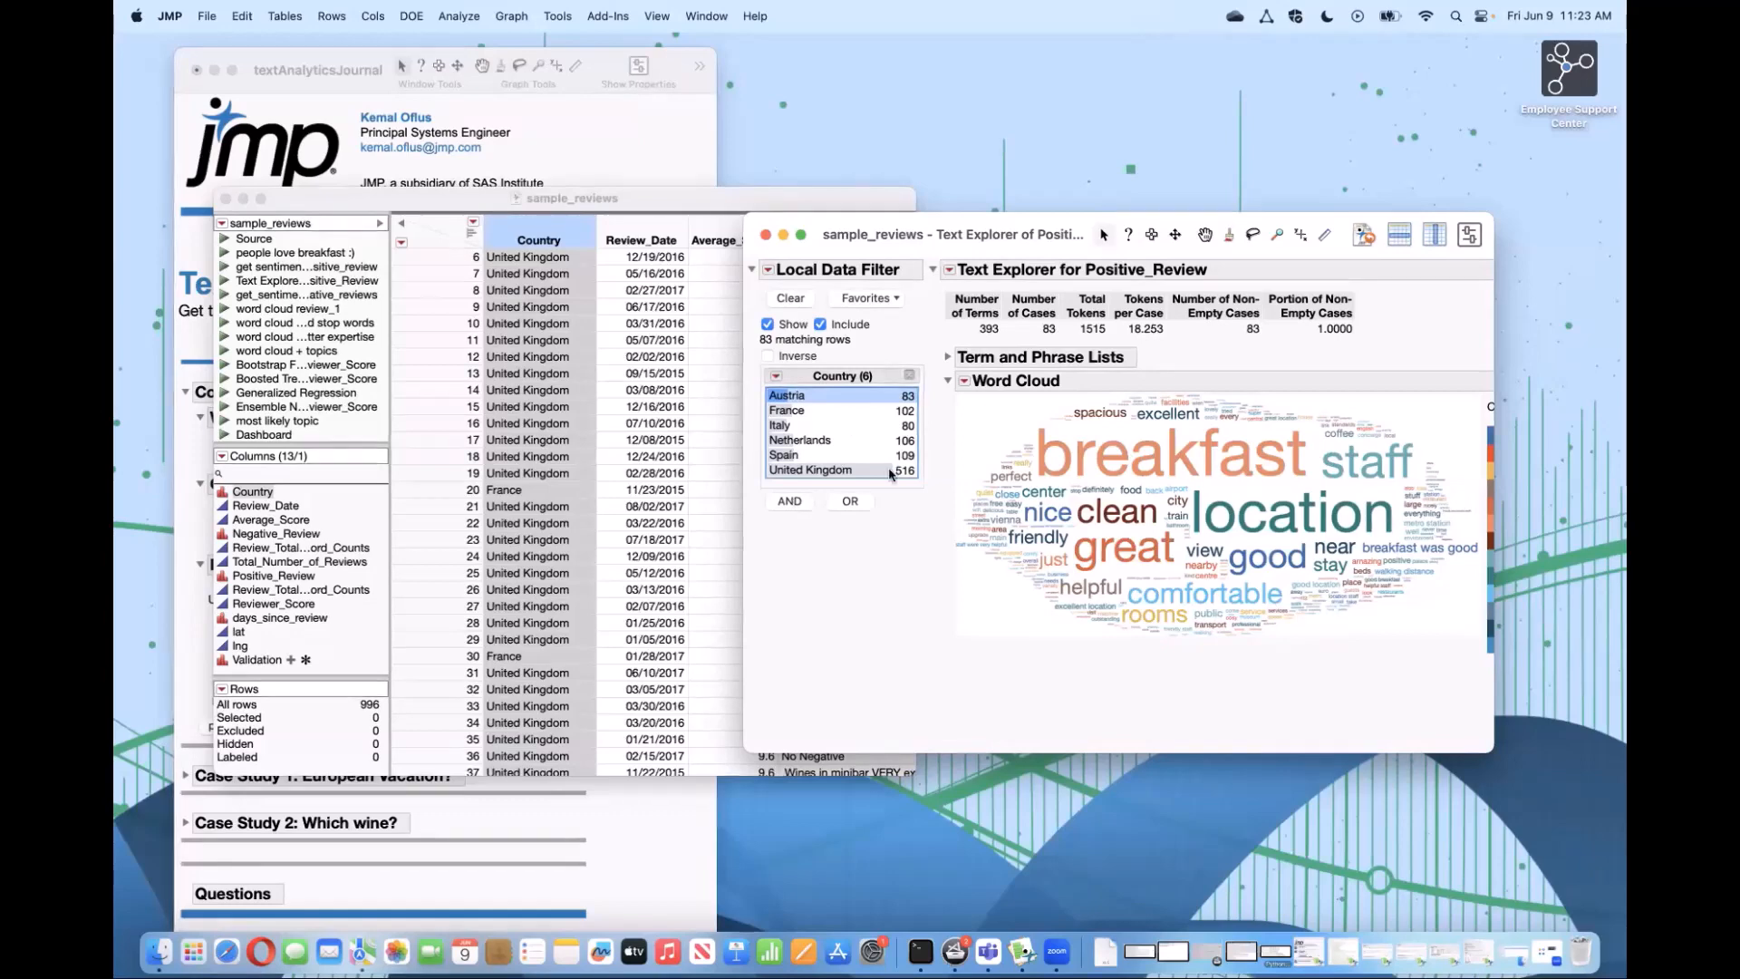
click(781, 425)
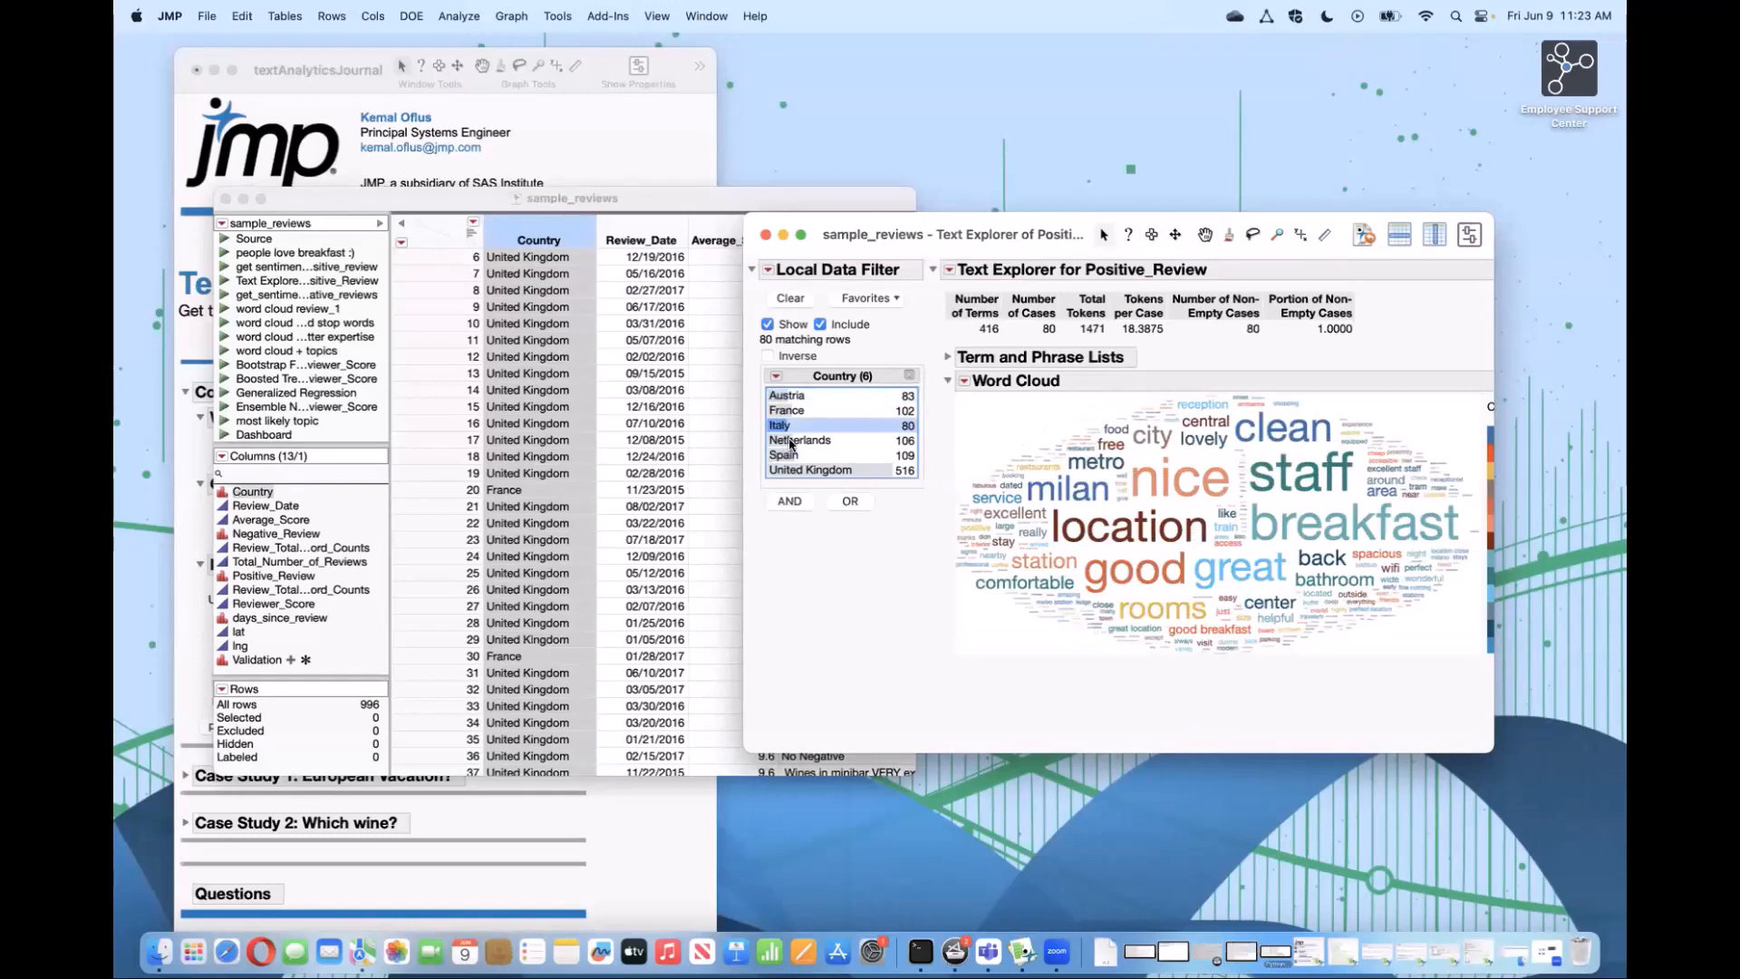
click(792, 442)
click(786, 411)
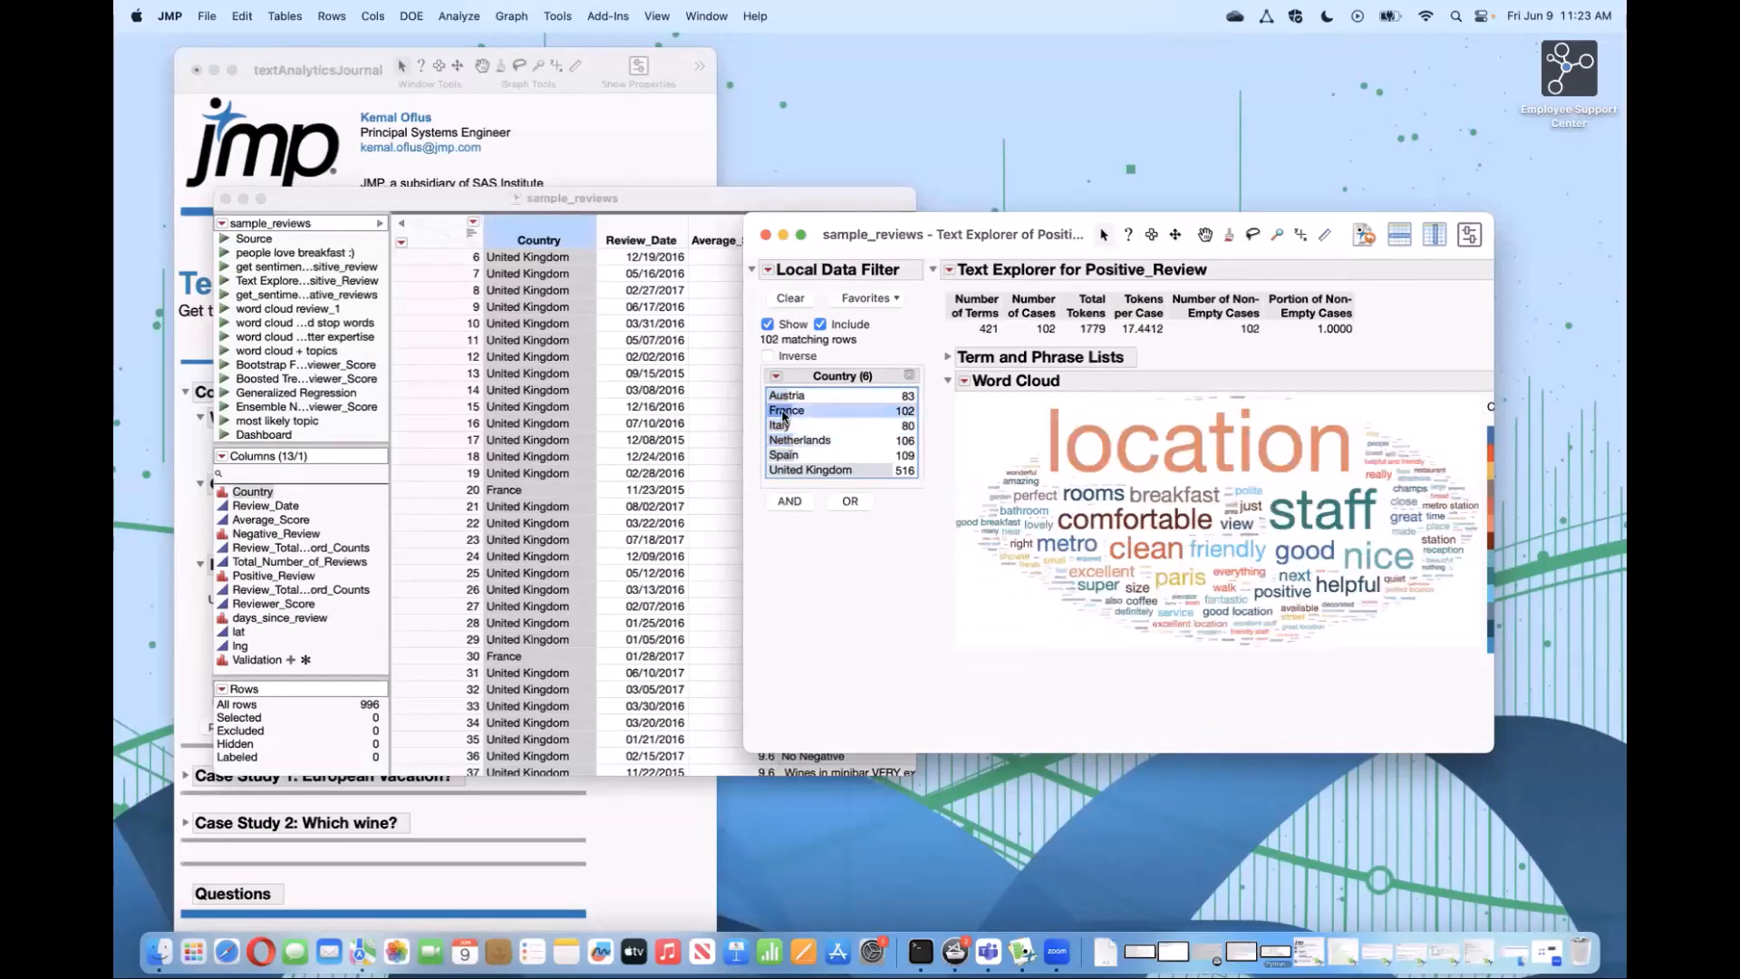
click(791, 456)
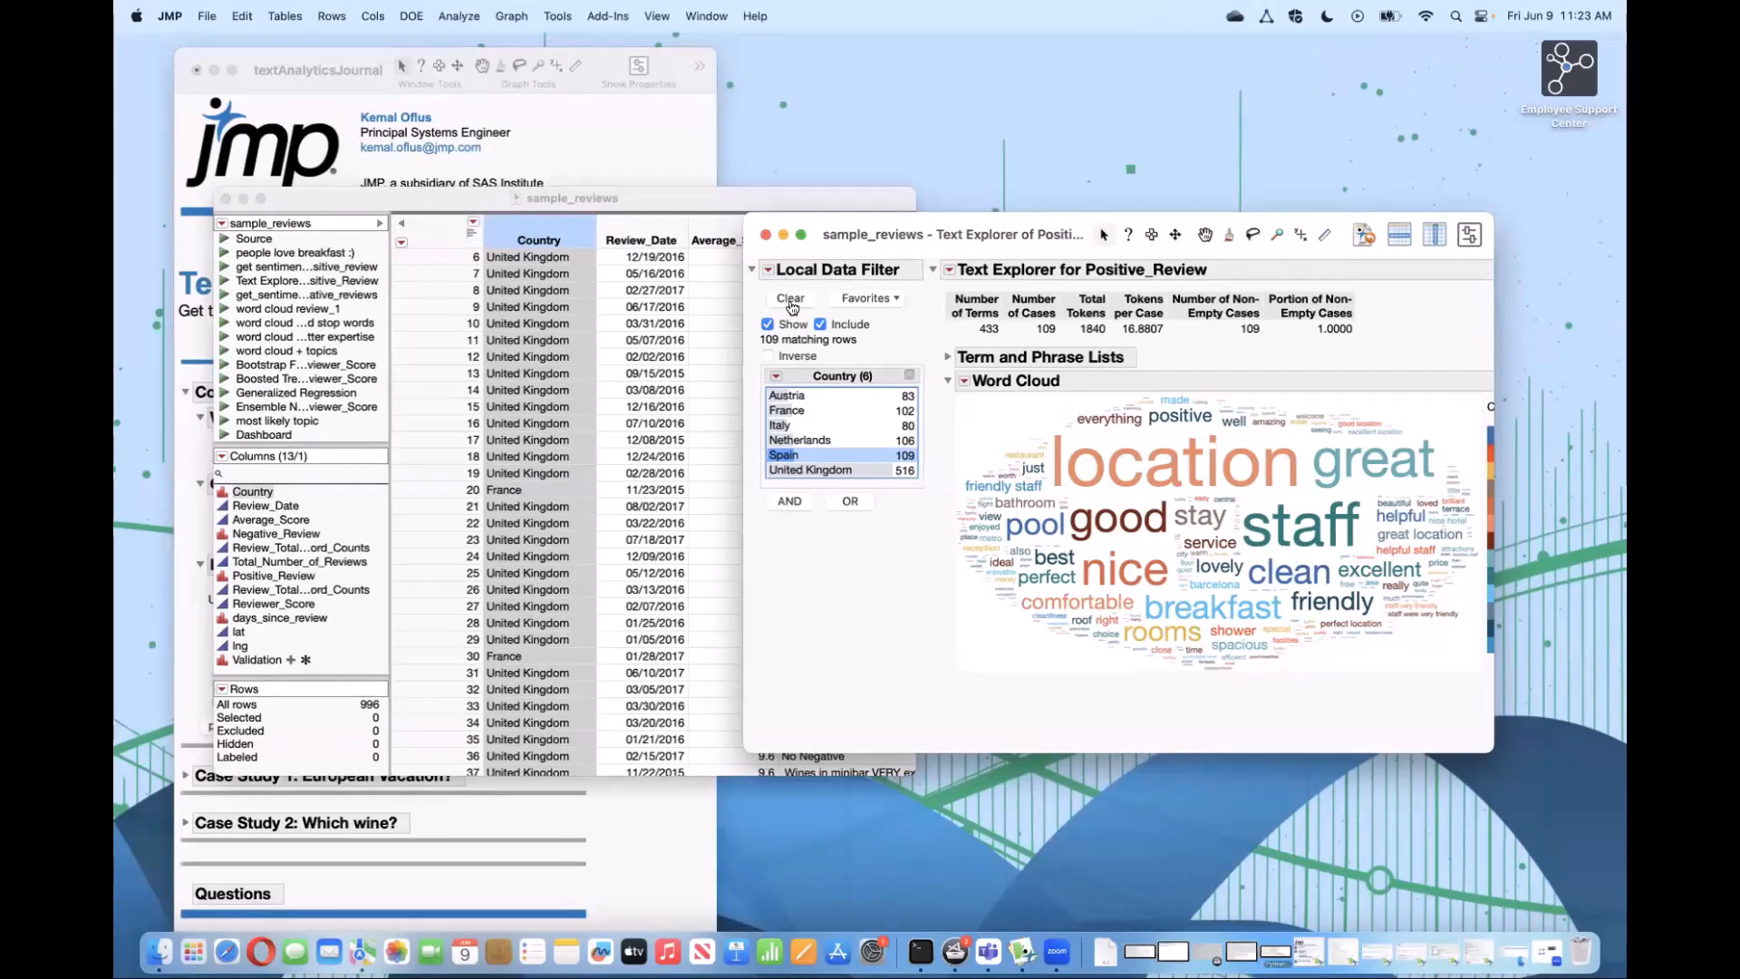
Step: Try to save the Text Explorer script to the data table
click(950, 270)
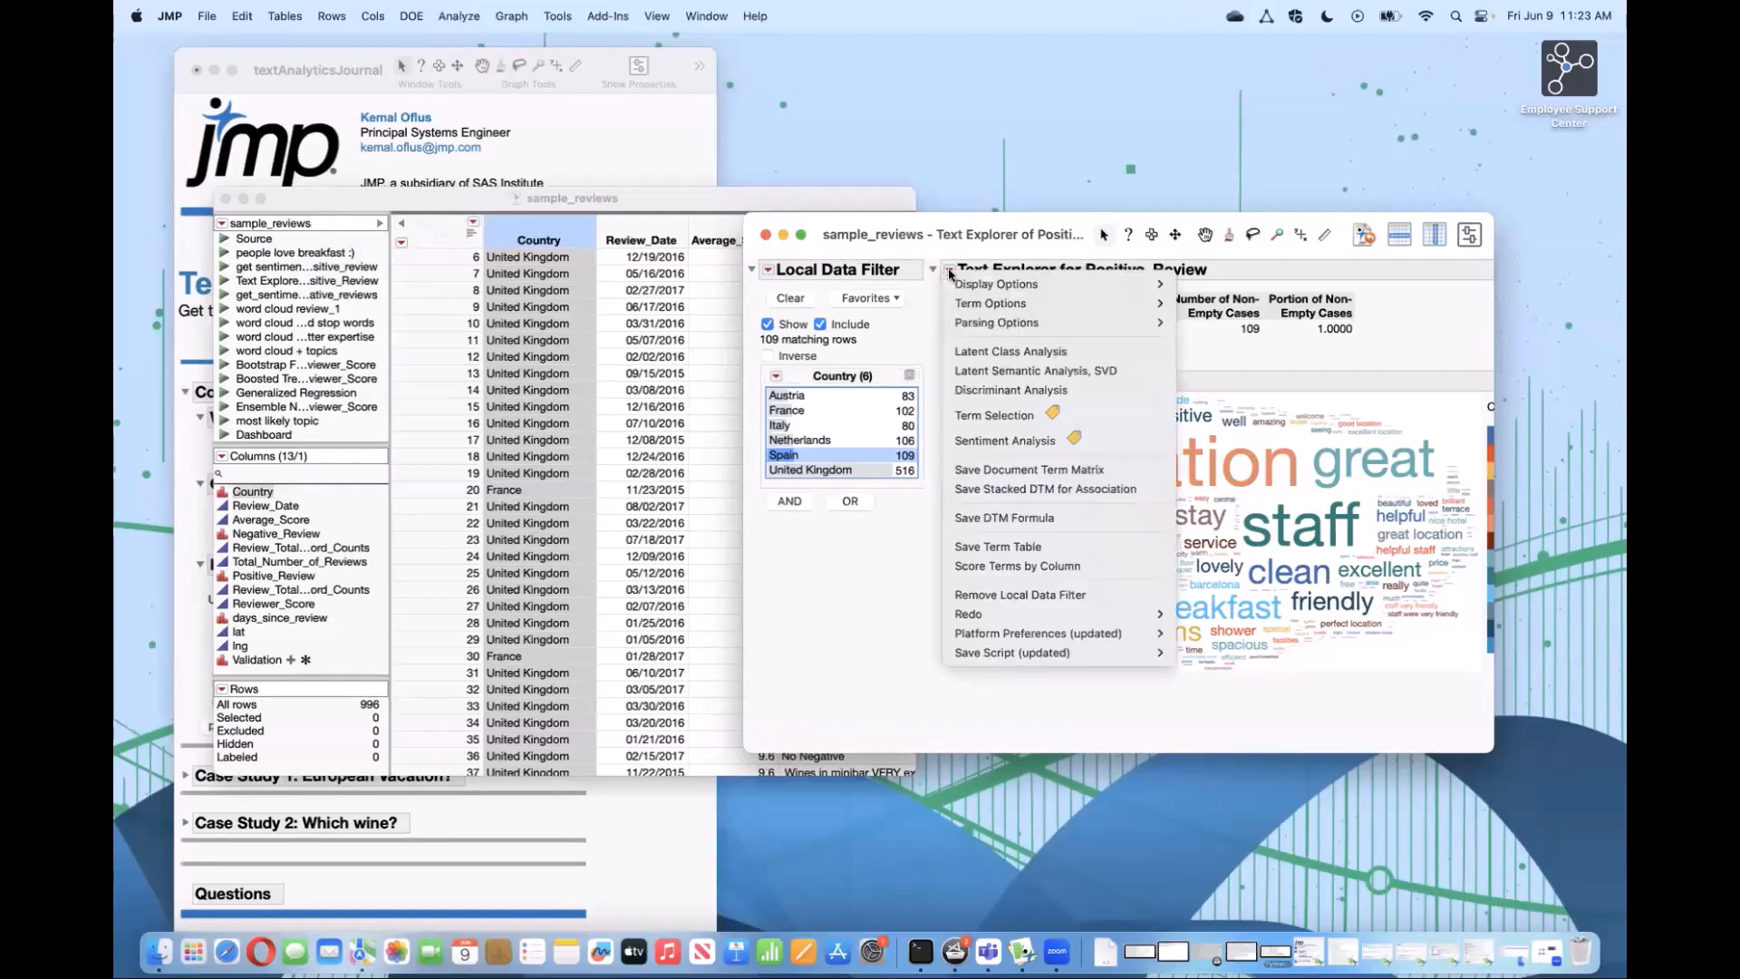
mouse_move(1048, 660)
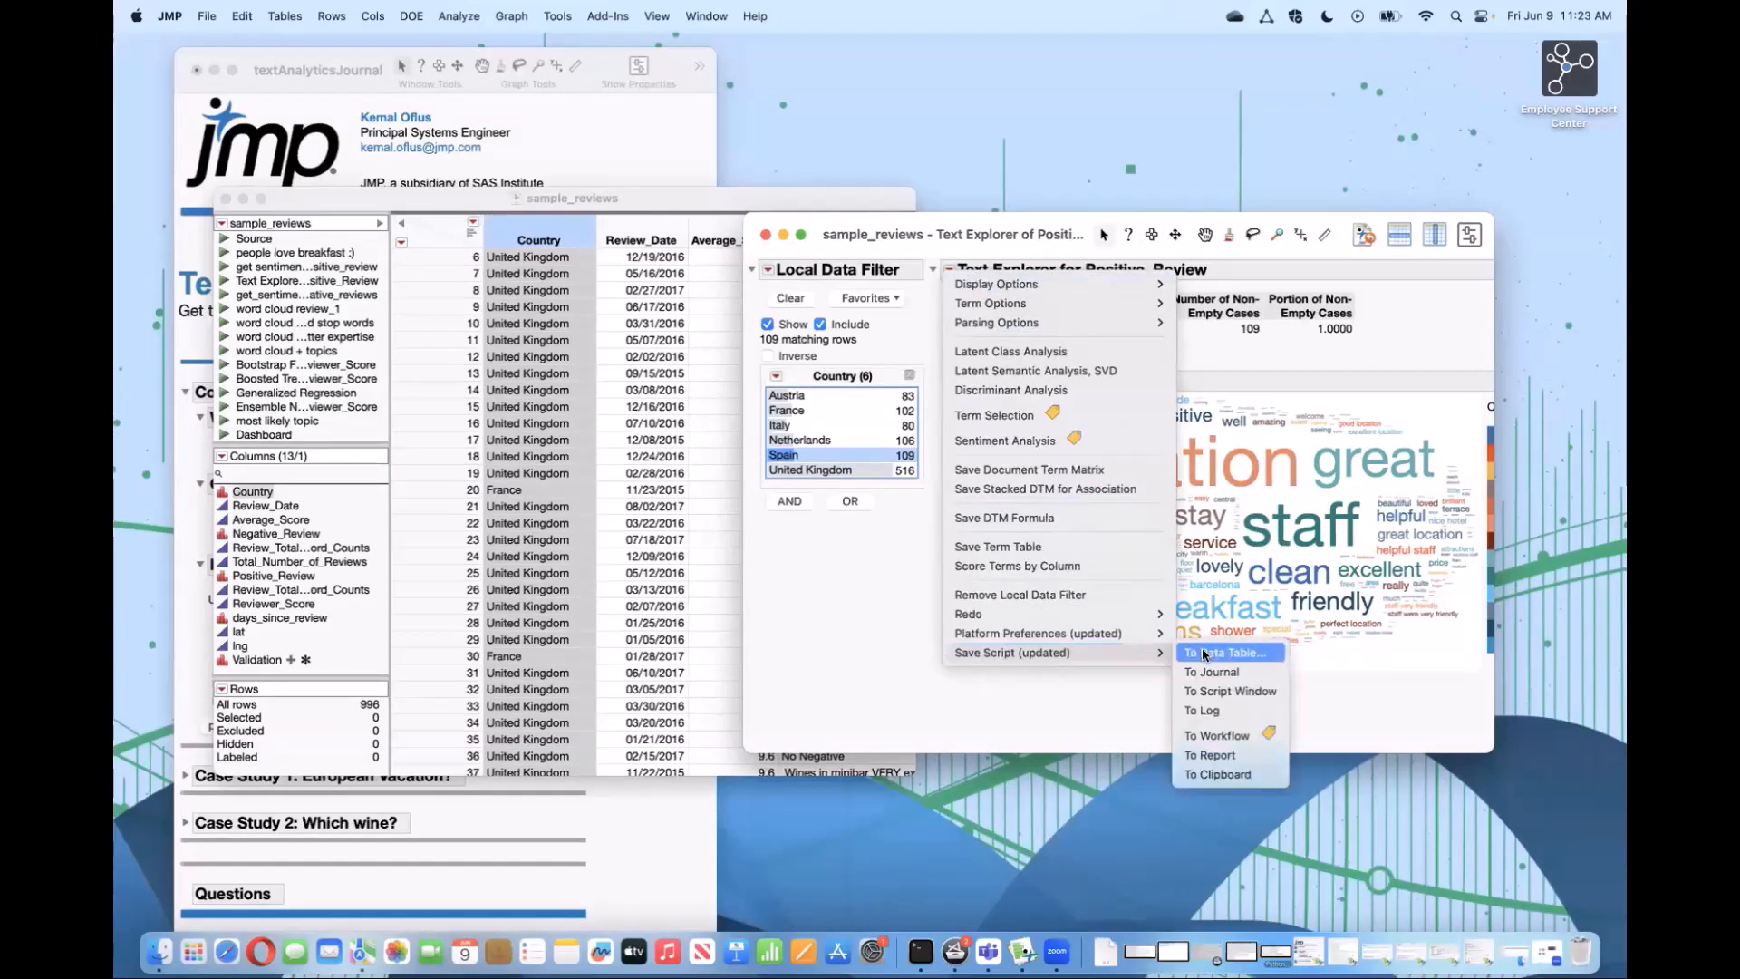
click(1230, 652)
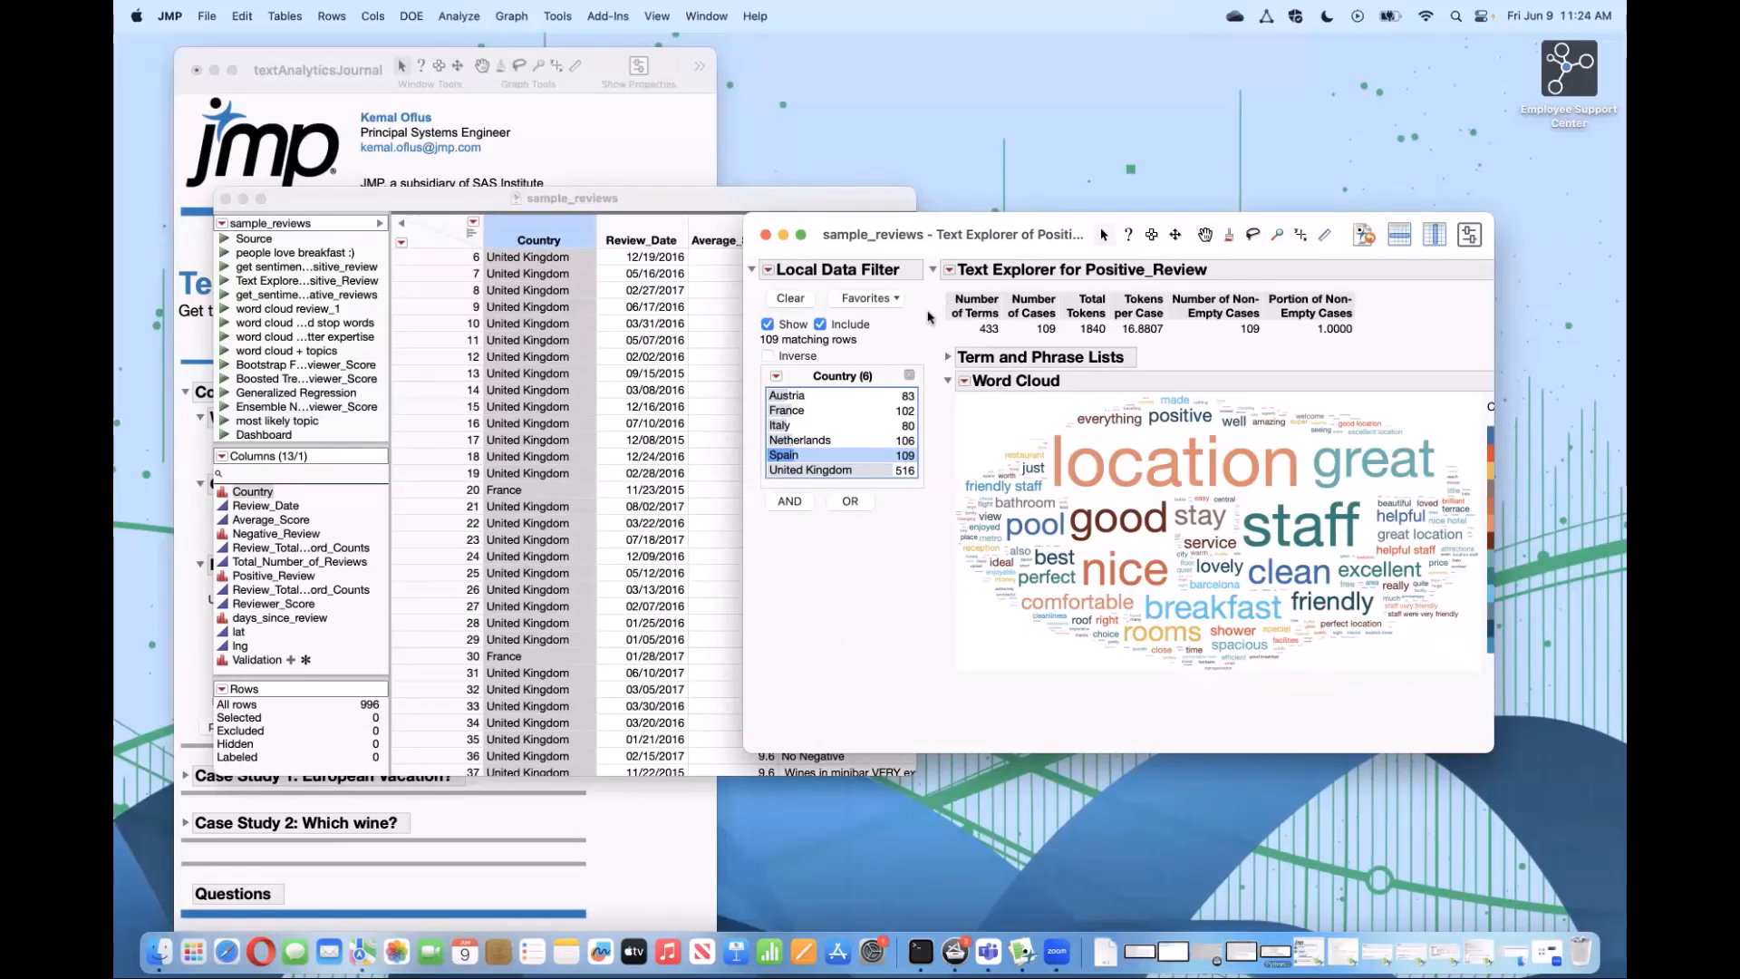
Step: Check the parsing, term and stemming options, and run Sentiment Analysis on the reviews filtered to Spain
click(950, 271)
mouse_move(966, 289)
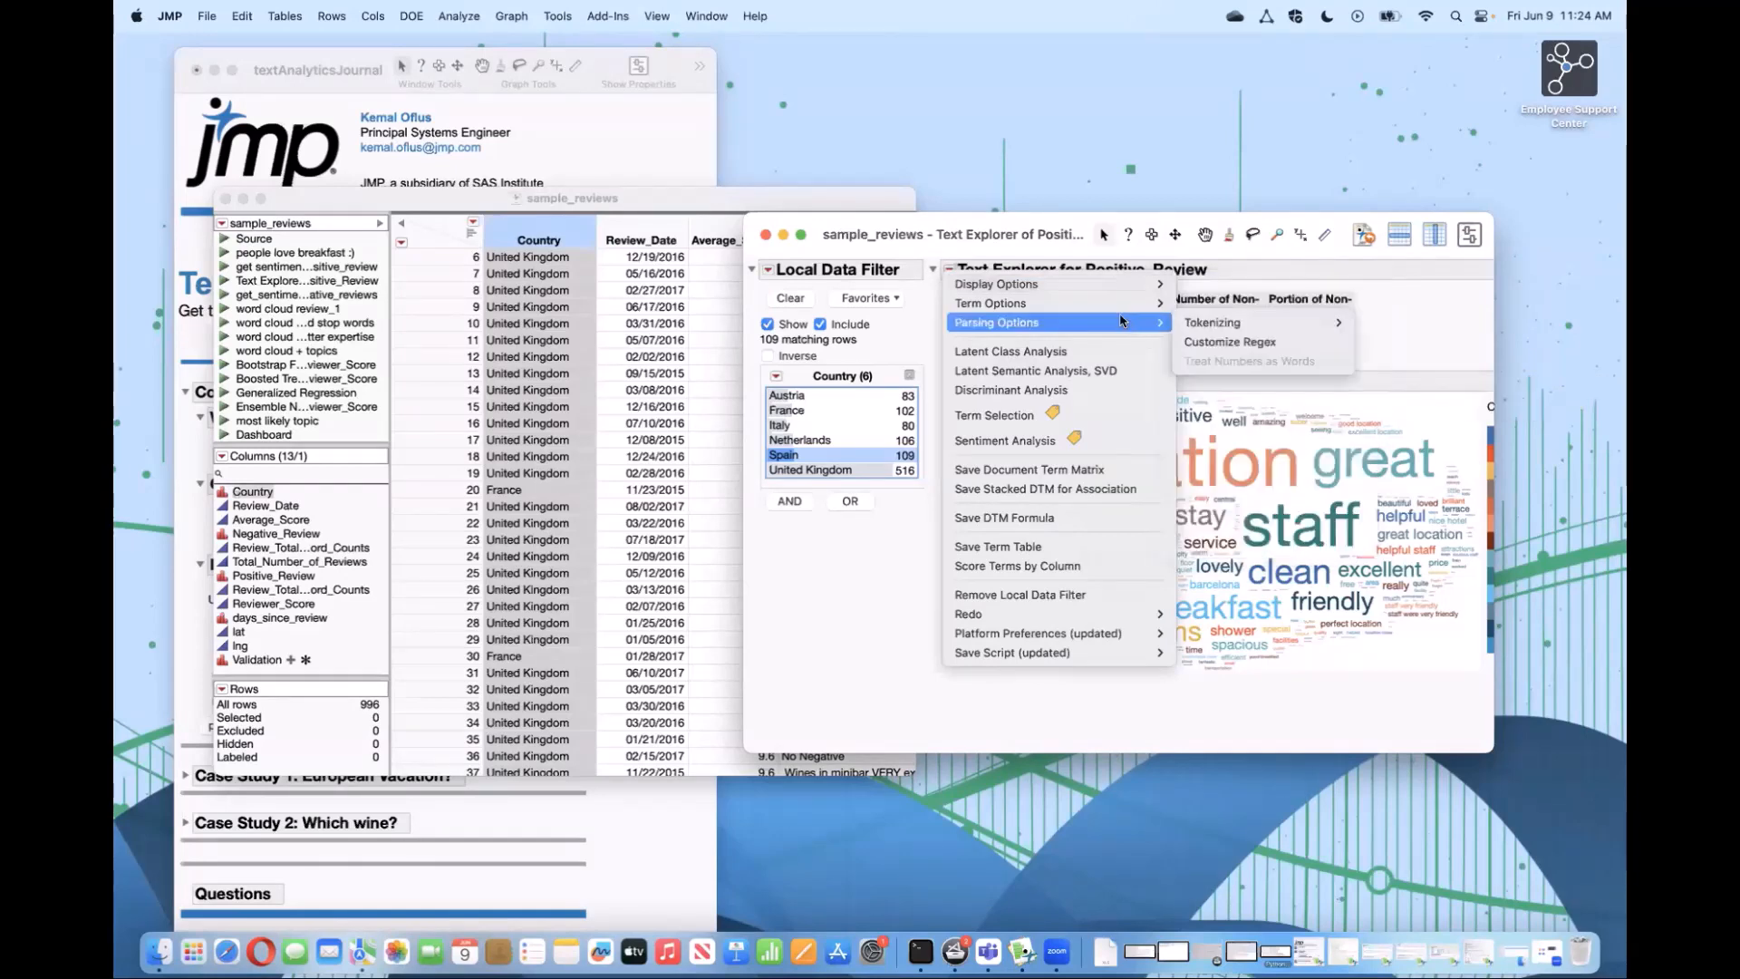
mouse_move(1116, 308)
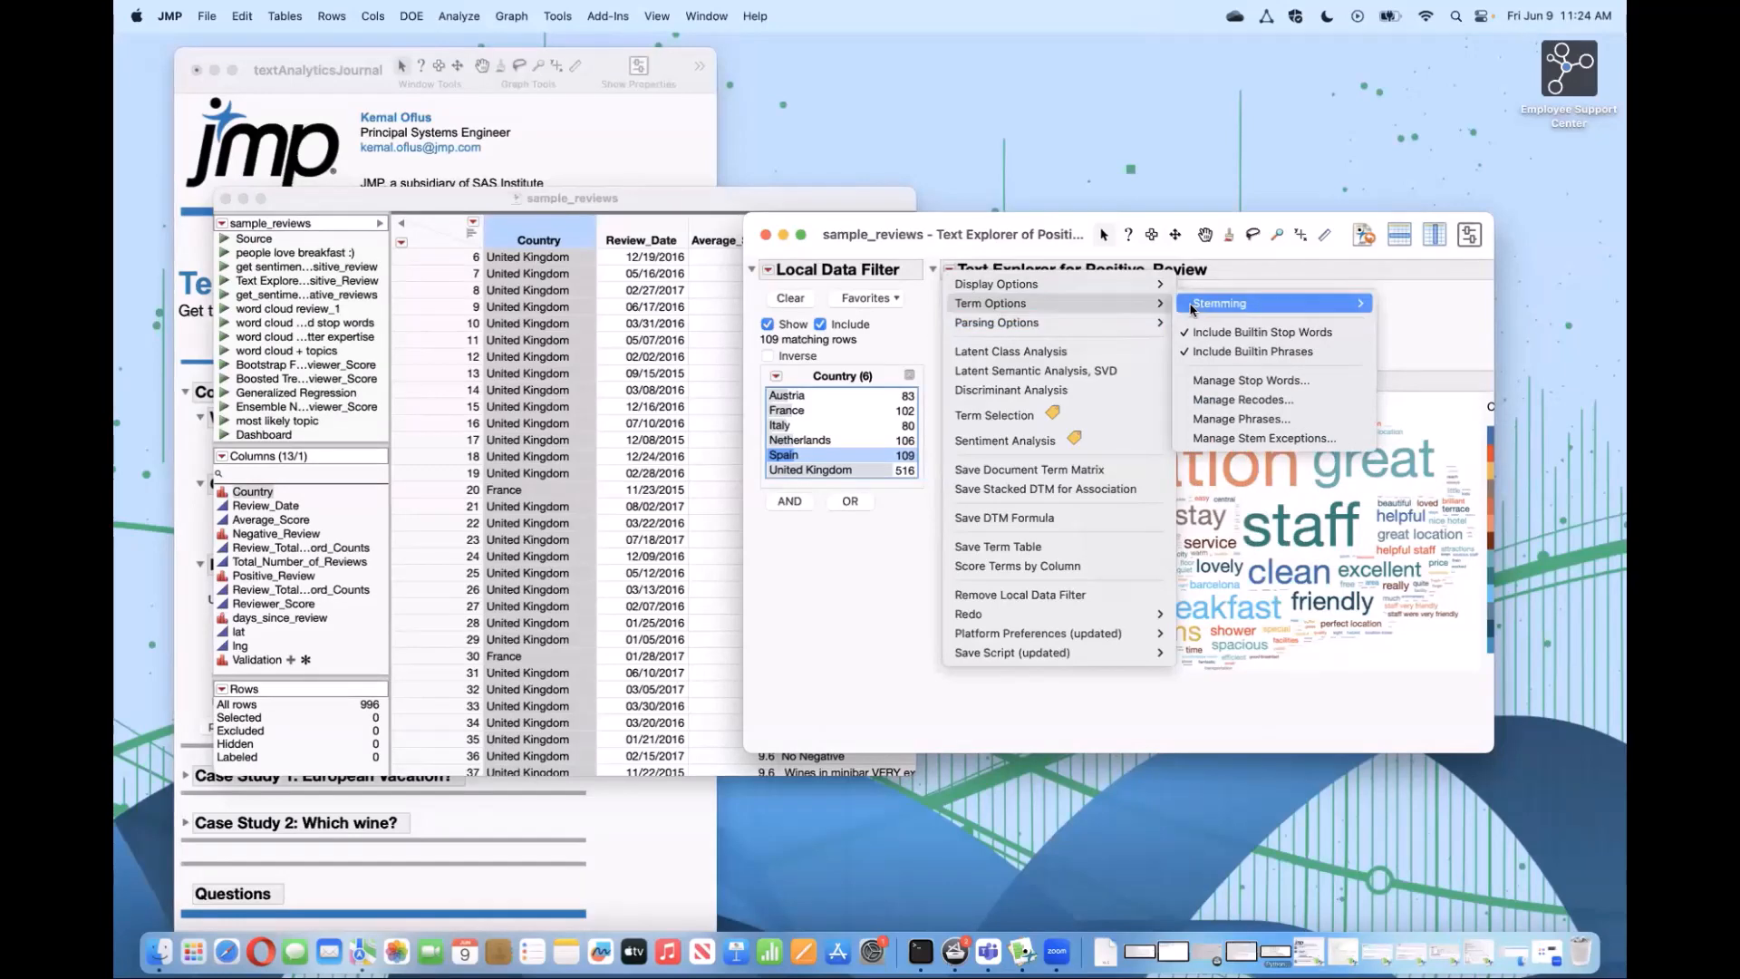
mouse_move(1193, 310)
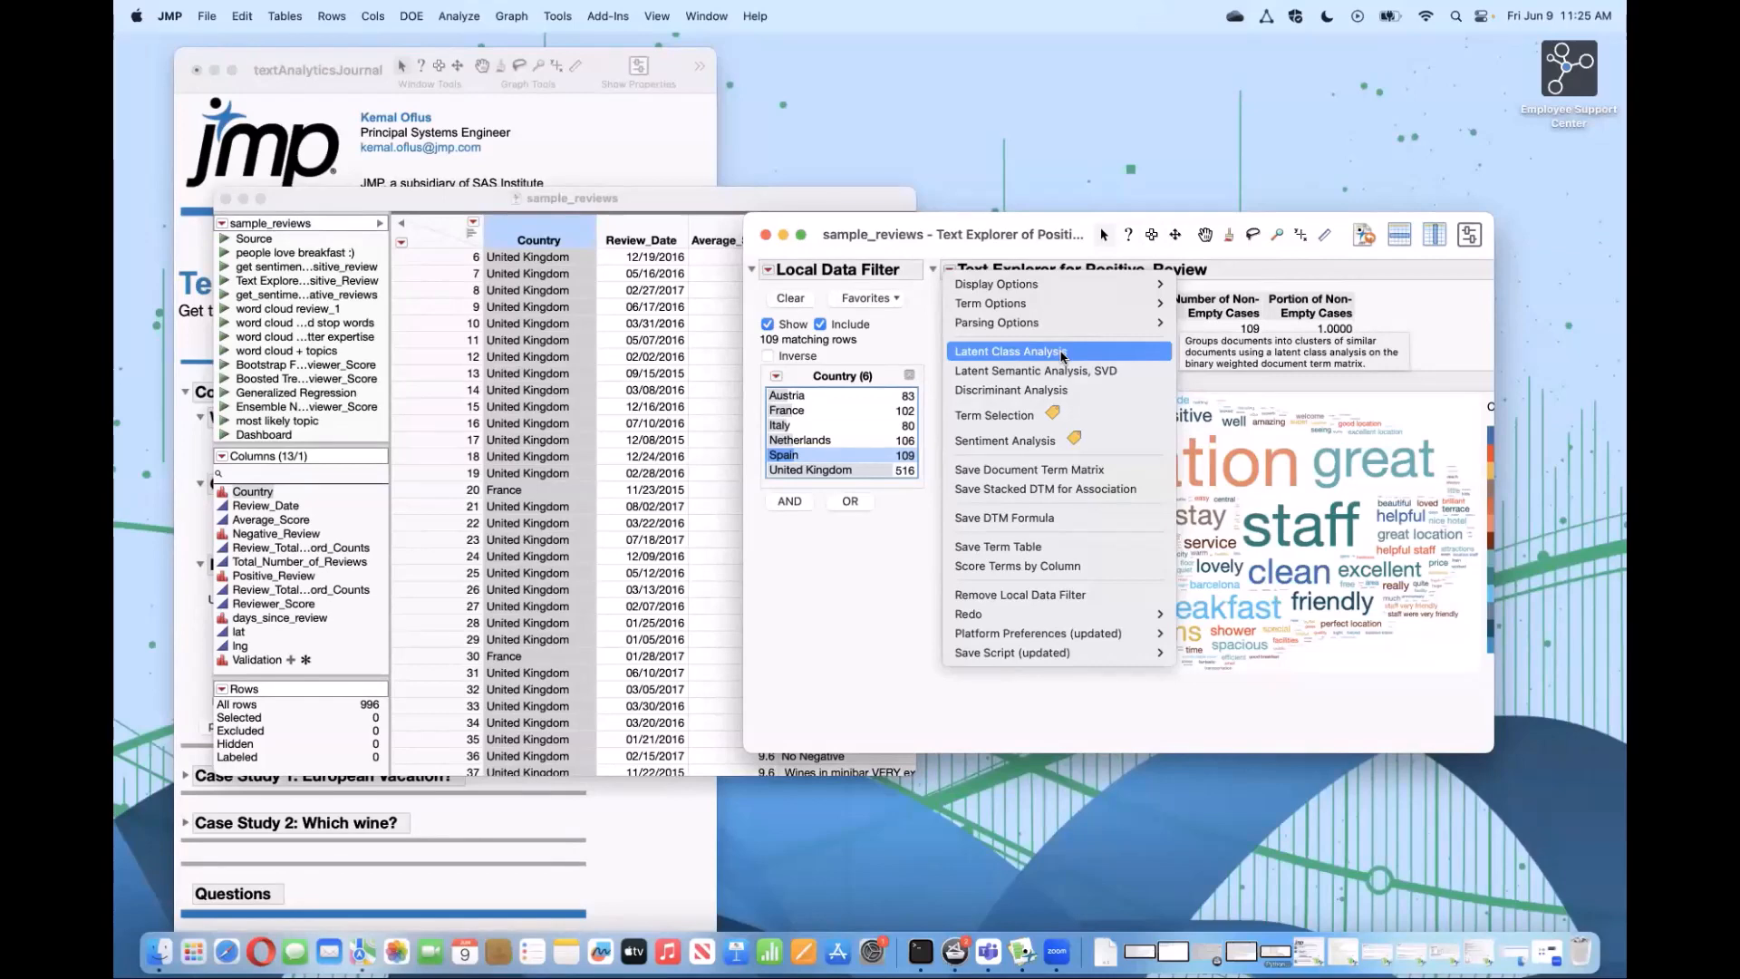
click(1050, 441)
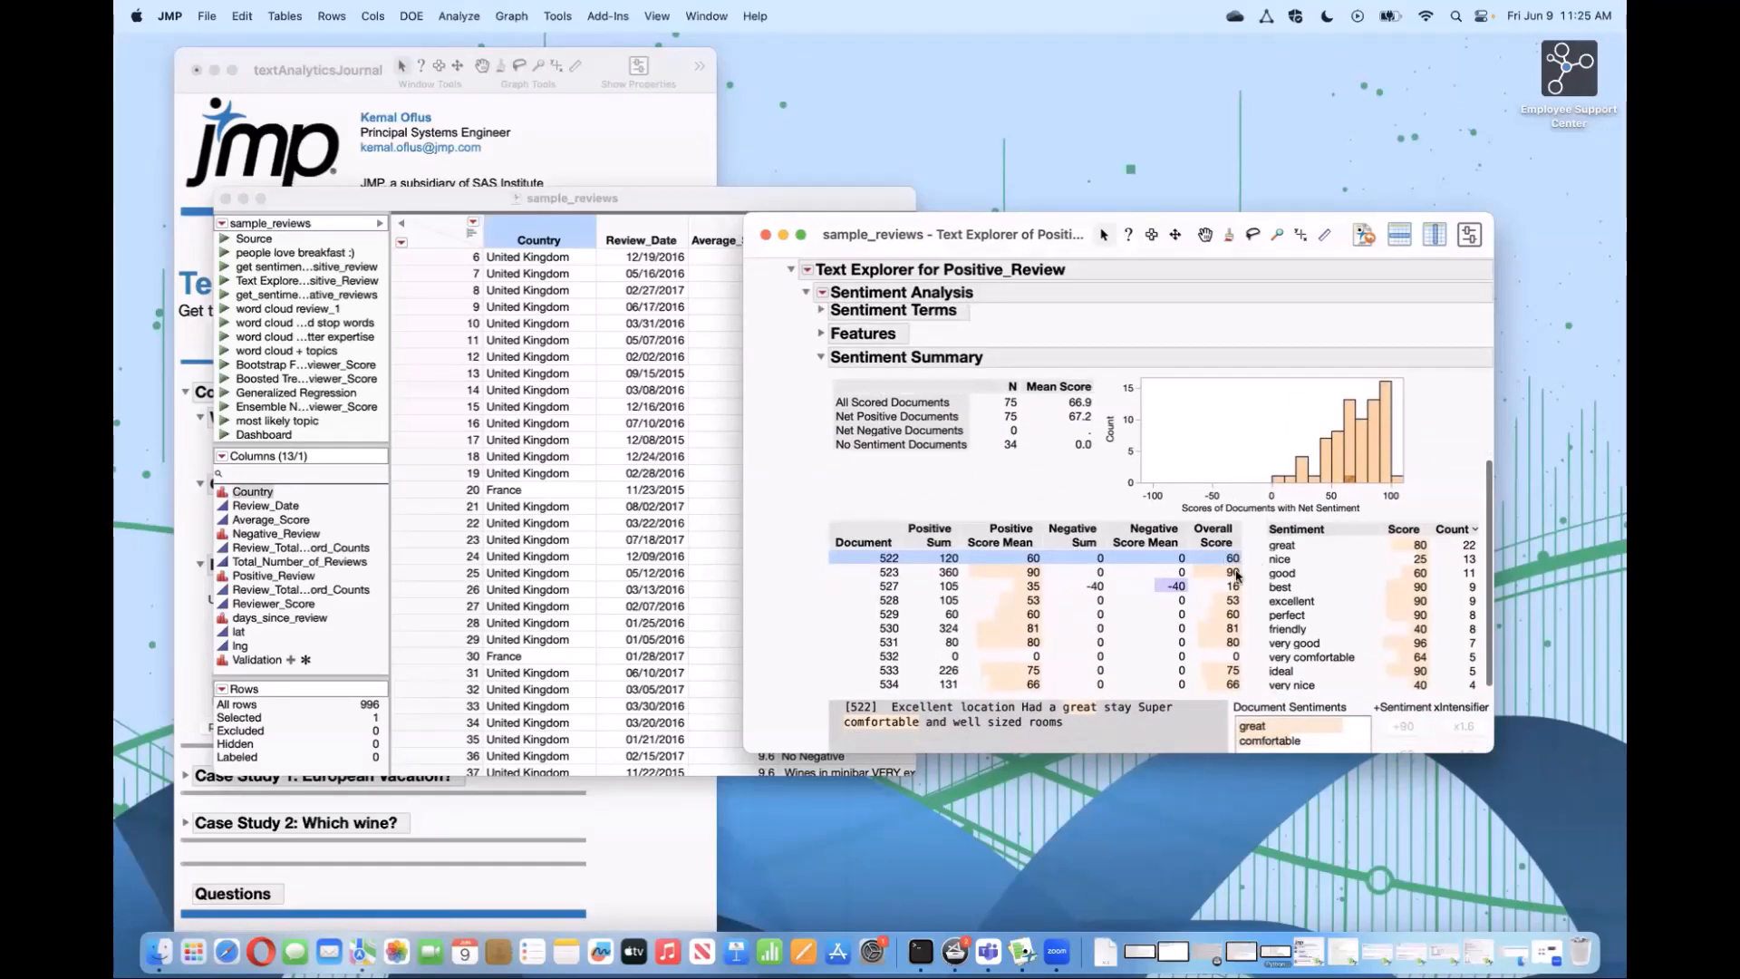
Step: Examine how "very good" is scored and read the sentiment terms found in reviews 527, 532 and 533
mouse_move(1234, 571)
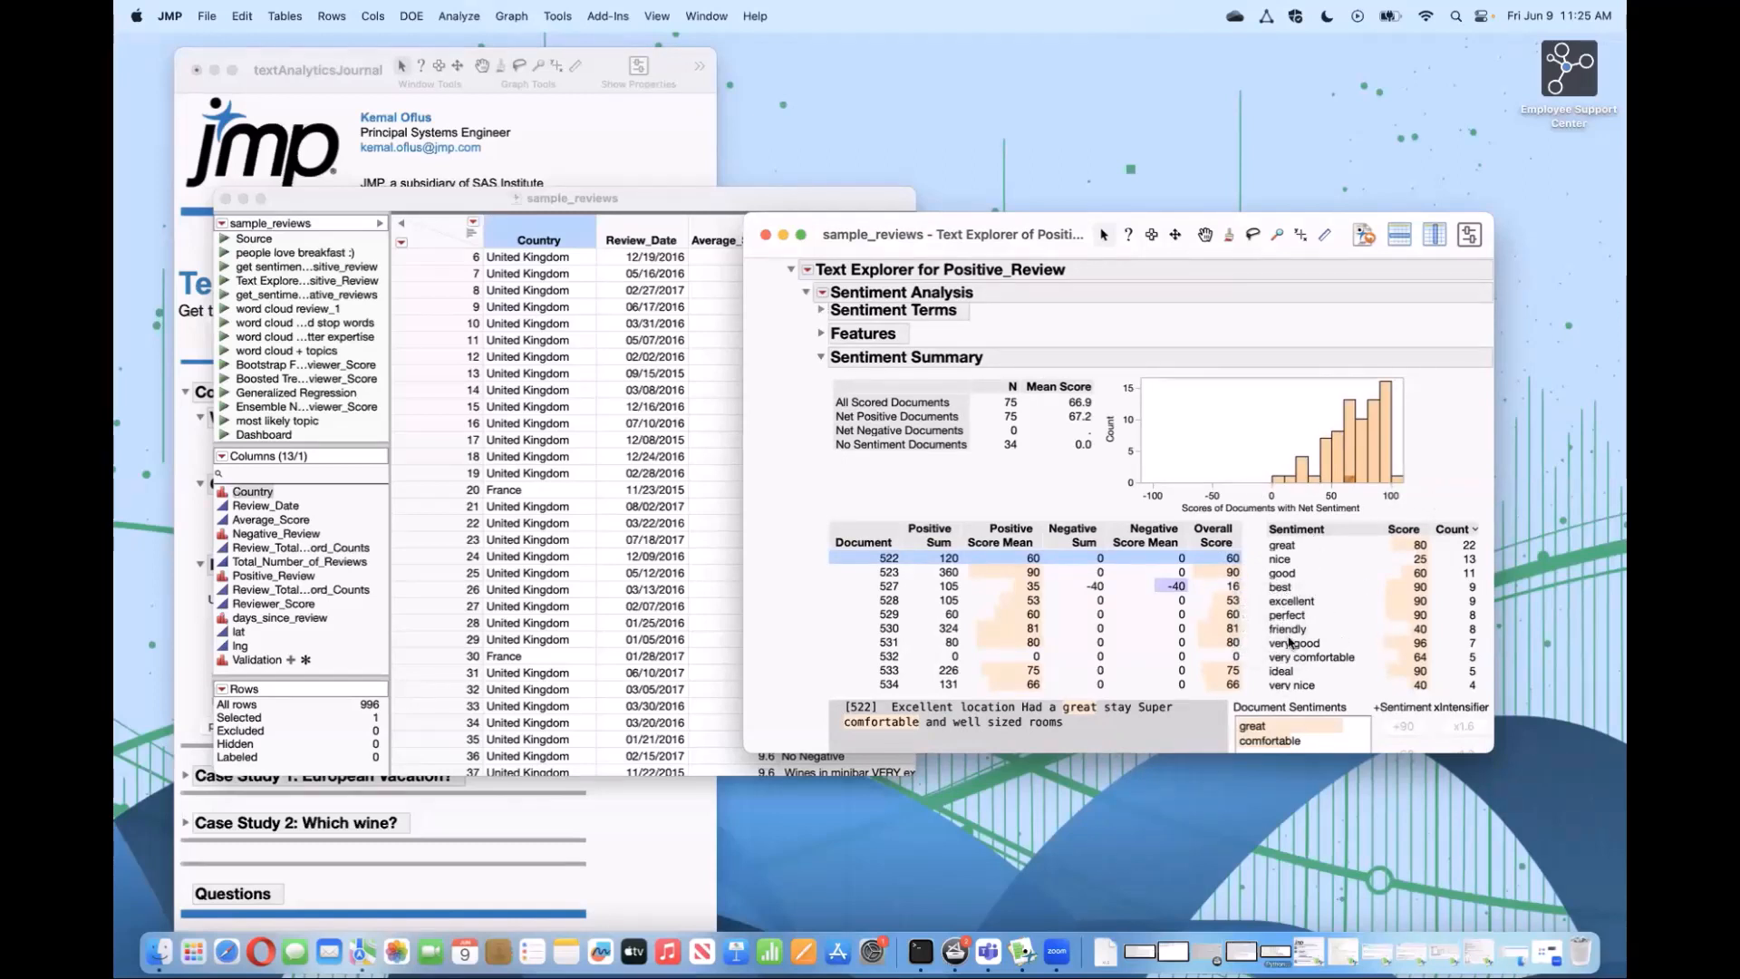
mouse_move(1287, 645)
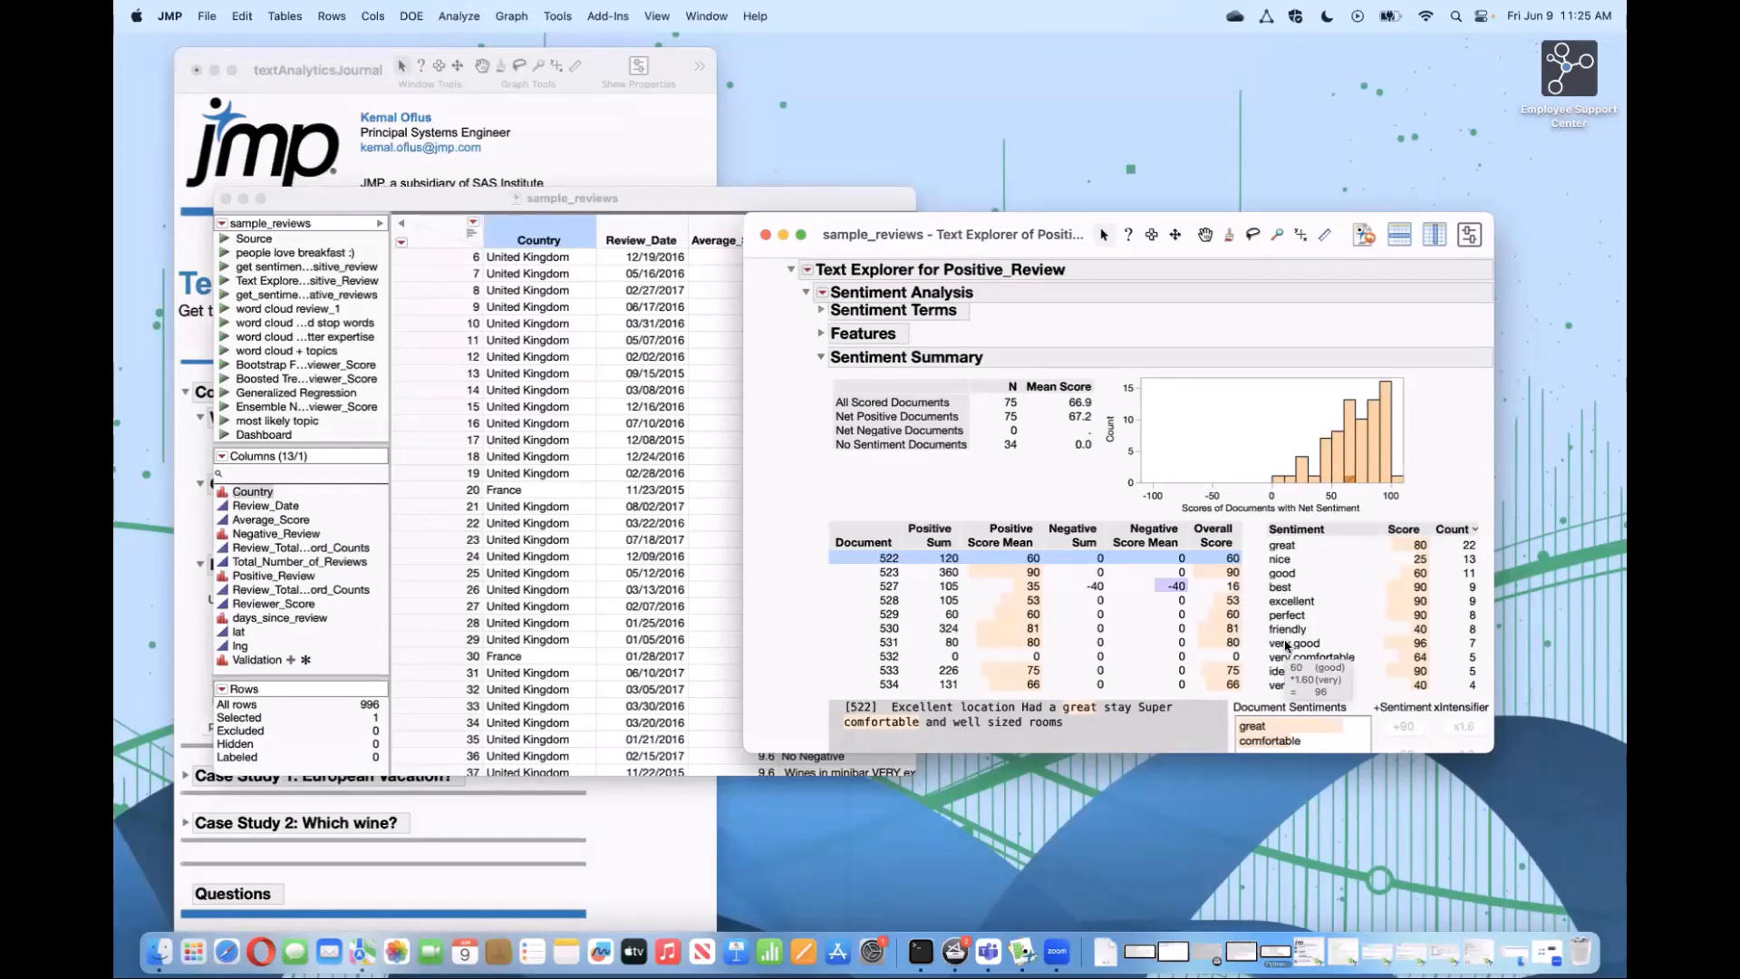
click(960, 589)
scroll(957, 652, down, 1)
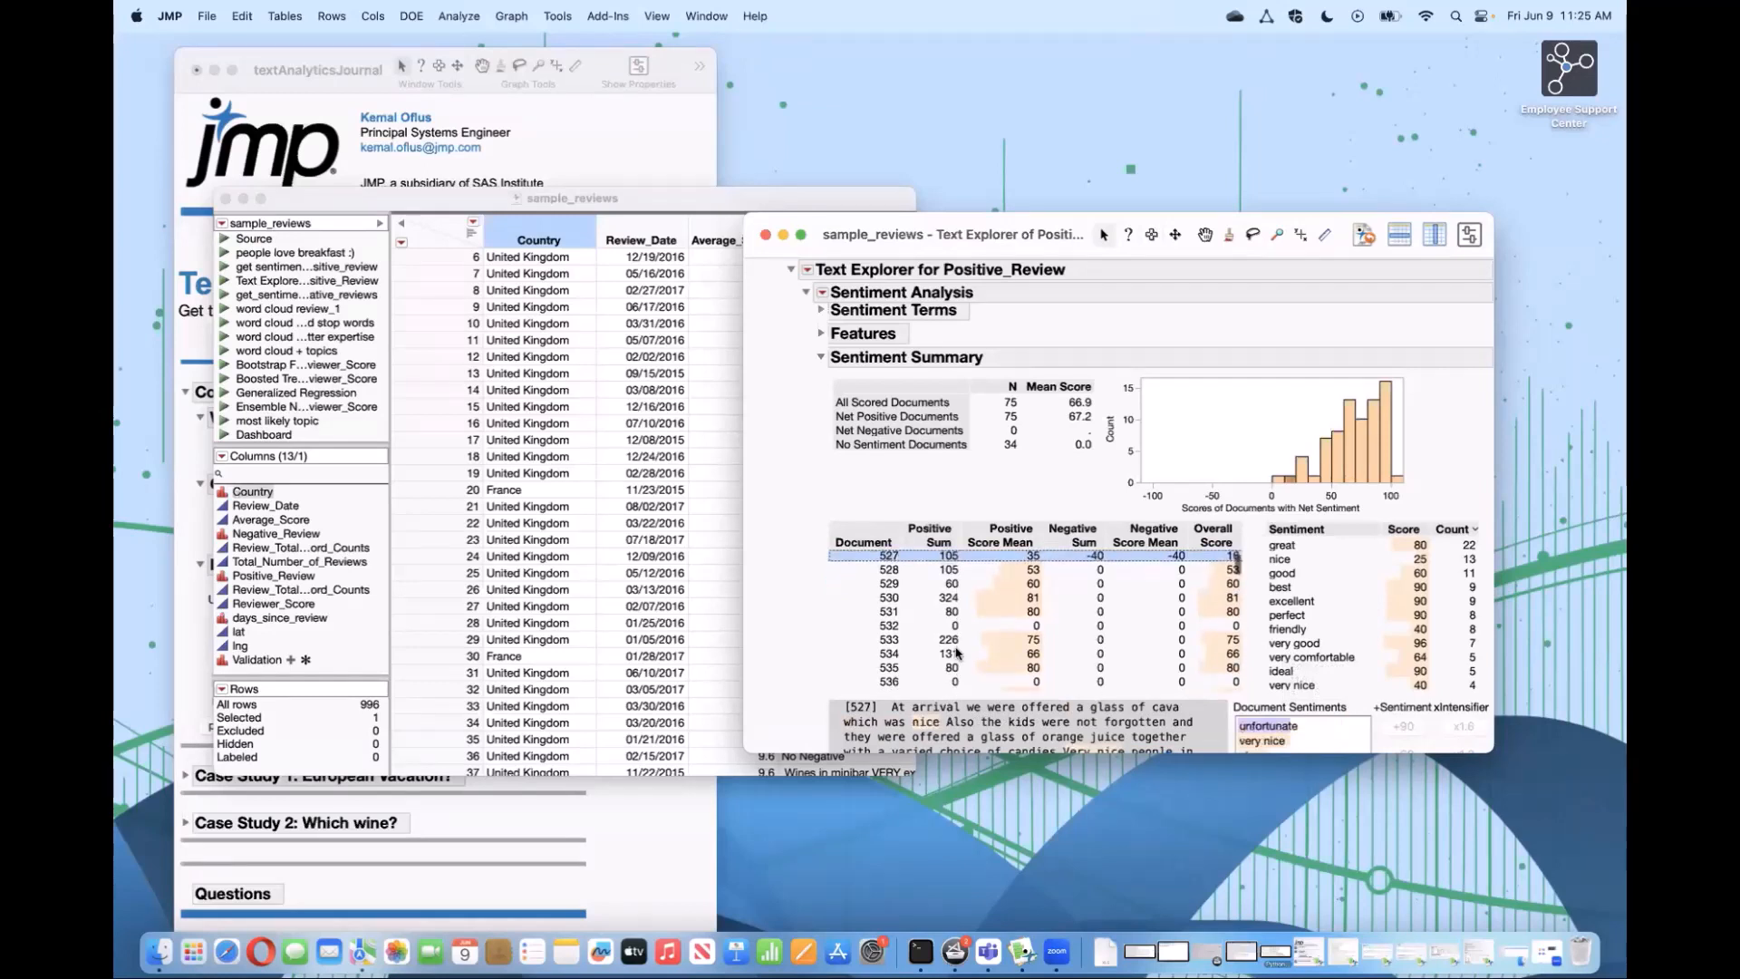
scroll(781, 661, down, 3)
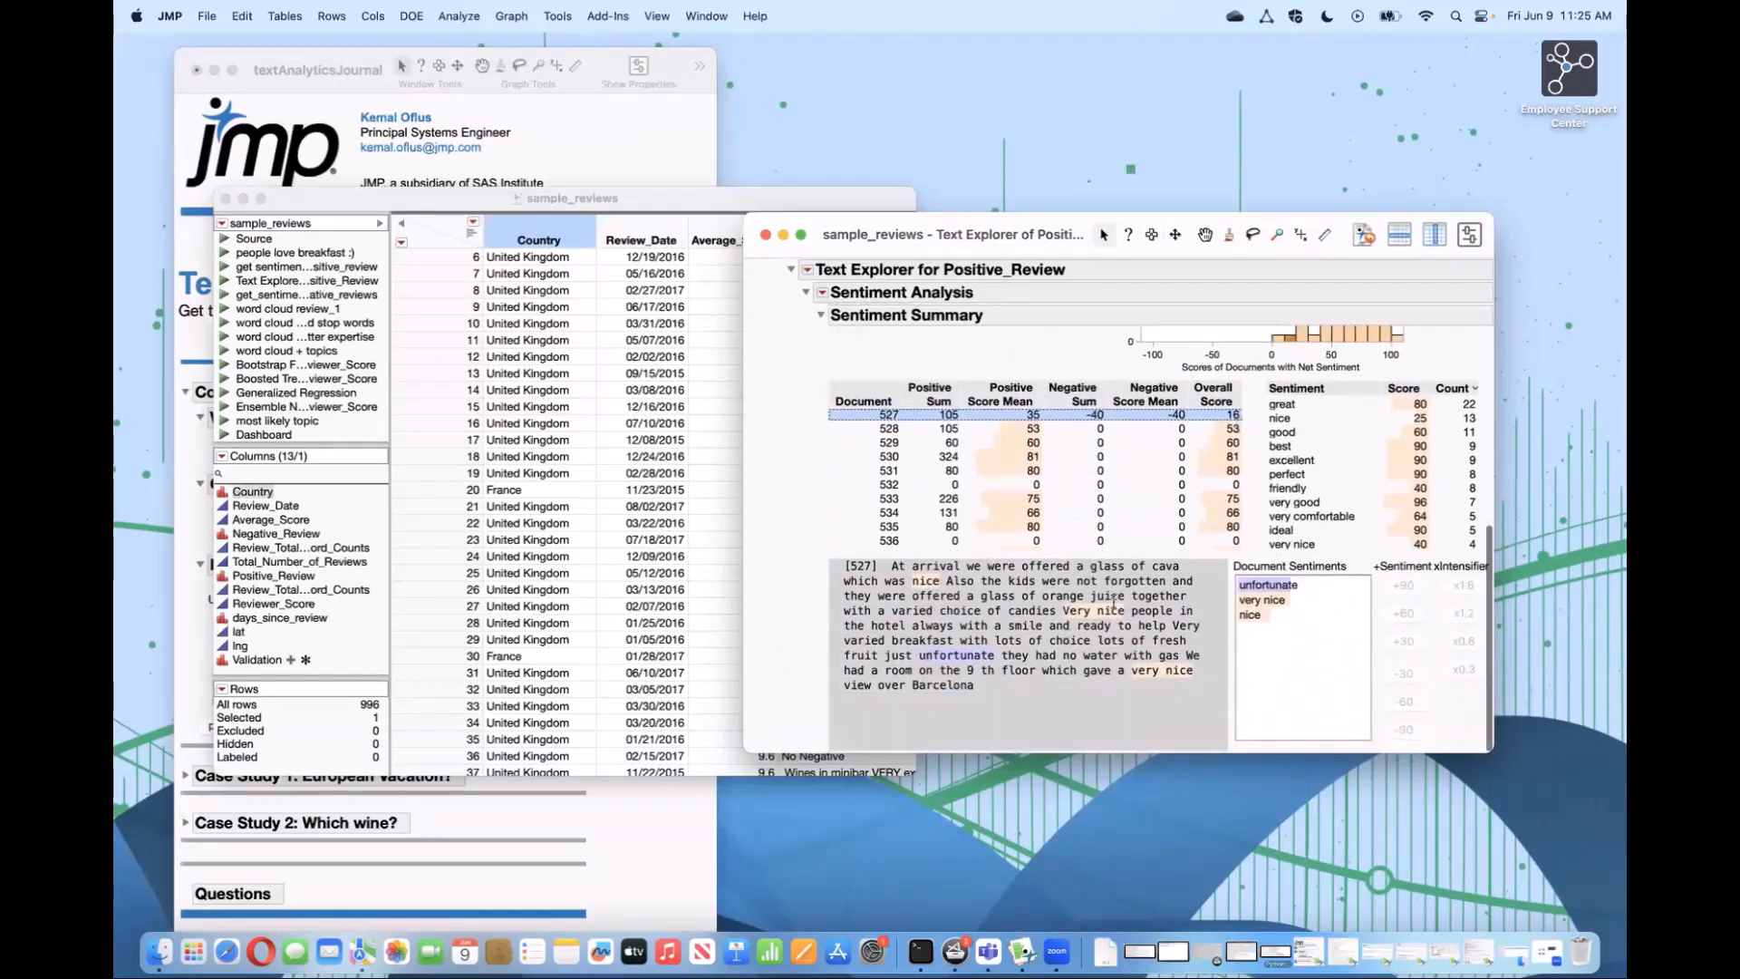
click(891, 485)
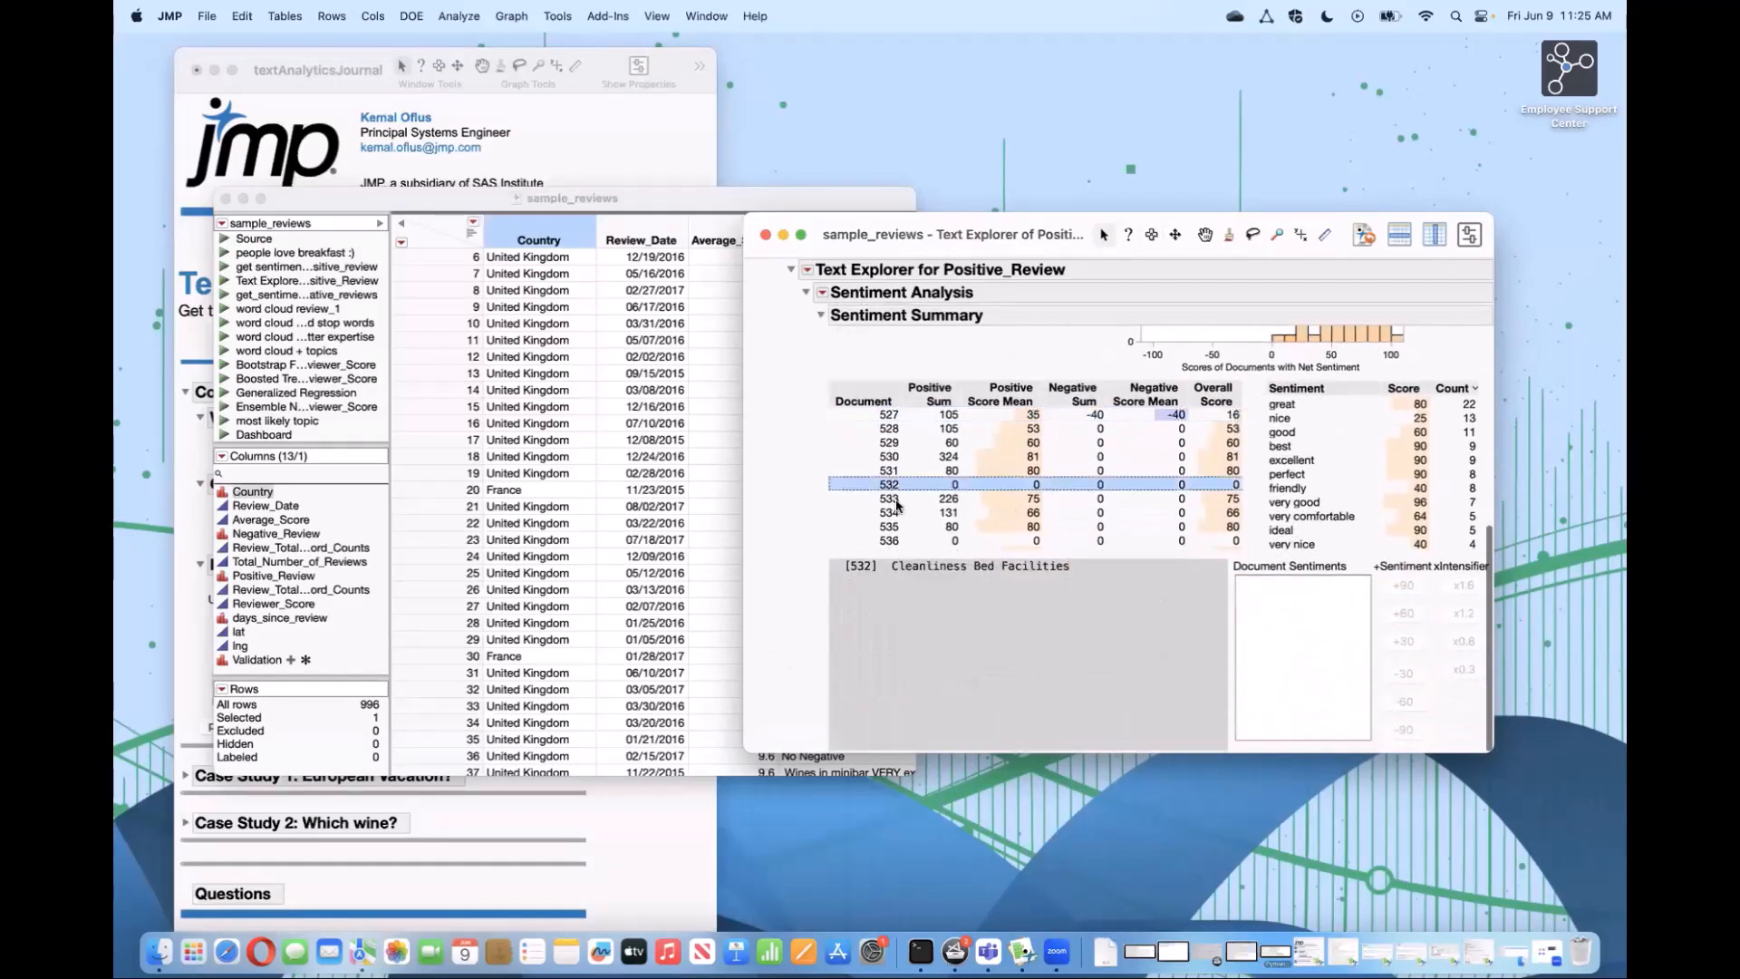
click(894, 499)
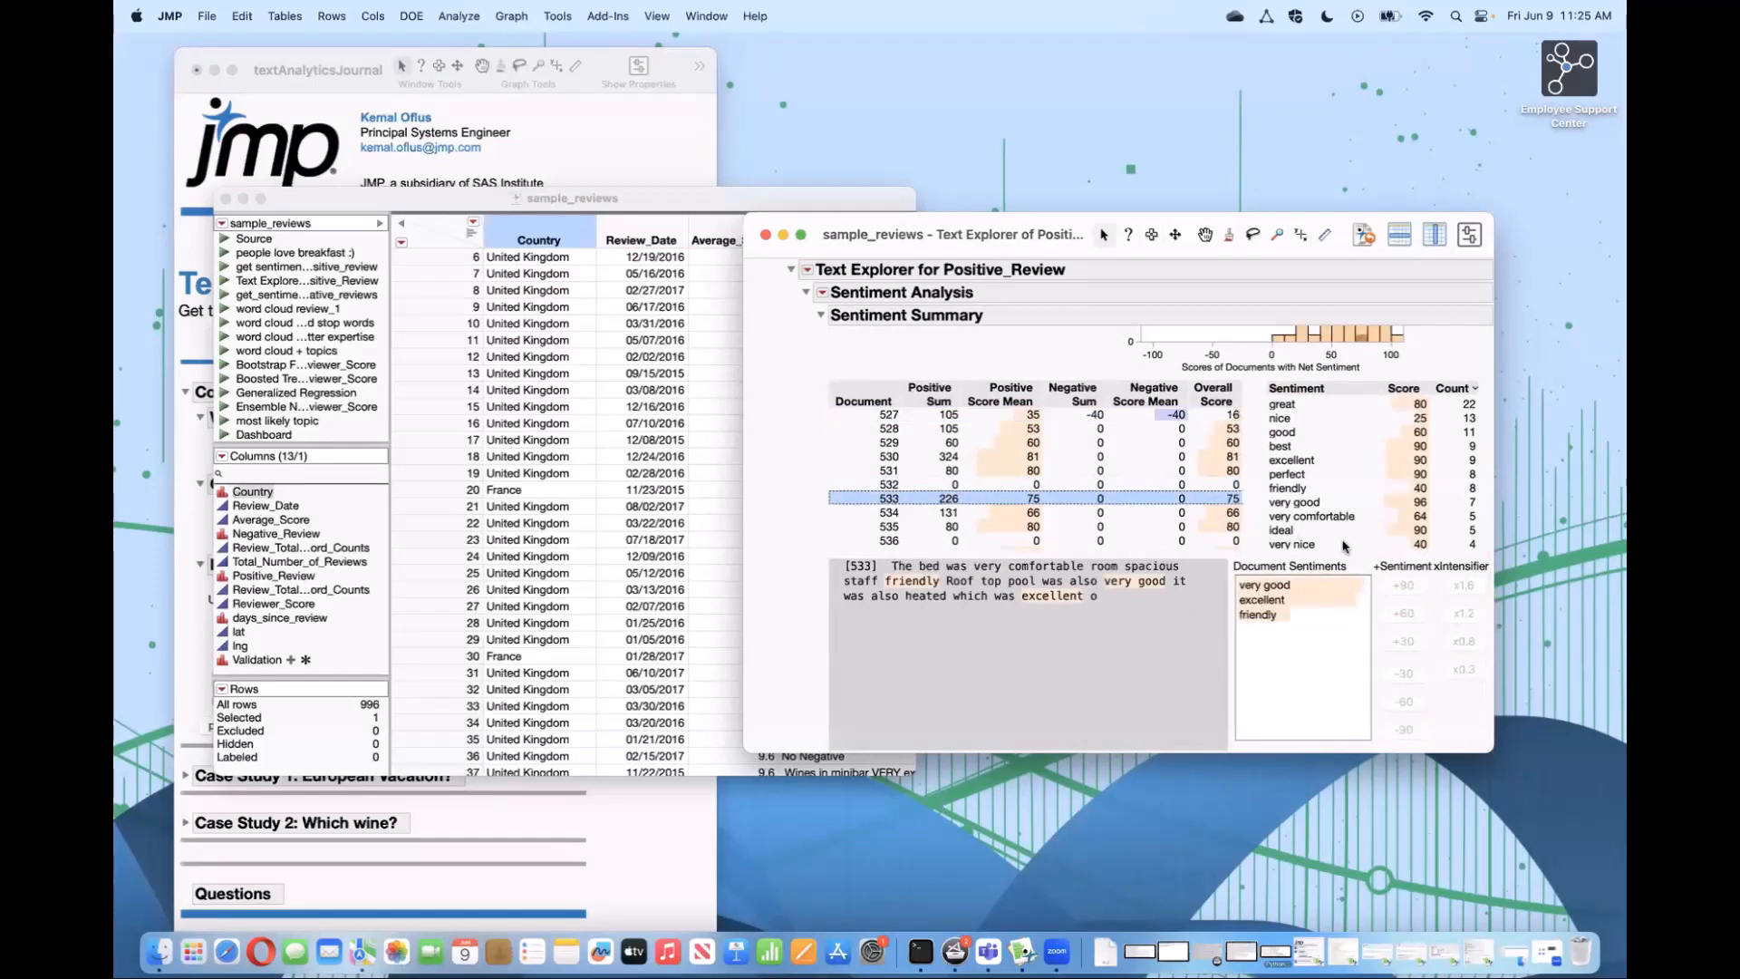
mouse_move(1344, 545)
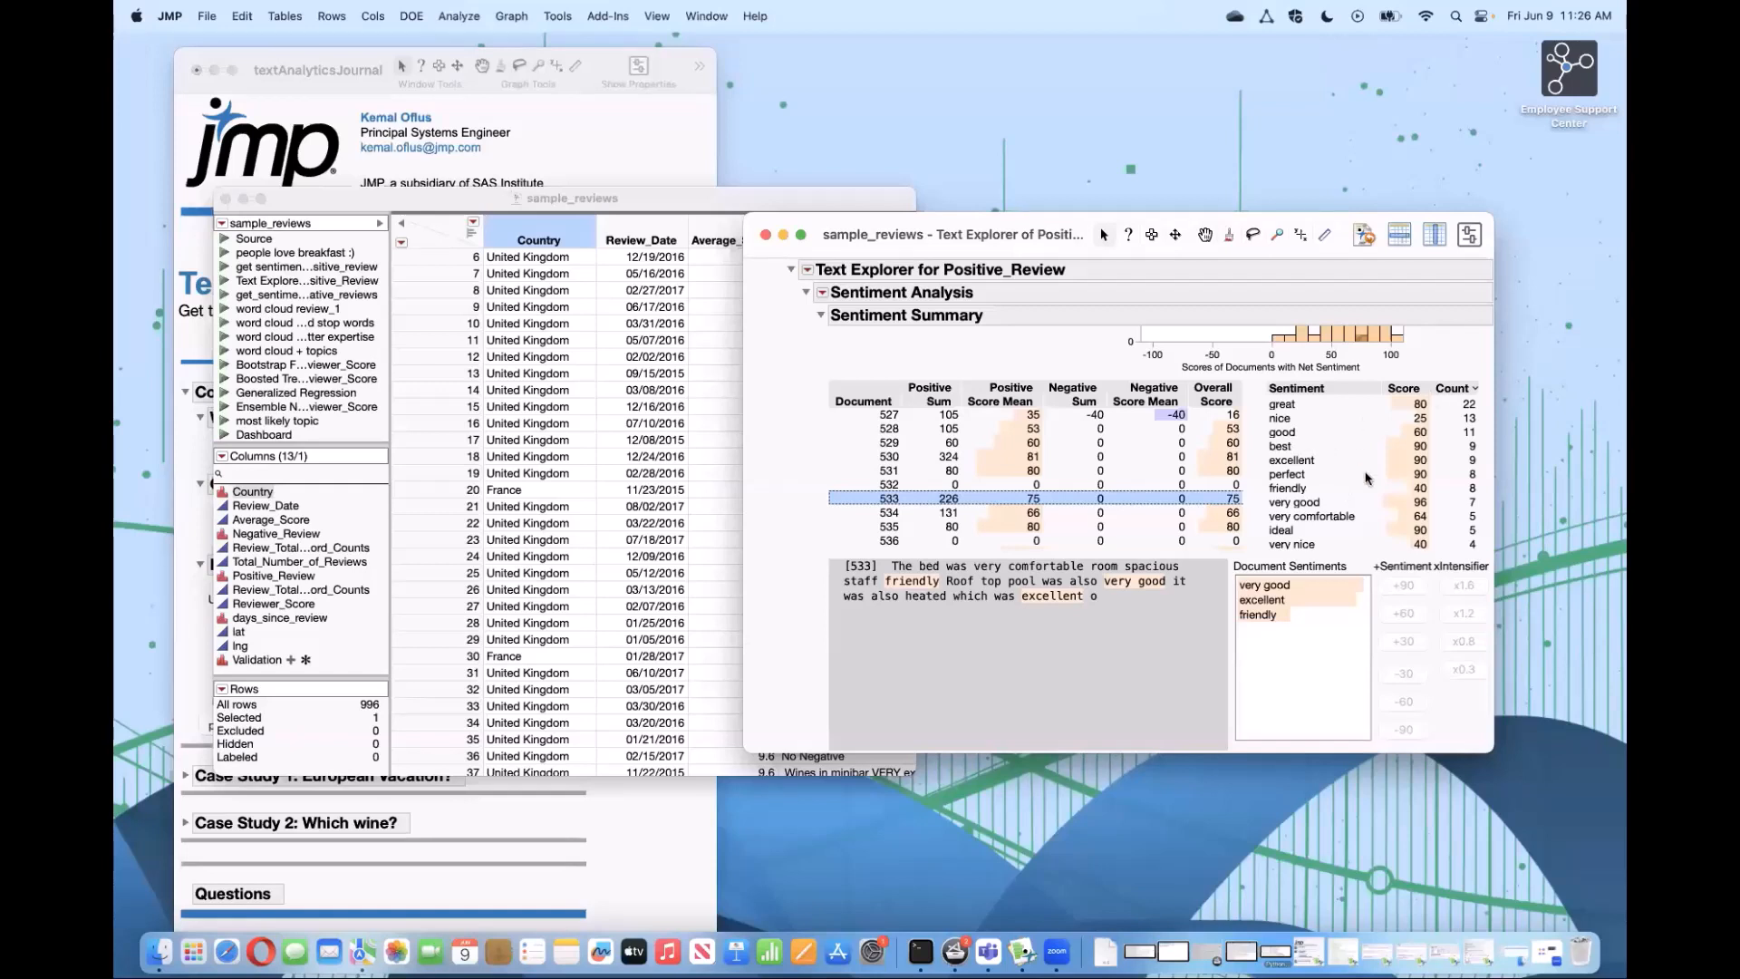
Step: Look over the sentiment summary and its term list, and check what the Score Column option of Sentiment Analysis does
scroll(1369, 484, up, 2)
scroll(1368, 485, up, 5)
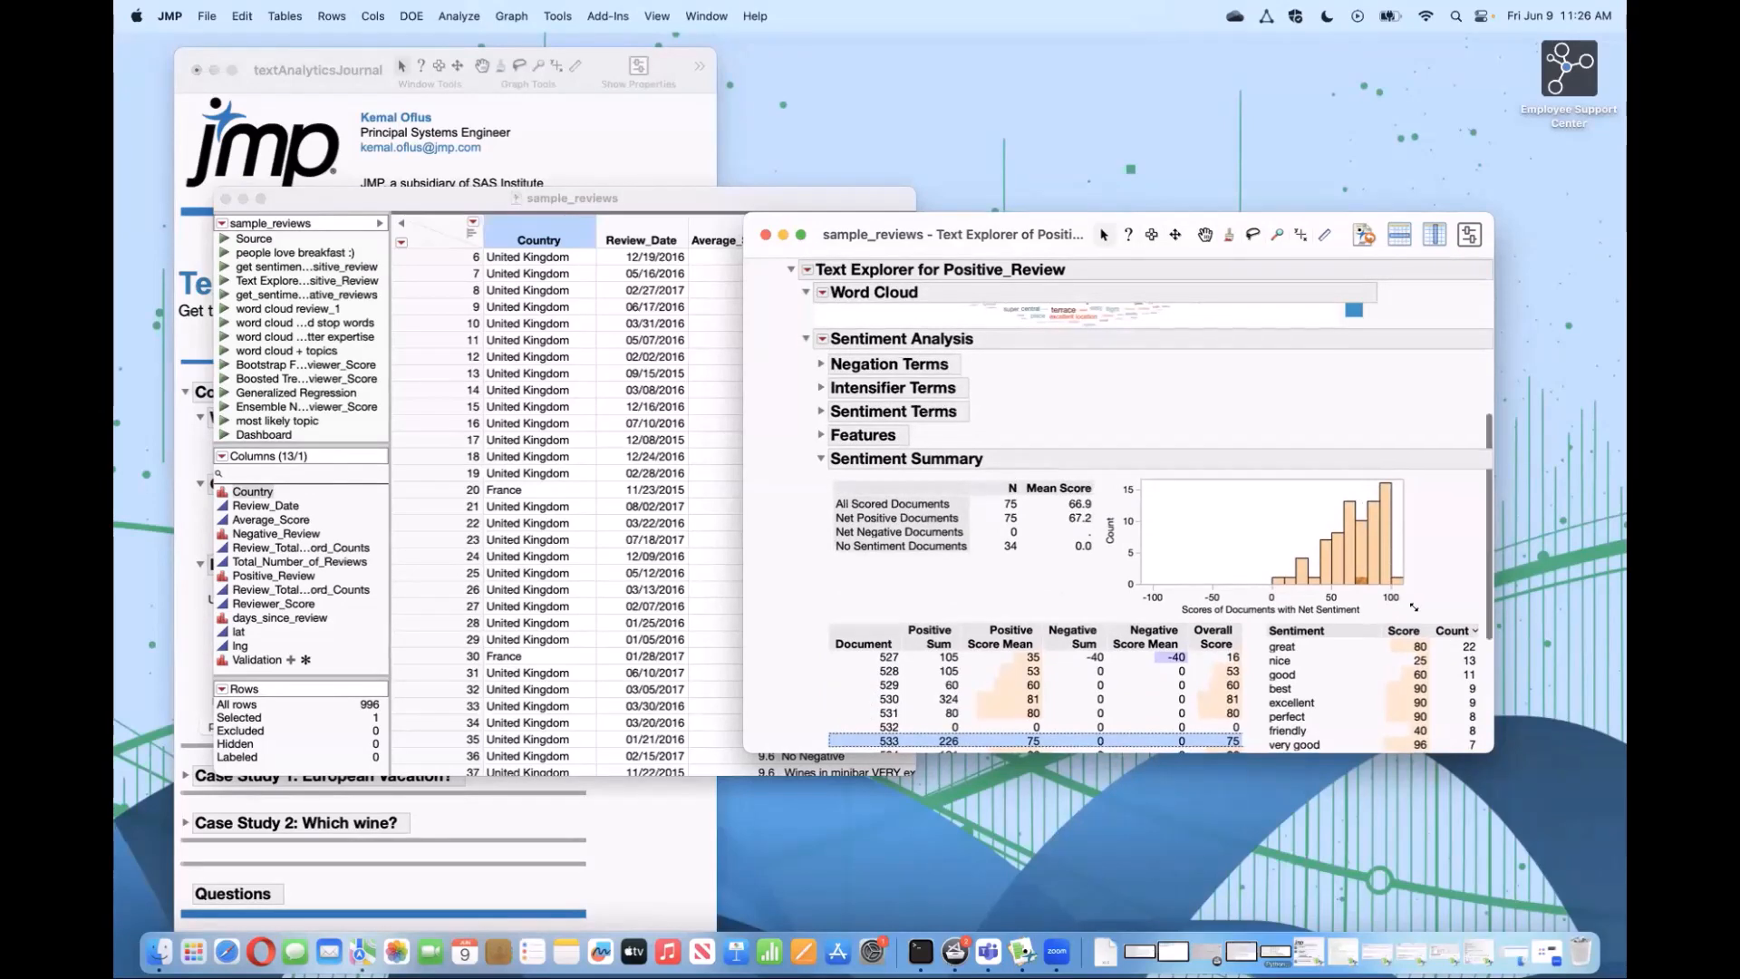
scroll(1410, 626, down, 2)
scroll(1410, 625, down, 3)
scroll(1258, 551, down, 5)
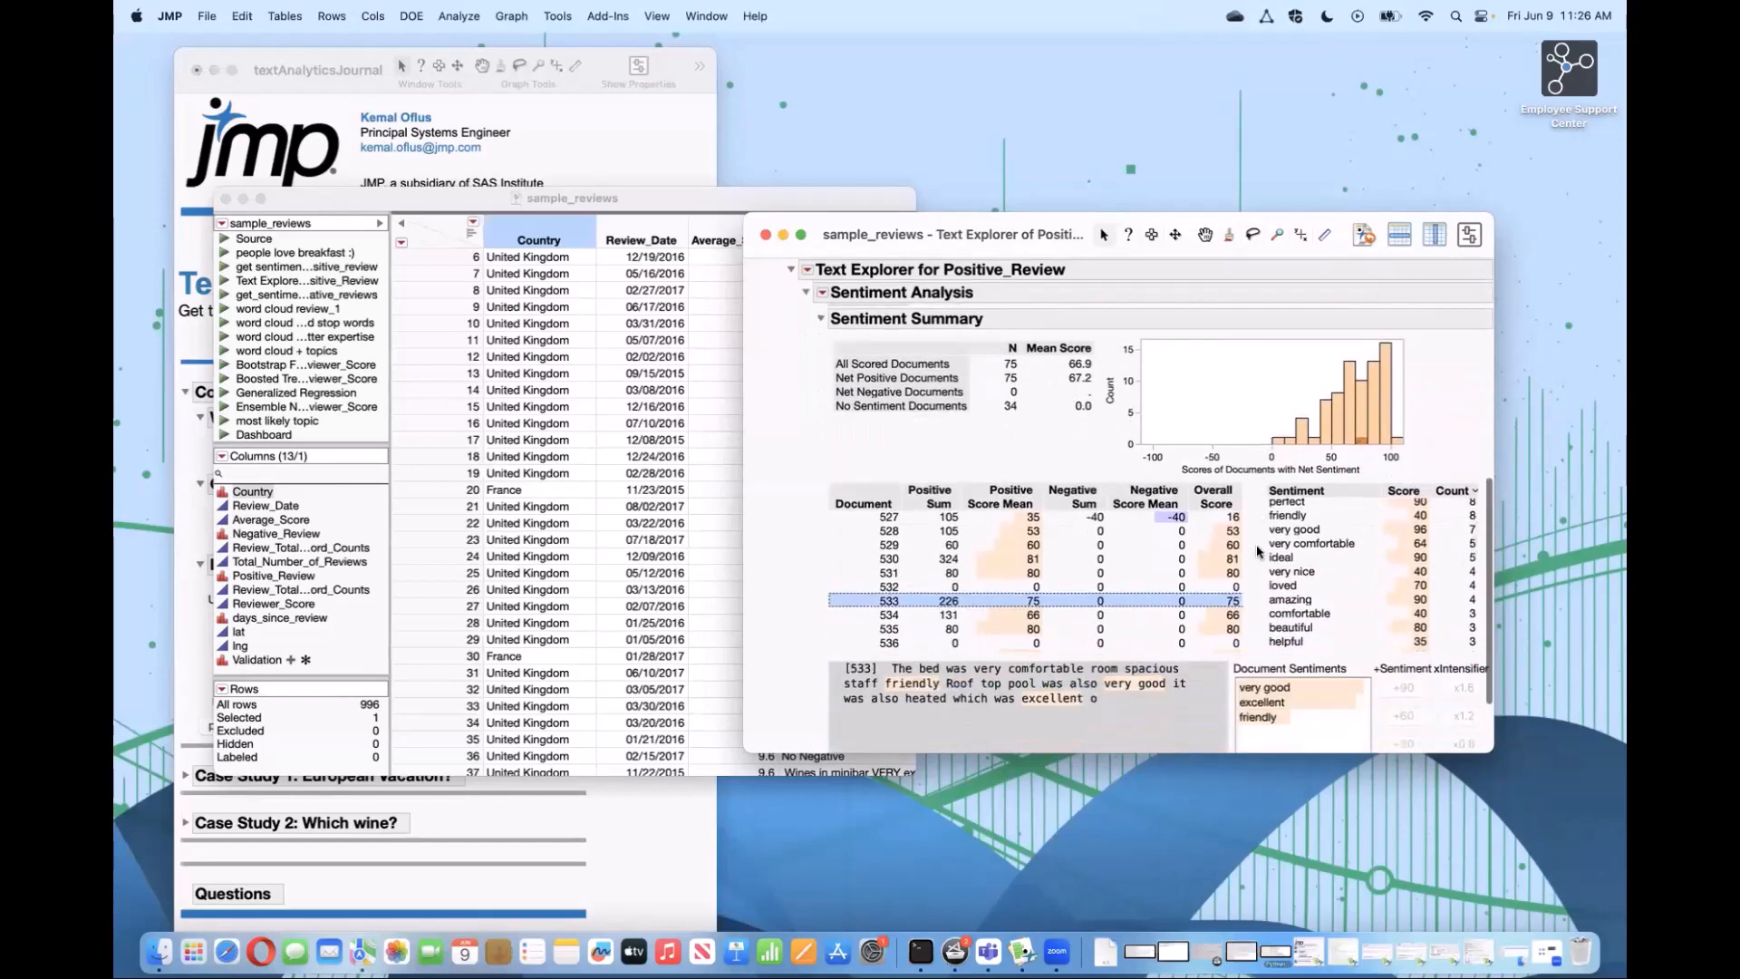
scroll(1178, 517, up, 5)
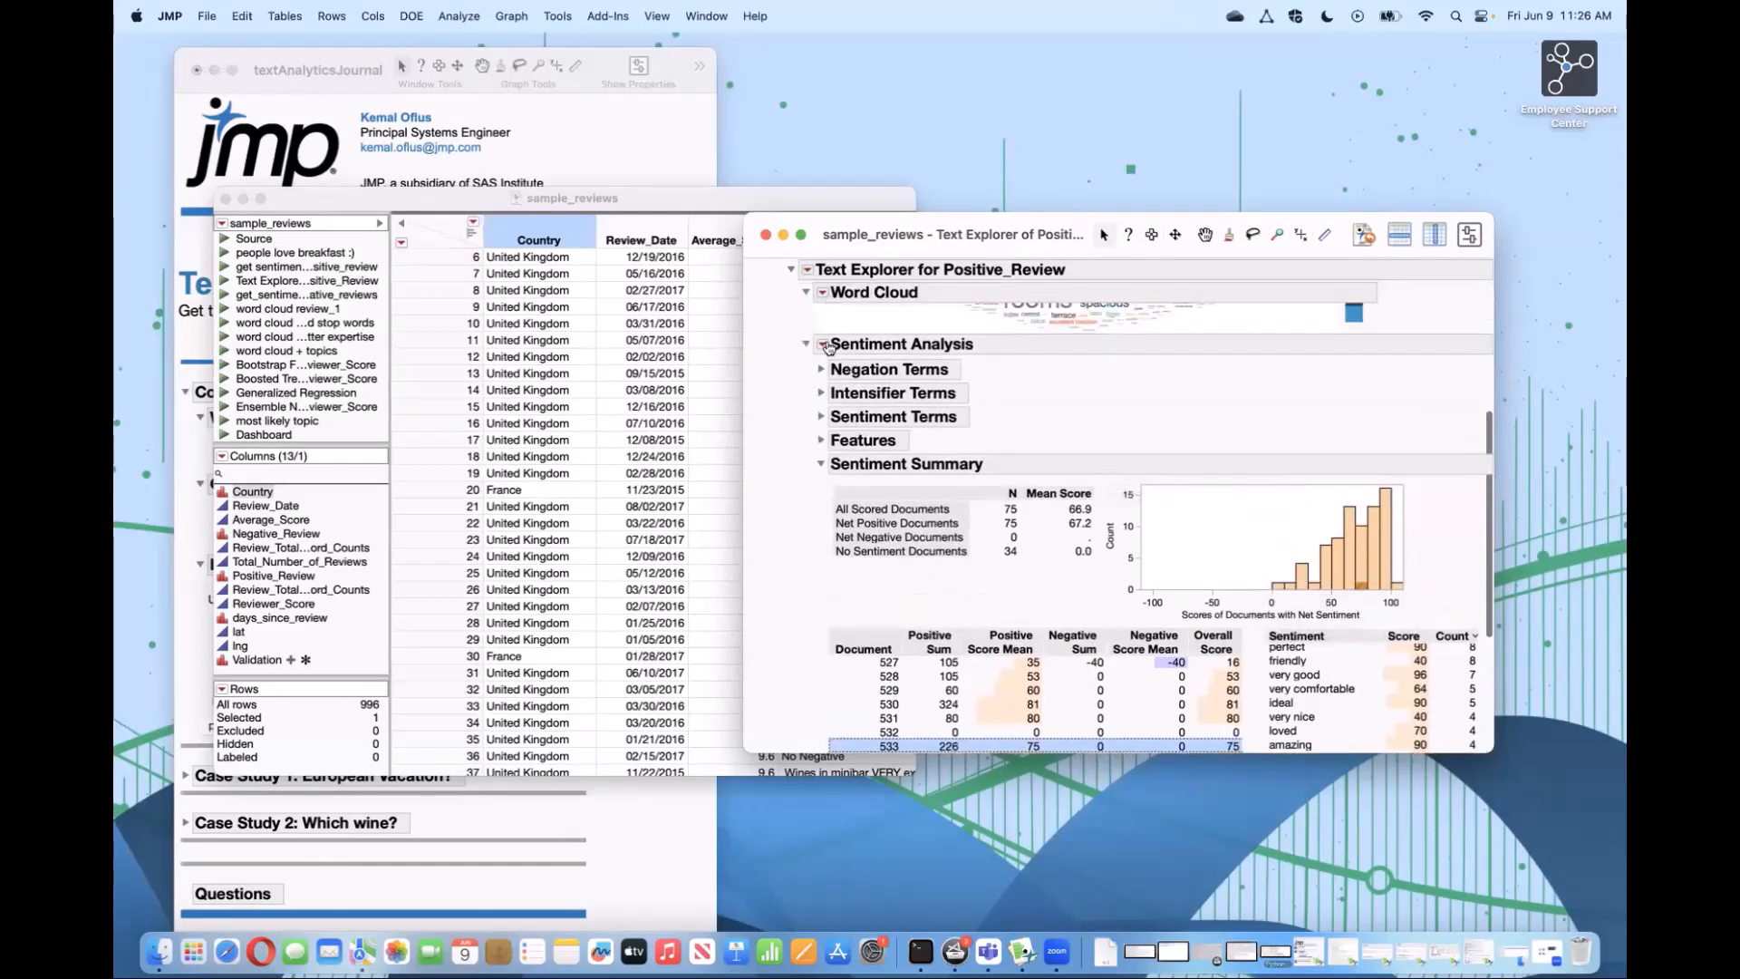
click(824, 346)
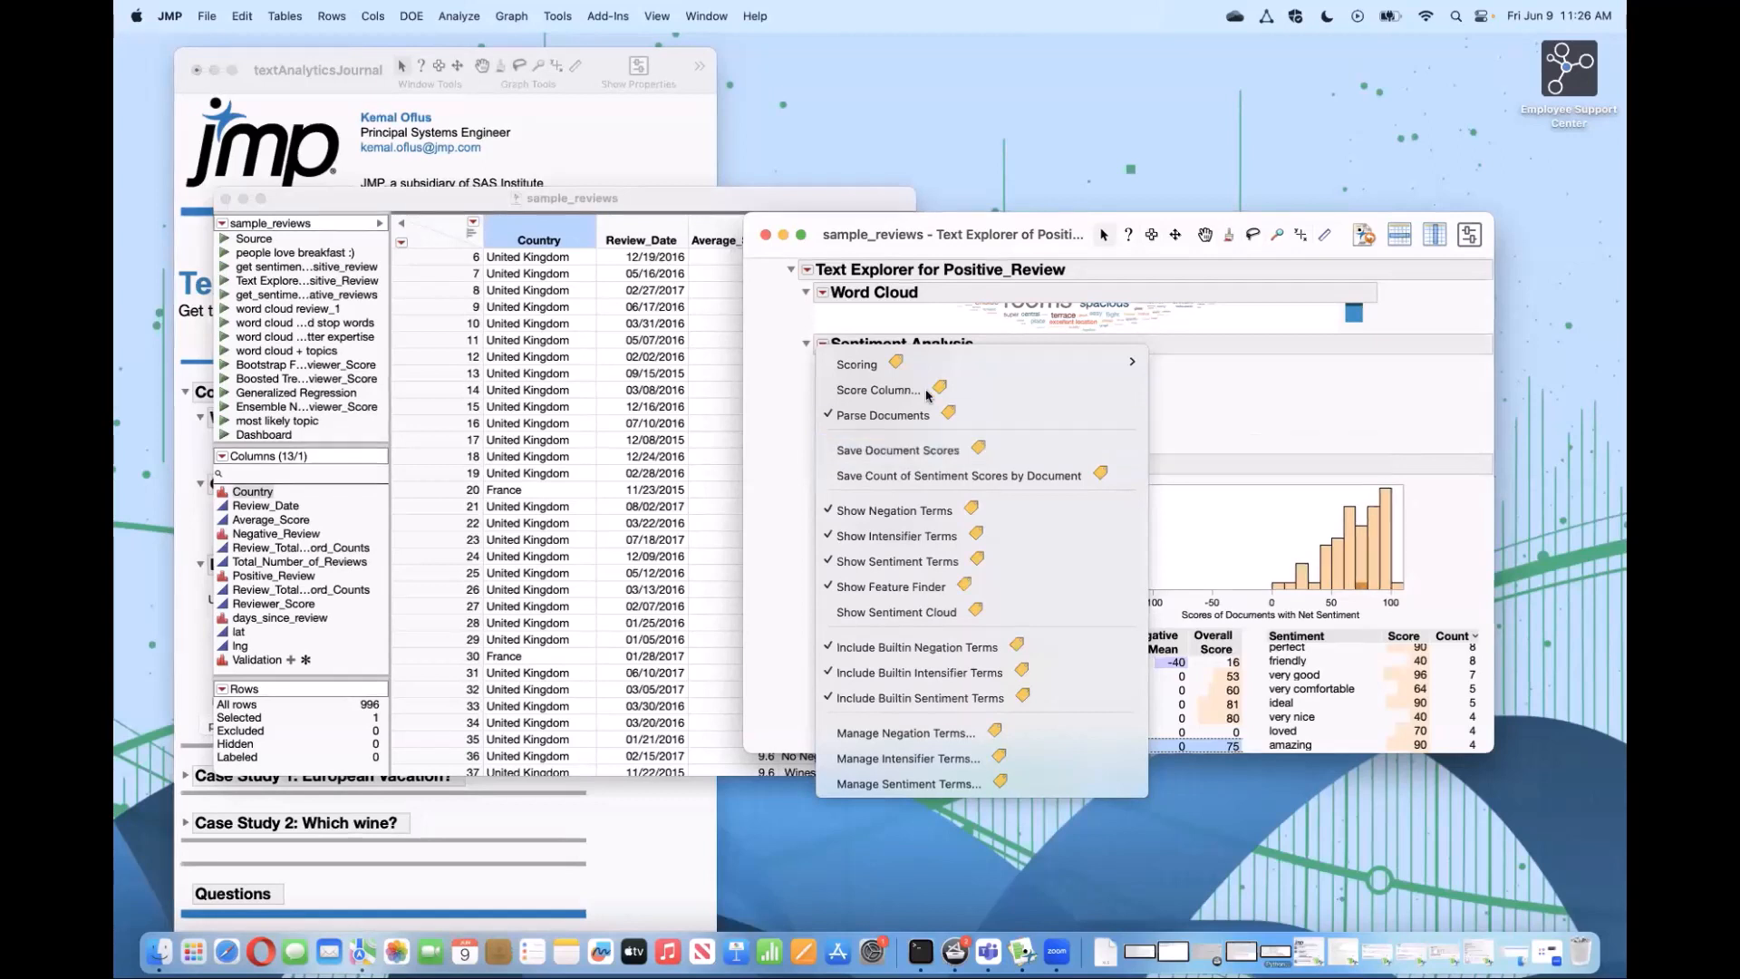
mouse_move(914, 375)
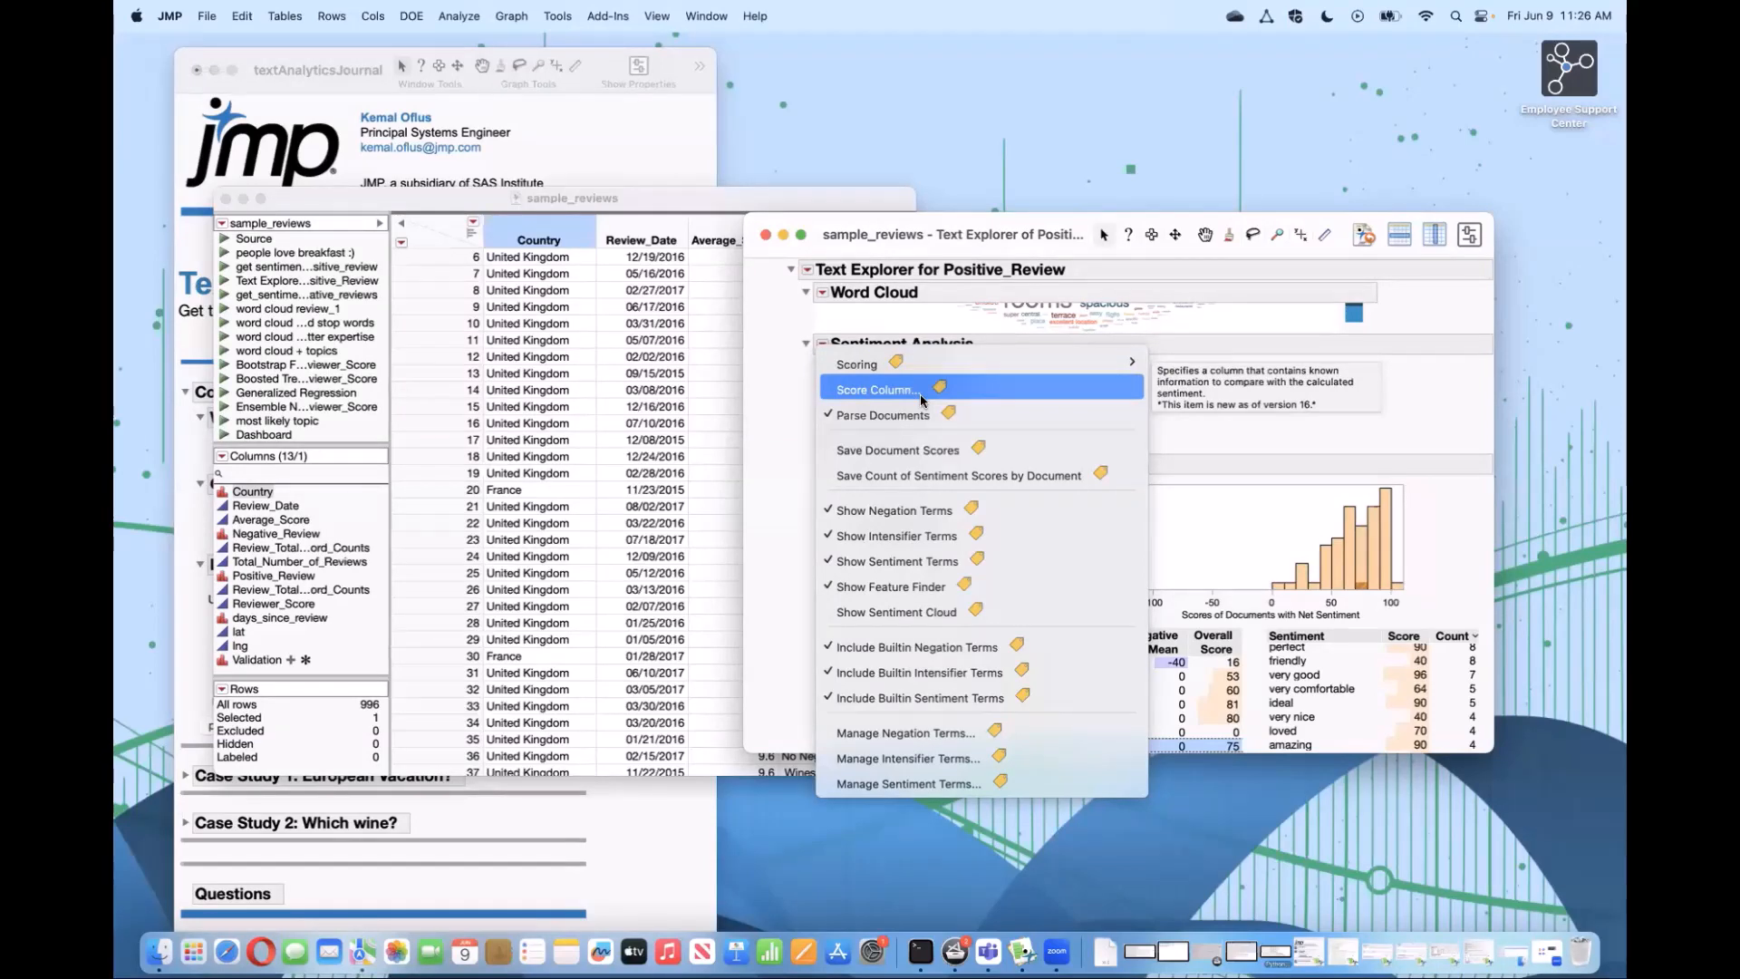
click(1327, 400)
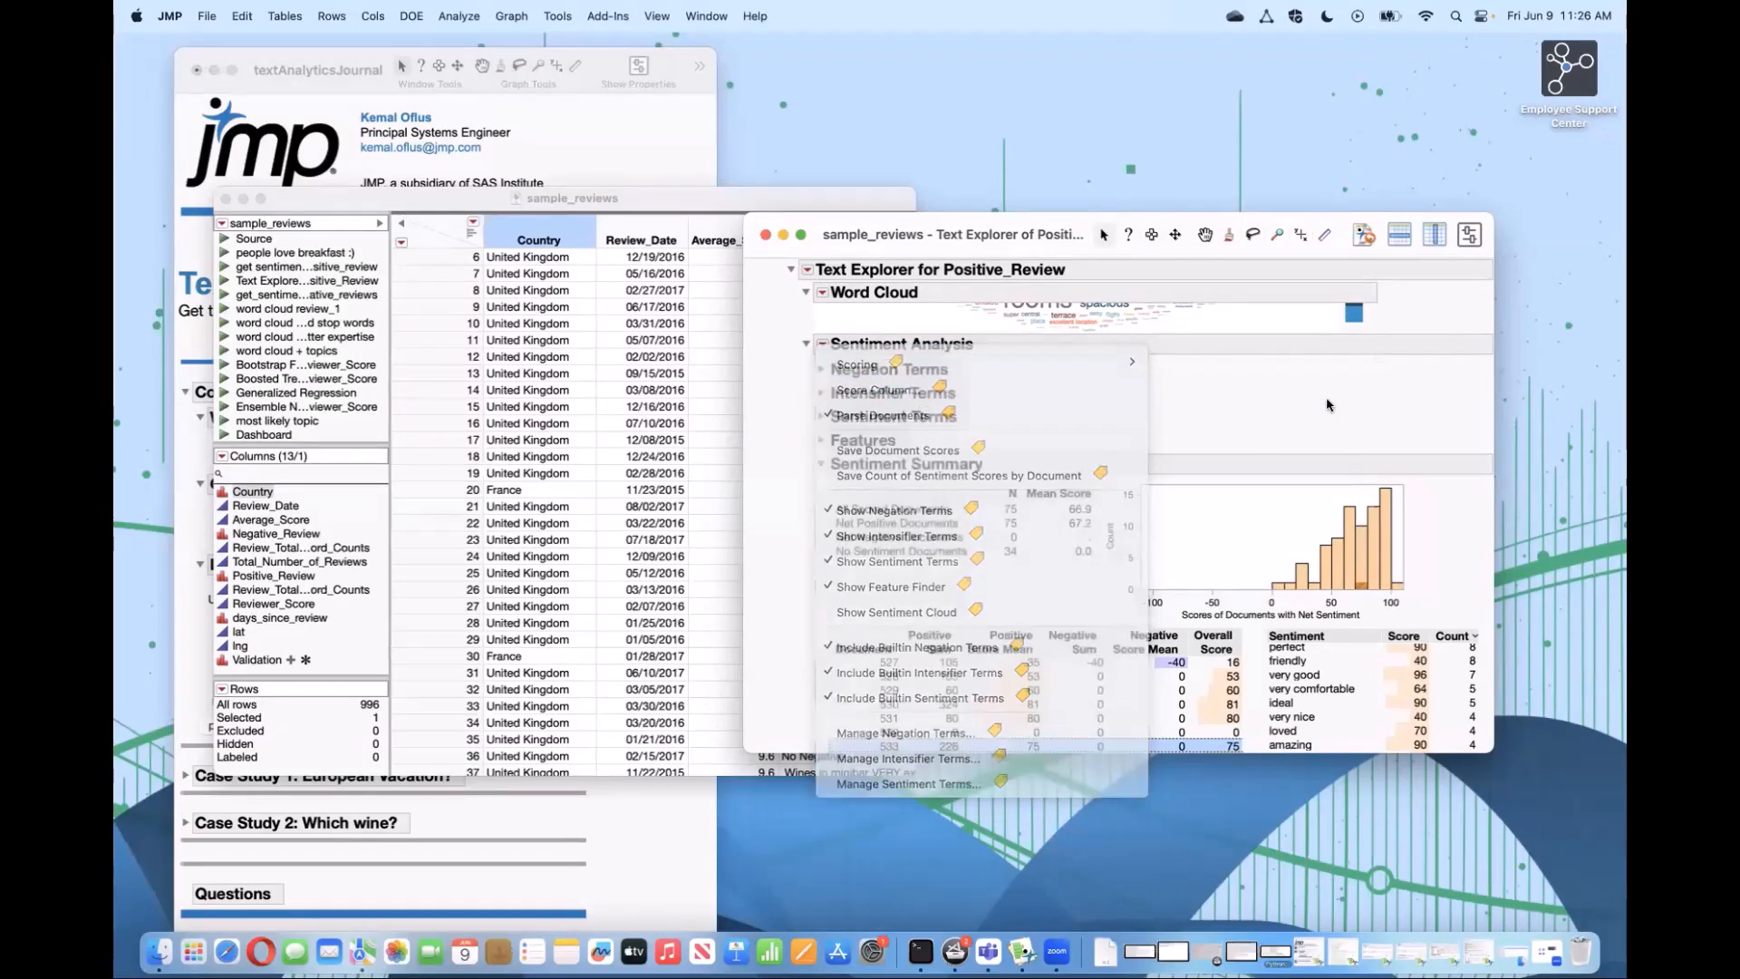
scroll(1263, 637, down, 2)
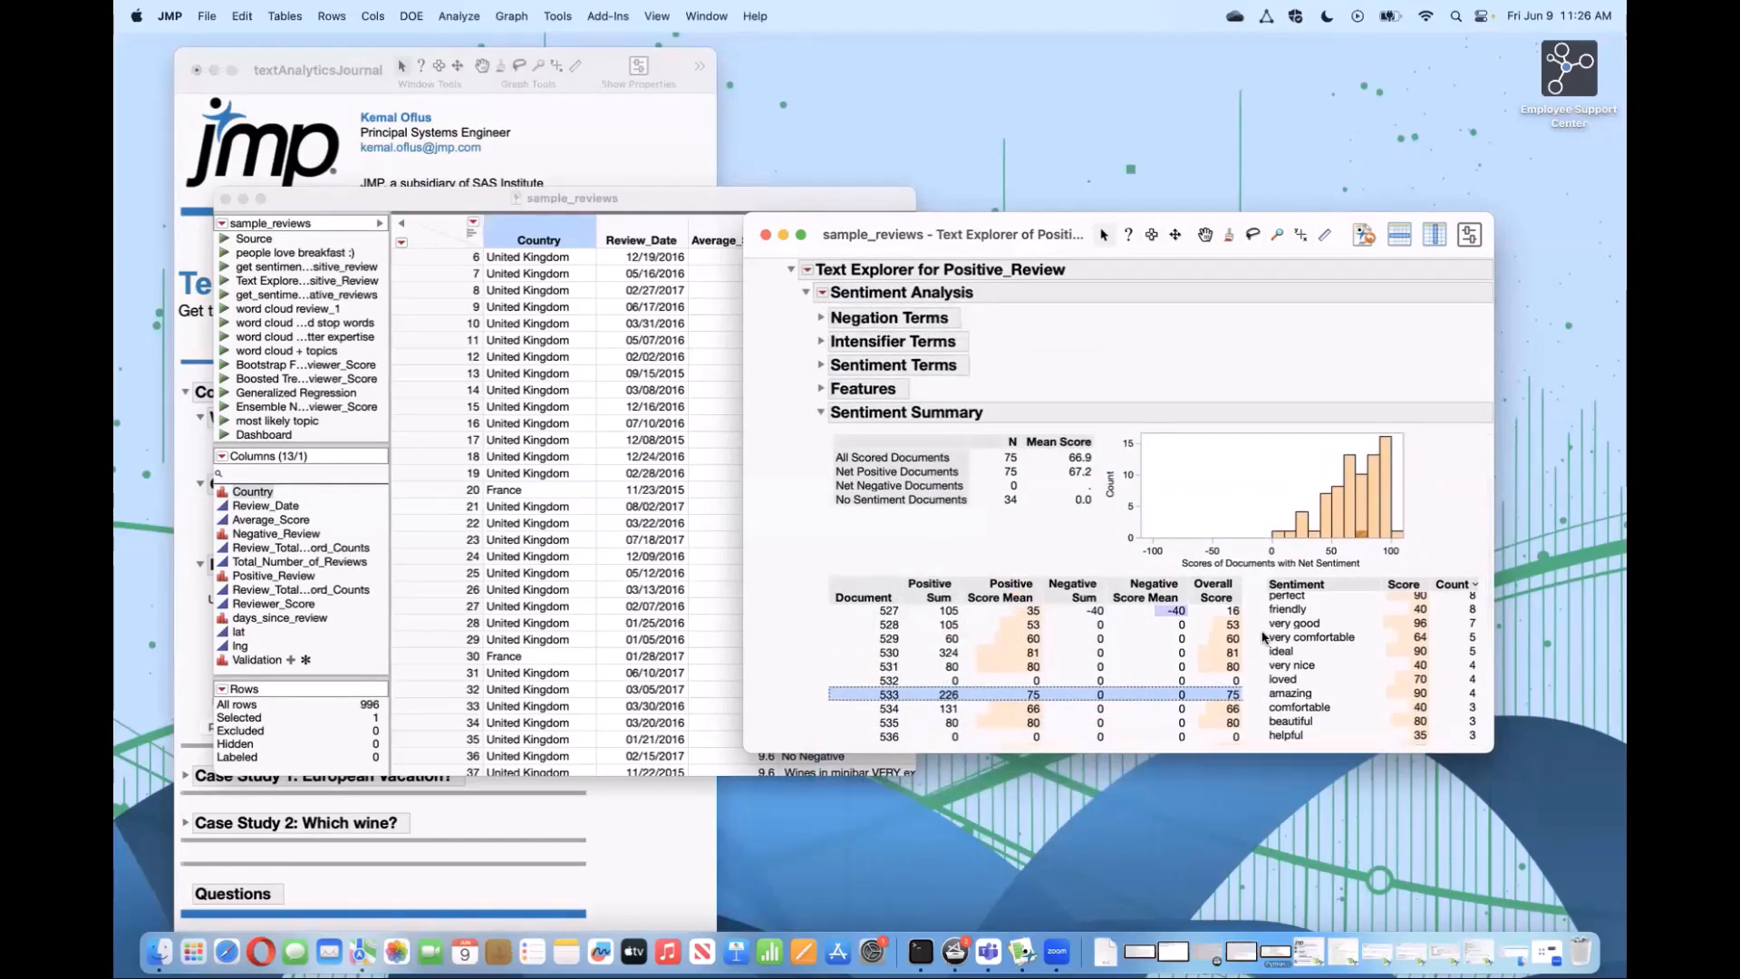
Step: Set Average_Score as the sentiment score column and compare it with the overall scores in the document table
click(825, 295)
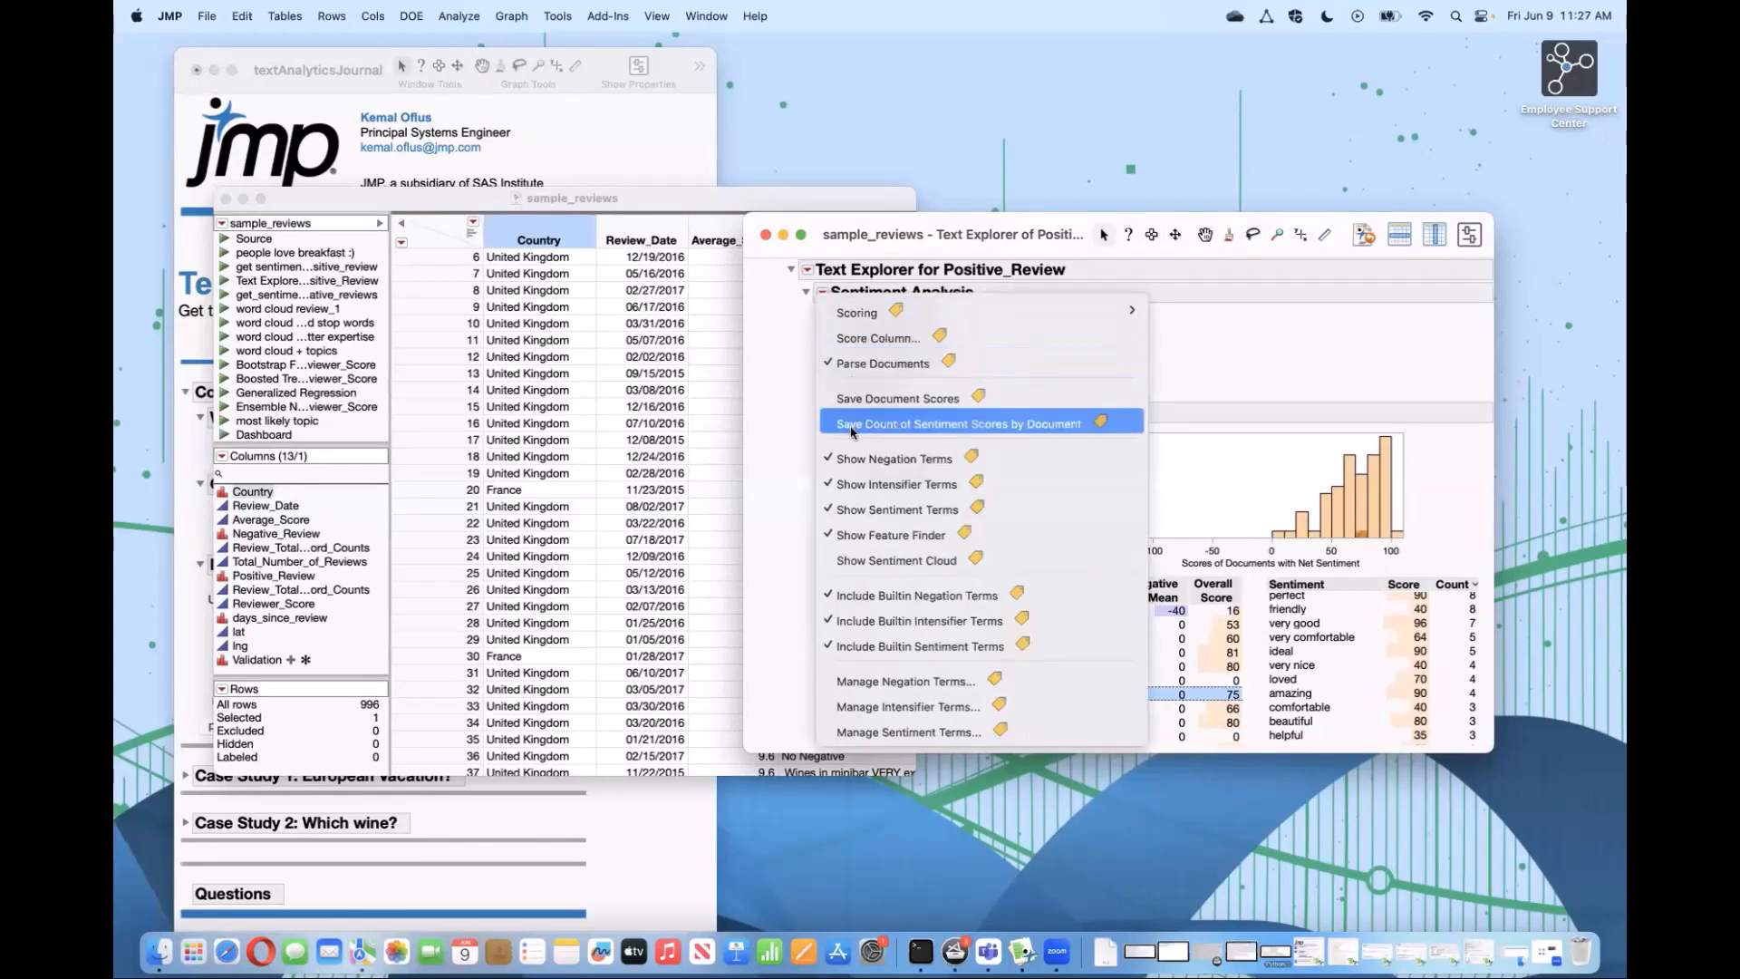
click(860, 339)
click(923, 272)
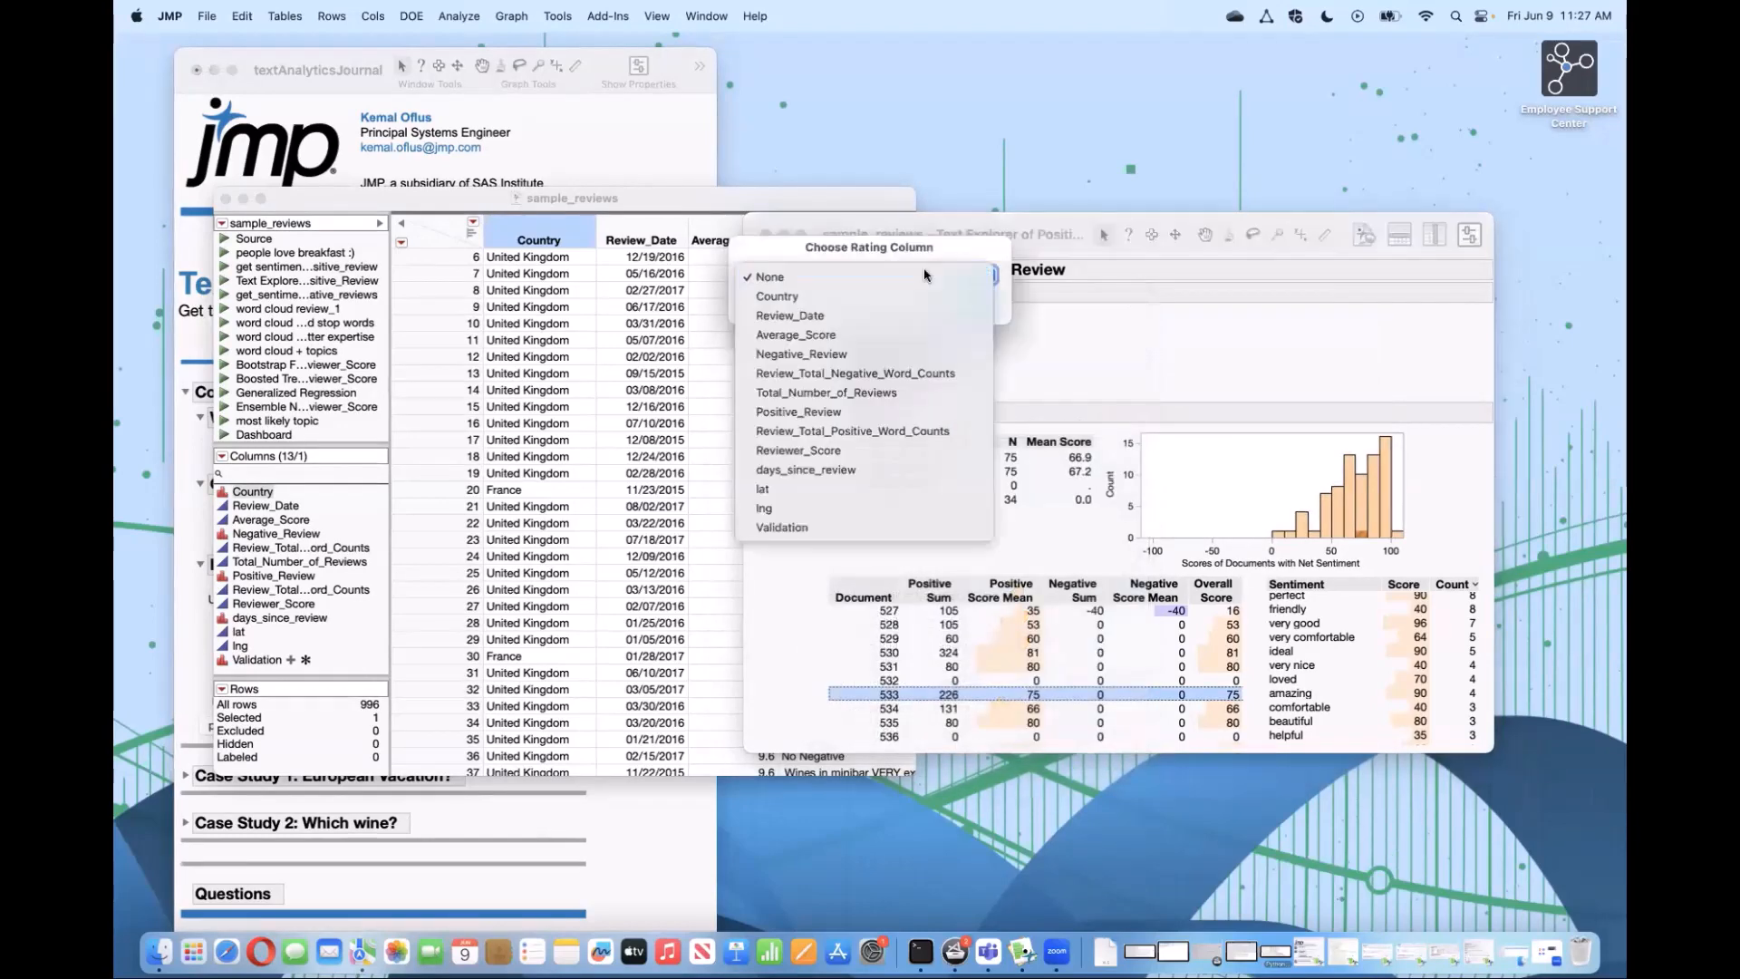
click(923, 272)
click(925, 274)
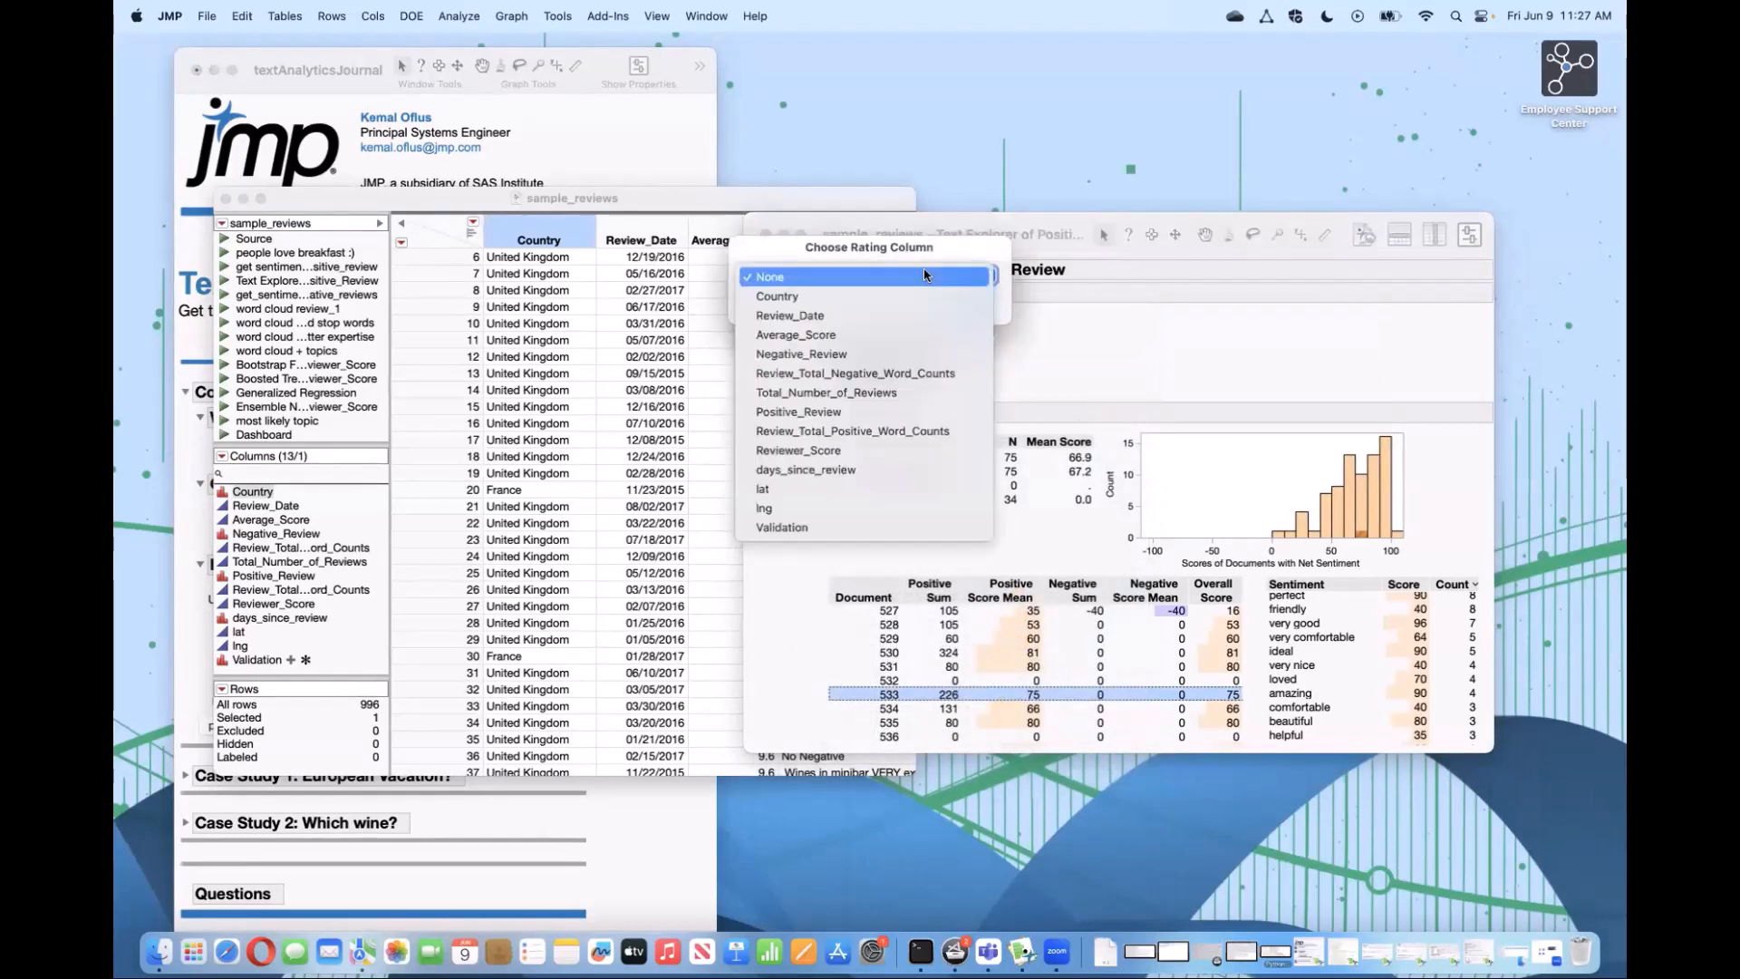
click(892, 335)
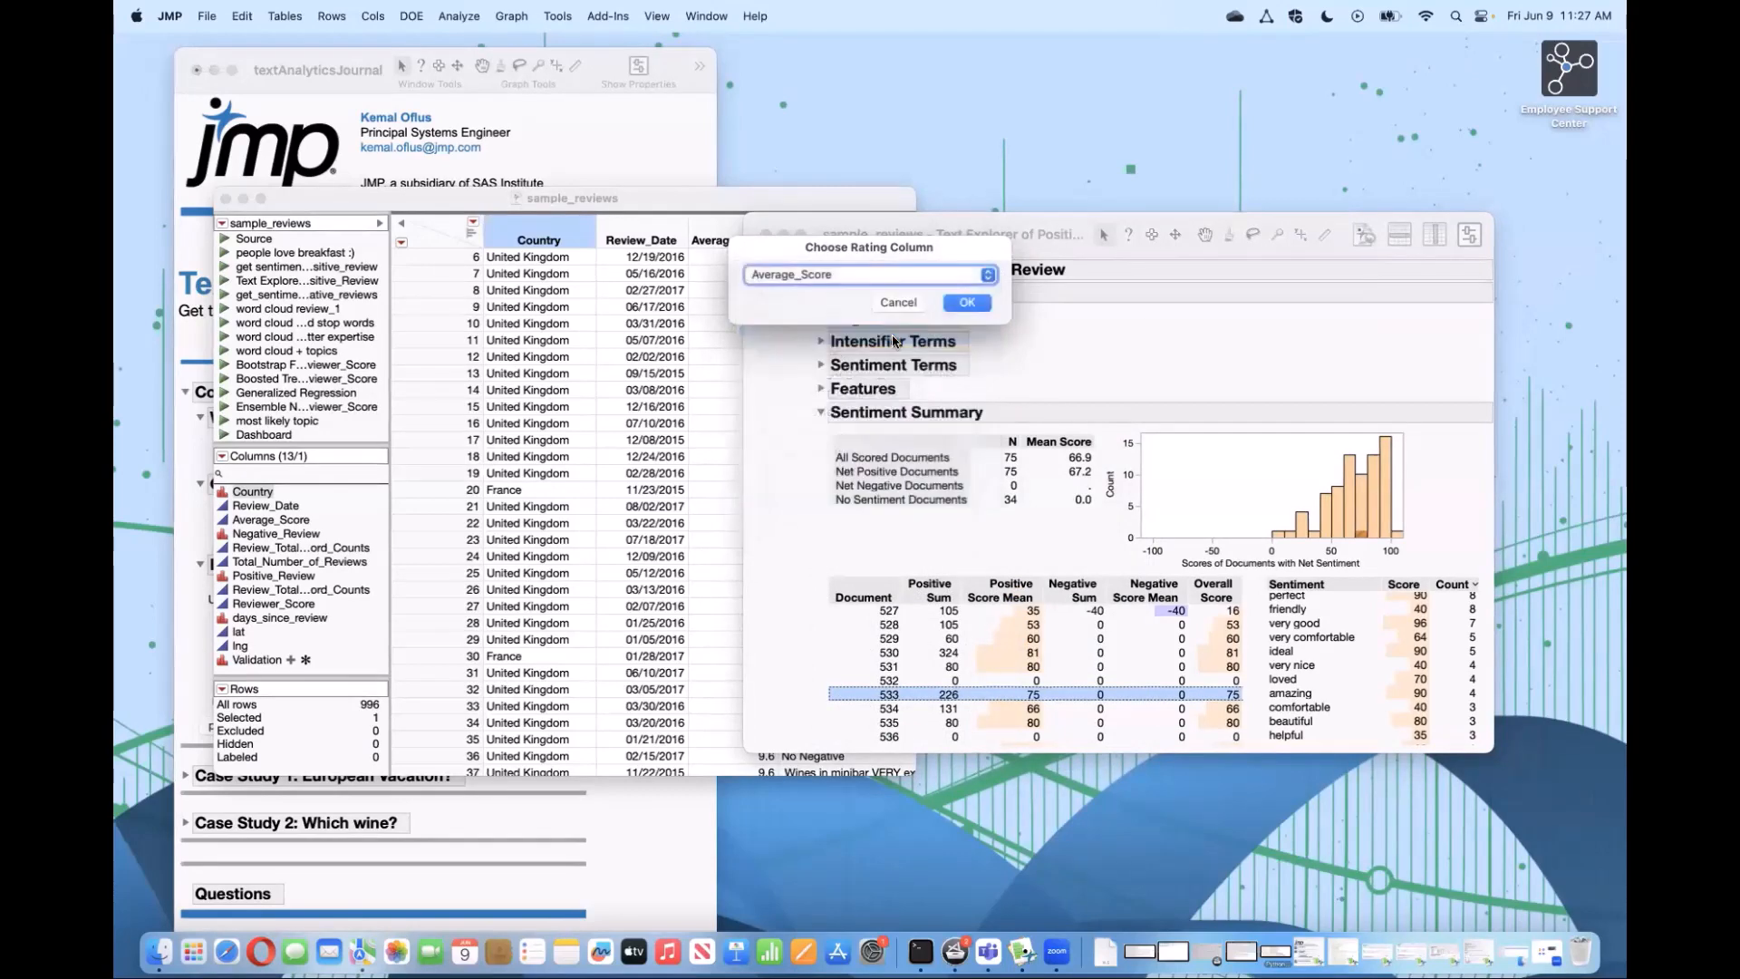
click(976, 306)
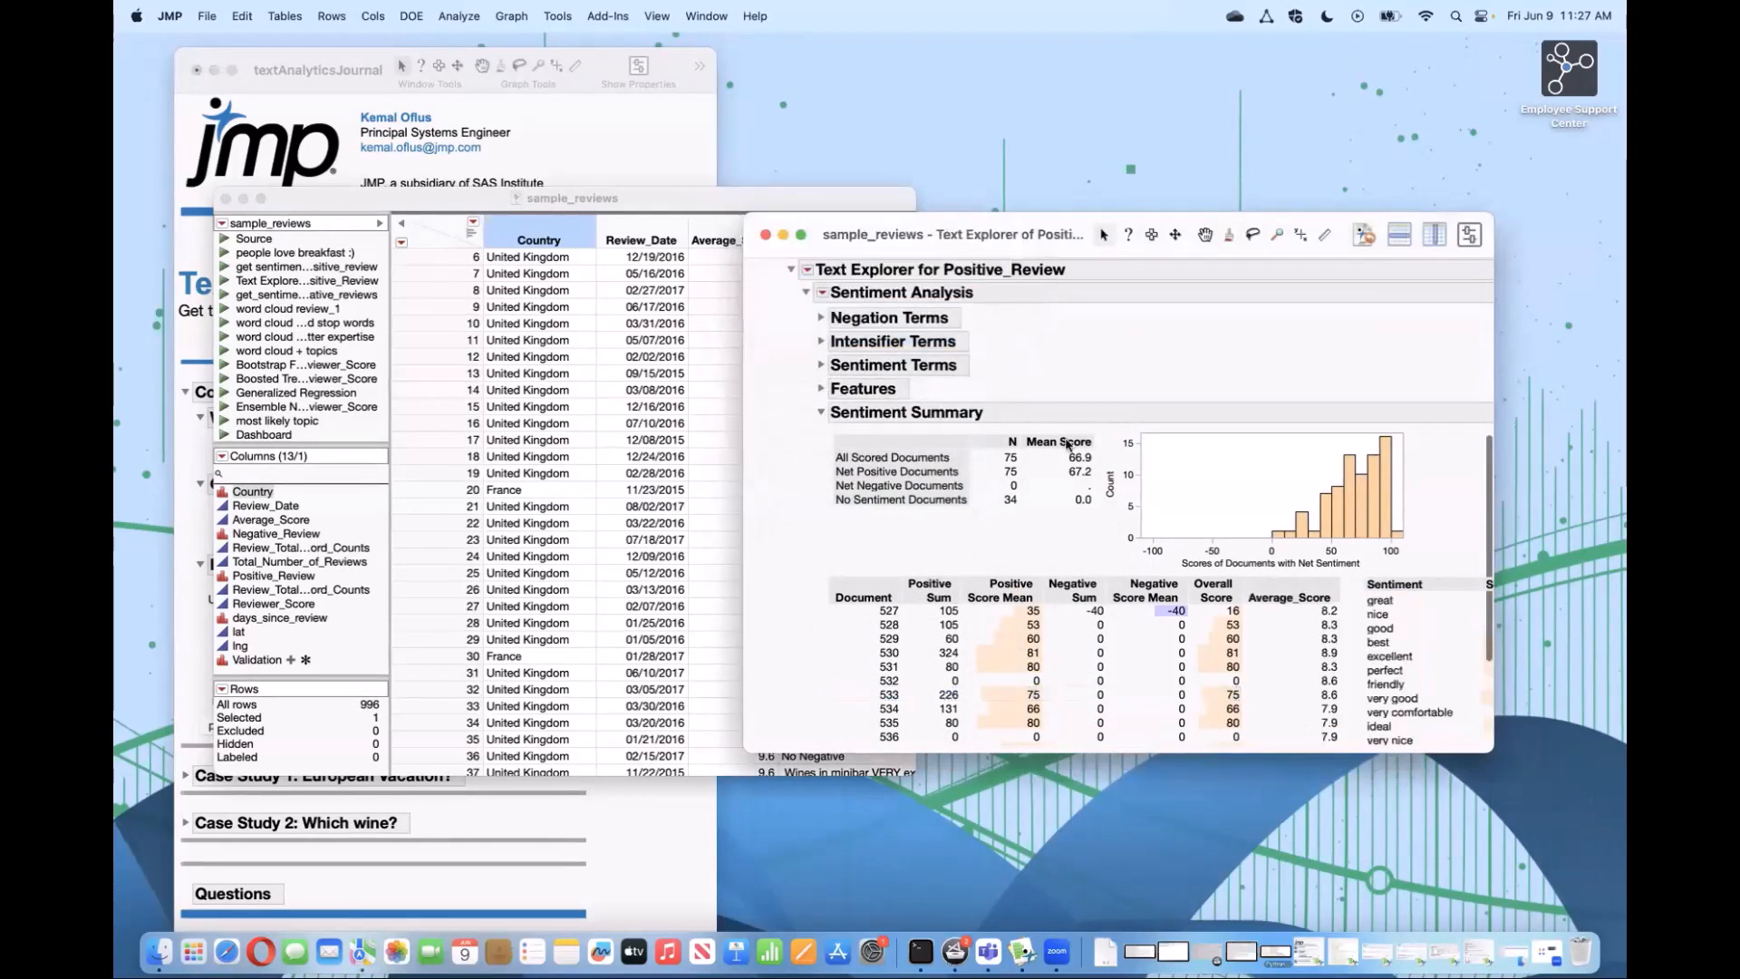
scroll(1217, 591, up, 2)
scroll(1345, 660, down, 1)
scroll(1345, 661, down, 1)
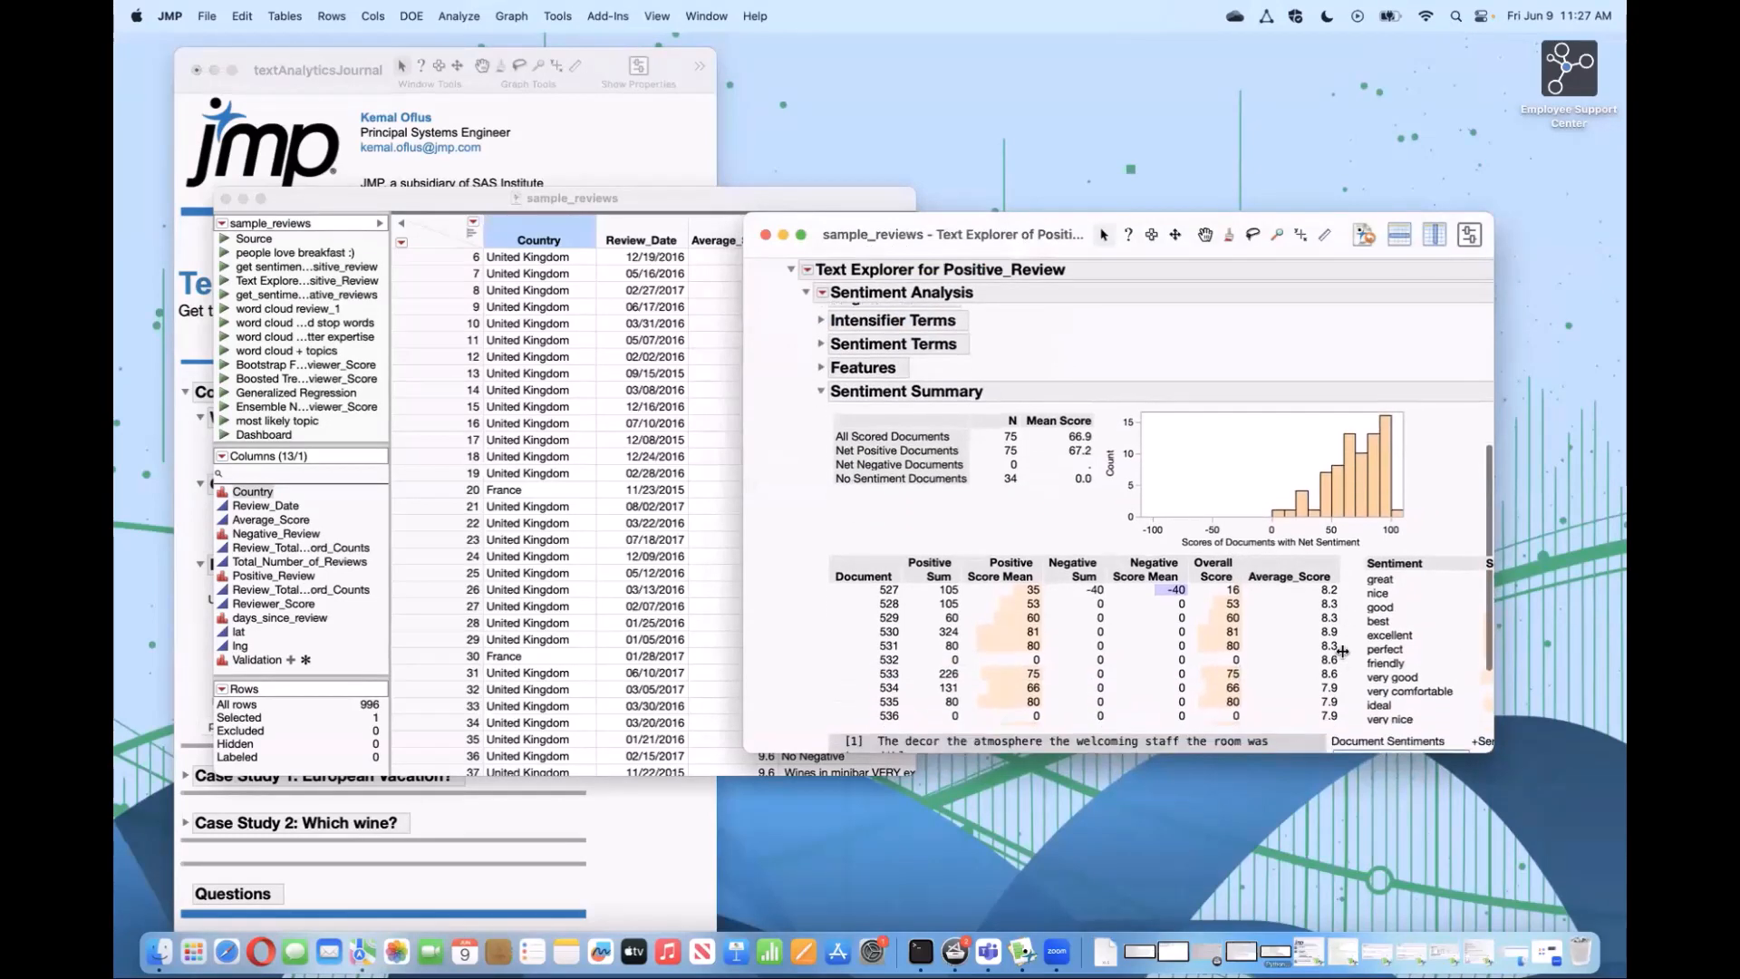
scroll(1280, 586, up, 1)
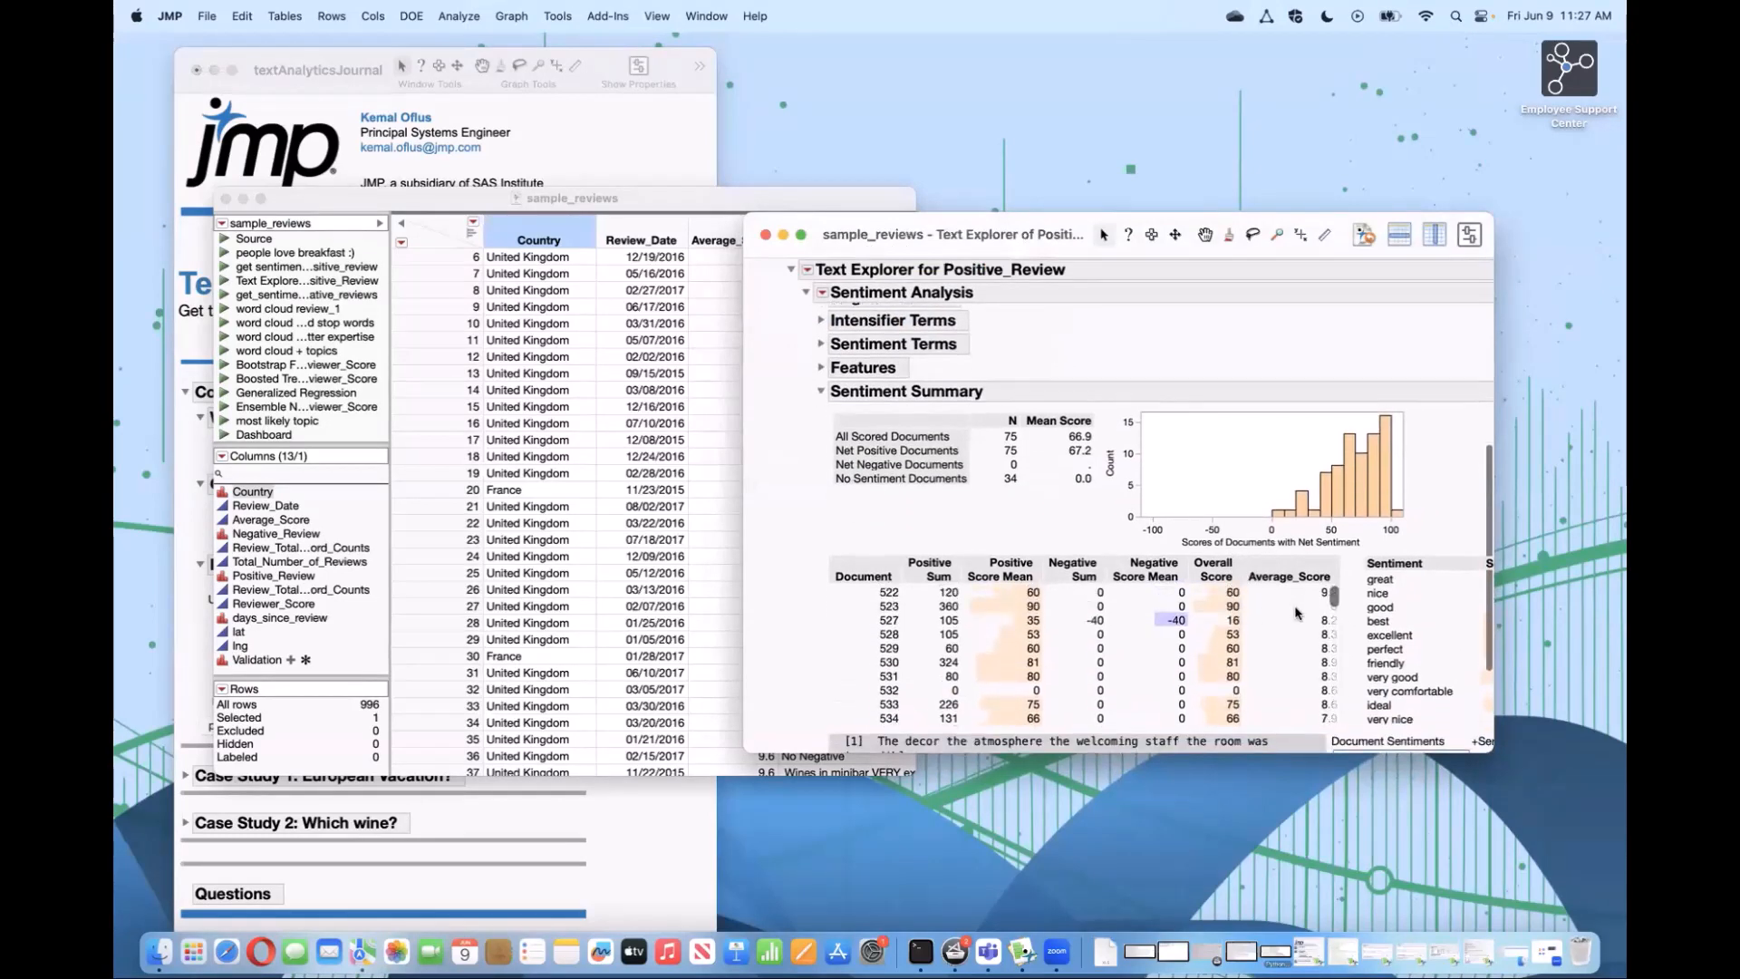
scroll(1359, 580, up, 3)
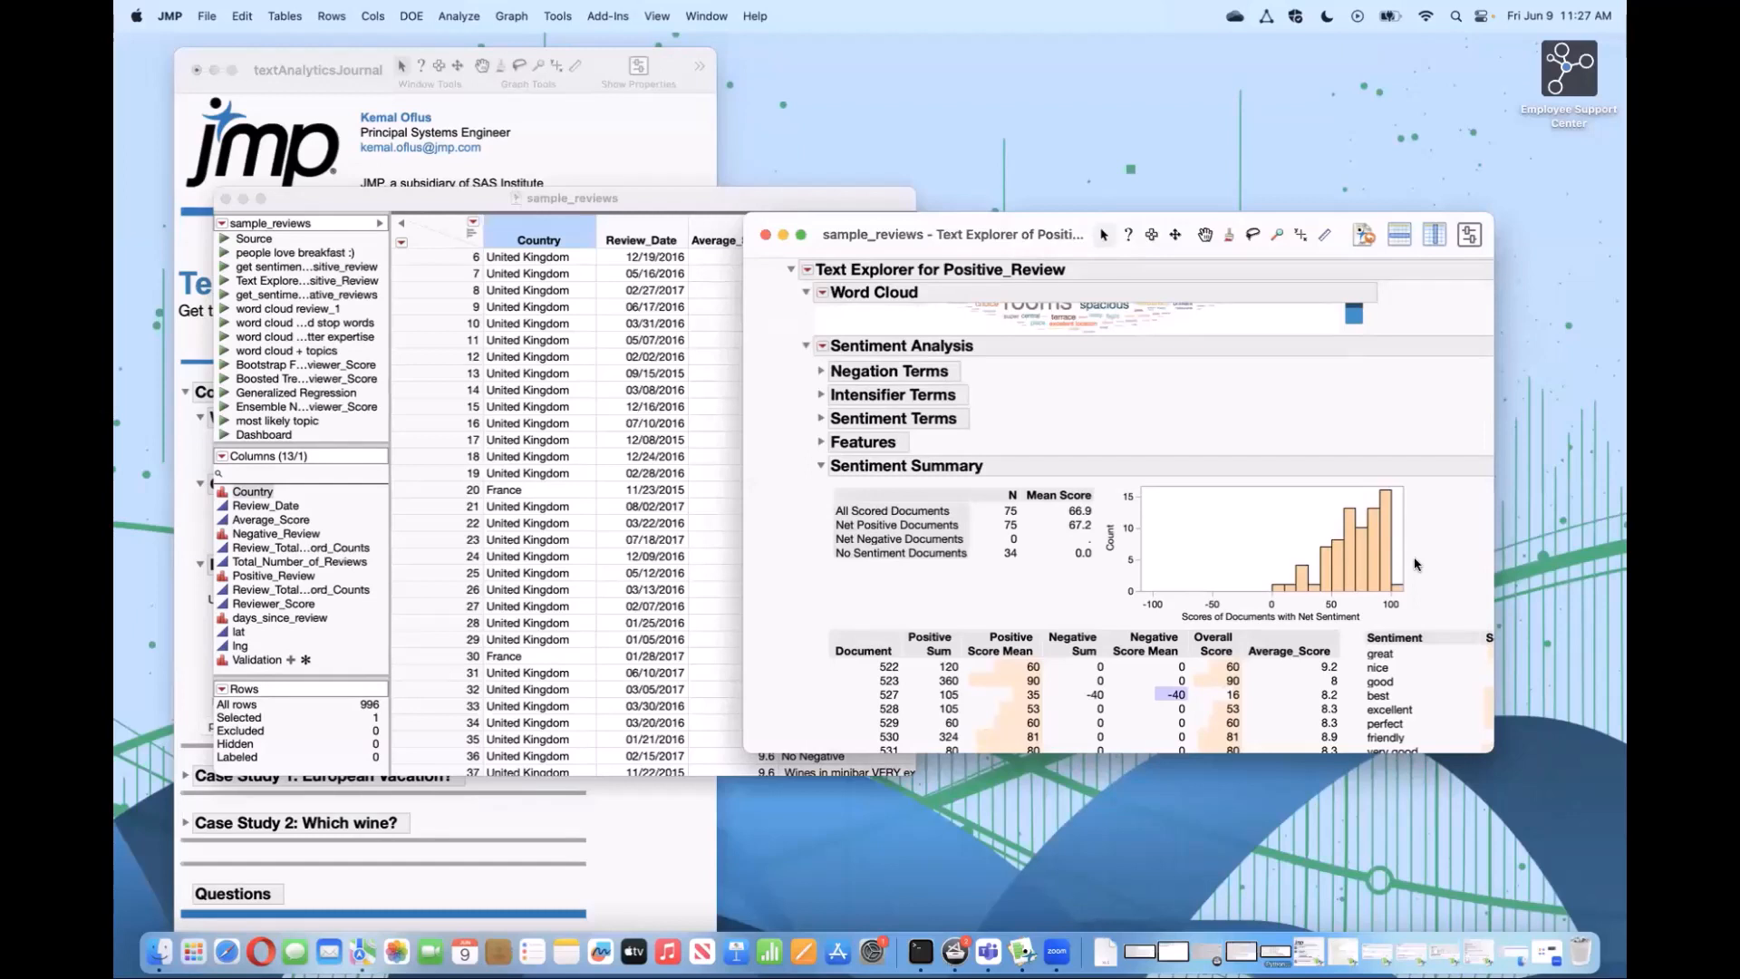
Step: Collapse the Sentiment Analysis report and start Term Selection with Average_Score as the response column
click(804, 349)
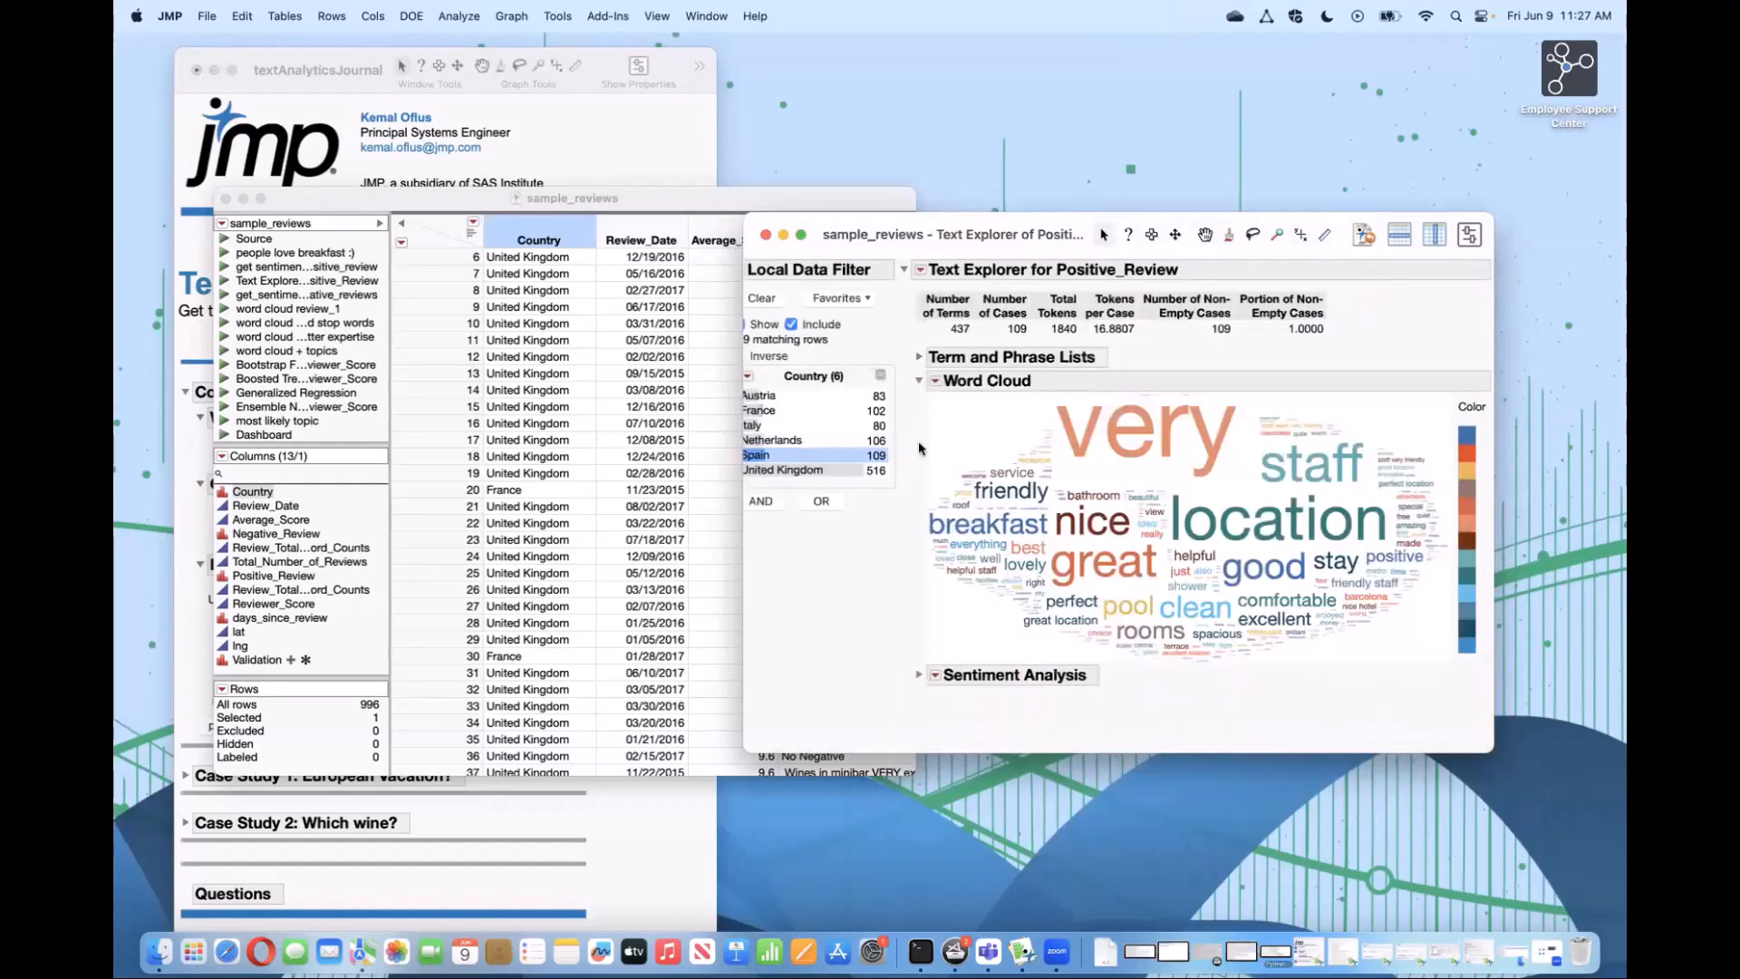
click(921, 271)
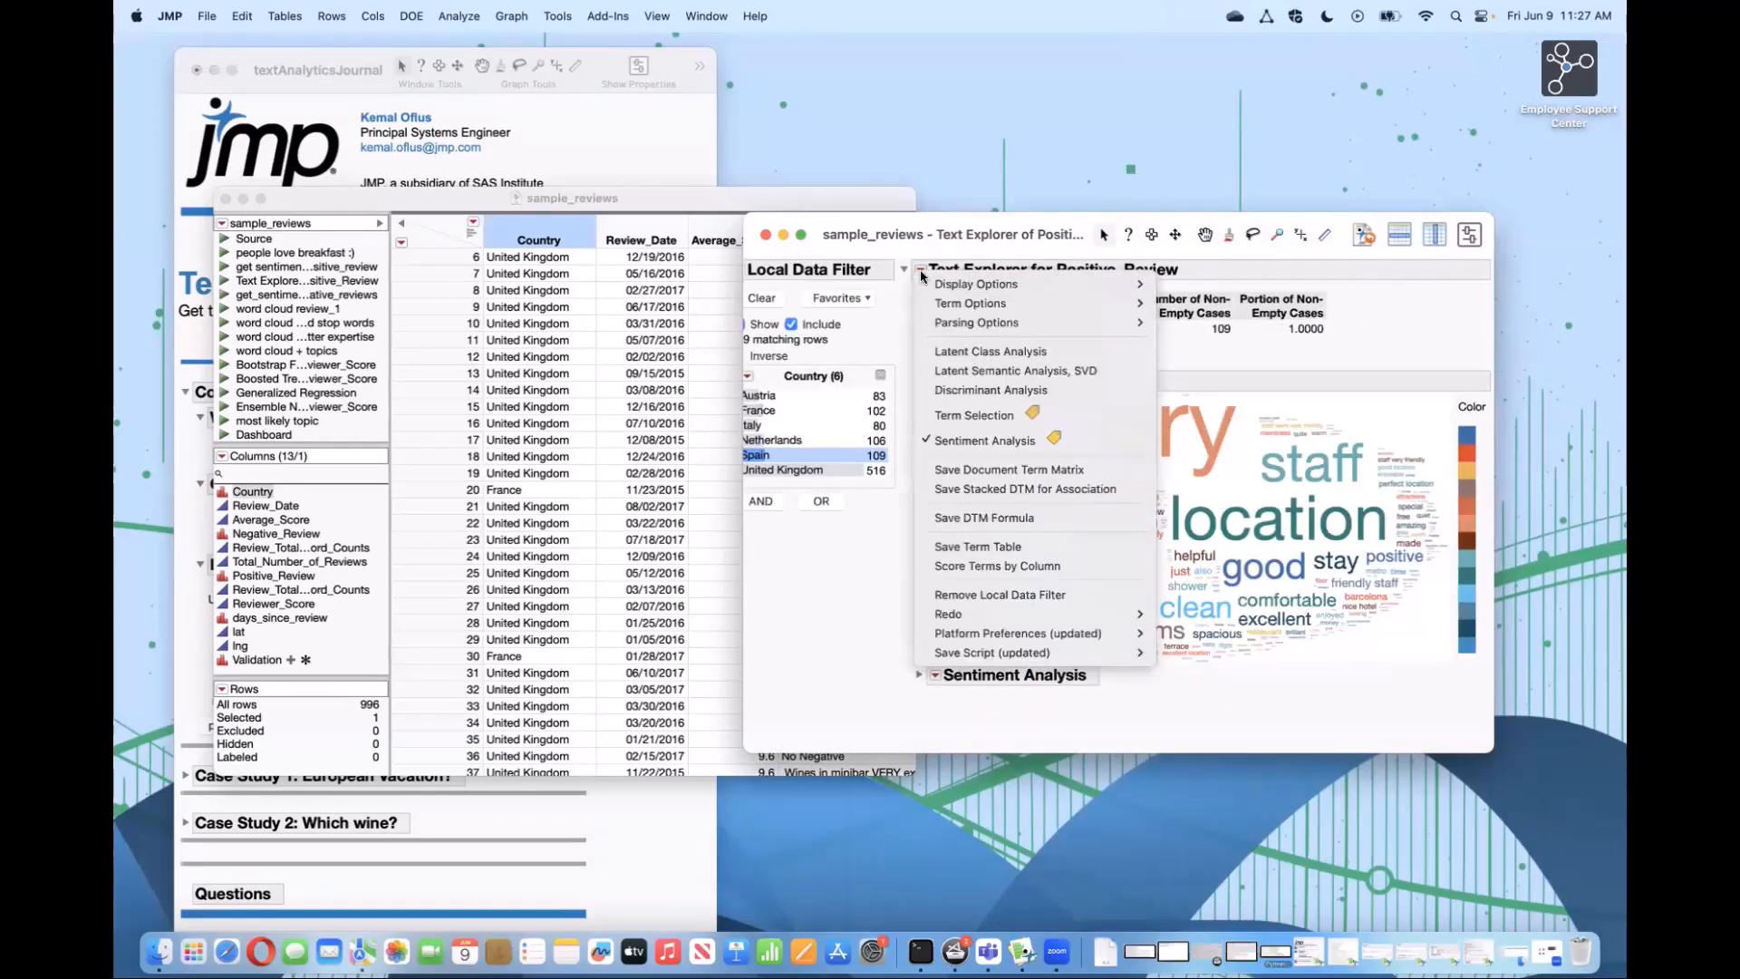
click(969, 417)
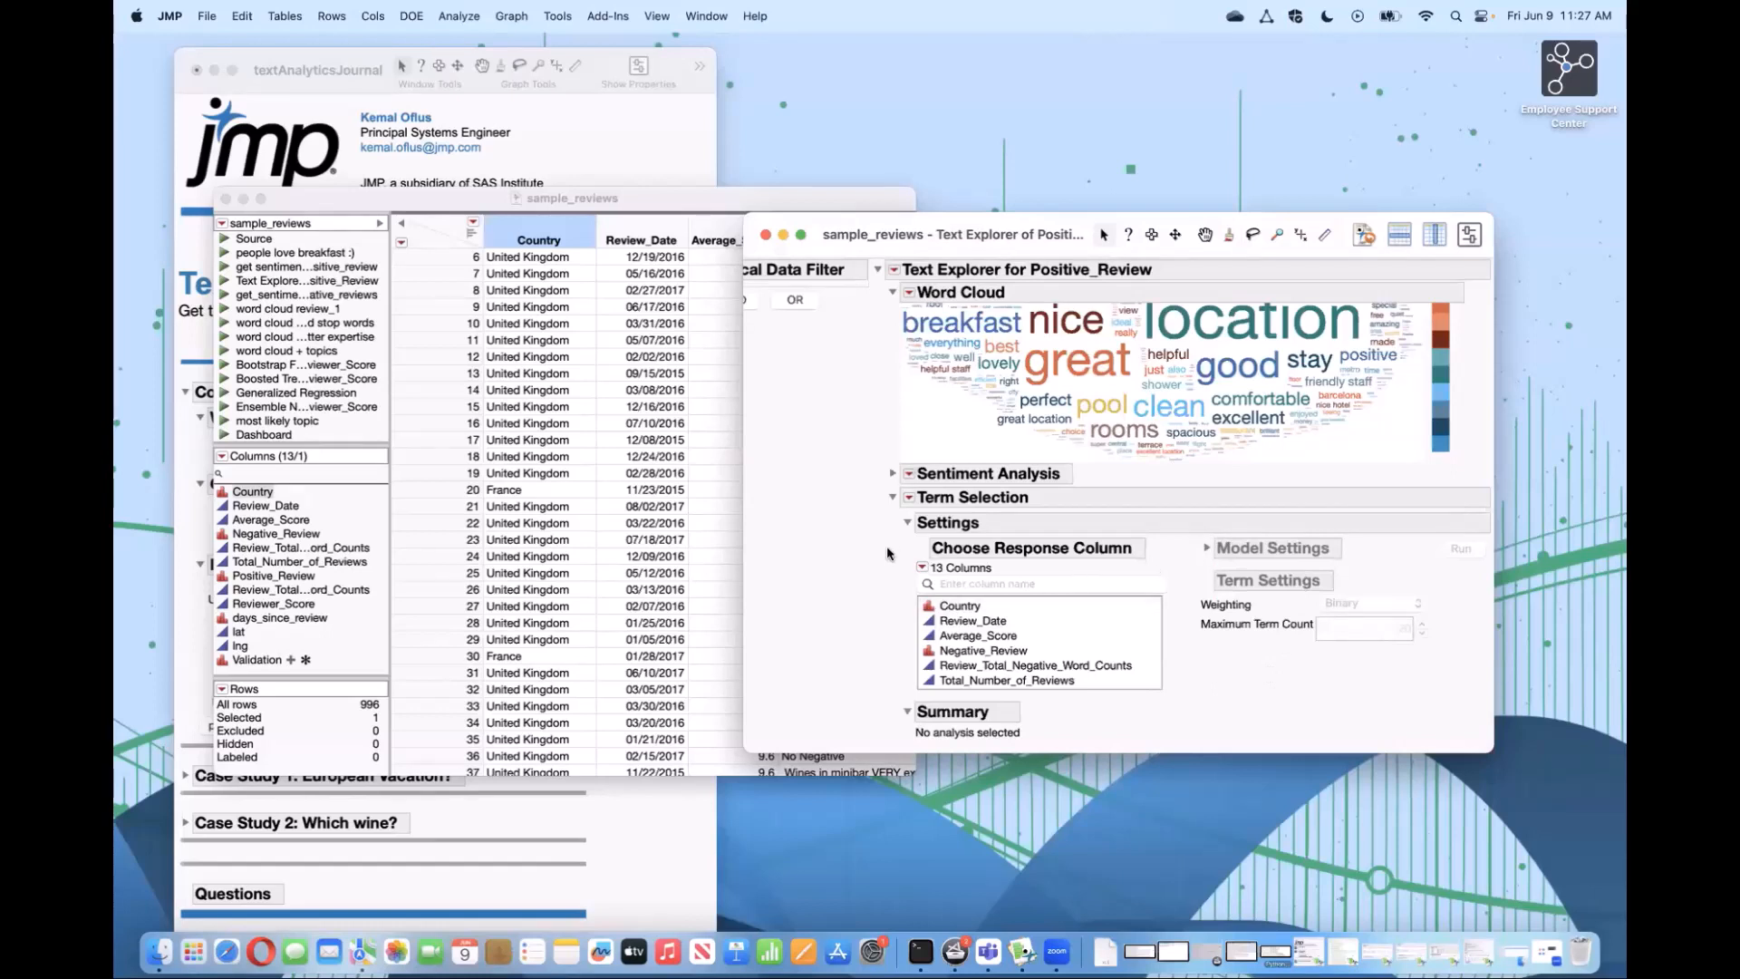
mouse_move(888, 553)
mouse_down()
mouse_move(961, 580)
mouse_move(1027, 510)
mouse_move(925, 594)
mouse_move(966, 591)
mouse_up()
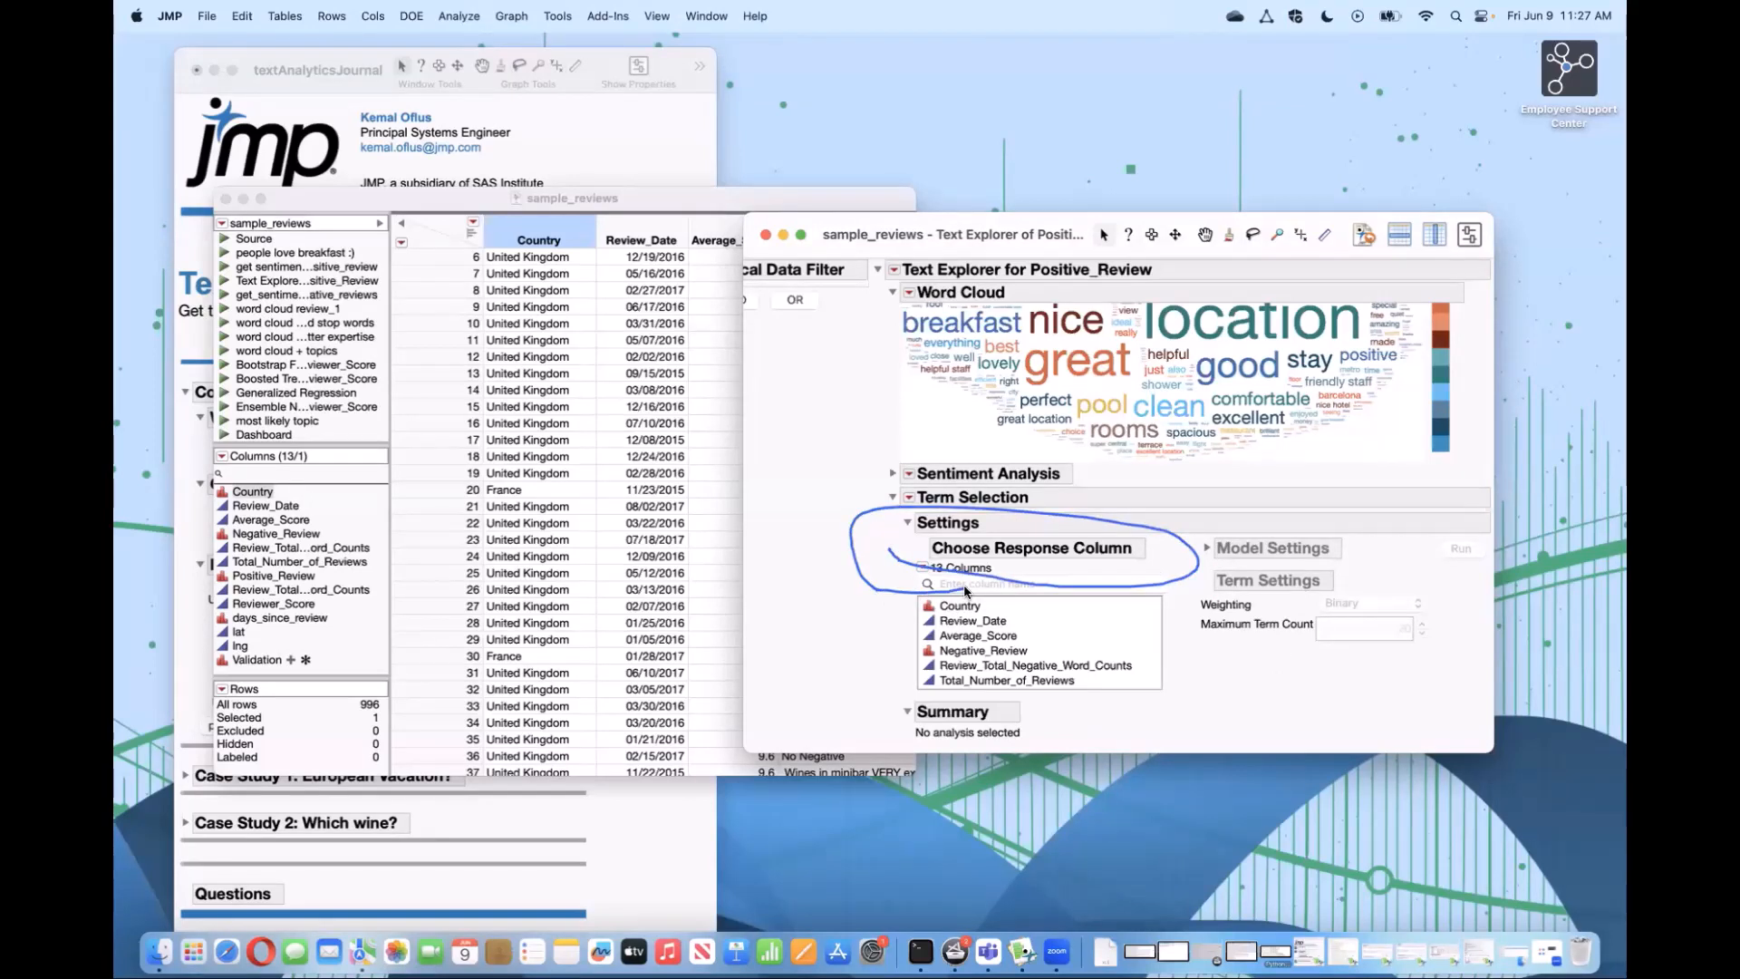
click(1005, 637)
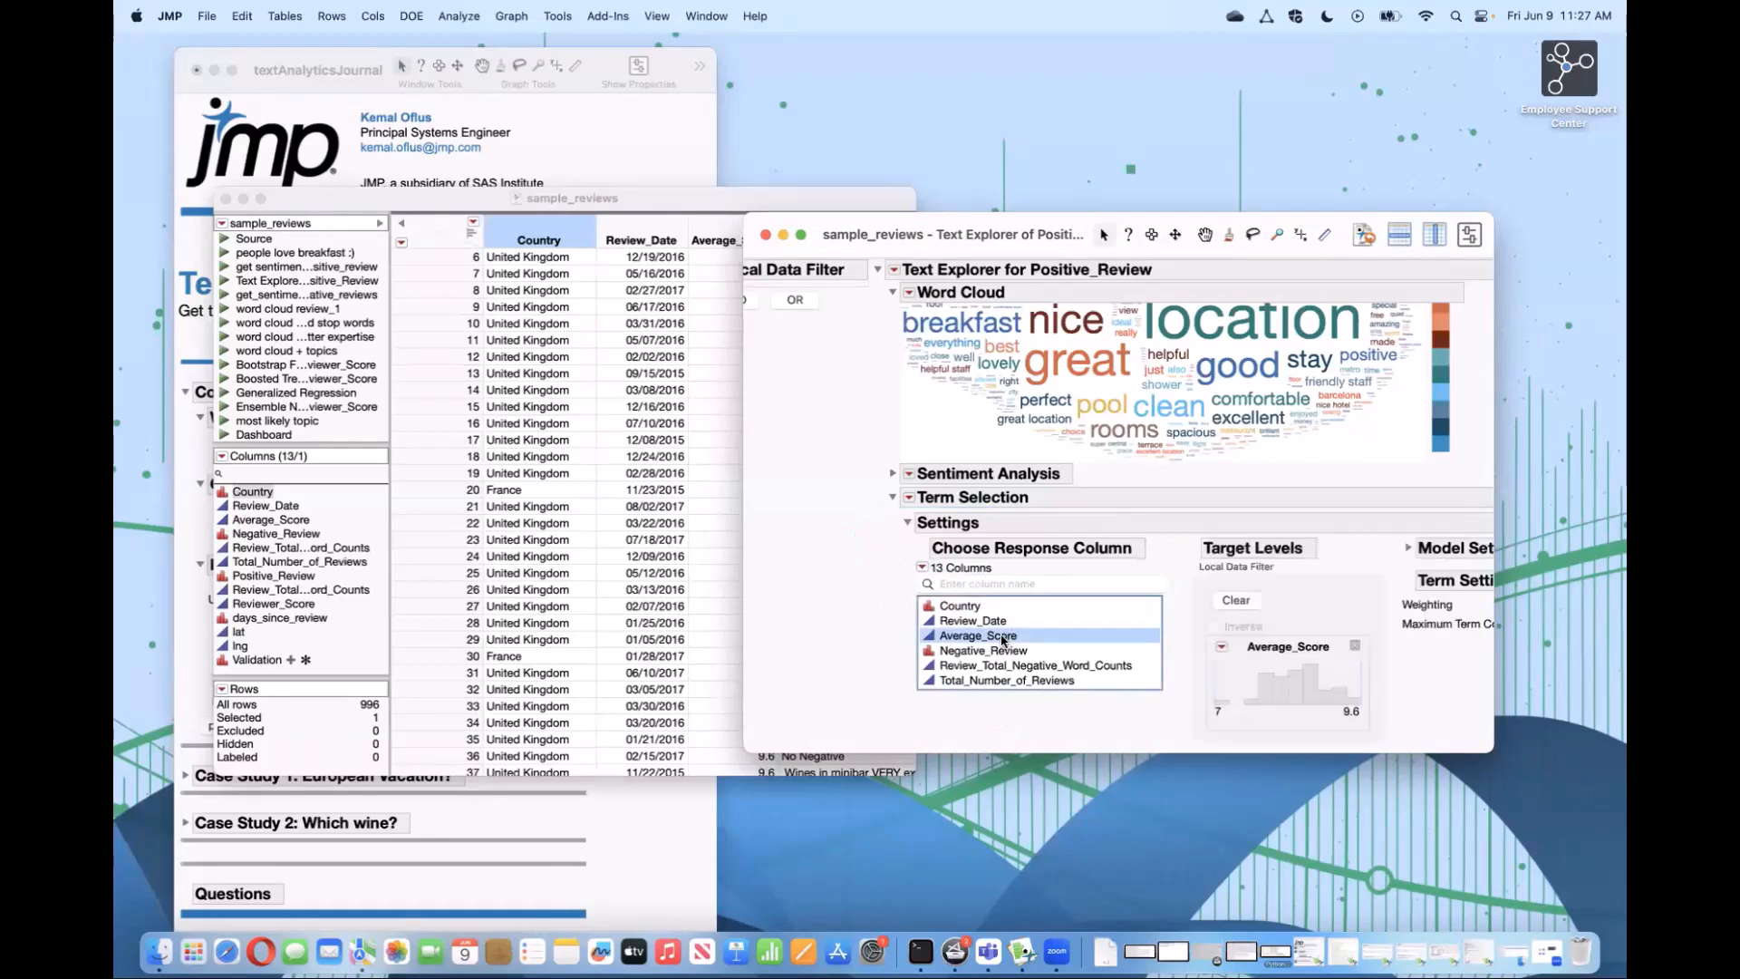
Step: Reposition and widen the Text Explorer report window so all Term Selection settings fit in view
drag(1492, 749, 1589, 732)
drag(997, 234, 712, 225)
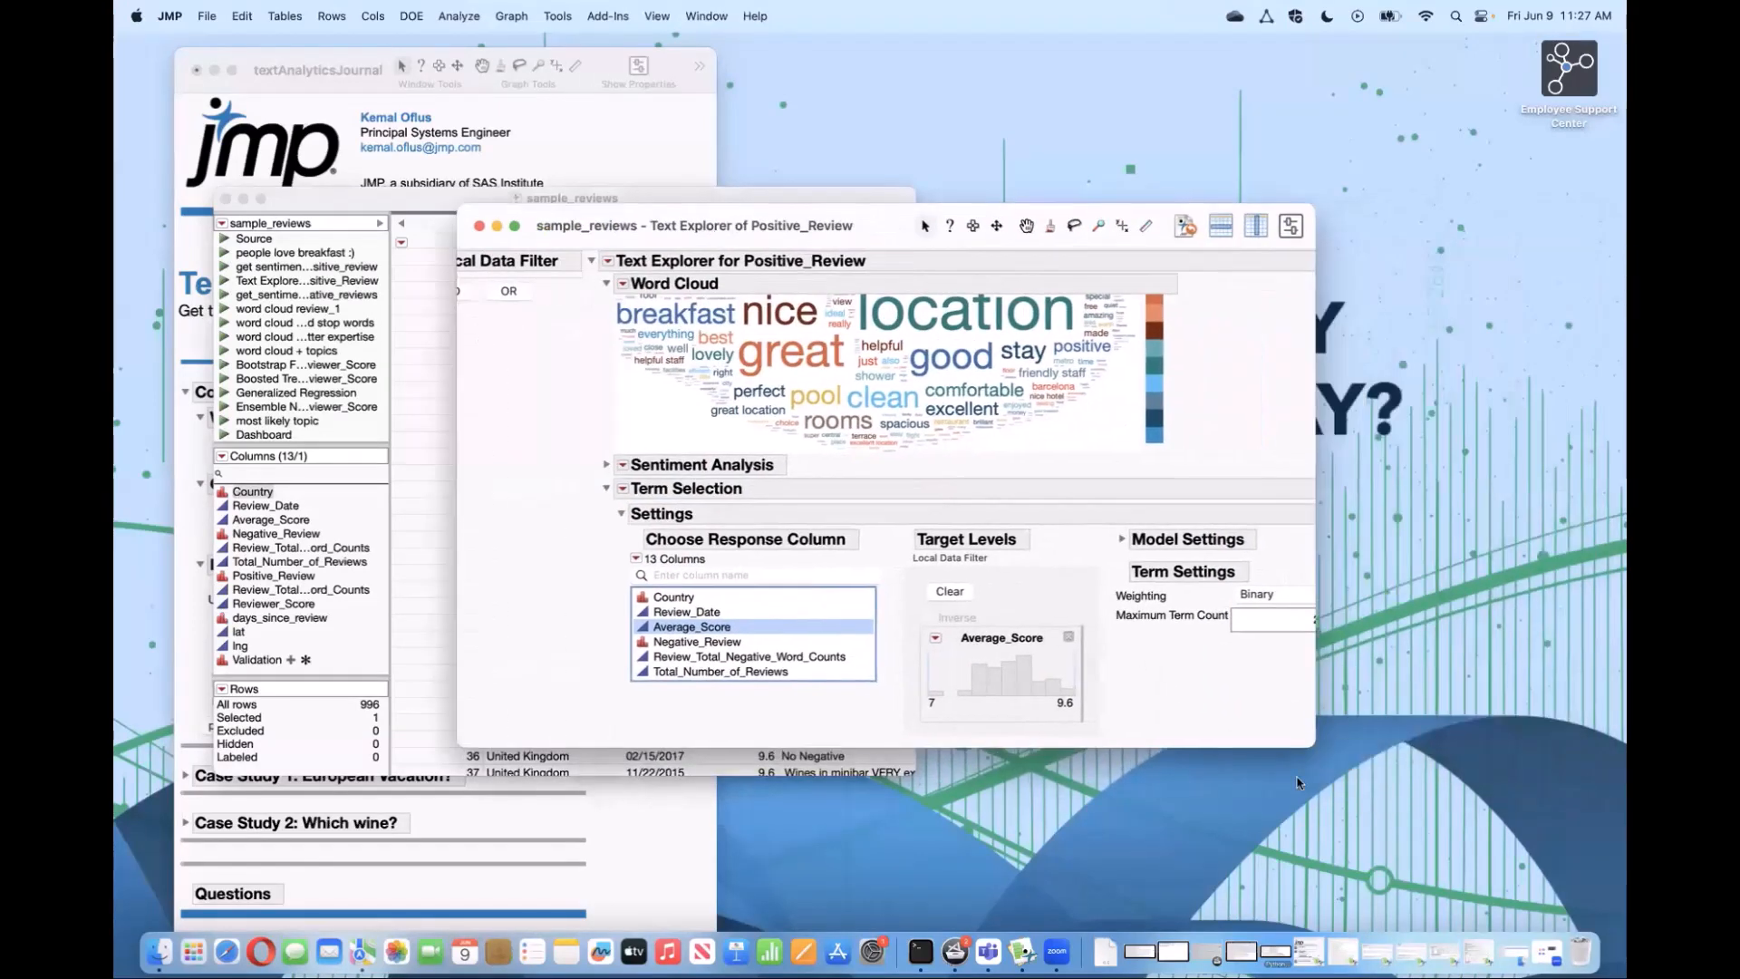
drag(1301, 745, 1416, 745)
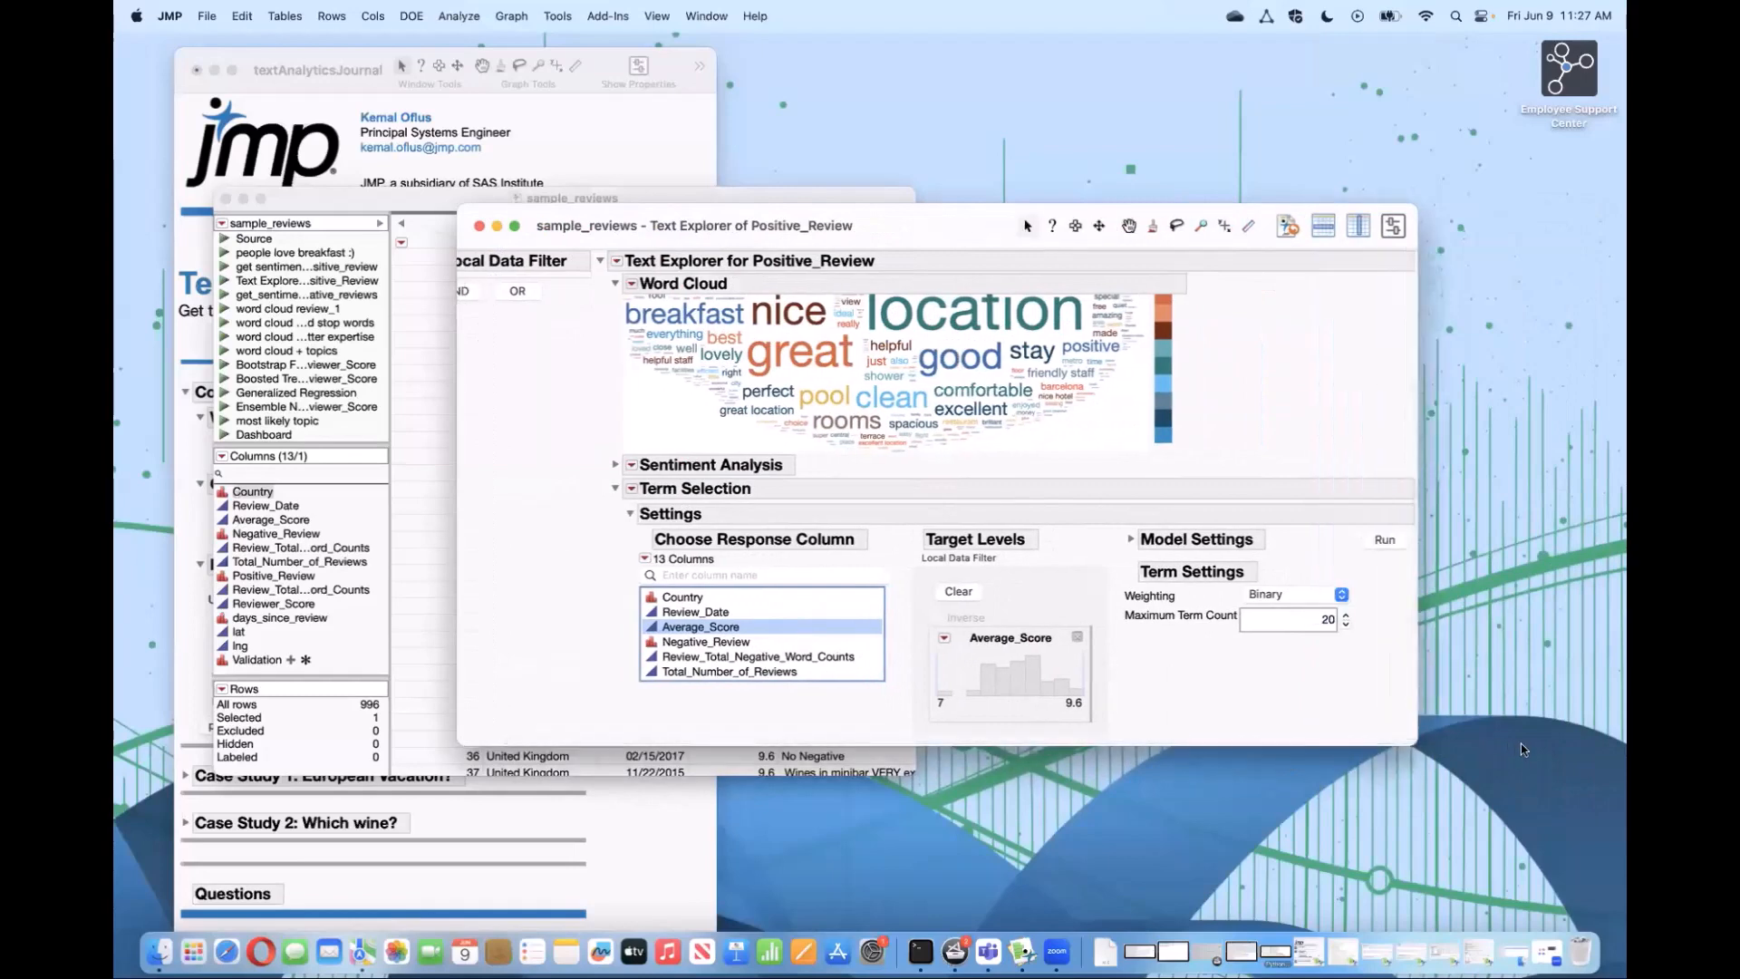
click(1521, 749)
click(884, 712)
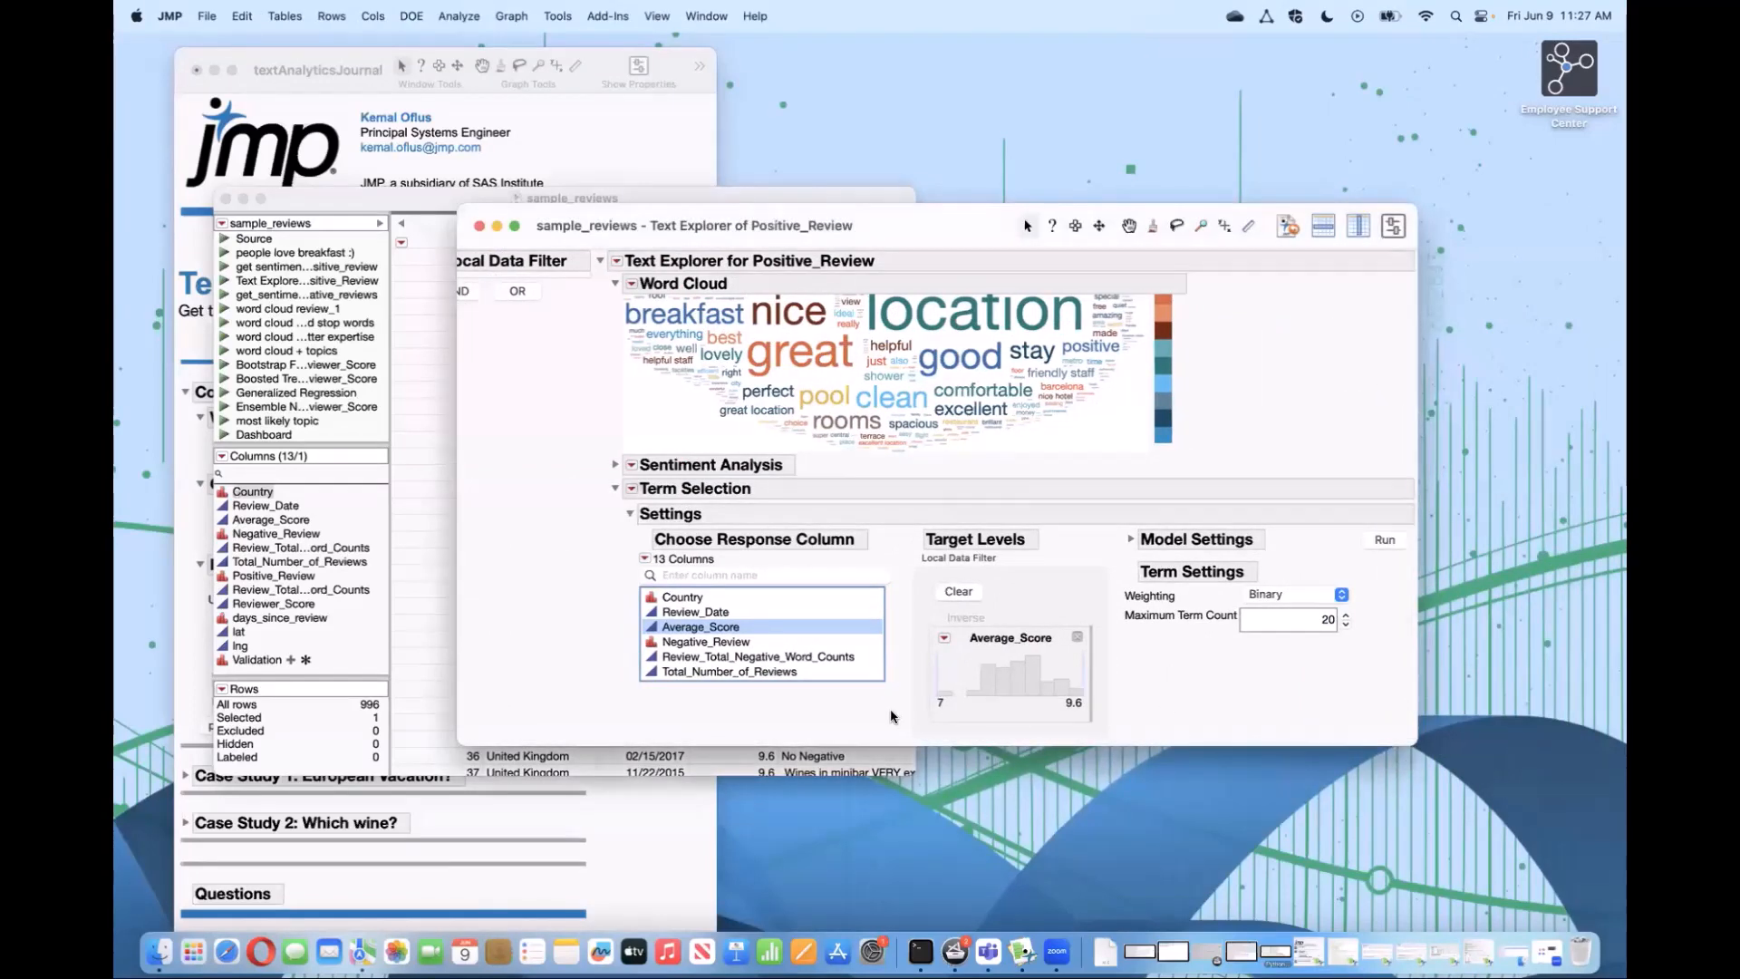
mouse_move(1193, 721)
mouse_down()
mouse_move(1149, 660)
mouse_move(920, 616)
mouse_move(1088, 743)
mouse_move(1158, 664)
mouse_up()
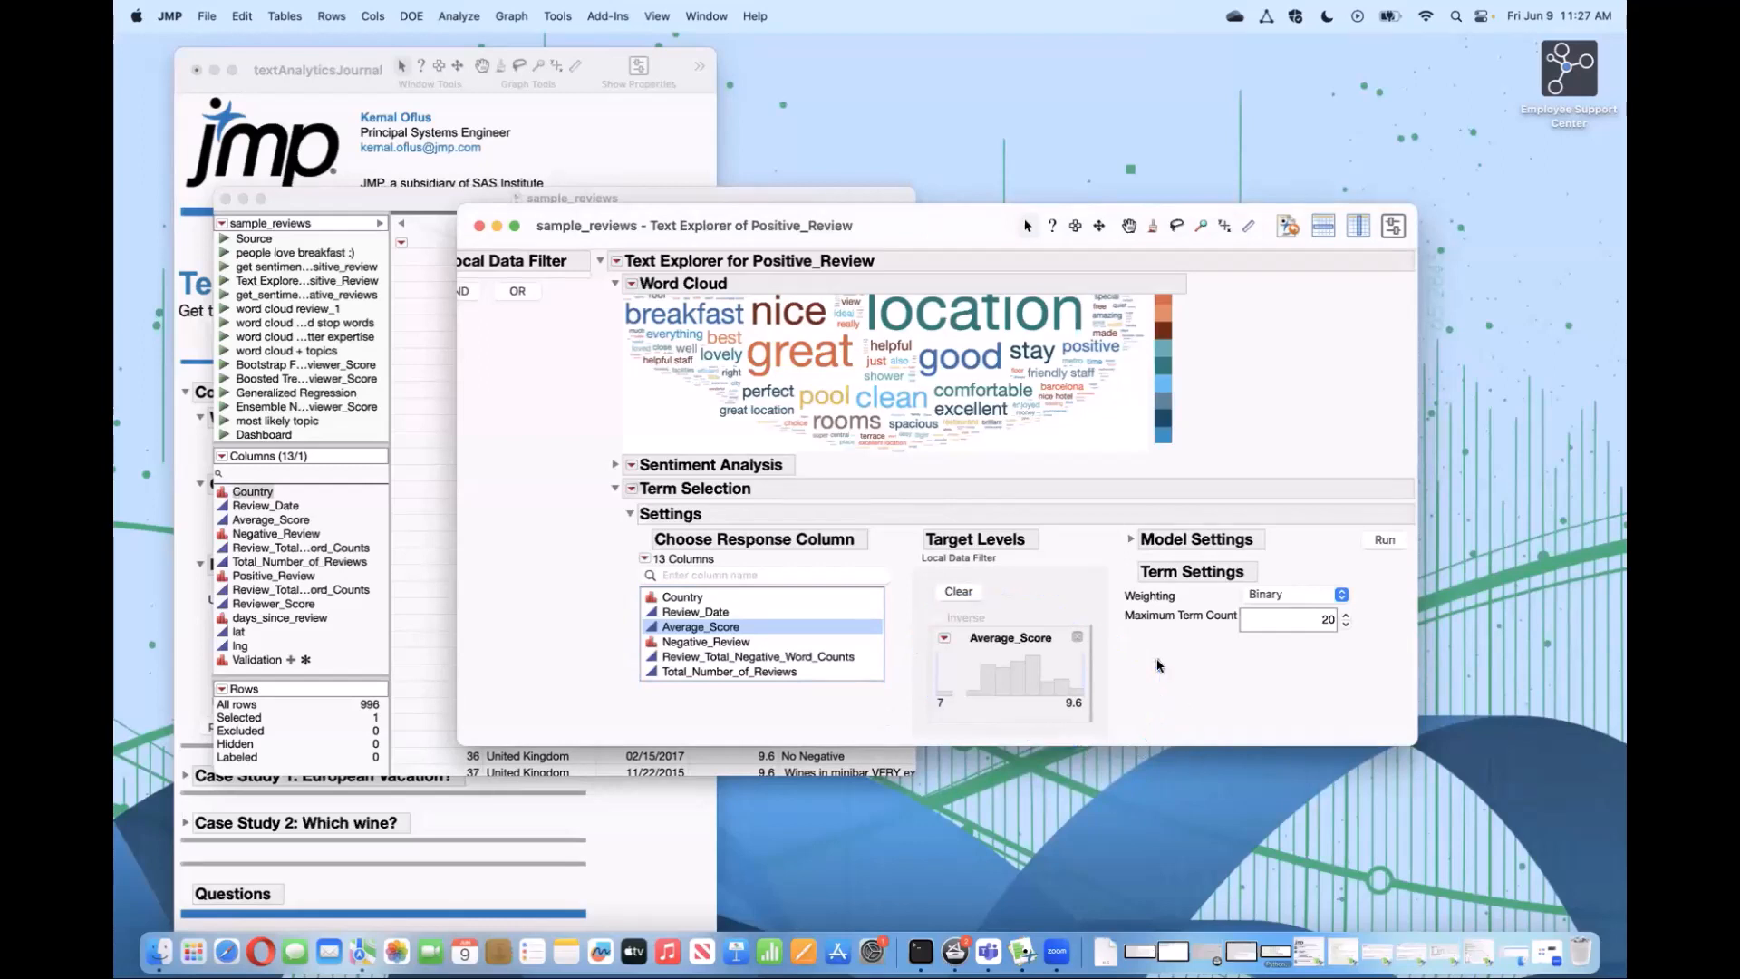
Step: Check the estimation and validation methods in the model settings and run the Term Selection model for Average_Score
click(1131, 540)
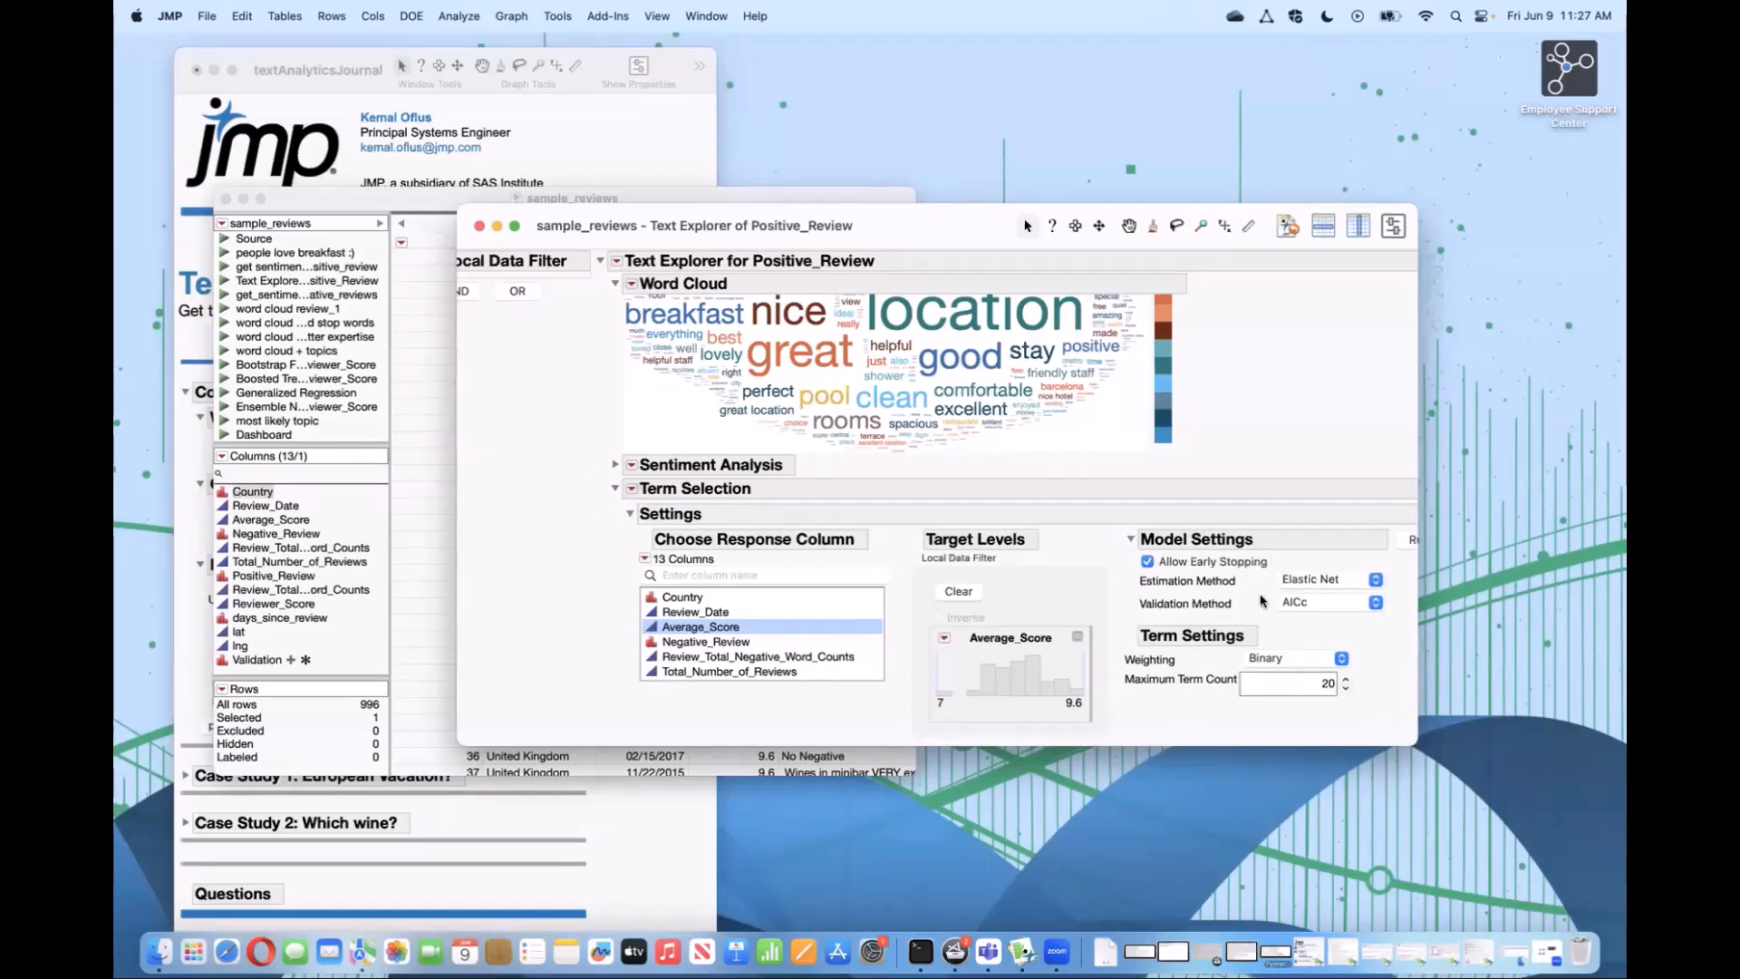
click(1131, 539)
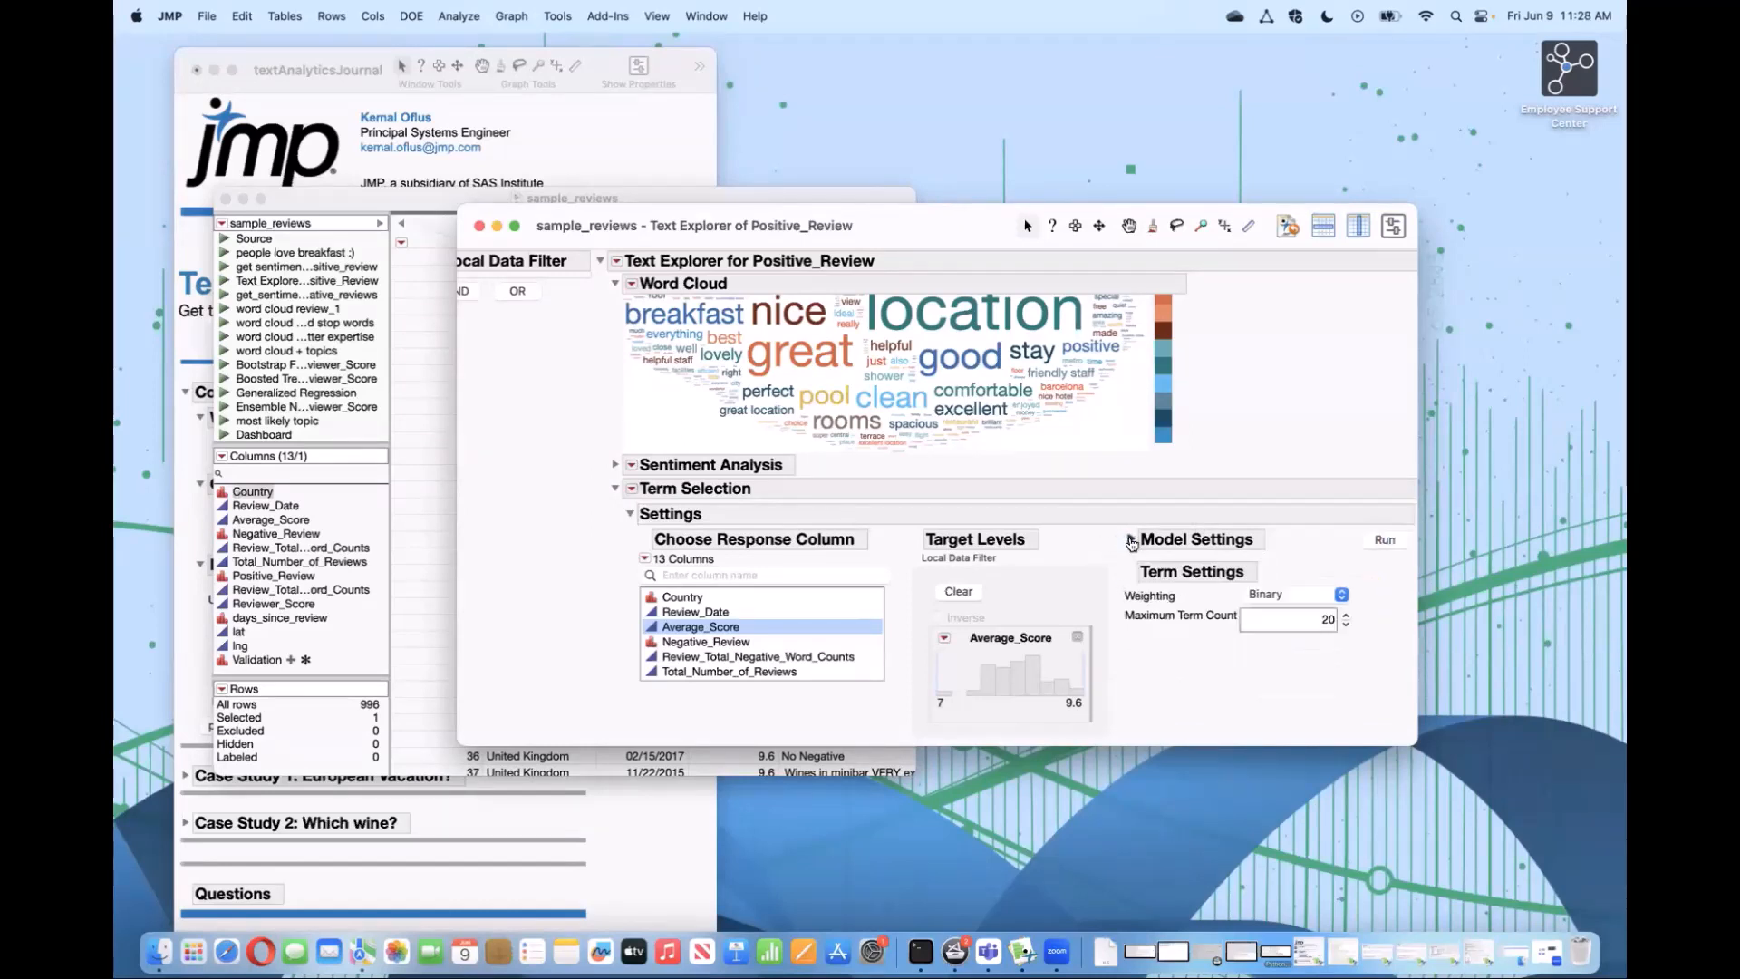
click(1385, 541)
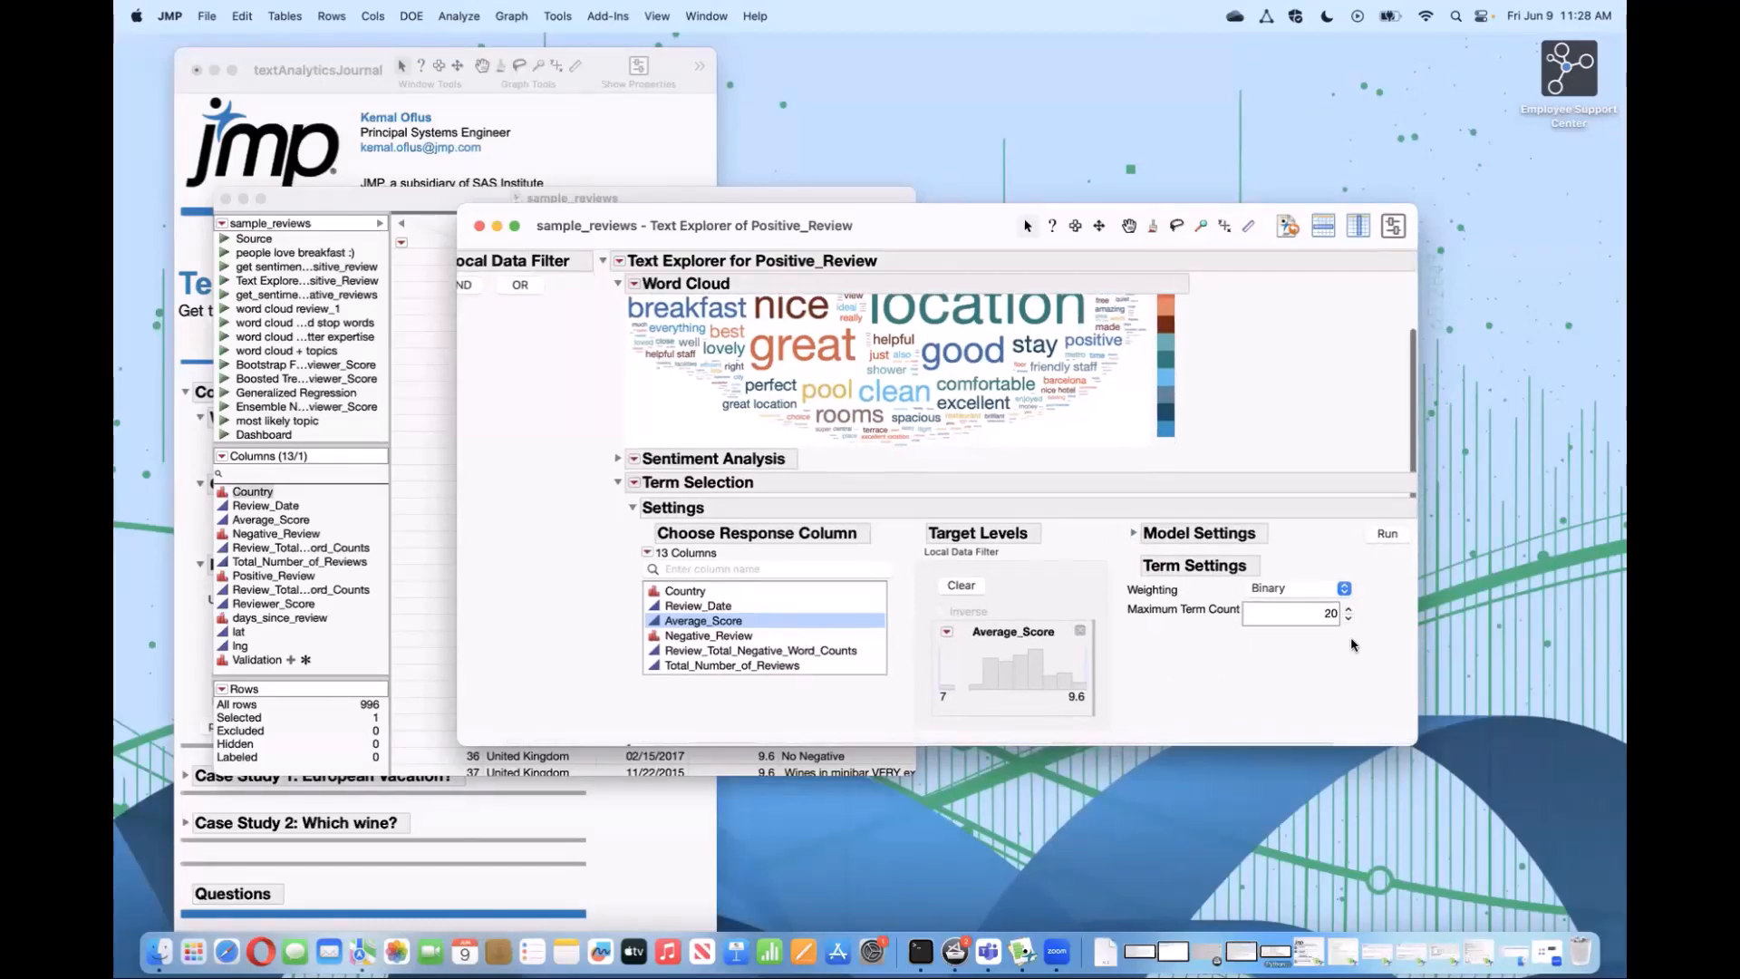
scroll(1353, 645, down, 3)
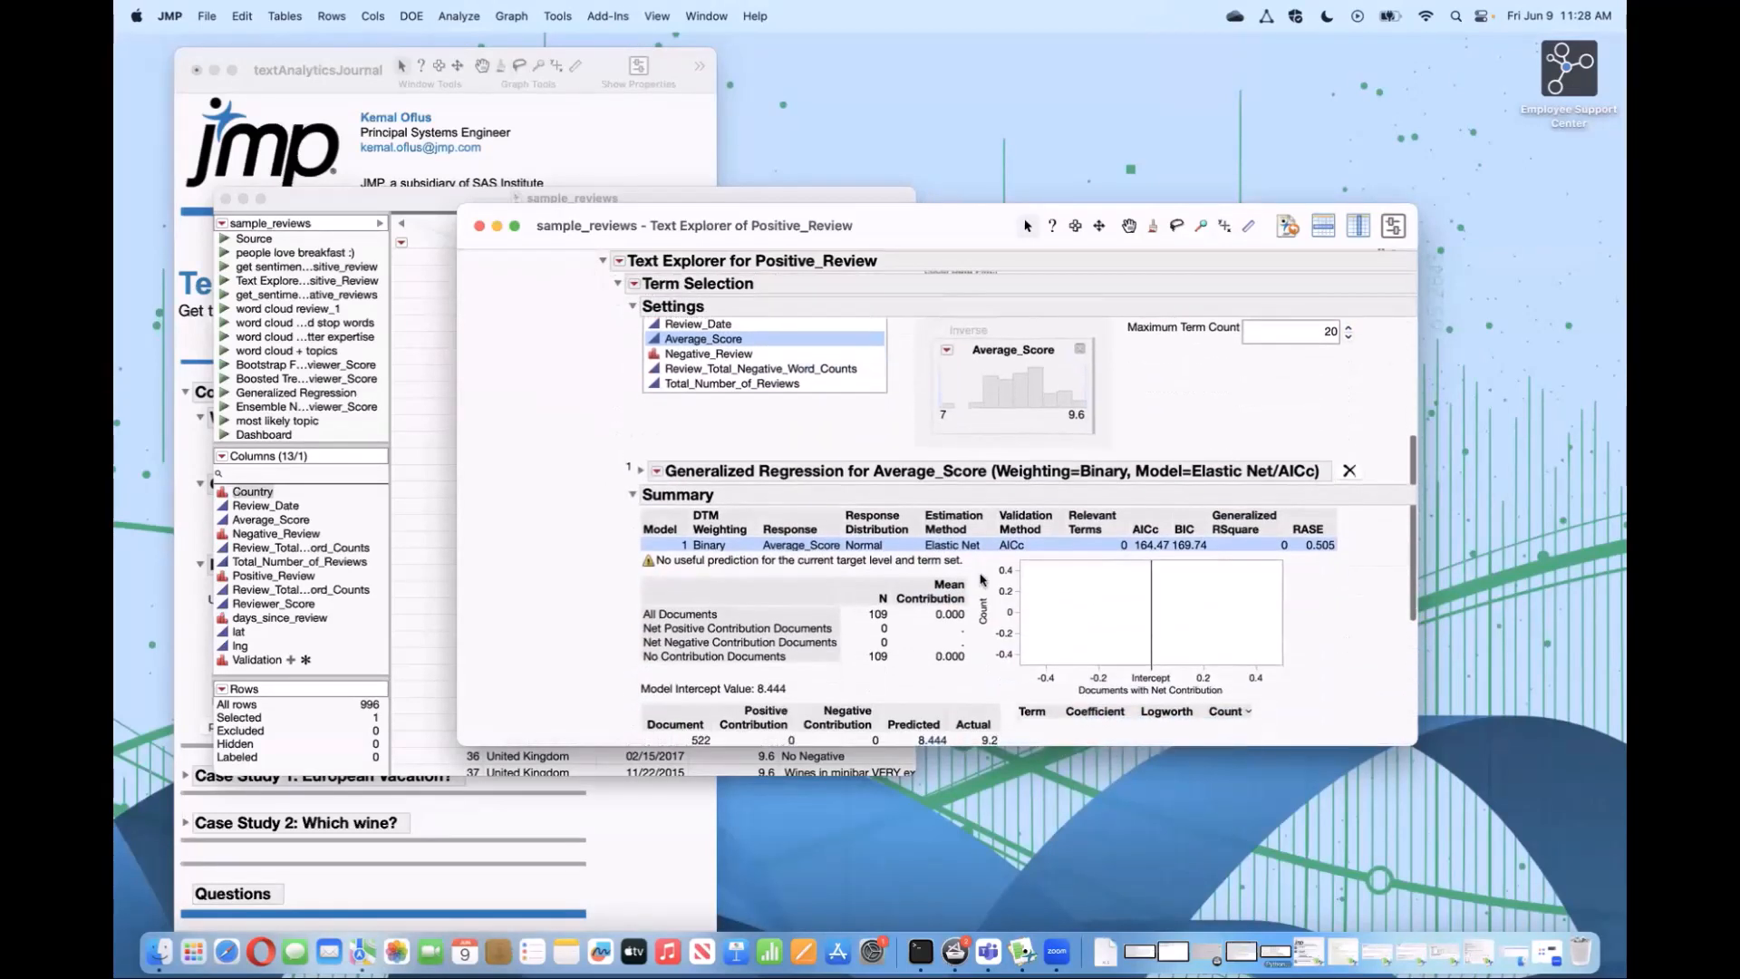
Step: Examine the Term Selection summary for Average_Score and read the review text of document 527
scroll(981, 580, down, 3)
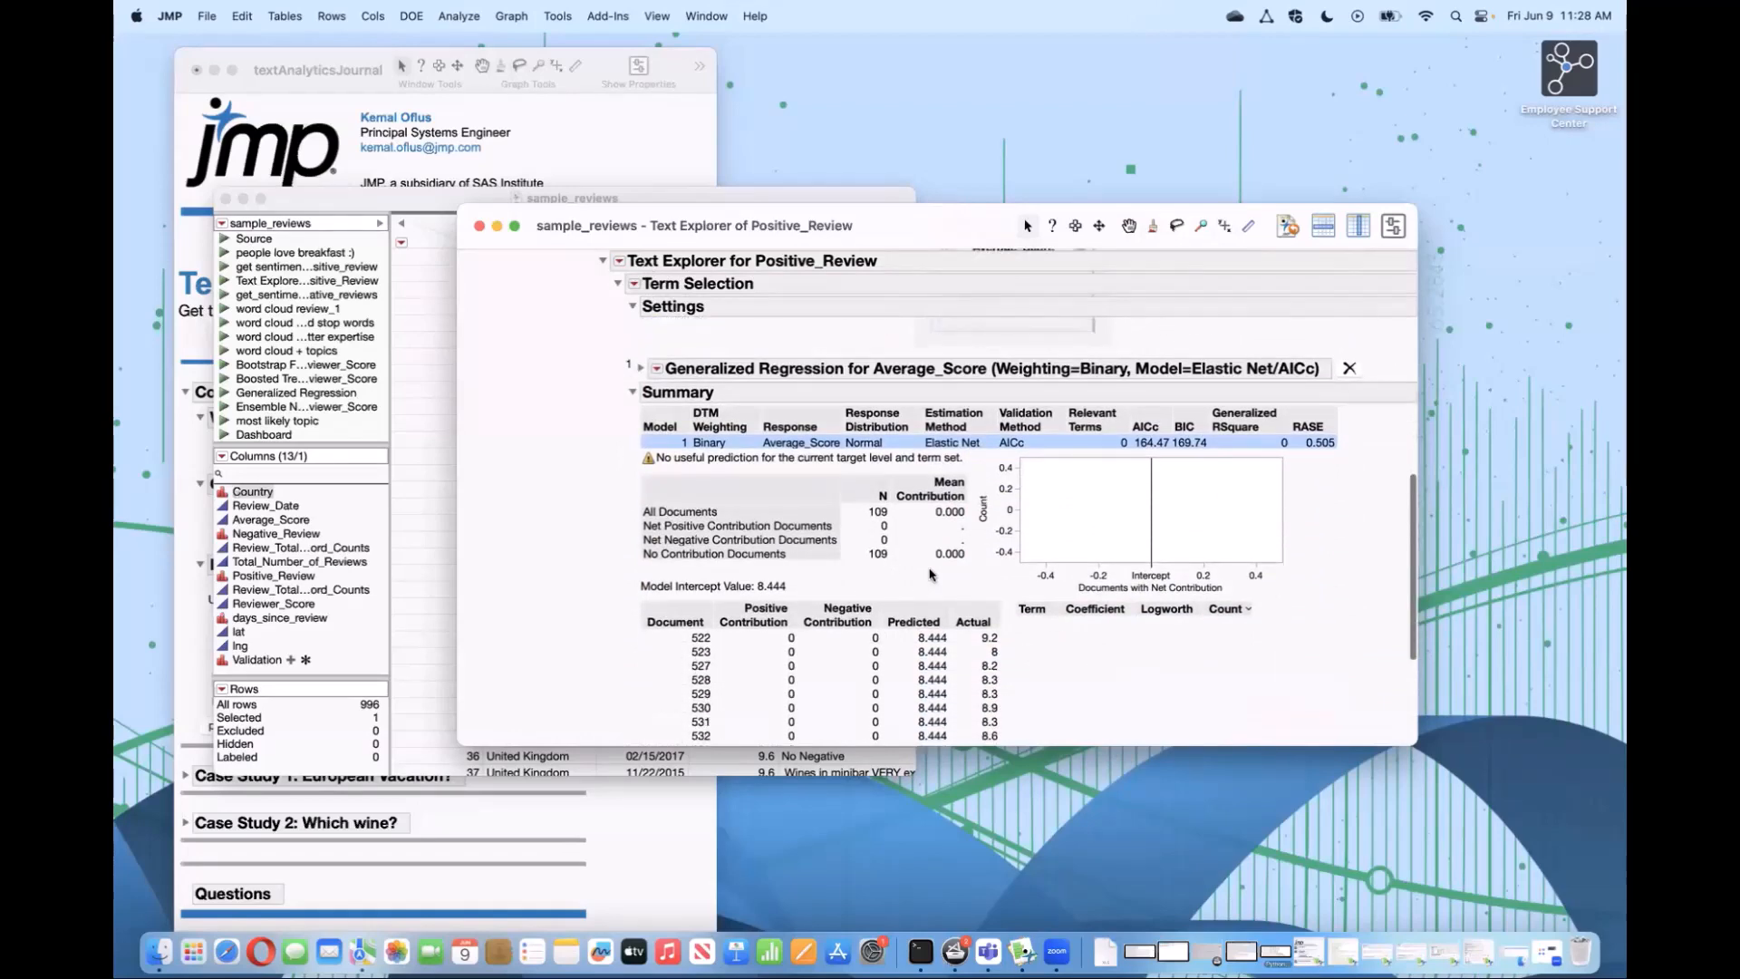
click(736, 666)
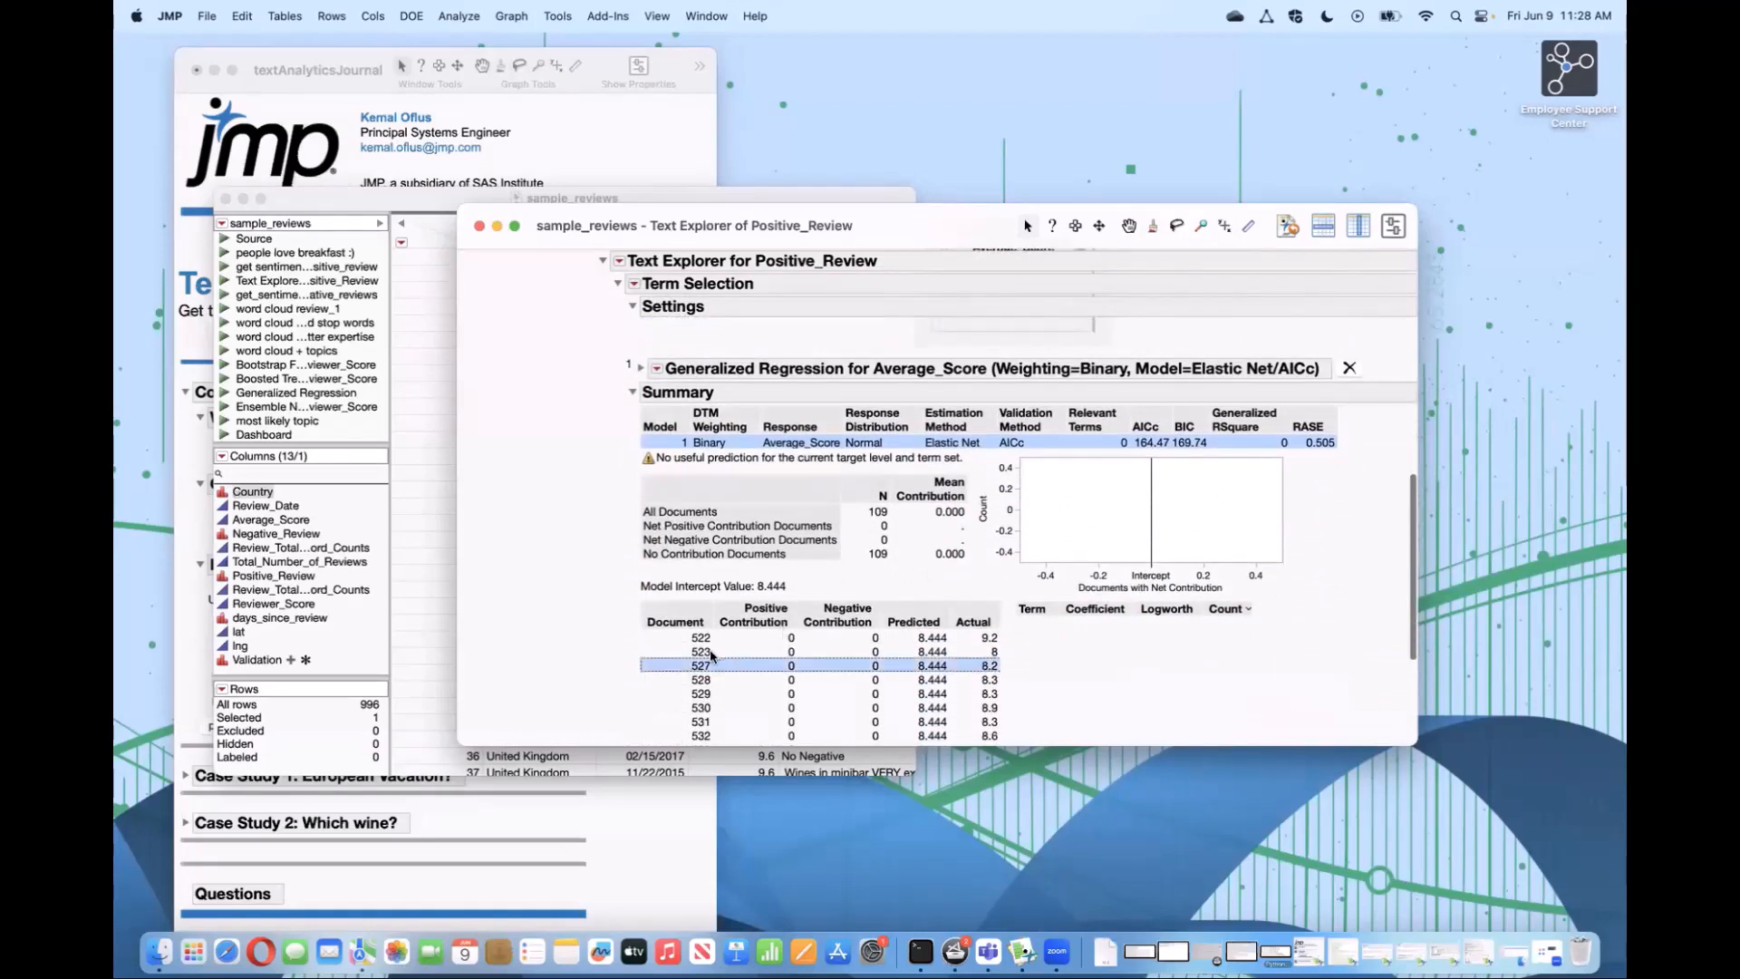
scroll(711, 649, down, 6)
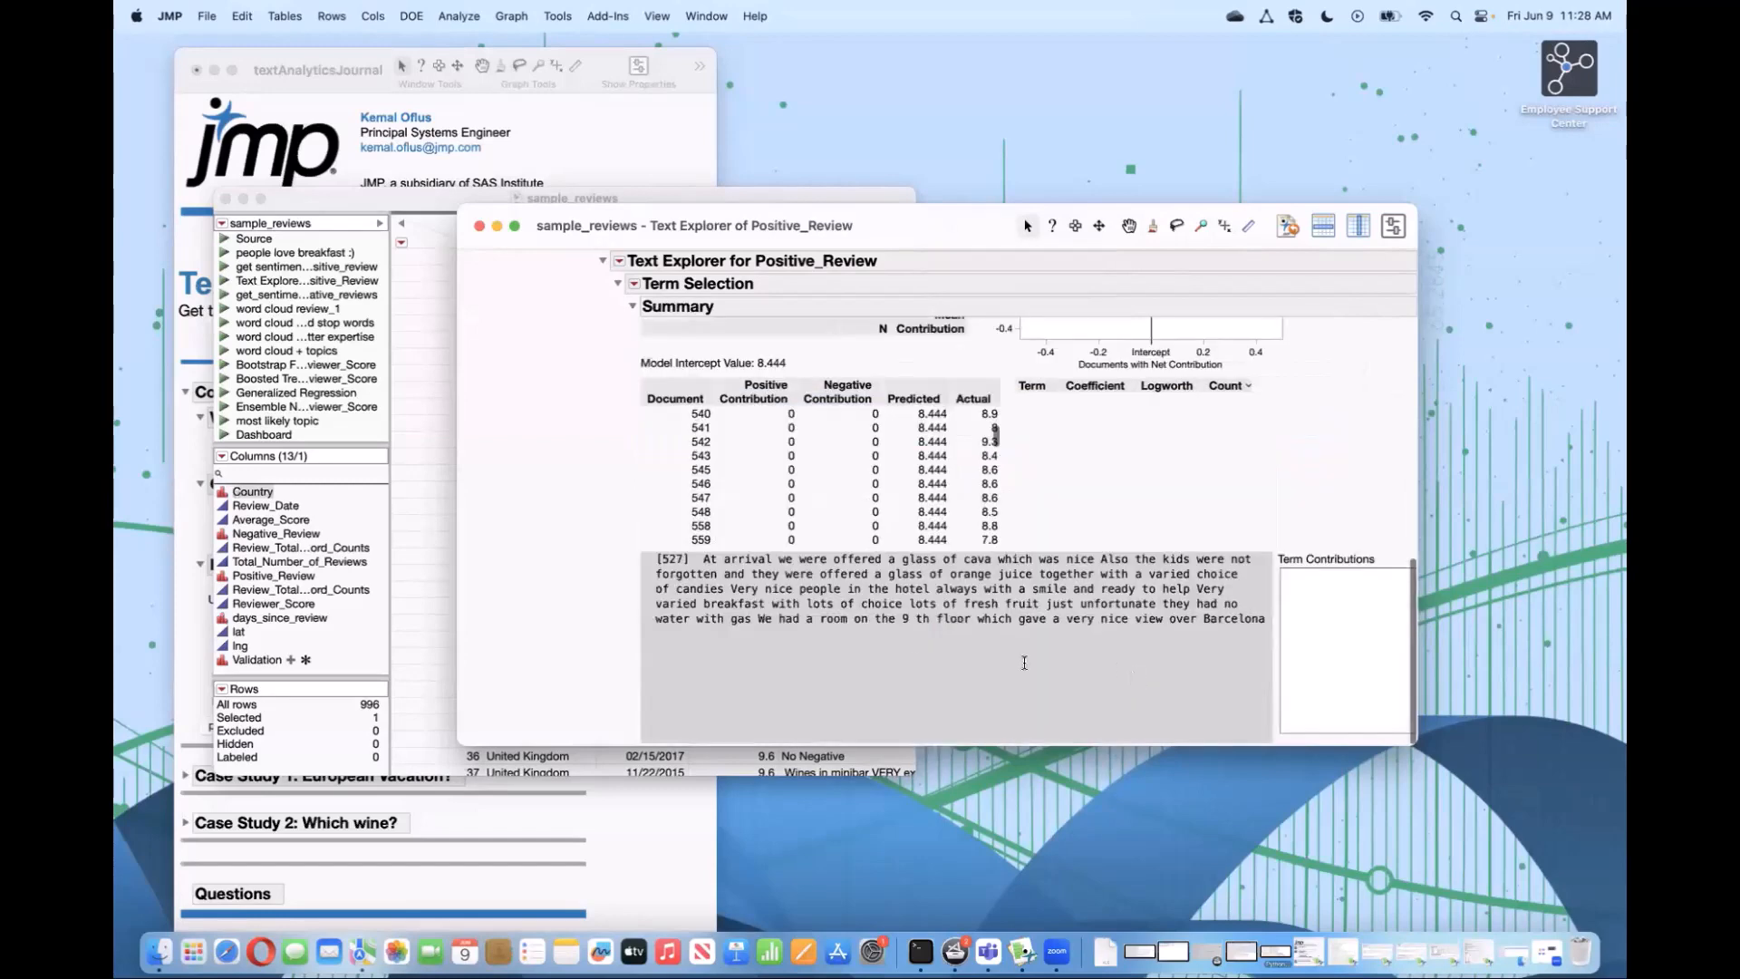
scroll(912, 647, up, 7)
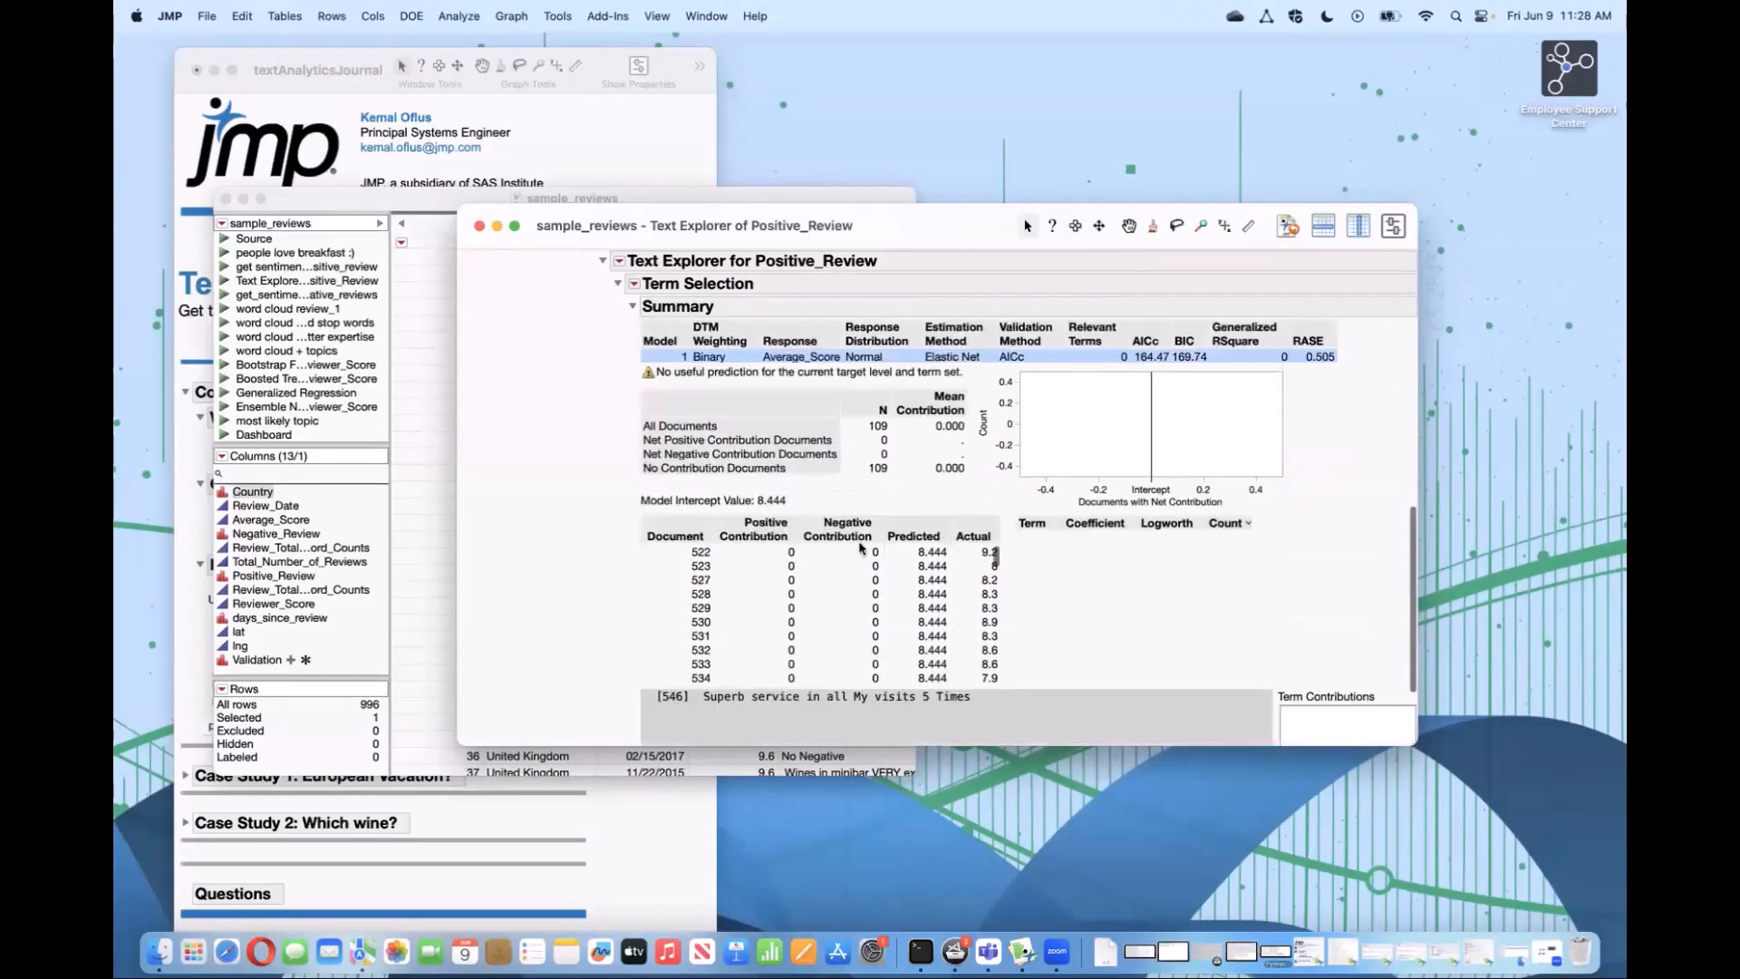
scroll(1379, 548, up, 8)
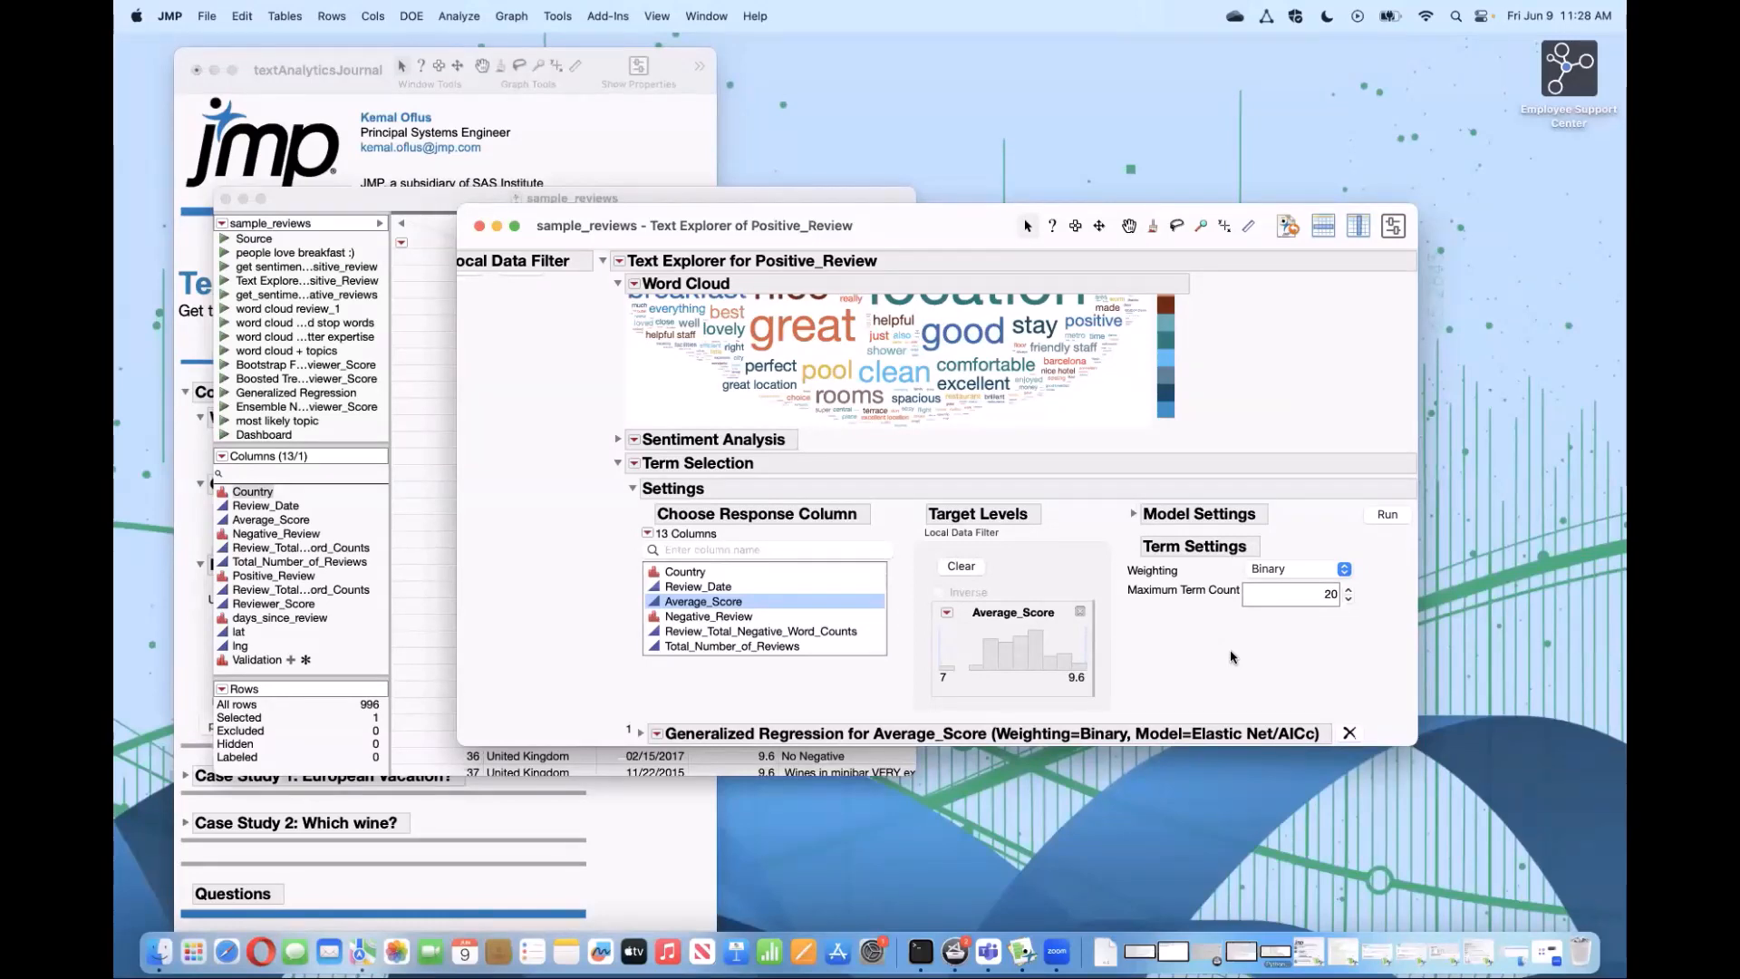
scroll(1231, 649, down, 2)
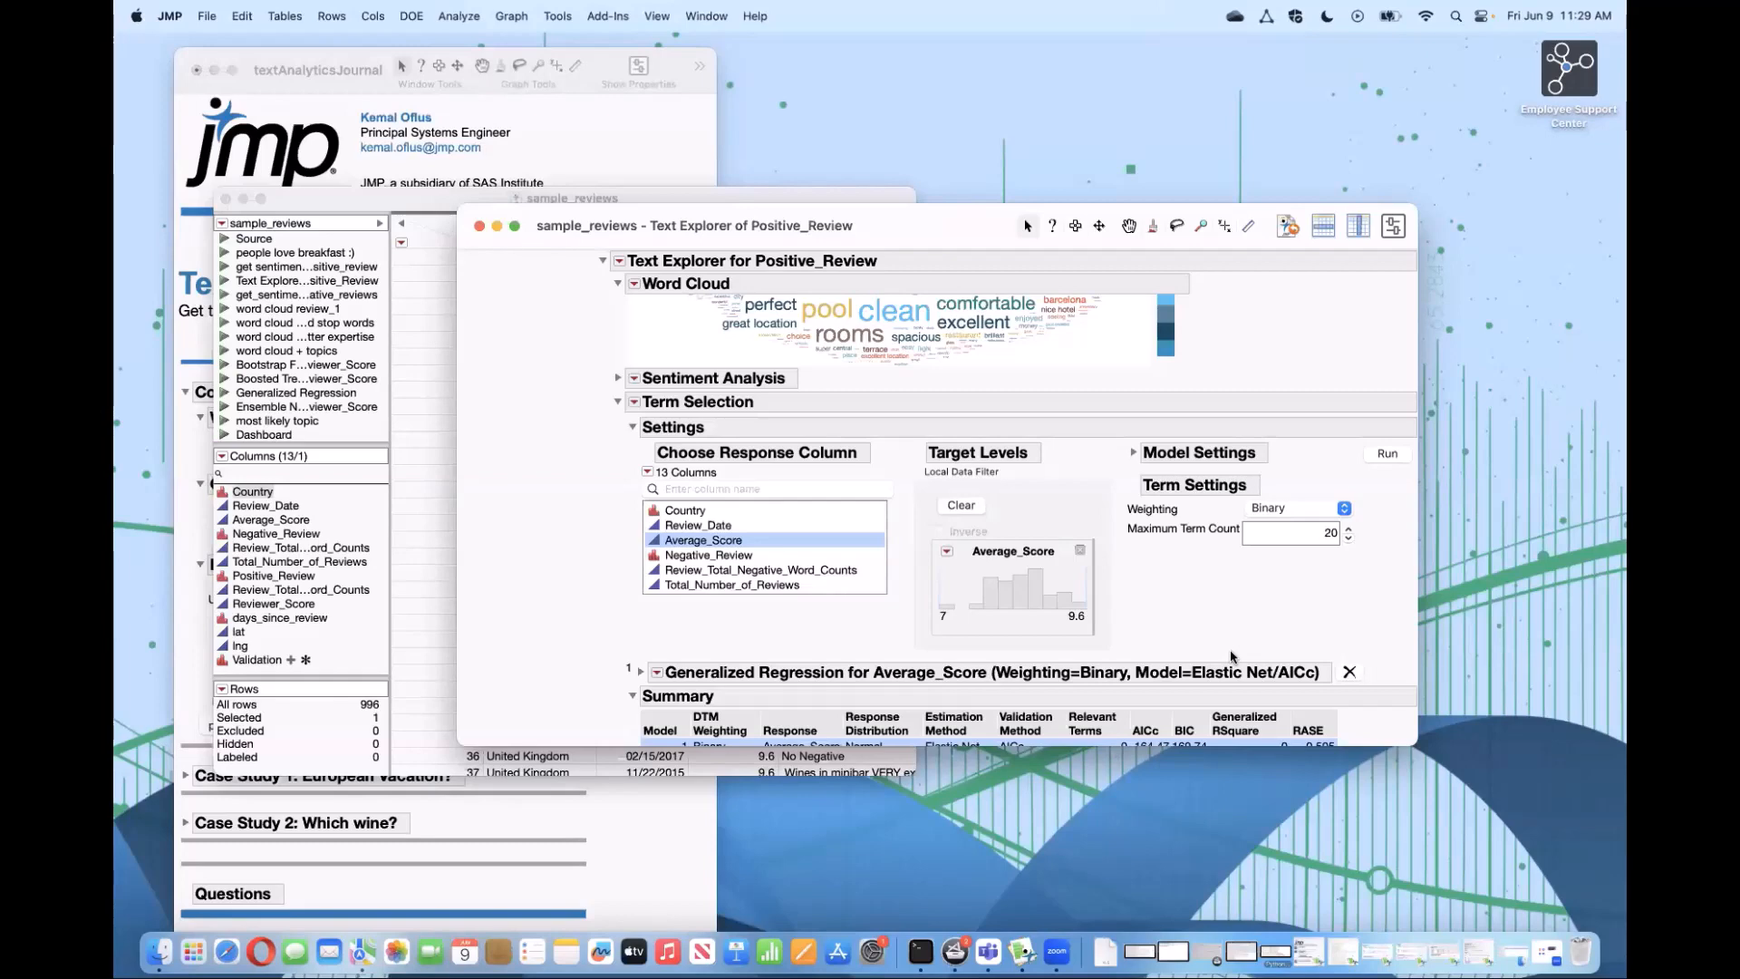
scroll(1159, 612, down, 2)
scroll(1159, 613, up, 4)
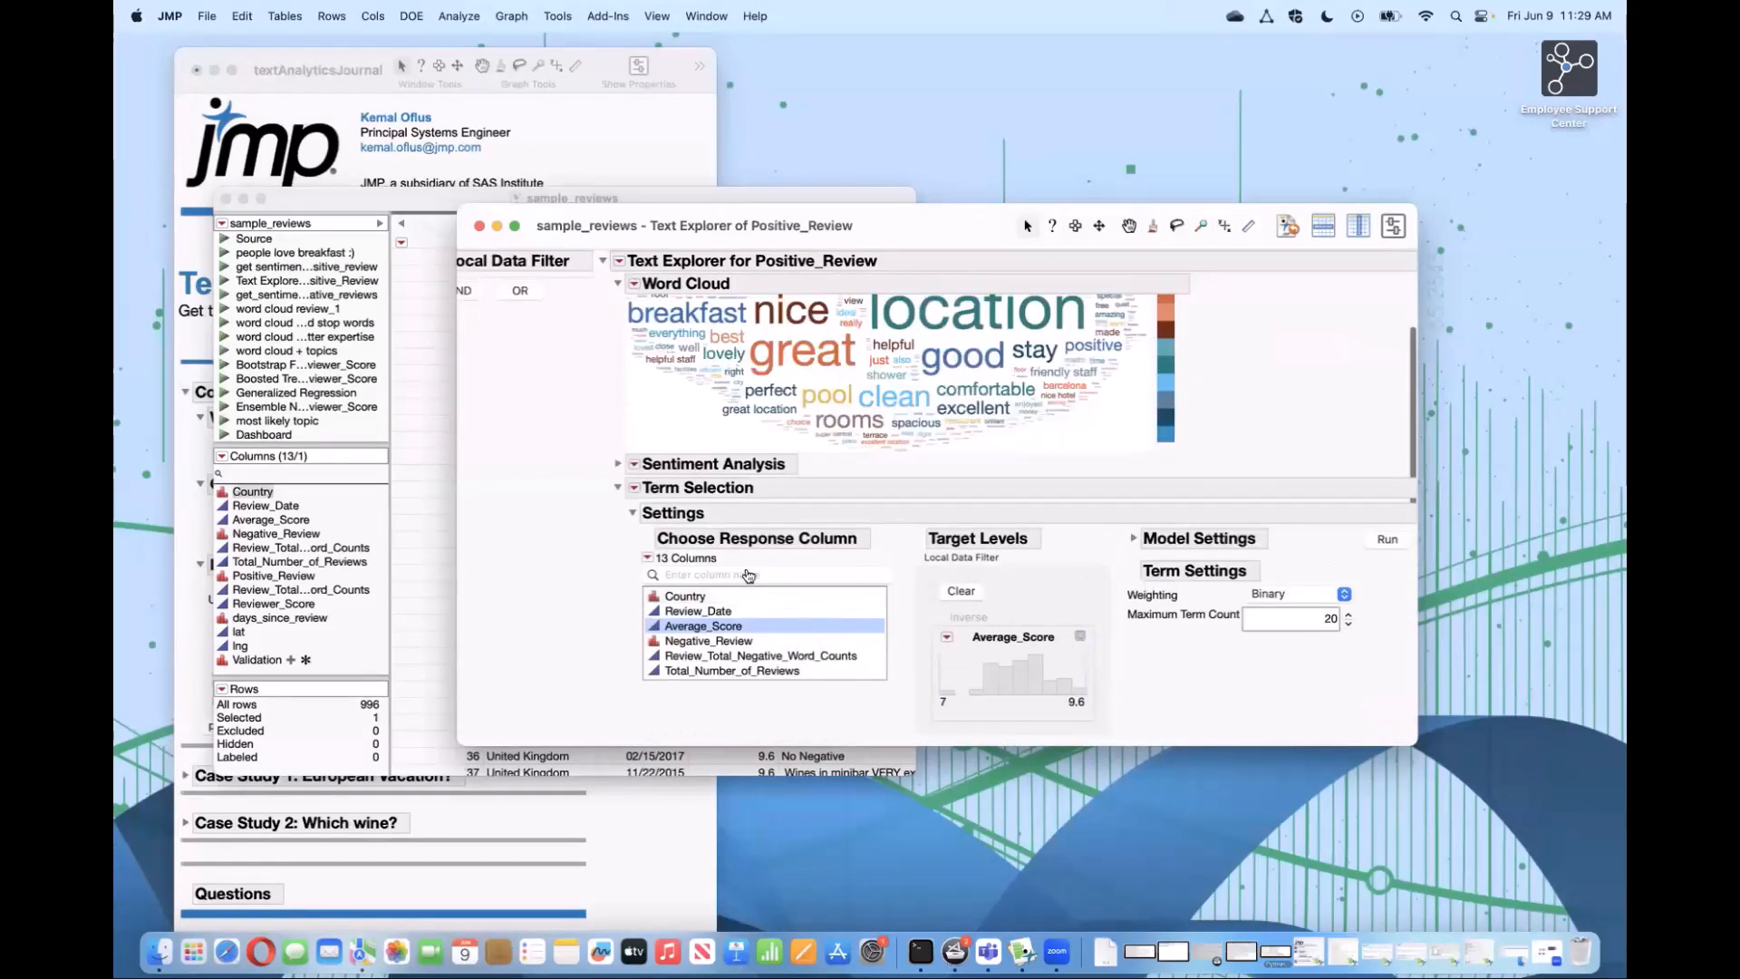
Step: Expand the Generalized Regression report for Average_Score and examine its solution path plots and the summary below
scroll(641, 579, down, 2)
scroll(641, 579, down, 1)
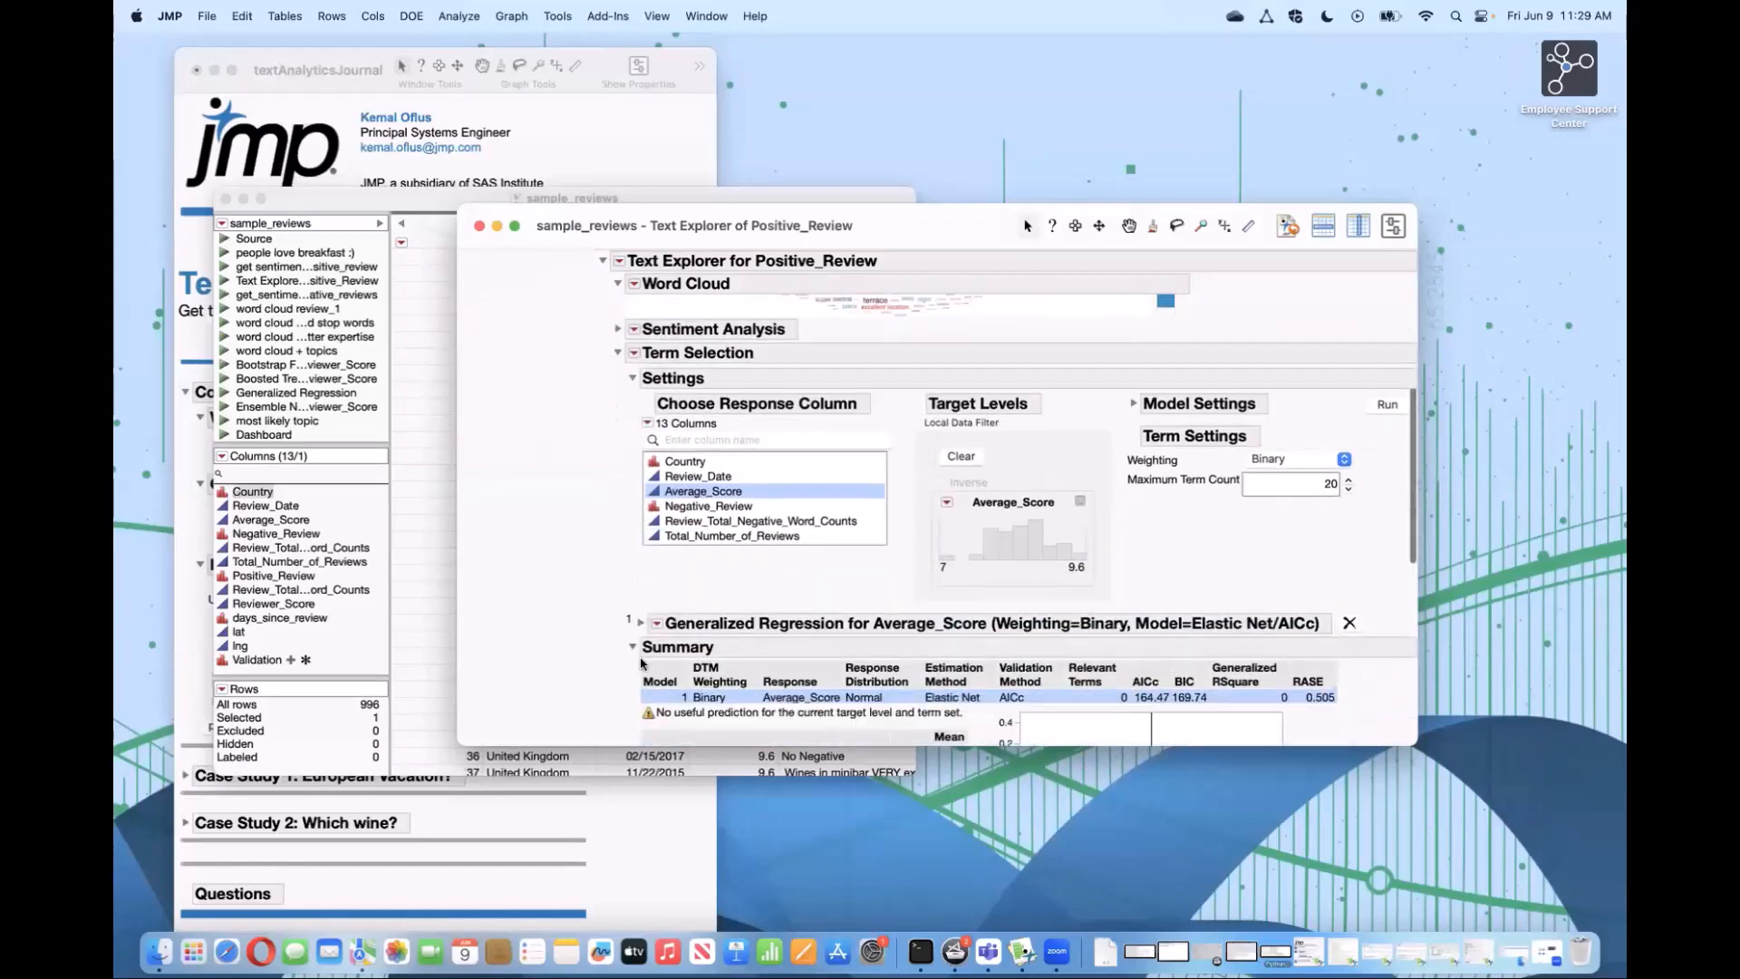
click(659, 624)
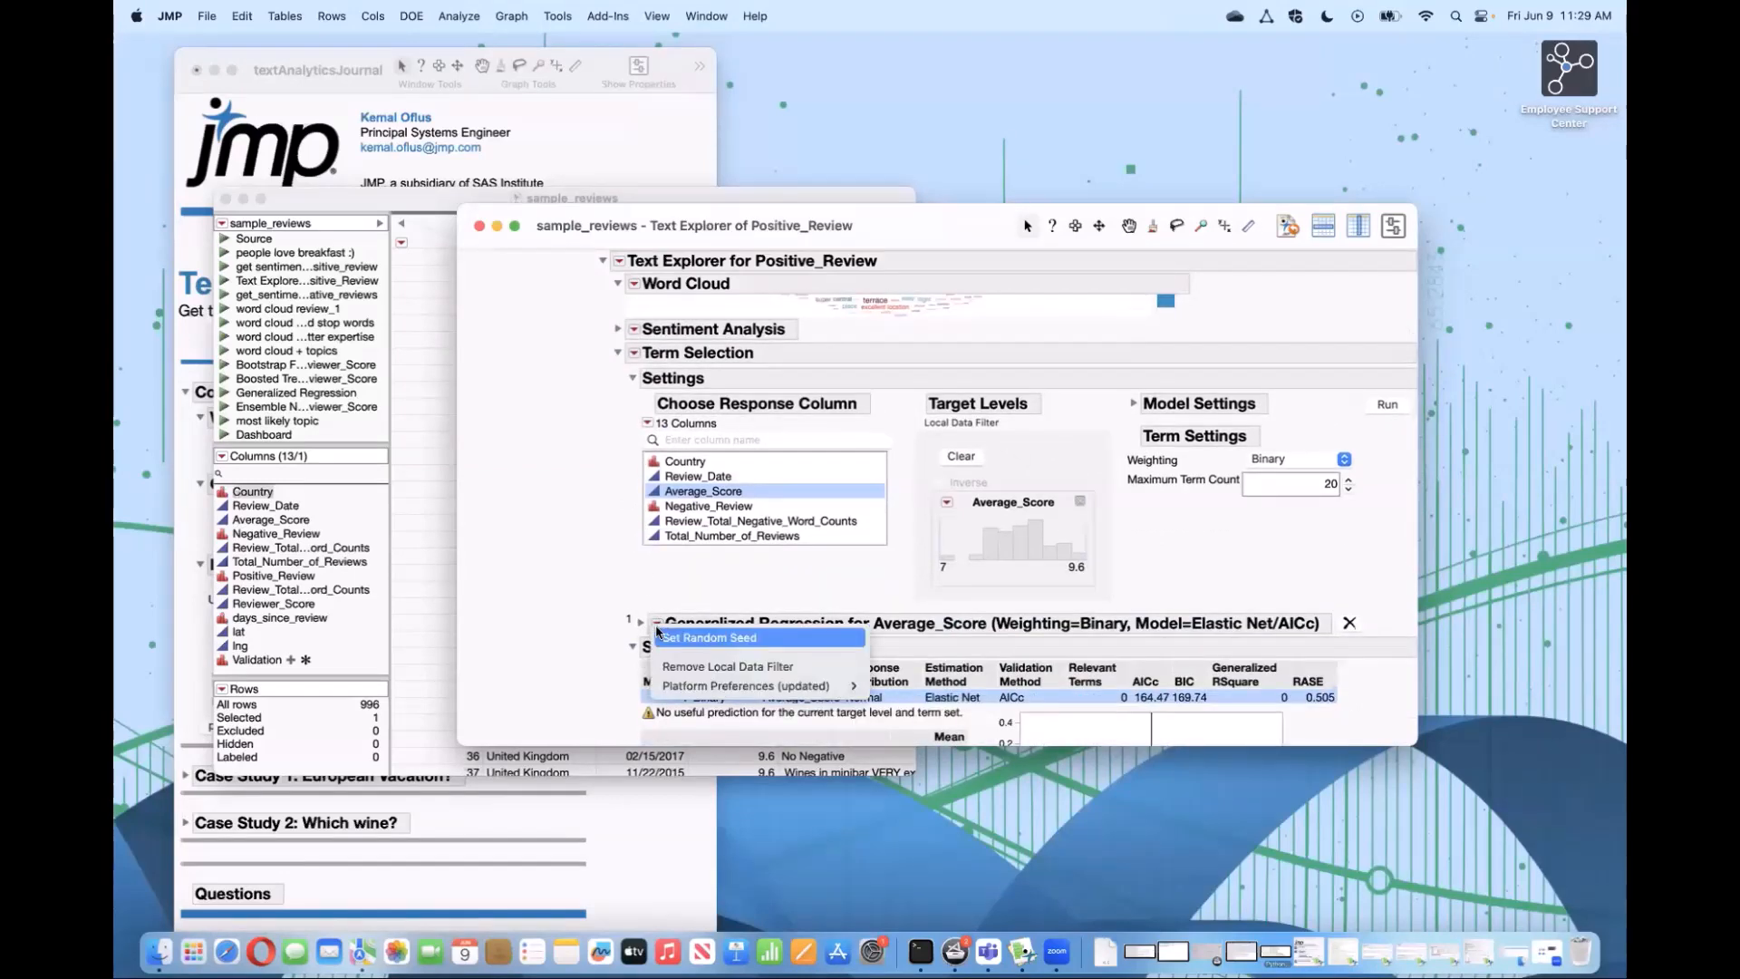
click(596, 628)
click(641, 624)
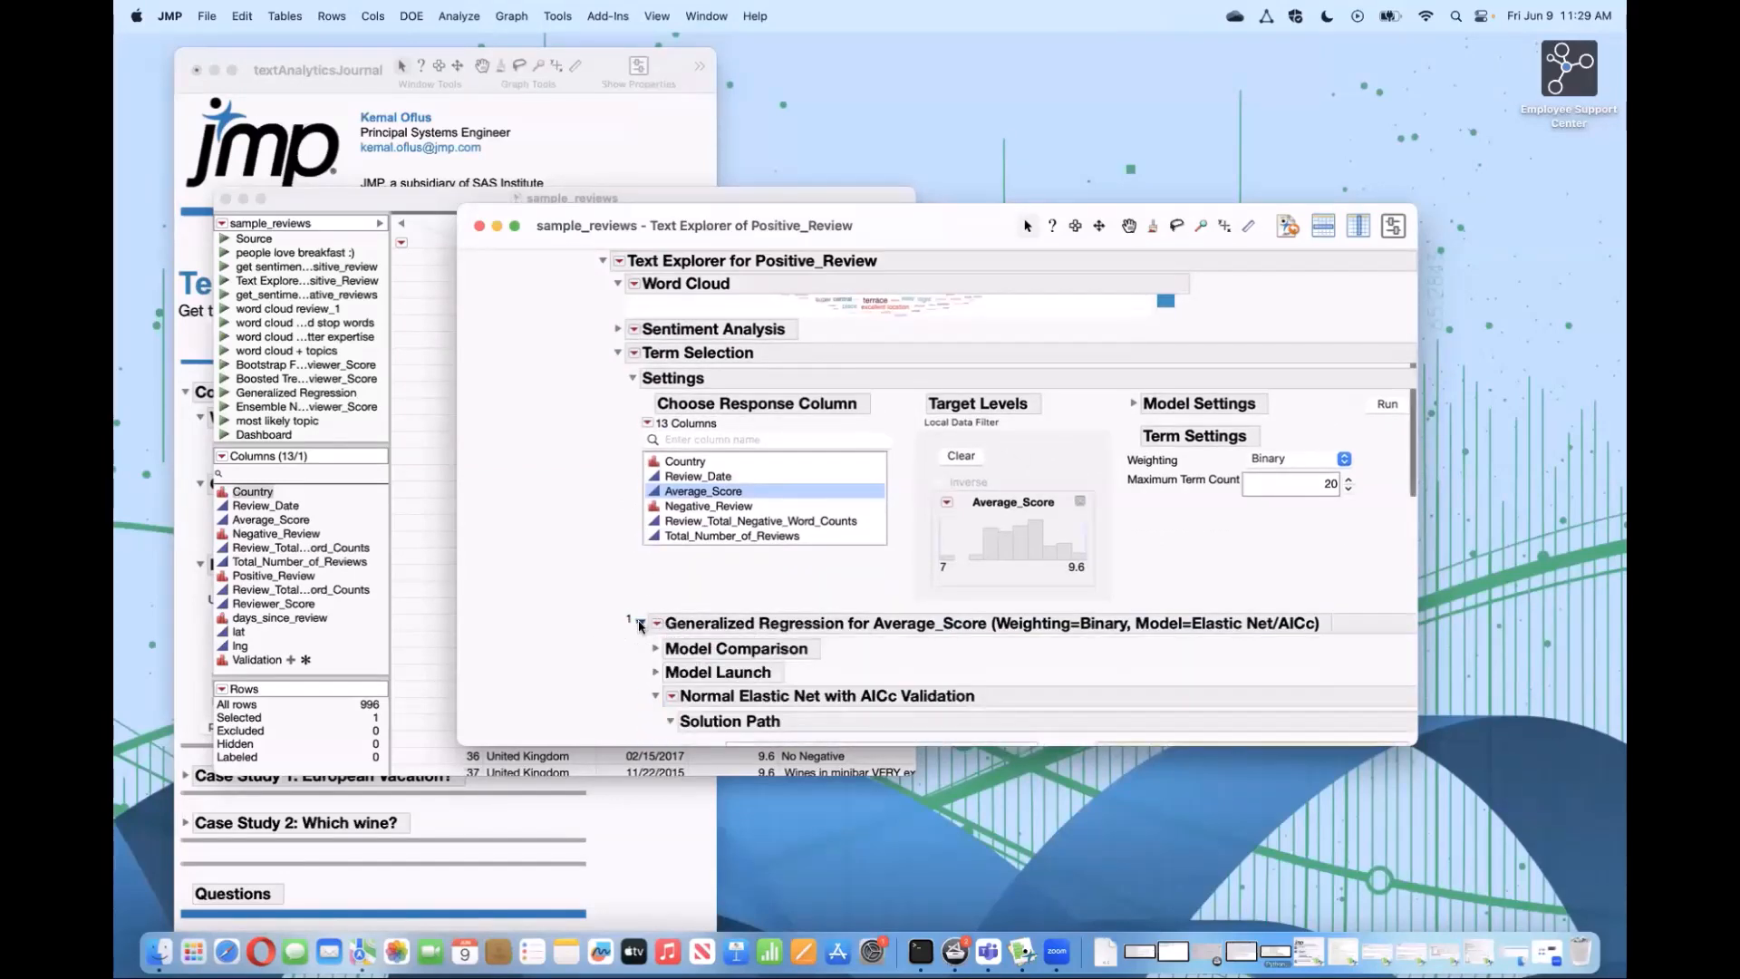
scroll(638, 620, down, 4)
scroll(635, 594, down, 8)
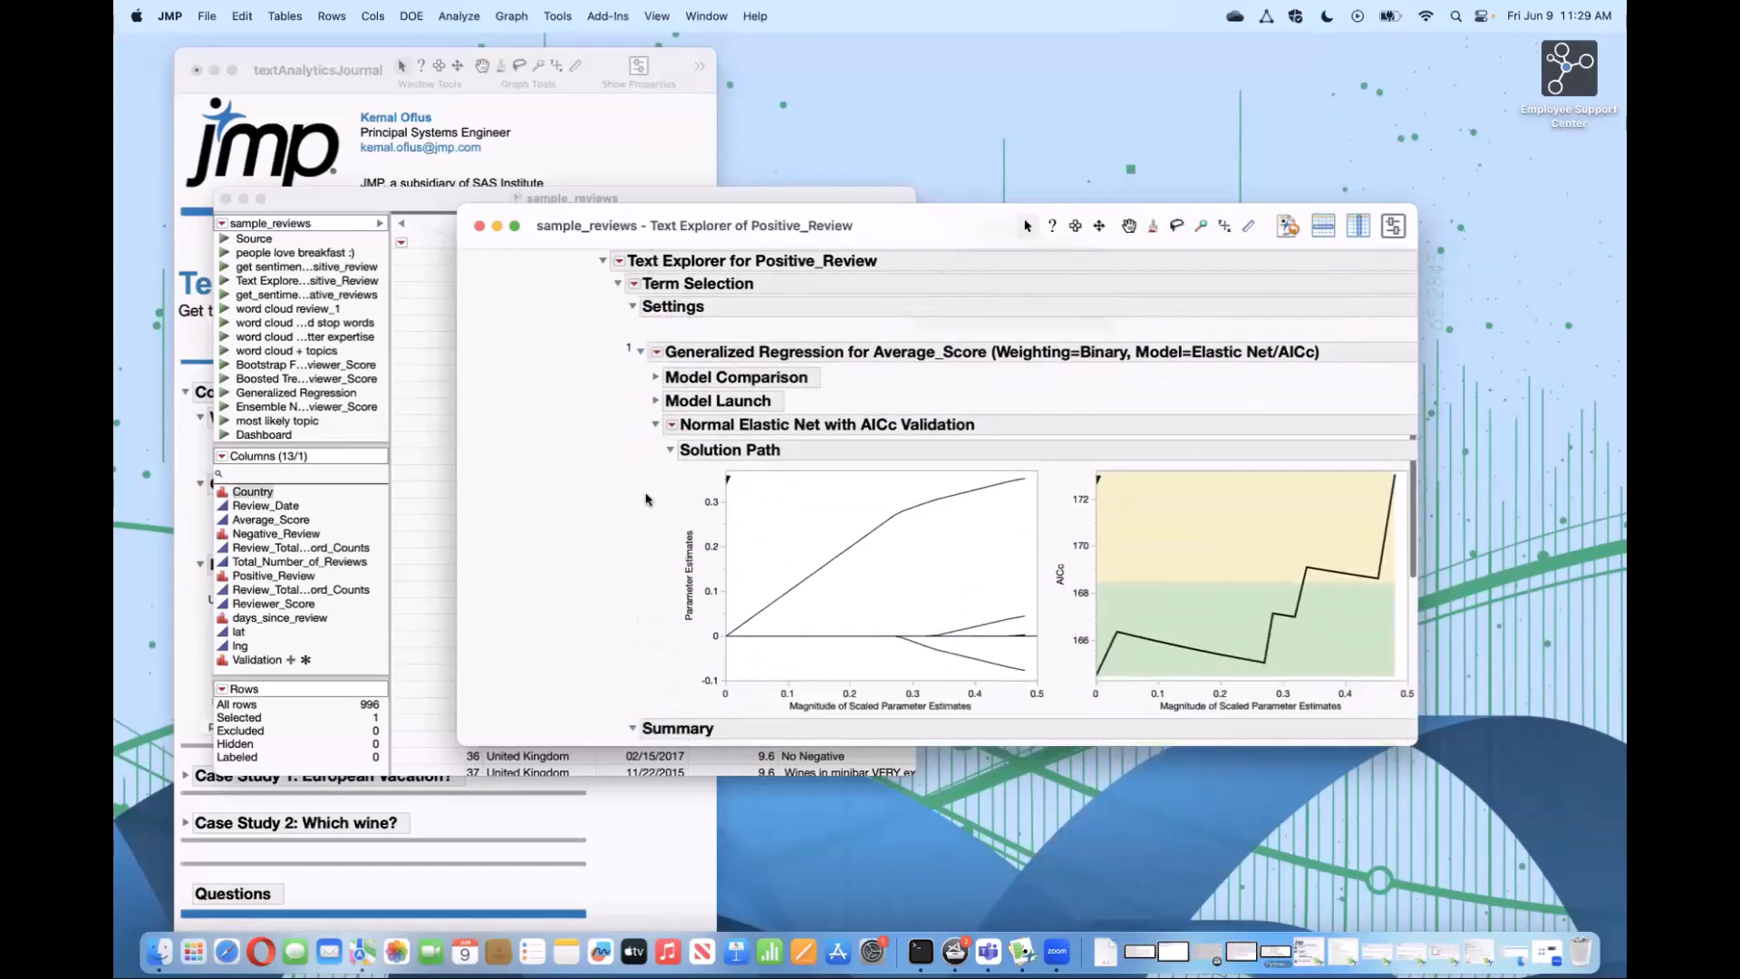
scroll(649, 520, down, 10)
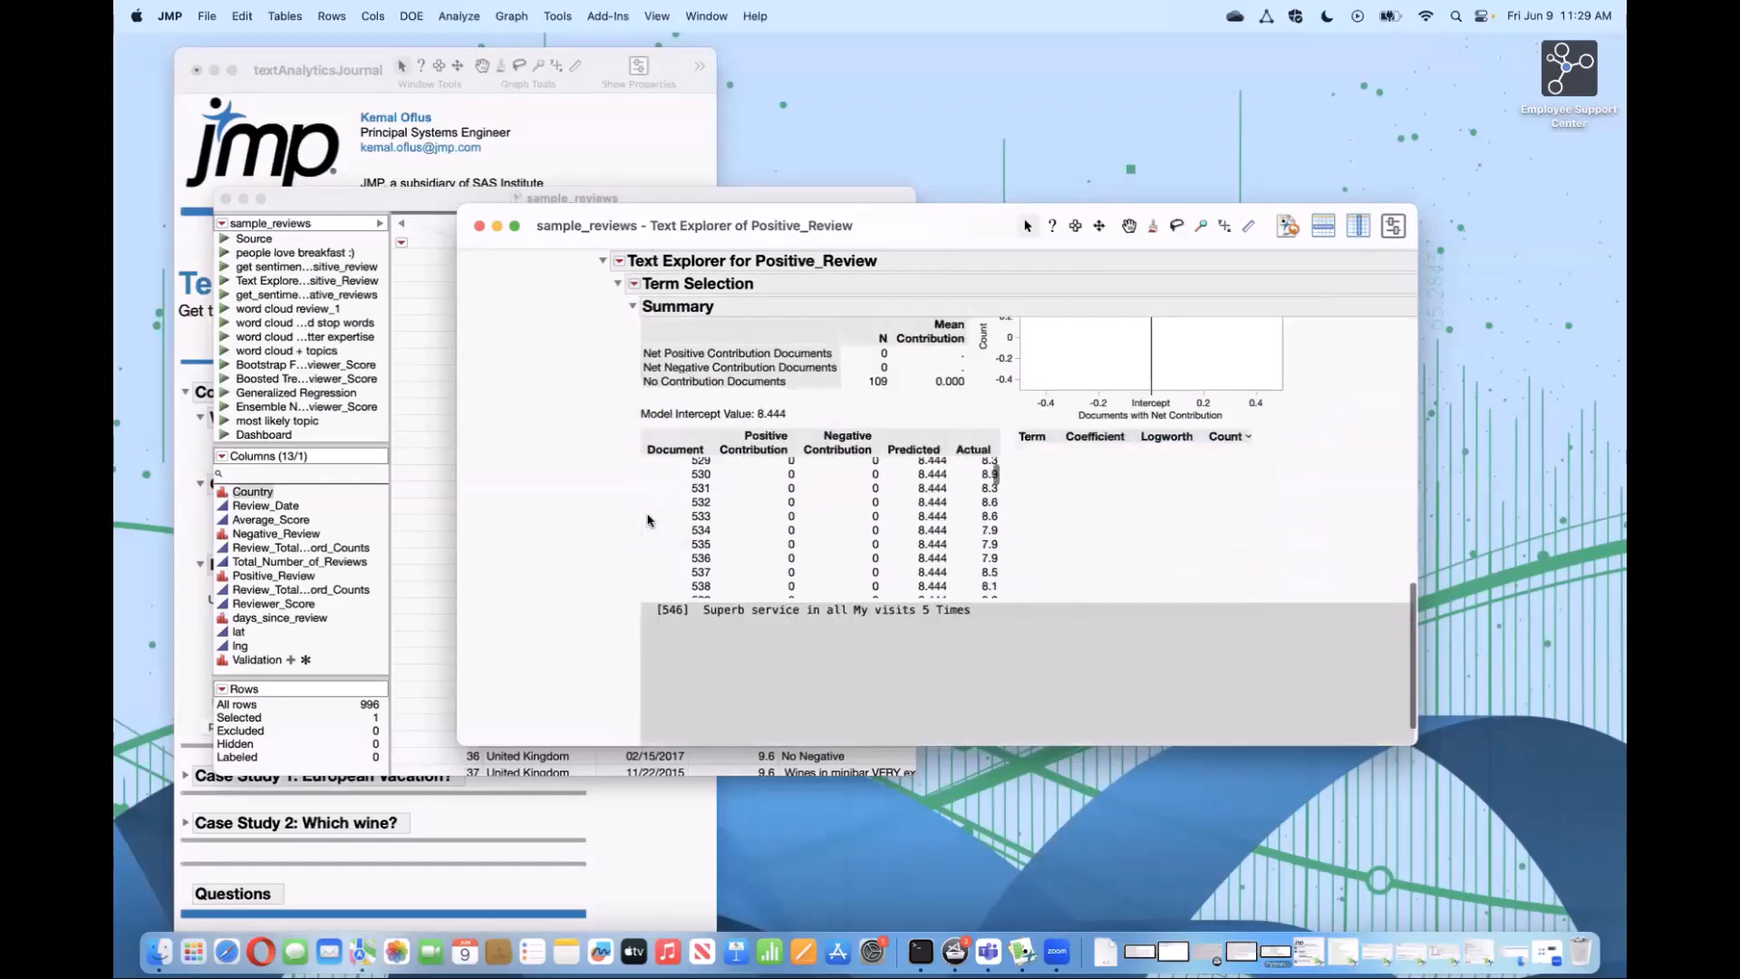
scroll(576, 526, up, 10)
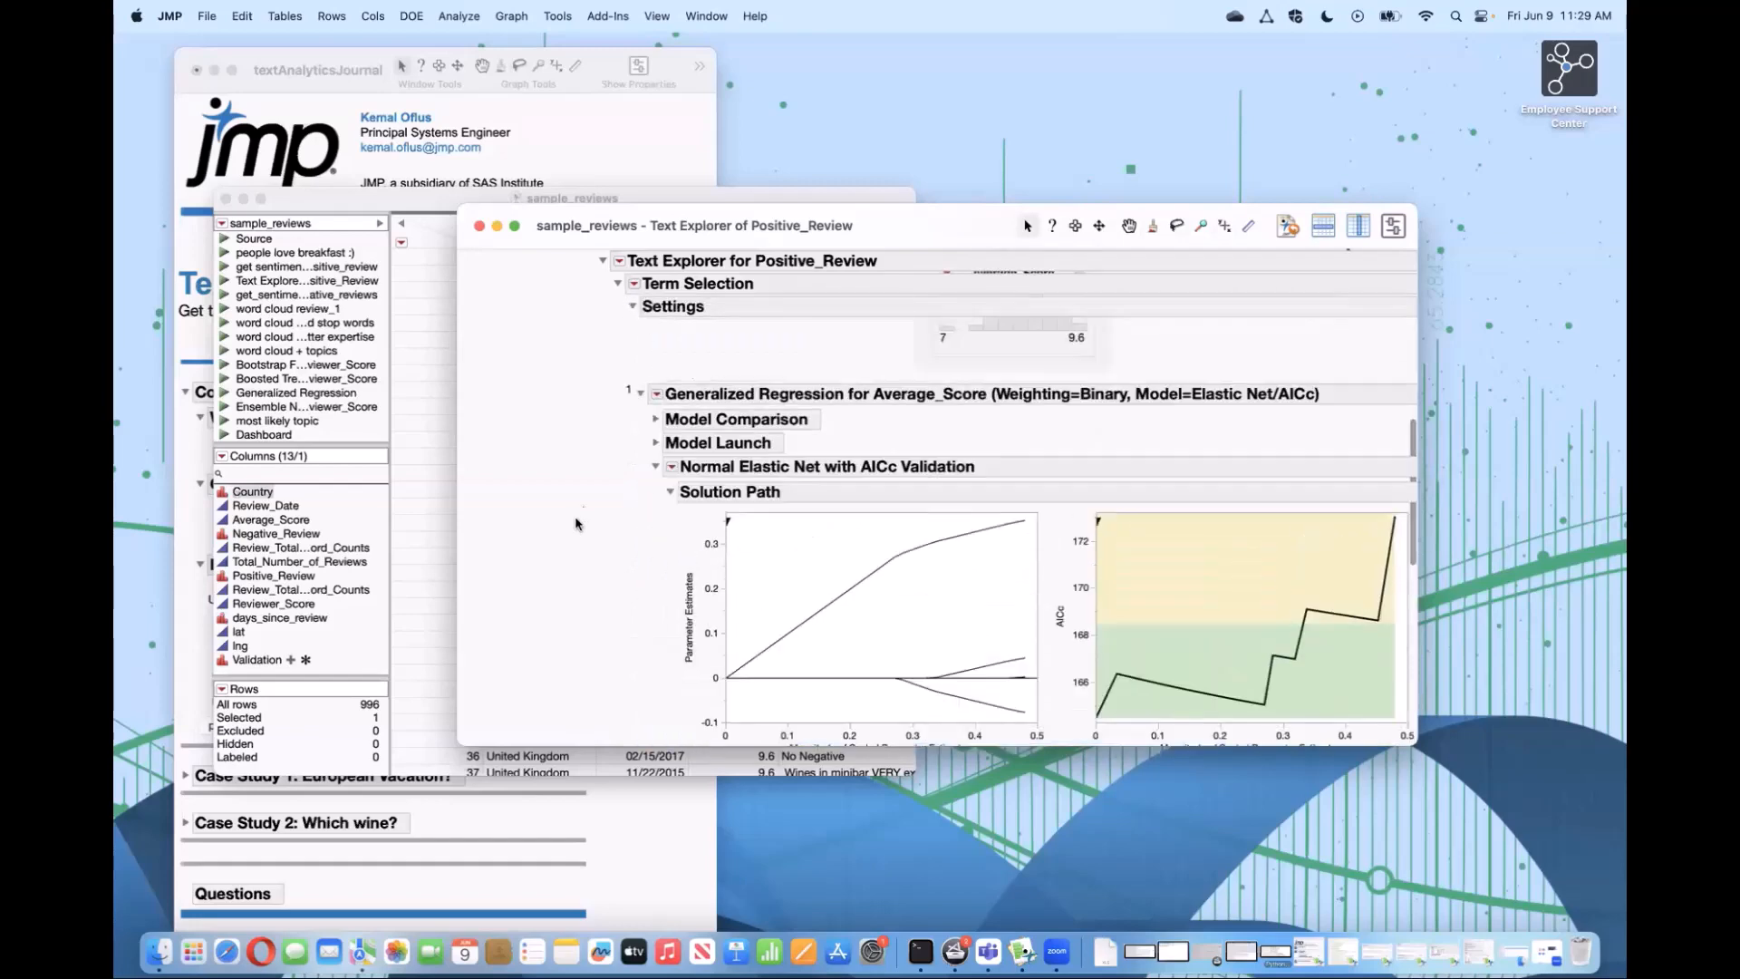
Step: Check which column-saving and profiler options are offered for the Normal Elastic Net fit
click(672, 467)
mouse_move(729, 658)
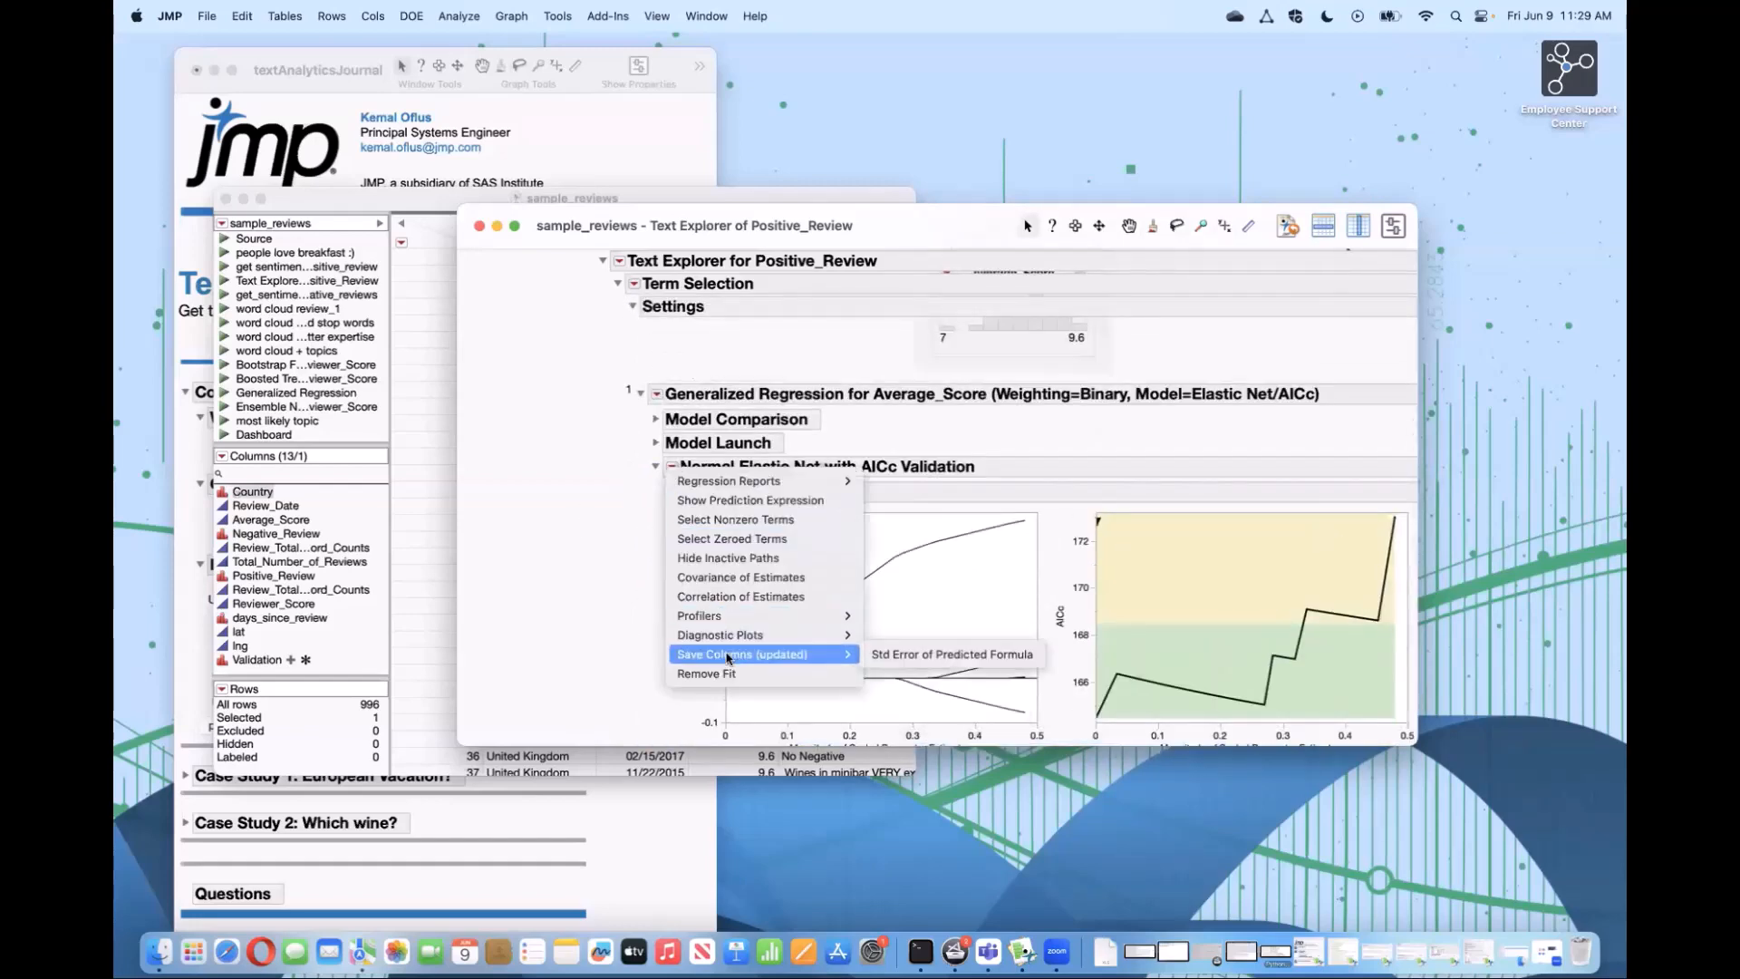
mouse_move(724, 617)
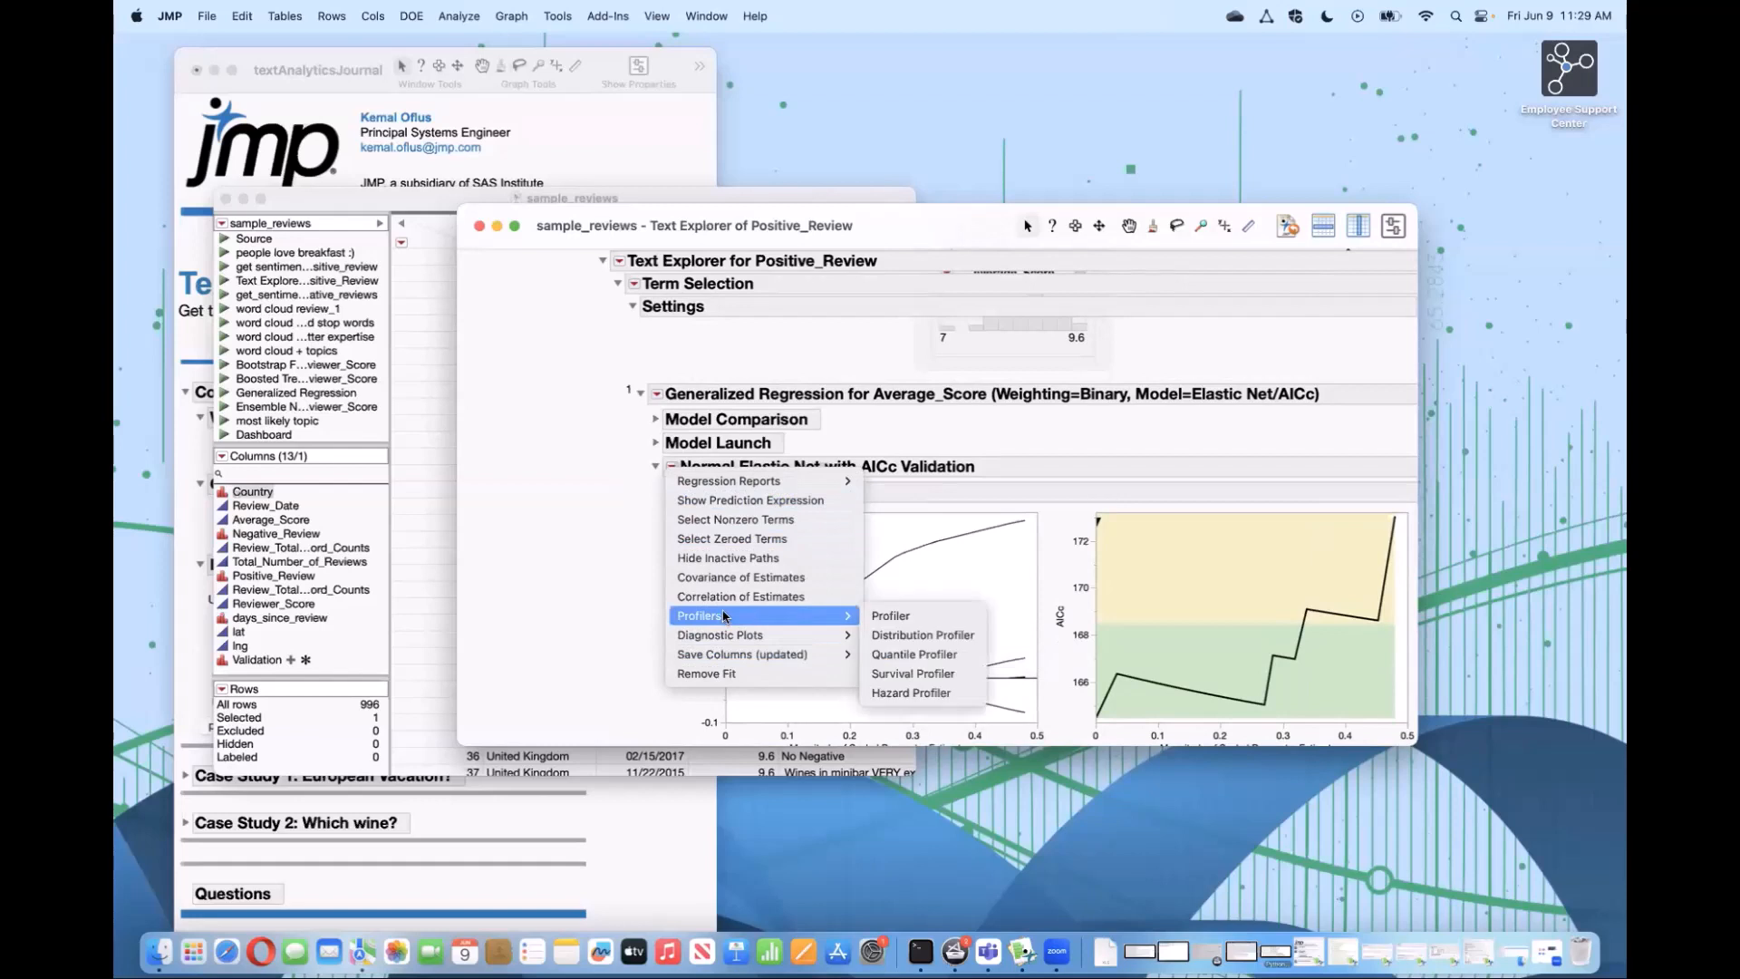
click(563, 560)
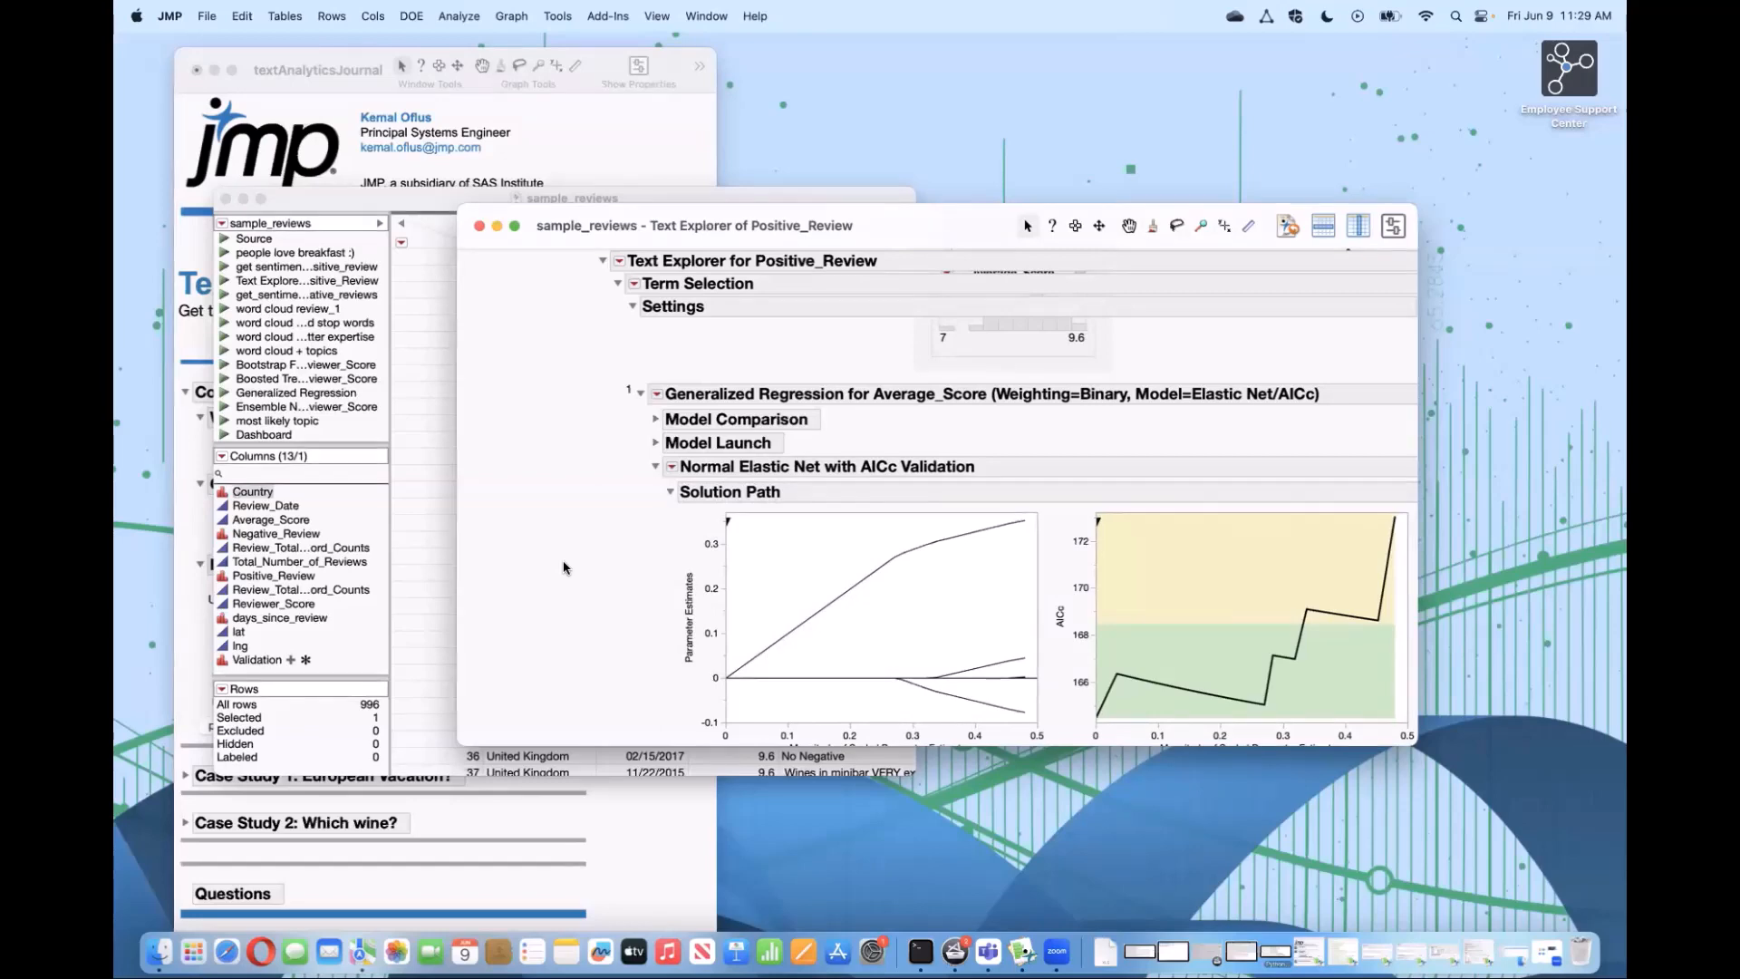
Step: Close the Text Explorer report for Positive_Review and return to the sample_reviews data table
scroll(563, 567, up, 10)
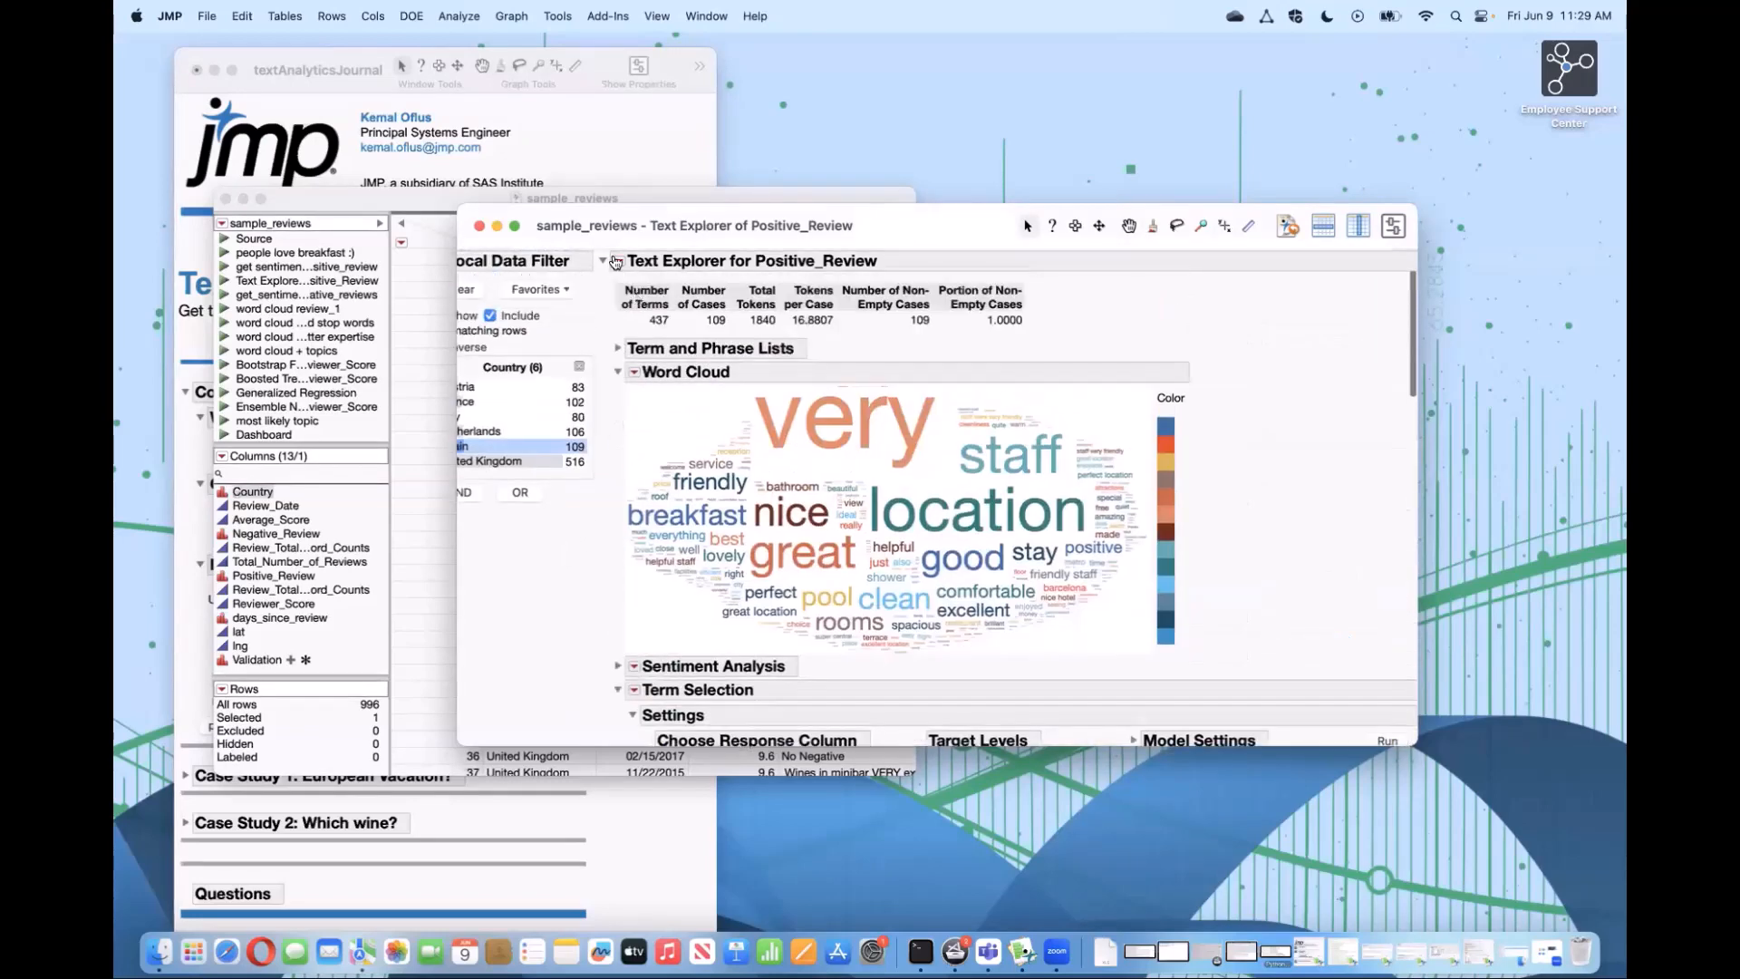
click(616, 263)
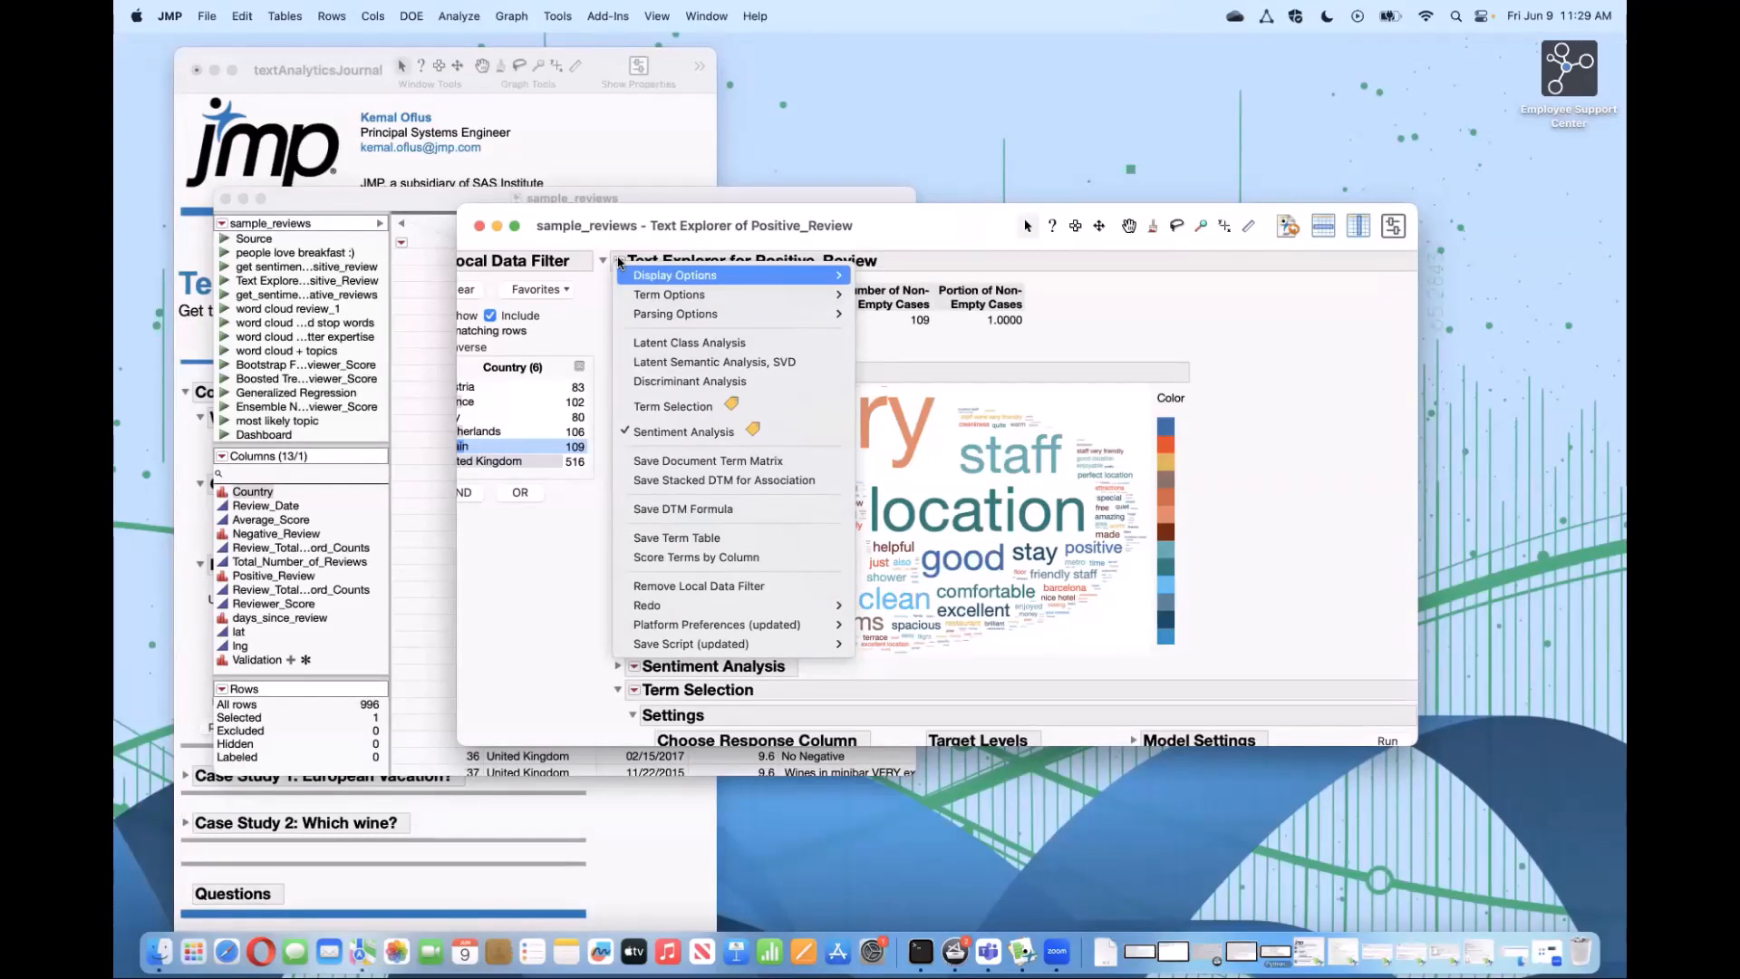
click(482, 230)
click(482, 228)
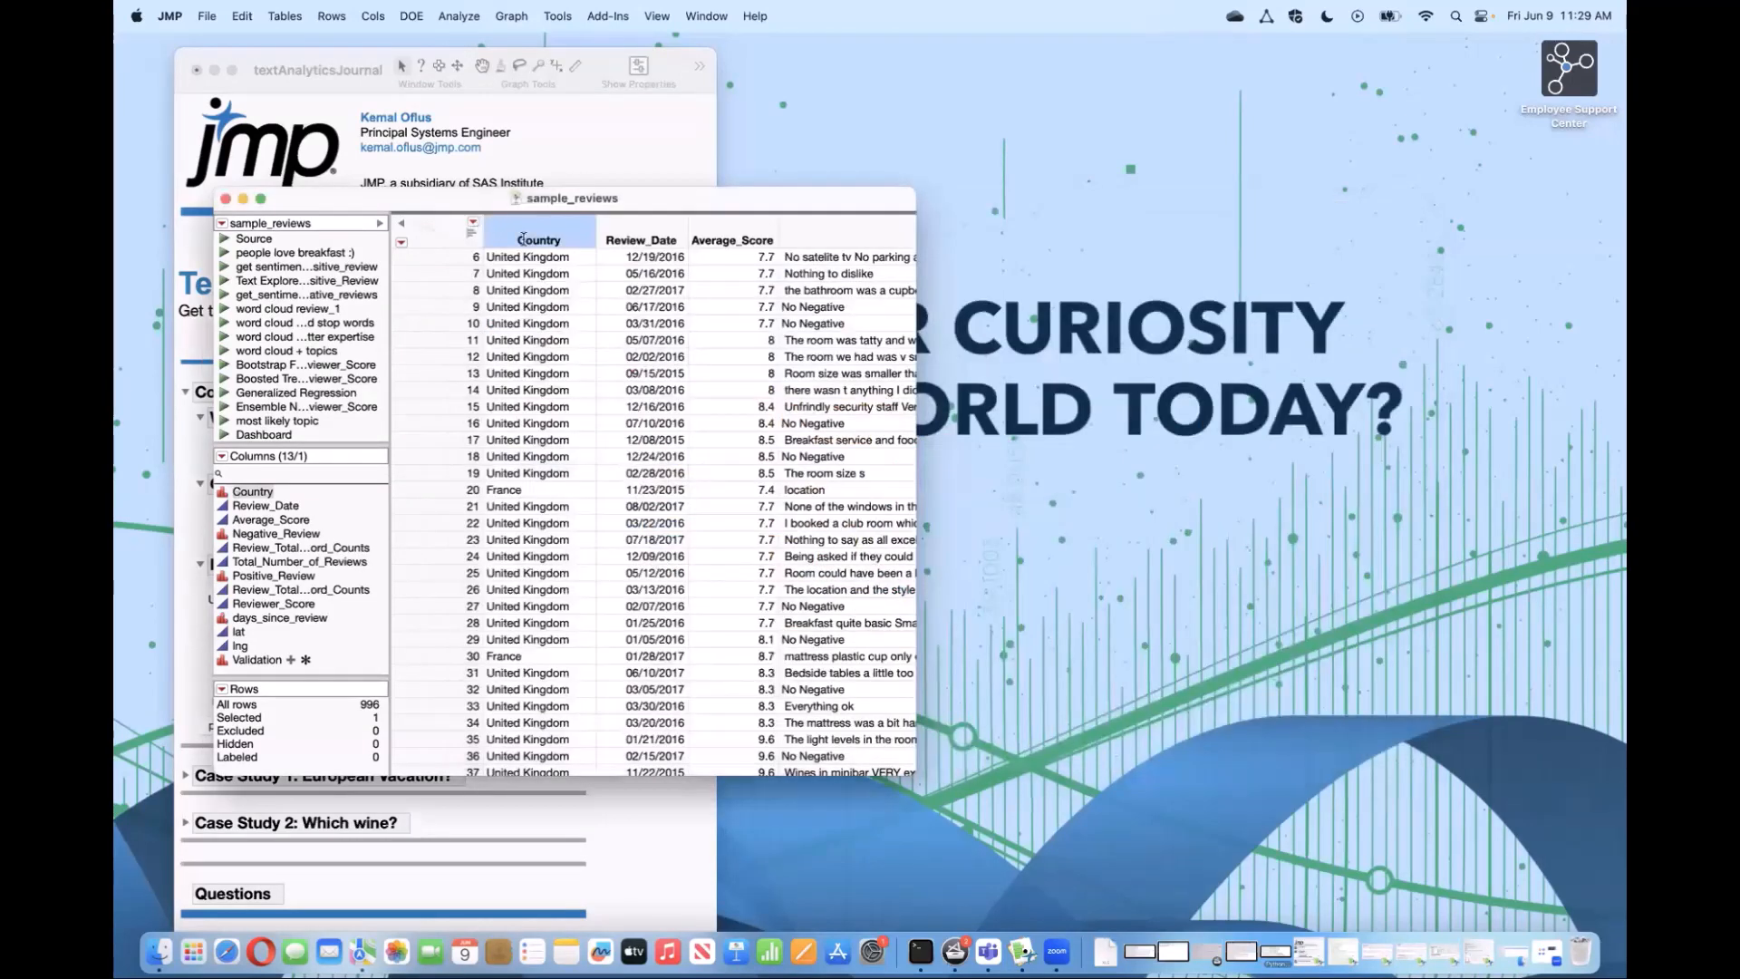
Step: Launch Text Explorer with the recalled settings and remove Positive_Review from the text columns
click(455, 20)
click(455, 20)
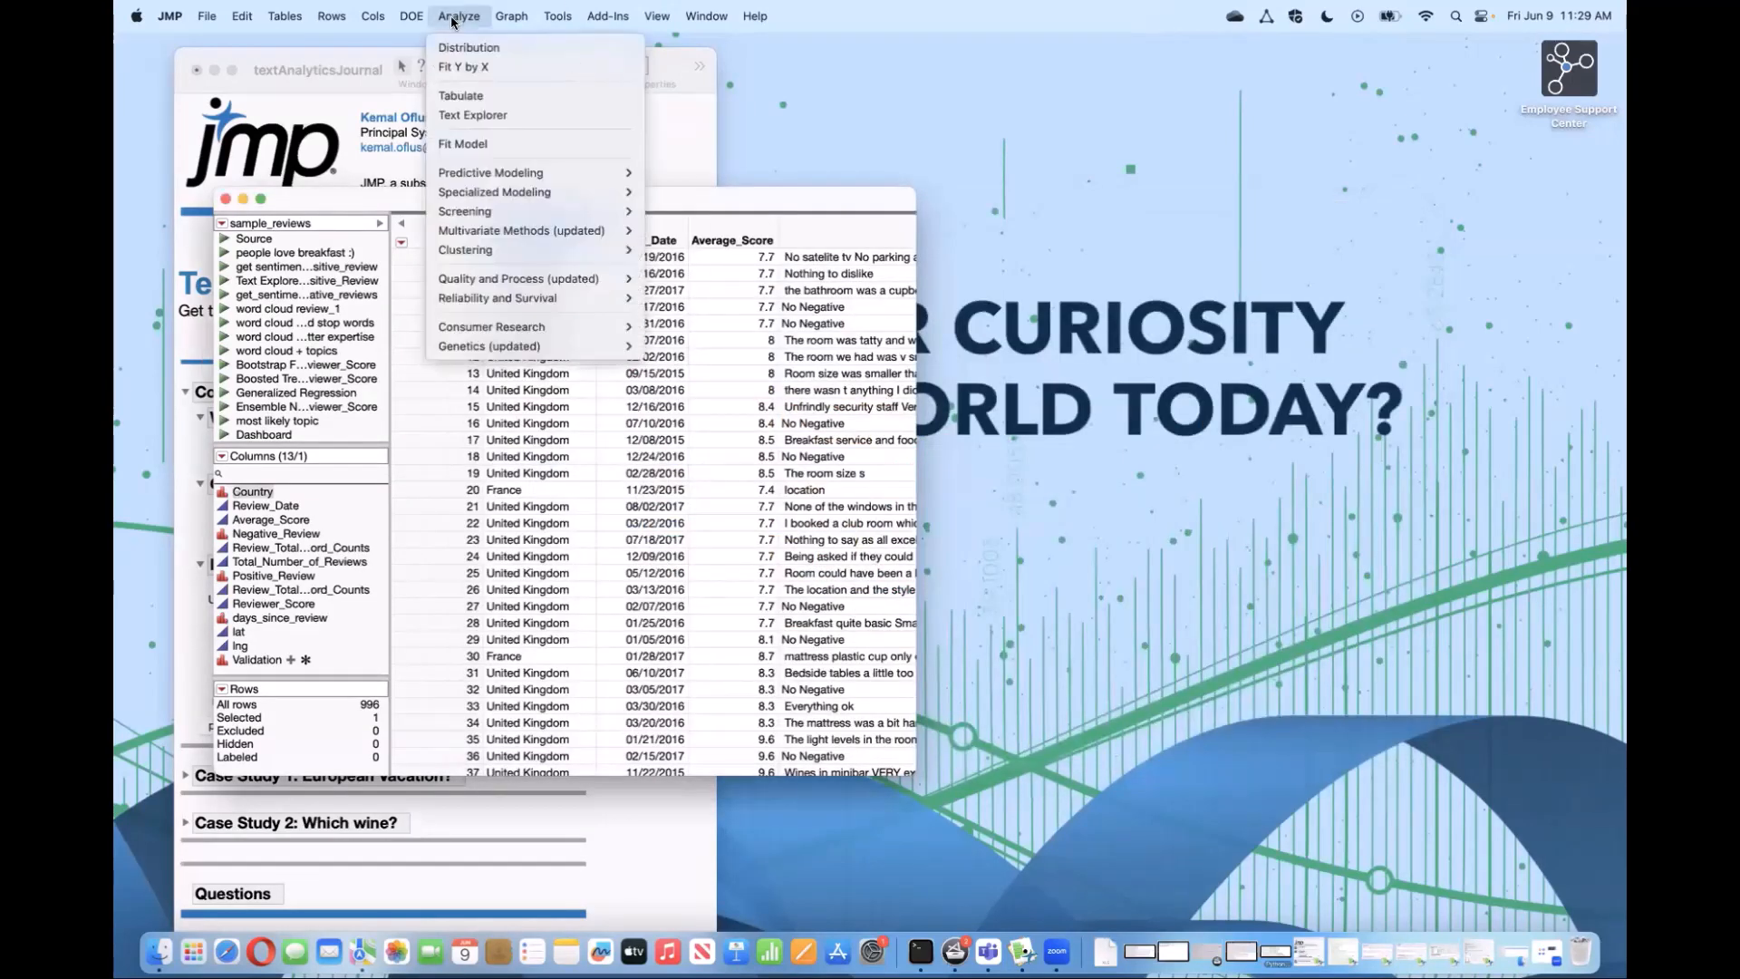
click(513, 118)
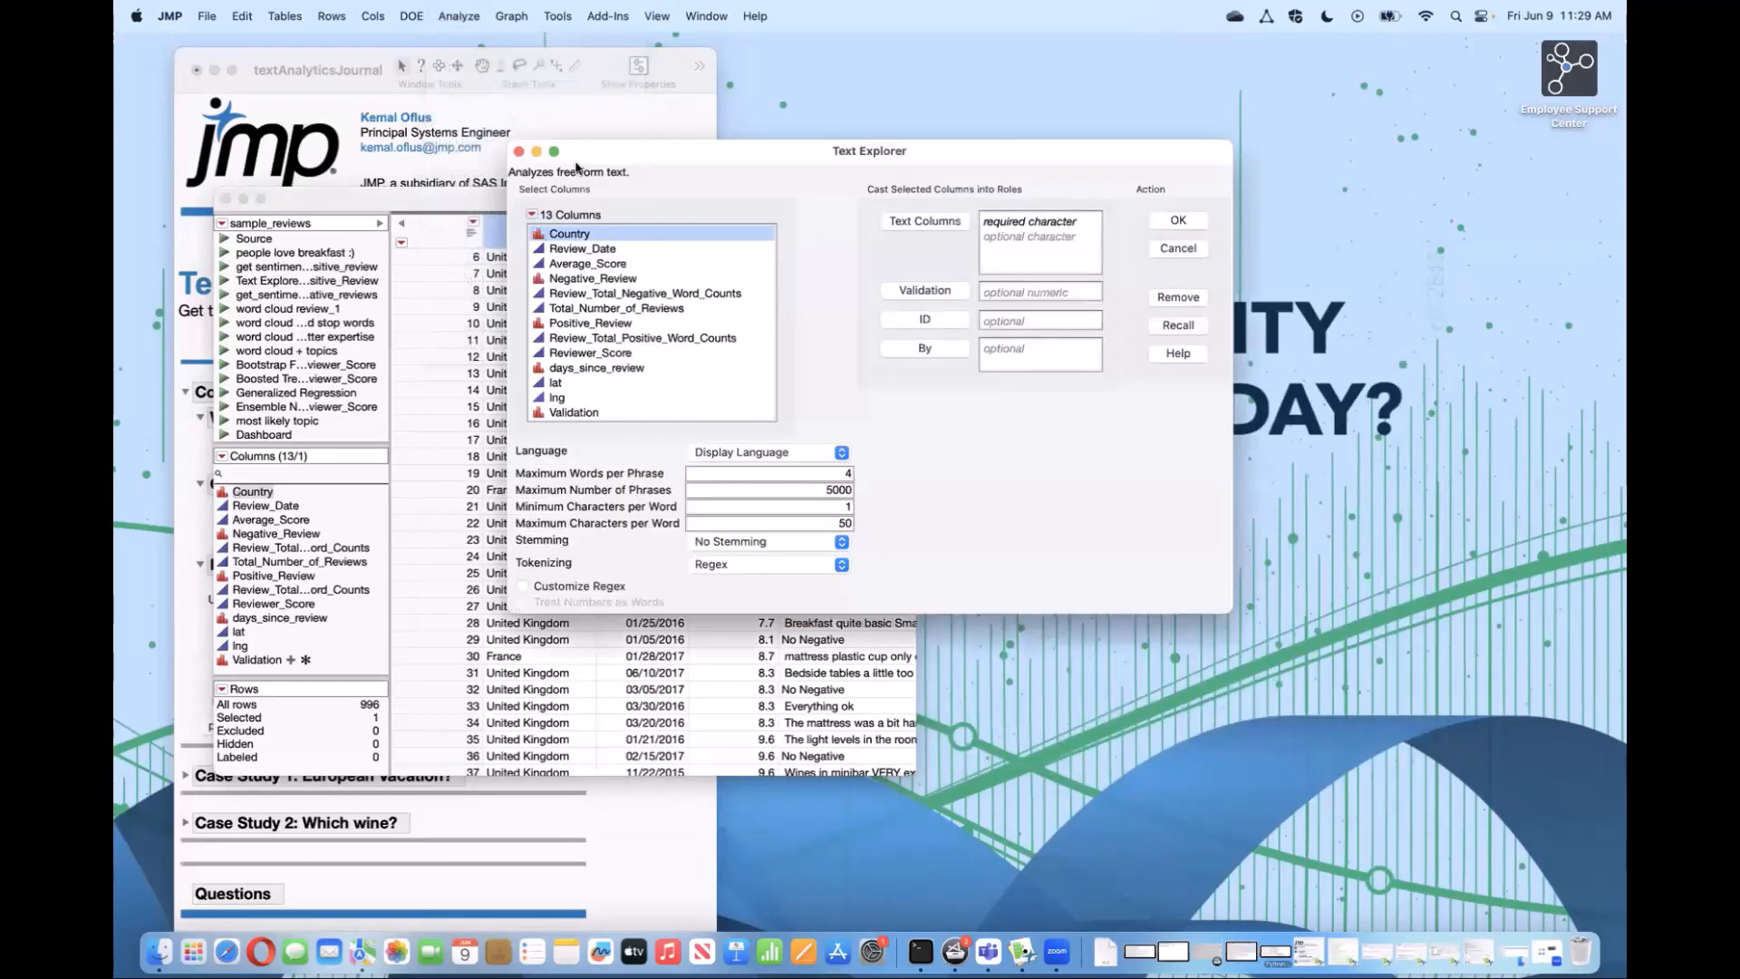
click(1190, 328)
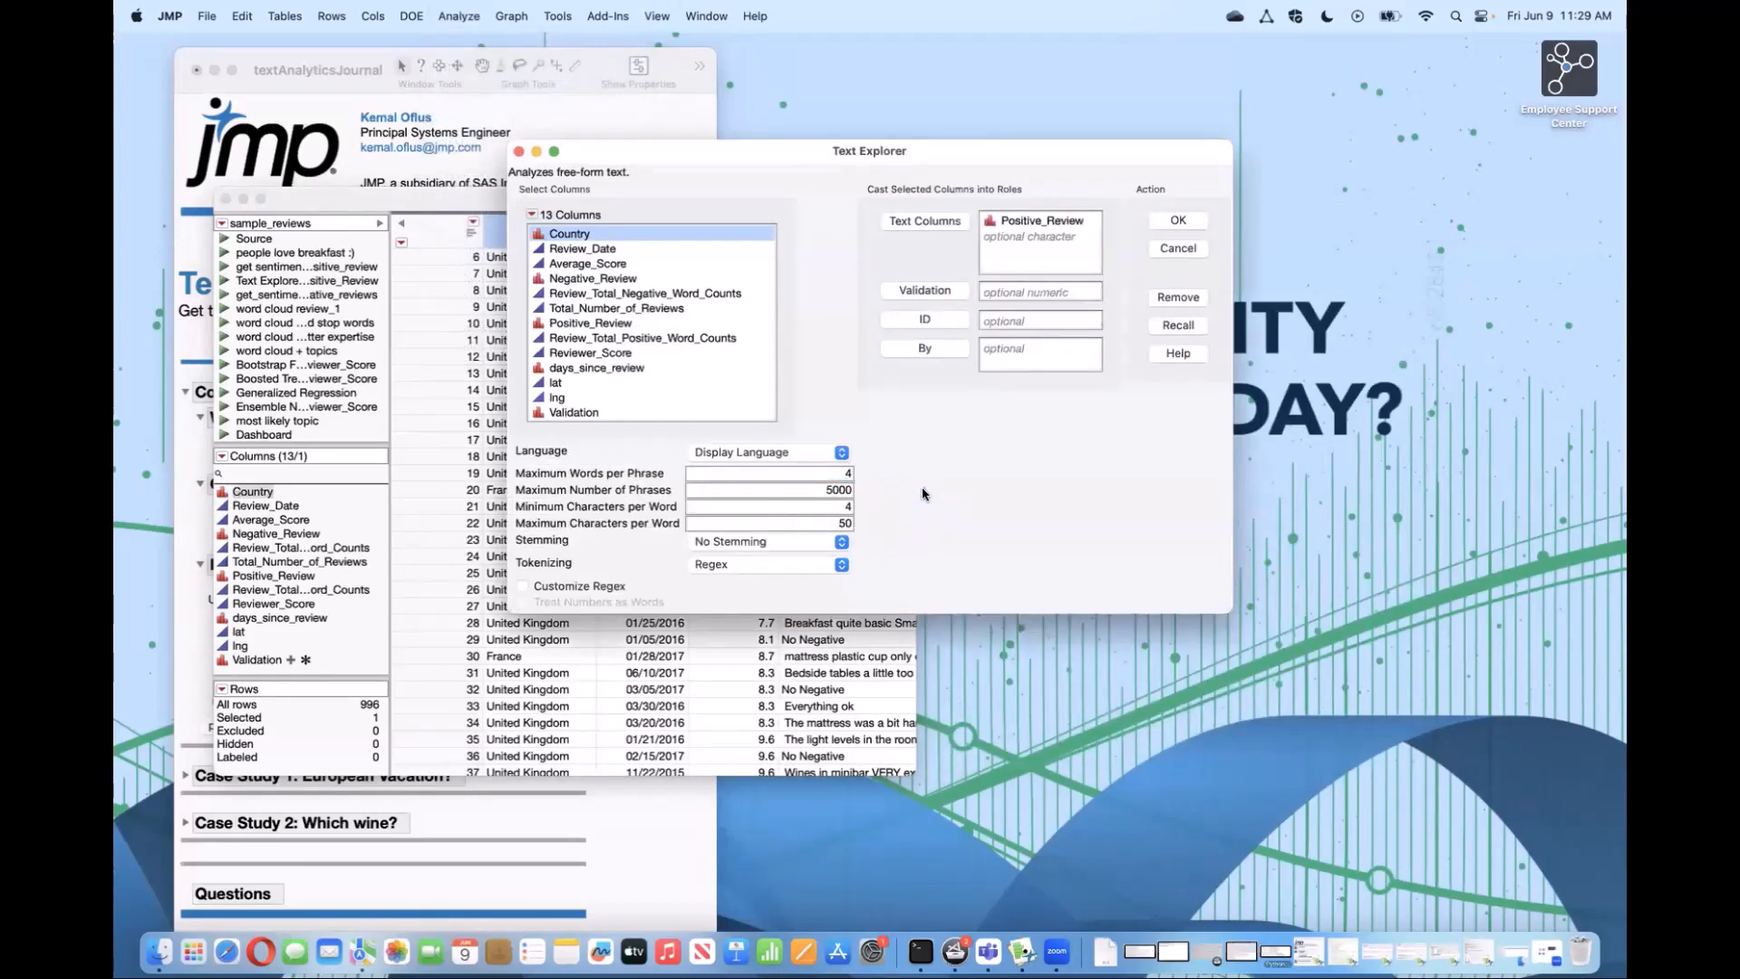
click(1027, 229)
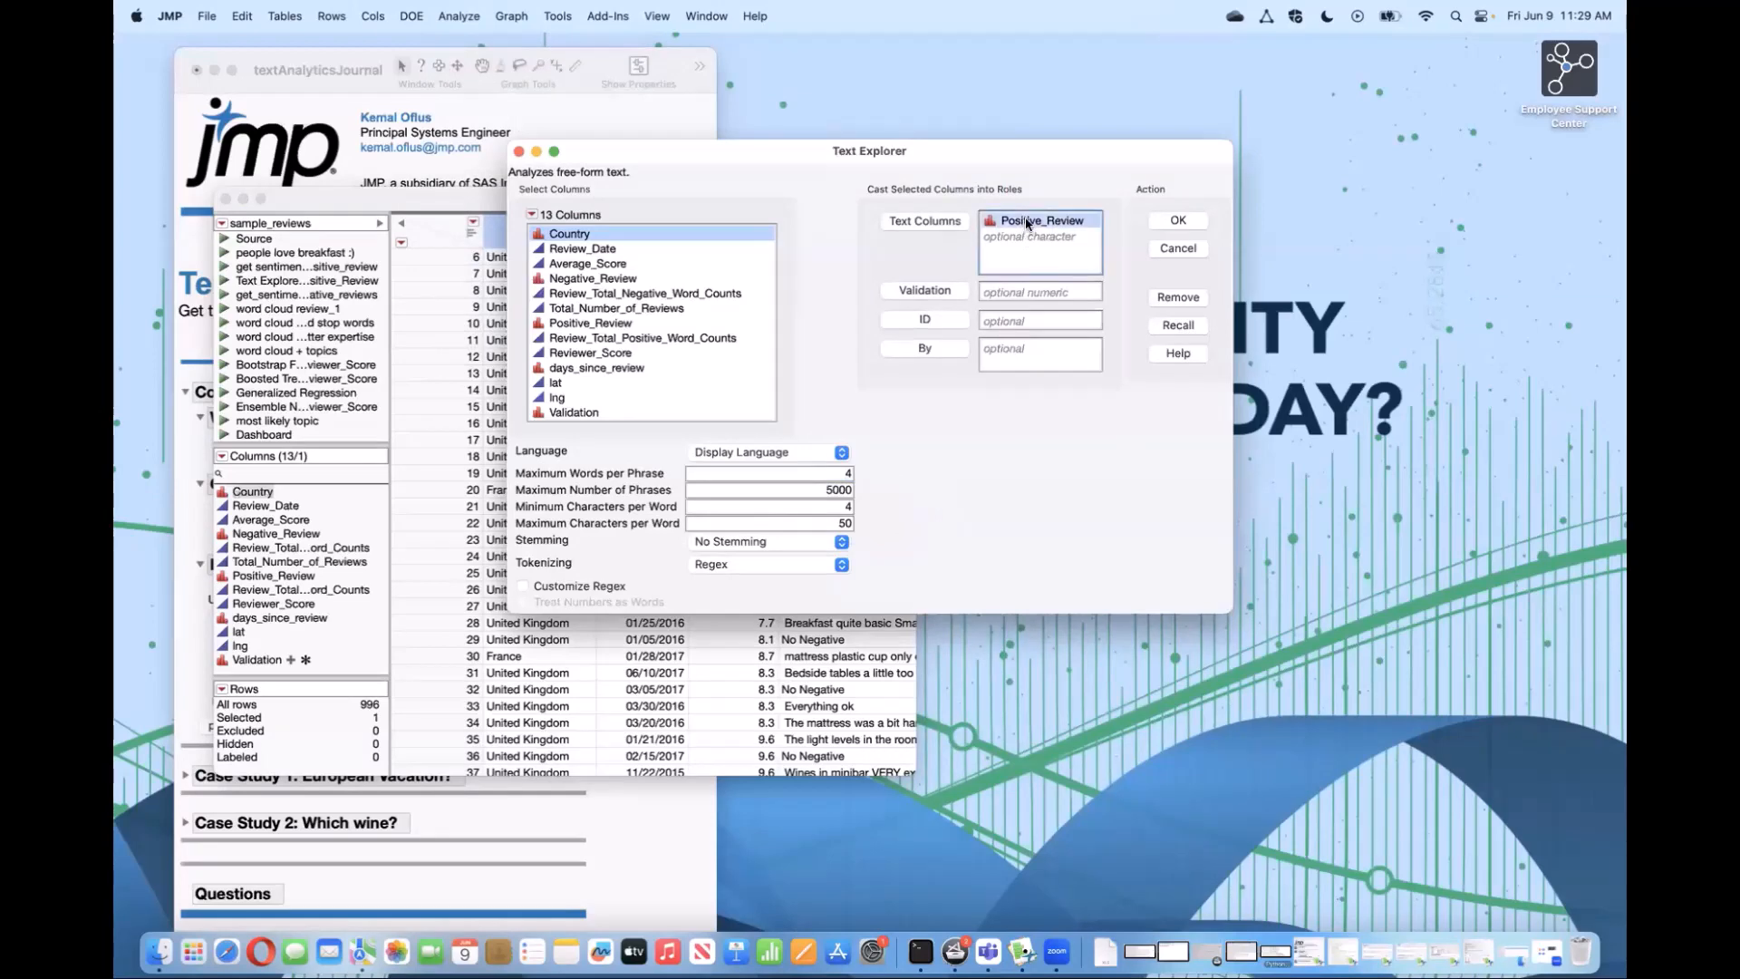
click(1179, 299)
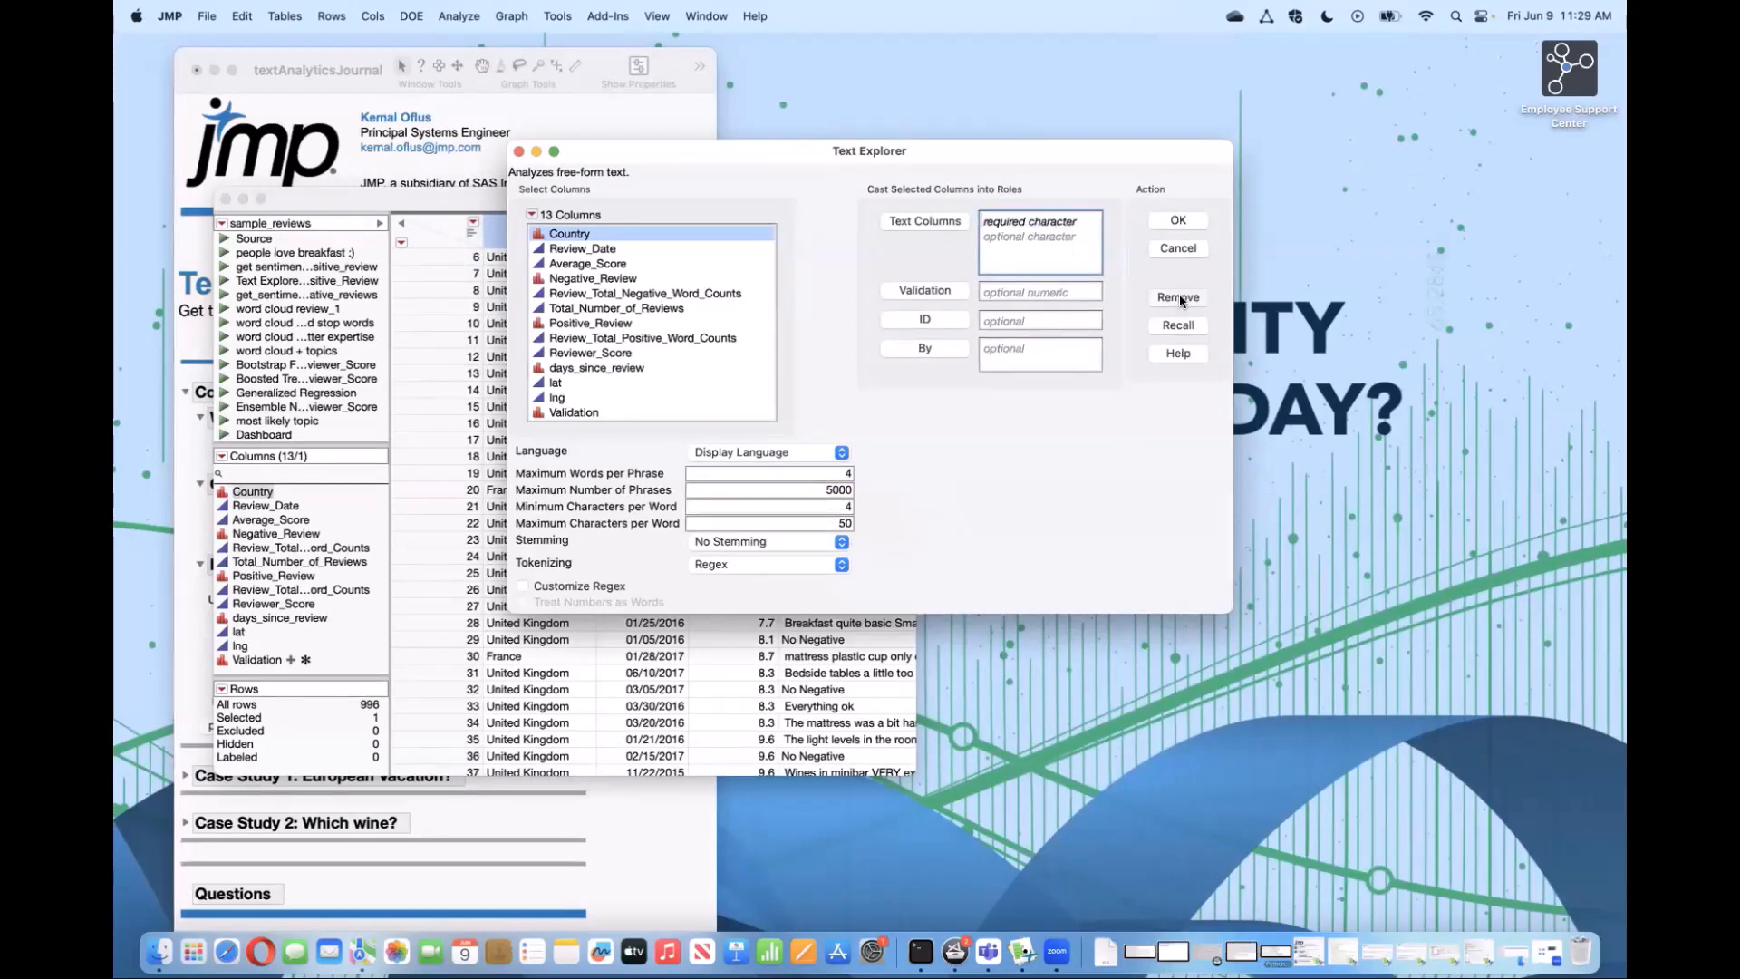
Step: Assign Negative_Review as the text column and Validation as the validation column, and run the analysis
click(600, 278)
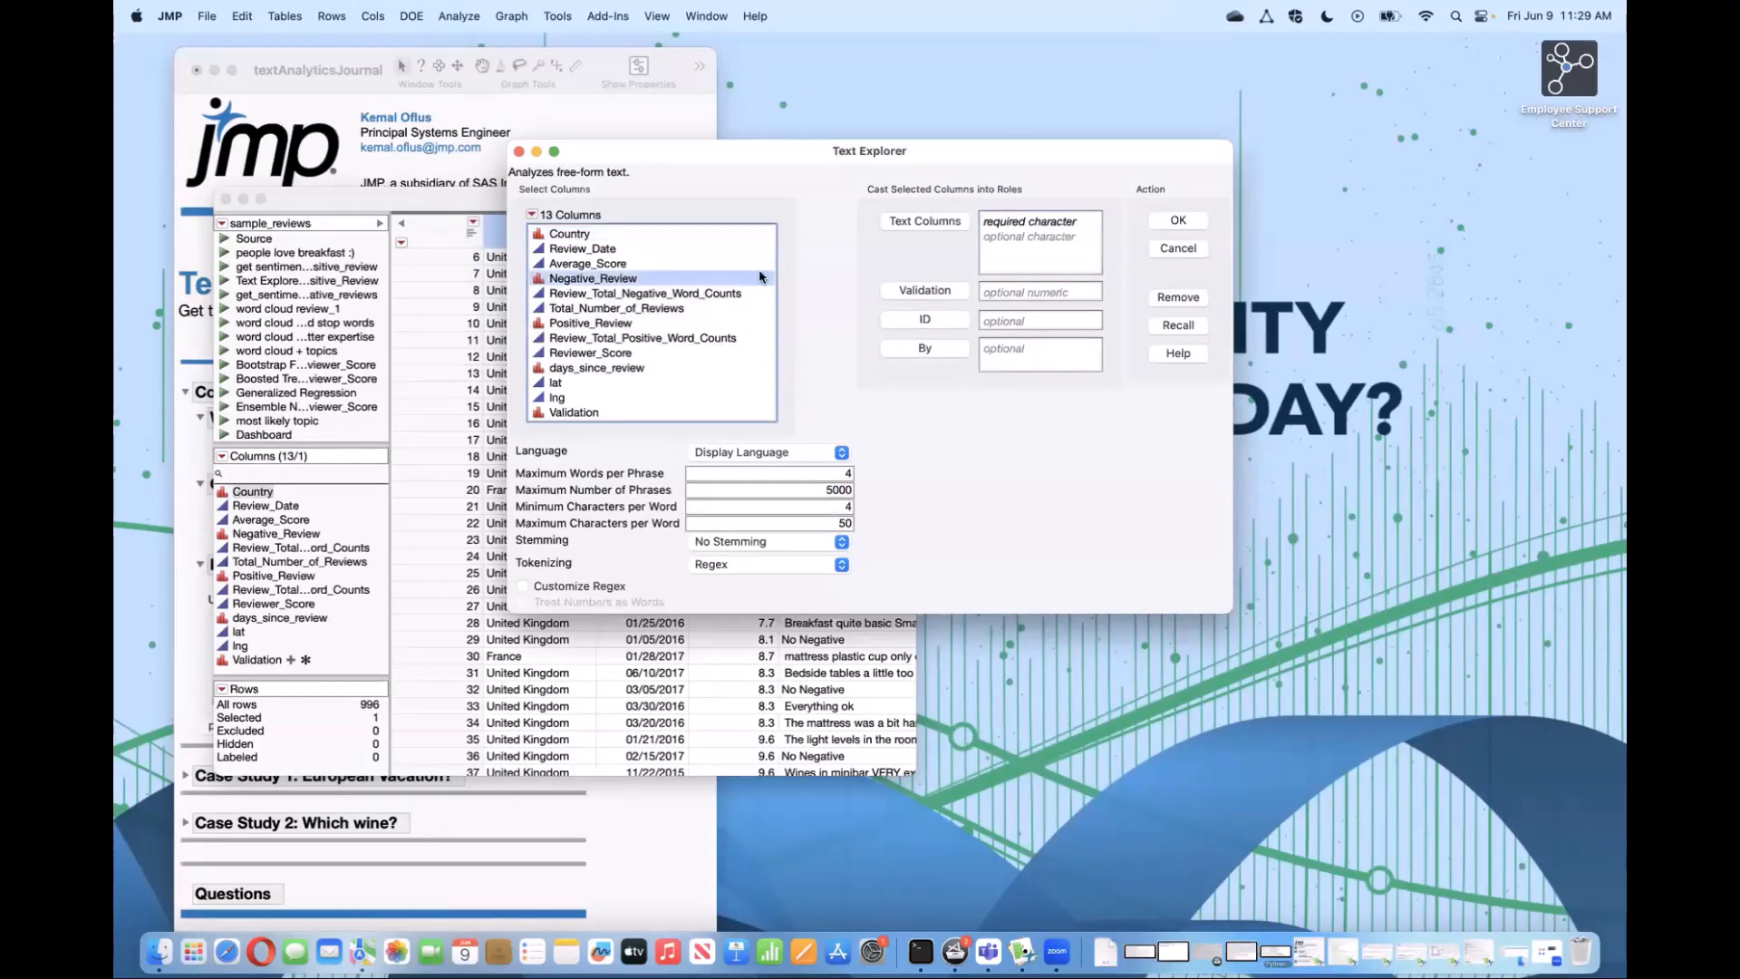
click(939, 223)
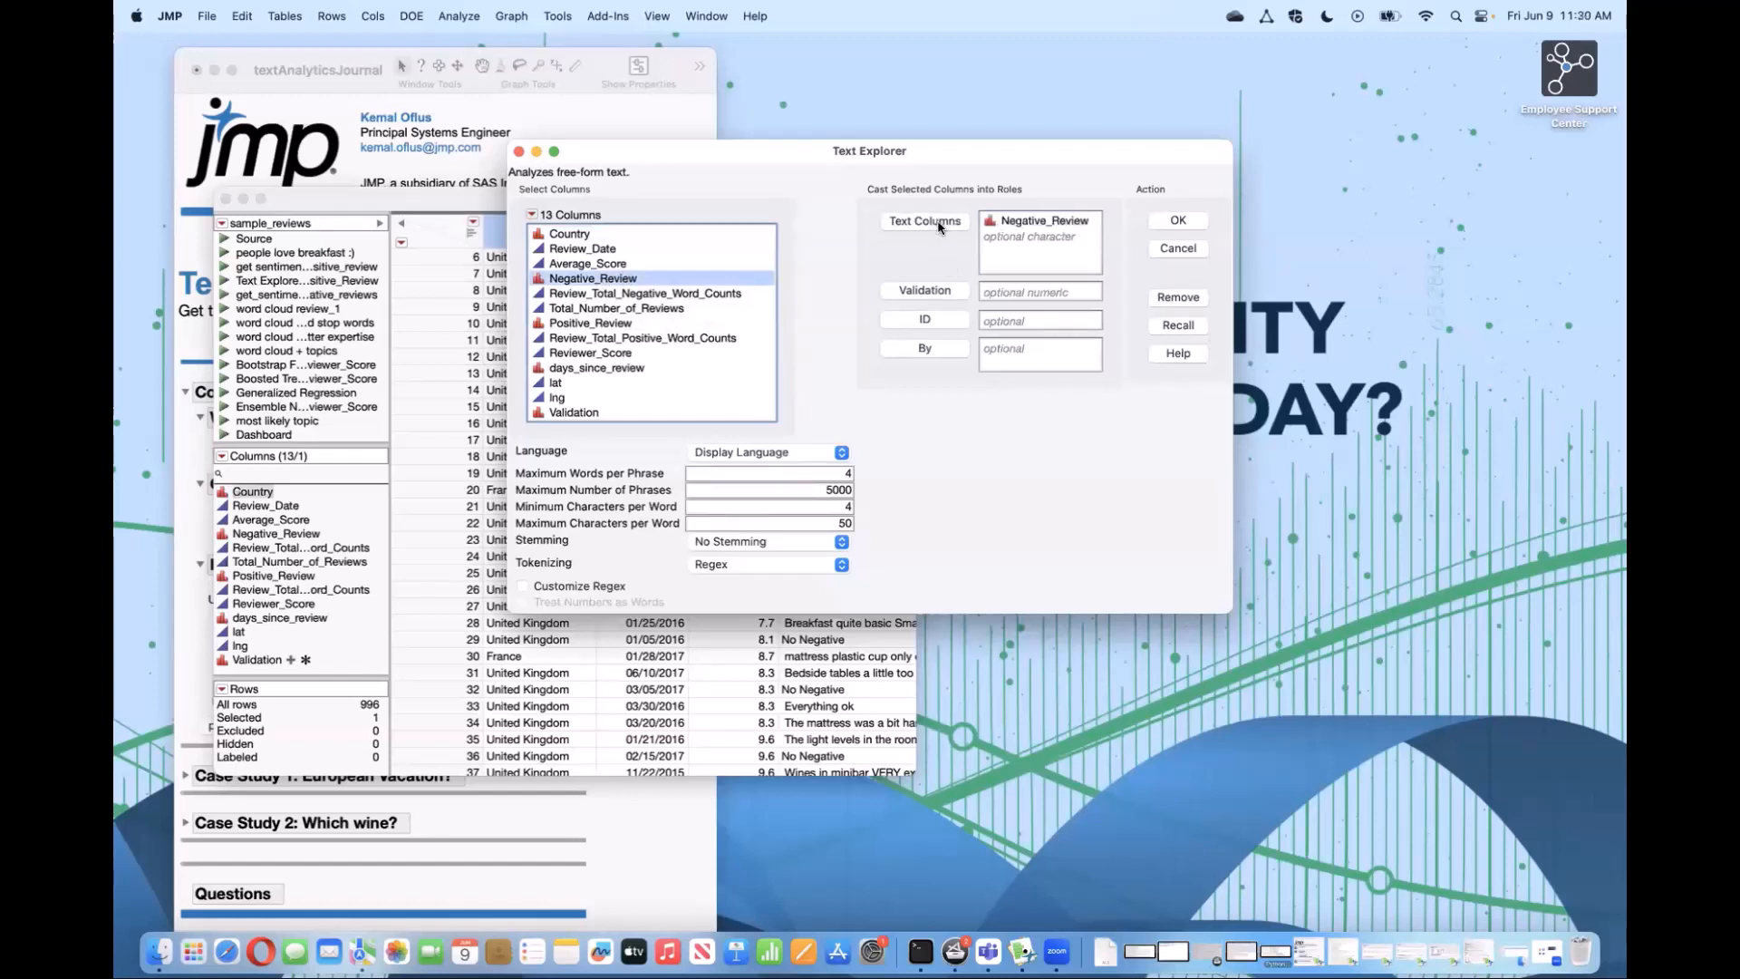
click(627, 413)
click(889, 295)
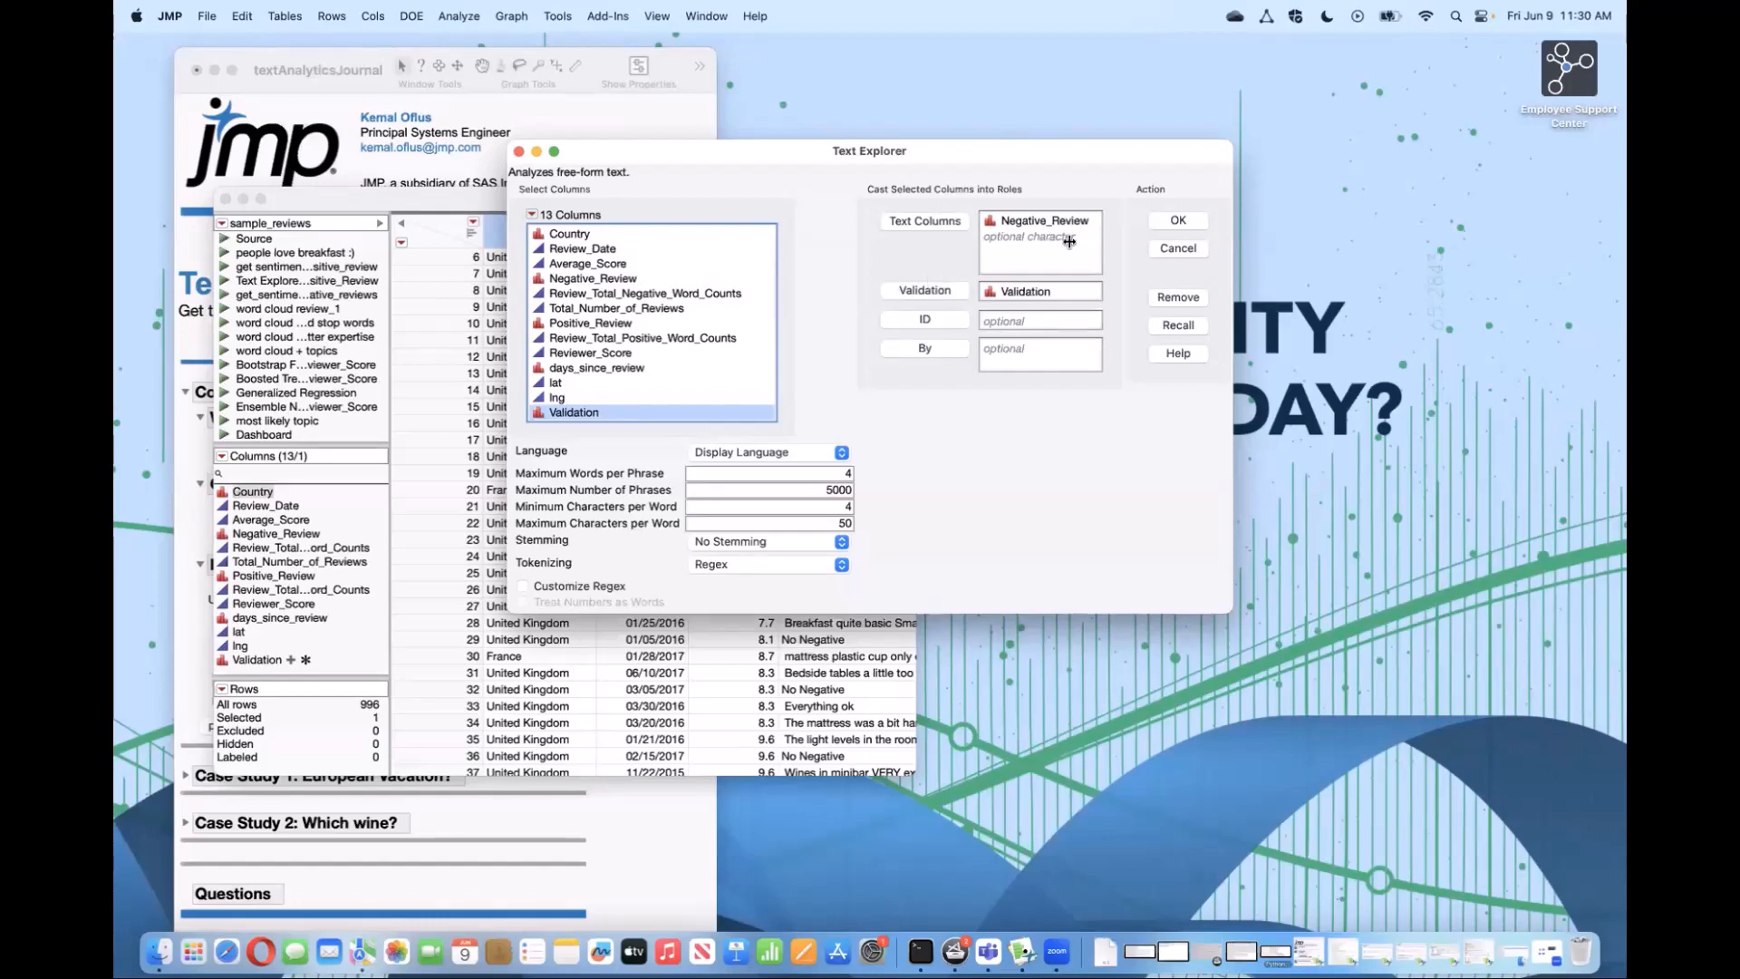
click(1179, 222)
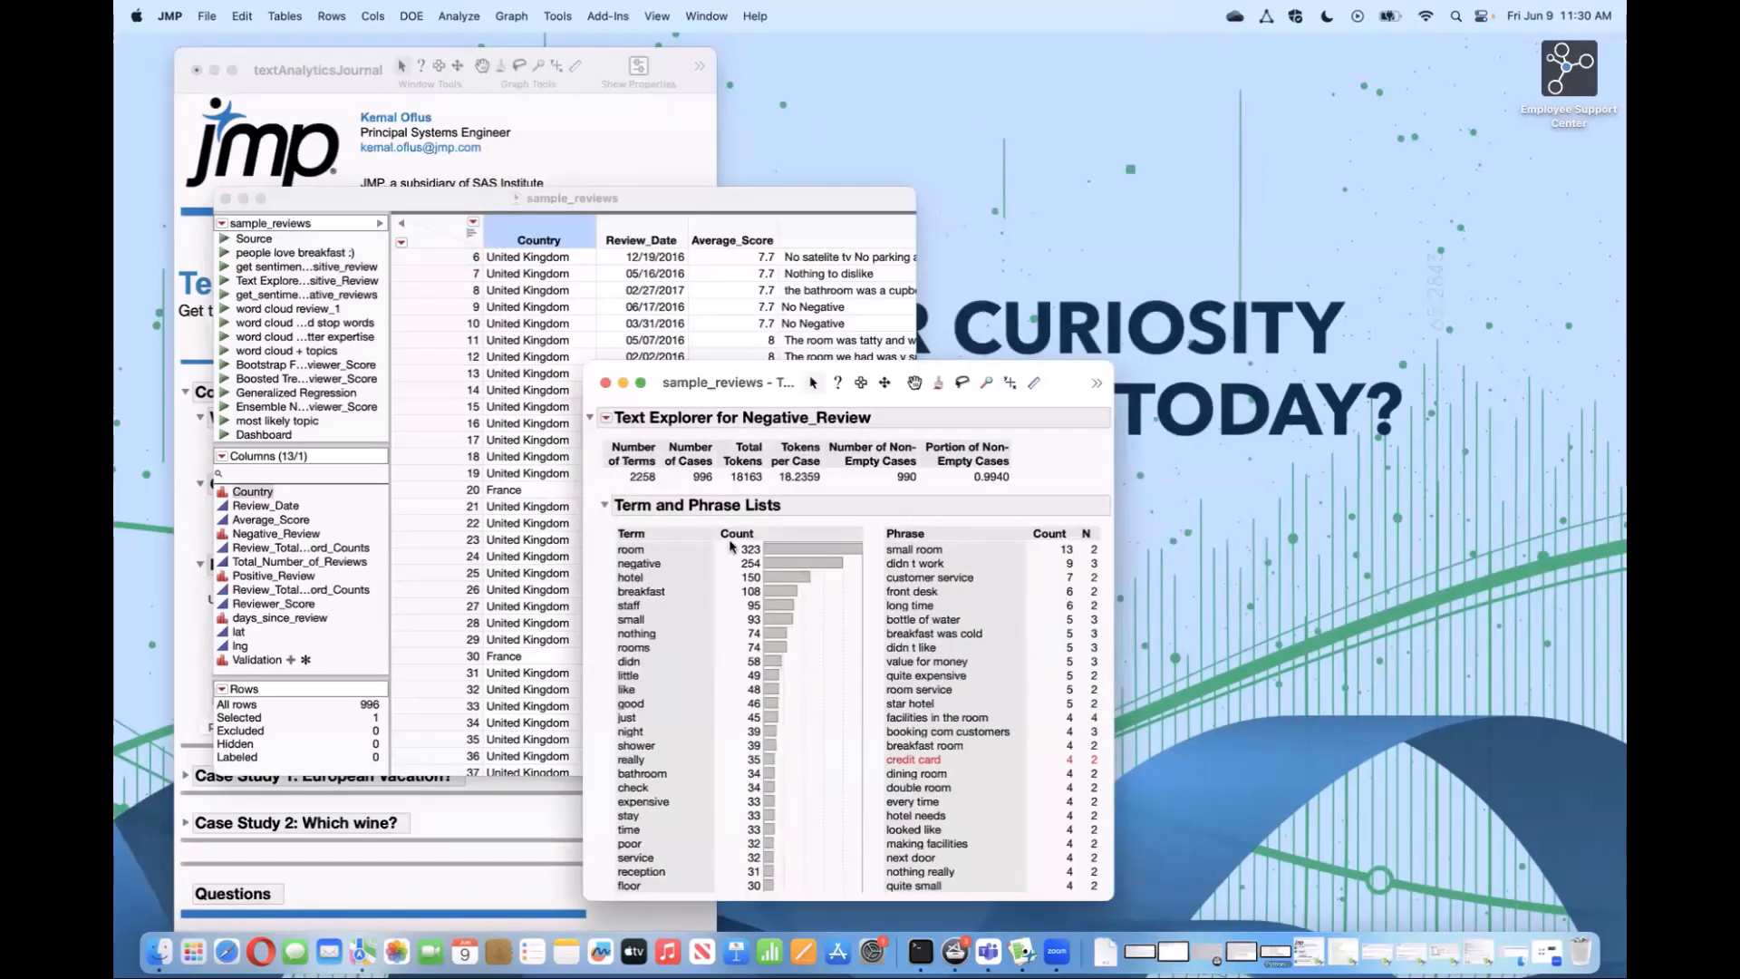
Step: Add all phrases in the Negative_Review phrase list as terms and look through the updated term list
click(947, 550)
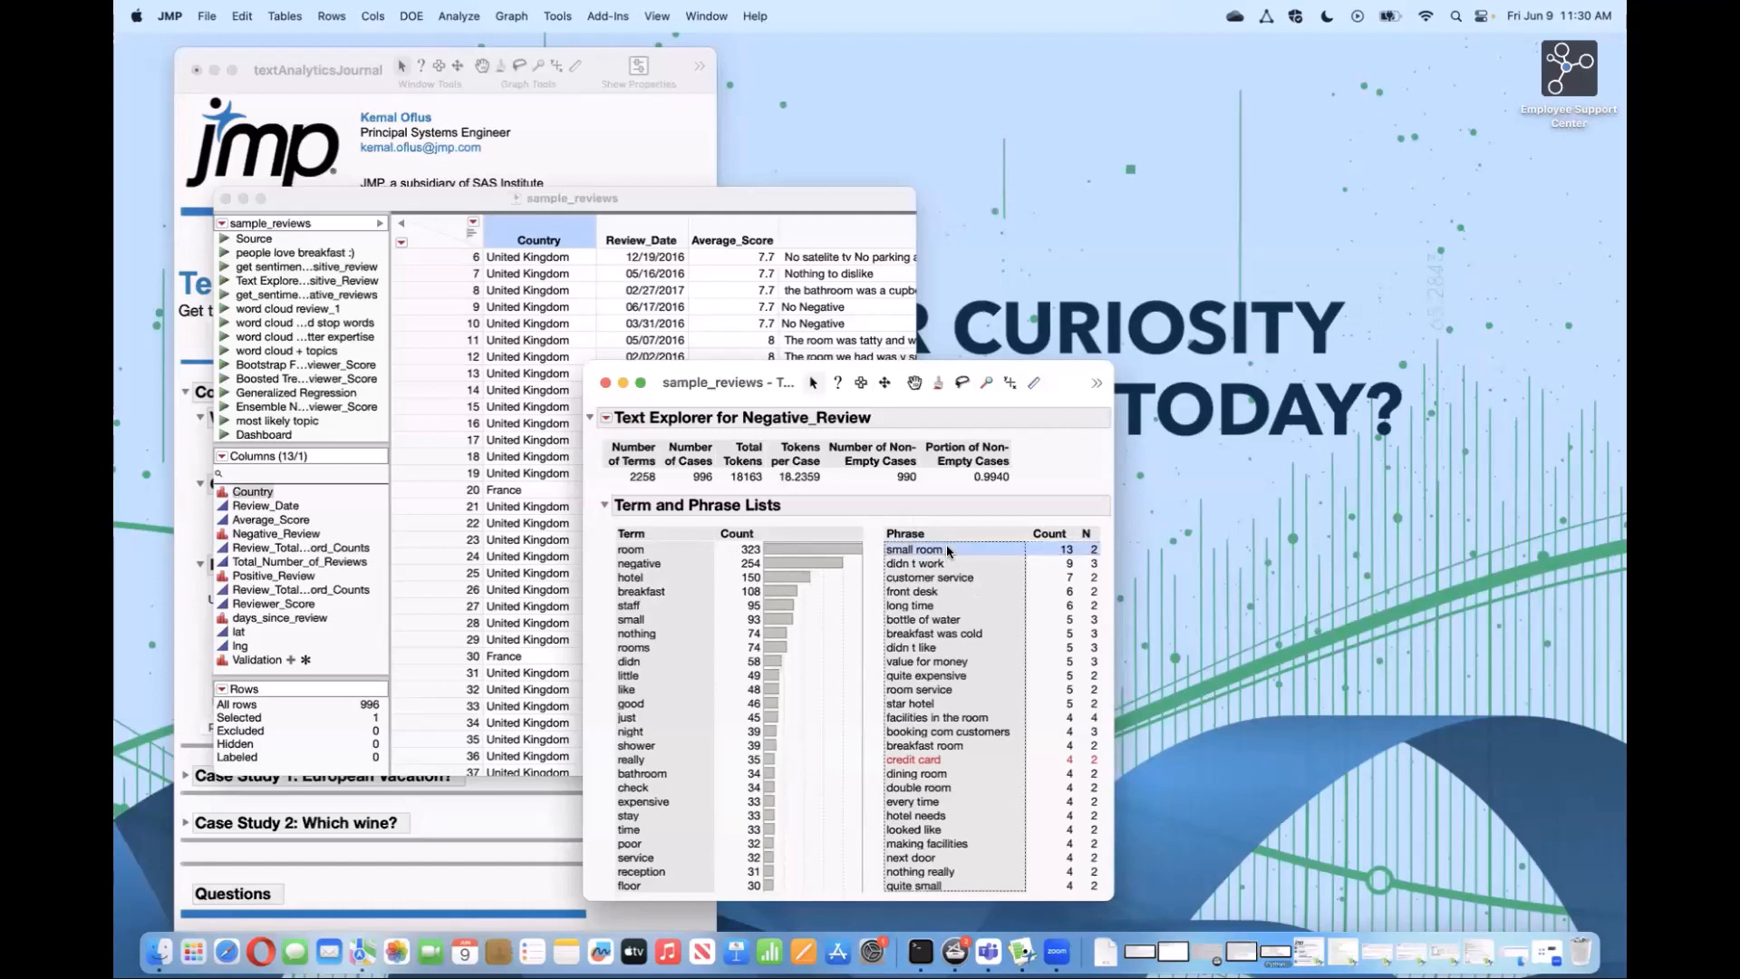
key(super+a)
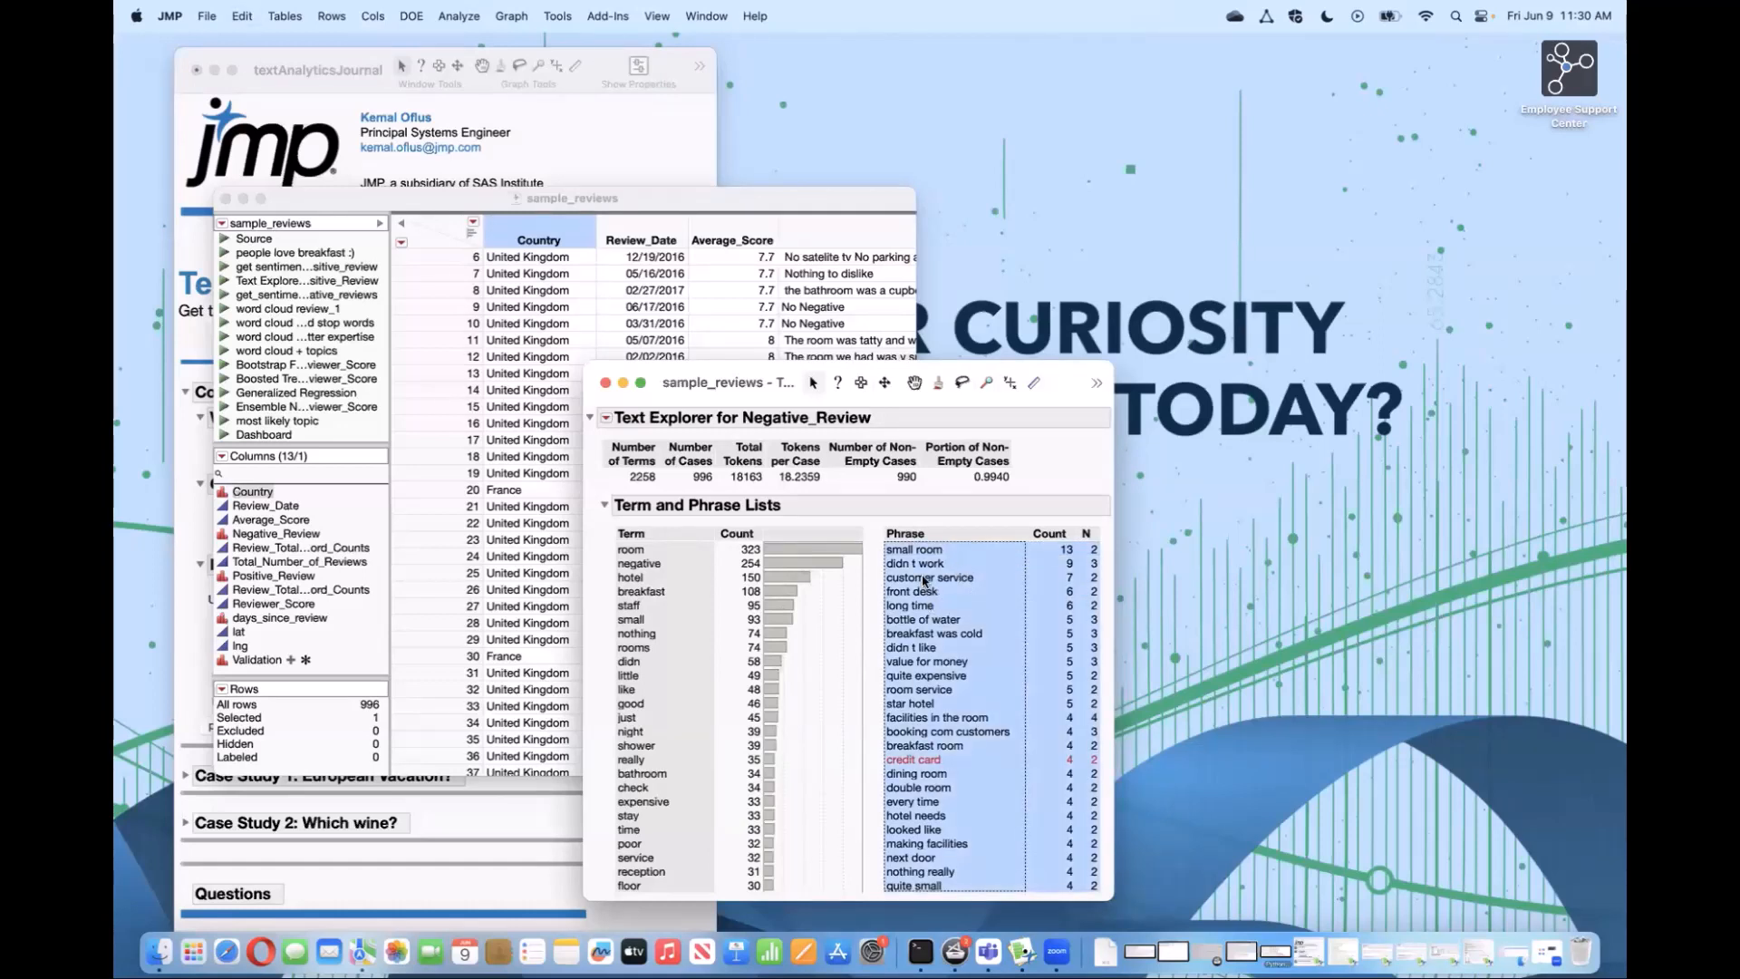
right_click(925, 581)
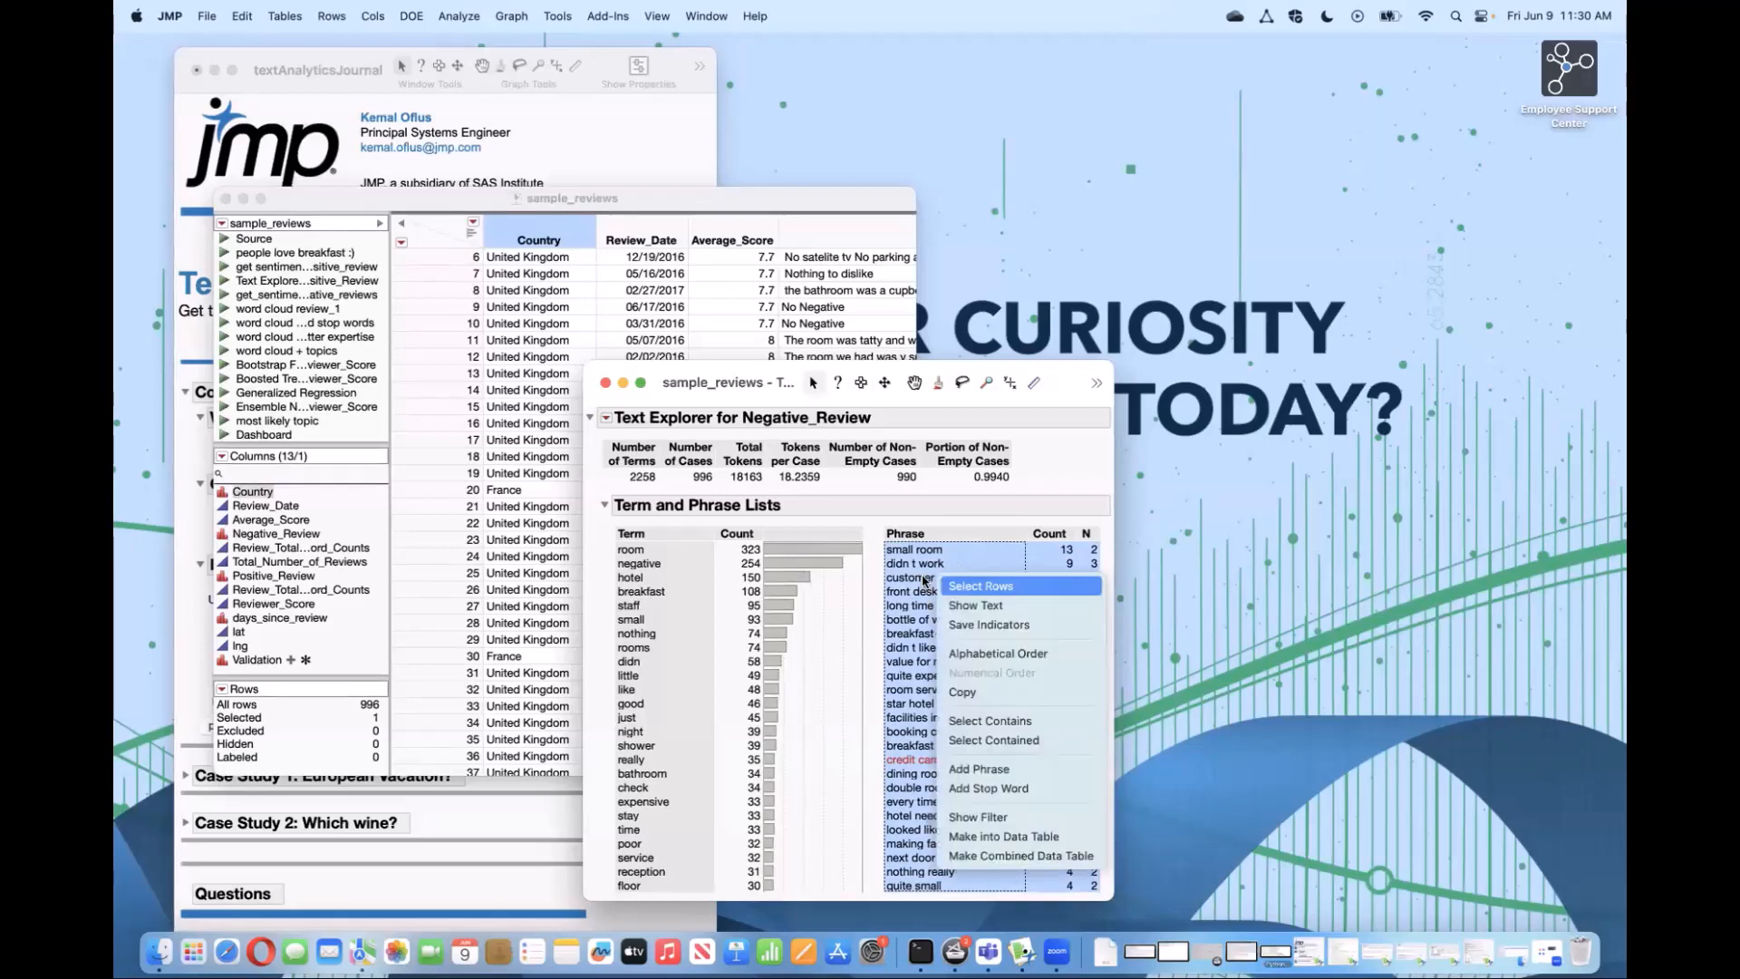
click(976, 770)
scroll(640, 646, down, 10)
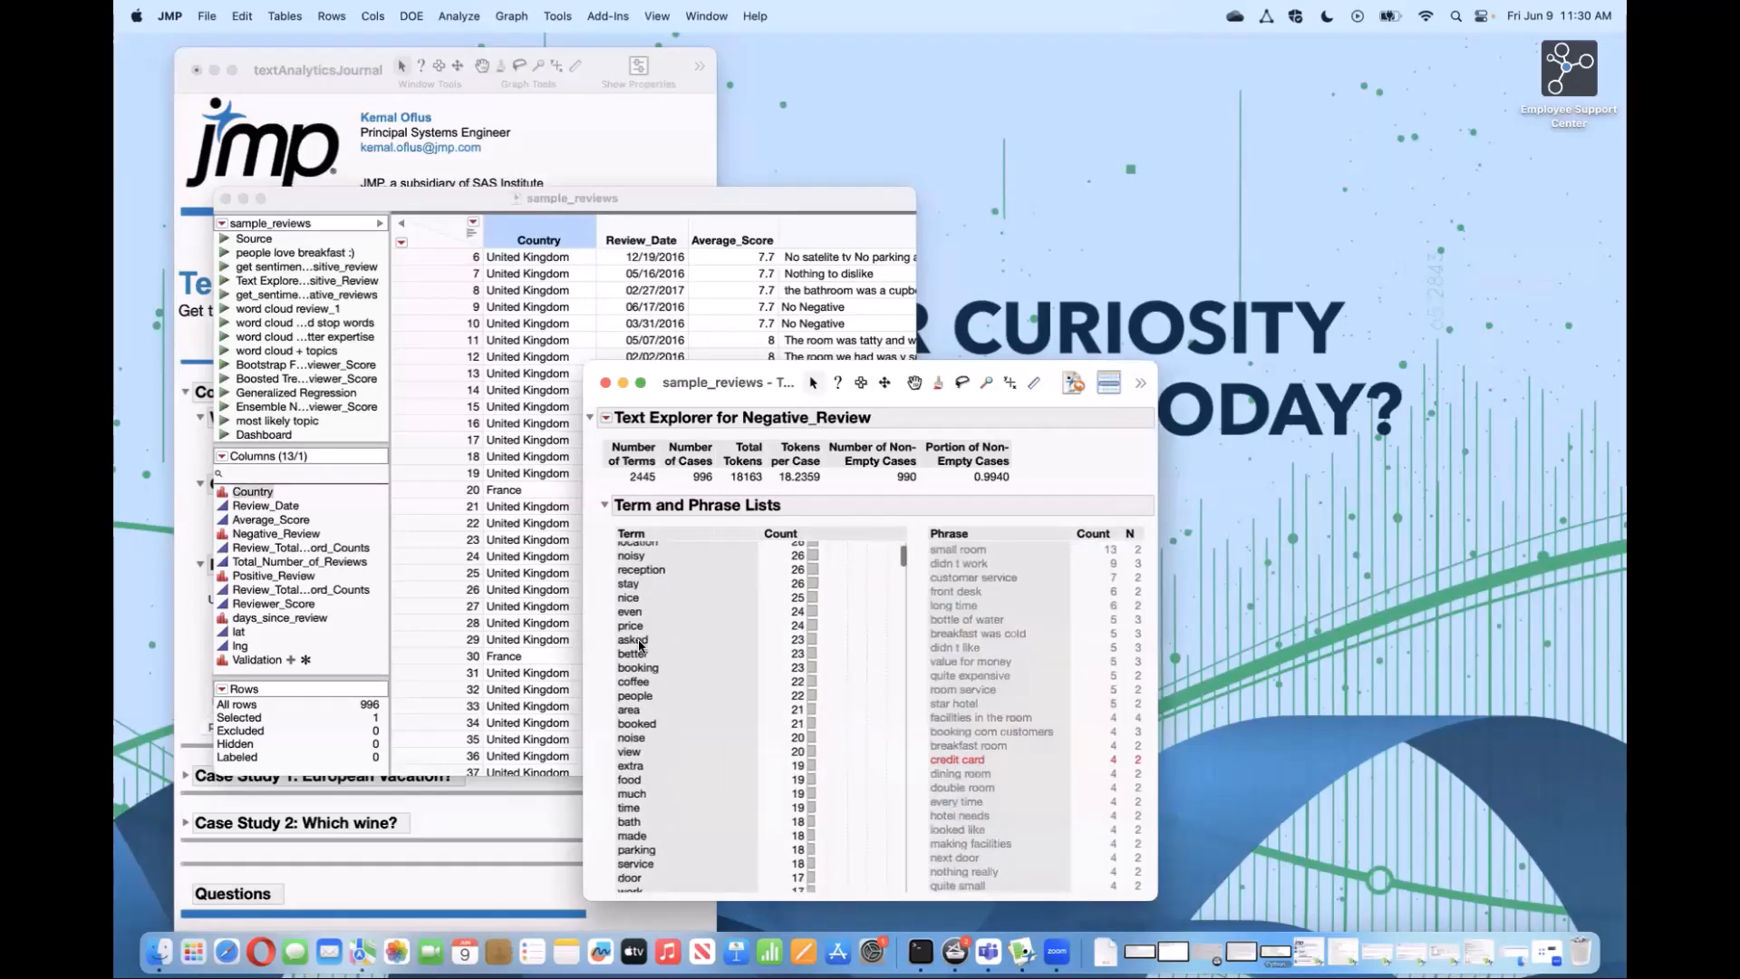
scroll(639, 645, down, 8)
scroll(640, 646, down, 5)
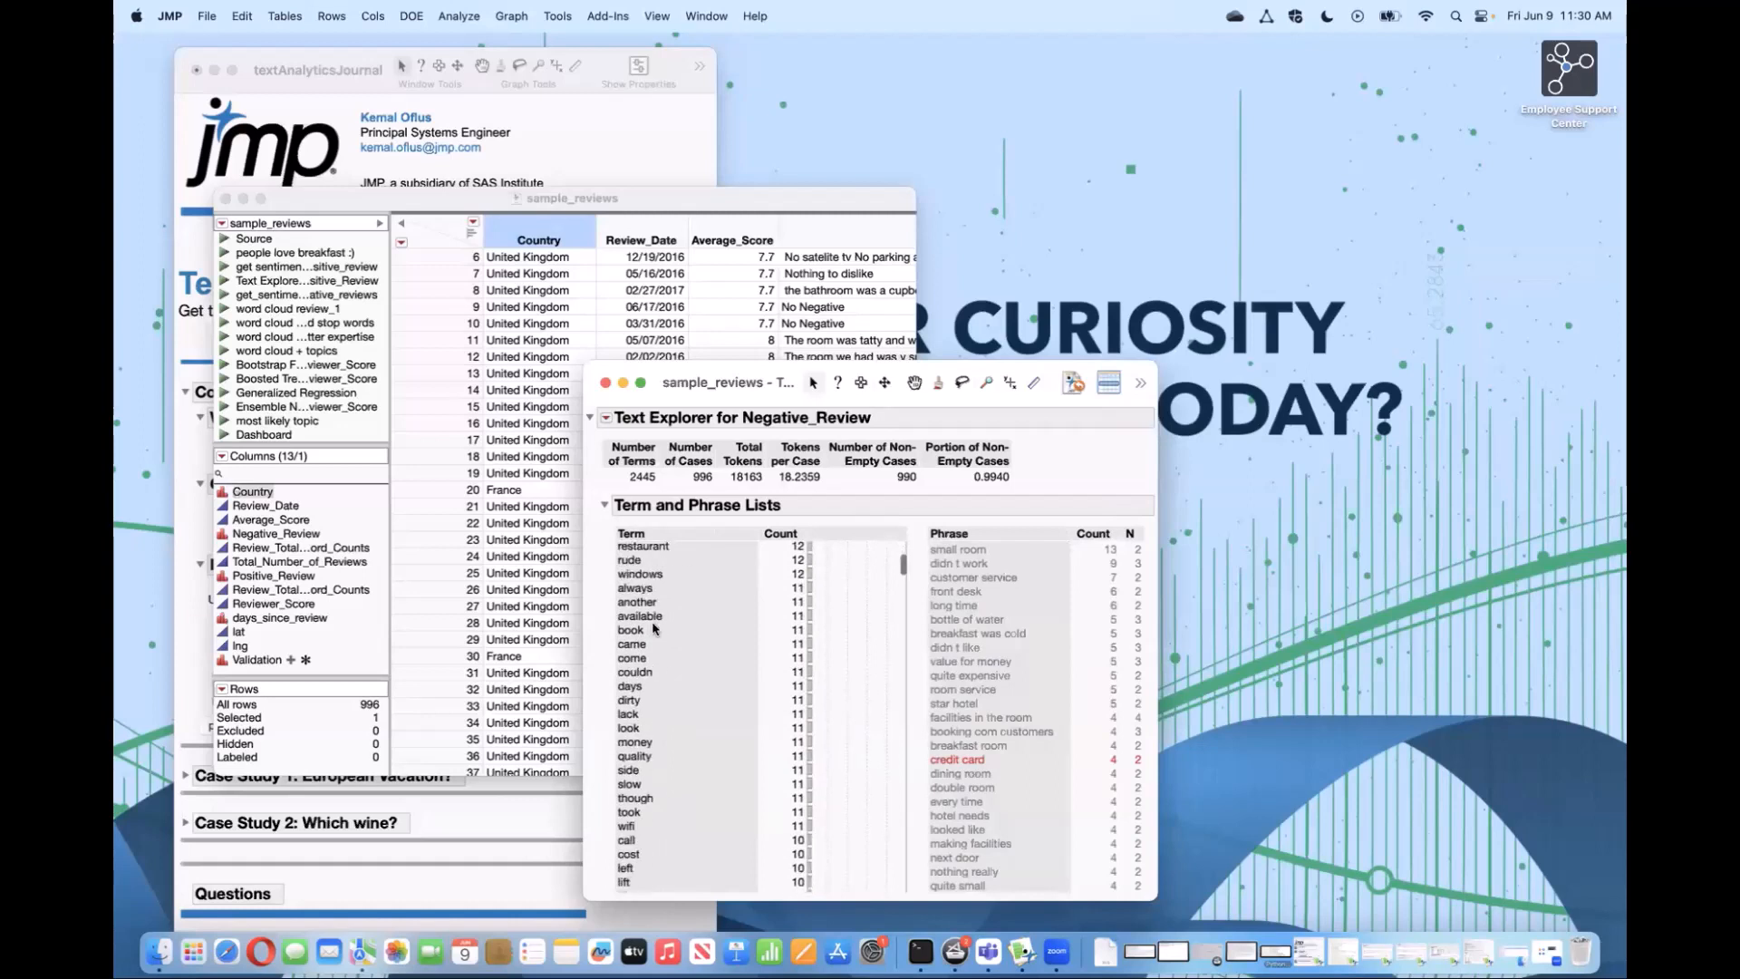
scroll(655, 628, up, 20)
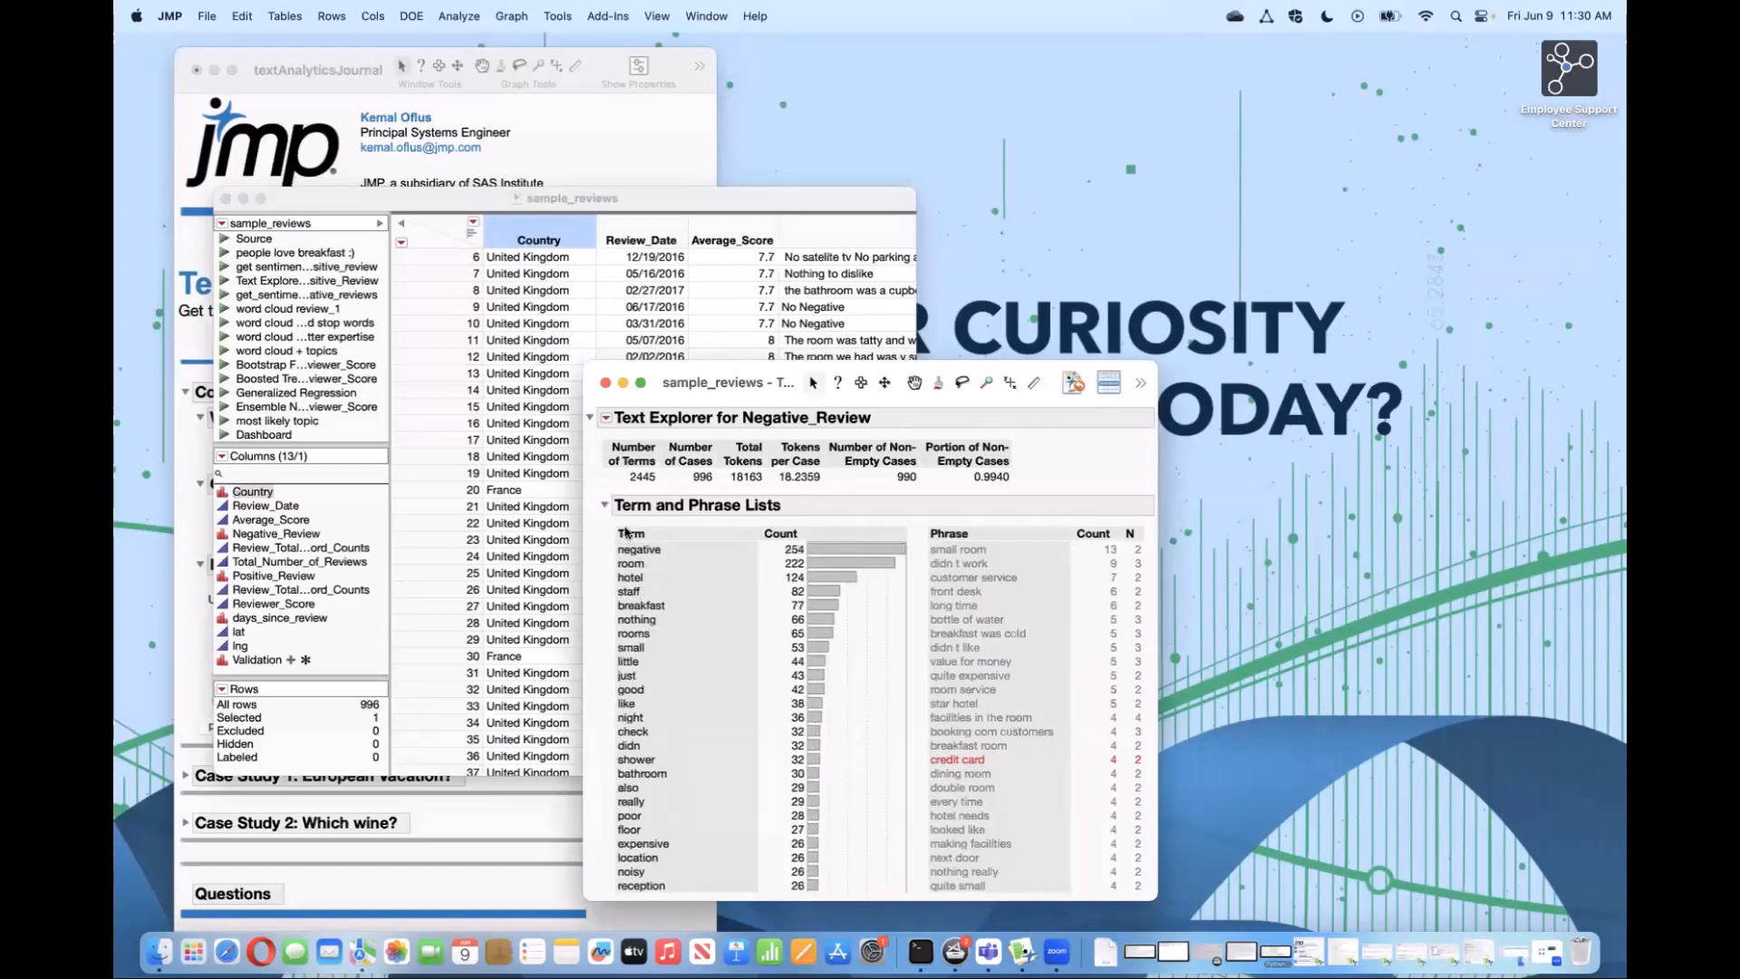
Step: Add Term Selection to the Negative_Review report and choose Average_Score as the response column
click(607, 419)
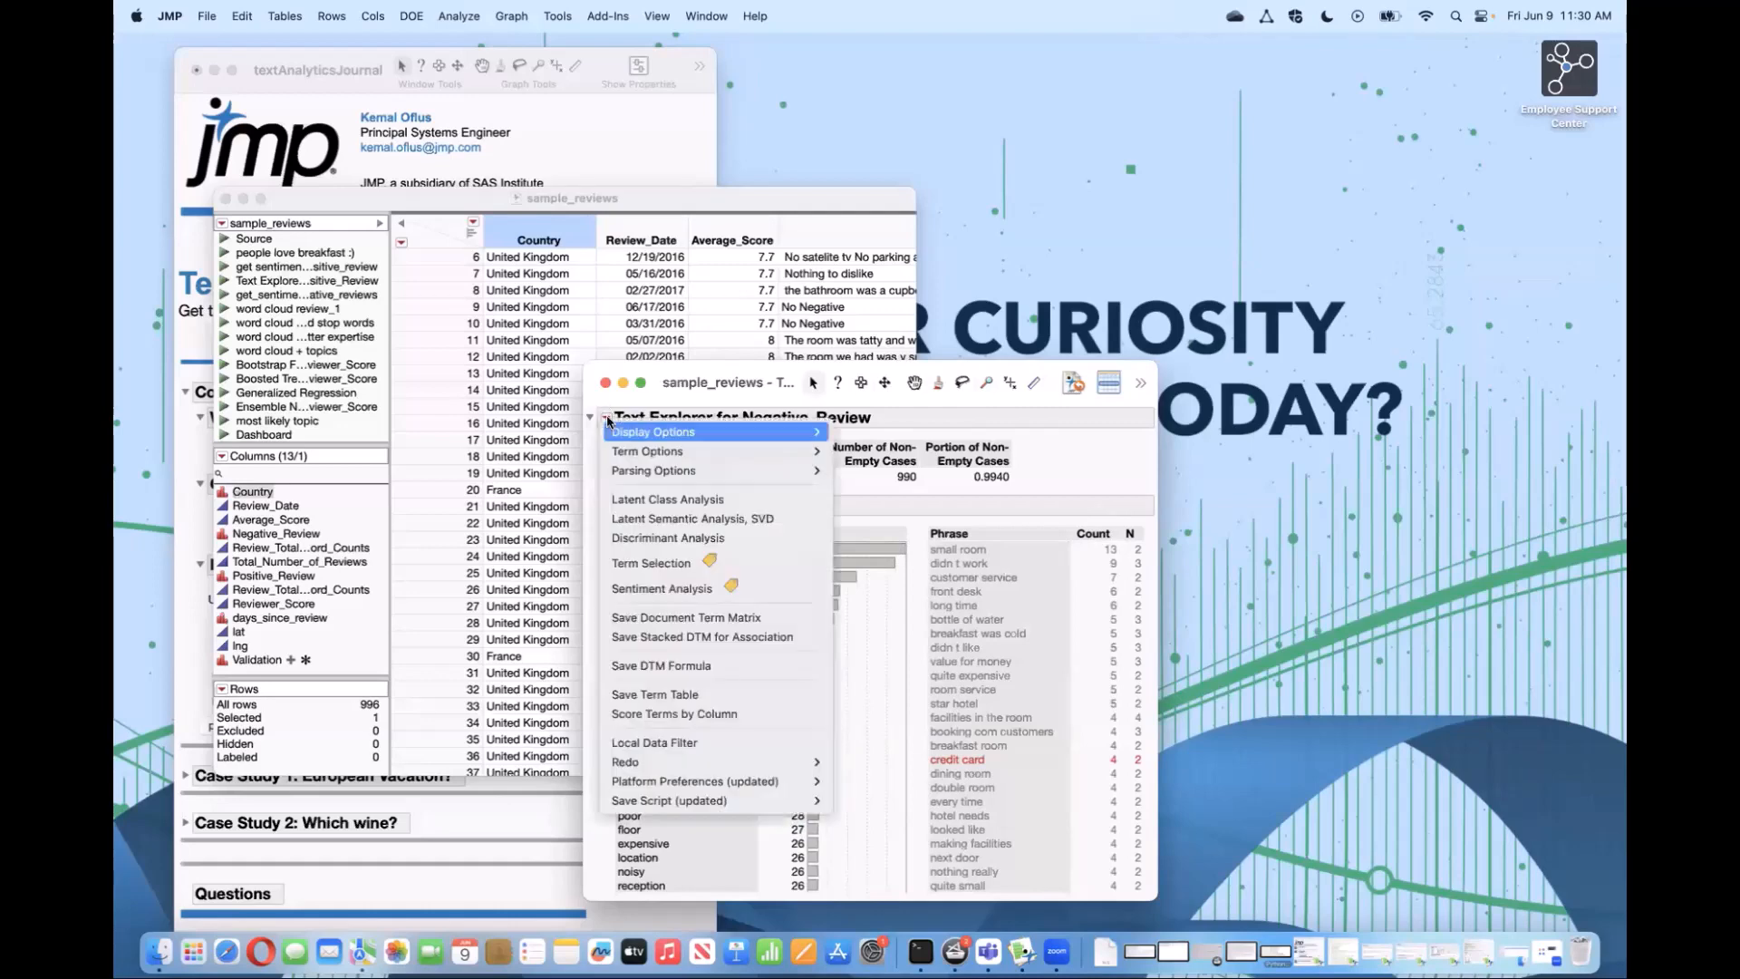
click(635, 566)
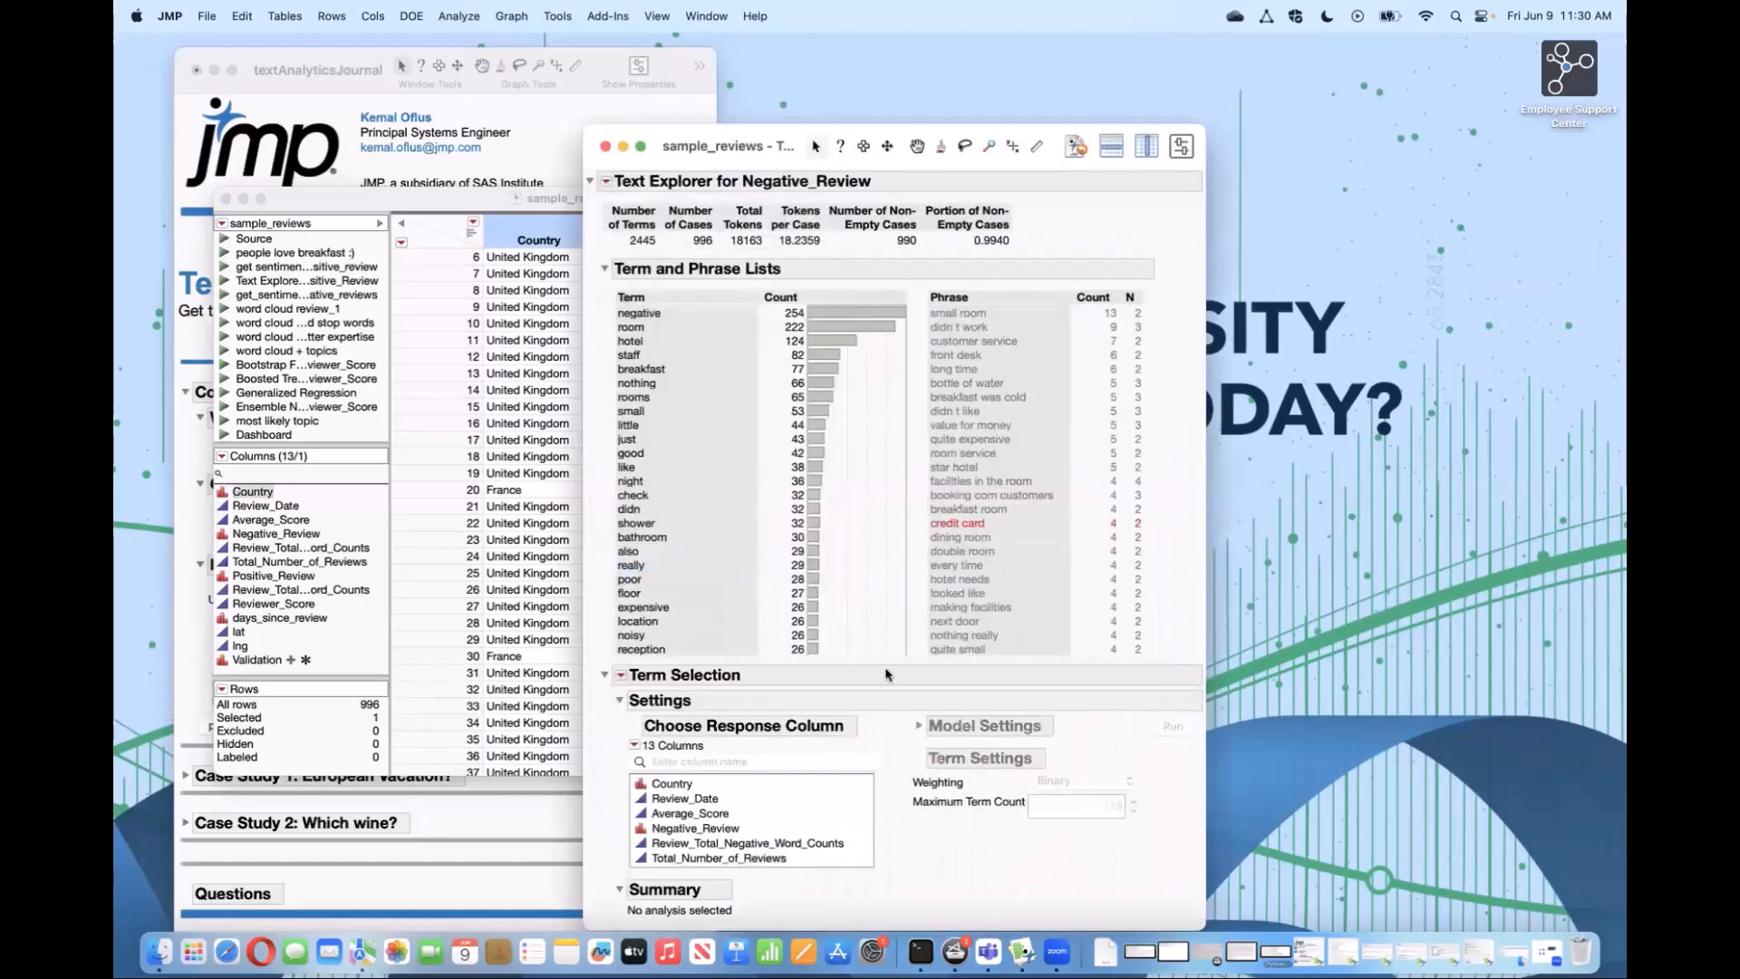
click(735, 828)
click(736, 815)
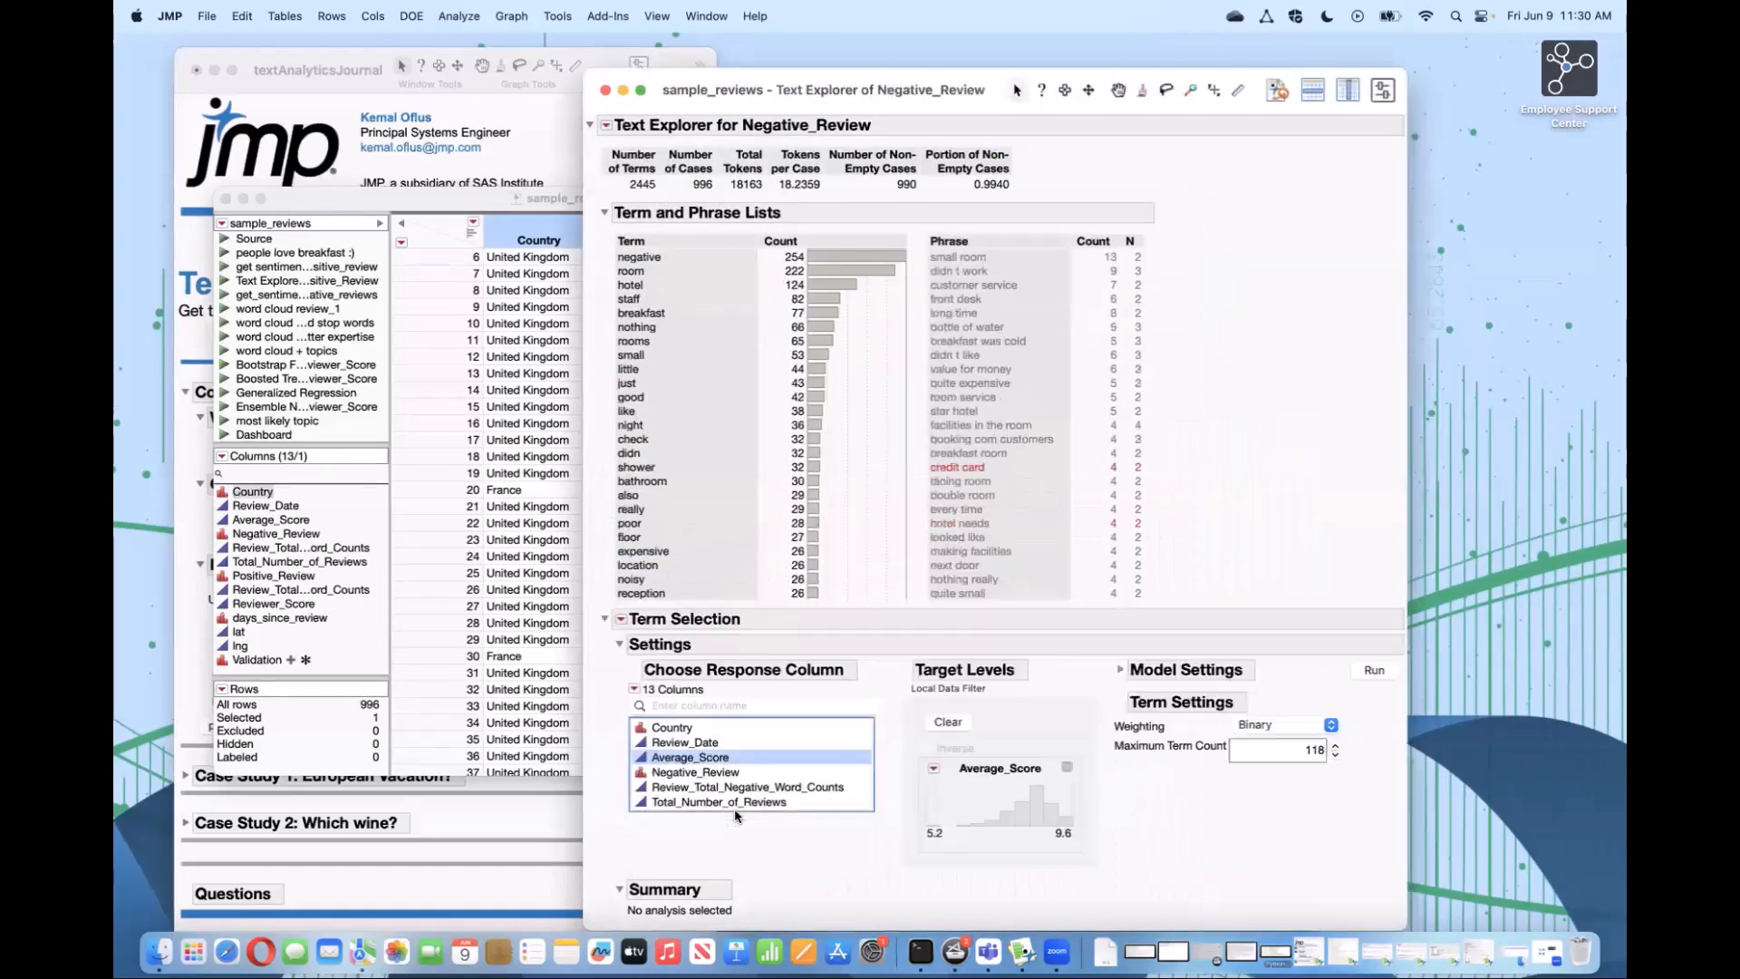
drag(1156, 820, 1033, 893)
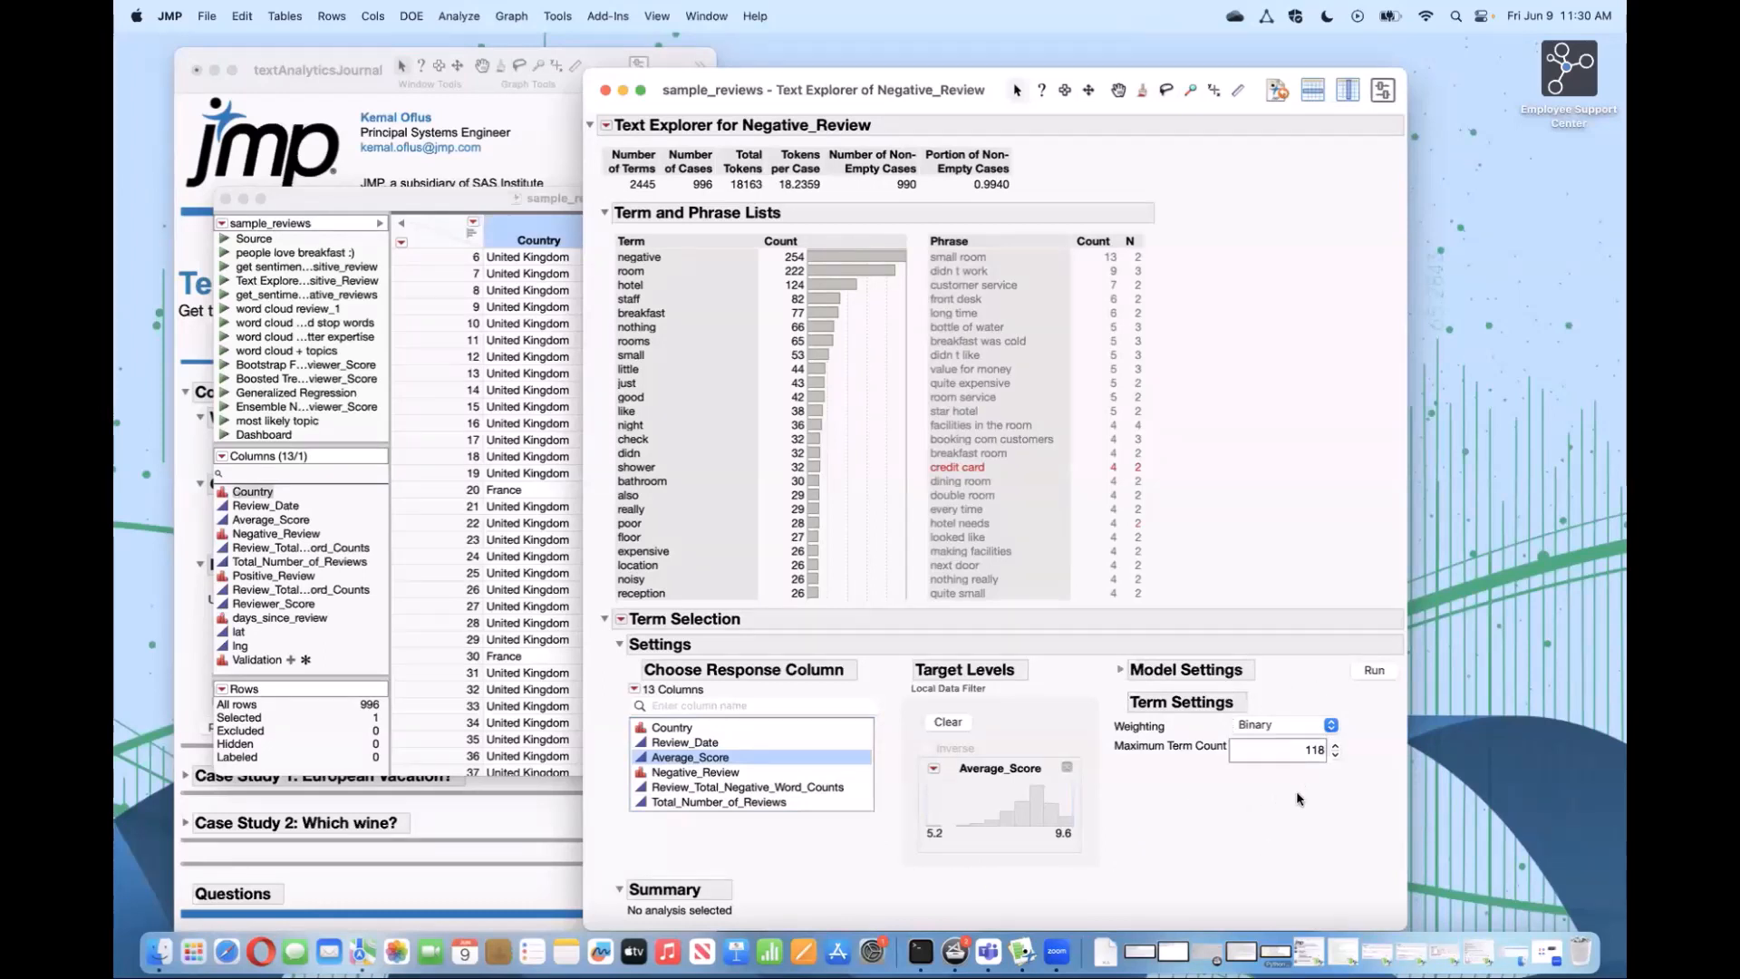
Step: Look through the term weighting options, keep Binary, and run the term selection model for Average_Score
click(1268, 751)
click(1298, 726)
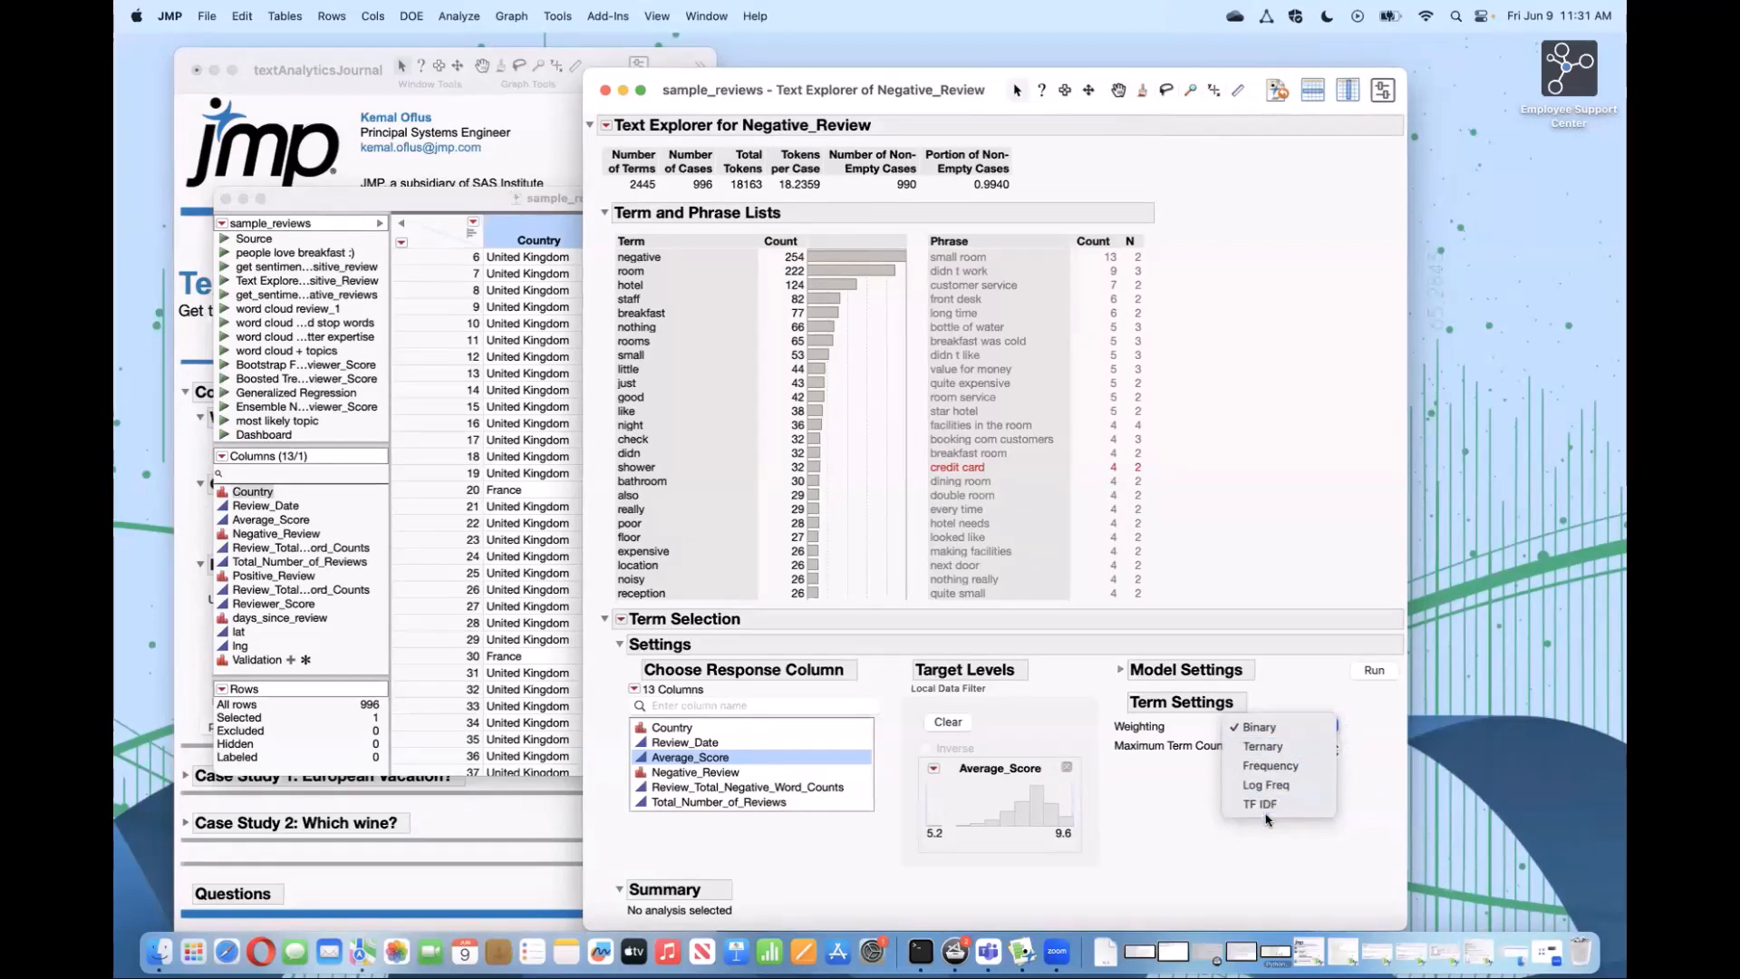
click(1291, 728)
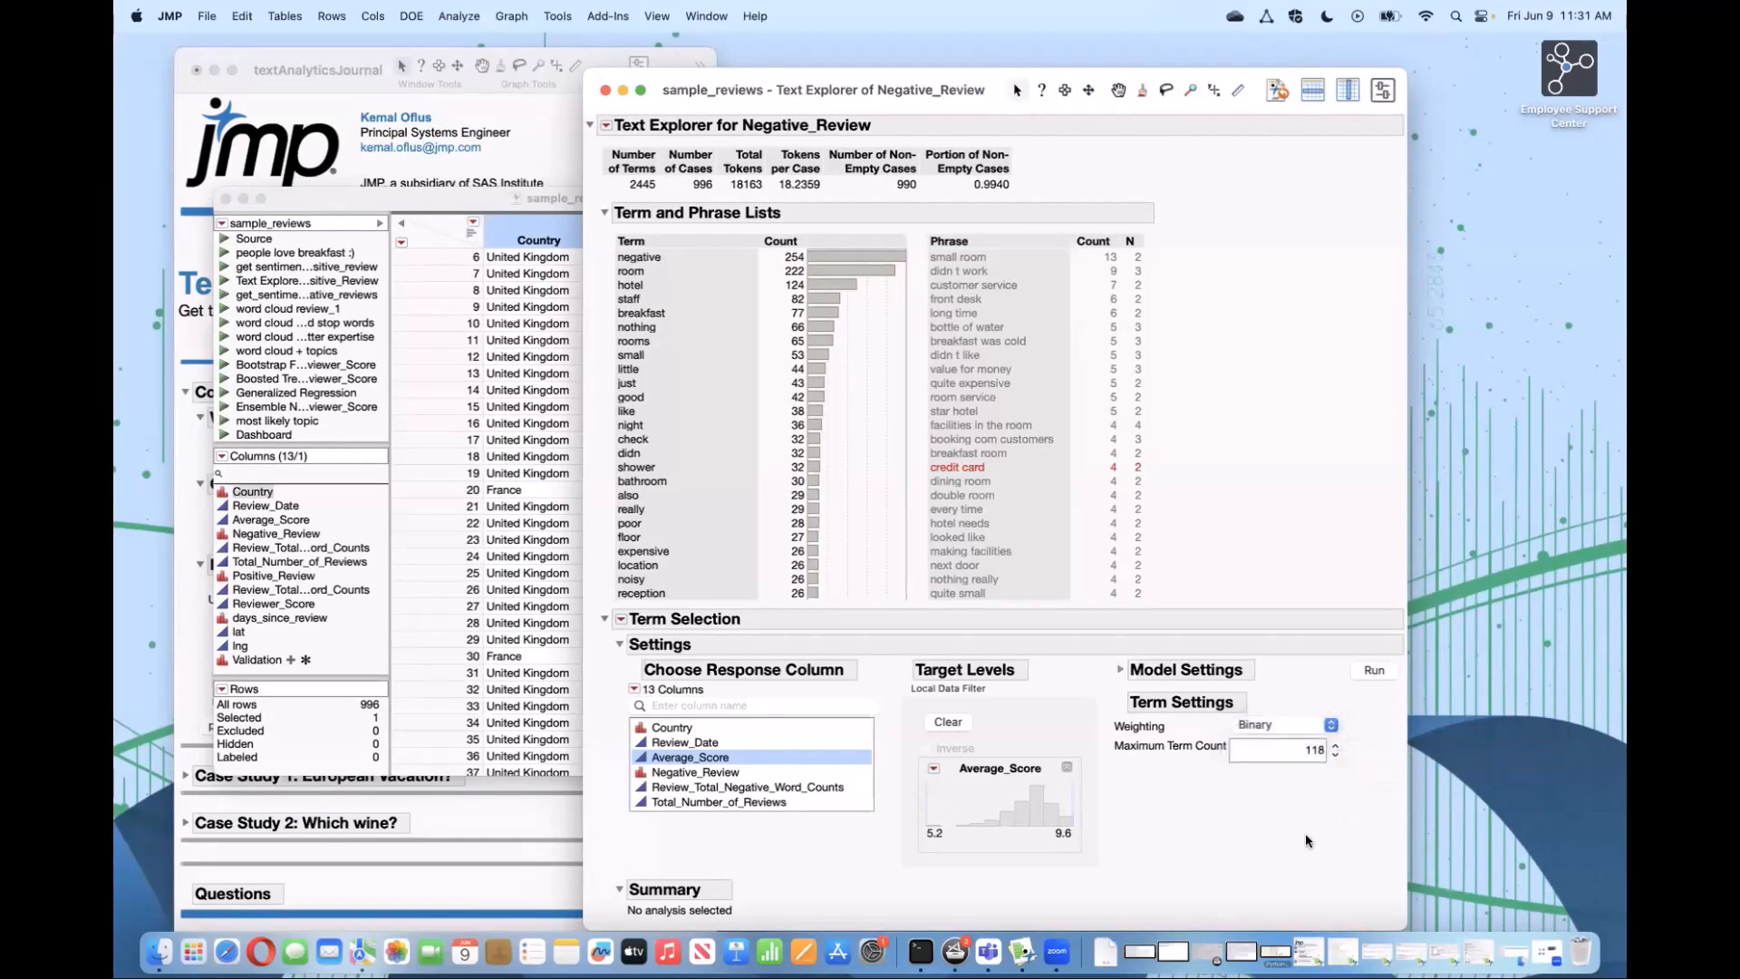
click(1286, 730)
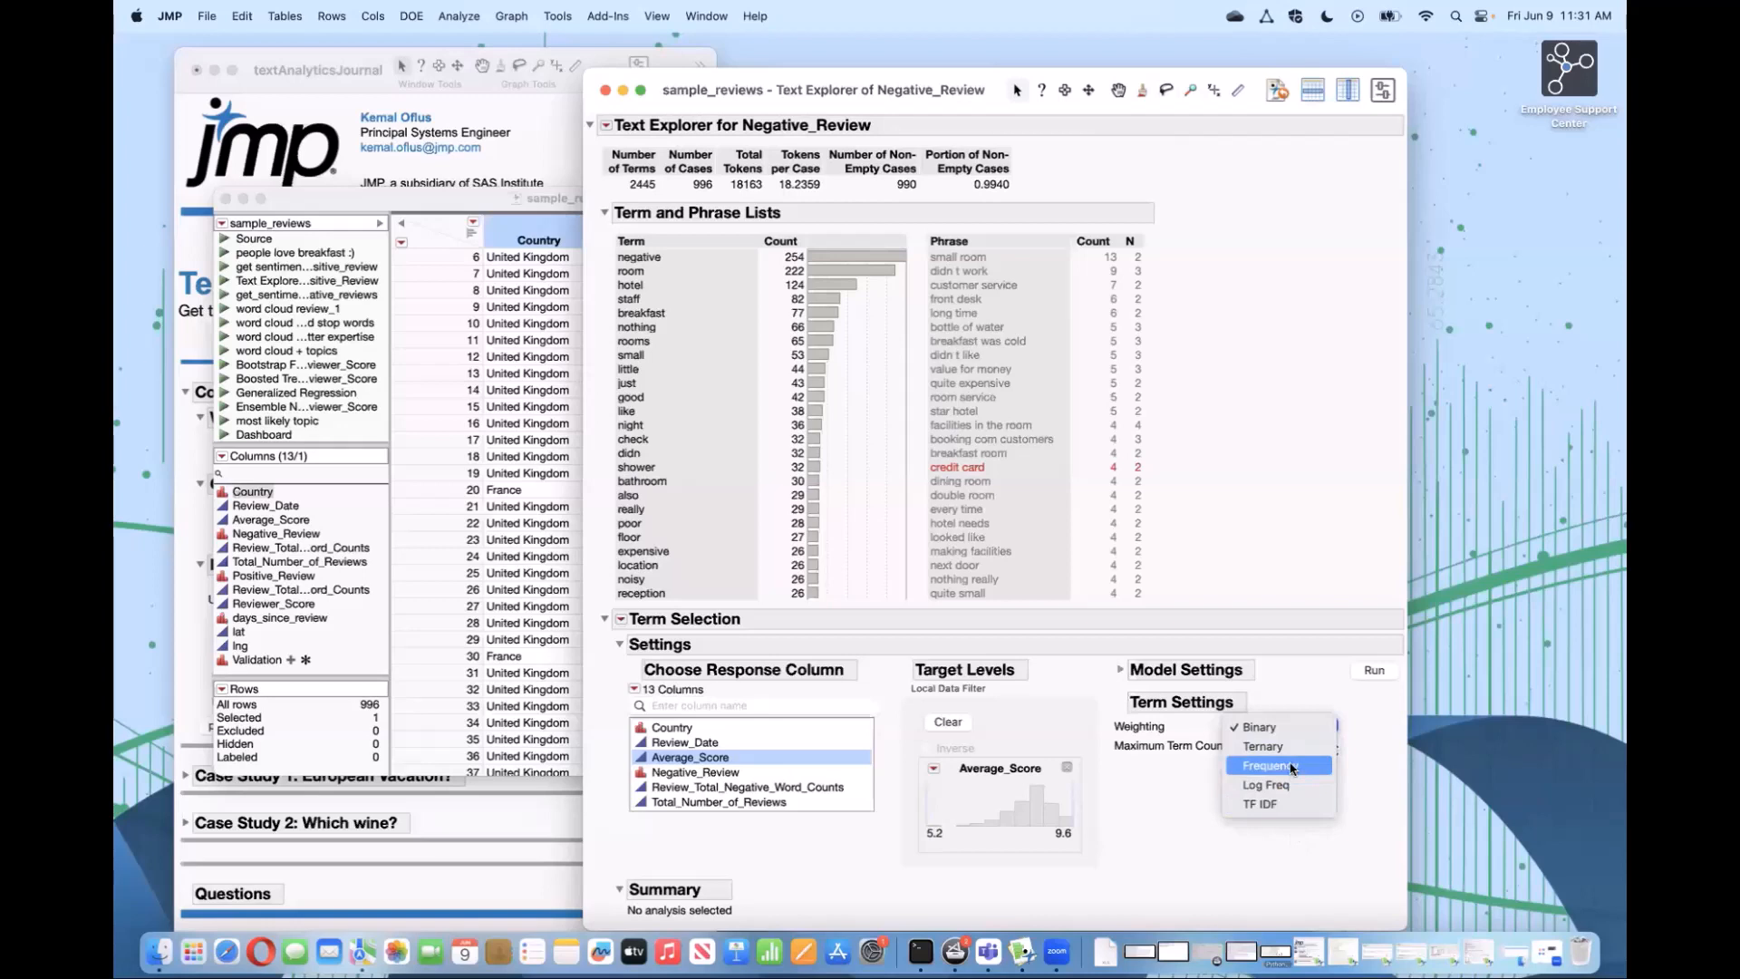
click(1175, 823)
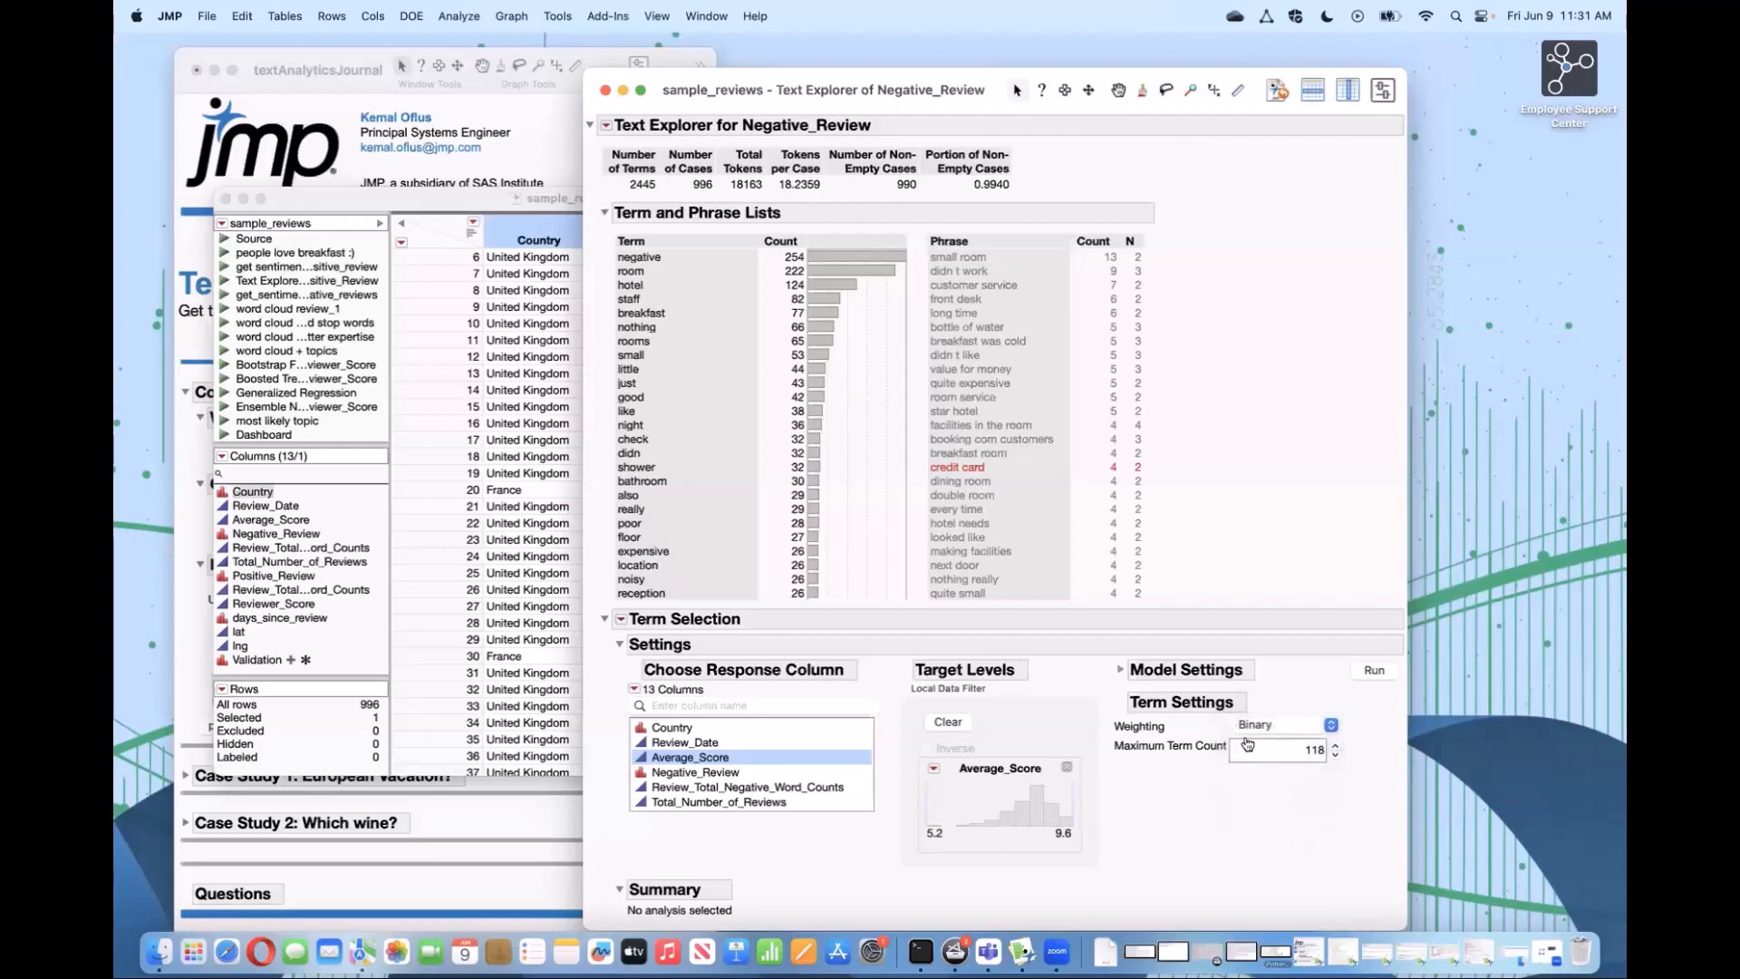
double_click(1370, 672)
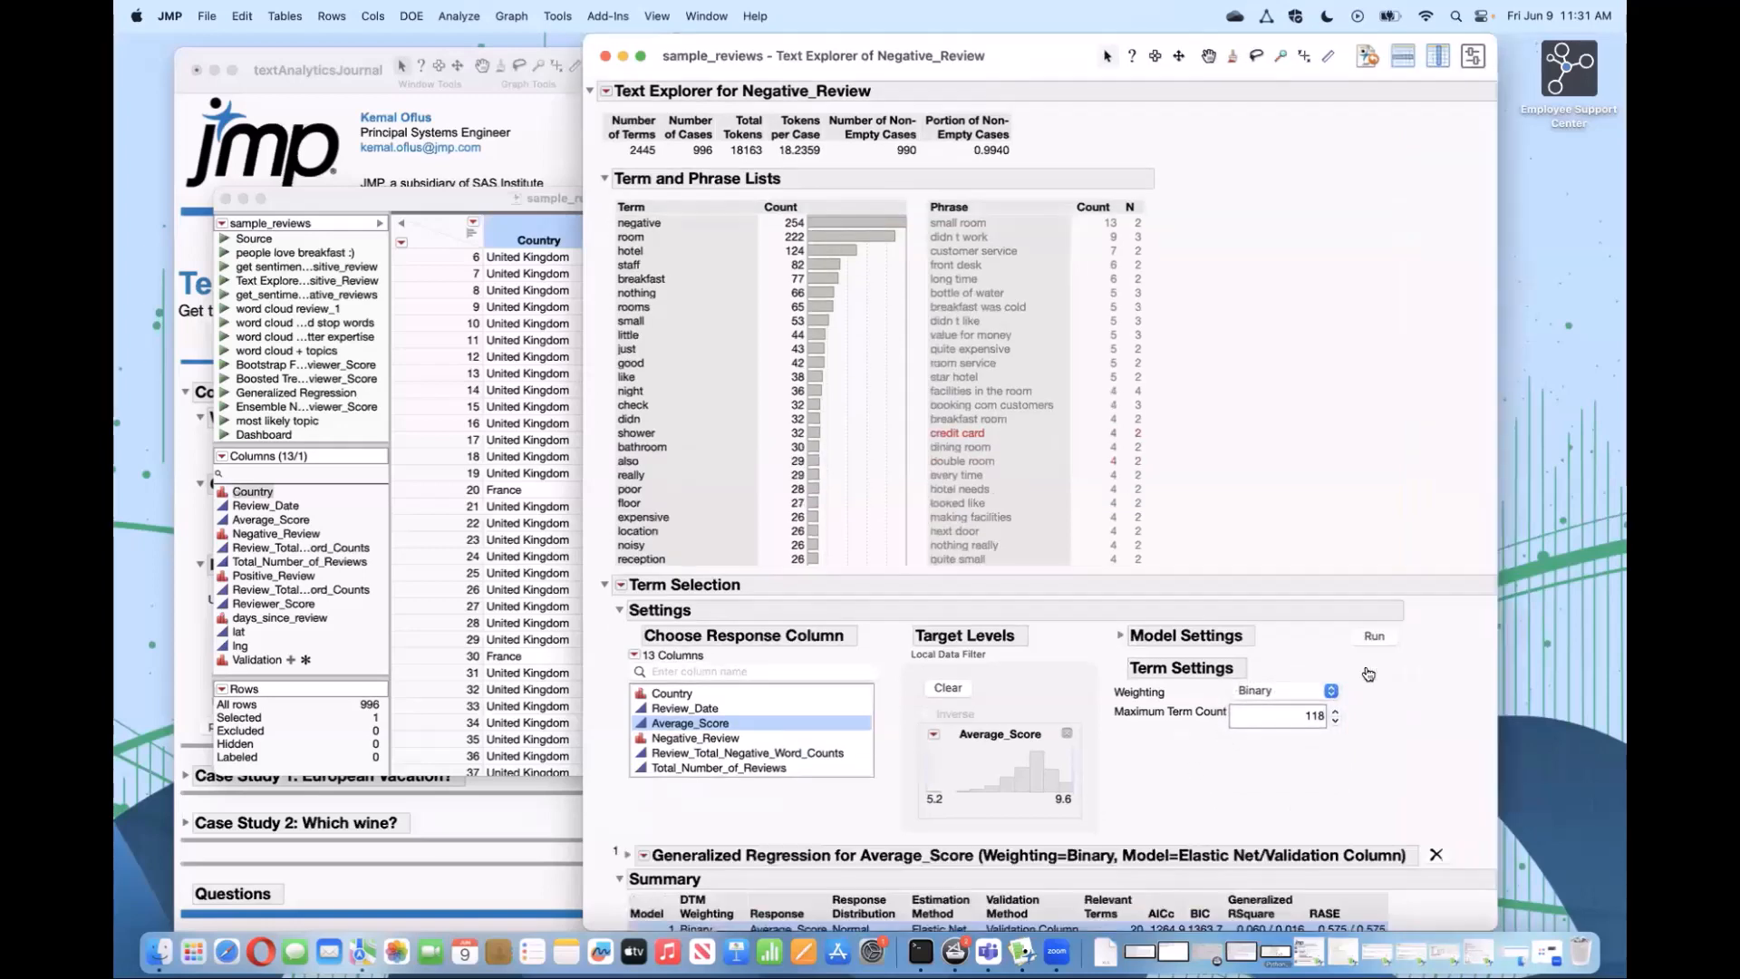
Step: Examine the term selection summary, comparing the models' generalized RSquare and RASE values and the term coefficients
scroll(1280, 776, down, 5)
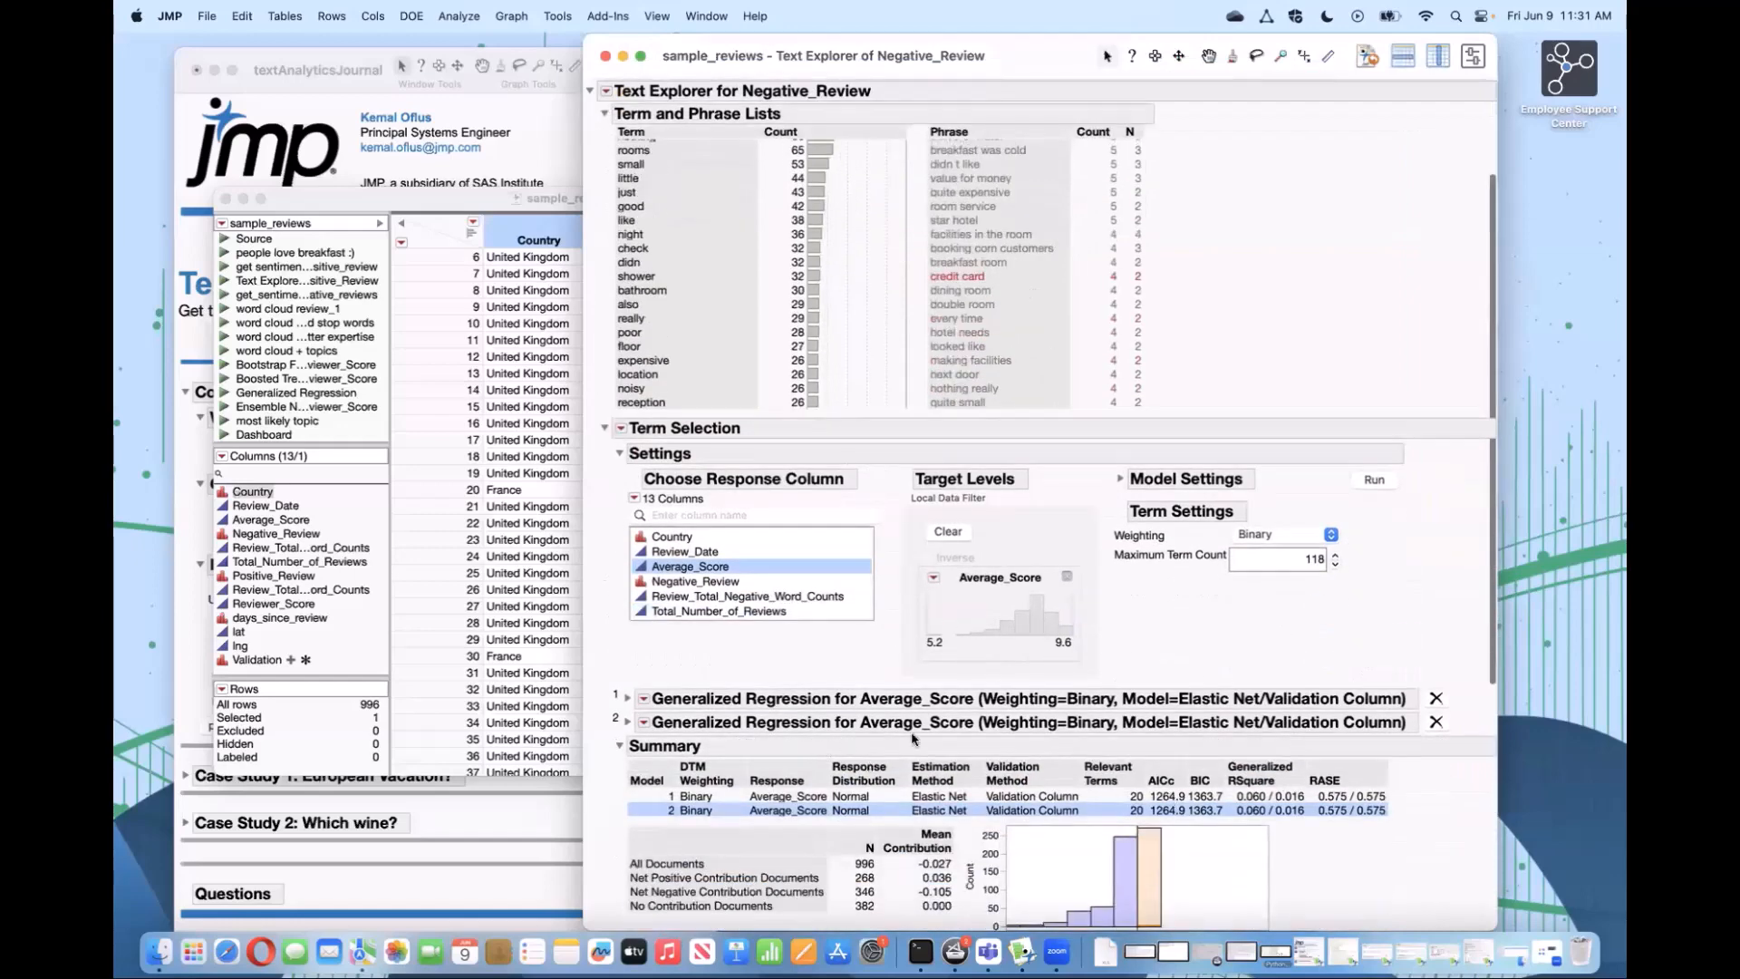
scroll(662, 788, down, 3)
scroll(695, 788, down, 2)
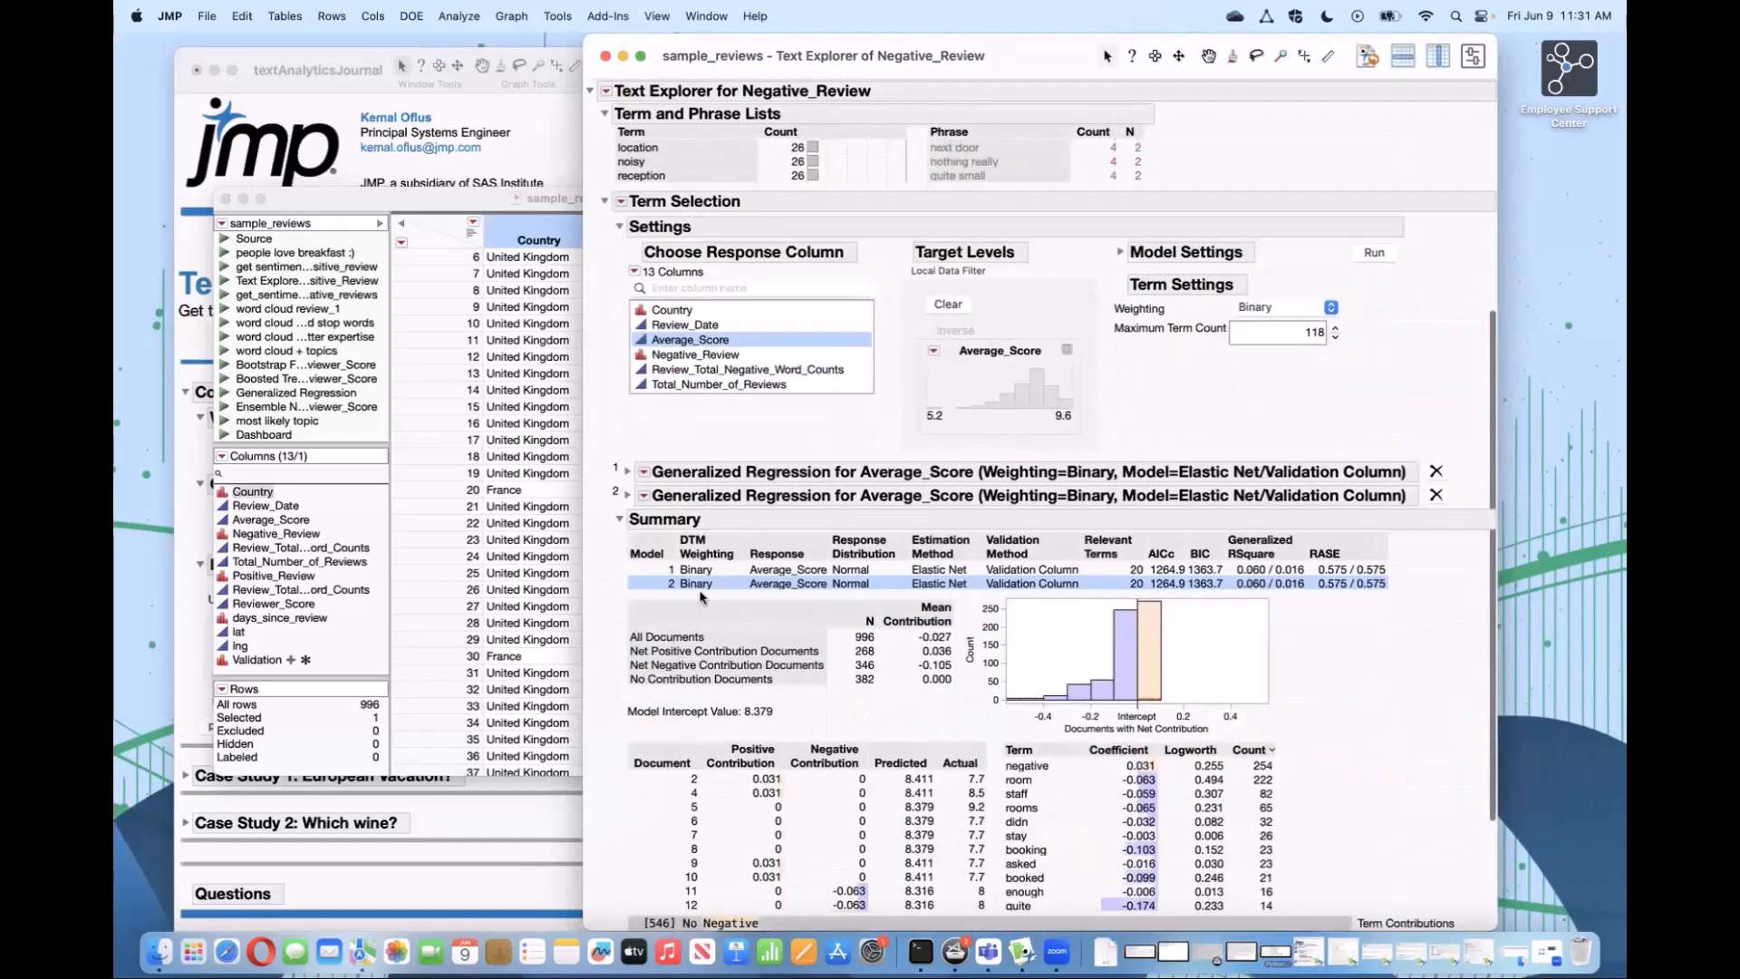
scroll(843, 614, down, 2)
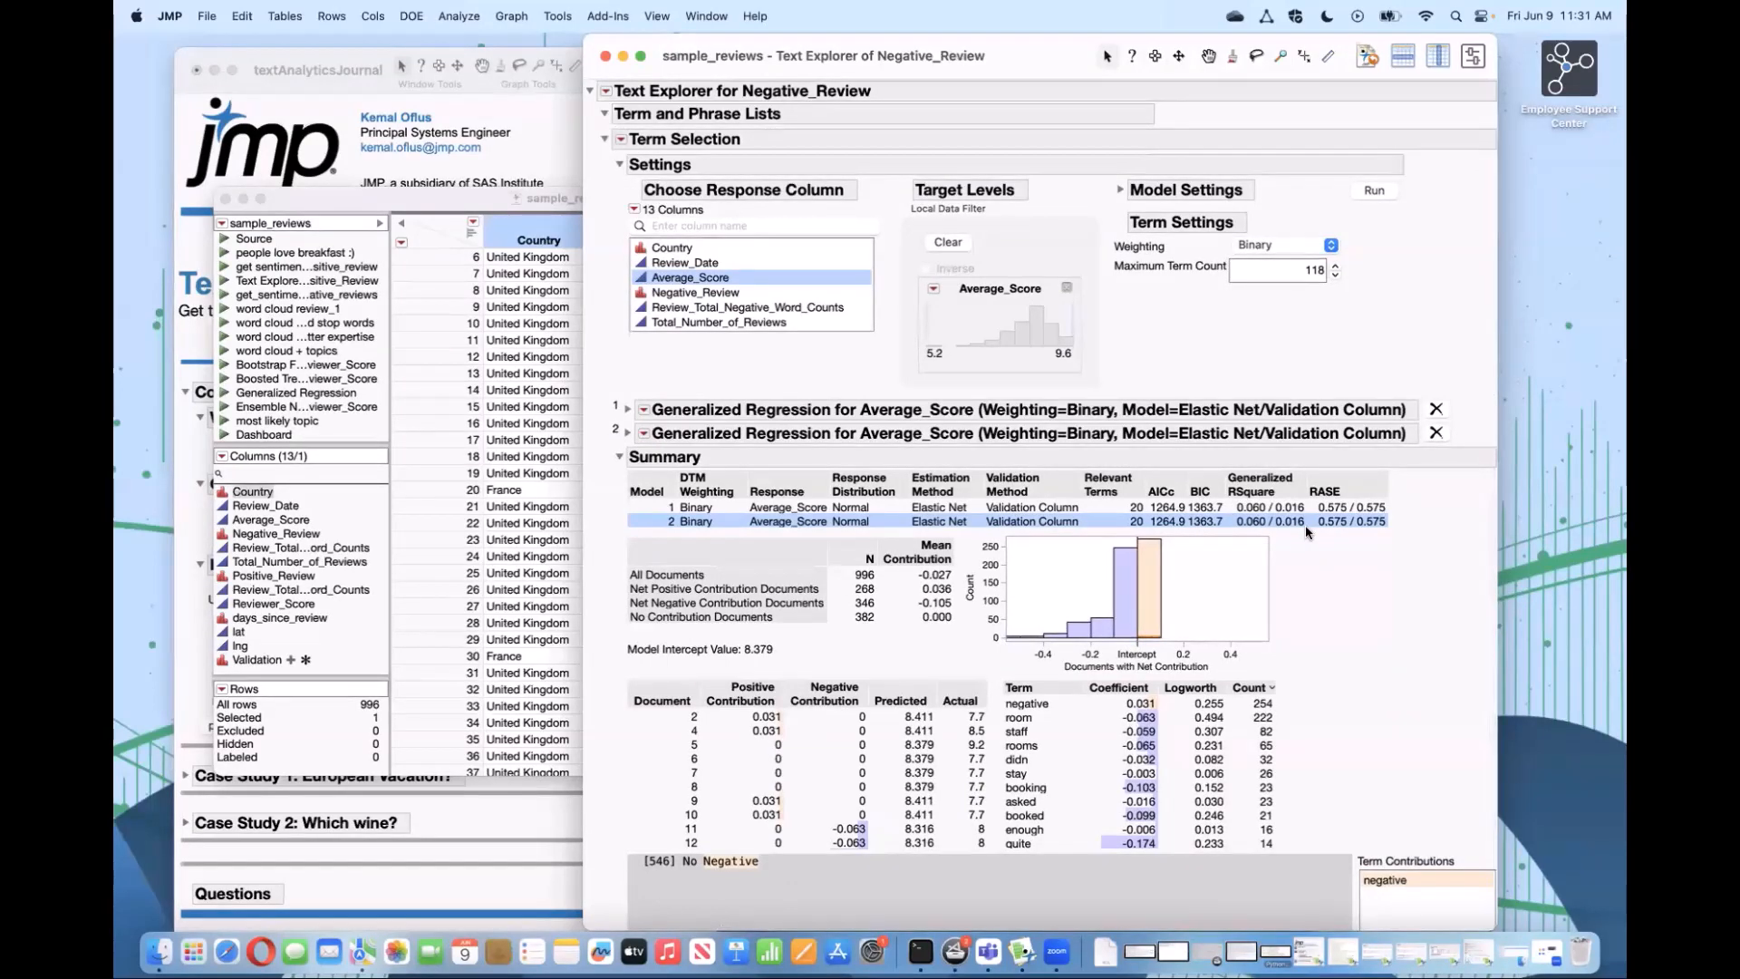
scroll(997, 680, down, 1)
scroll(829, 748, down, 1)
Step: Inspect the review texts and term contributions of documents 16, 17, 28 and 24, comparing predicted with actual scores
scroll(829, 748, down, 3)
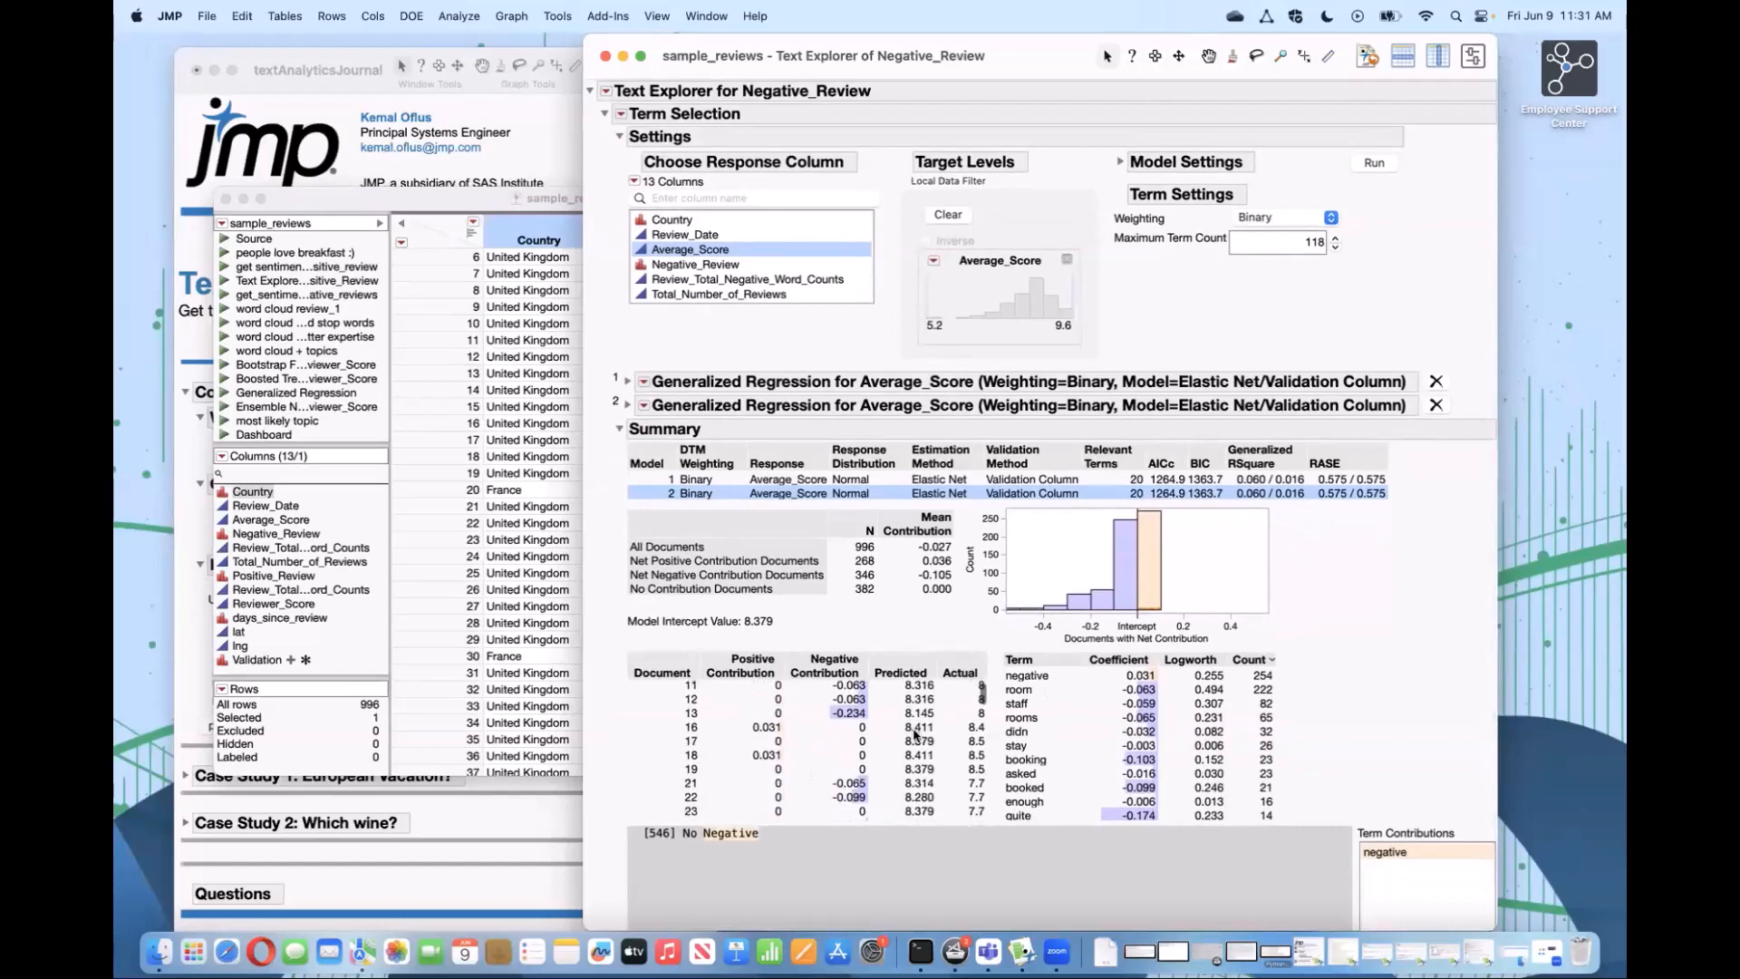
click(868, 730)
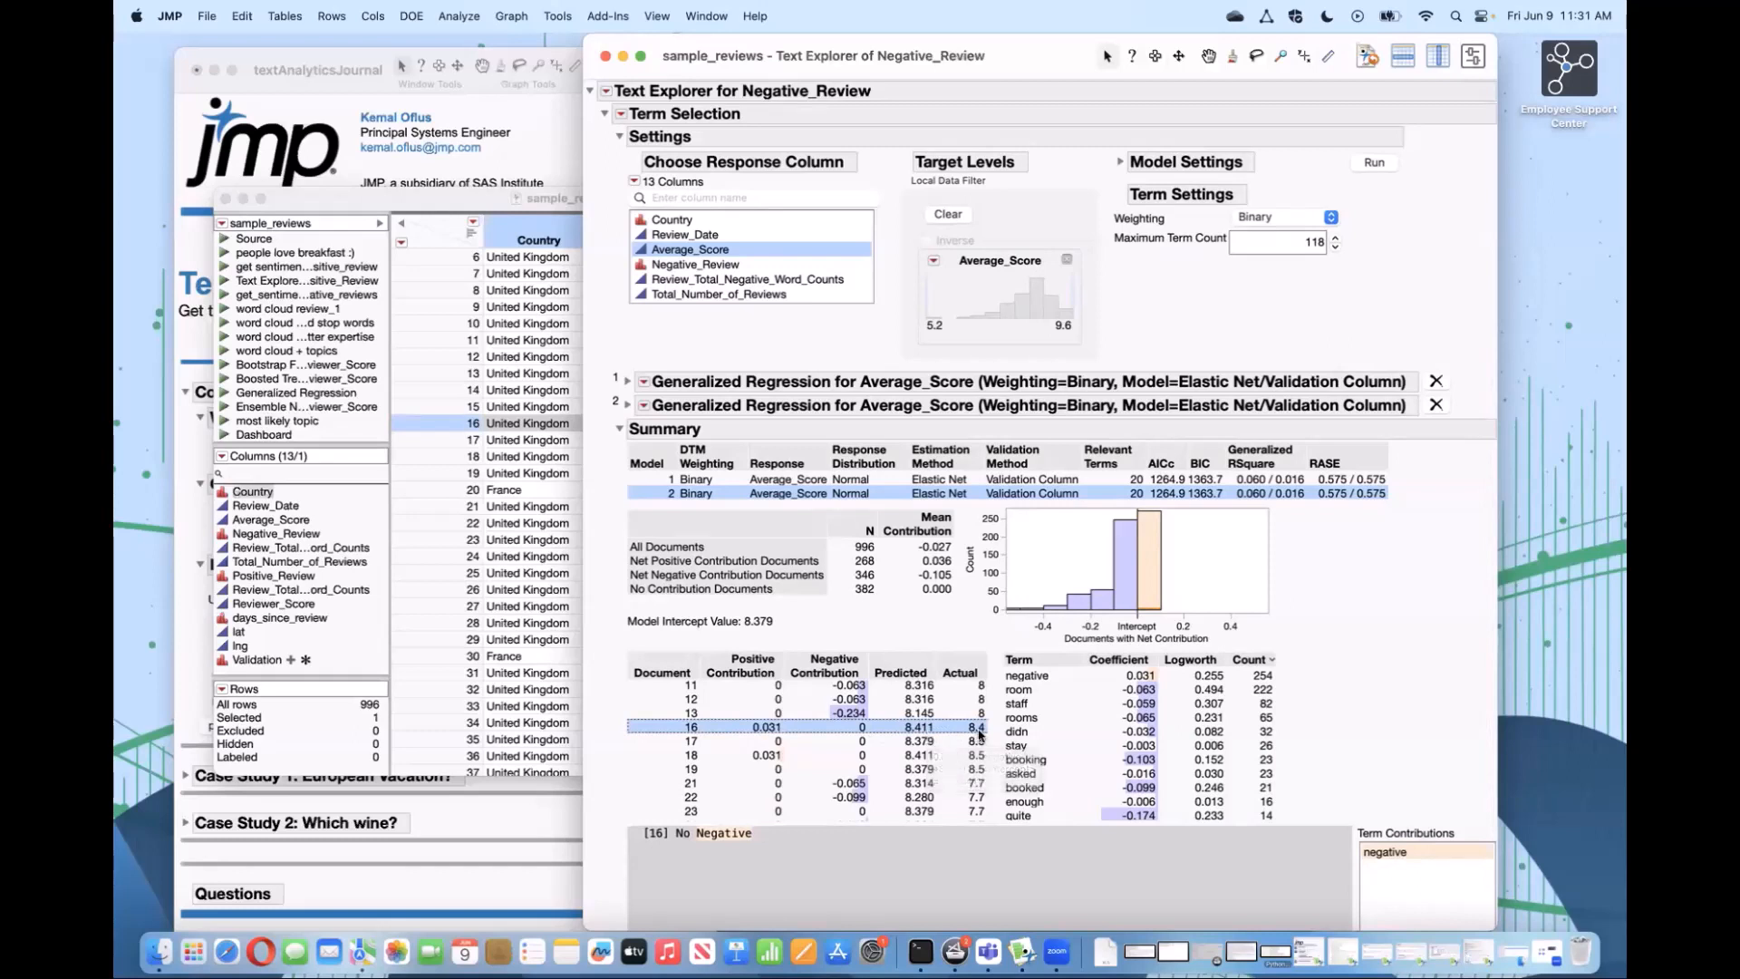
click(920, 744)
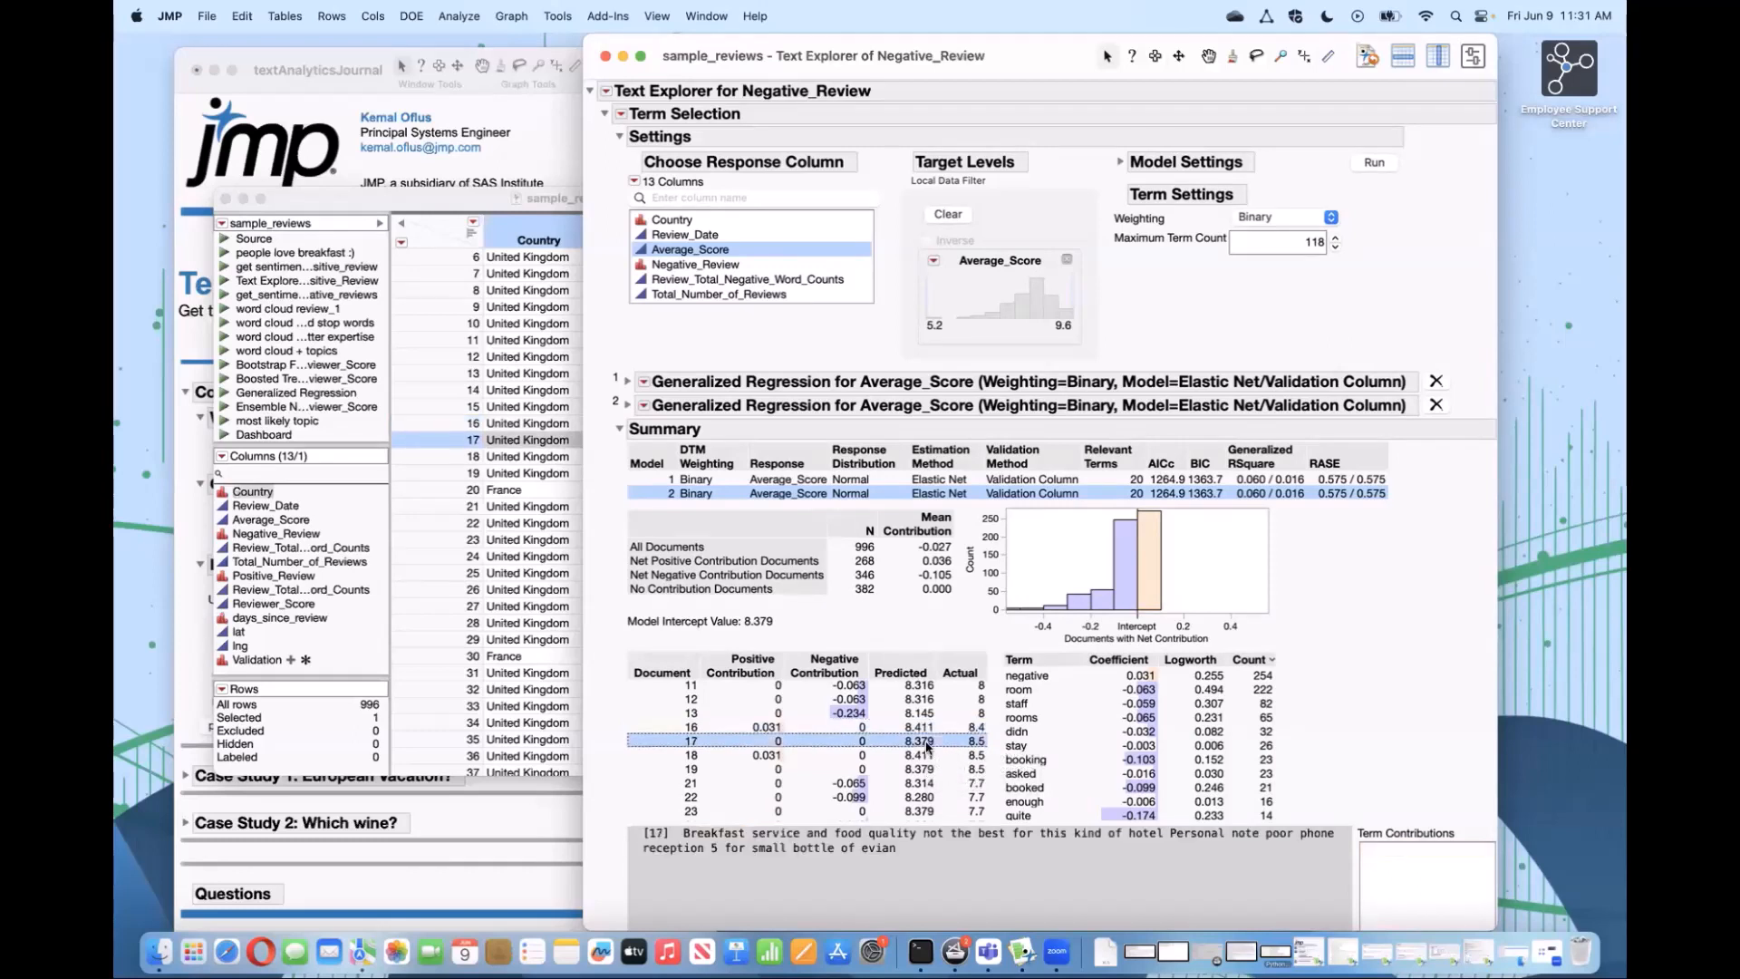
scroll(935, 770, down, 2)
scroll(935, 770, down, 3)
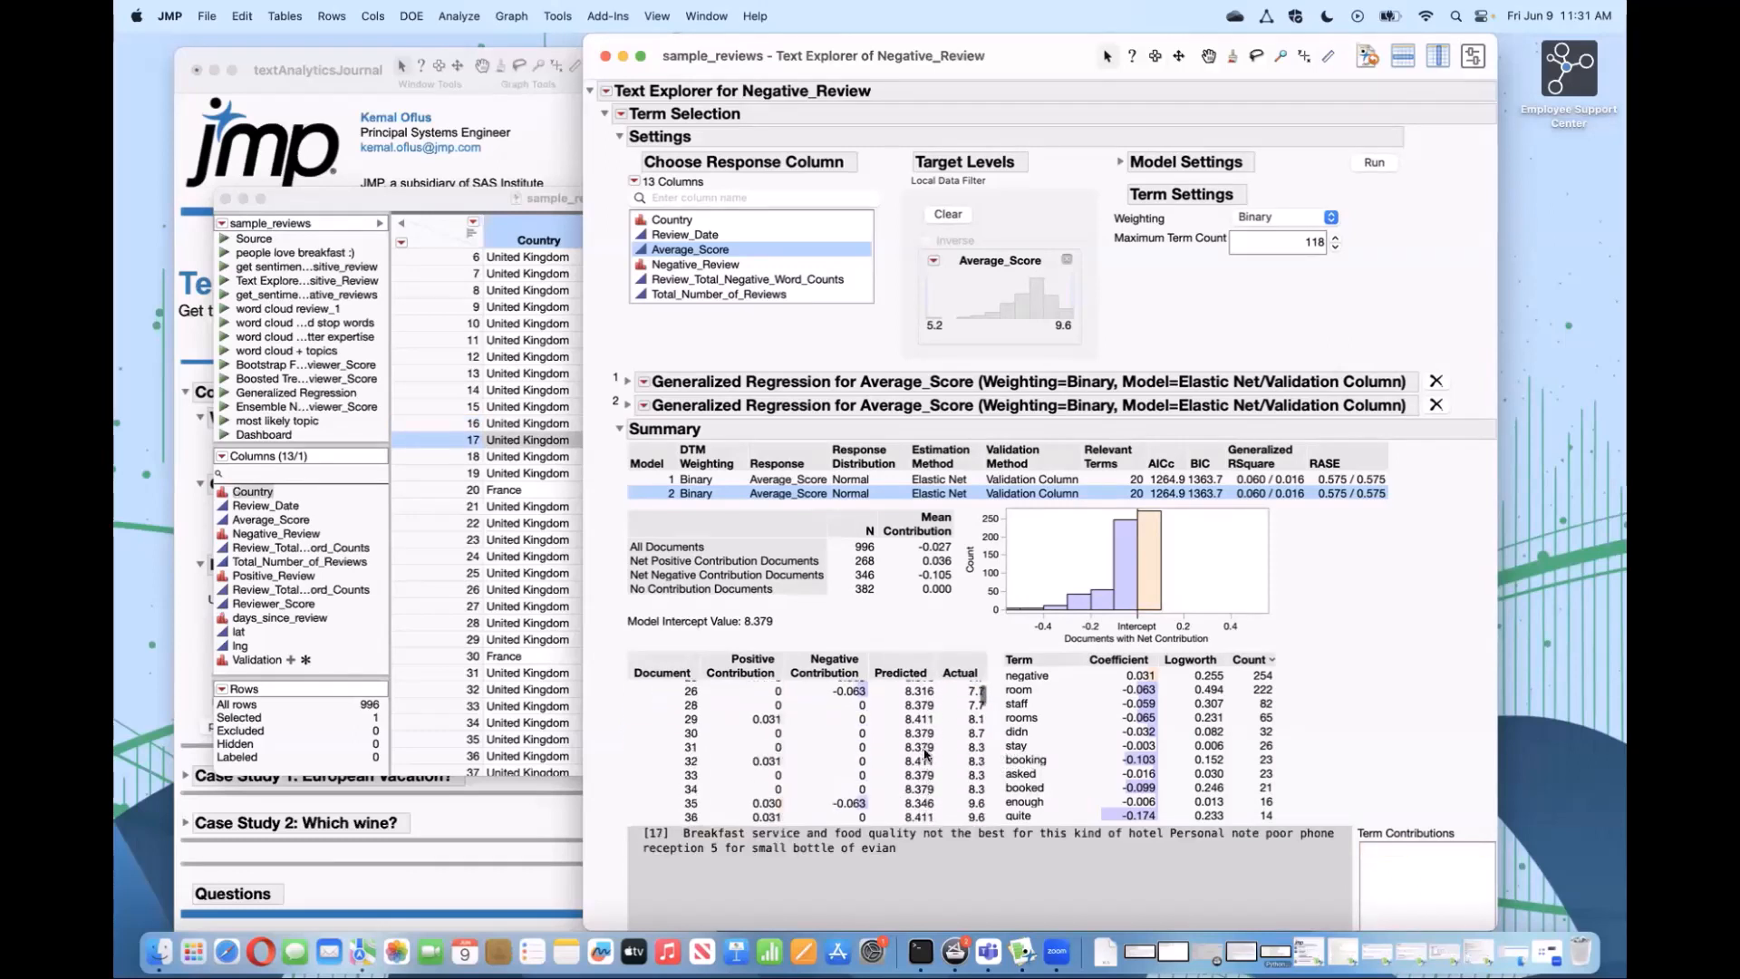
click(920, 726)
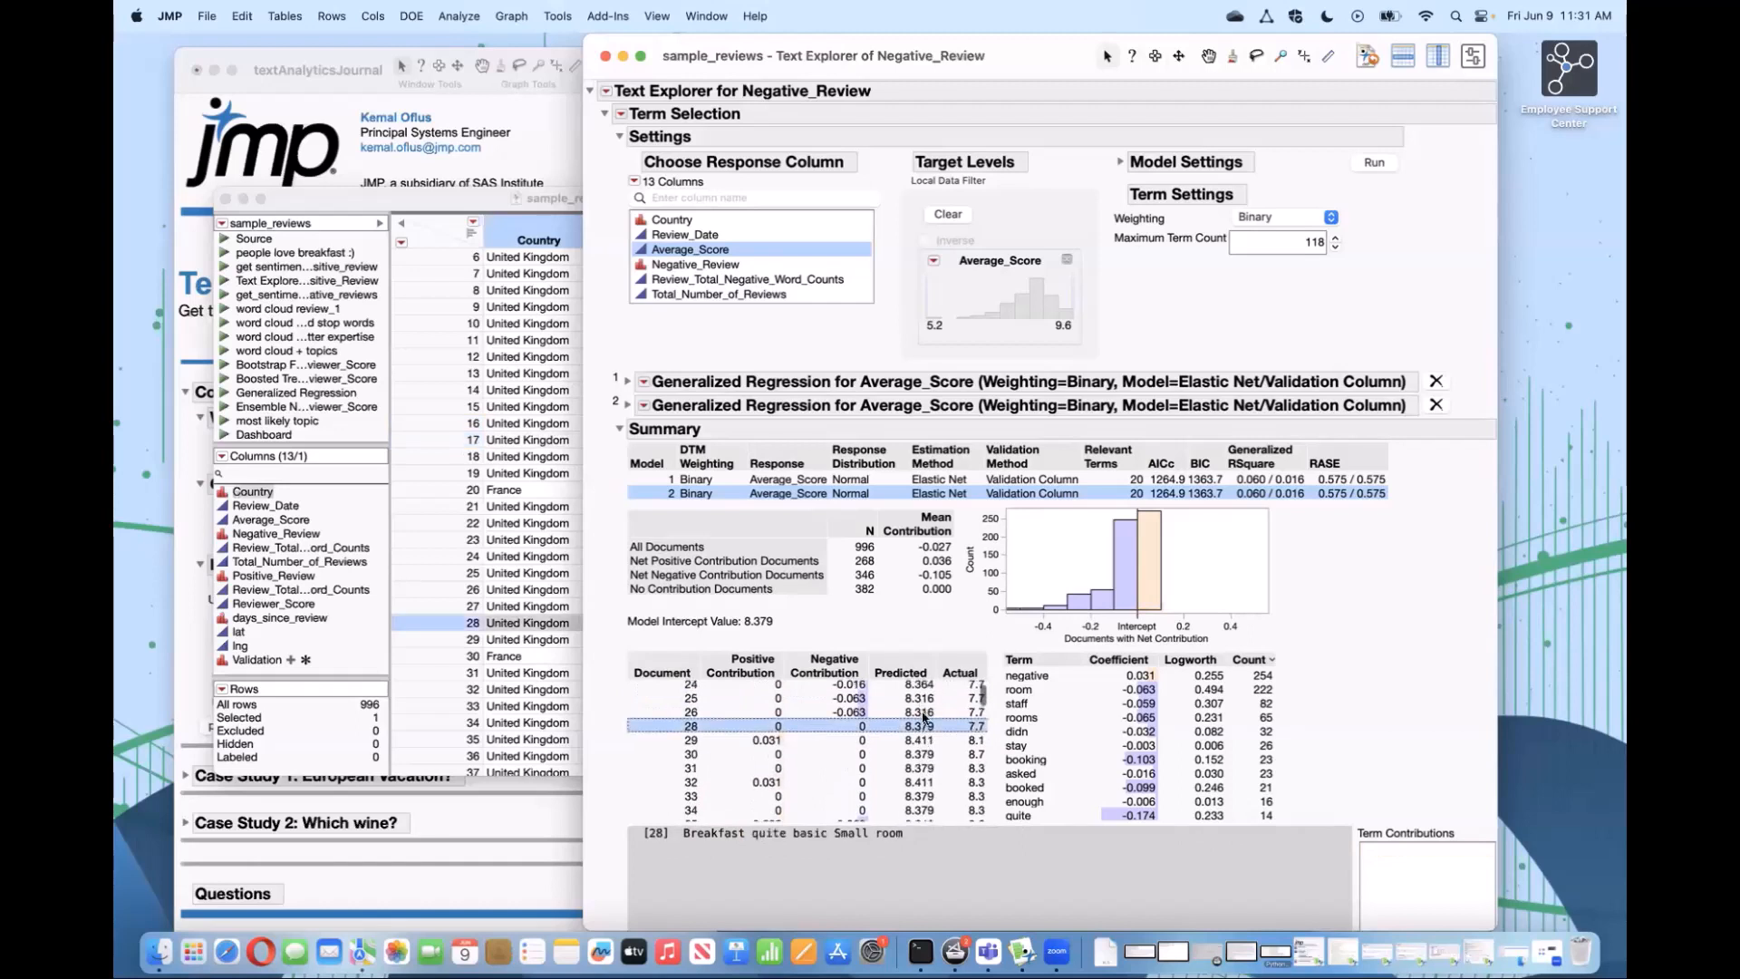
scroll(918, 727, up, 1)
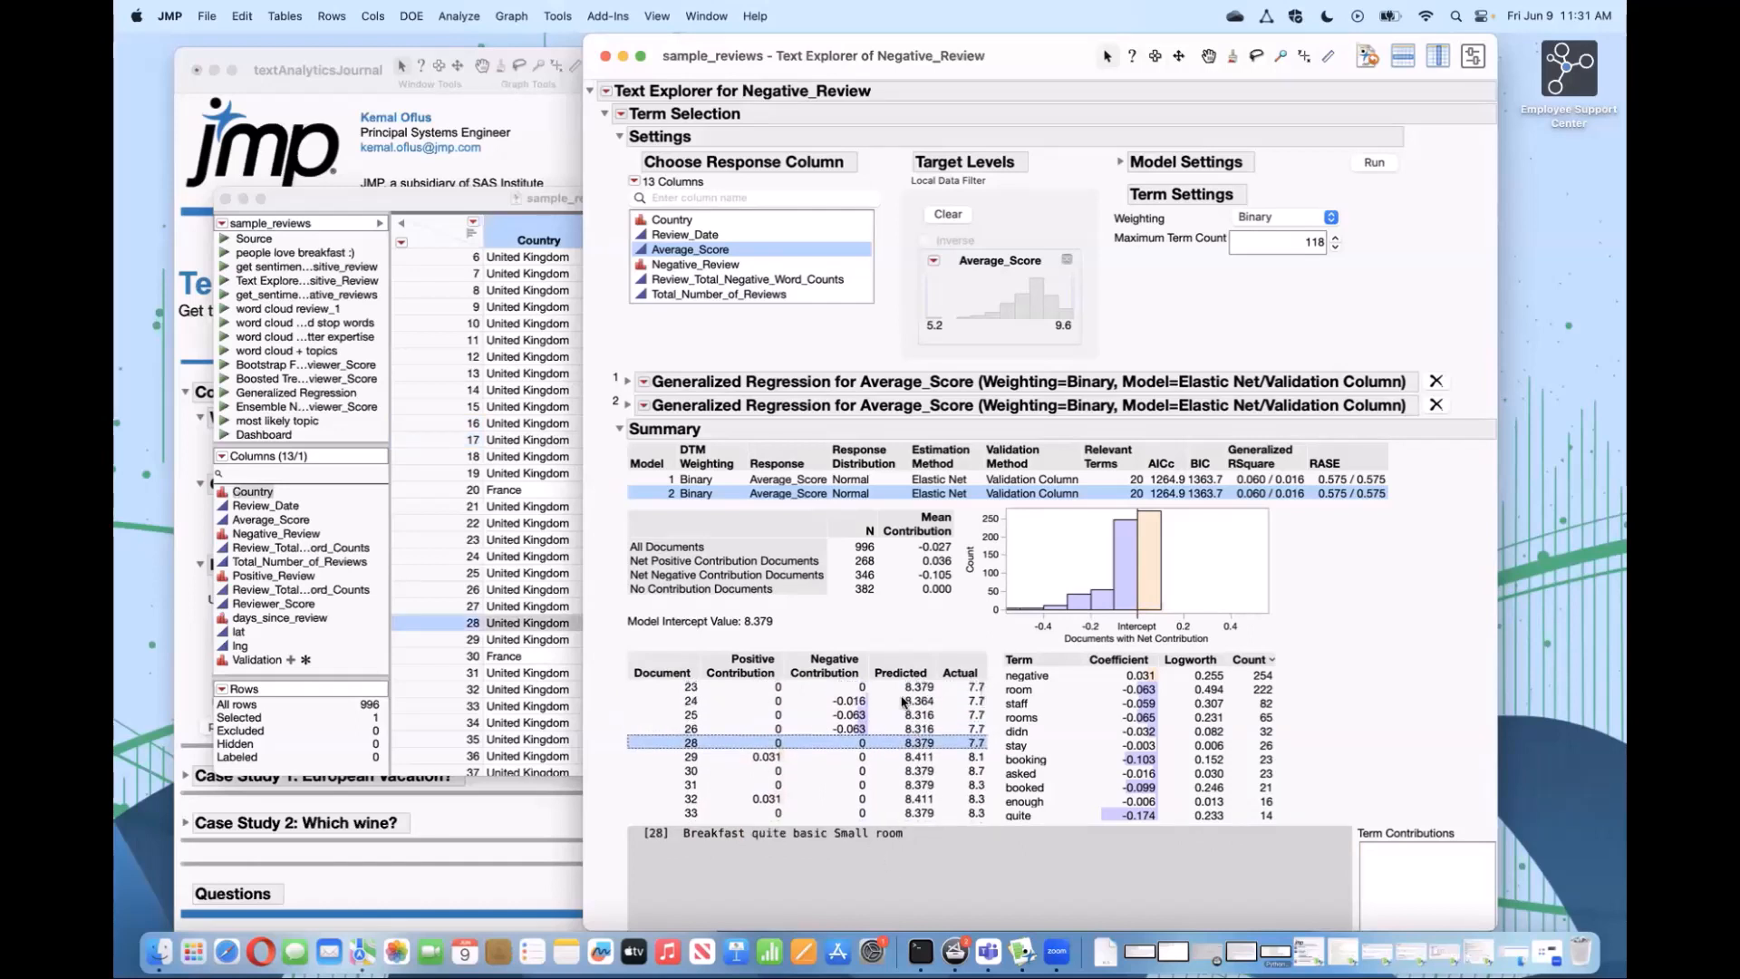
click(911, 716)
click(925, 700)
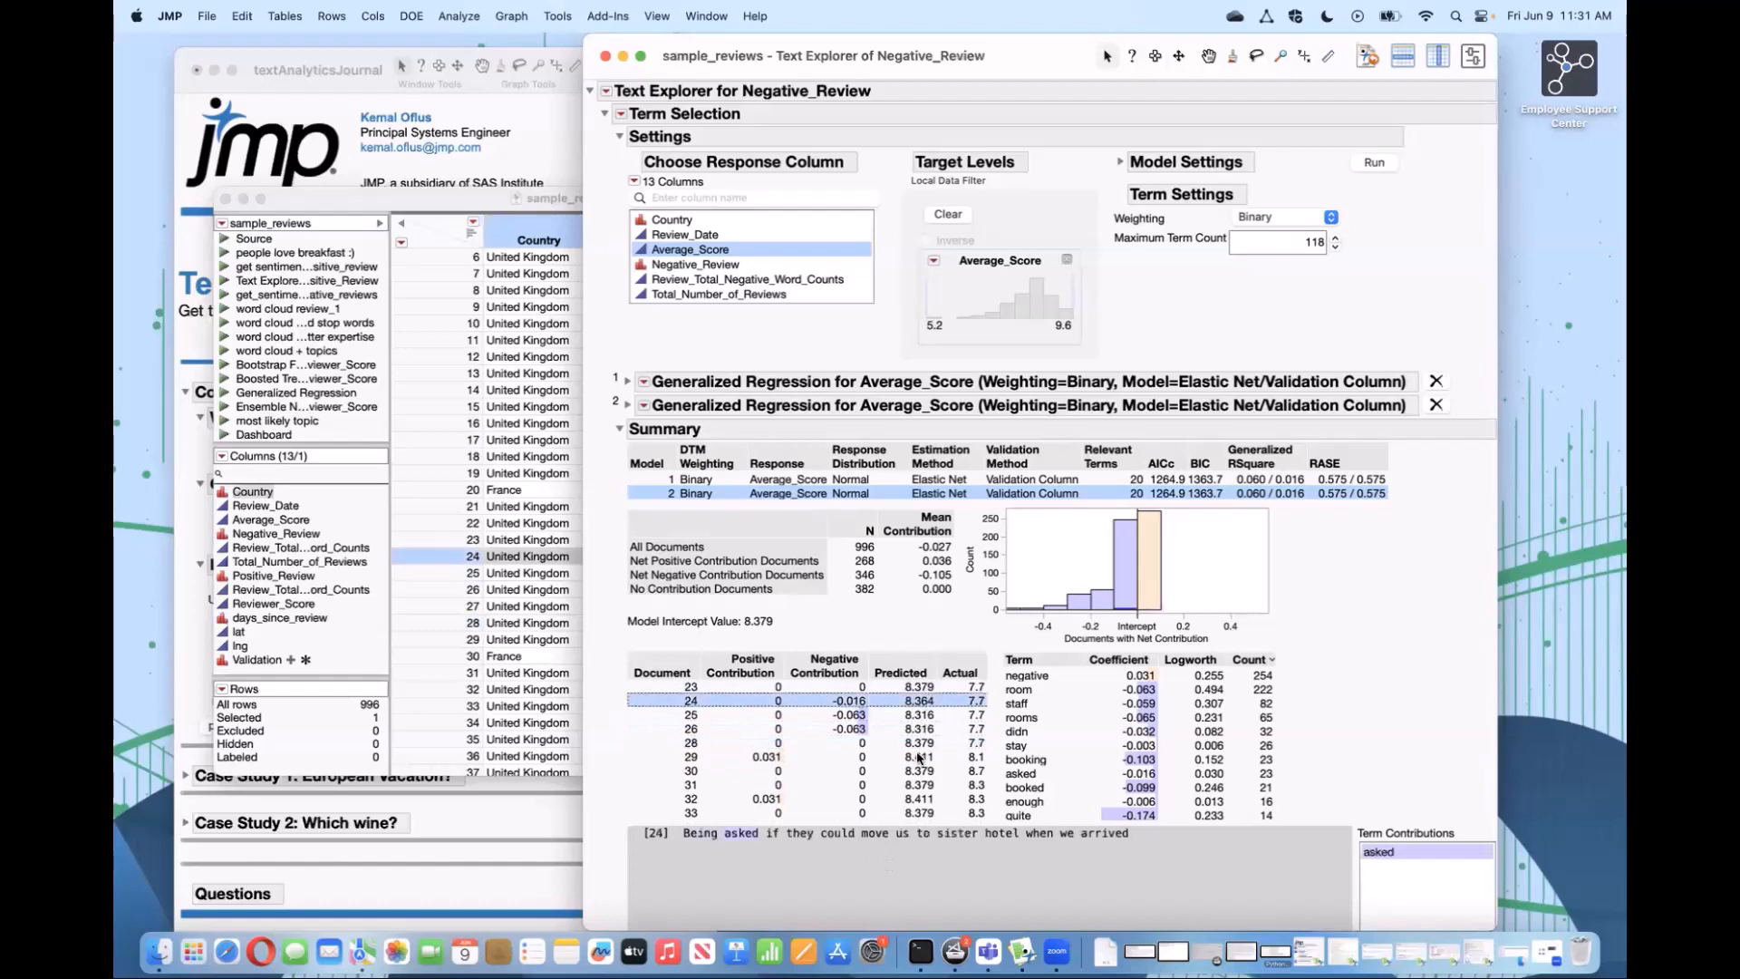
scroll(920, 764, down, 8)
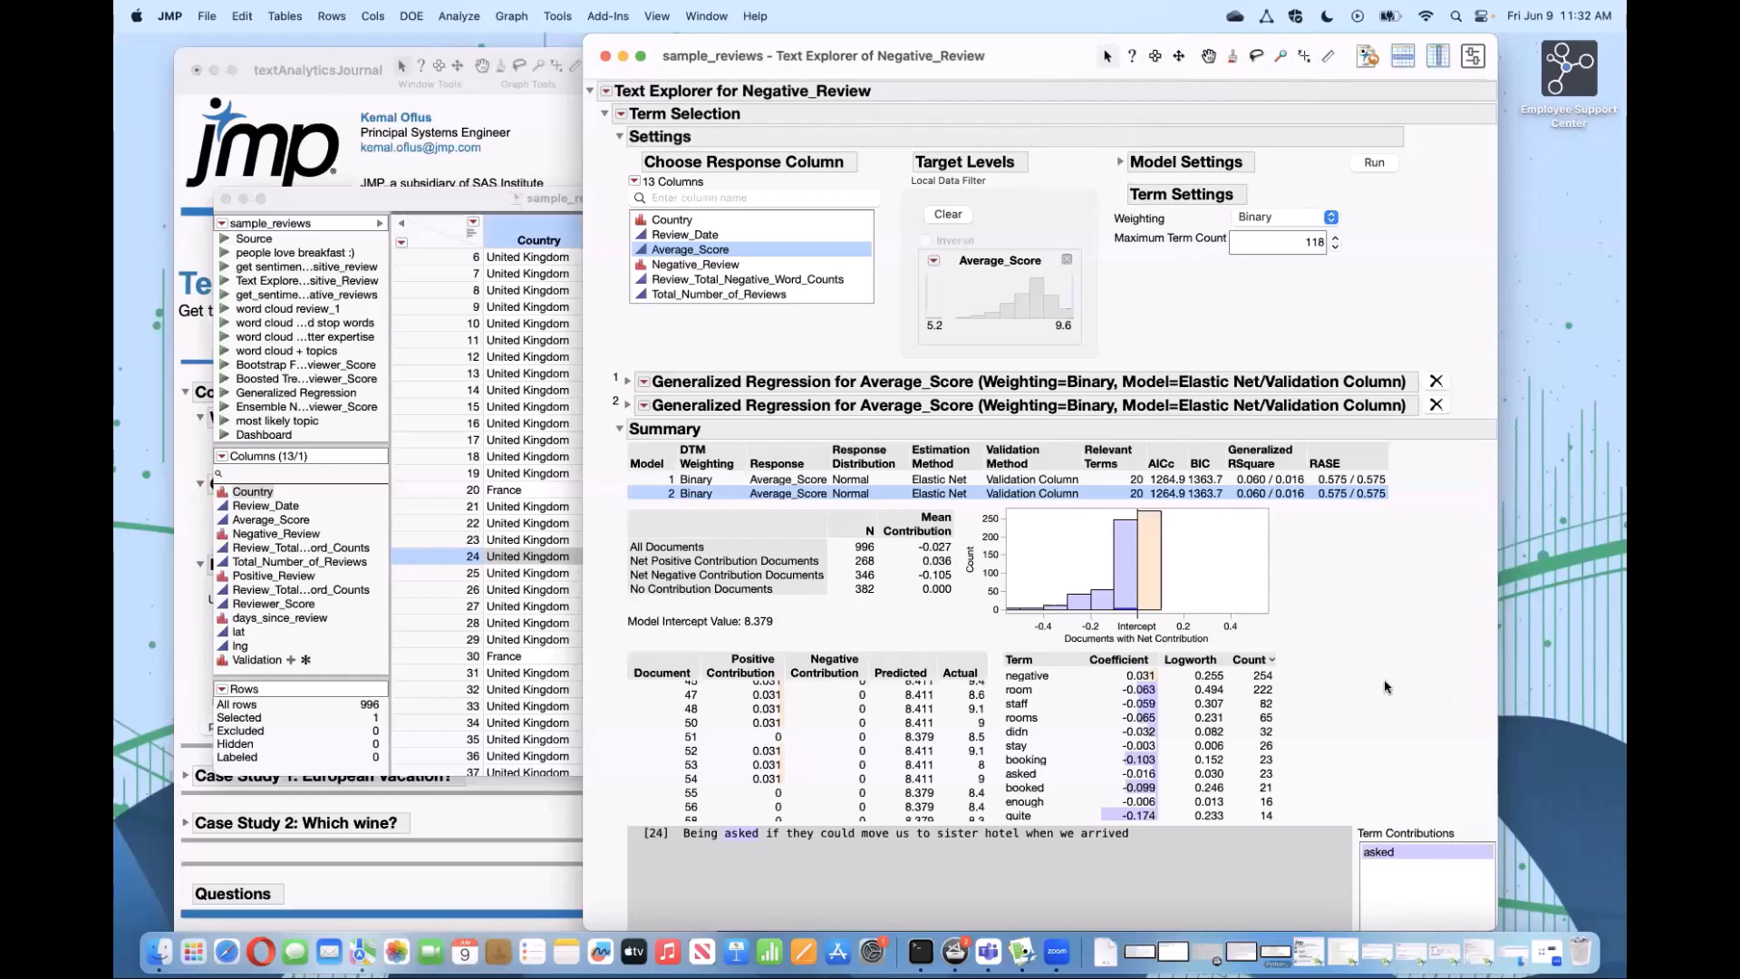
Step: Save the document term matrix with a maximum of 25 terms, a minimum term frequency of 10 and Binary weighting
scroll(1384, 678, up, 5)
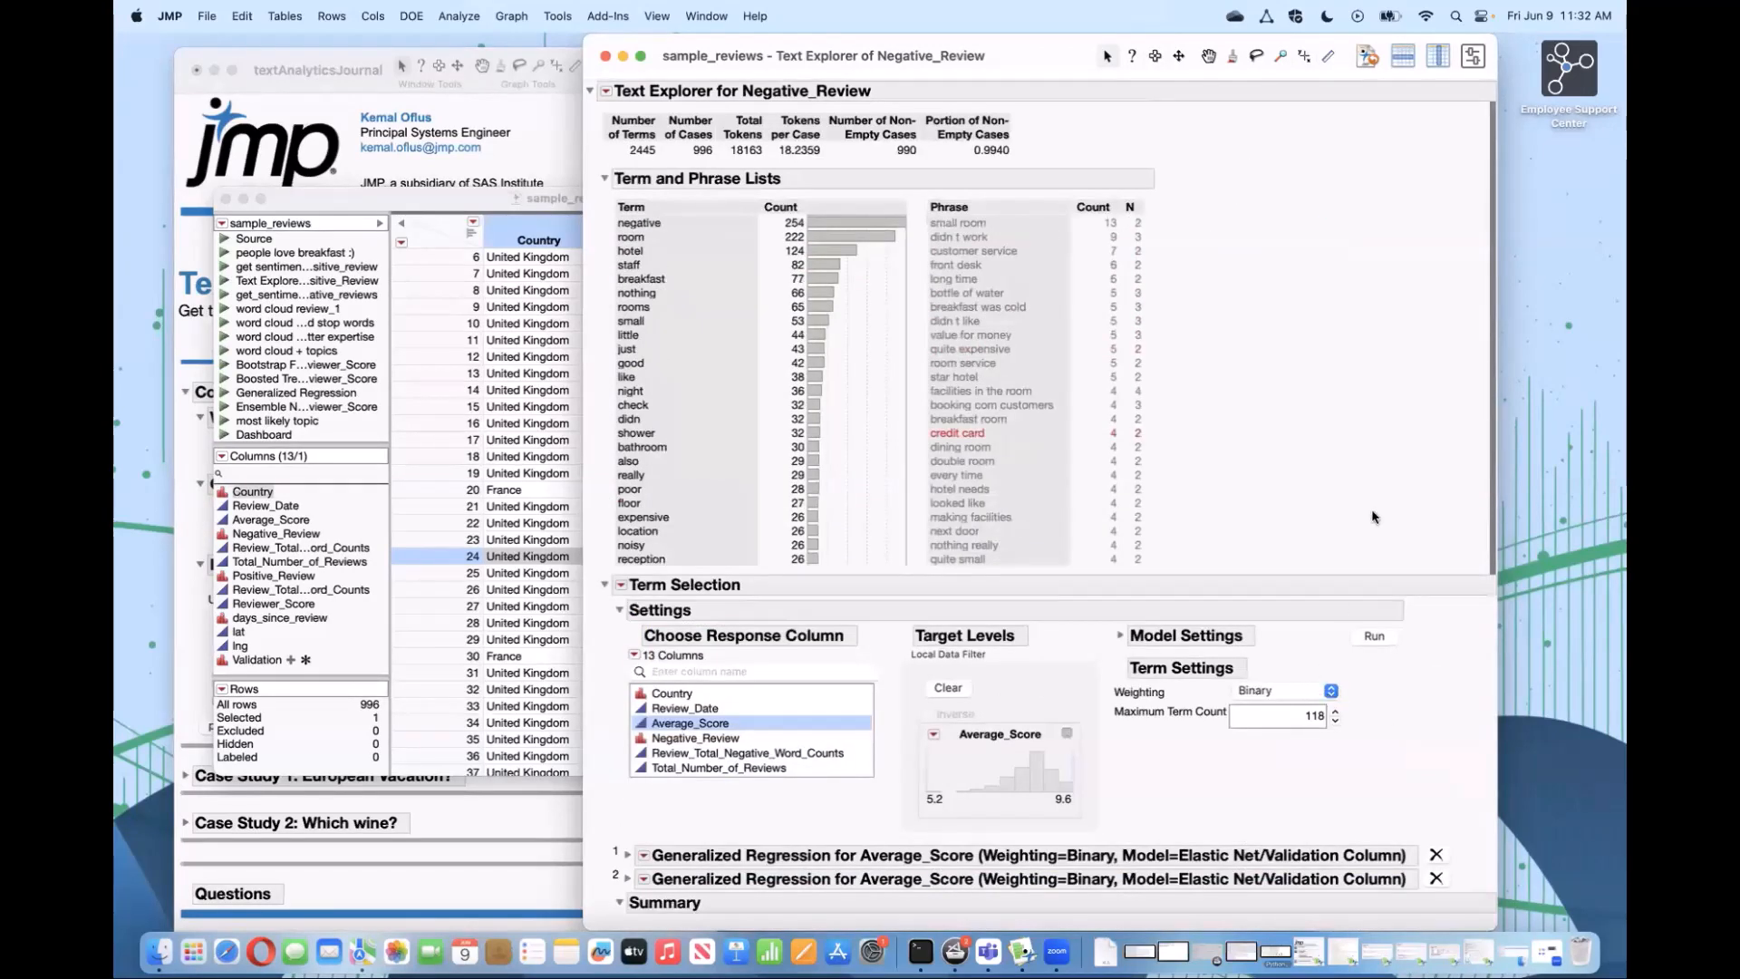
click(607, 95)
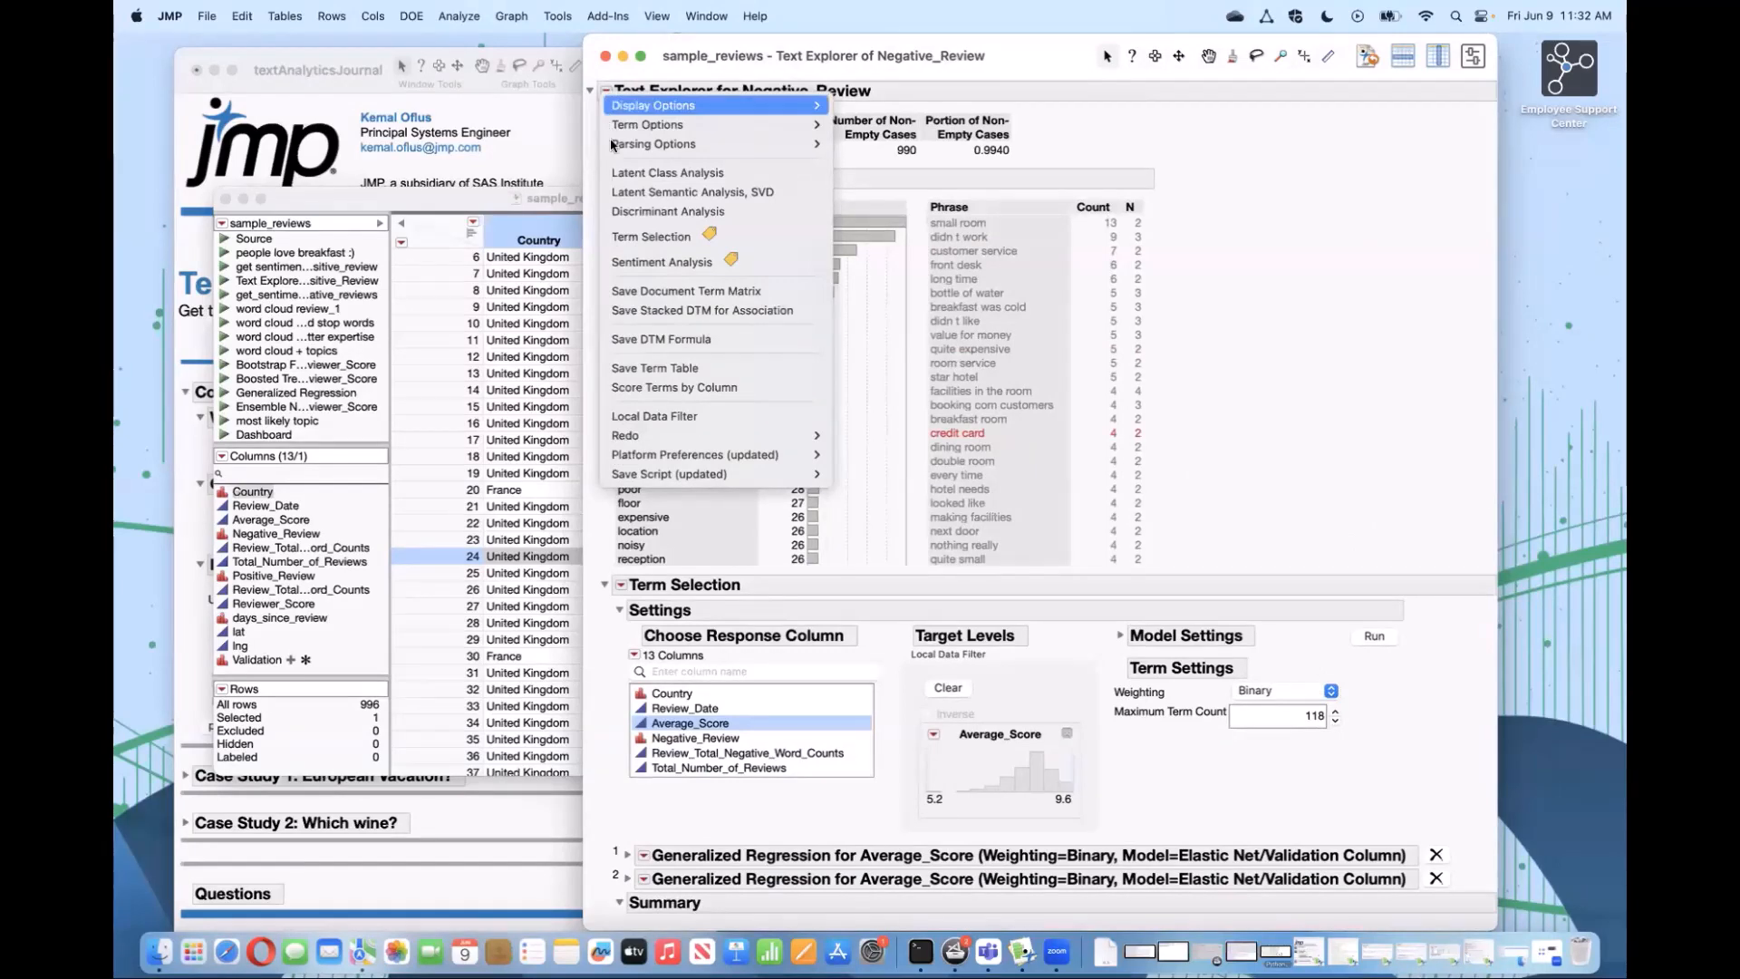
click(659, 291)
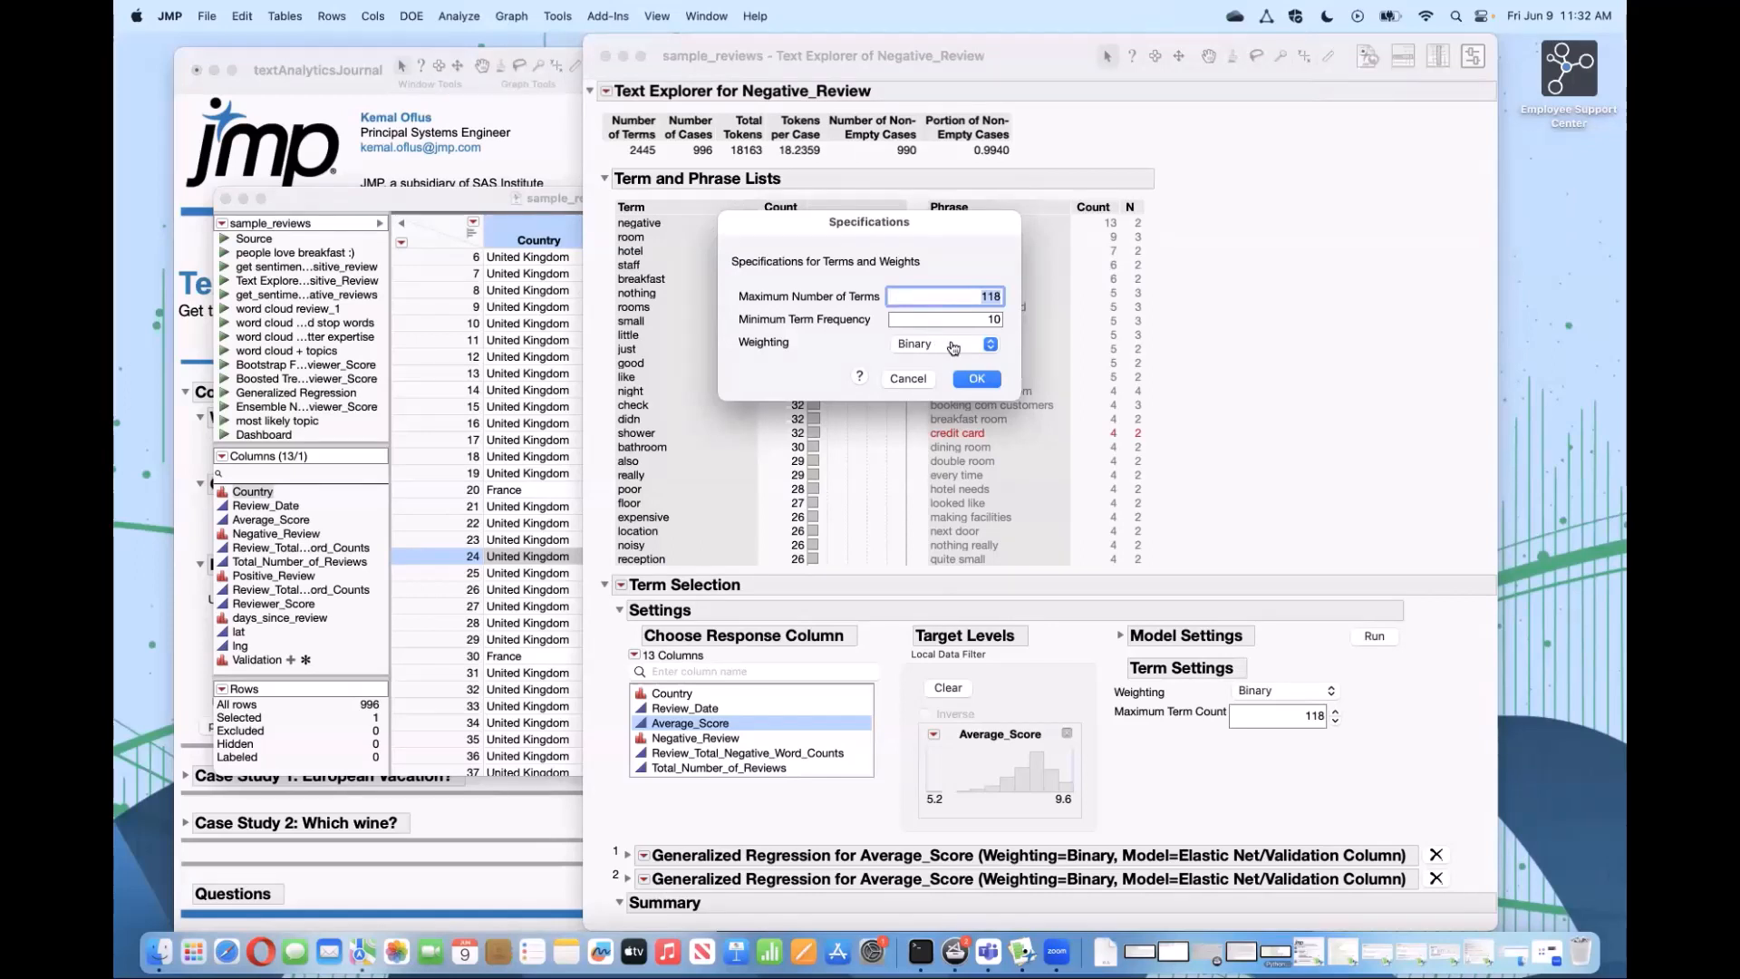
click(951, 306)
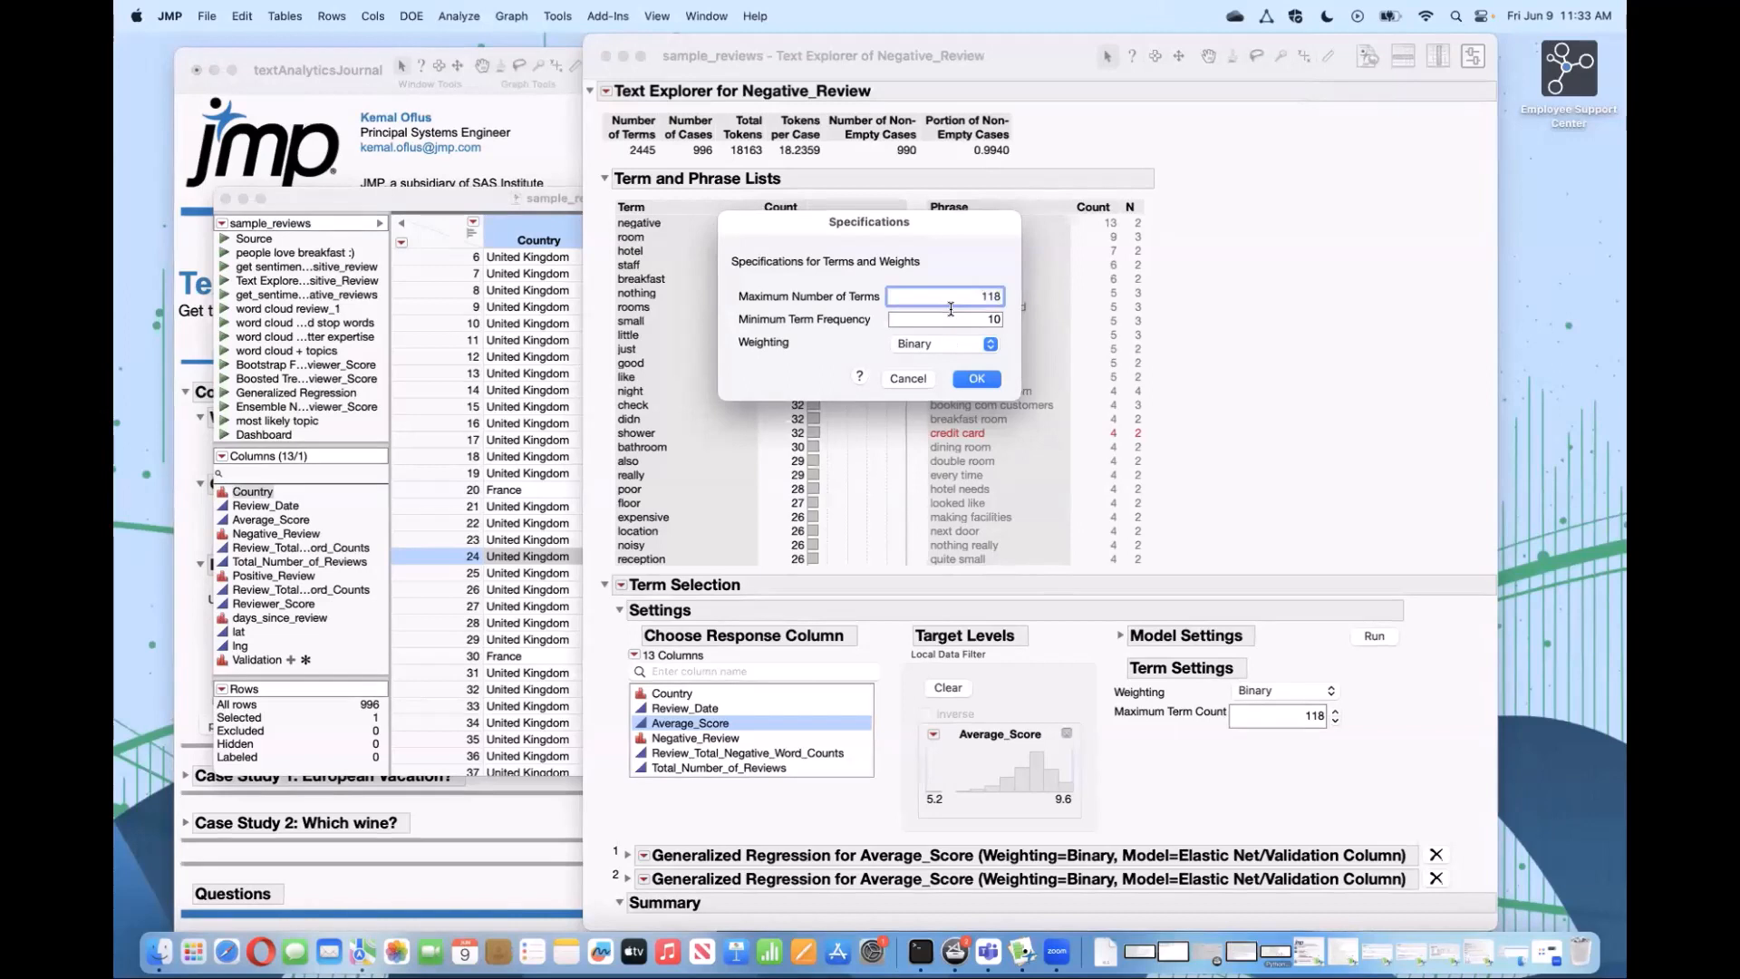
double_click(986, 296)
text(25)
click(986, 260)
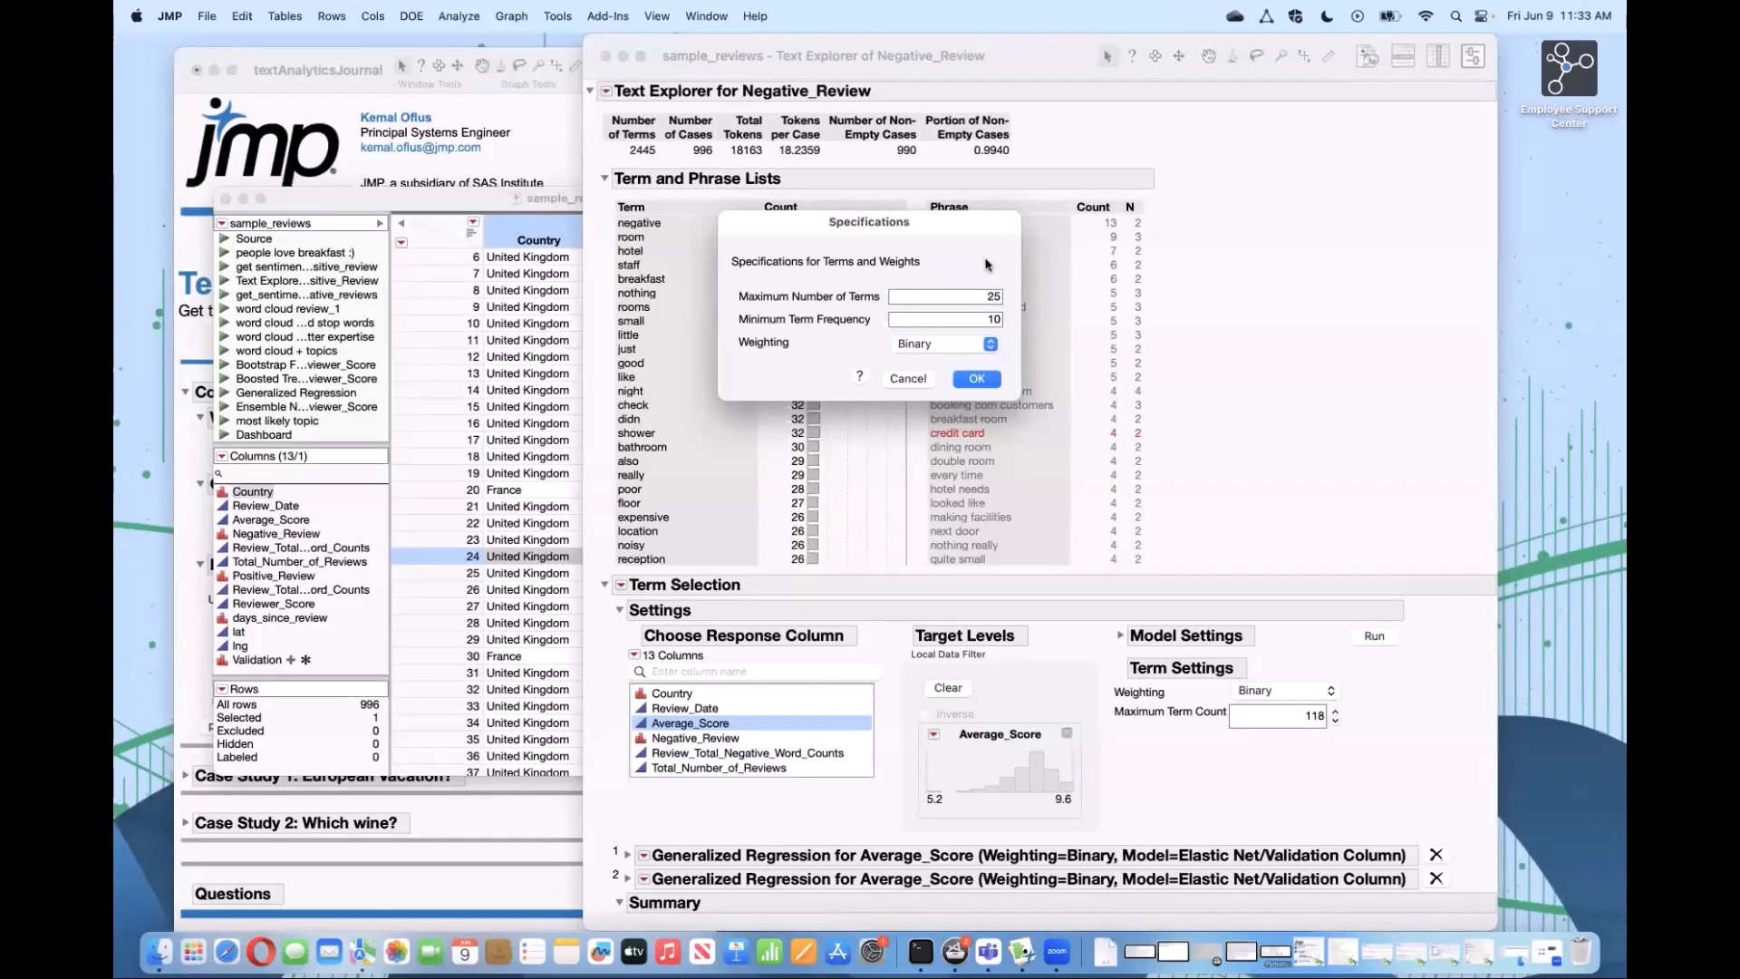
click(938, 347)
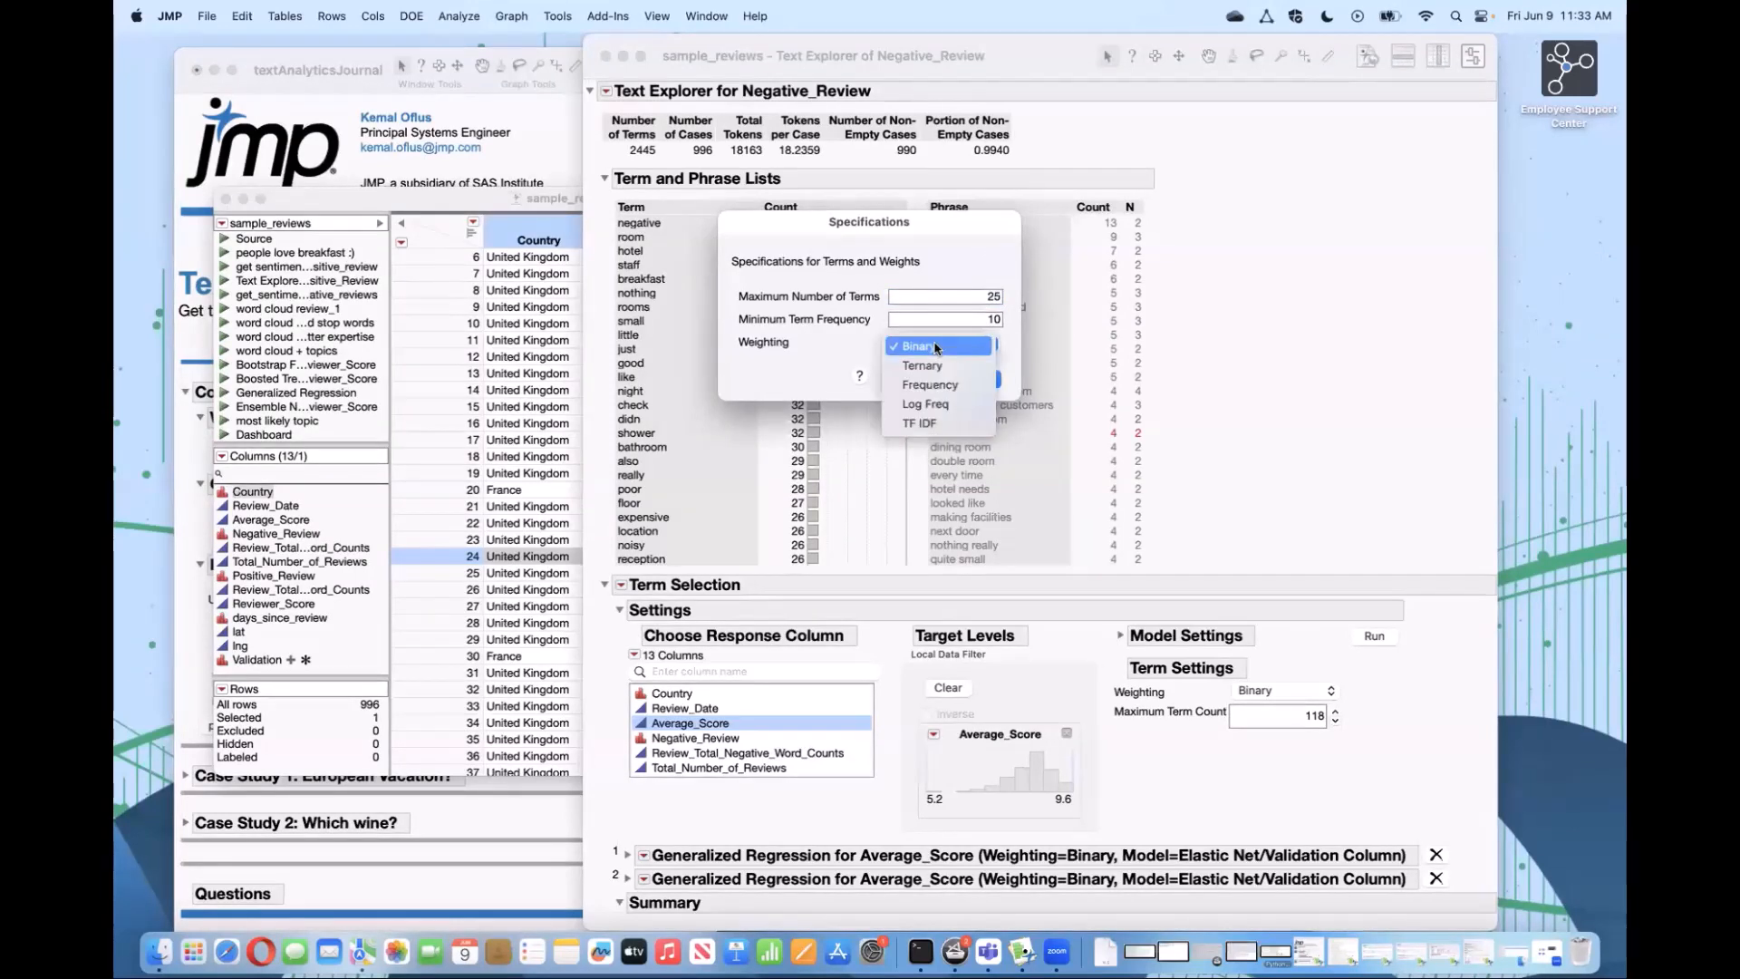
click(779, 370)
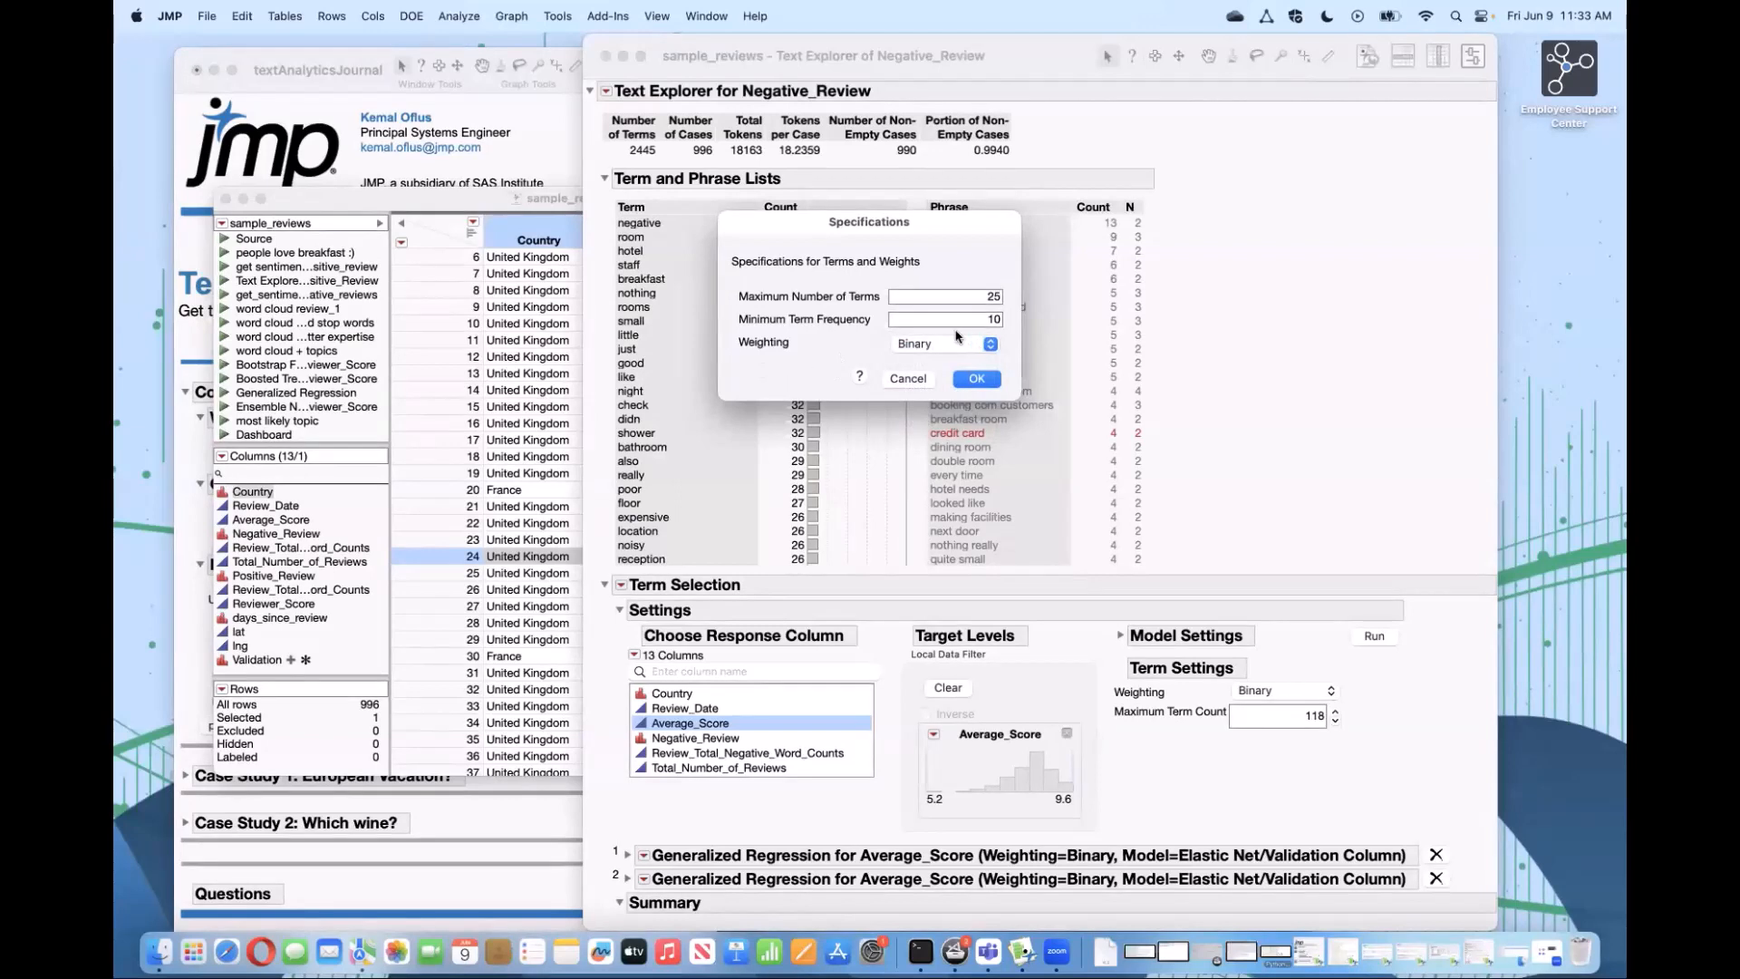
click(986, 379)
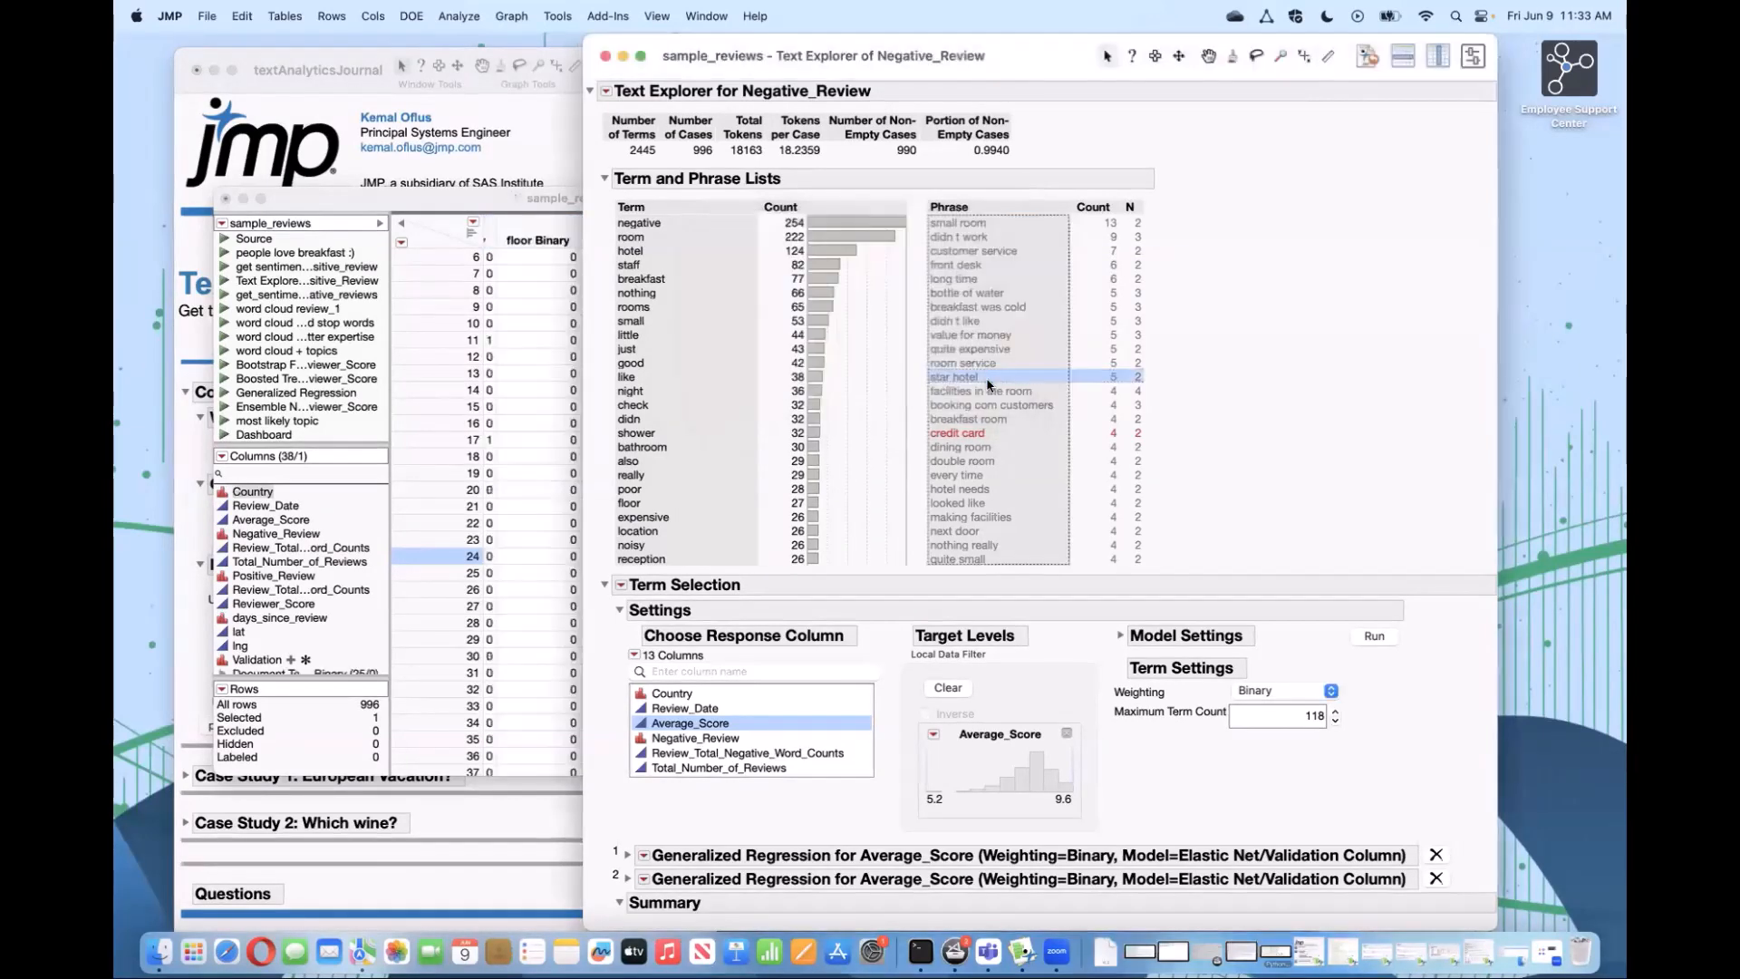
Step: Bring the sample_reviews data table forward and look through the saved binary term columns, from reception back to negative
click(1367, 58)
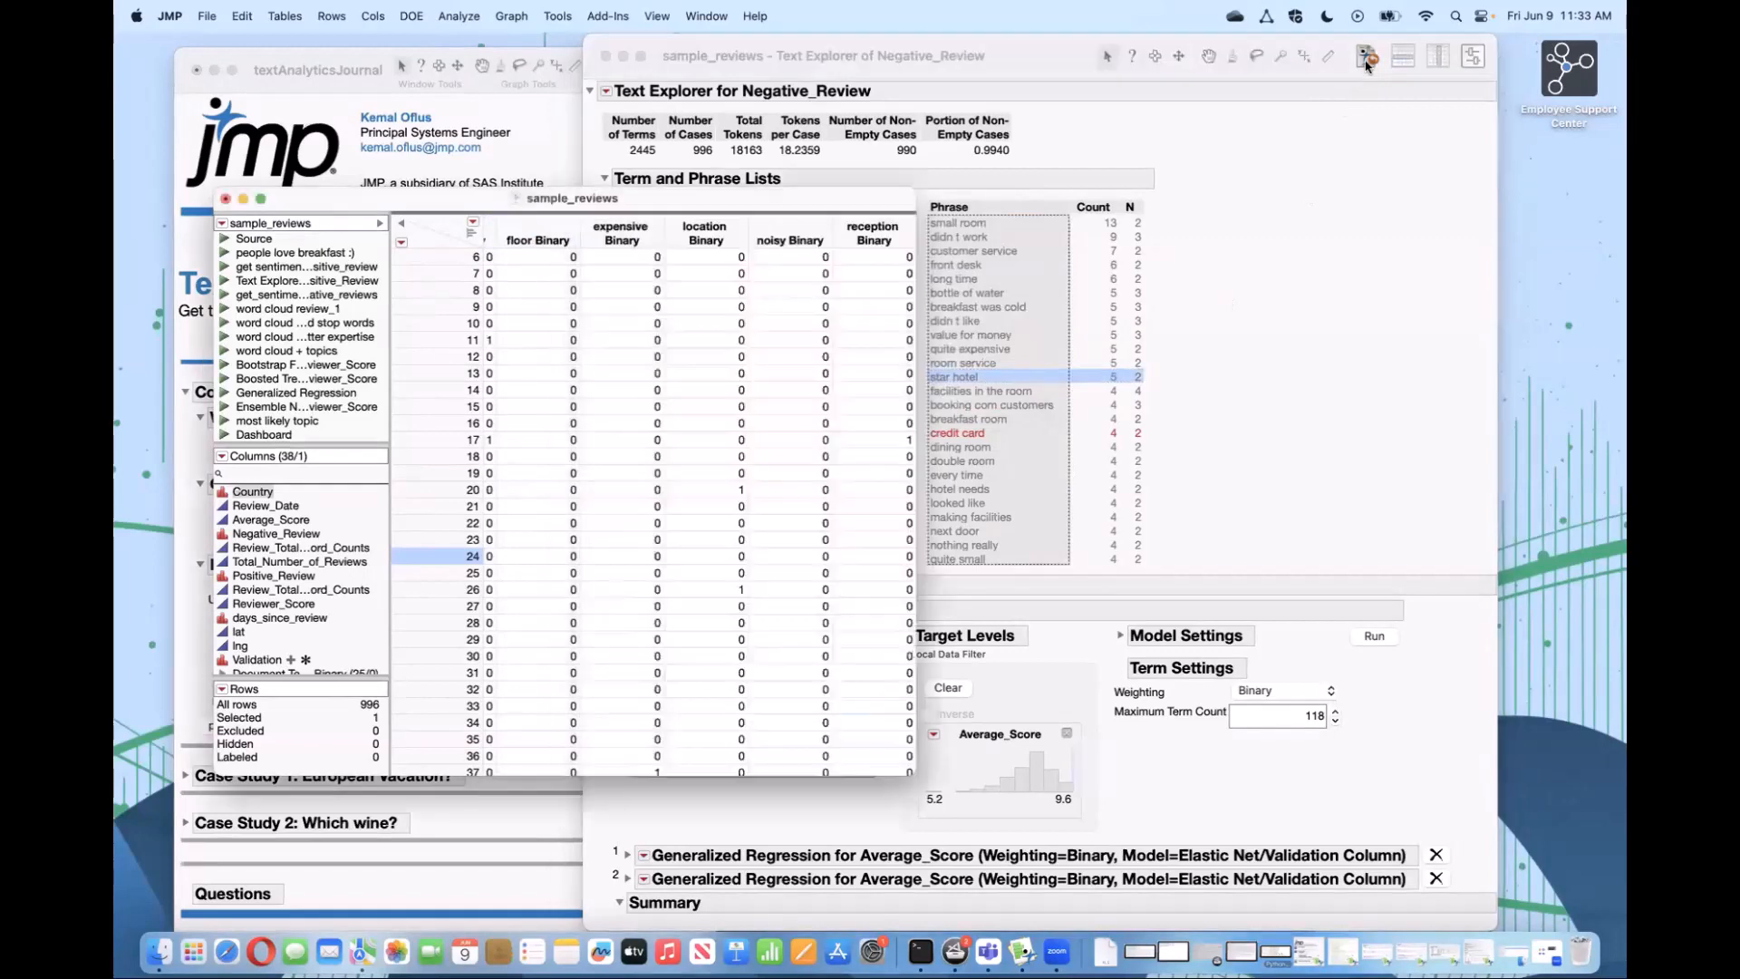
click(557, 237)
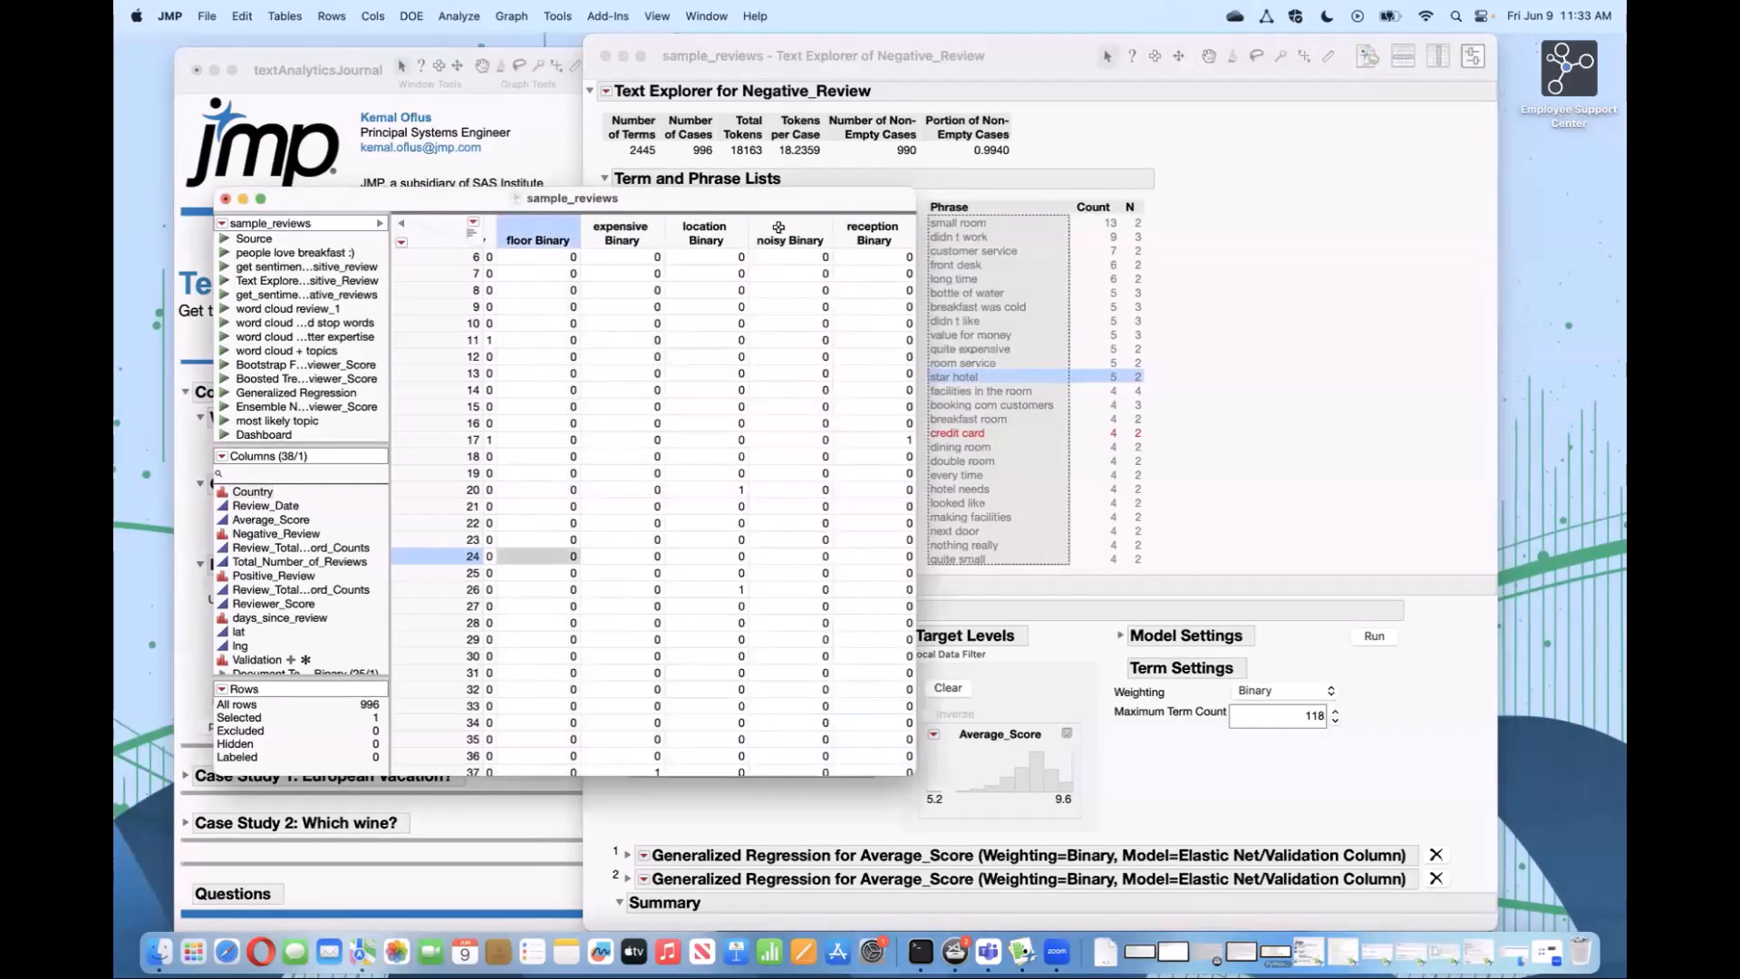
key(Right)
key(Right)
key(Right)
key(Right)
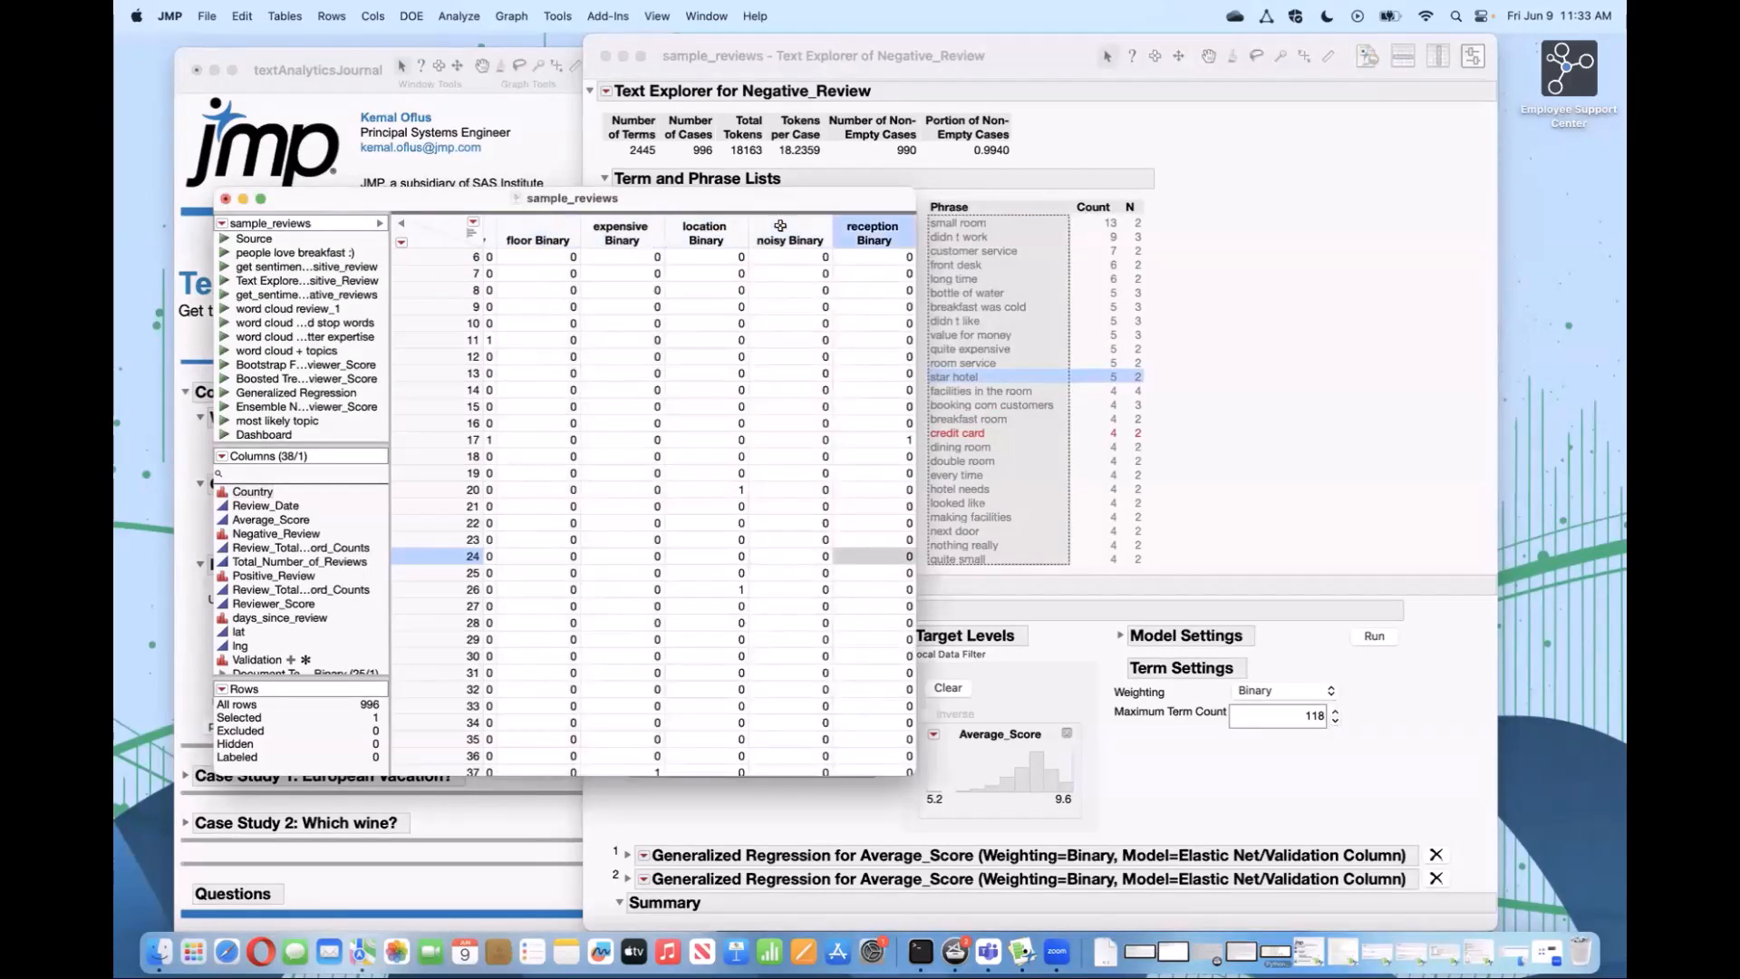
key(Left)
key(Left)
key(Left)
key(Left)
key(Left)
key(Left)
key(Left)
key(Left)
key(Left)
key(Left)
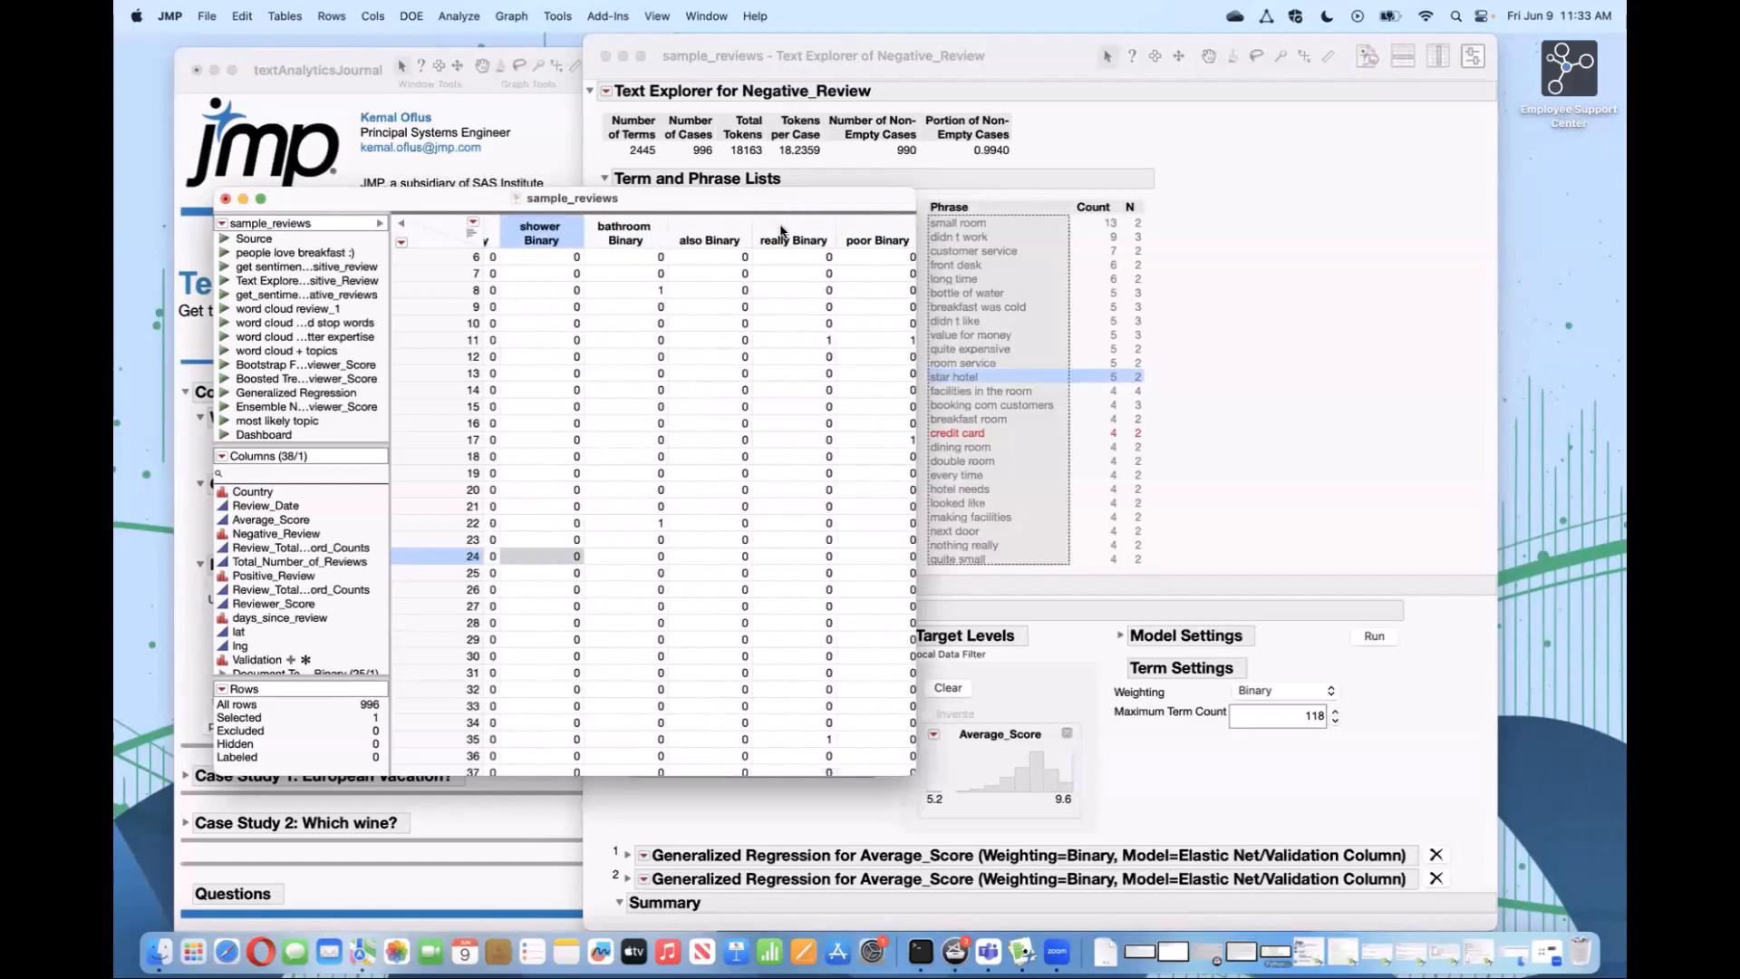
key(Left)
key(Left)
key(Left)
key(Left)
key(Left)
key(Left)
key(Left)
key(Left)
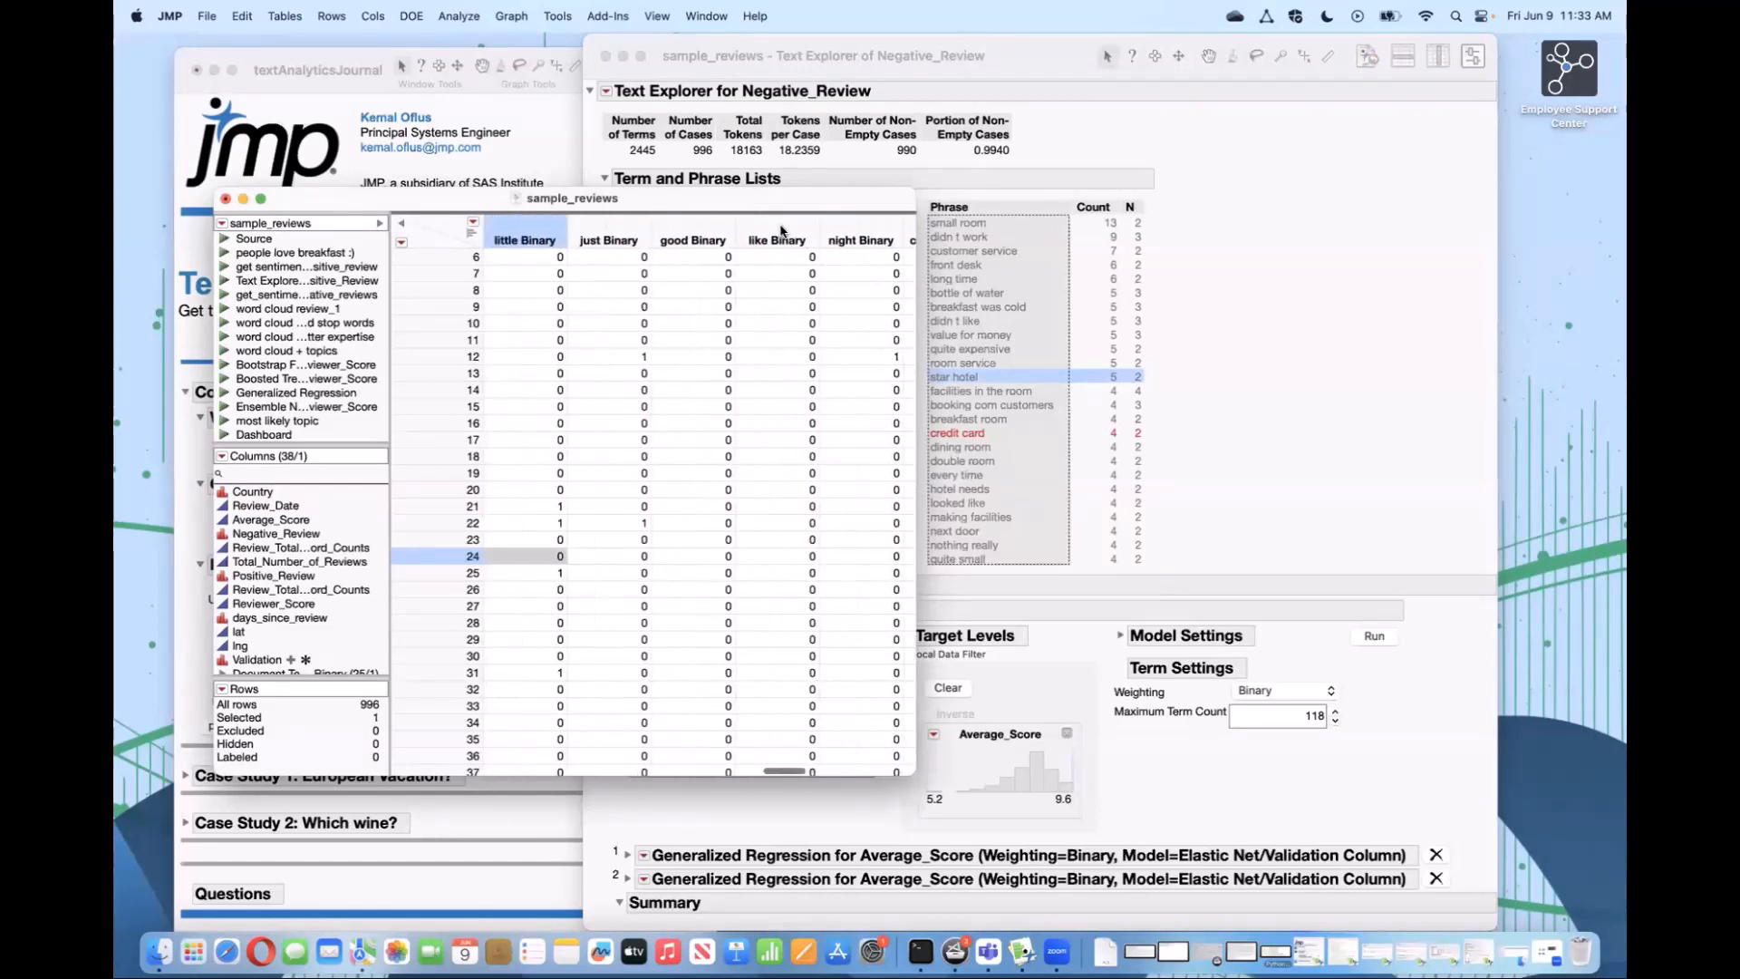
key(Left)
key(Left)
key(Left)
key(Left)
key(Left)
key(Left)
key(Left)
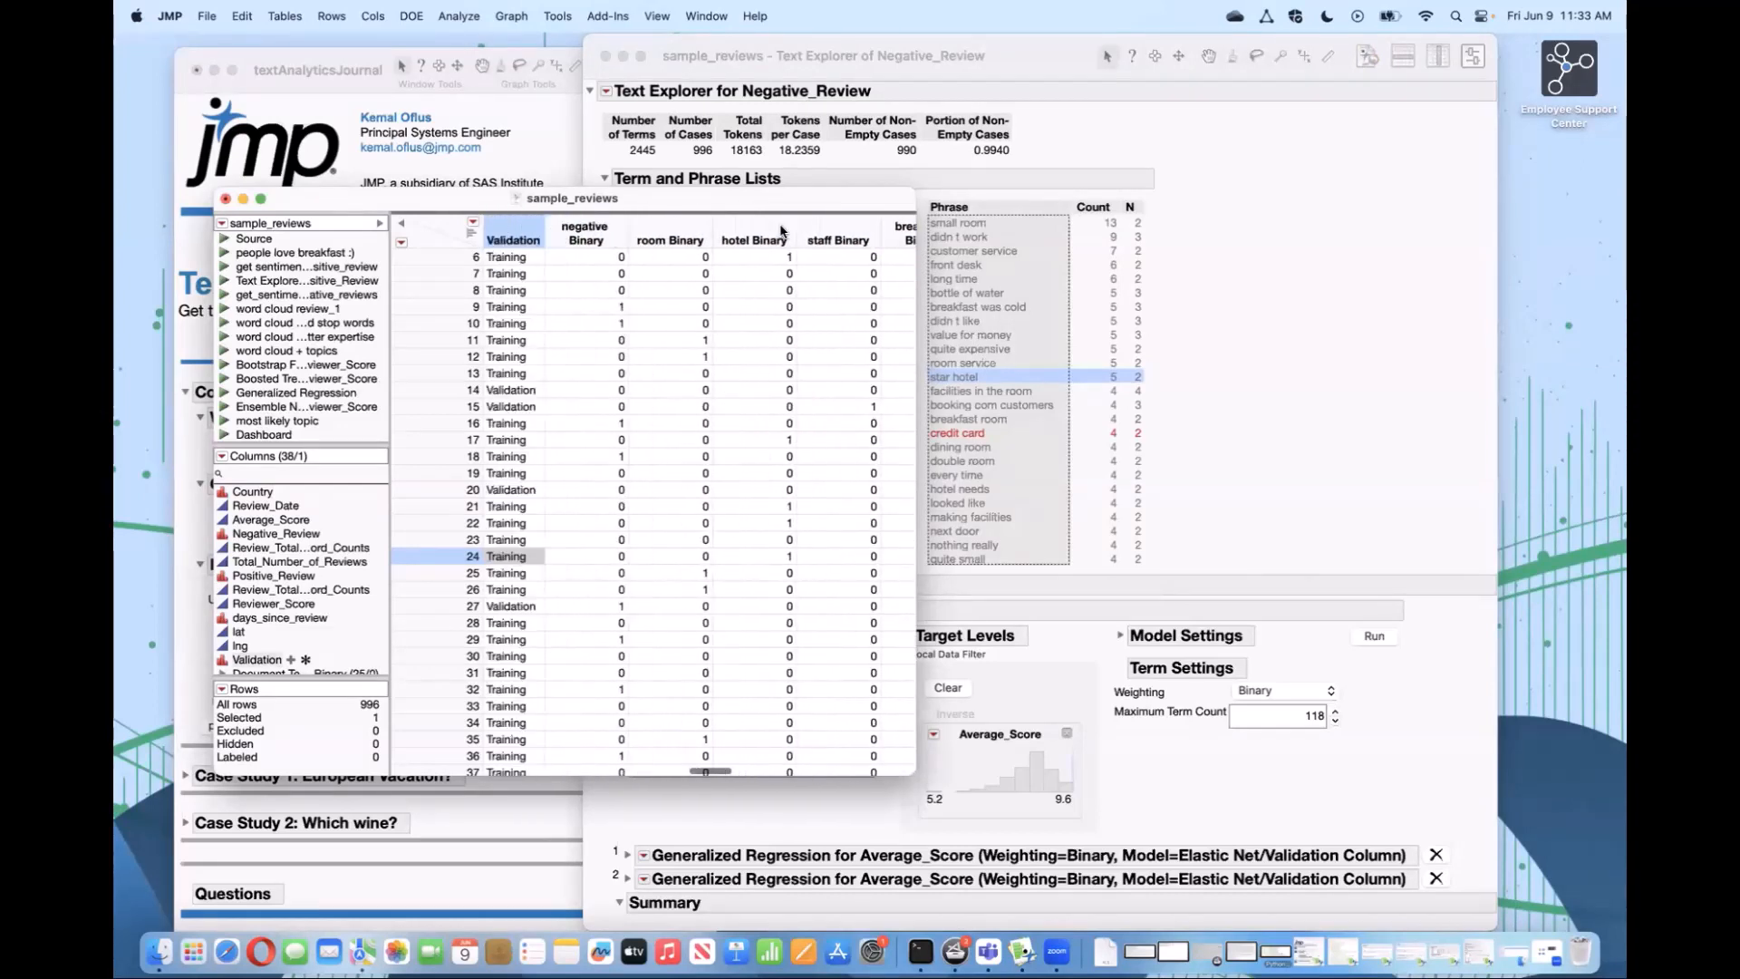
key(Right)
key(Right)
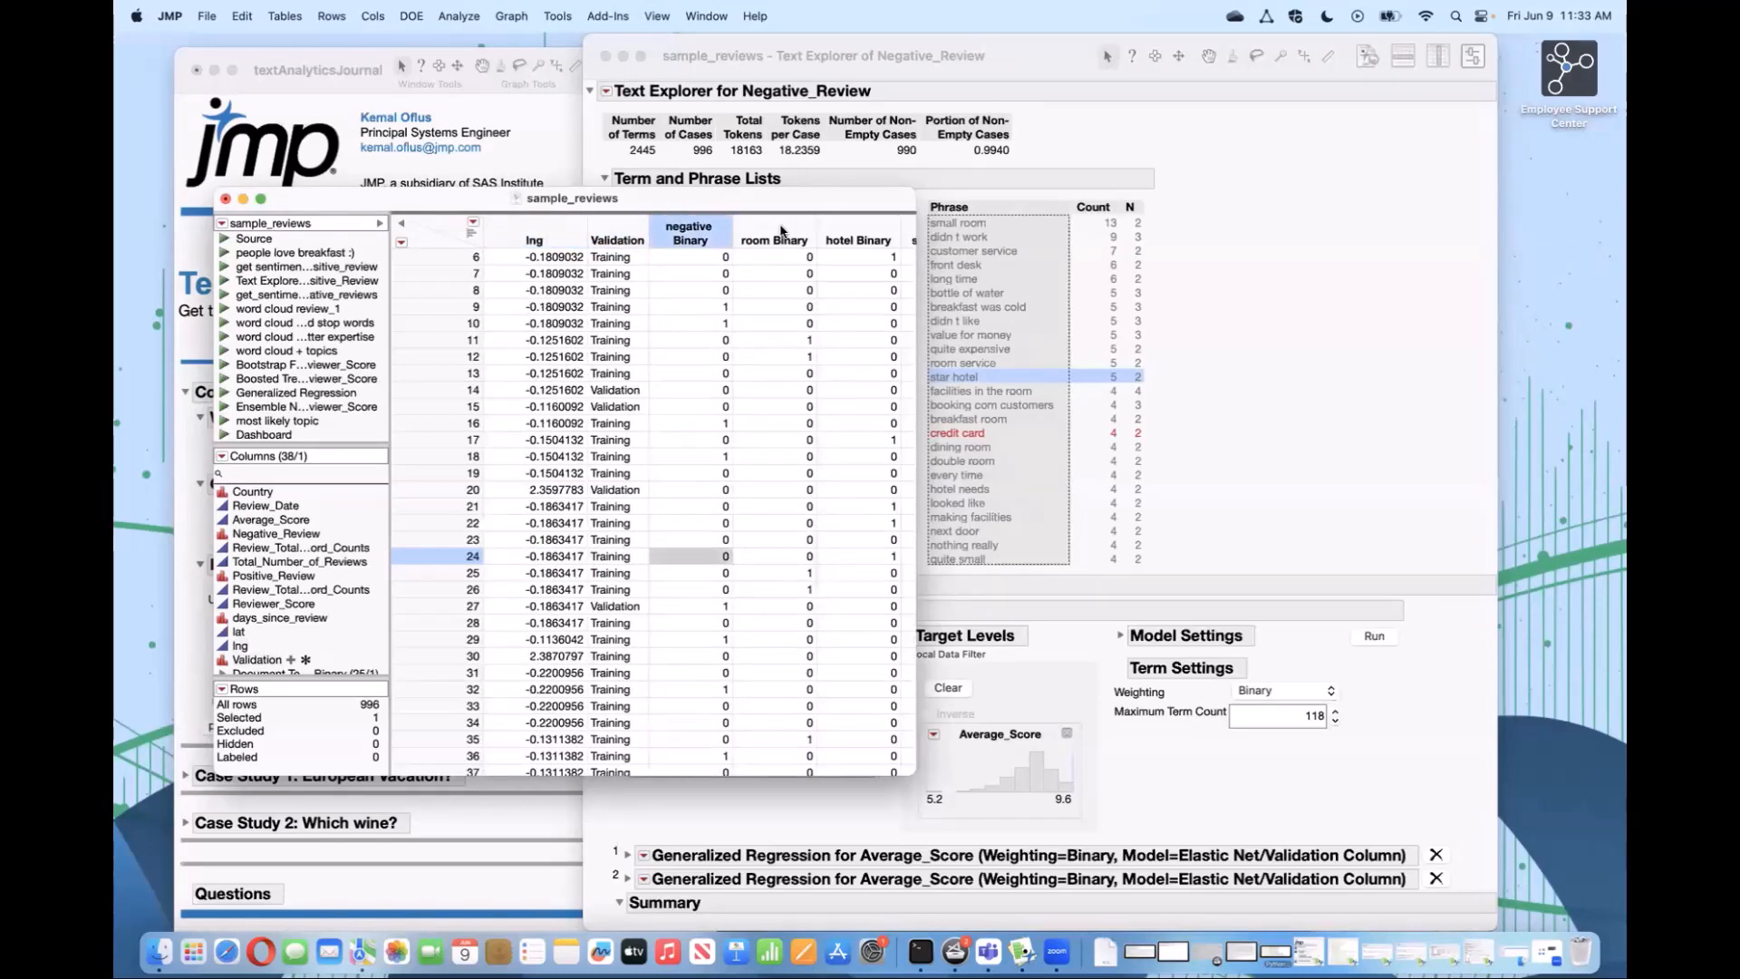
Step: Locate and select the Document Terms by Binary column group in the sample_reviews data table
scroll(275, 616, down, 1)
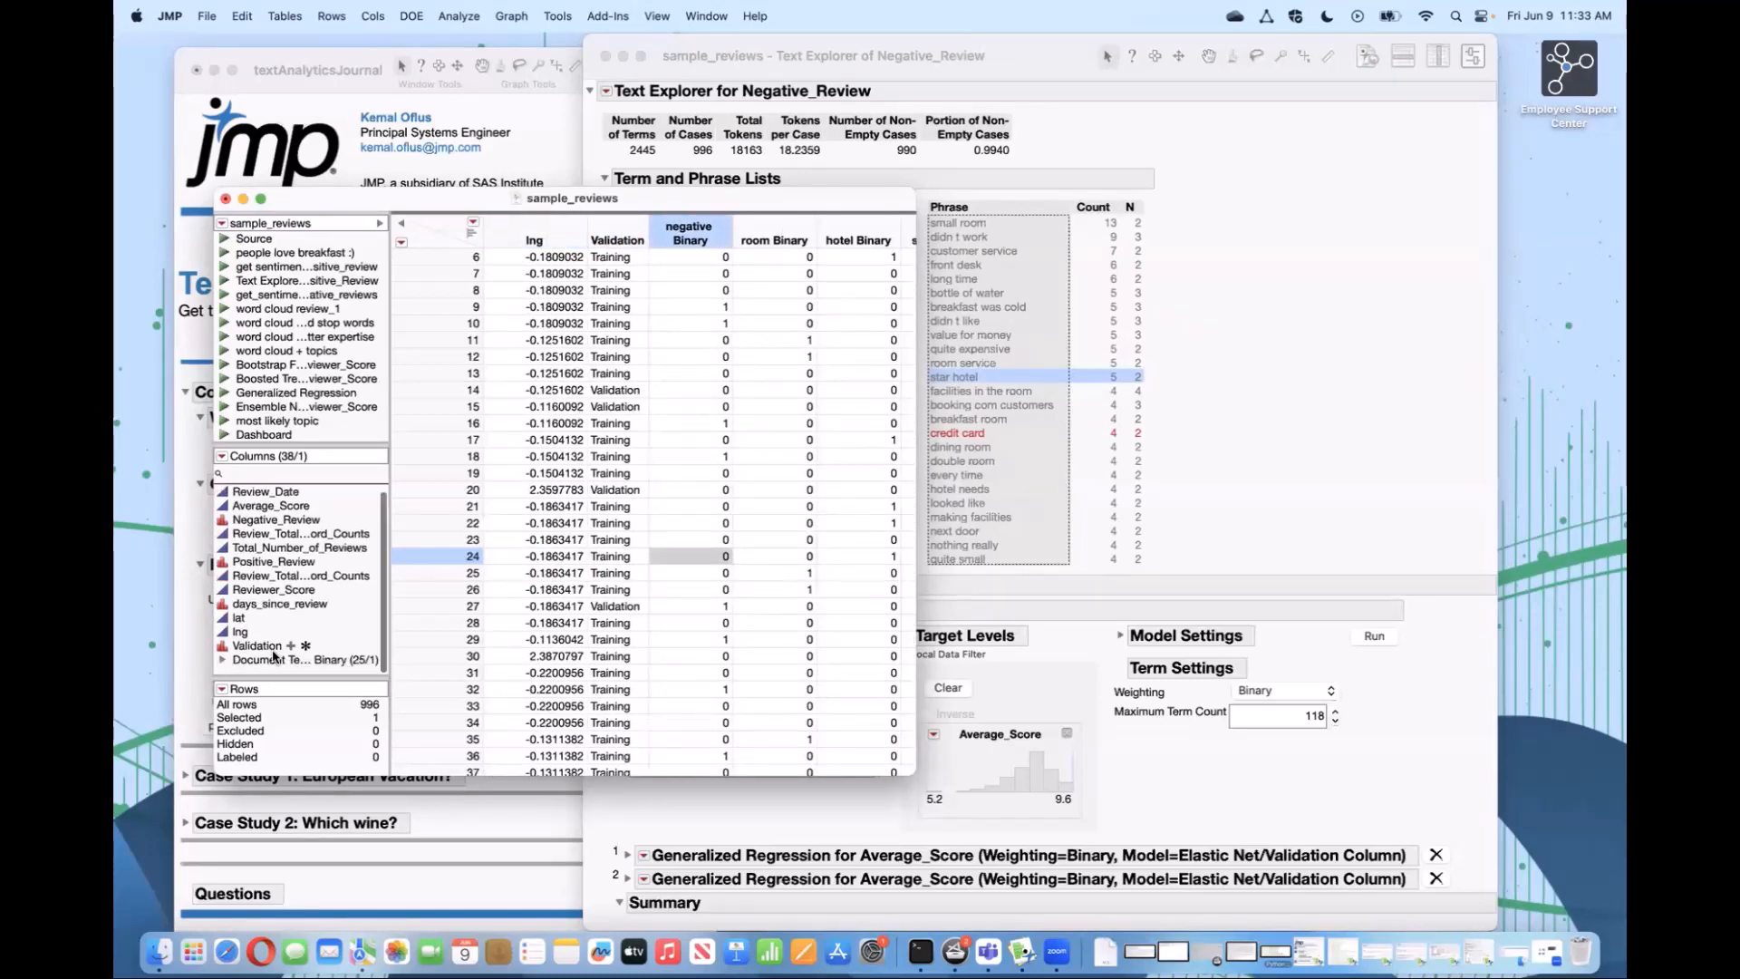
double_click(274, 657)
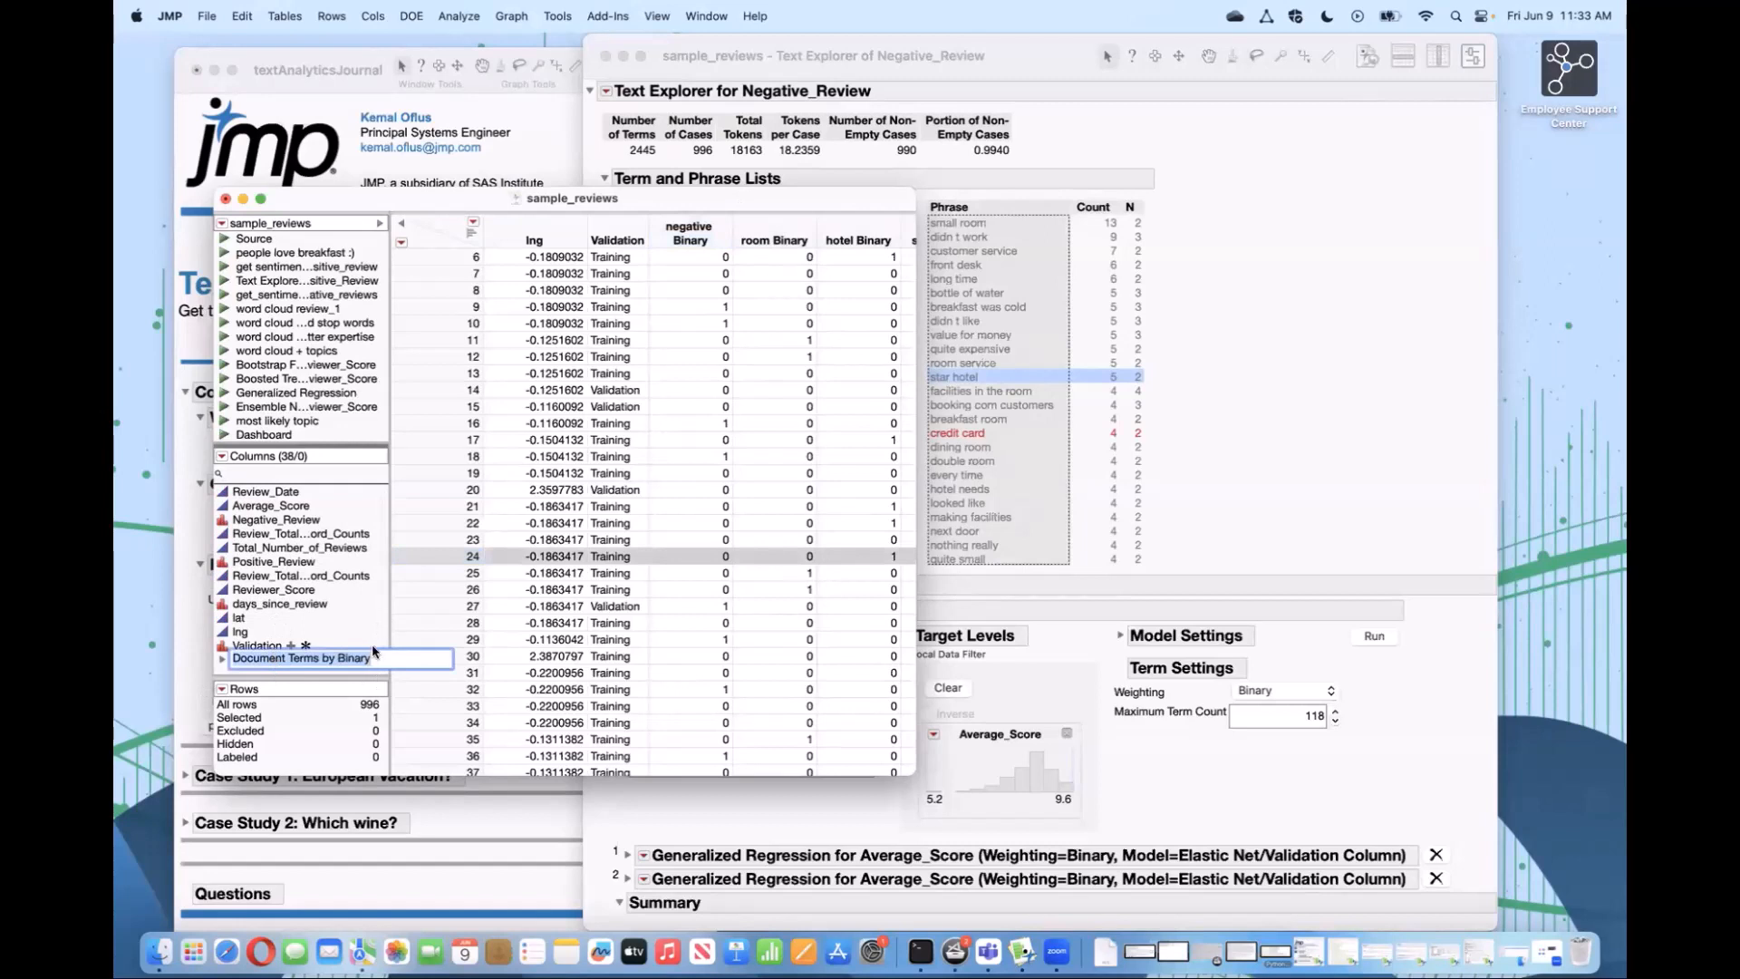
click(442, 717)
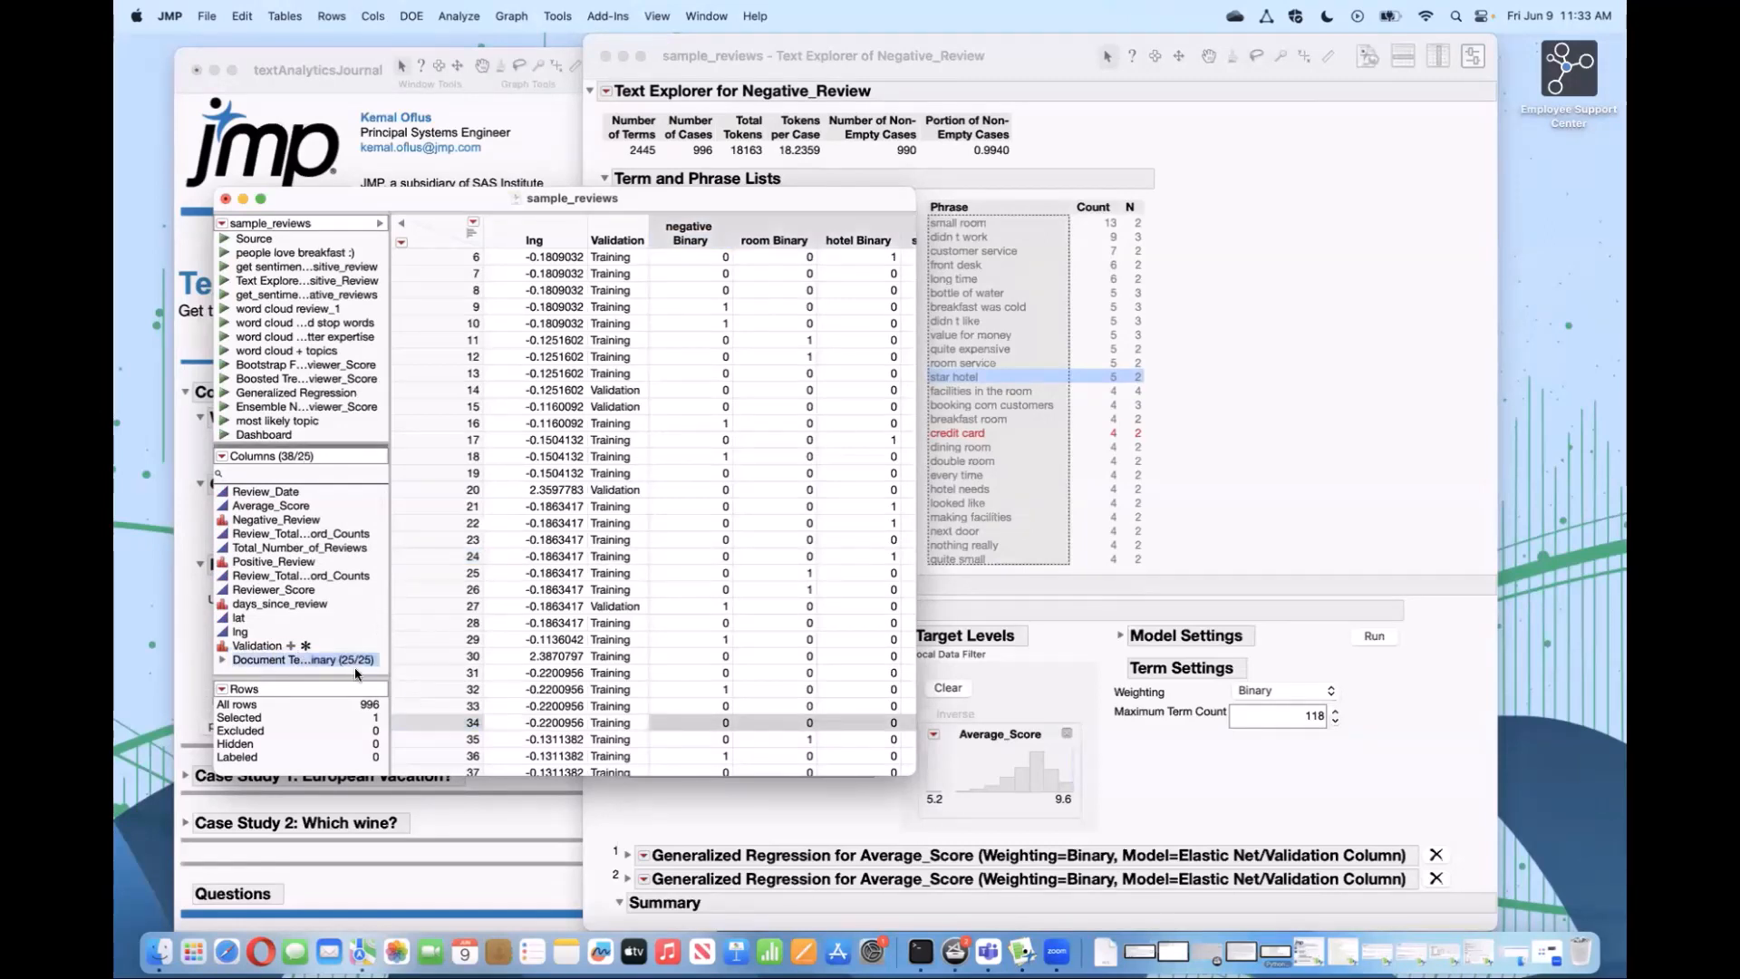
click(246, 18)
mouse_move(308, 261)
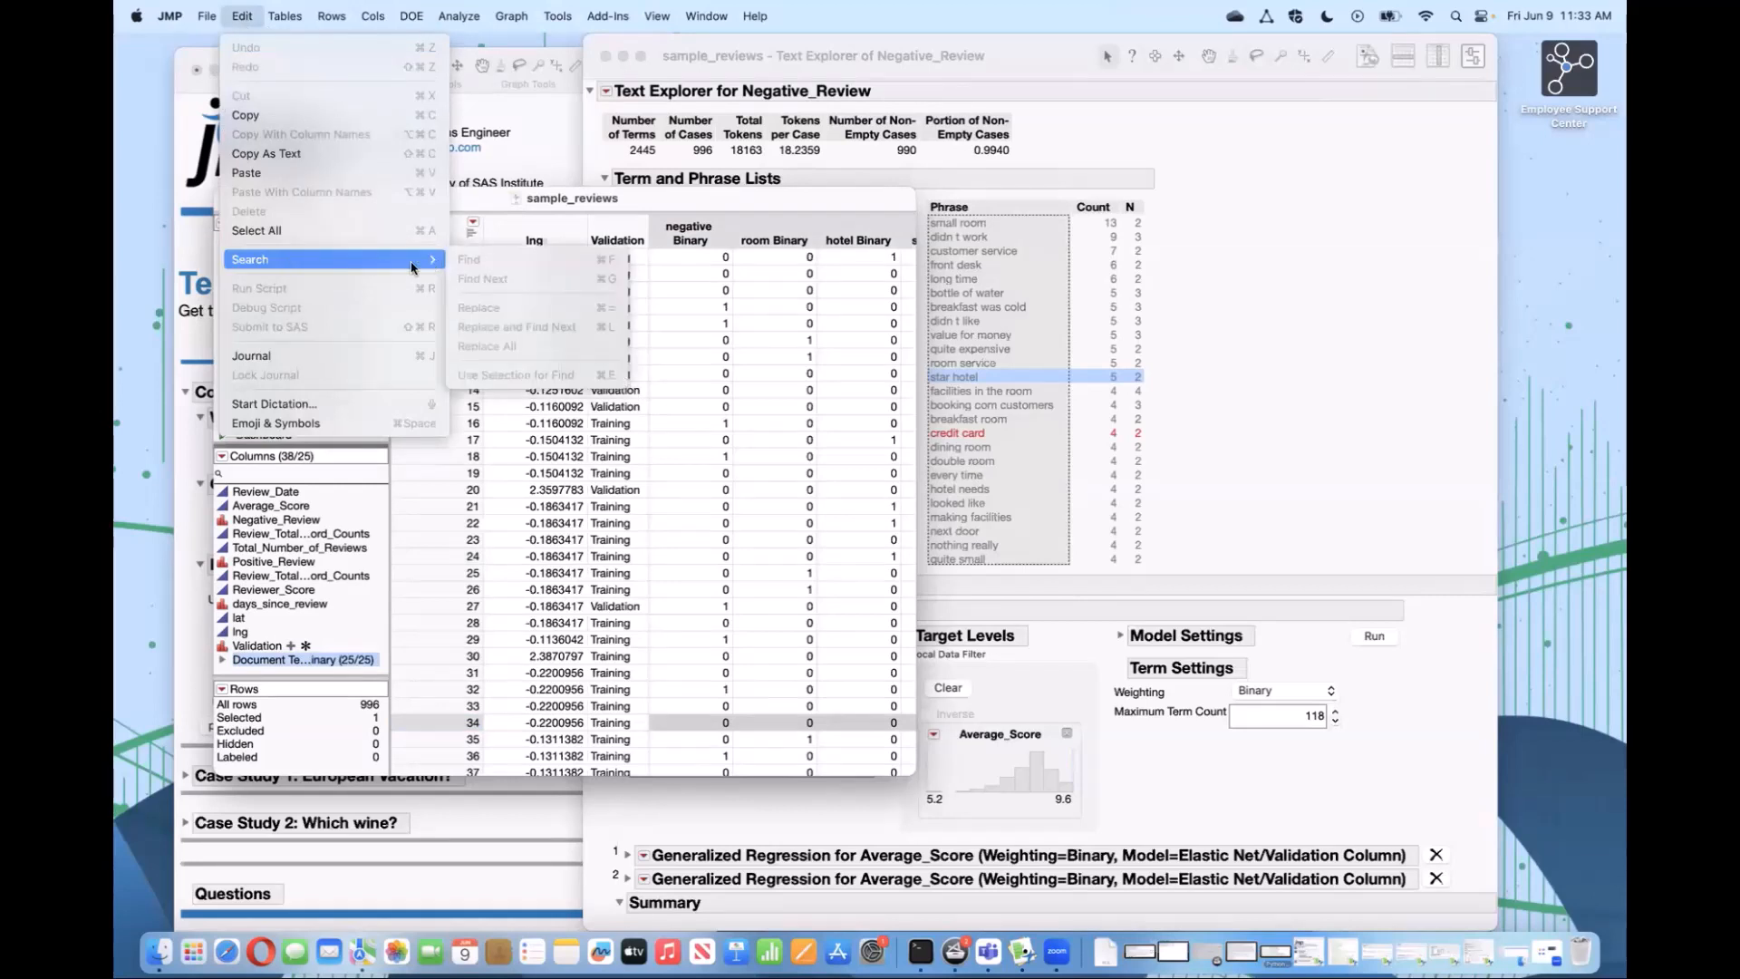
click(764, 249)
click(741, 242)
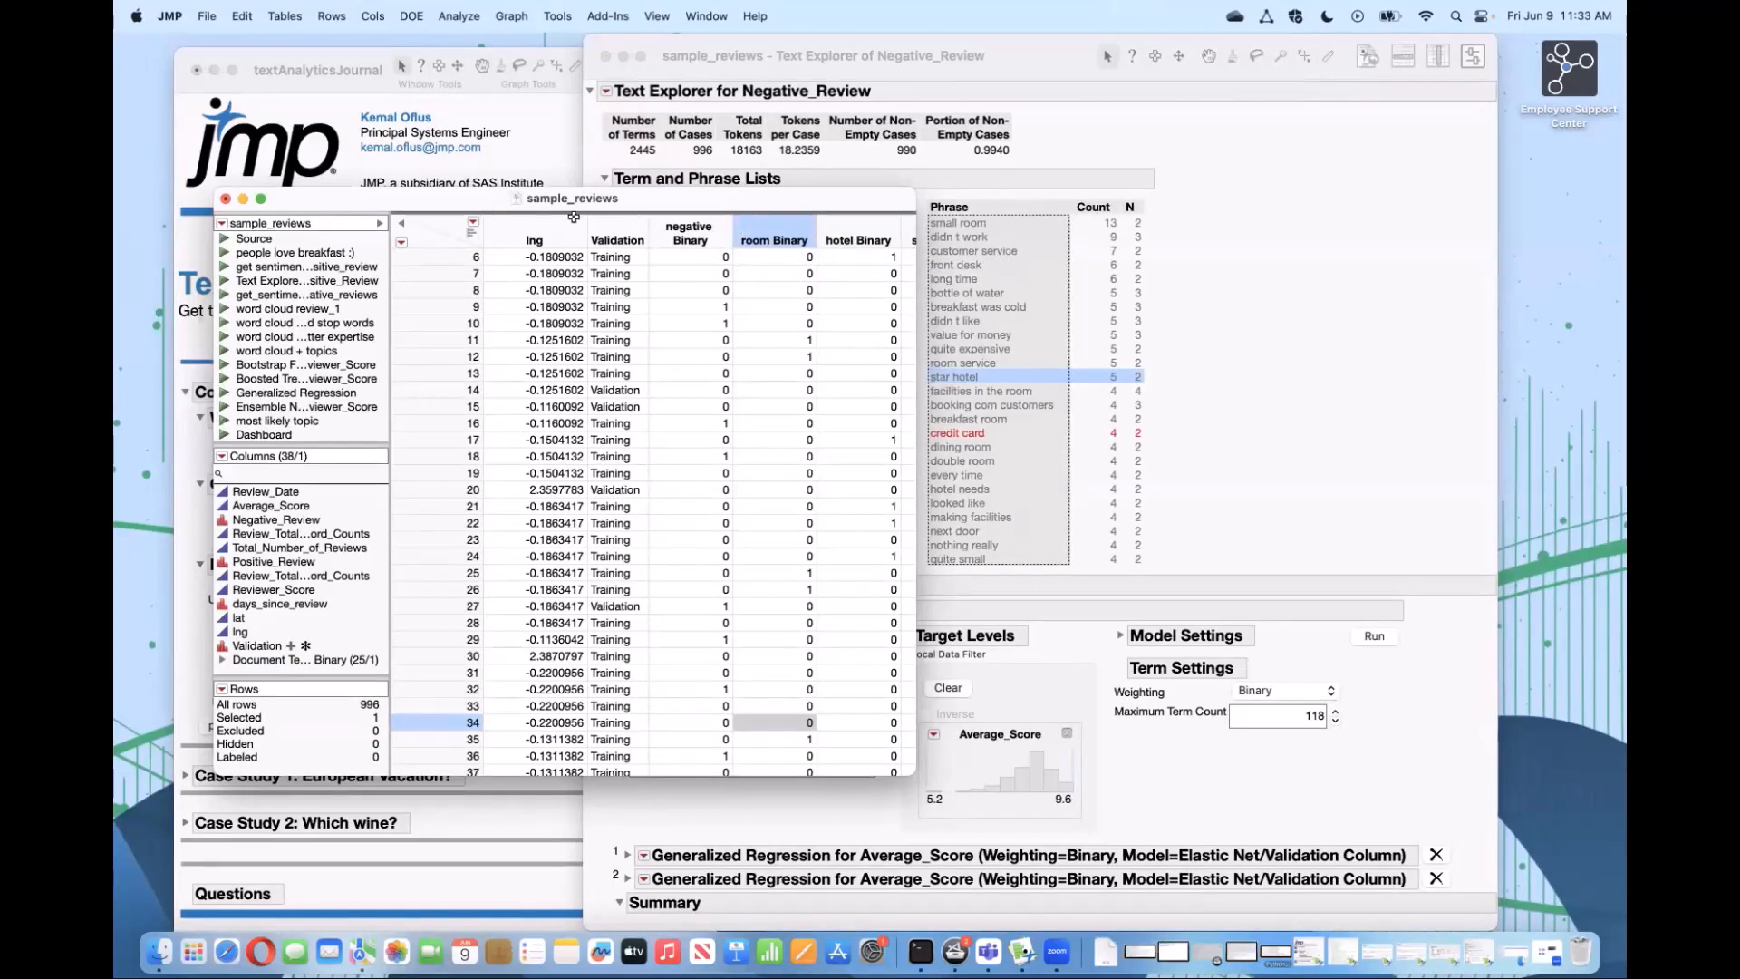
Step: Add the Document Terms by Binary group as model effects in Fit Model and close the dialog without running it
click(460, 16)
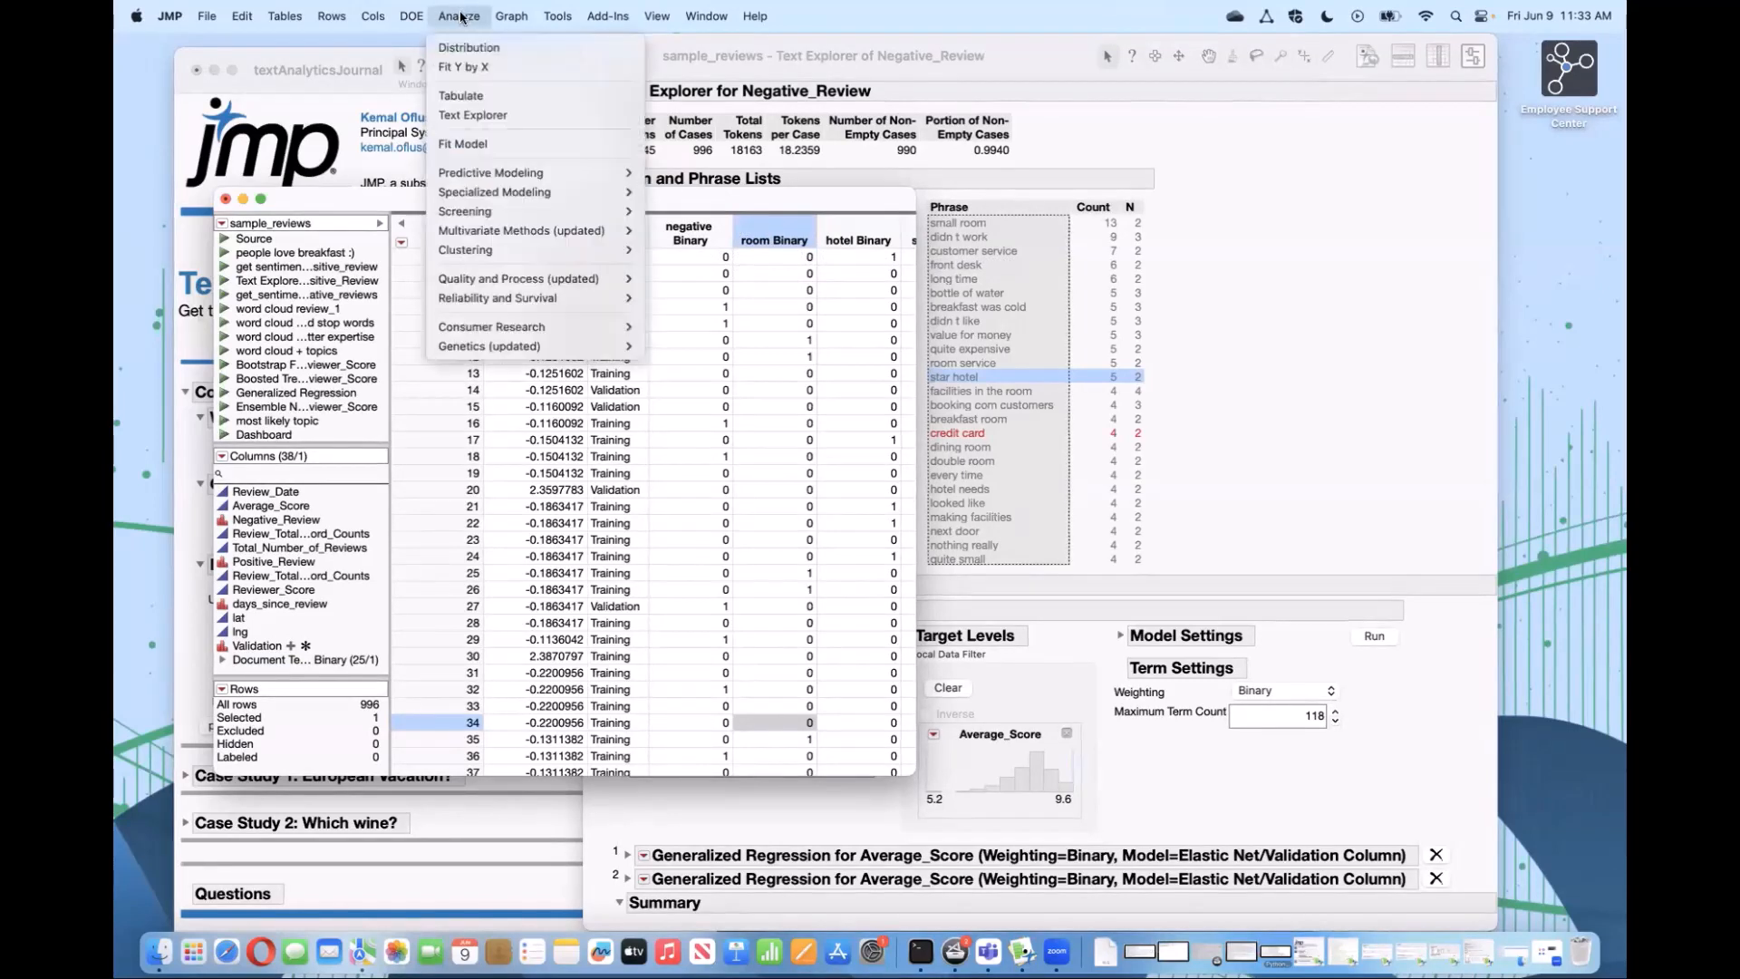
click(472, 146)
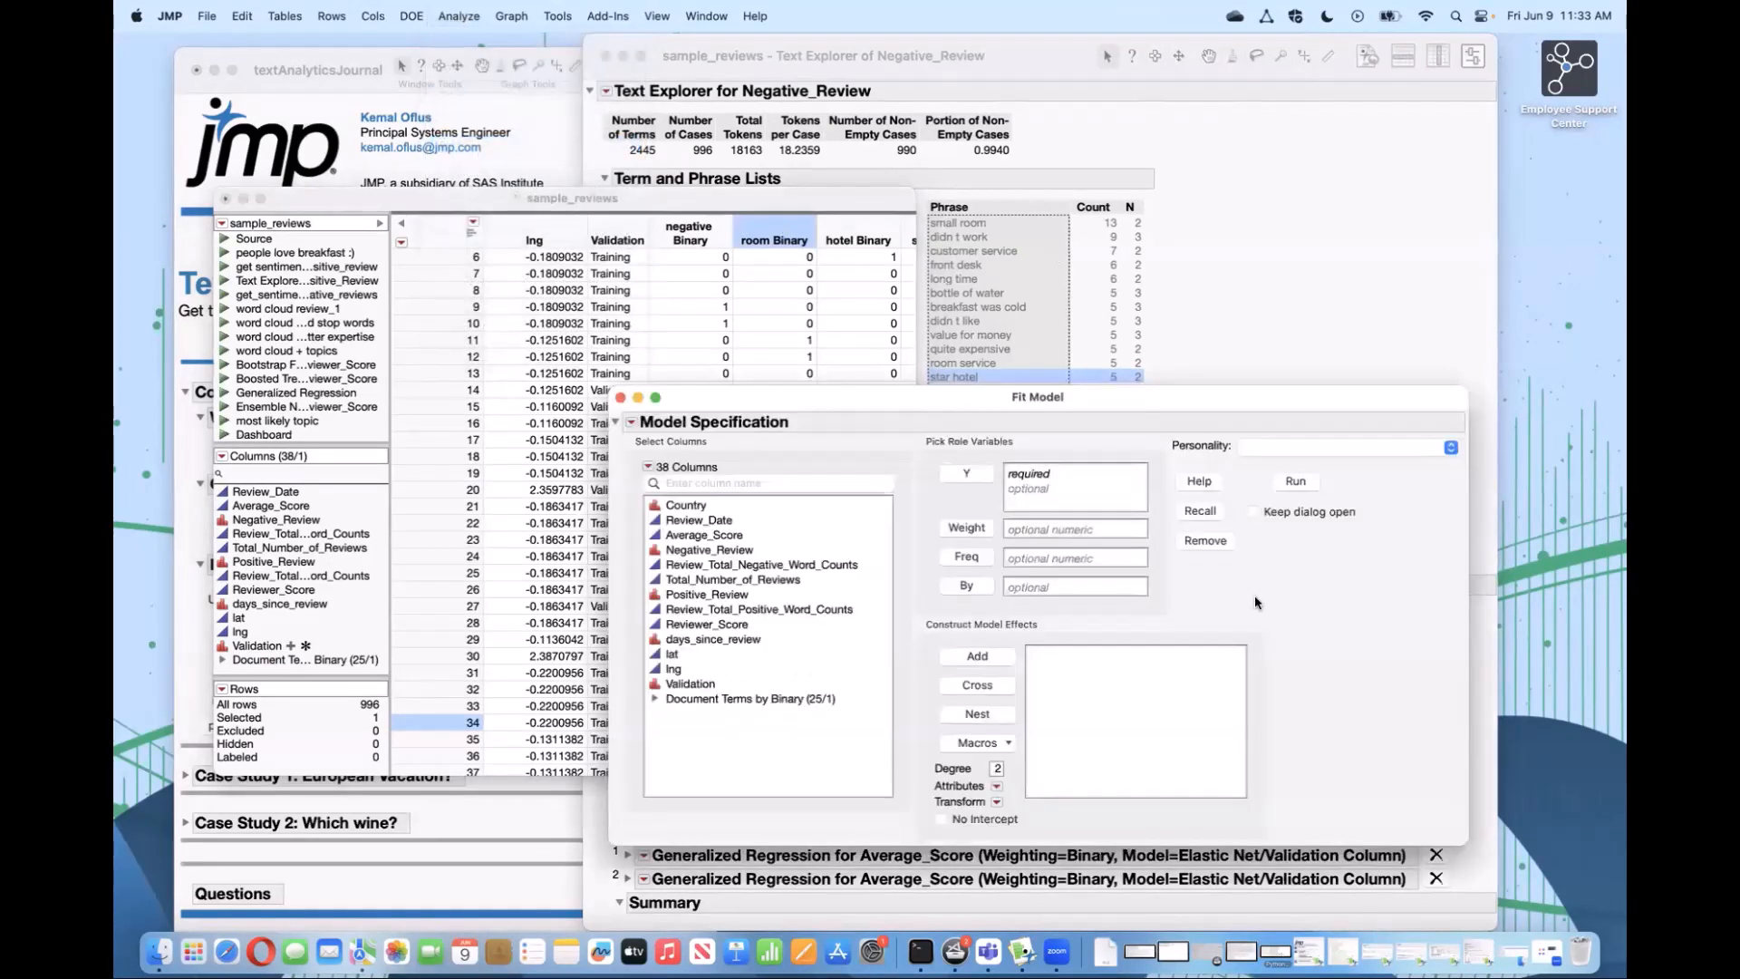
click(777, 698)
click(977, 656)
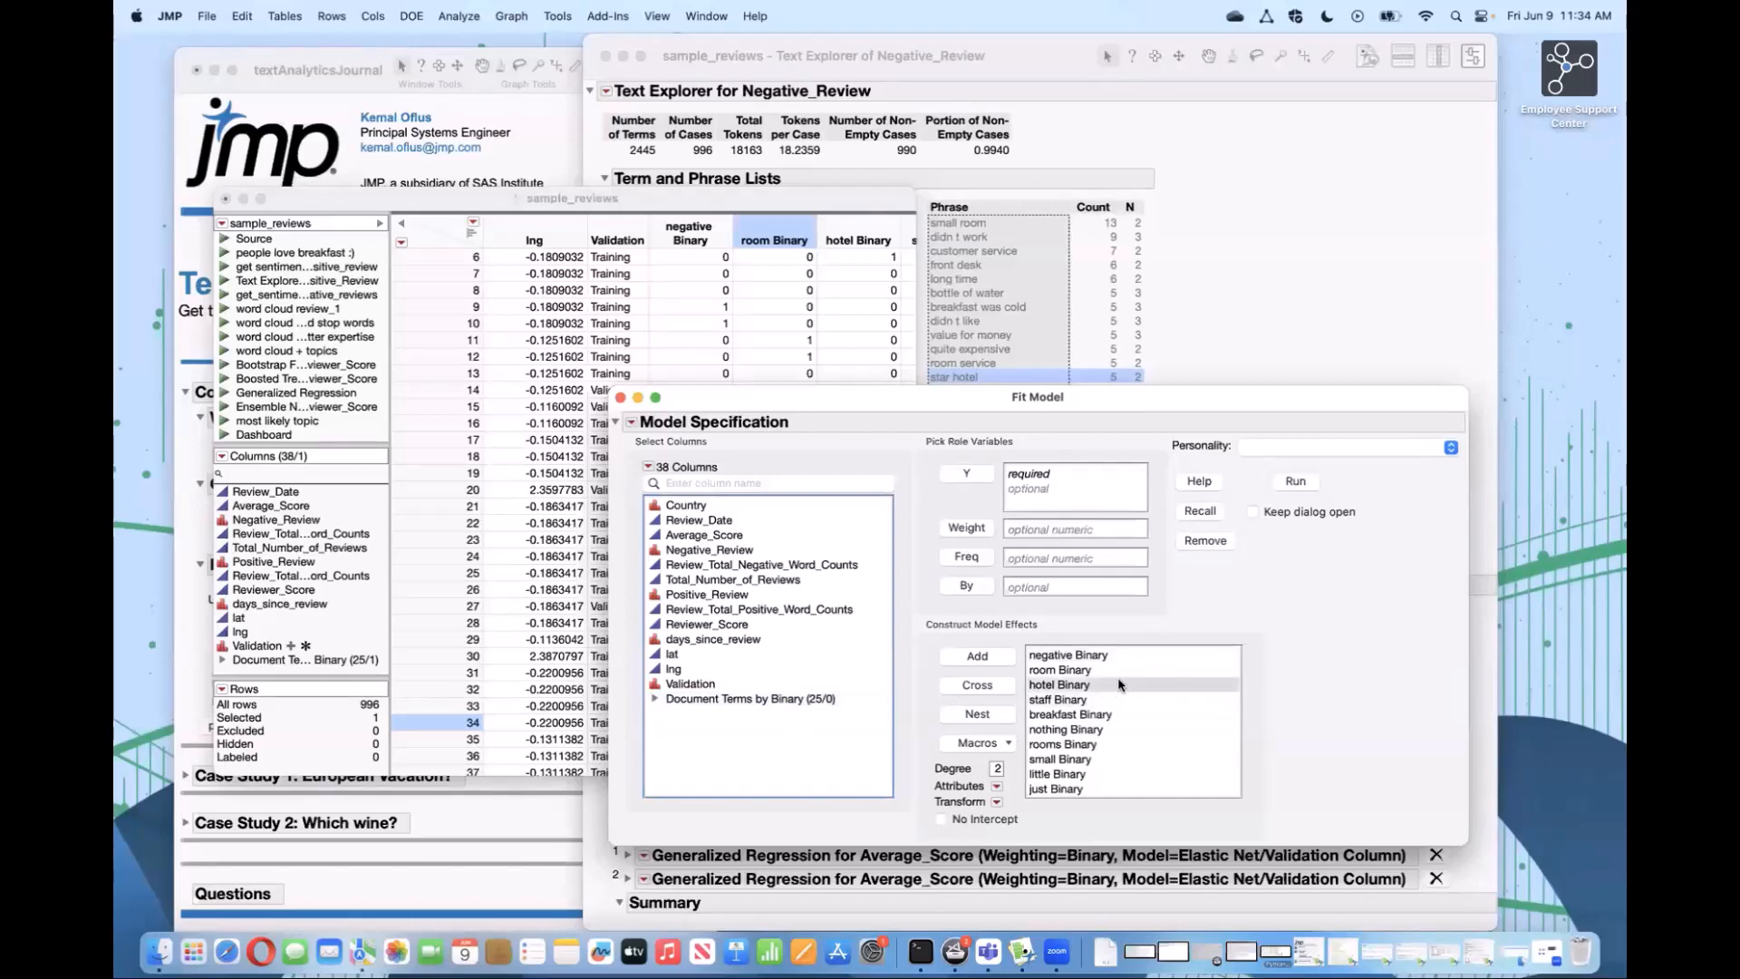
click(621, 398)
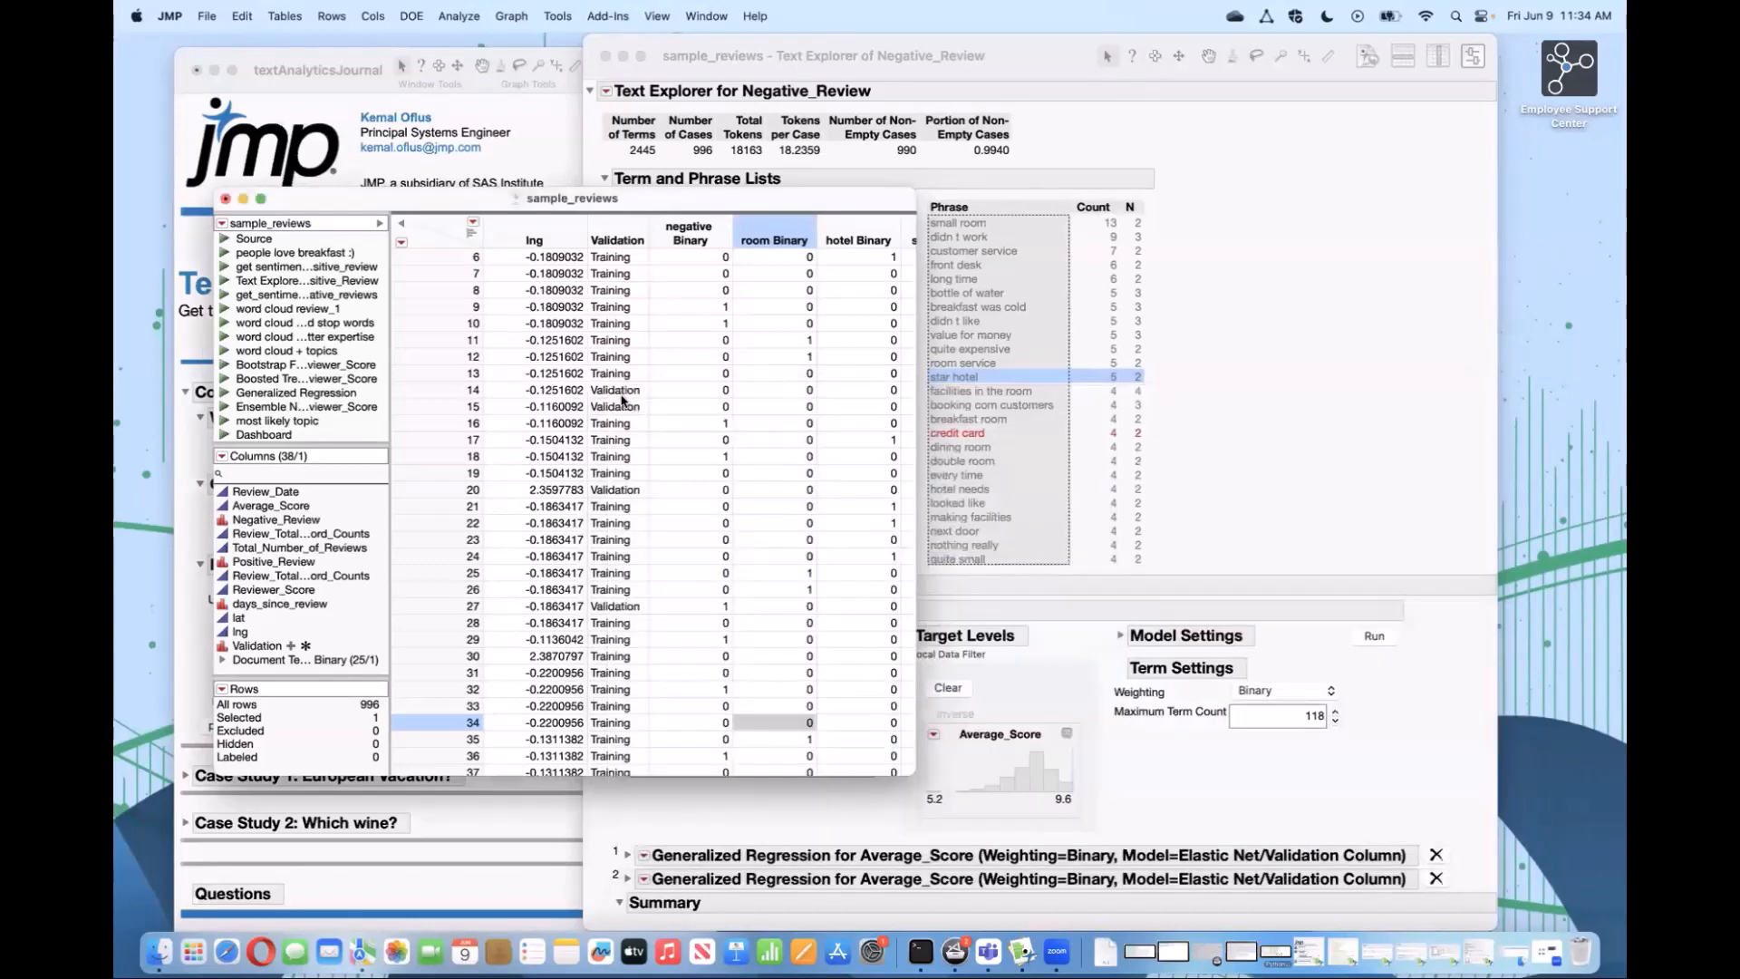
Step: Run Predictor Screening with Average_Score as the response and the Document Terms by Binary group as predictors
click(450, 15)
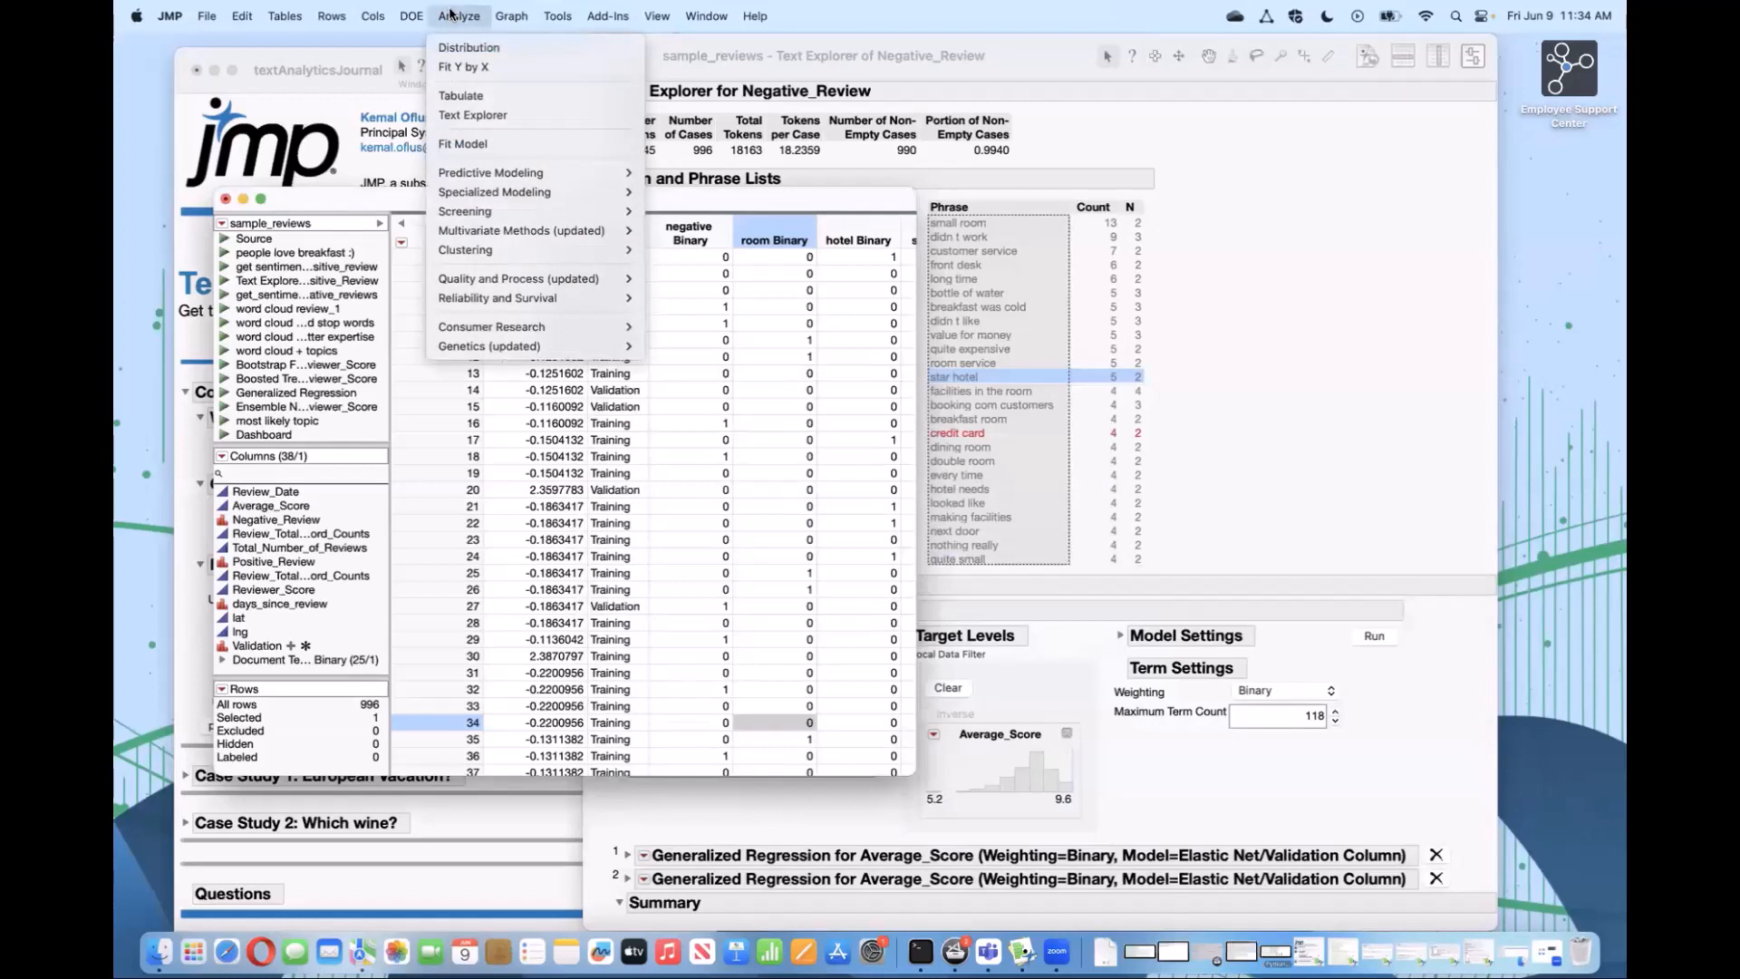
mouse_move(488, 218)
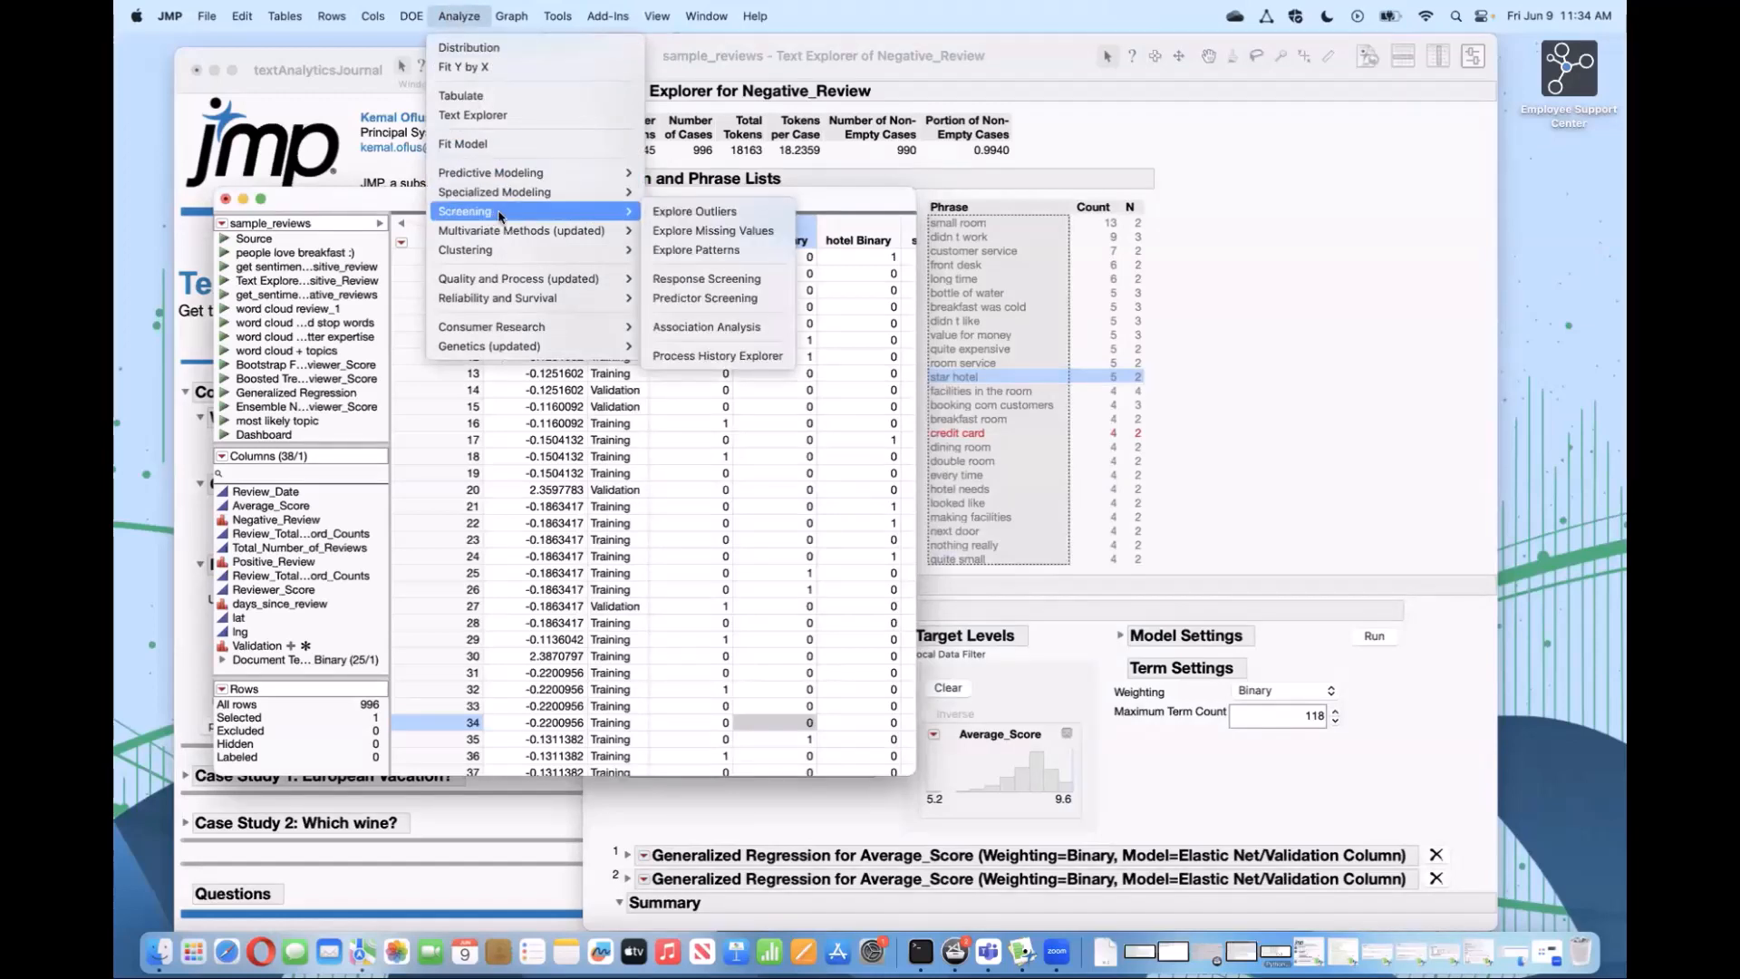
click(742, 301)
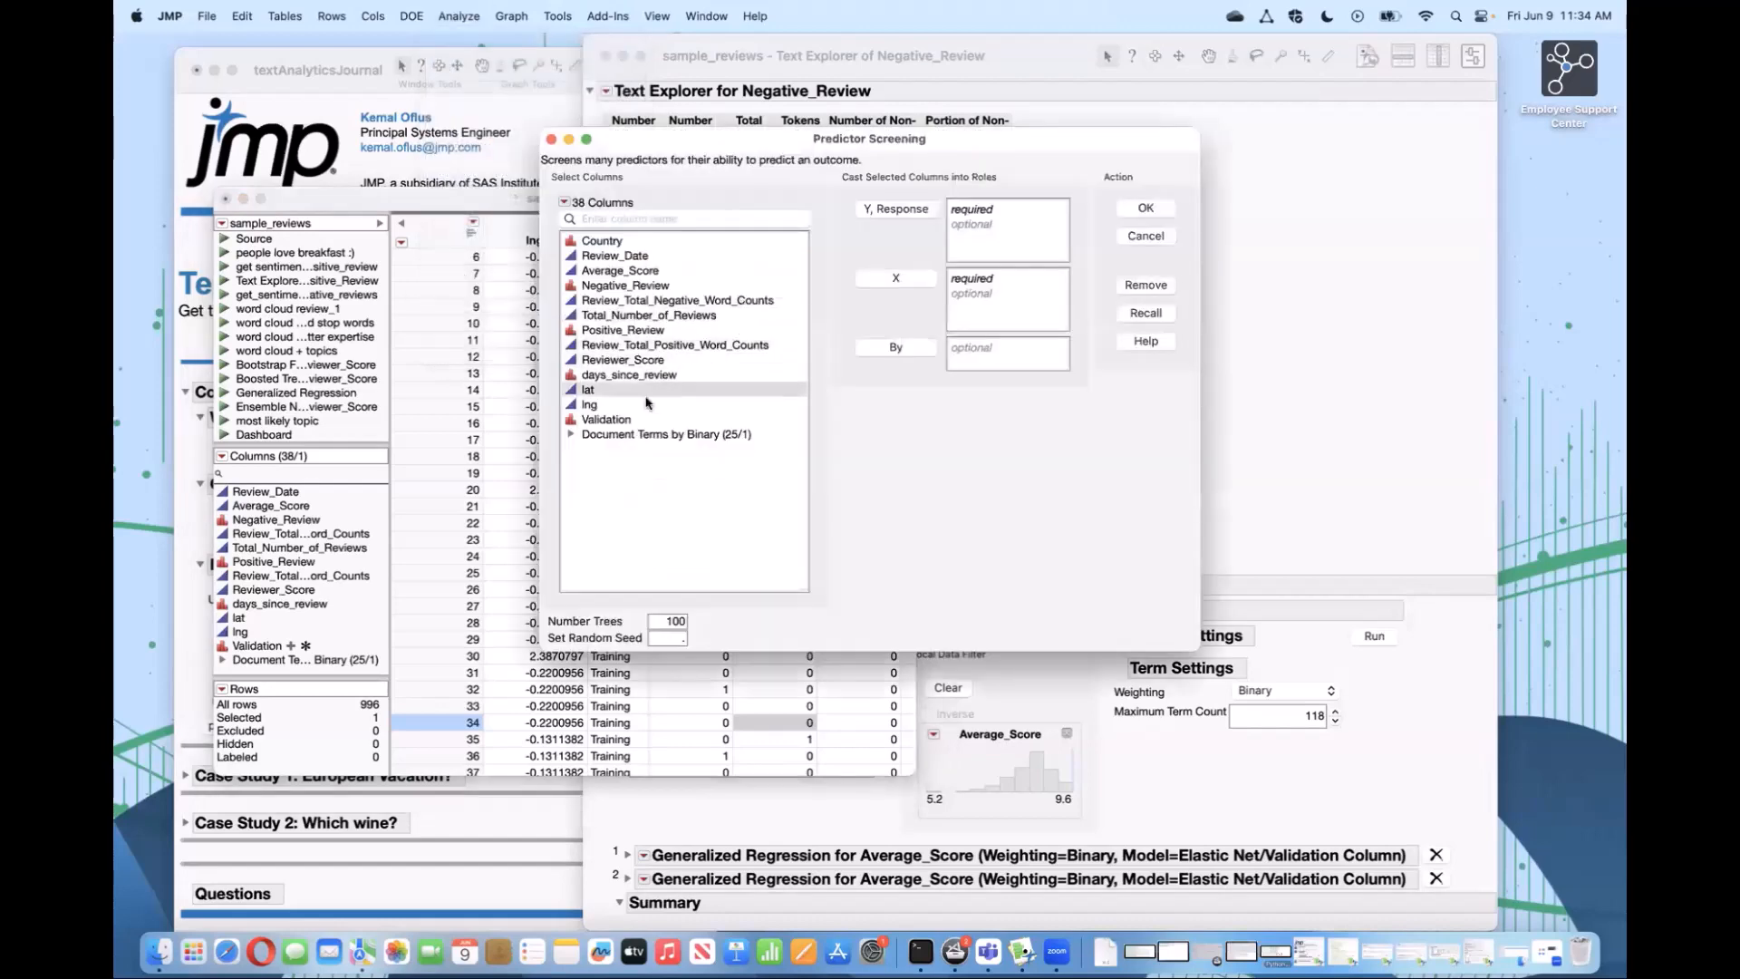
click(606, 272)
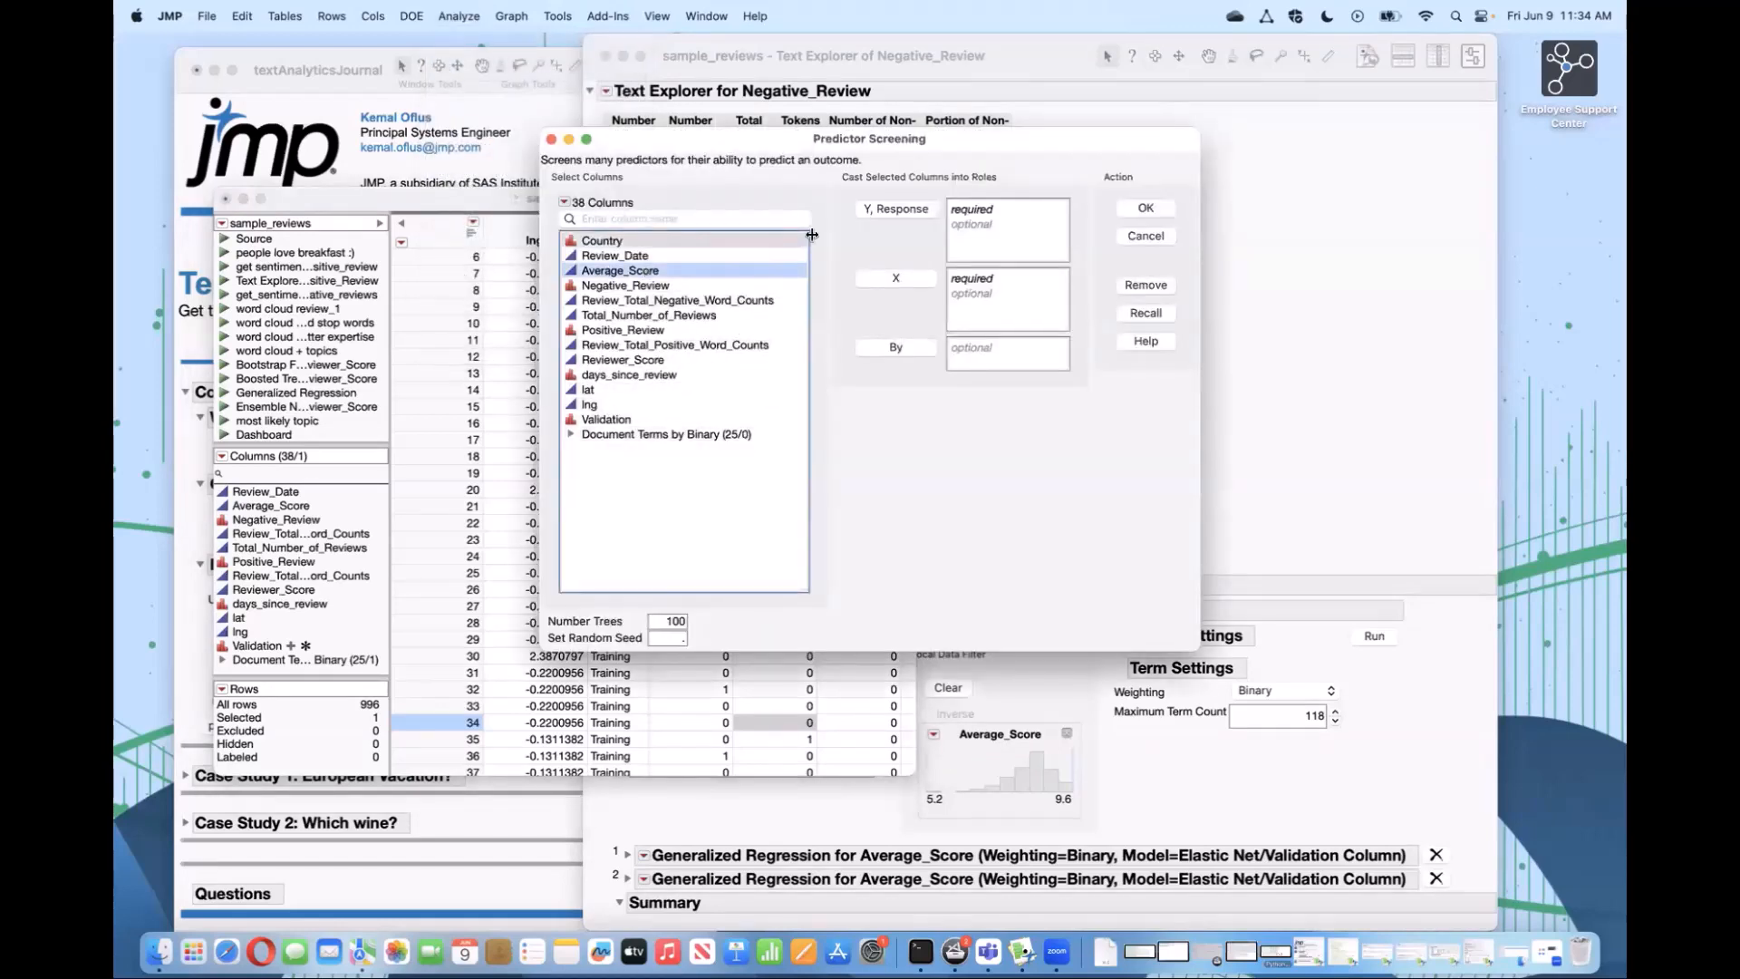
click(873, 218)
click(778, 436)
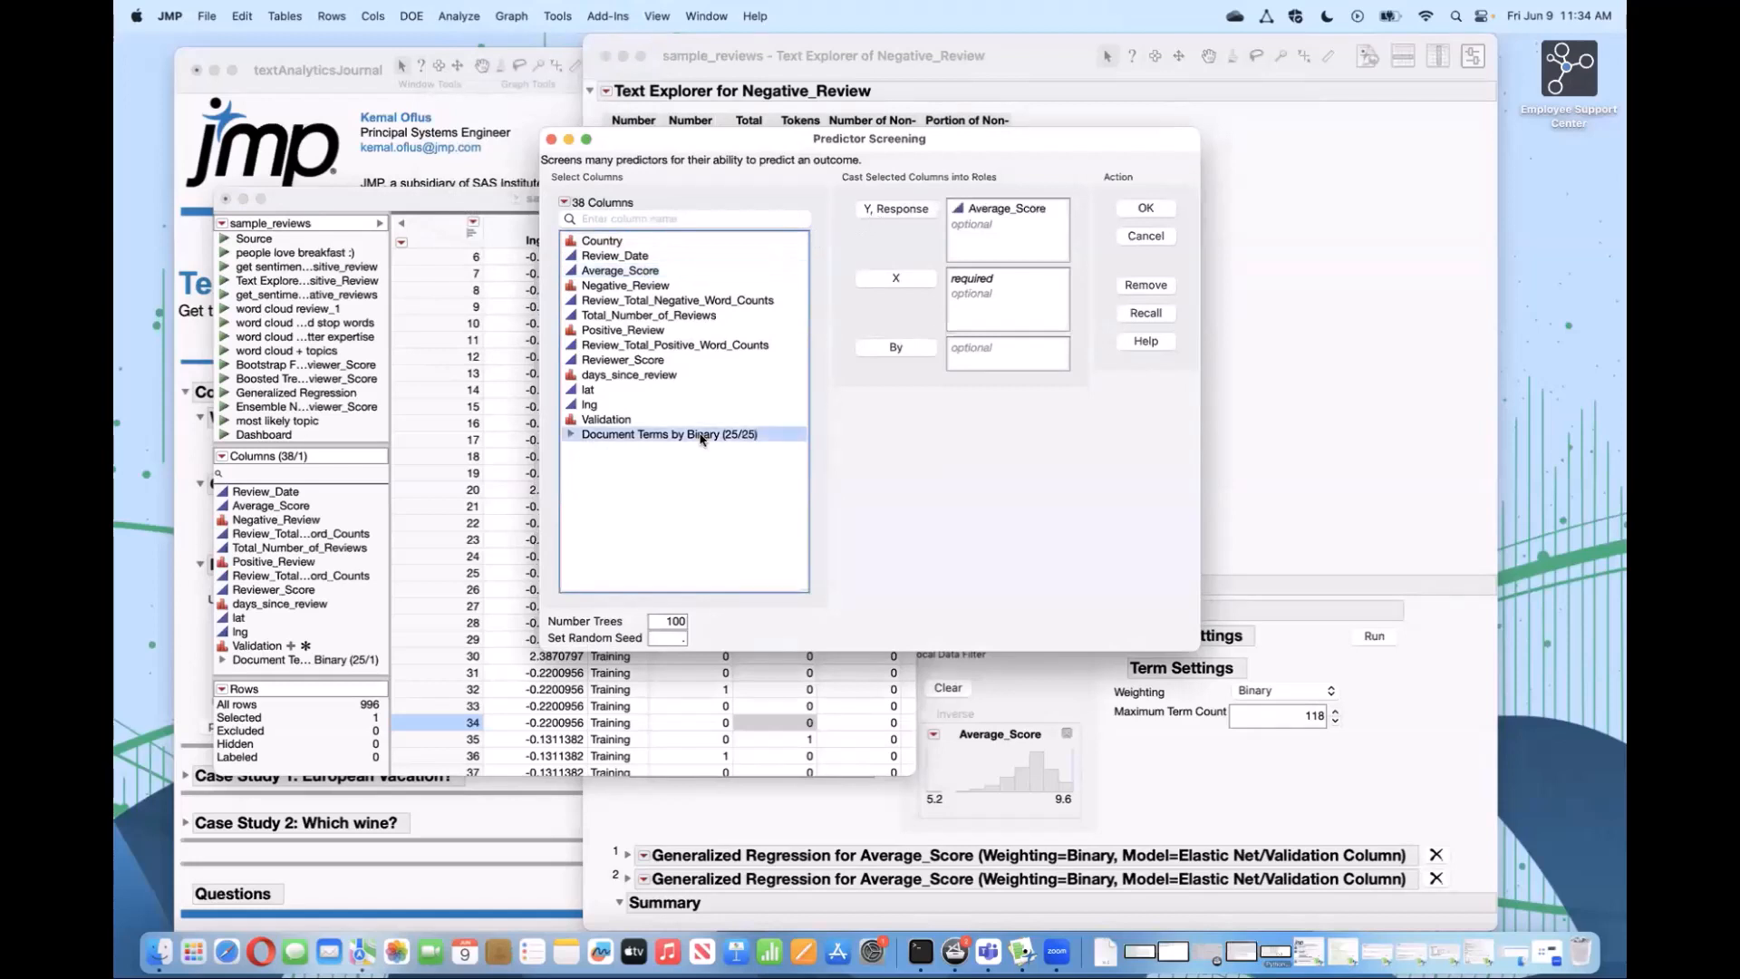
click(896, 278)
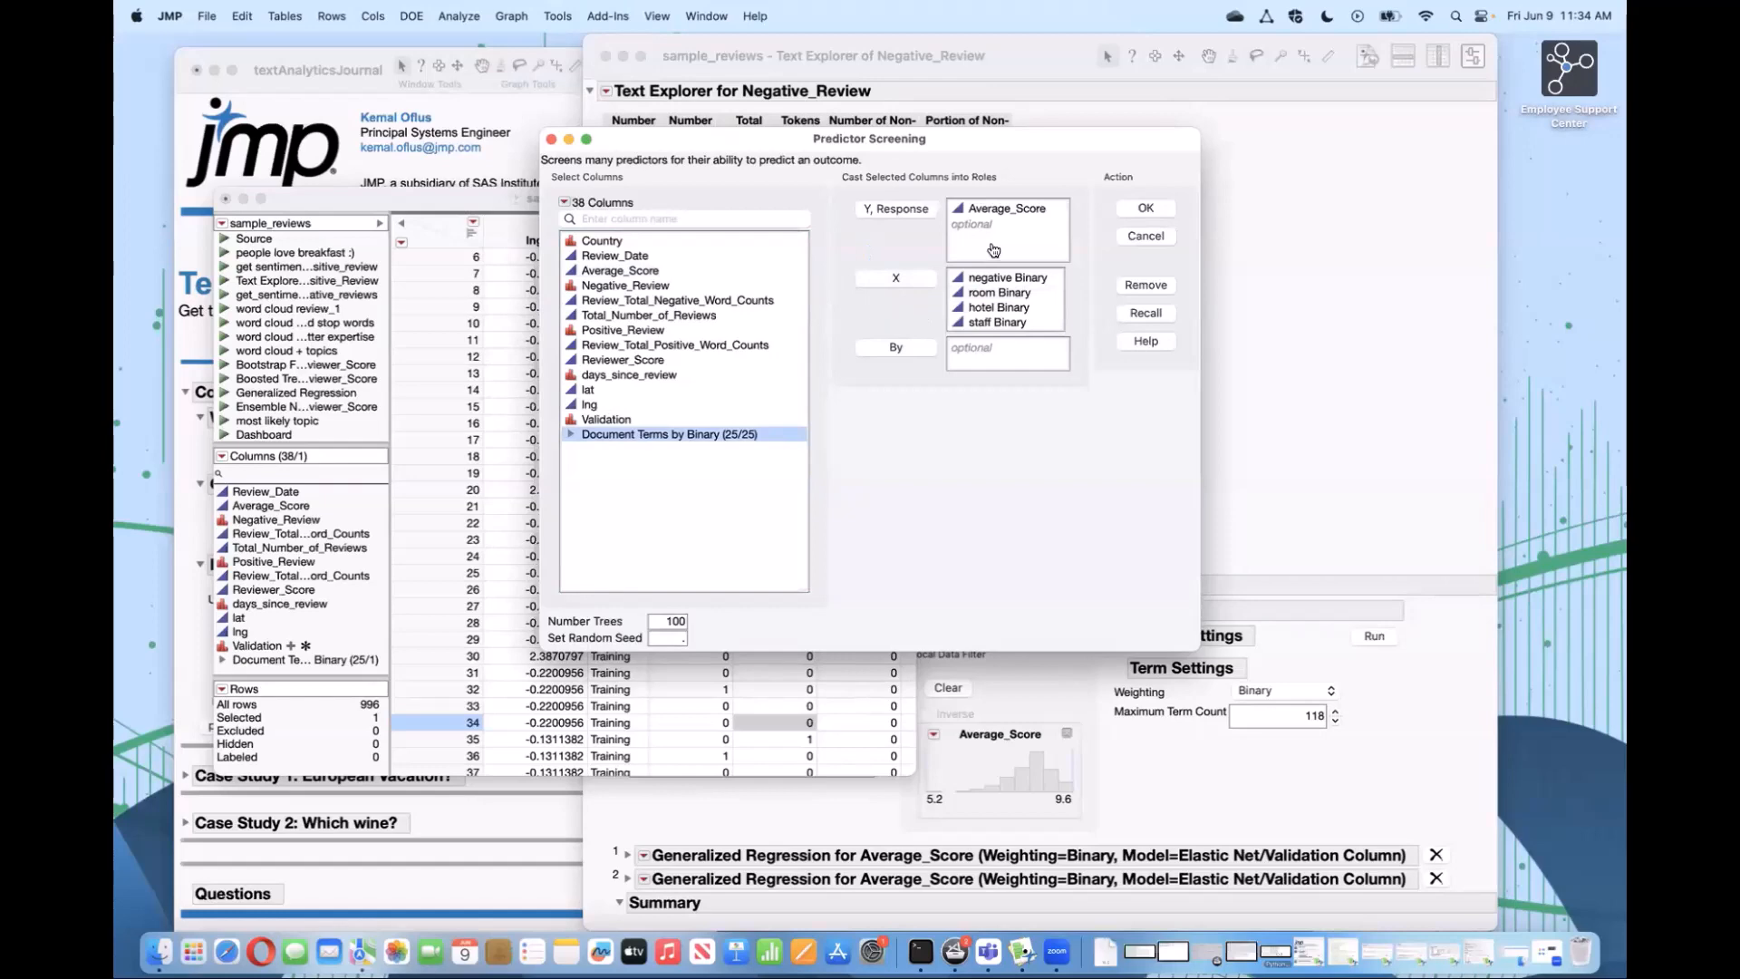
click(1148, 208)
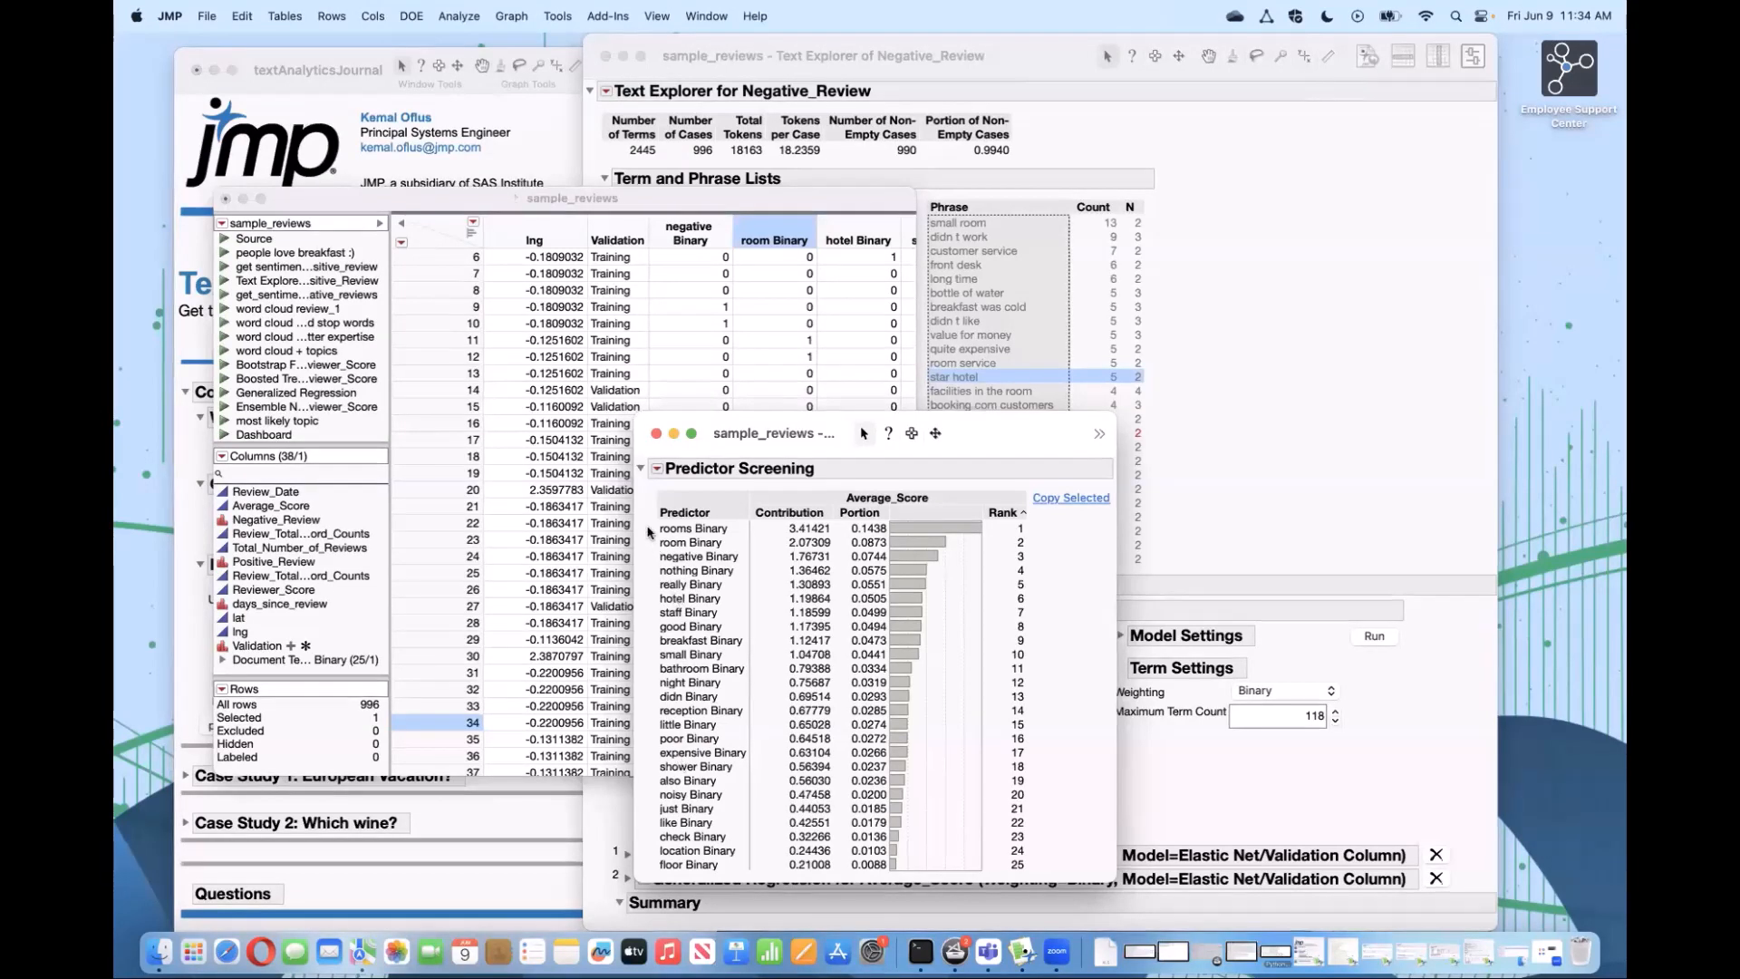
Step: Highlight the top-ranked predictors from rooms Binary to breakfast Binary, excluding really Binary, and close the Predictor Screening report
click(659, 640)
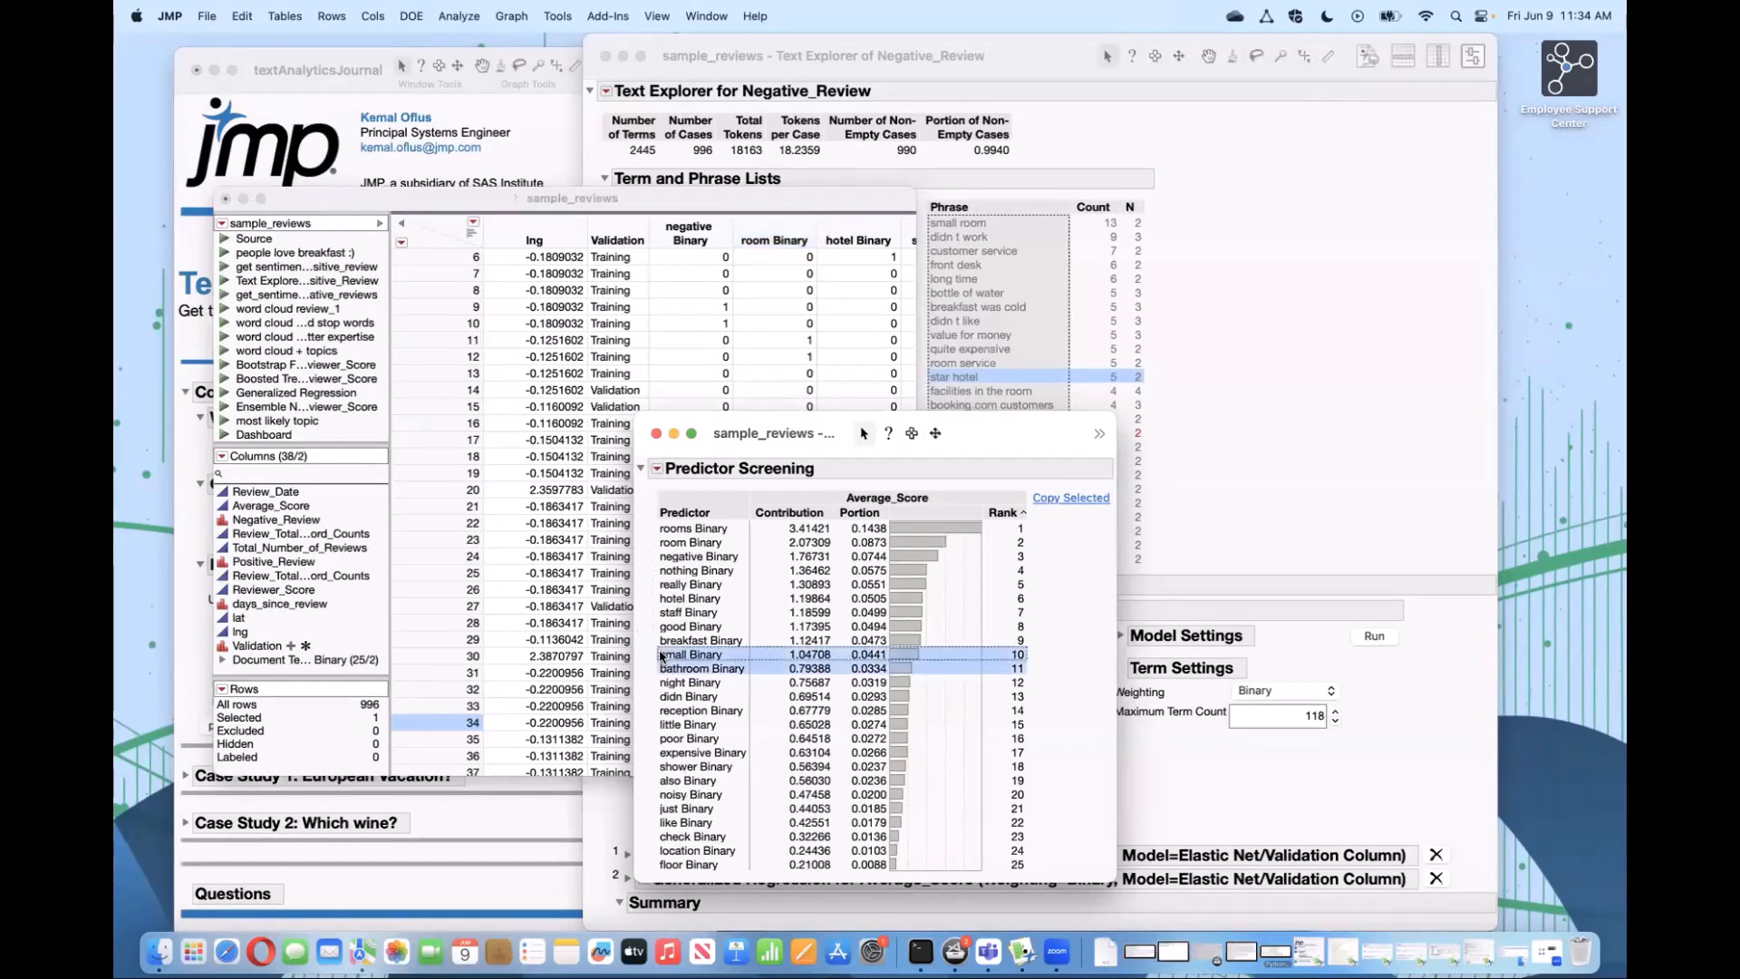
drag(656, 612, 660, 514)
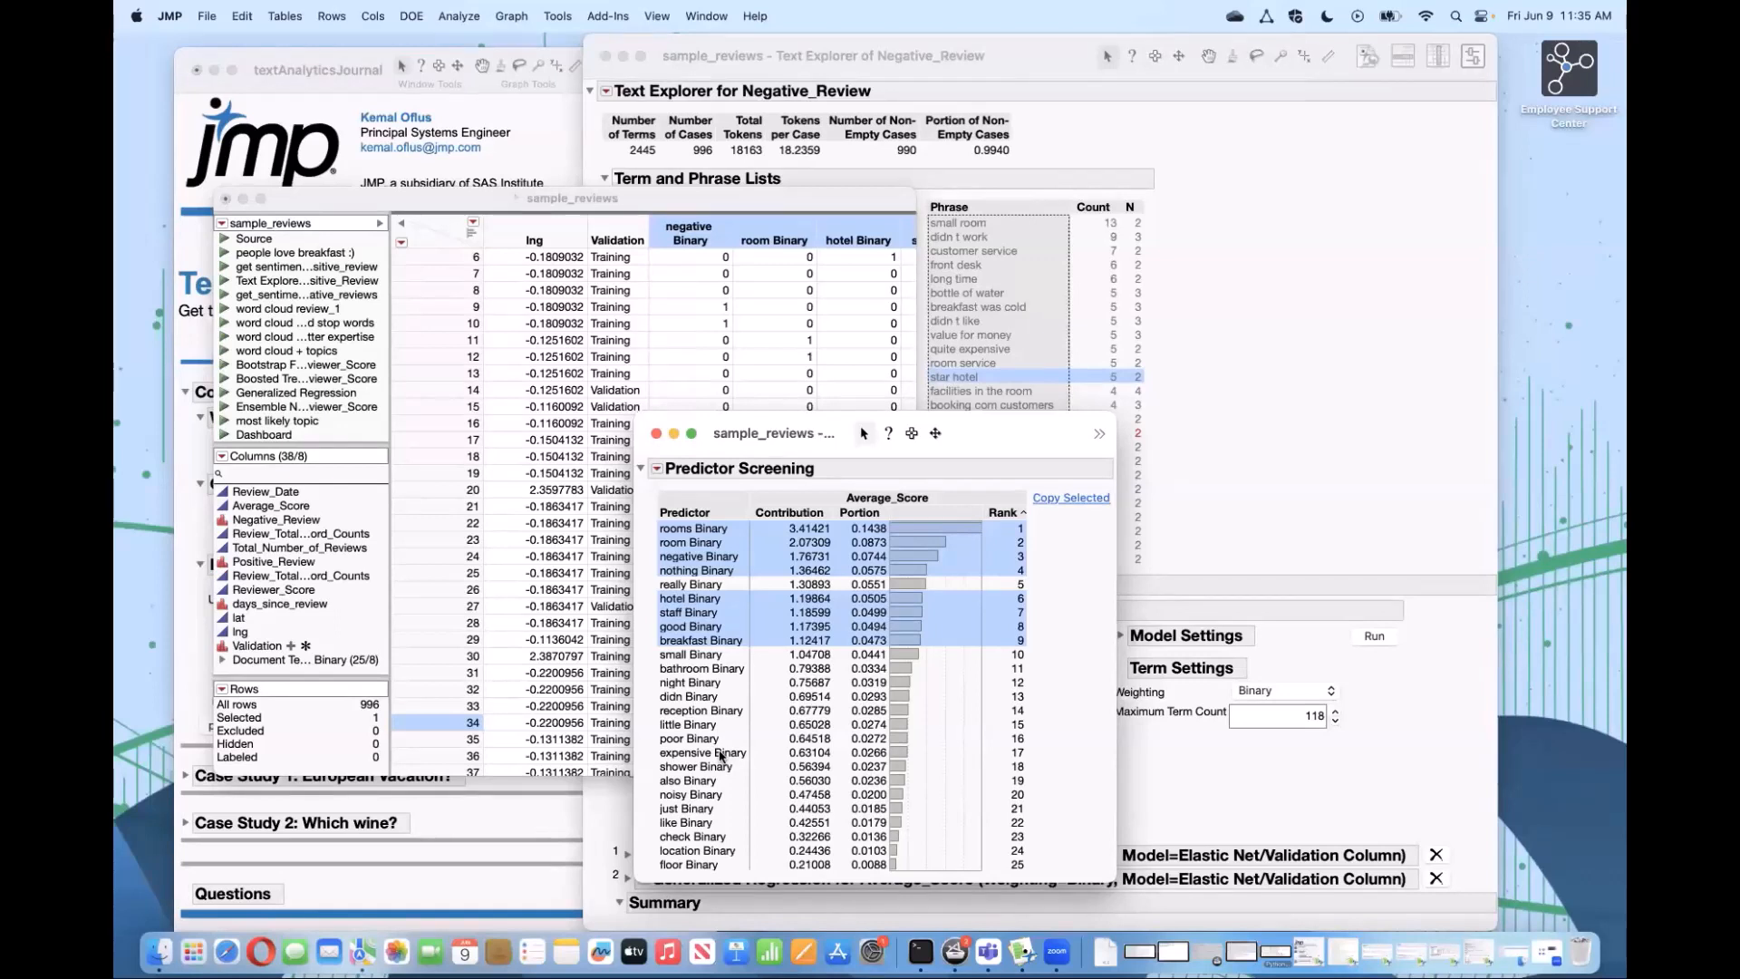
click(657, 435)
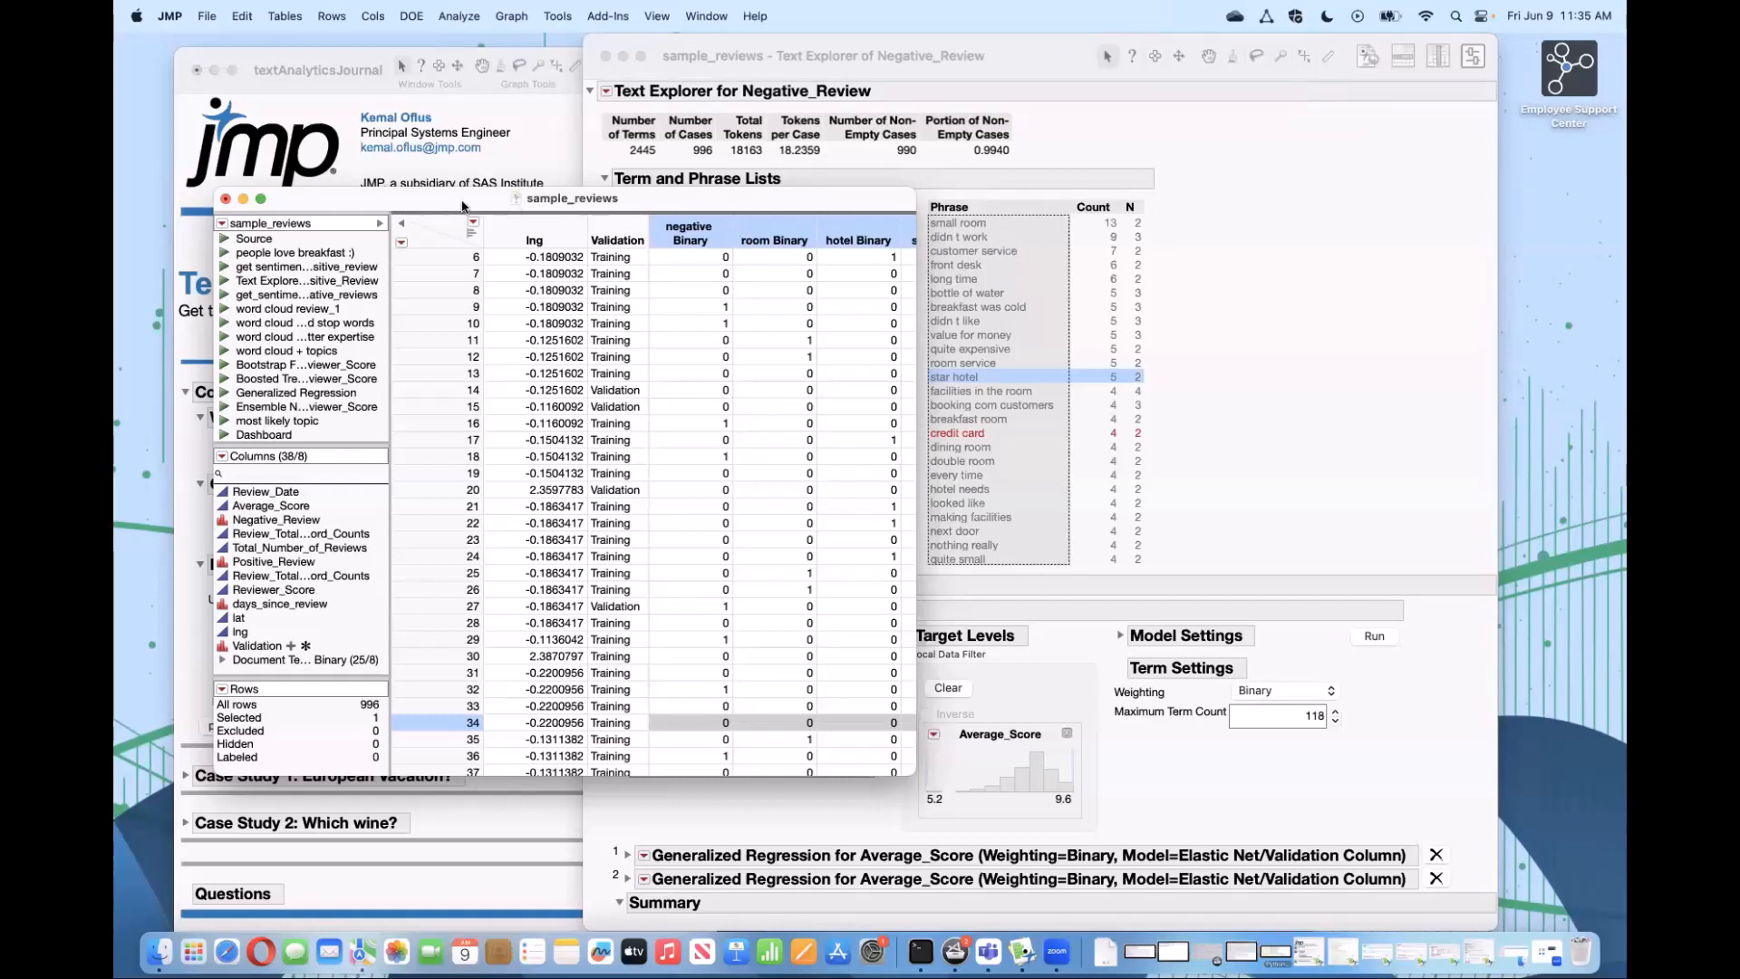
Step: Run Multivariate Embedding on the Document Terms by Binary columns with the t-SNE method
click(458, 16)
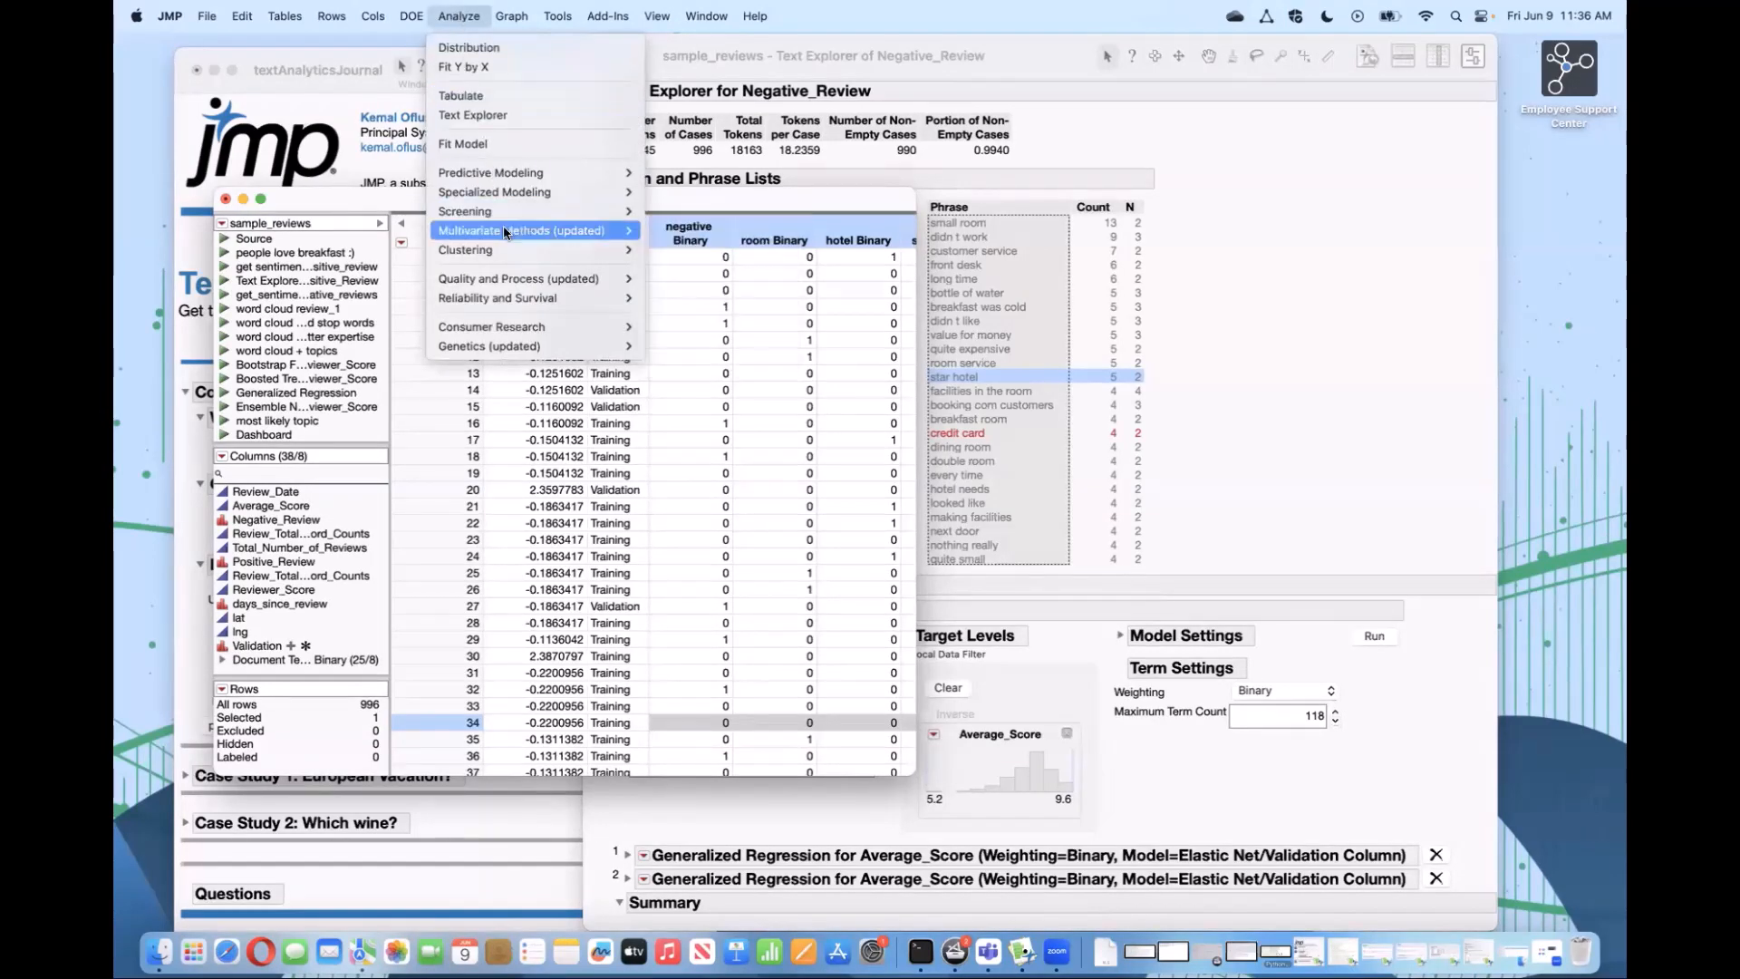
mouse_move(505, 232)
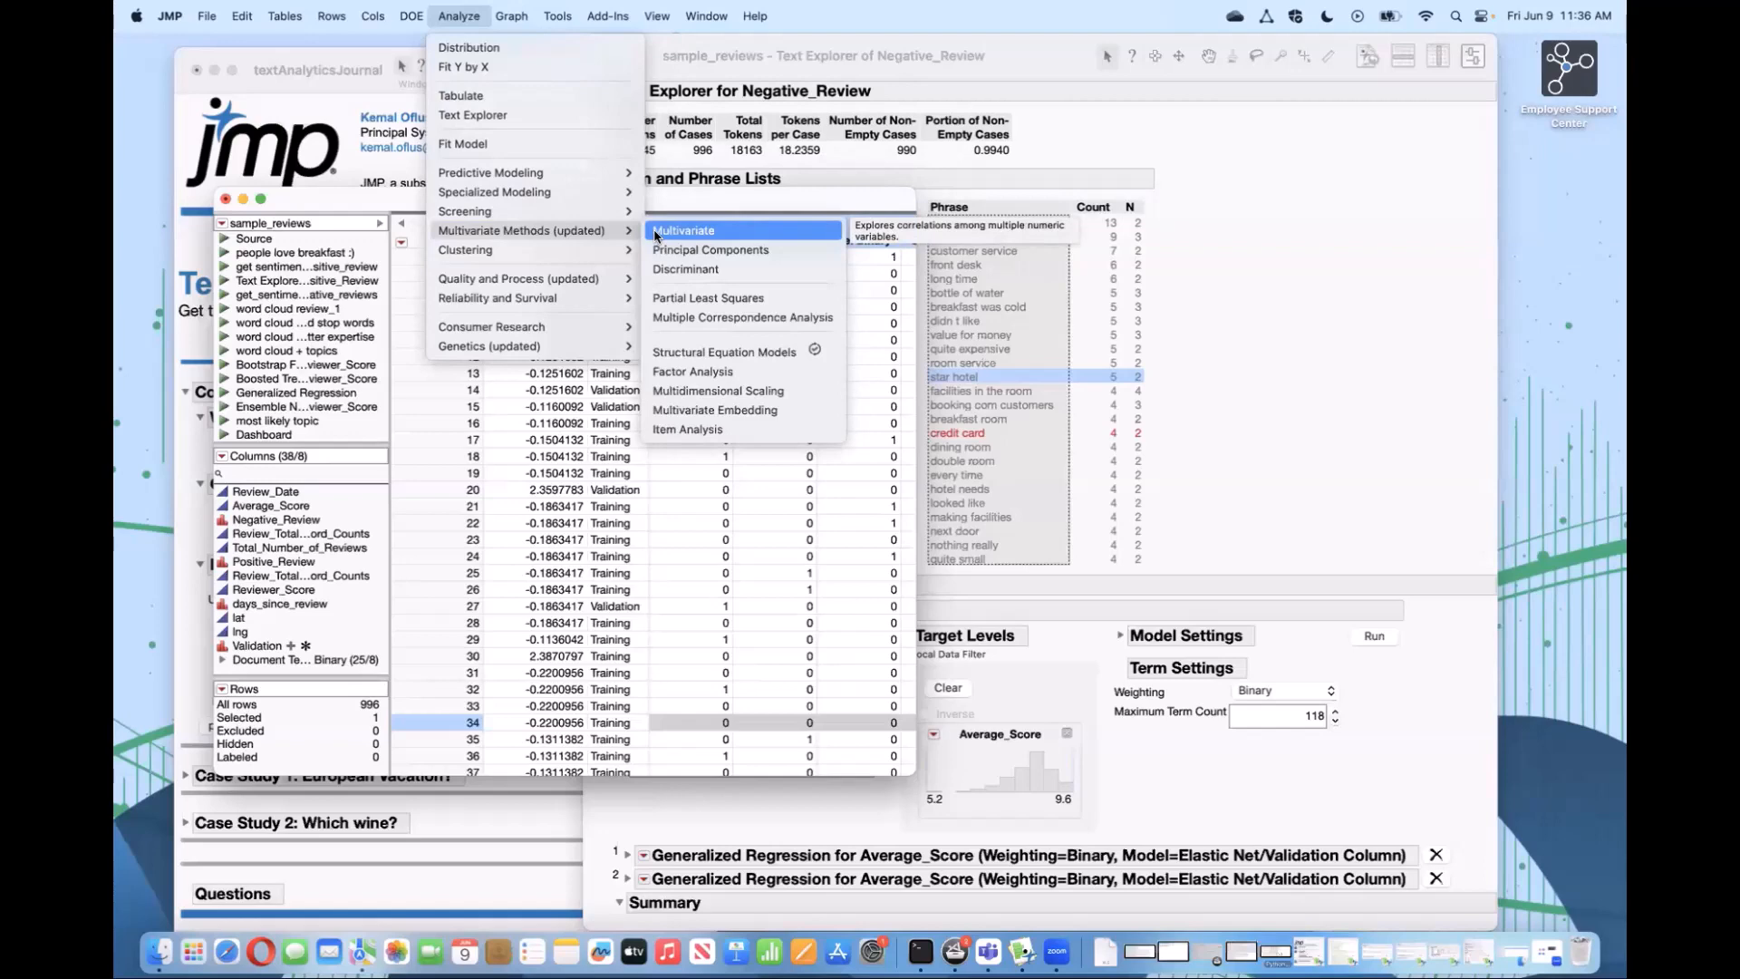
click(695, 413)
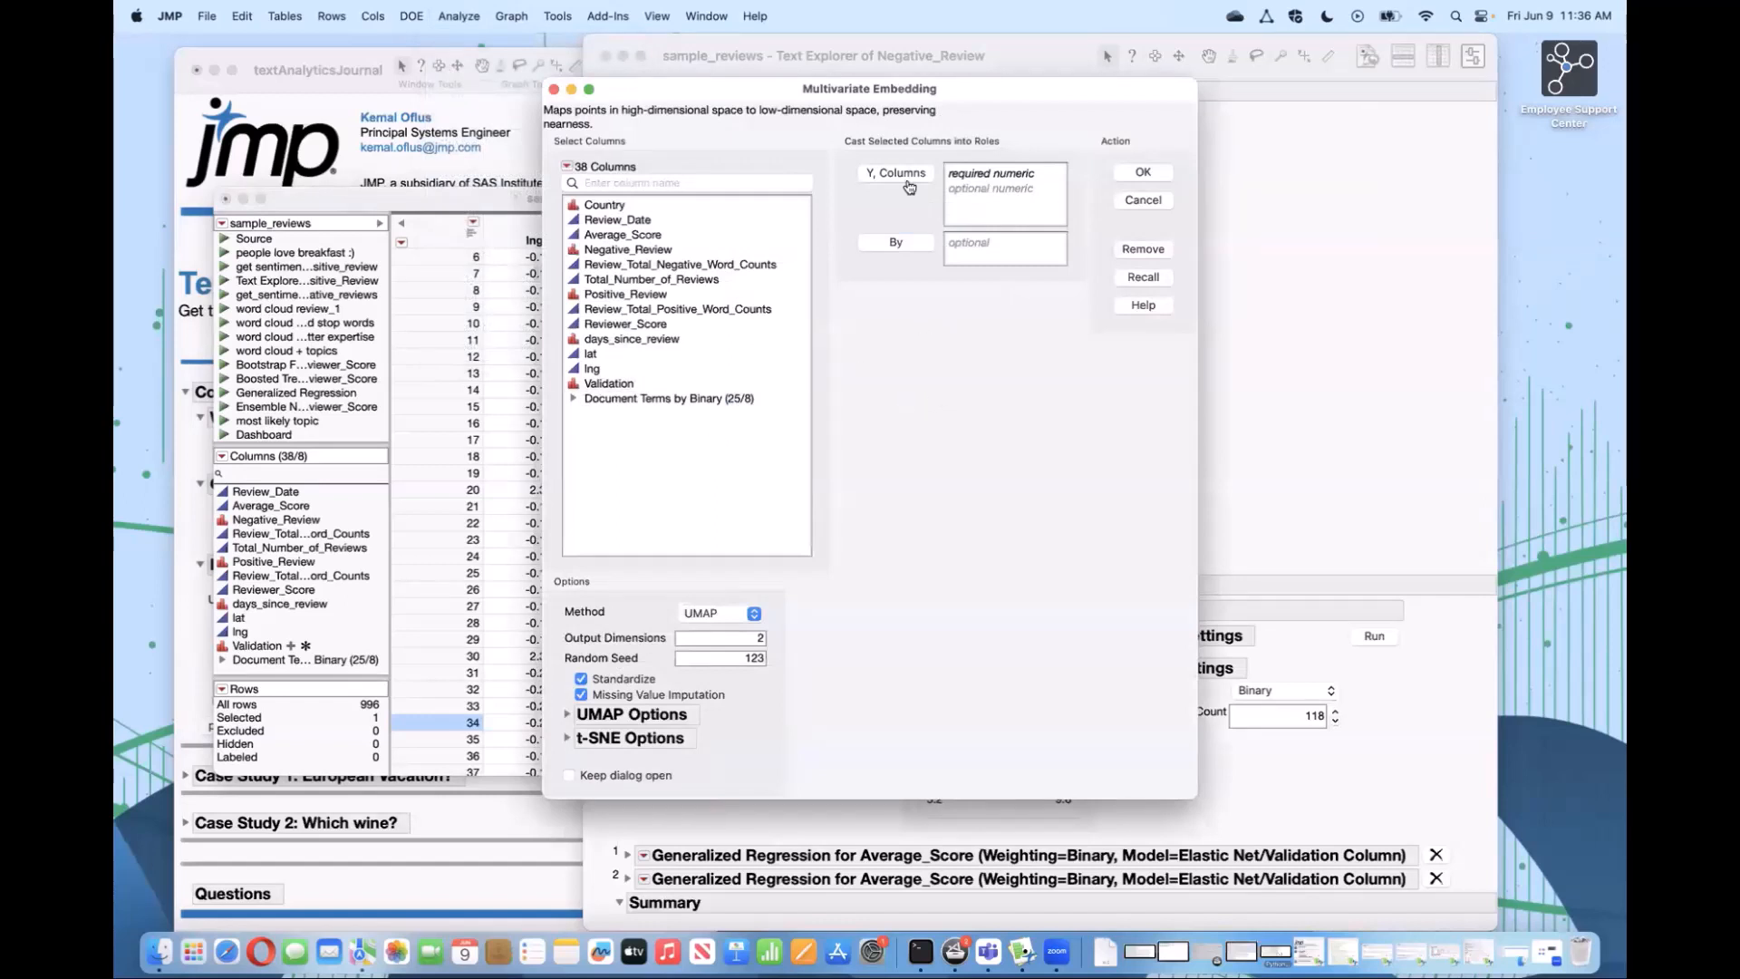
click(739, 405)
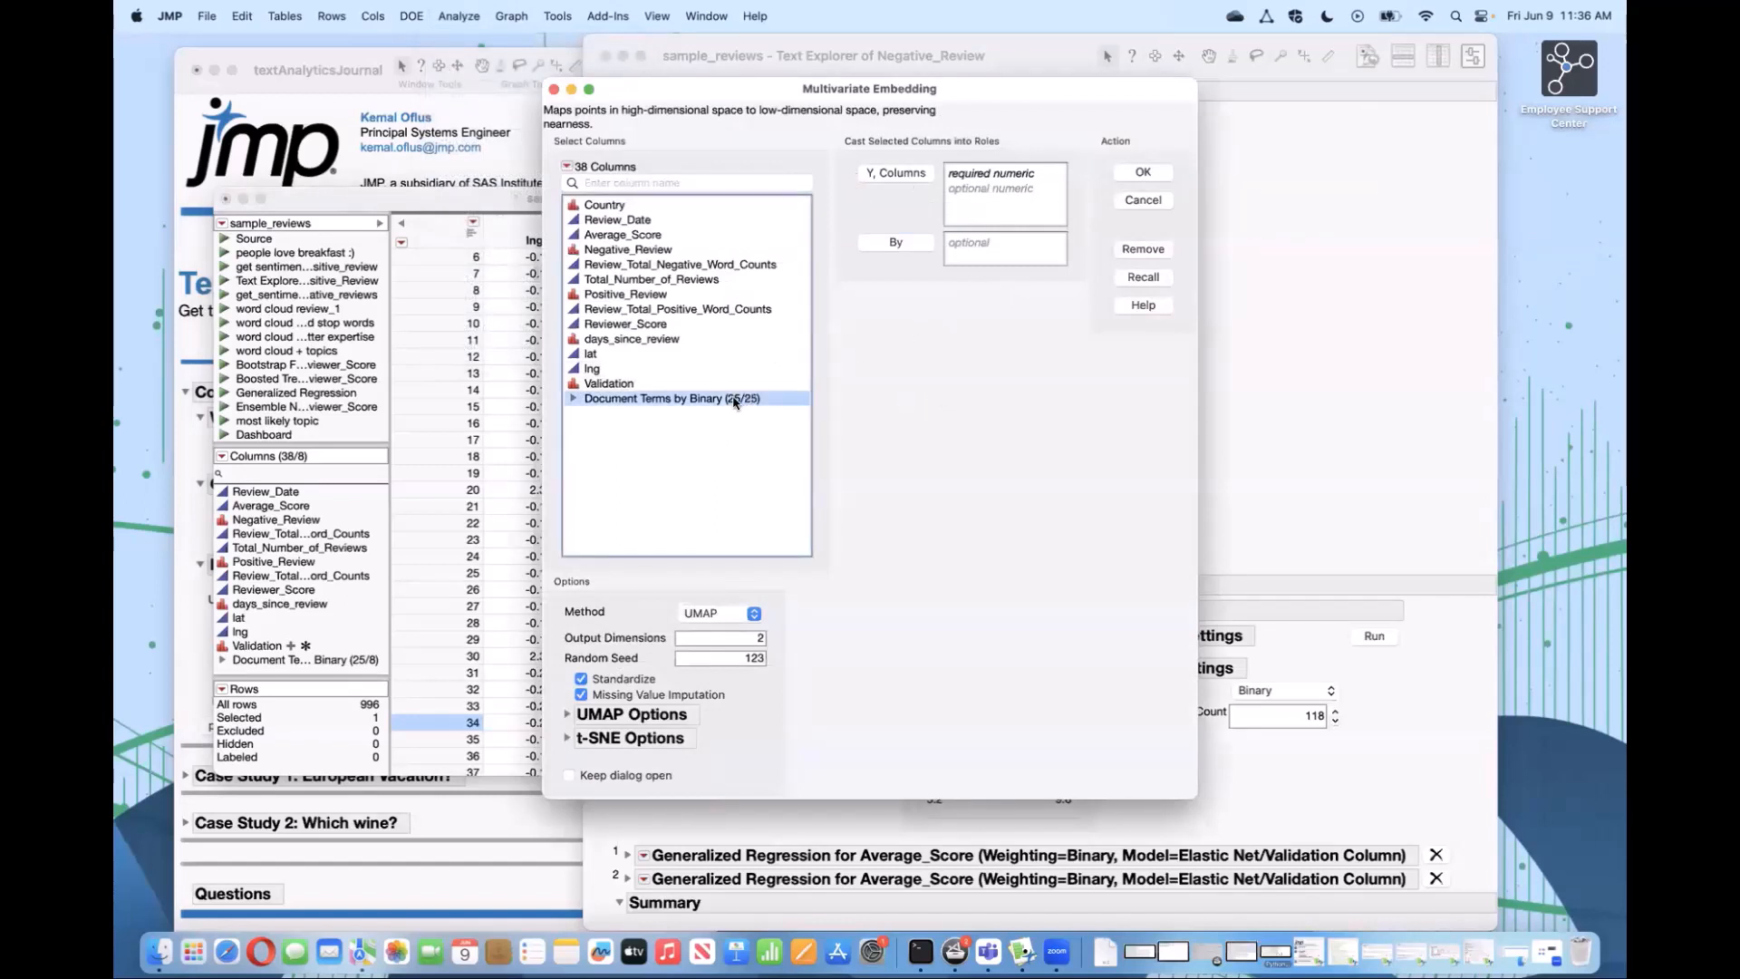
click(906, 173)
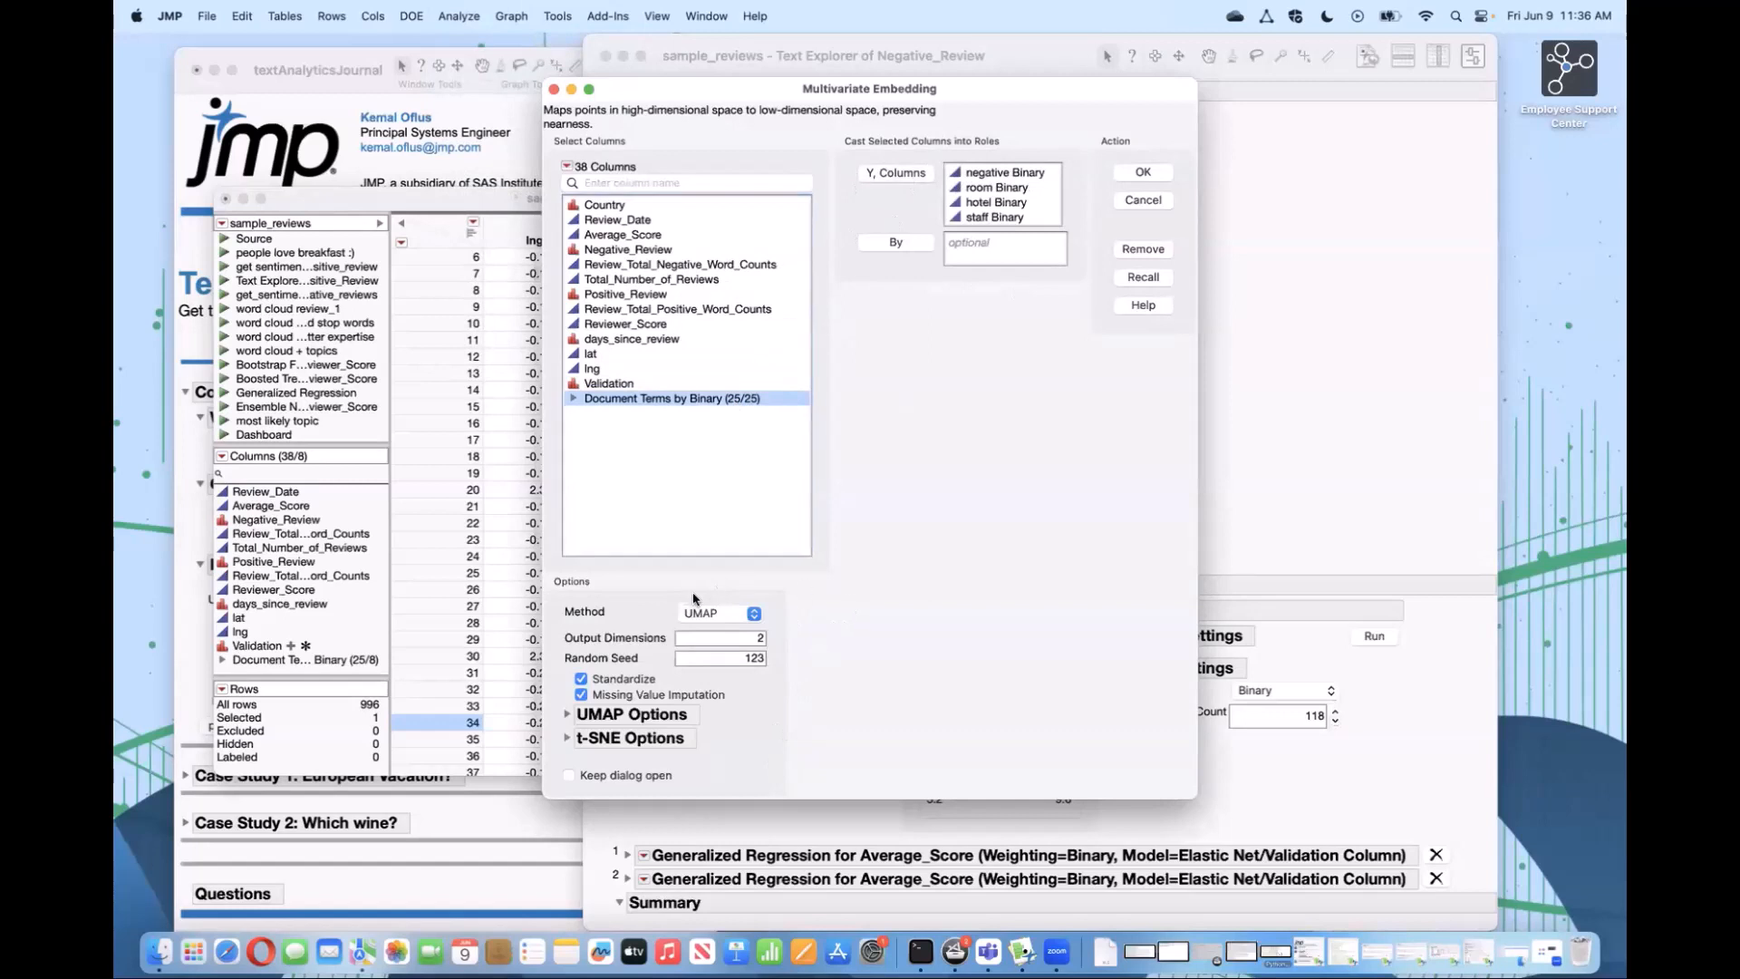
click(750, 614)
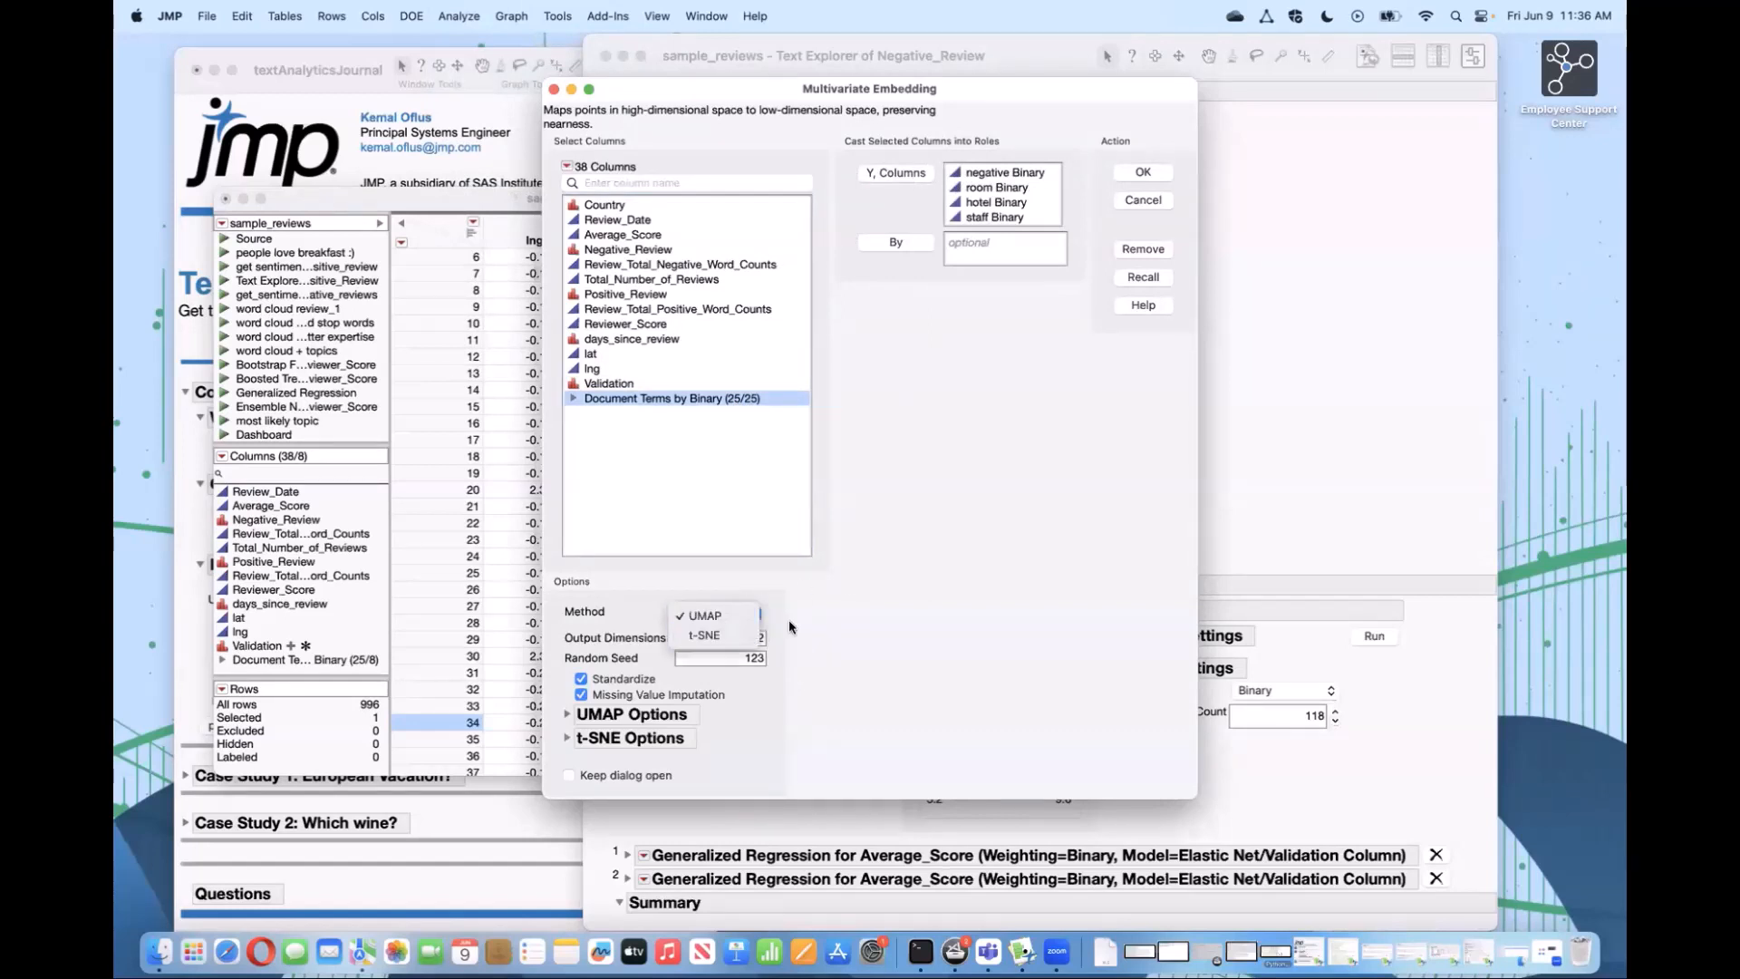
click(736, 637)
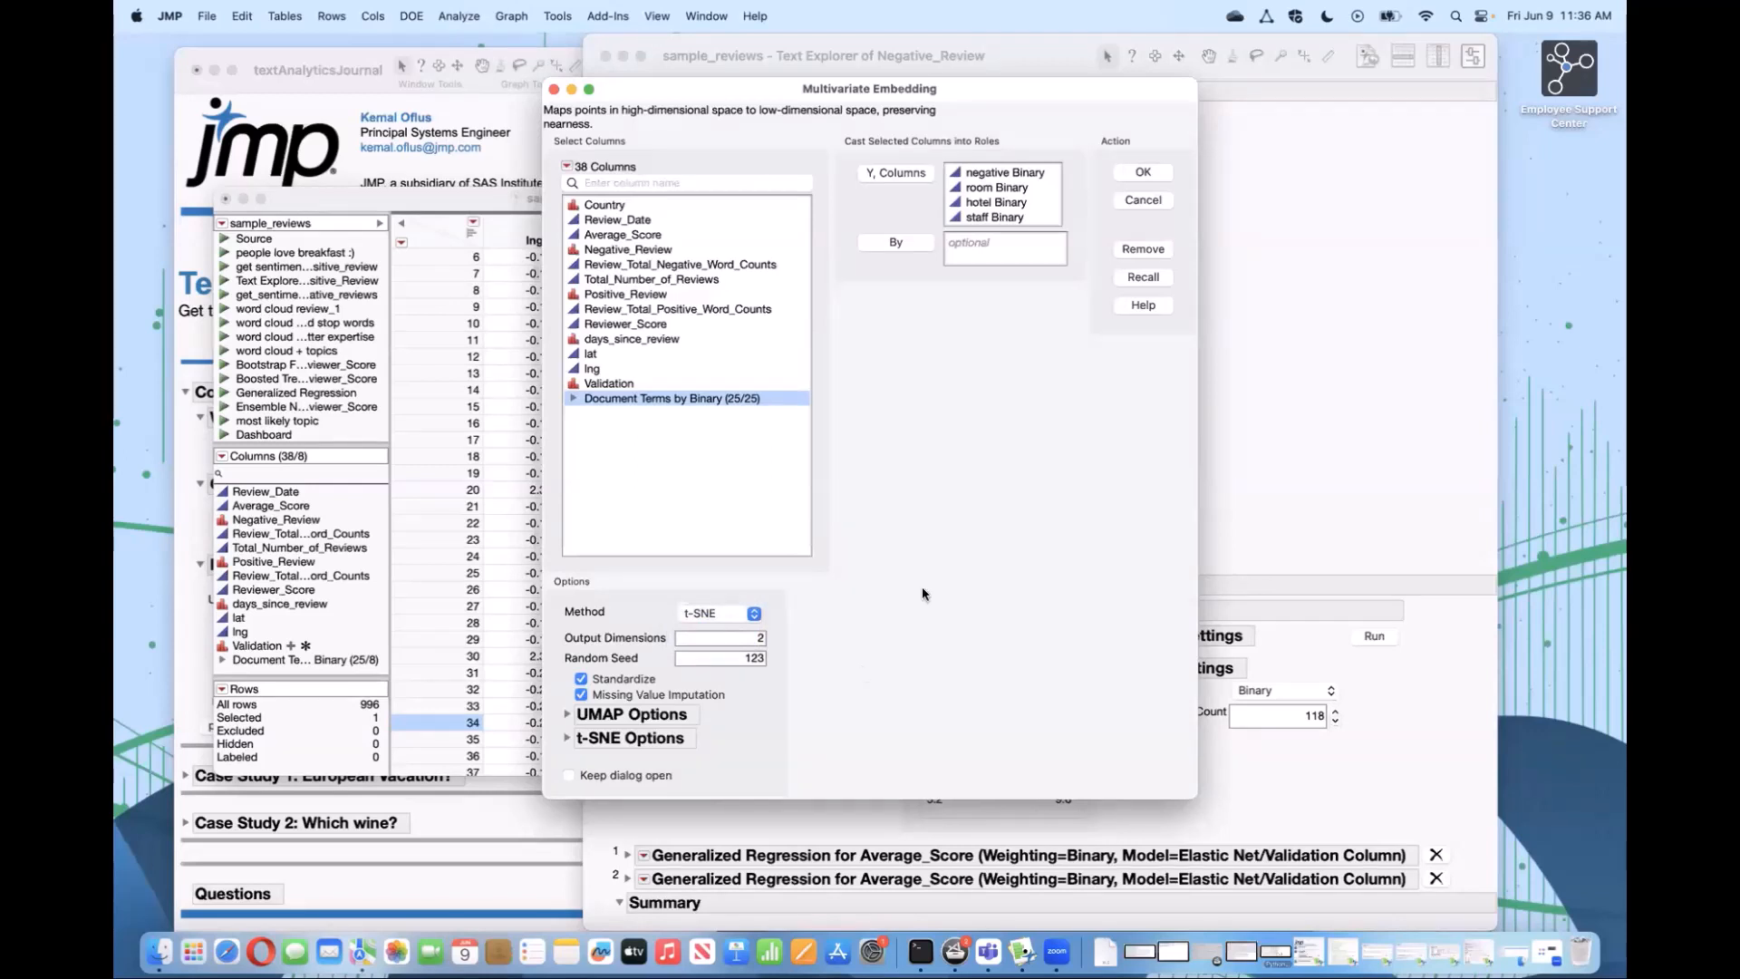
click(1144, 173)
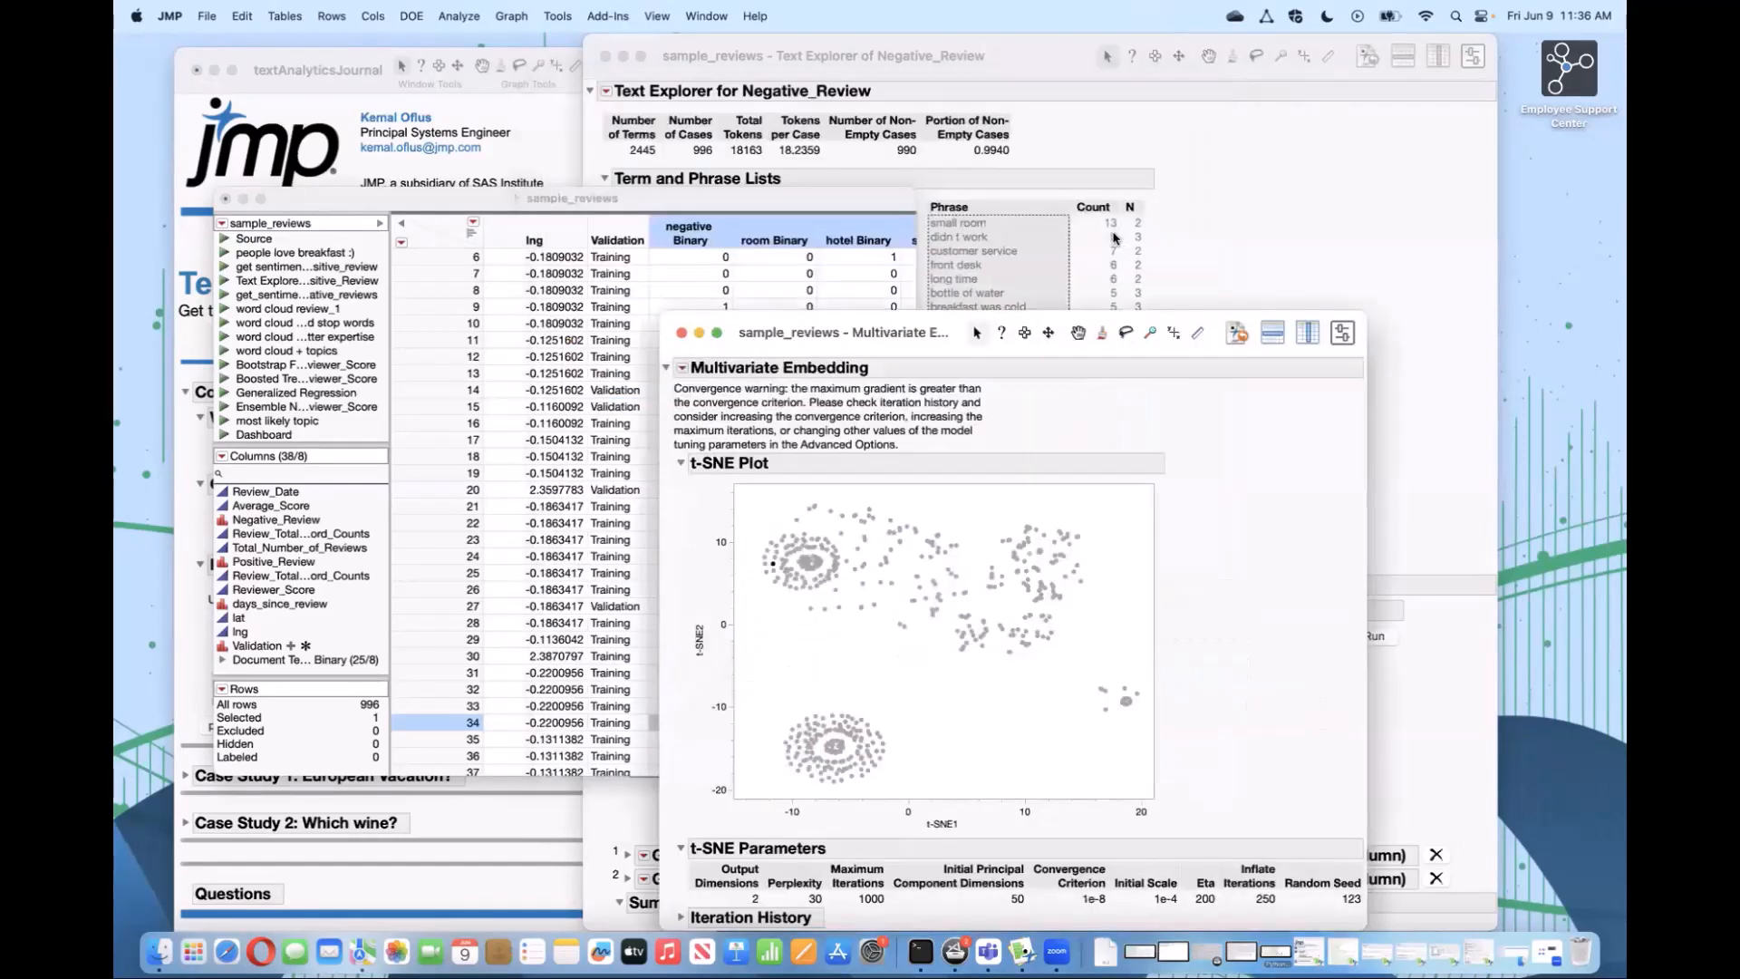
Step: Move the embedding report aside and select the small isolated cluster near t-SNE1 18 and t-SNE2 -9 in the plot
click(976, 738)
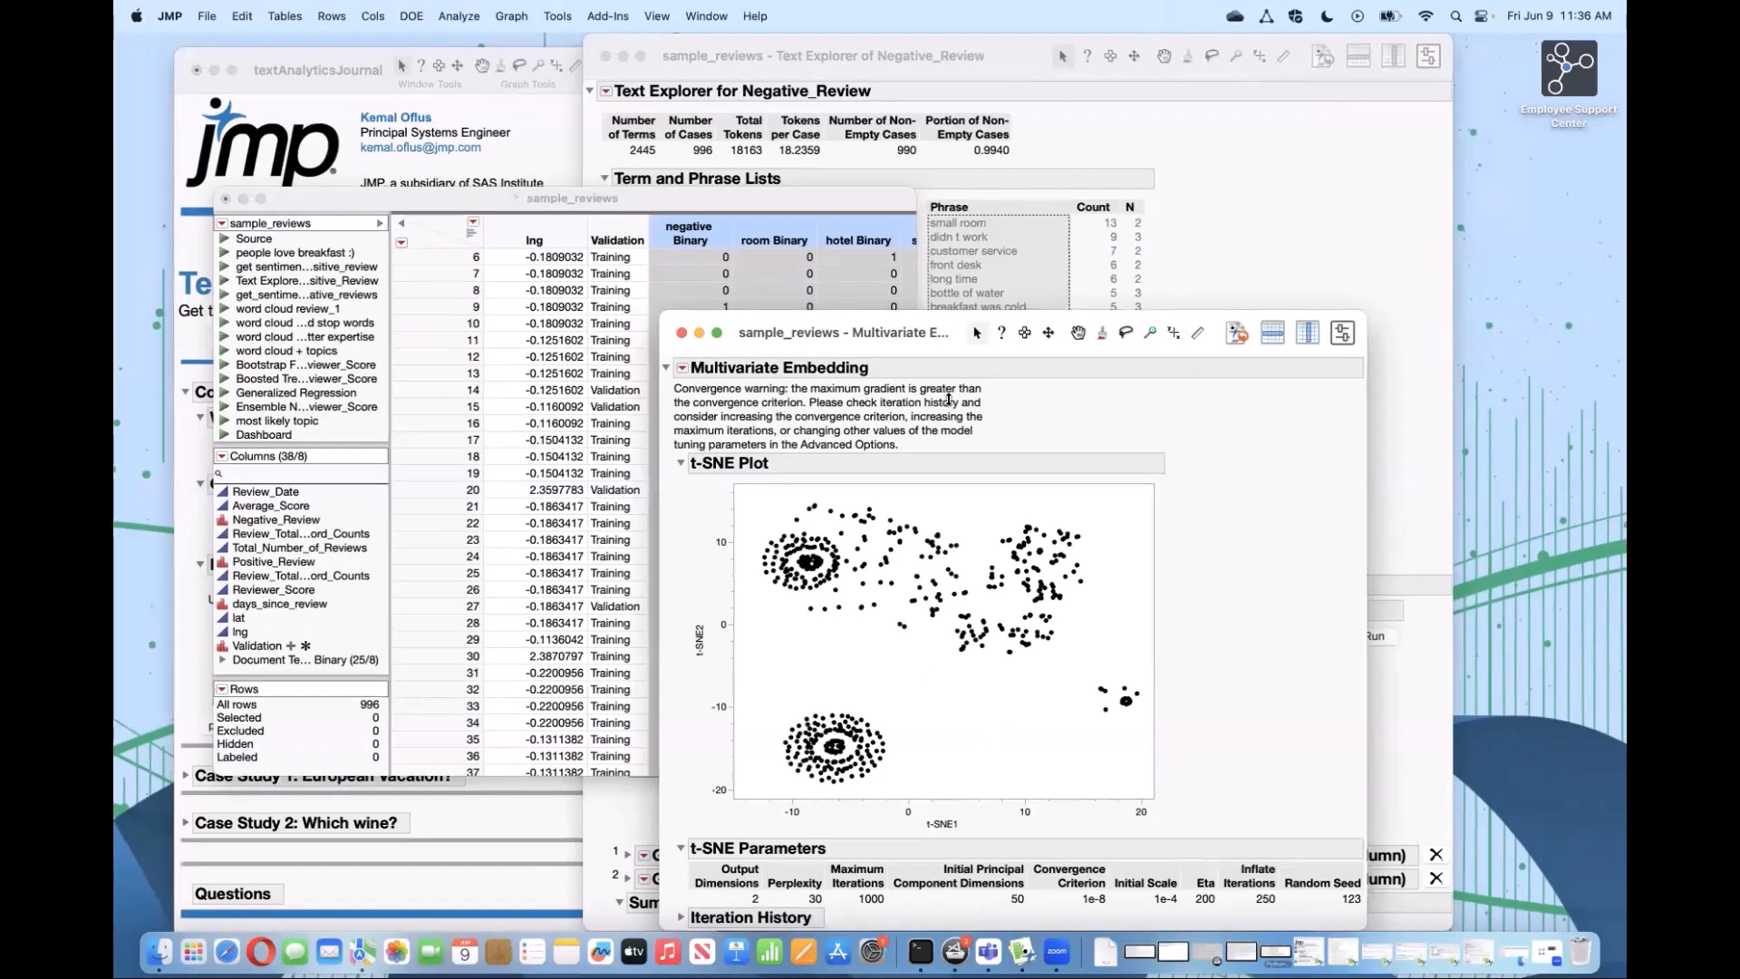
drag(854, 333, 524, 333)
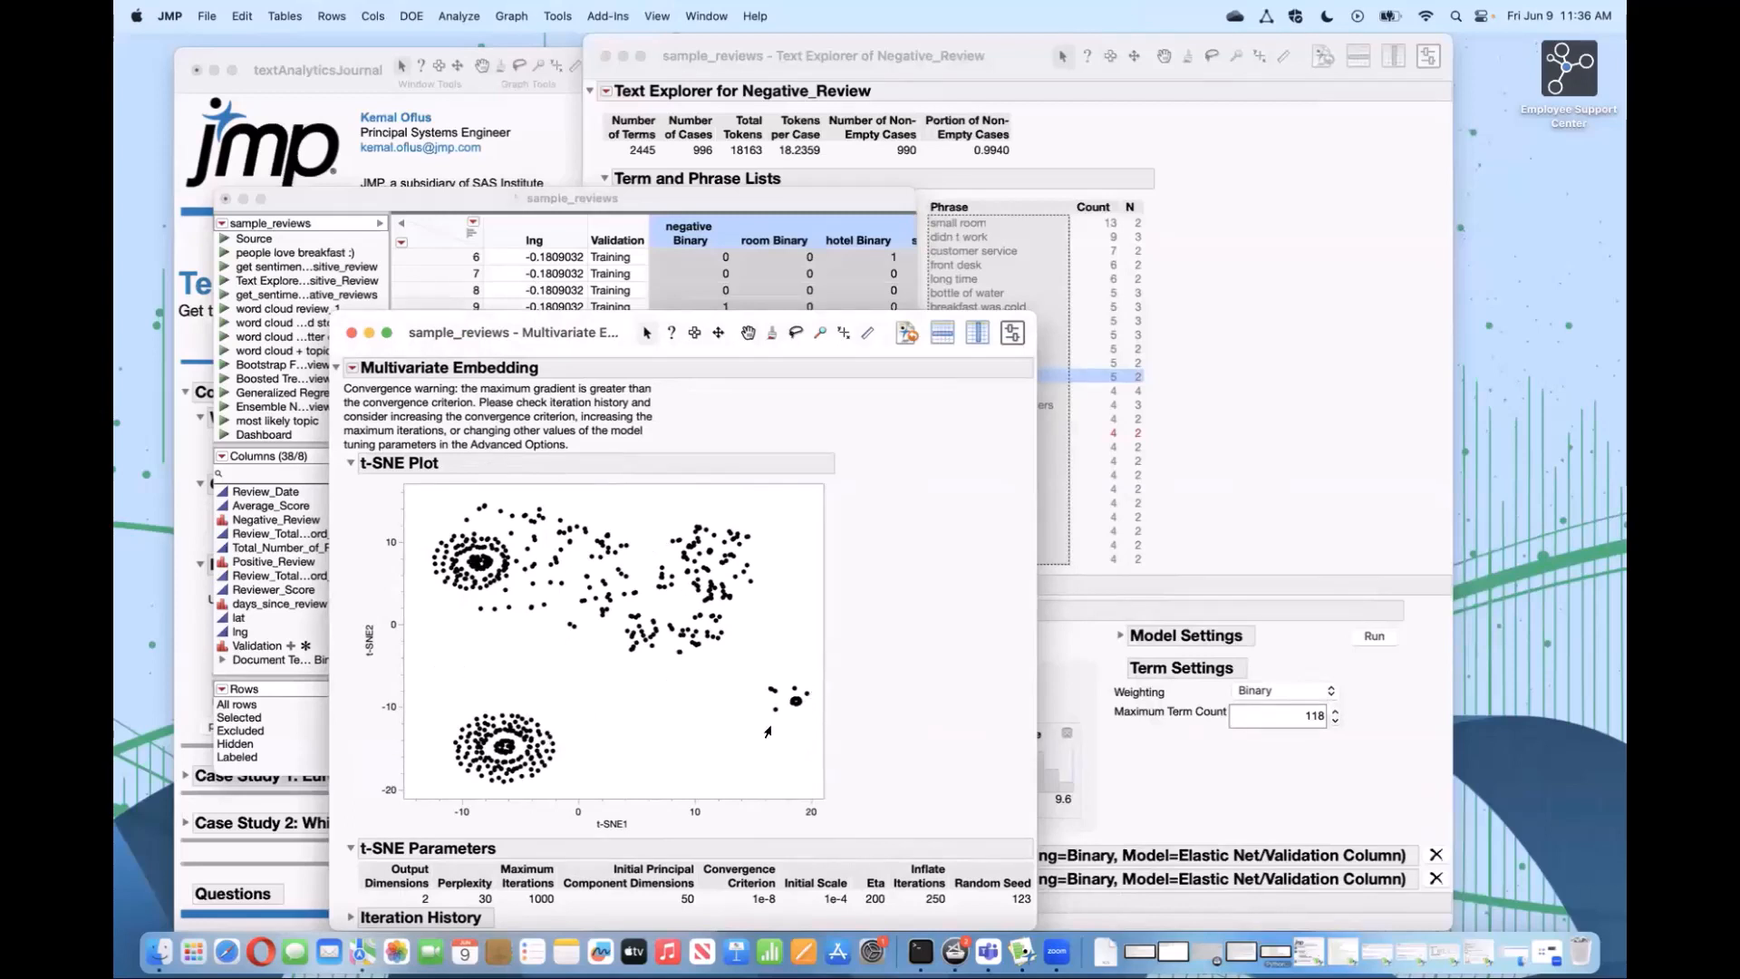
drag(758, 669, 829, 749)
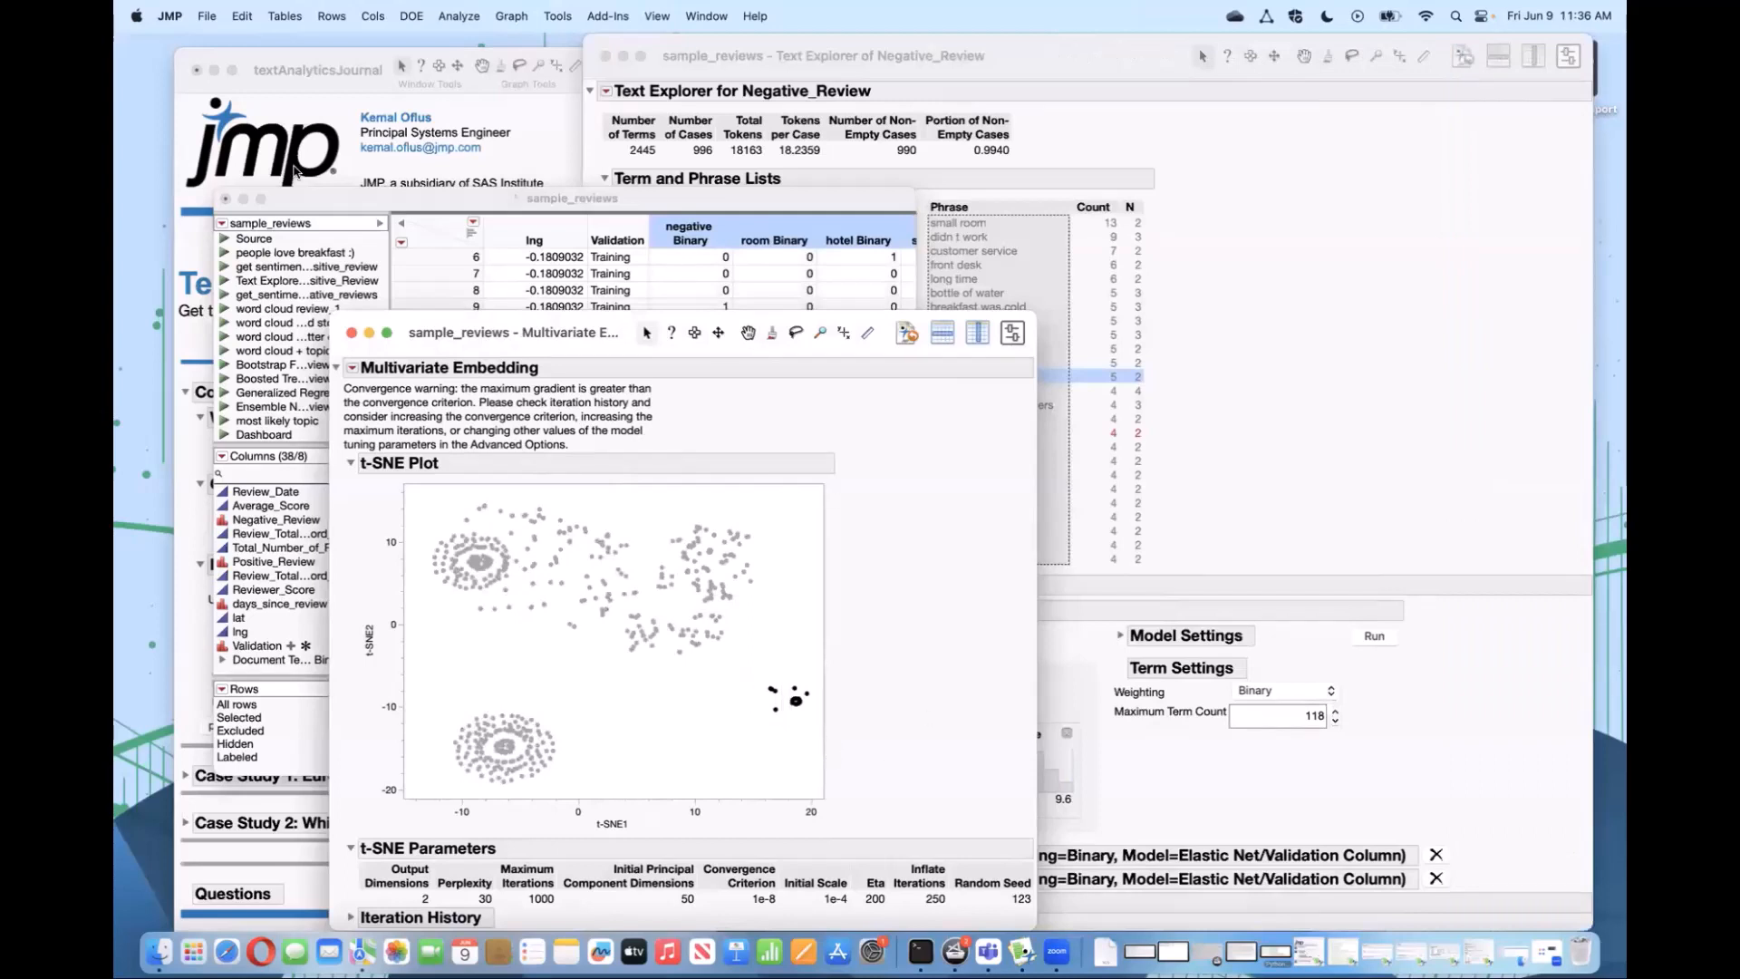
Step: Step through the selected cluster's rows in the Row Editor up to row 252, reading their review texts and binary term values
click(343, 16)
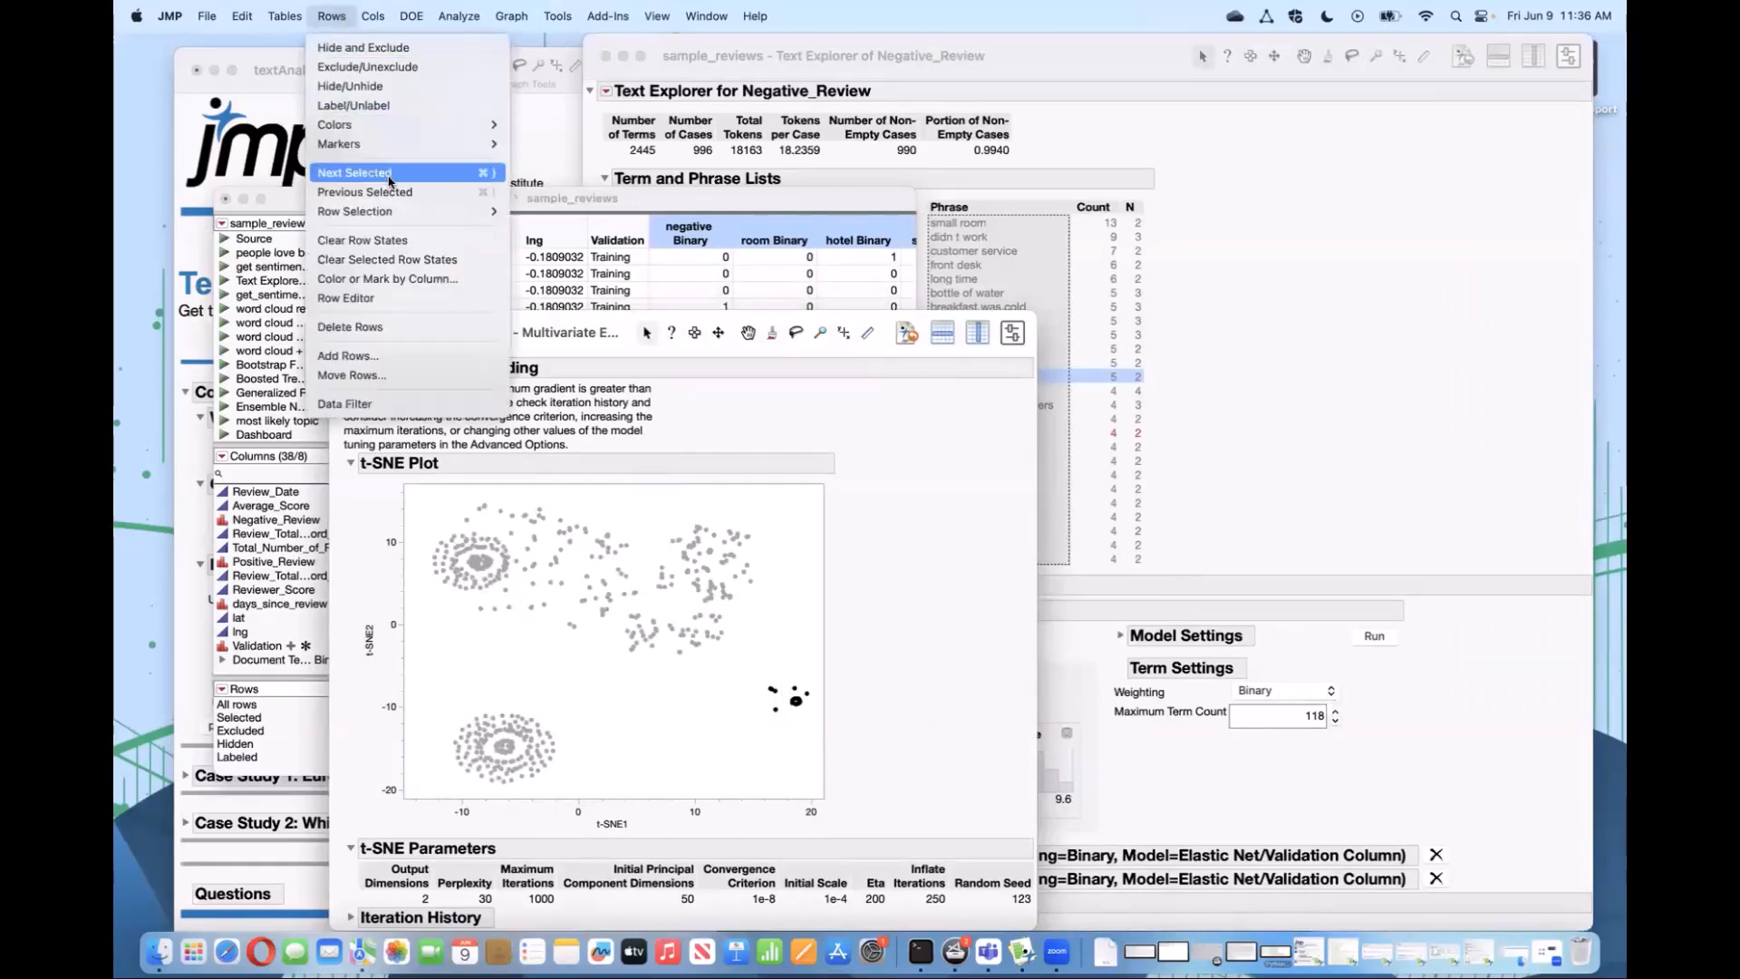
mouse_move(431, 213)
click(391, 299)
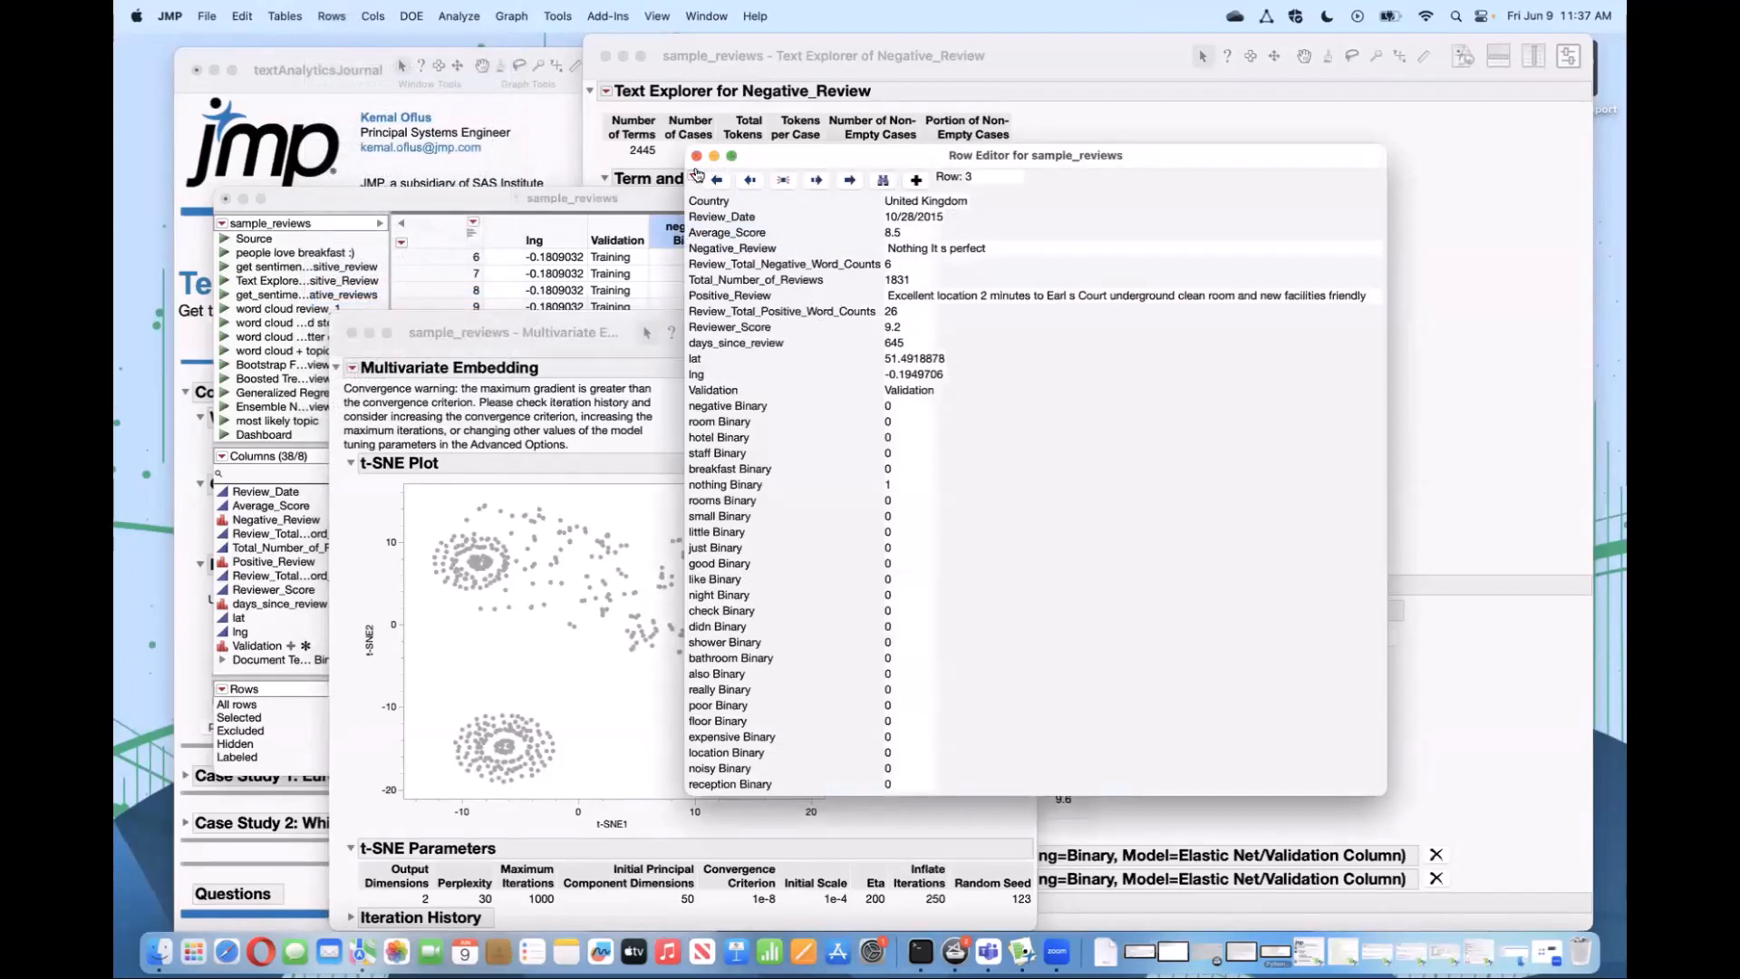
click(817, 181)
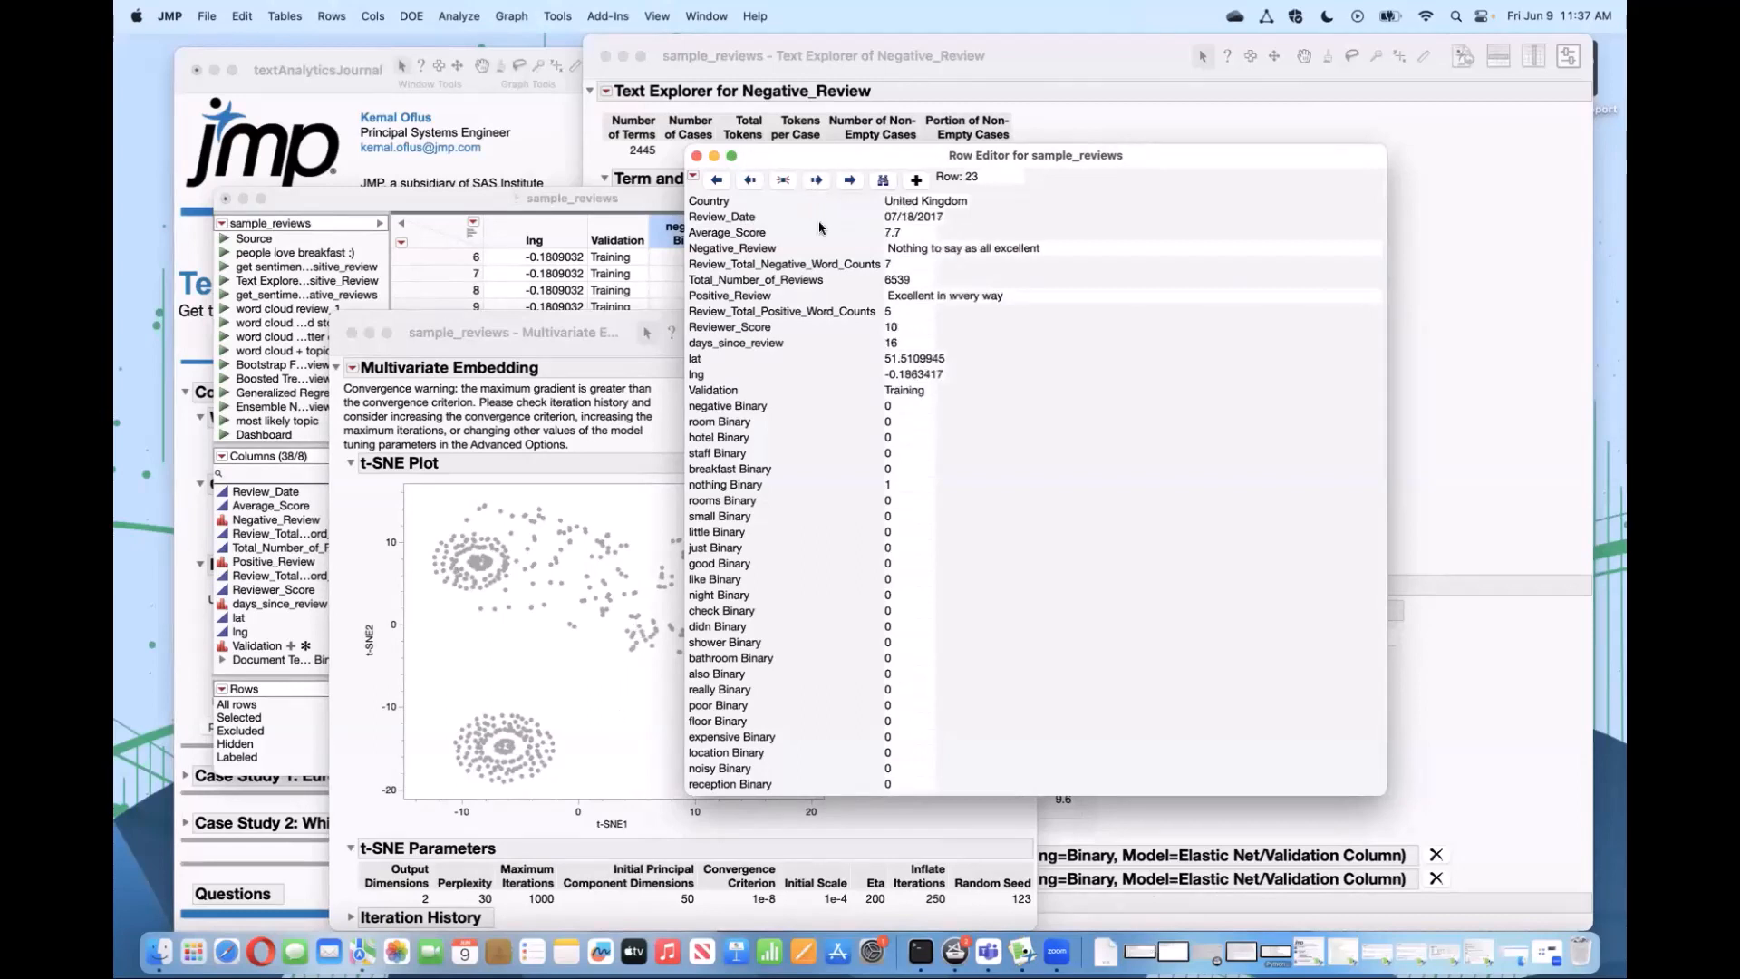
drag(1250, 160, 1393, 165)
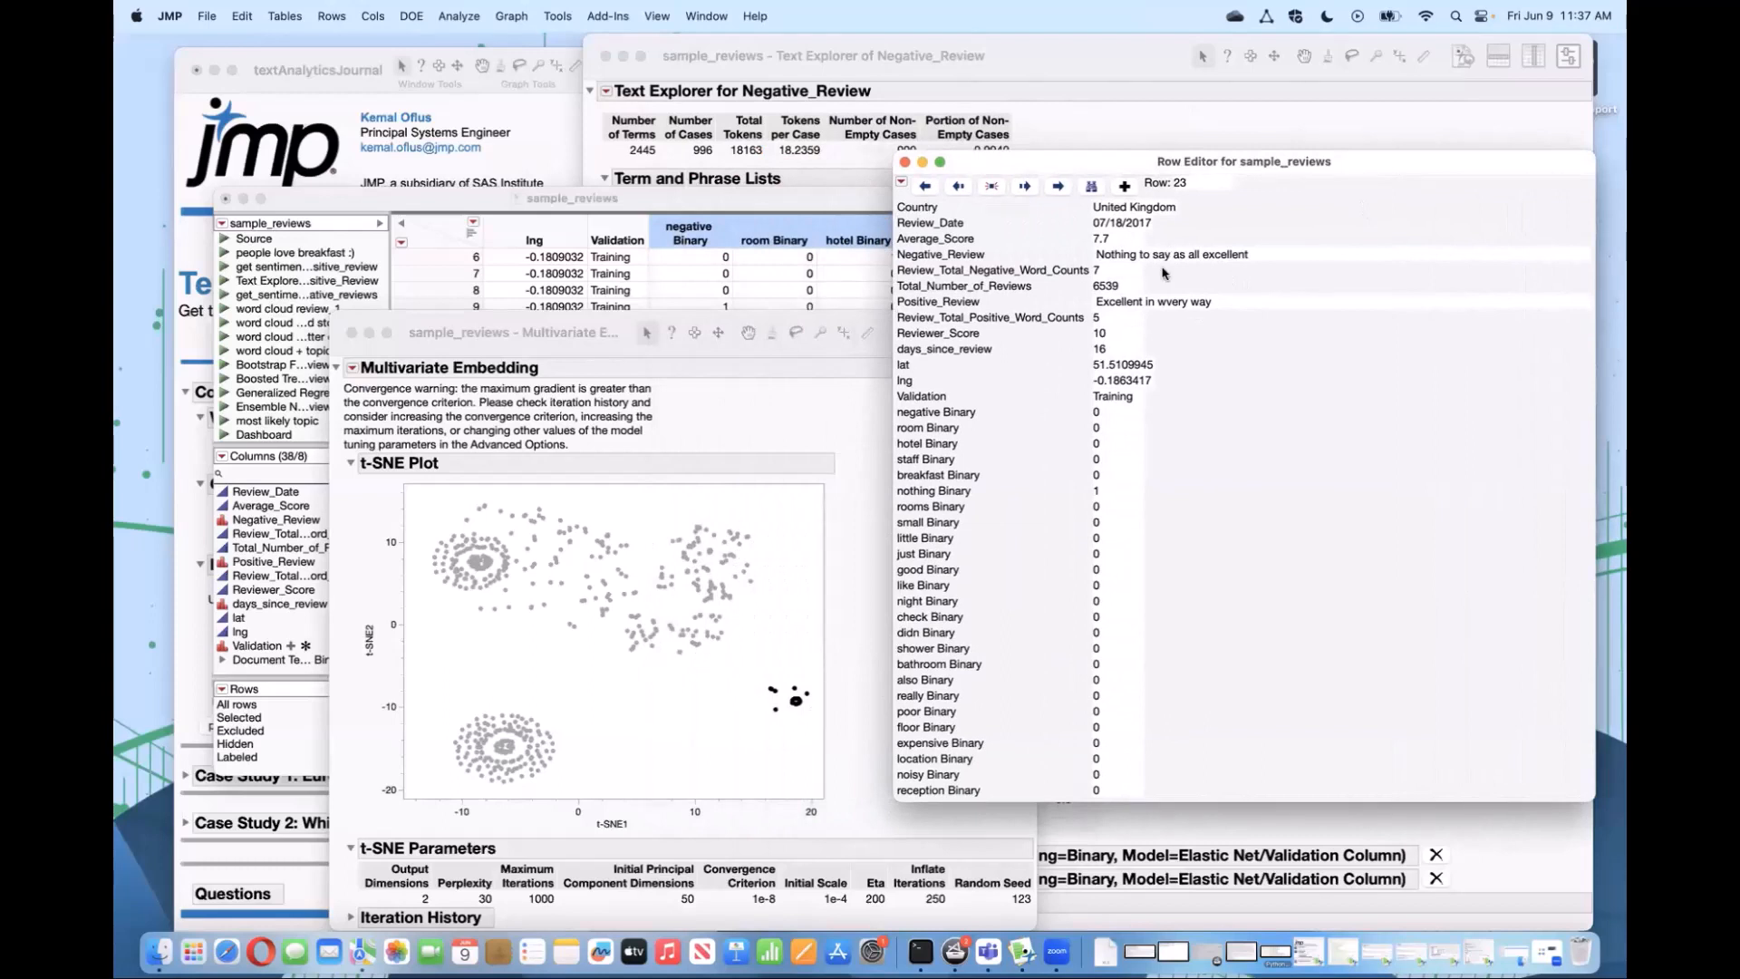
click(1026, 187)
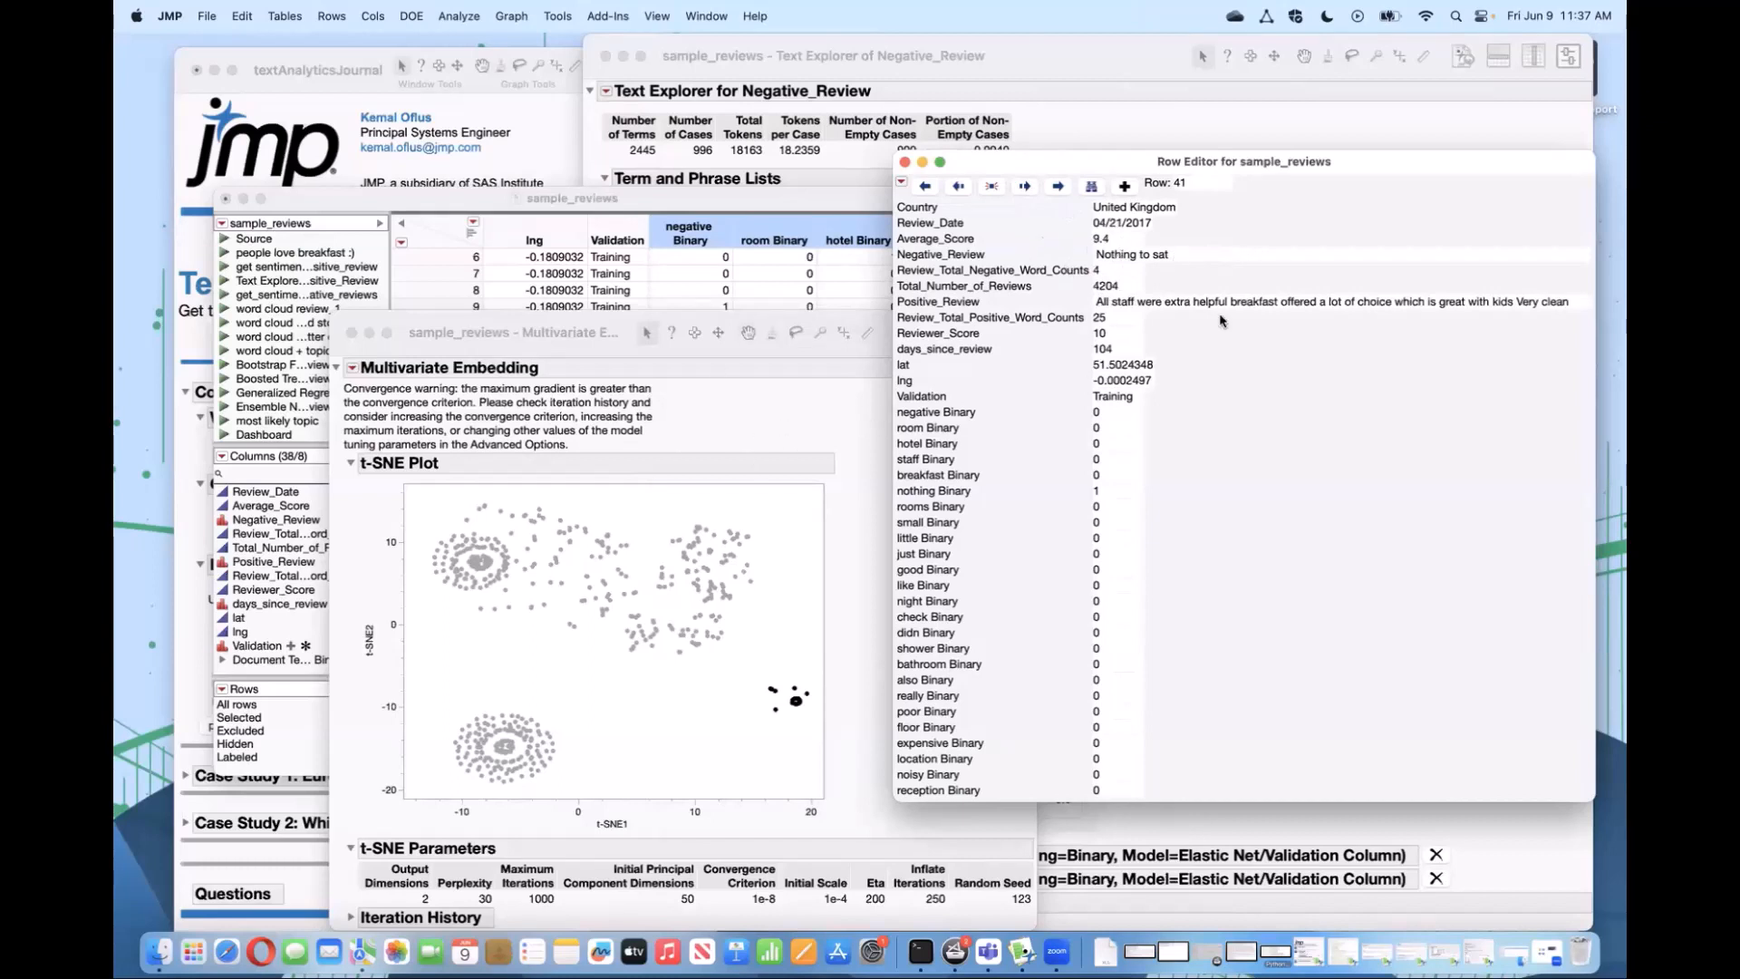
click(1025, 186)
click(1025, 187)
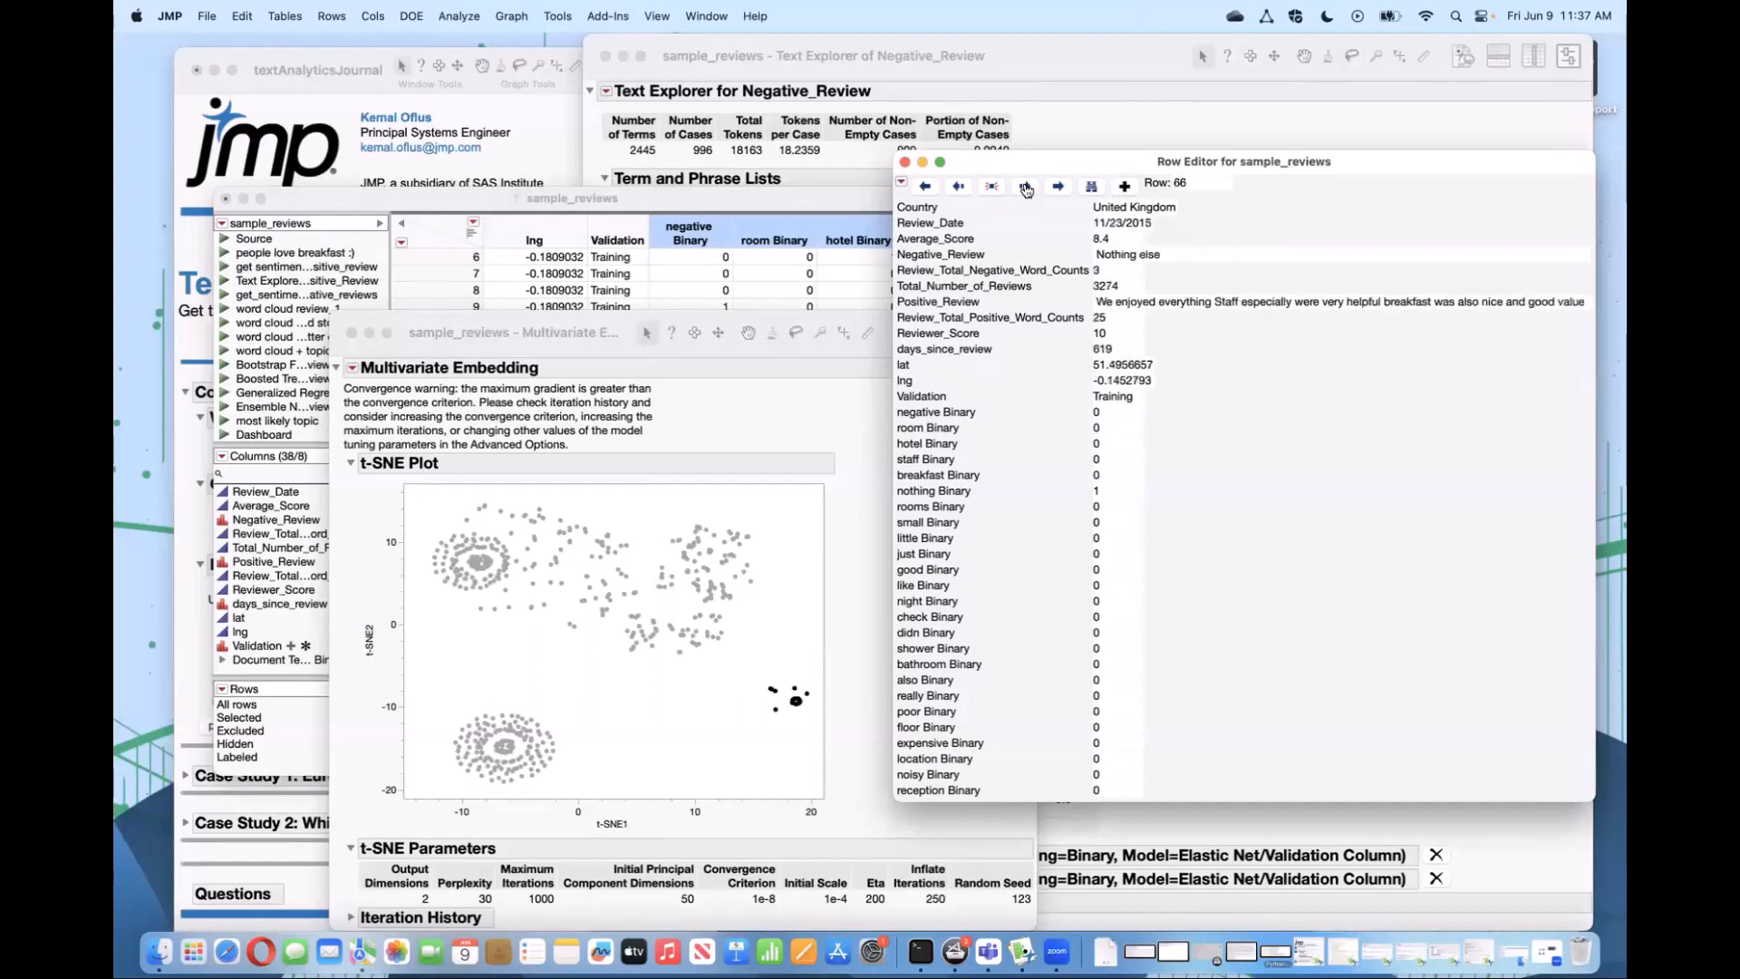
click(1026, 187)
click(1026, 187)
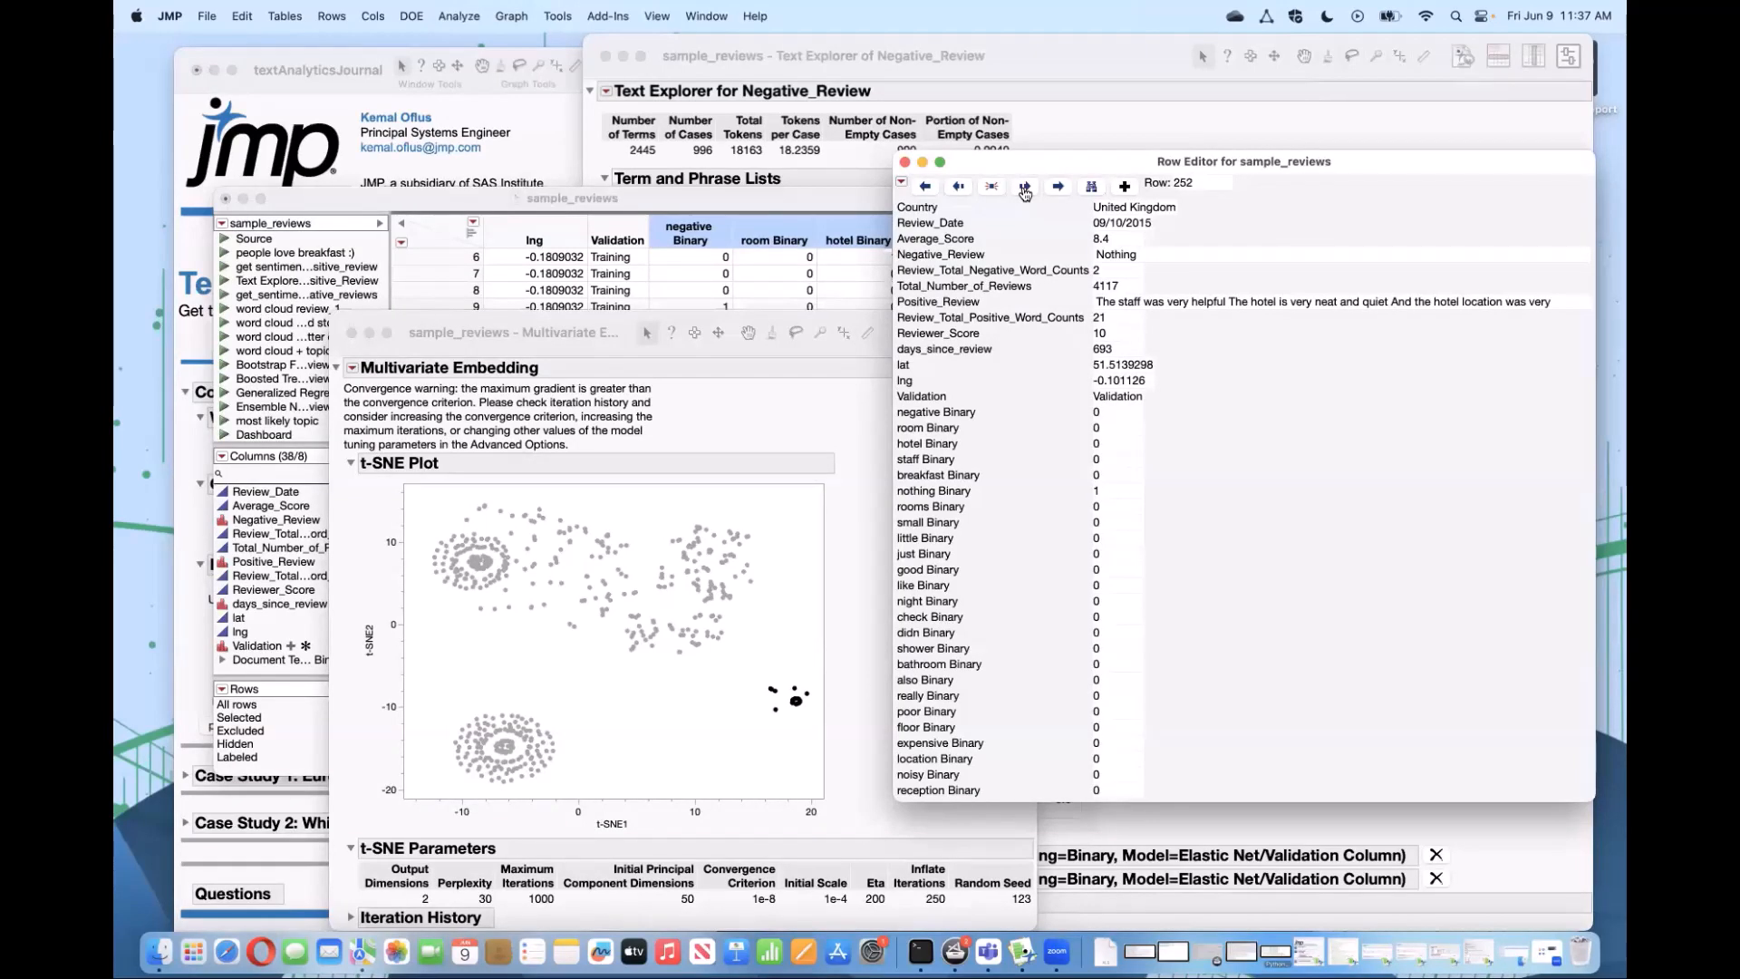
Step: Return to the t-SNE plot and inspect the points outside the selected cluster
click(446, 694)
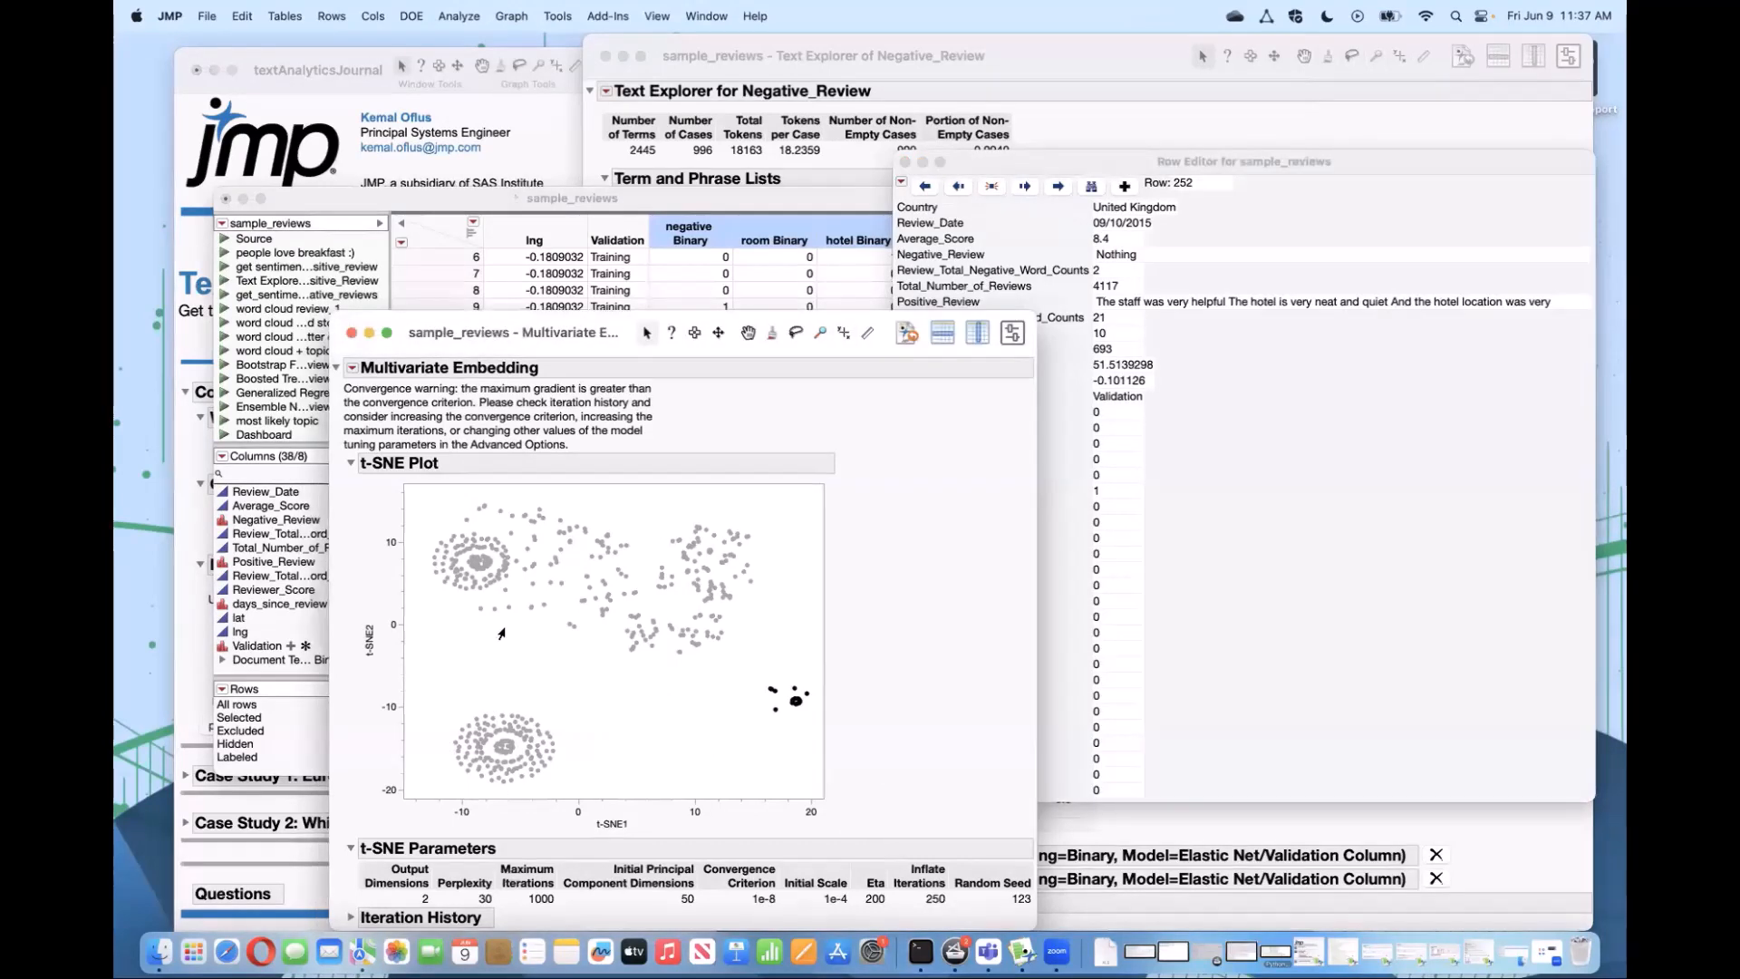
mouse_move(639, 640)
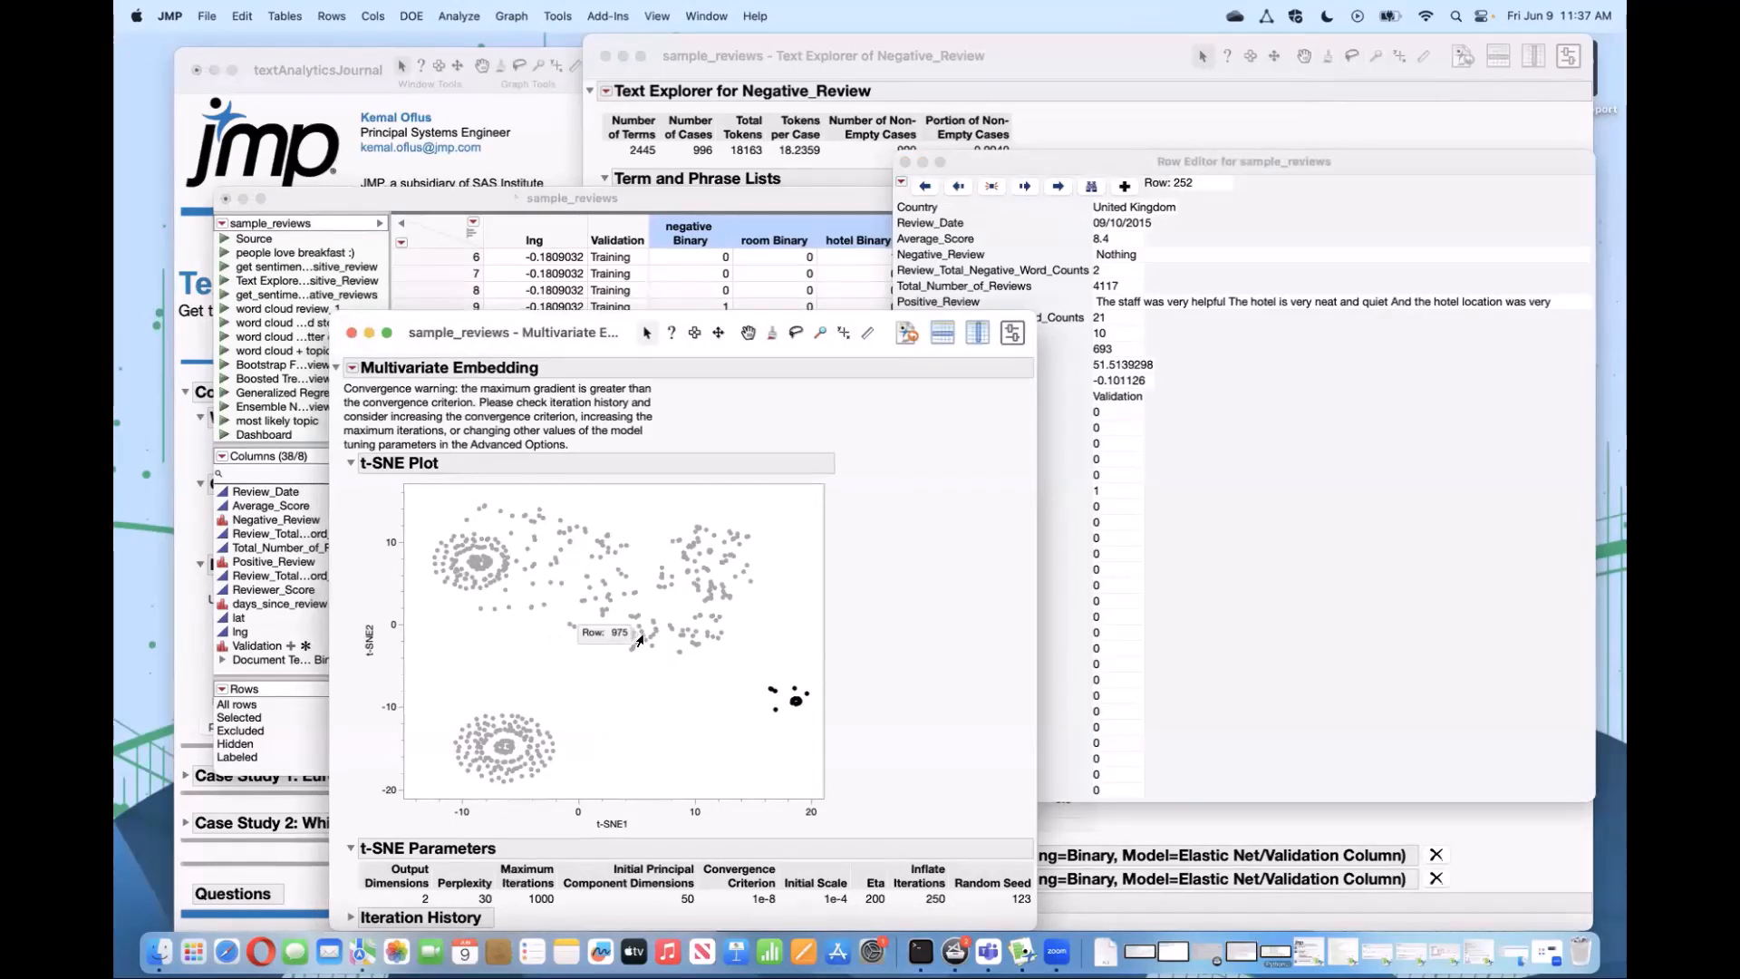